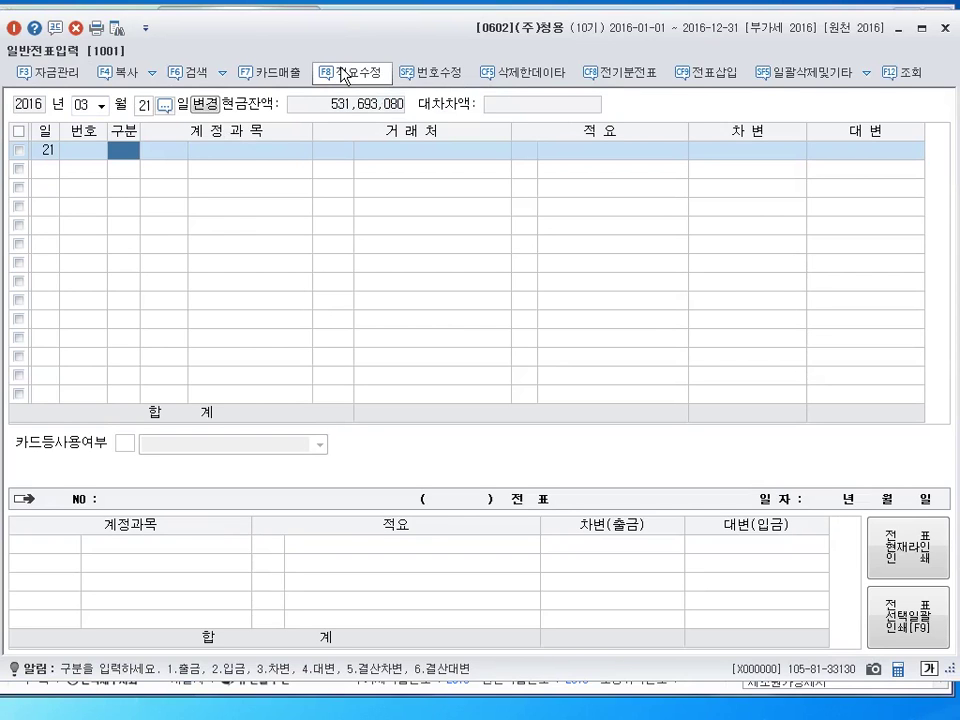
Debit 선급금 (0131) 6,000 for customer (주)석천기업 on the March 21 voucher
text(3)
key(Return)
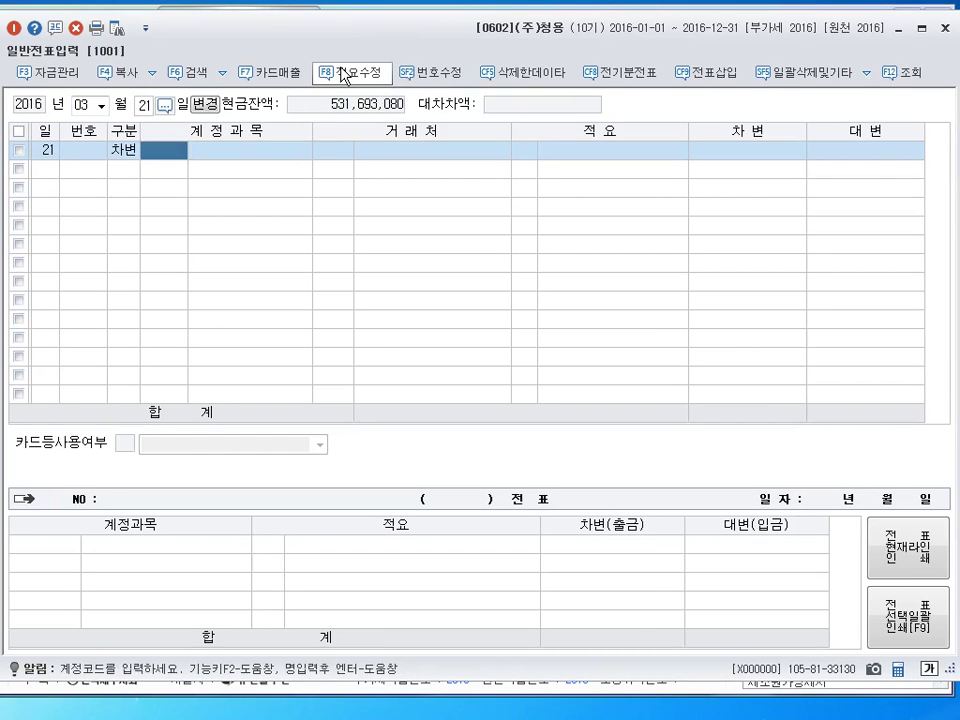
text(131)
key(Return)
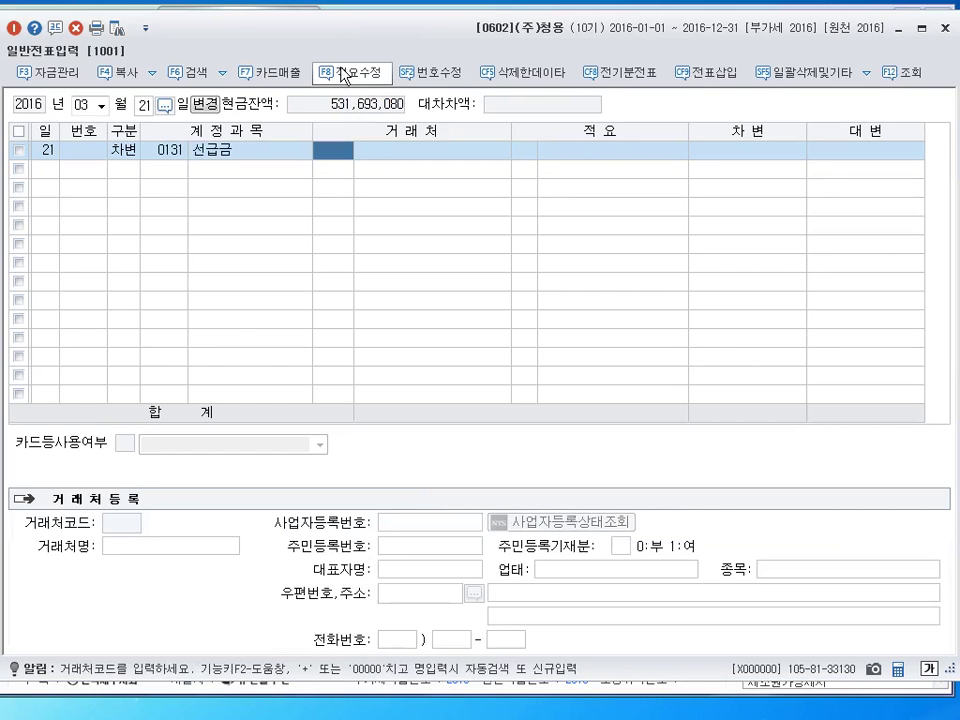
text(석천)
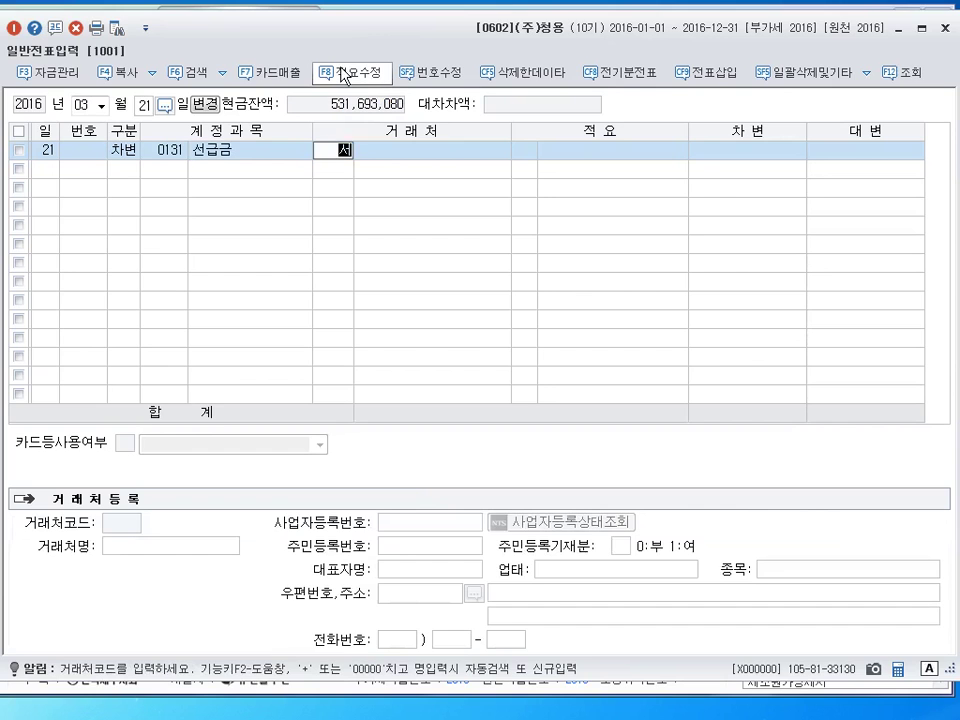
key(Return)
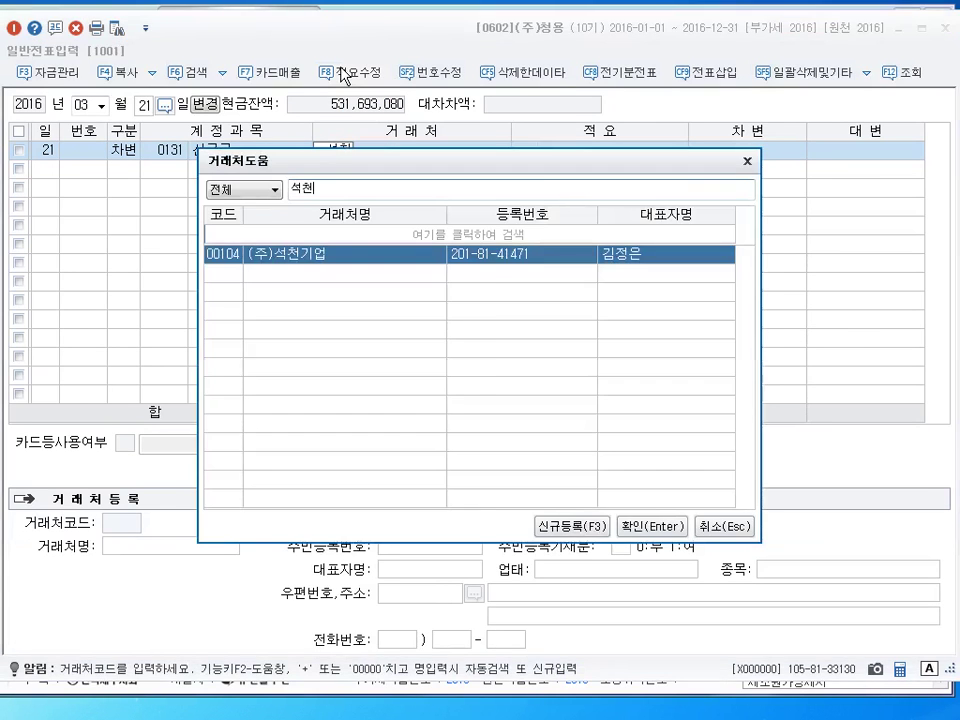
key(Return)
key(Return)
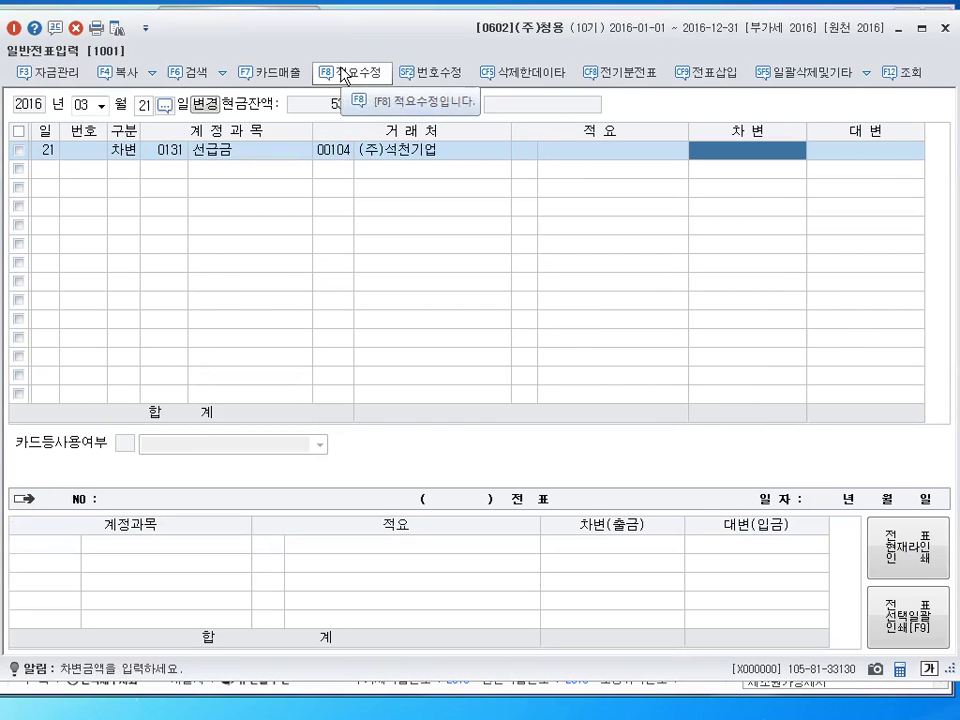
text(6000)
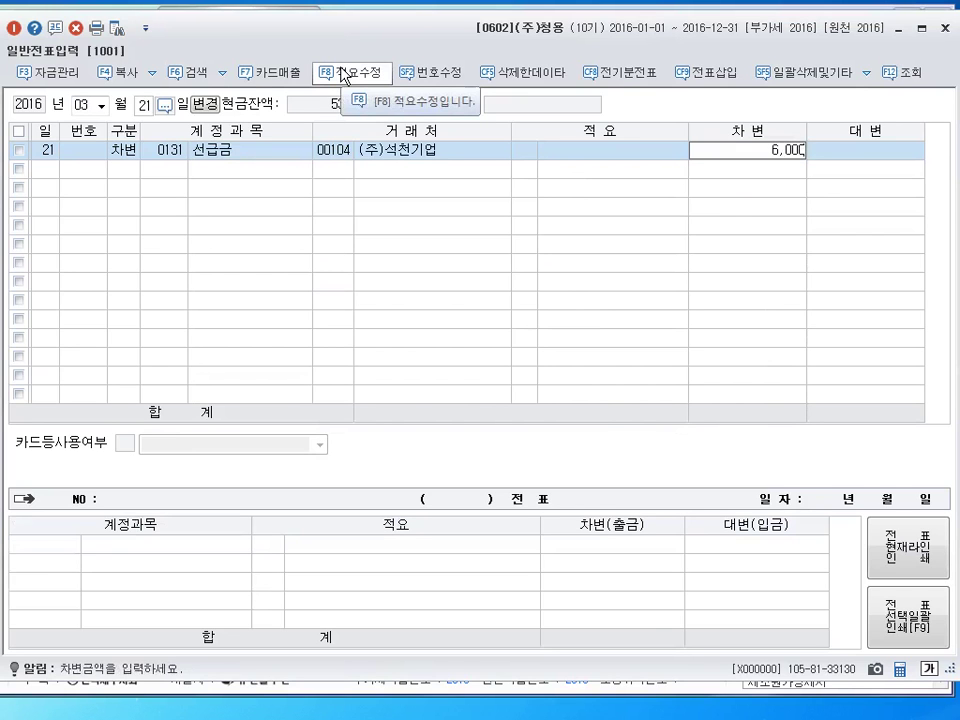
key(Return)
Credit 당좌예금 (0102) 6,000 to balance the voucher
text(4)
key(Return)
text(102)
key(Return)
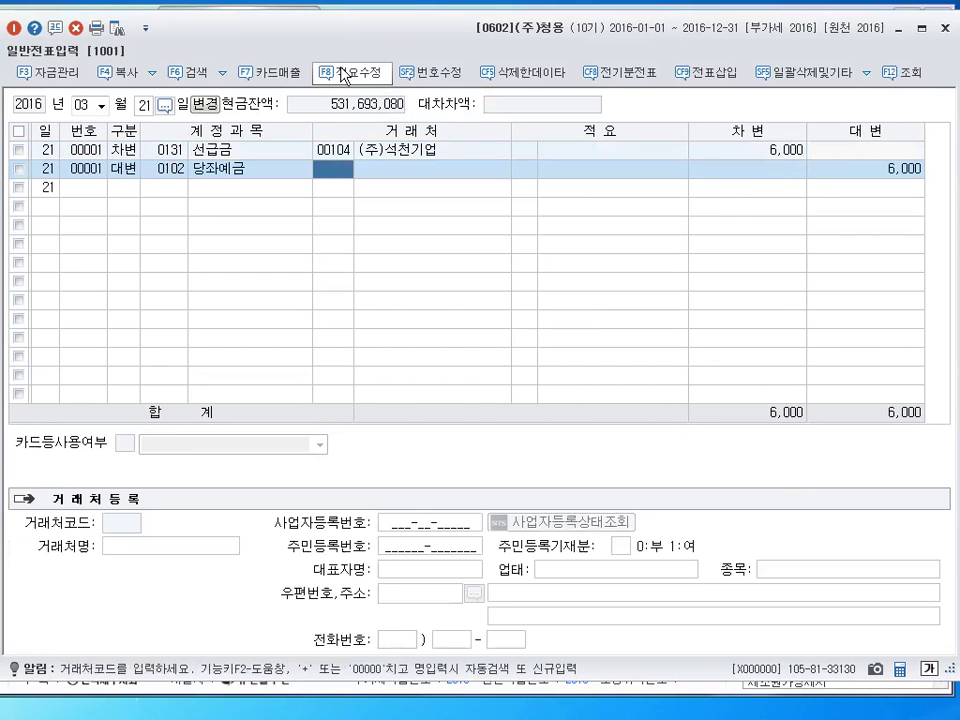
key(Return)
key(Return)
key(Return)
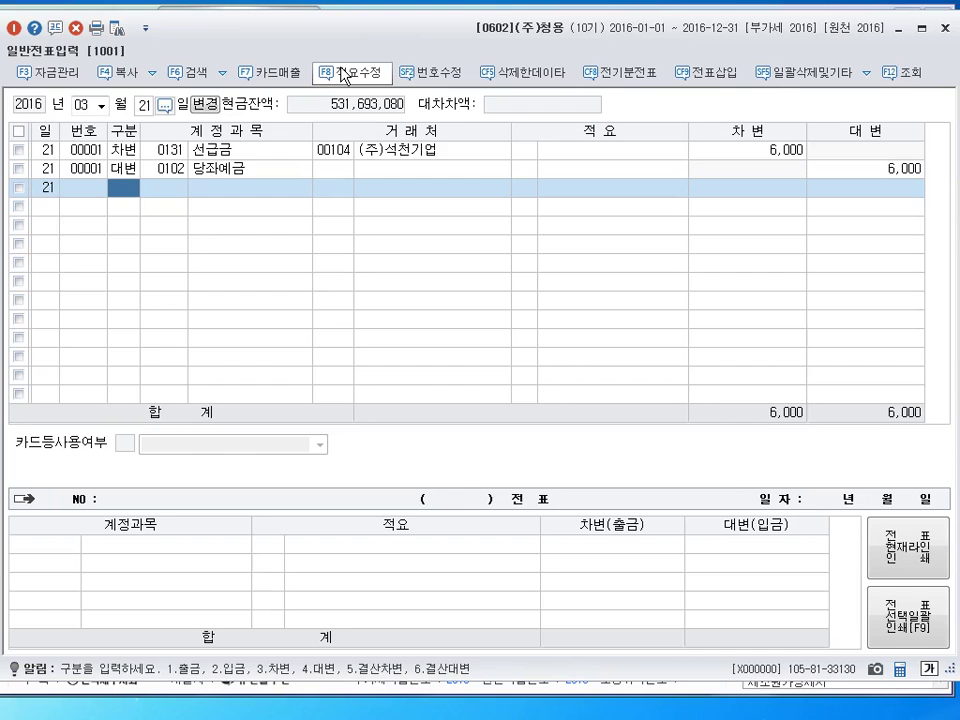
Change the voucher day to 23 for new entries
key(Escape)
text(23)
key(Return)
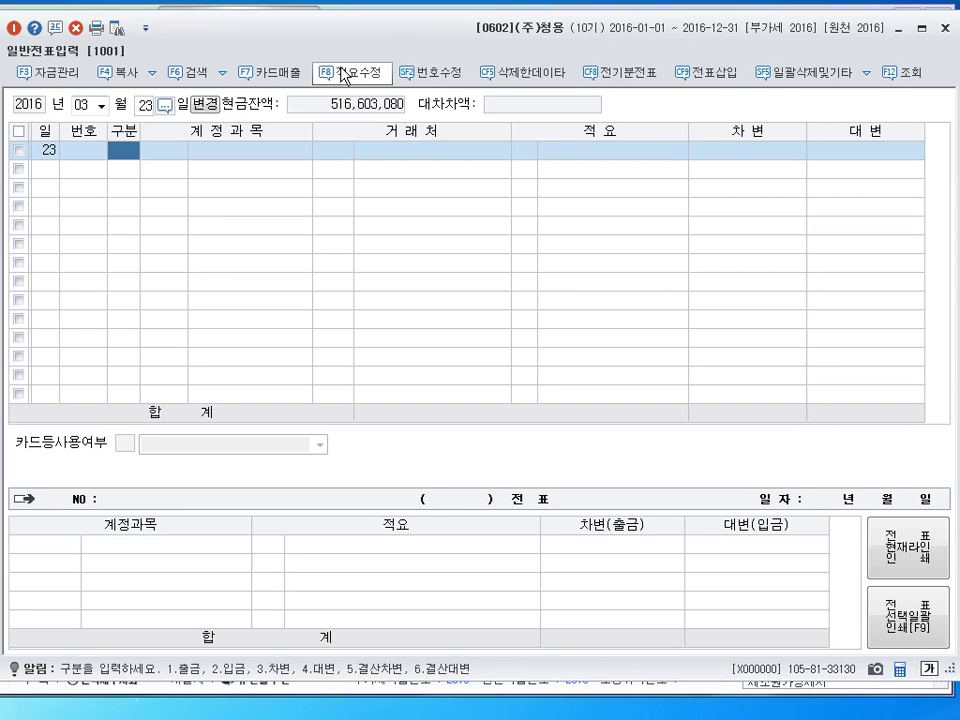
Record a cash payment (출금) debiting 투자부동산 (0183) for 156,000,000
text(1)
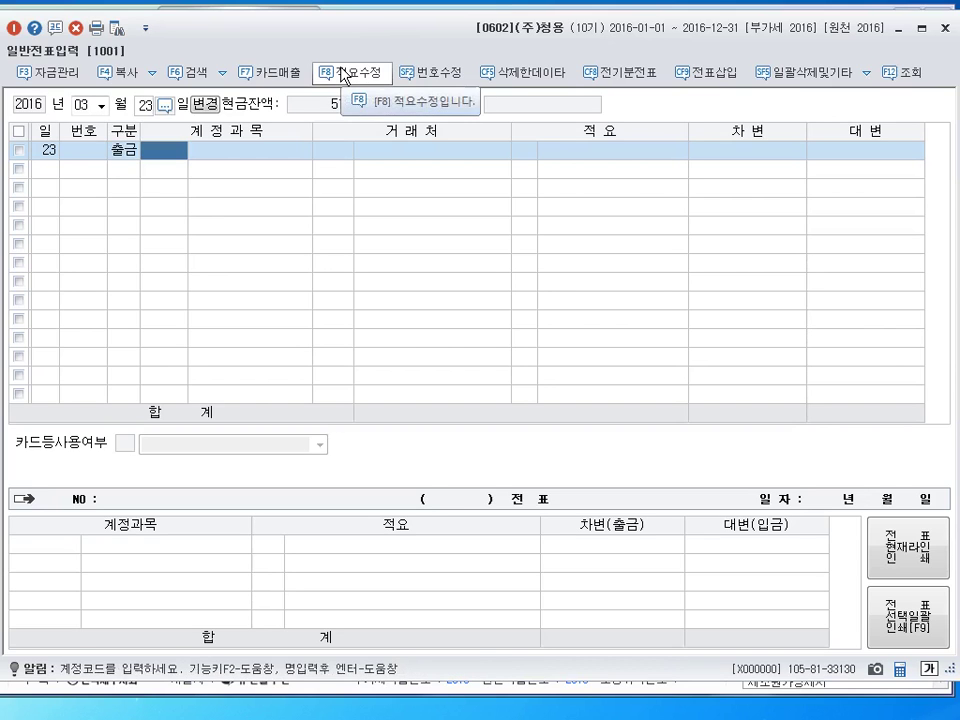
text(0183)
key(Return)
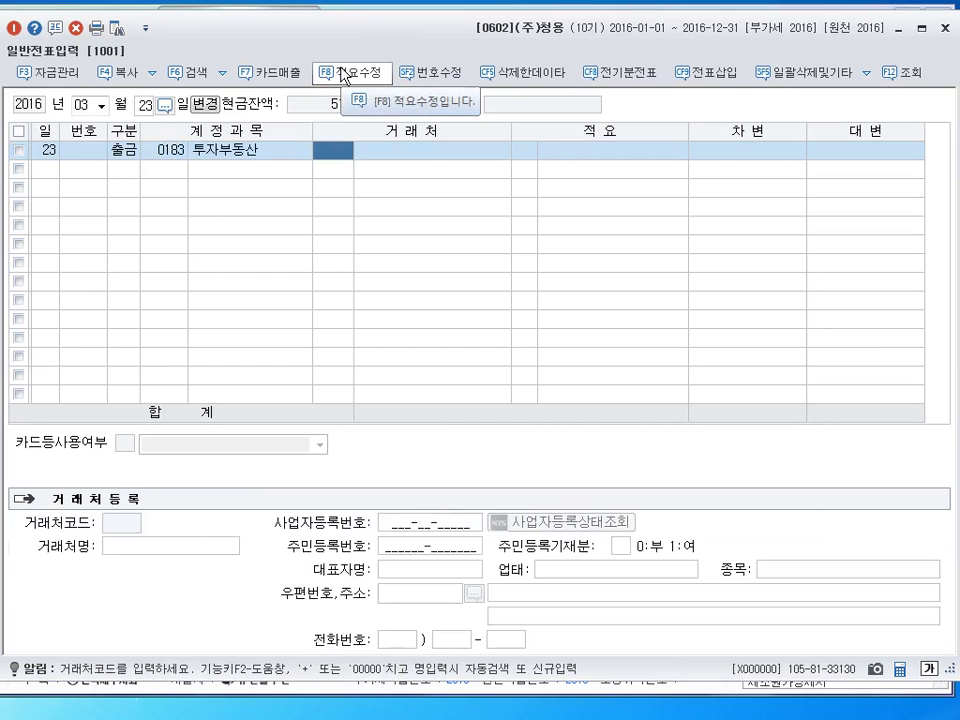
key(Return)
key(Return)
key(Return)
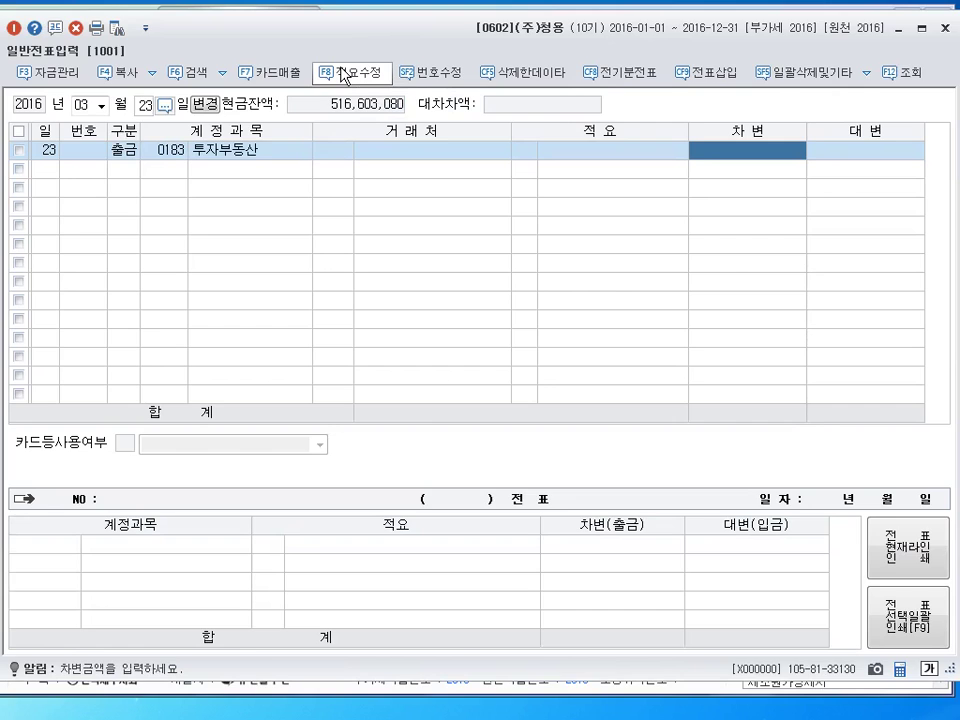
text(156000000)
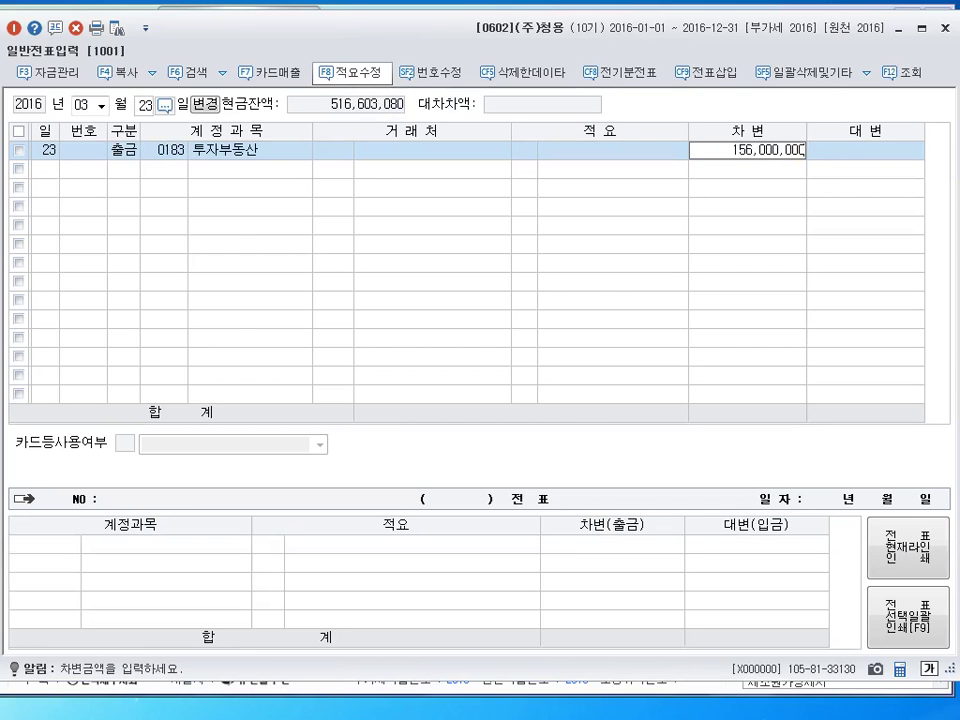
key(Return)
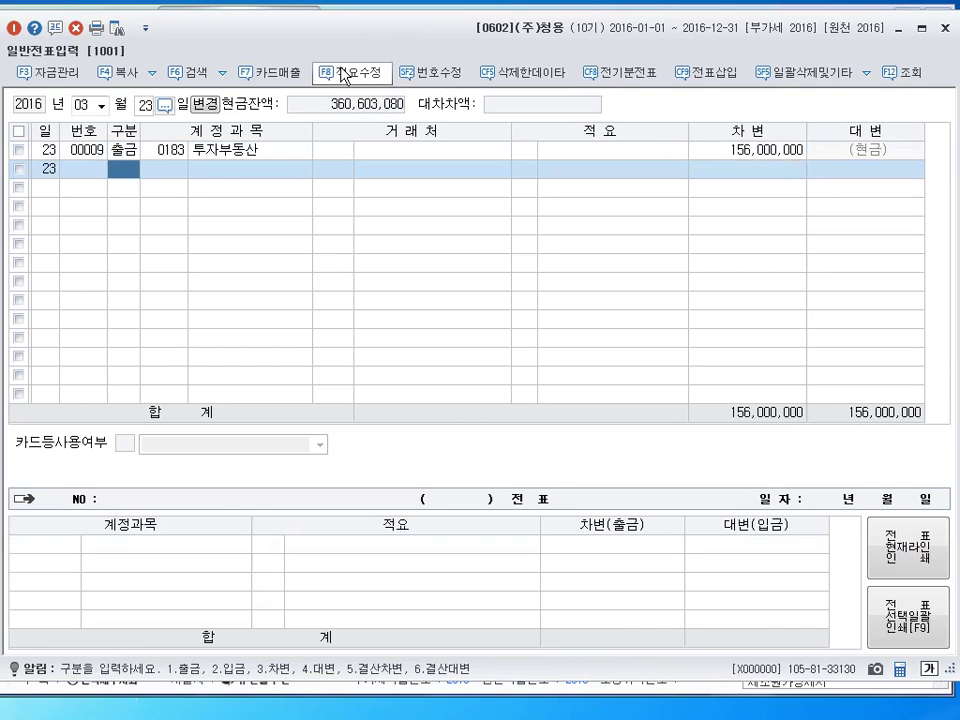
Try reworking row 1 as 차변 with a 현금 (0101) credit line of 156,000,000
key(Up)
text(3)
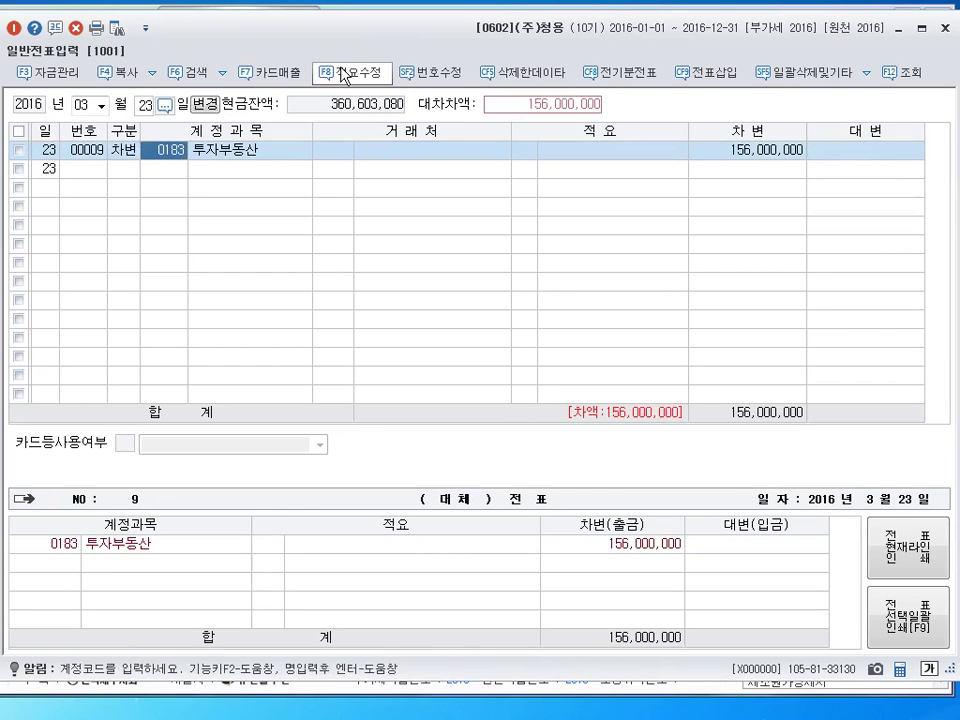
key(Down)
text(4101)
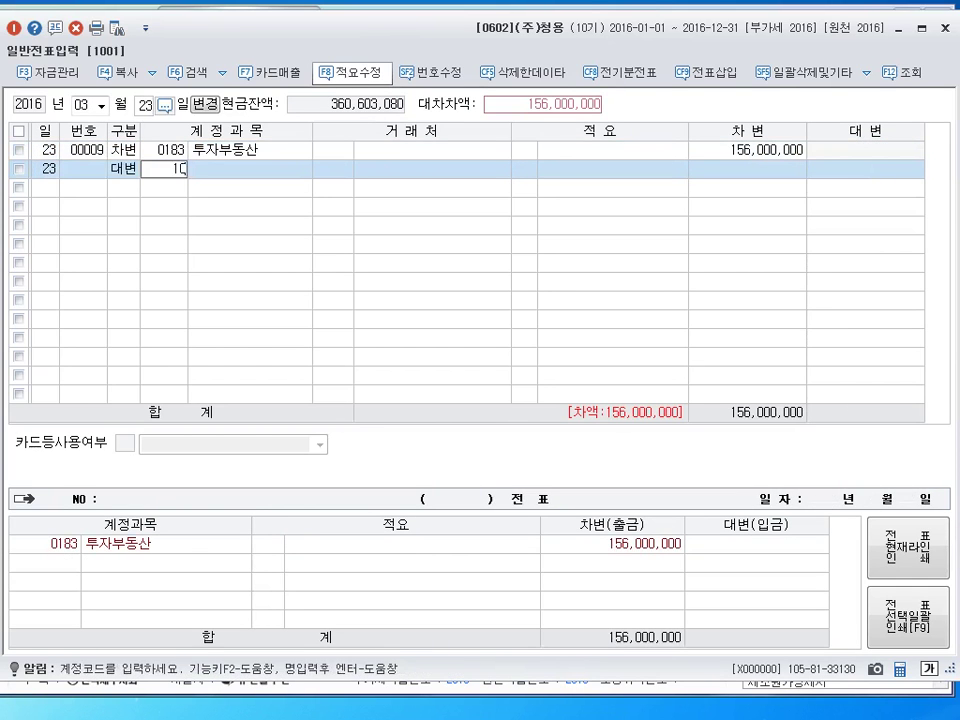
key(Return)
key(Home)
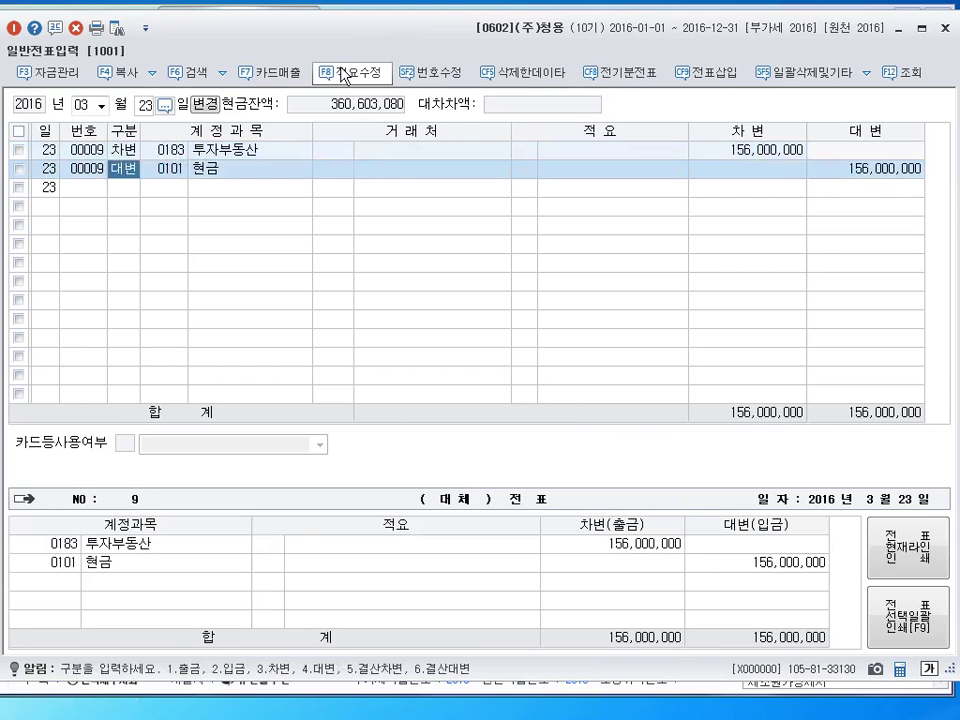
Revert row 1 to 출금 (type 1) and delete the redundant 현금 credit line
key(Up)
key(Left)
key(Down)
key(Up)
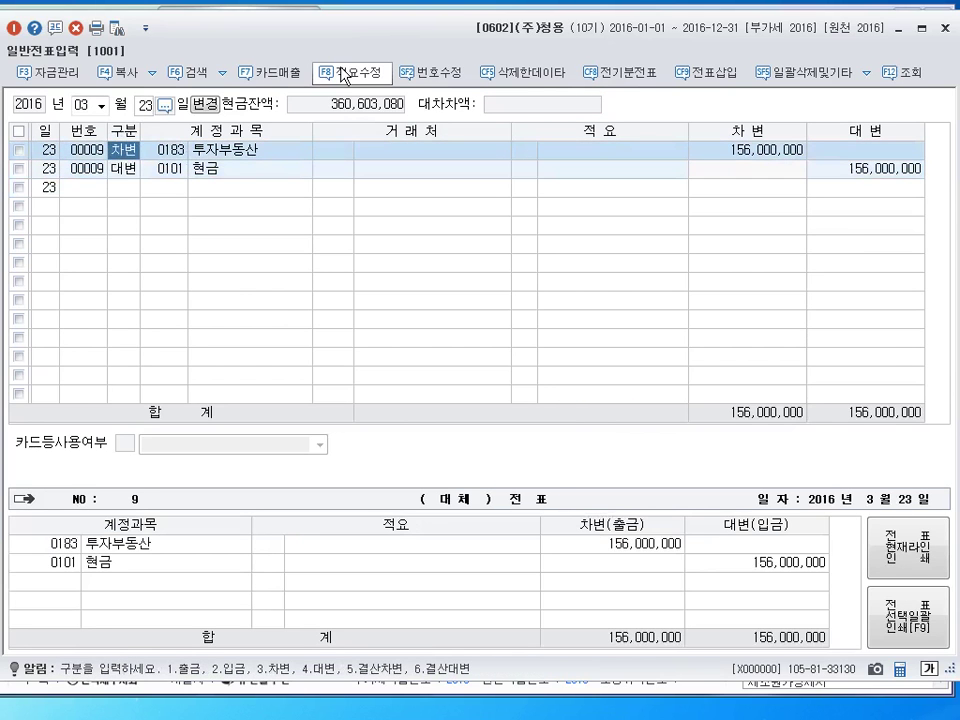
key(Down)
key(Up)
key(Down)
key(Down)
key(Up)
key(Up)
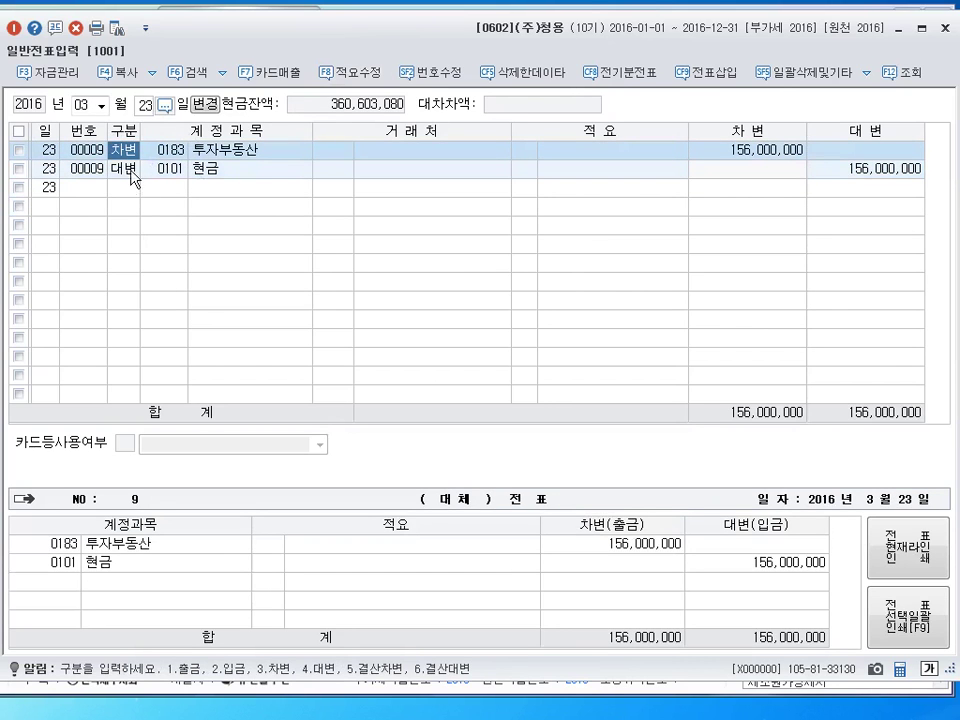
key(Down)
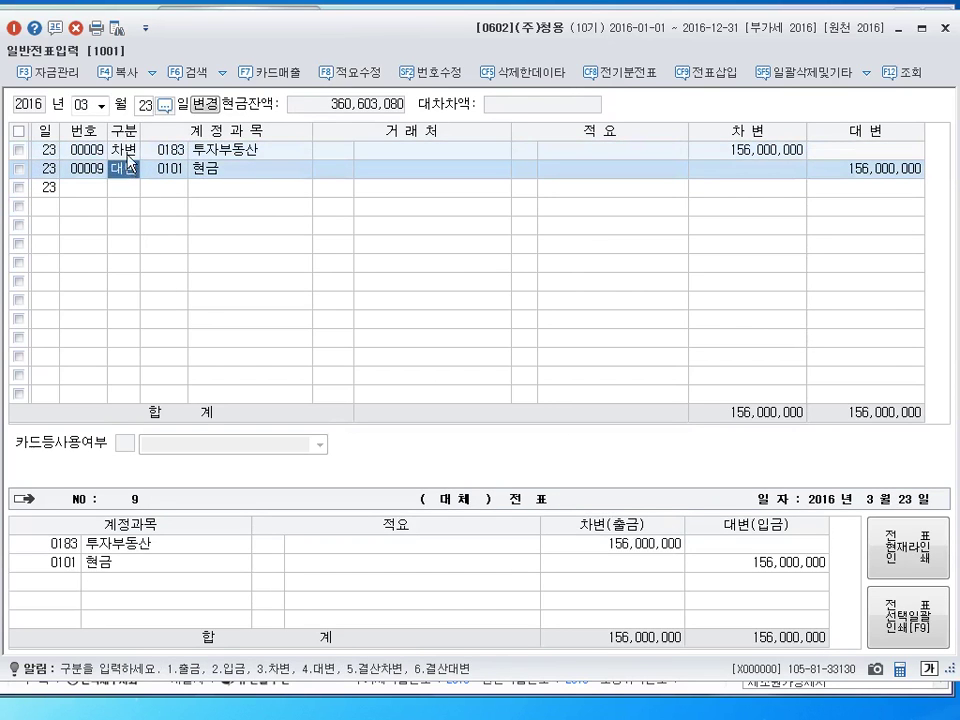
click(128, 152)
key(Down)
key(Up)
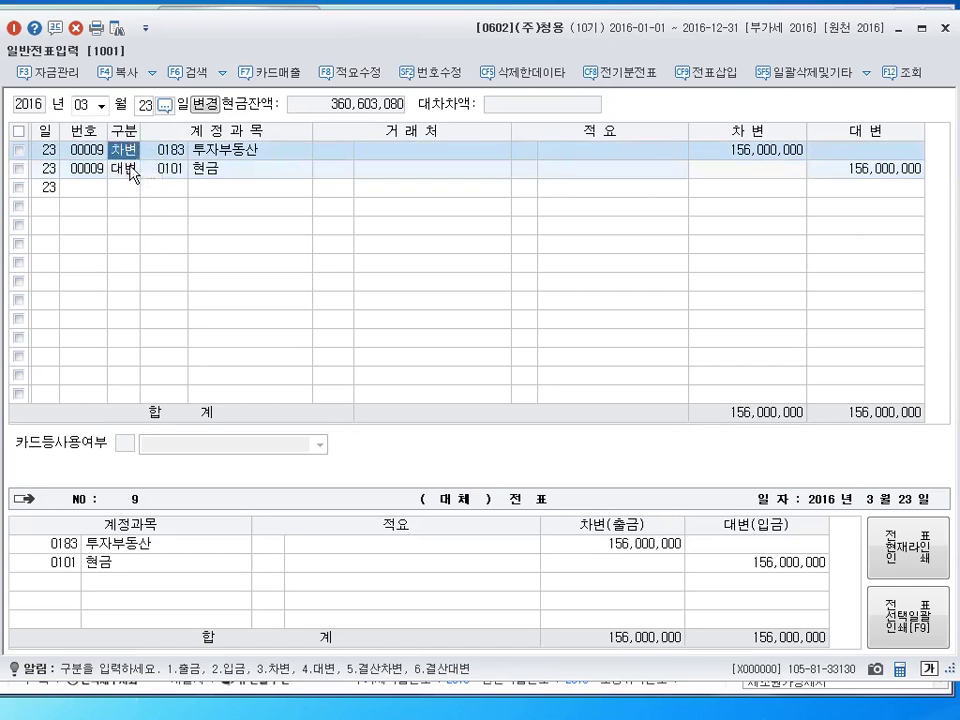
key(Down)
key(Down)
key(Up)
key(Up)
text(1)
key(Down)
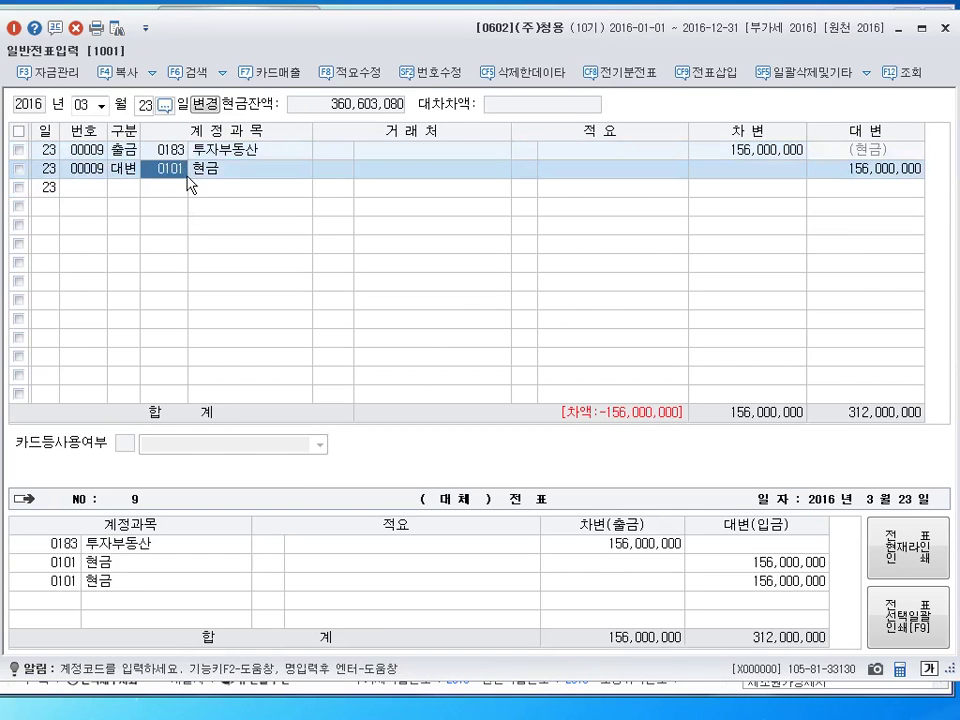
key(F5)
key(Return)
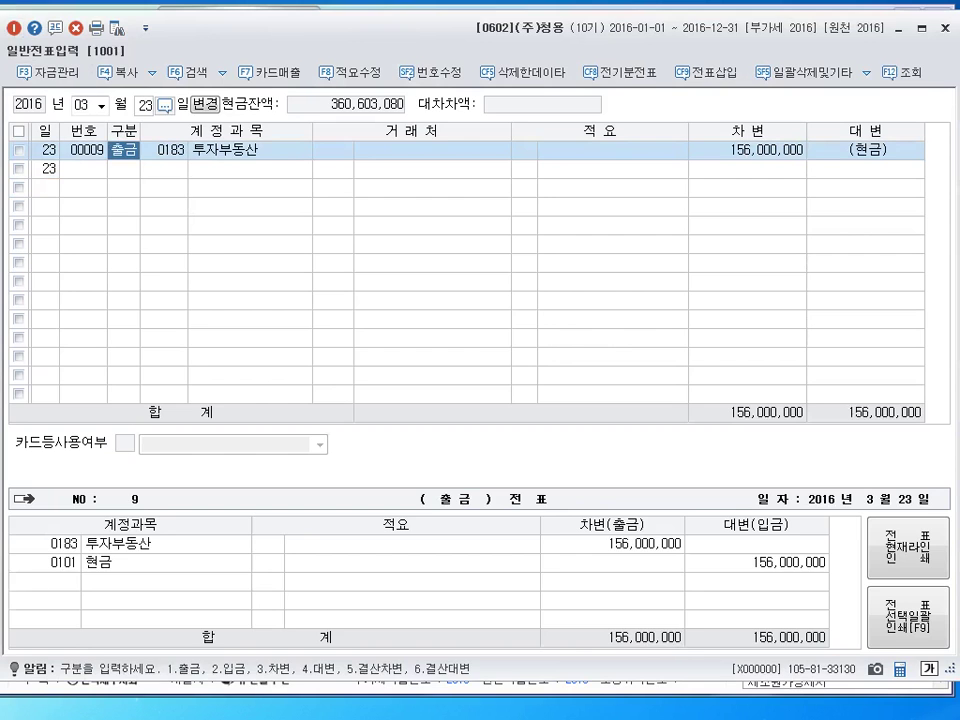
Switch the voucher entry month to April (04)
key(shift+Tab)
text(4)
key(Return)
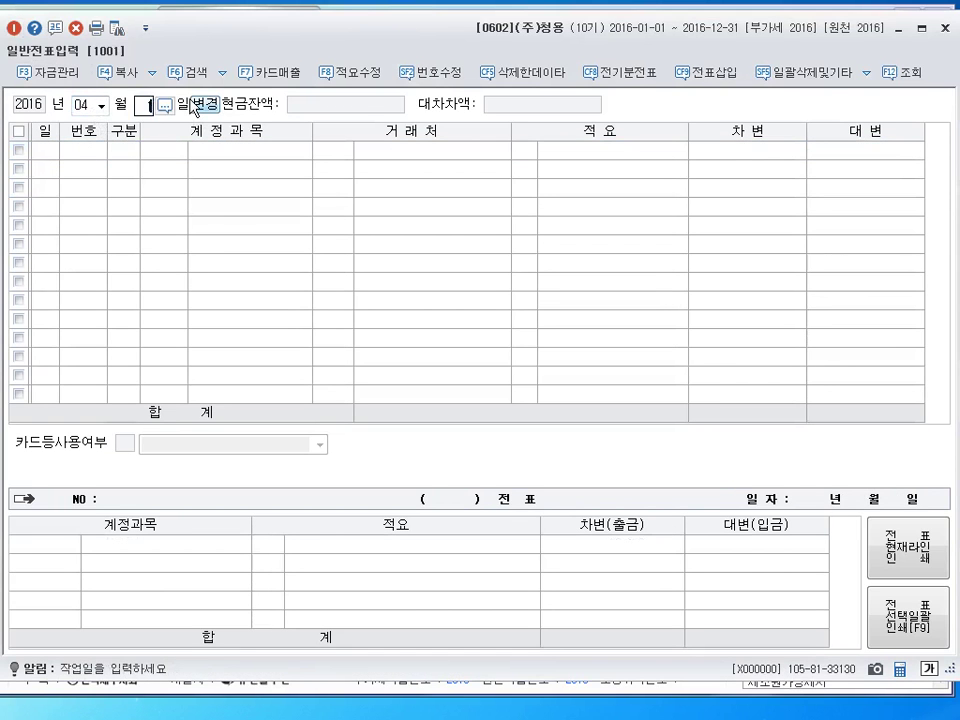
Enter day 16 to open April 16 for new vouchers
text(16)
key(Return)
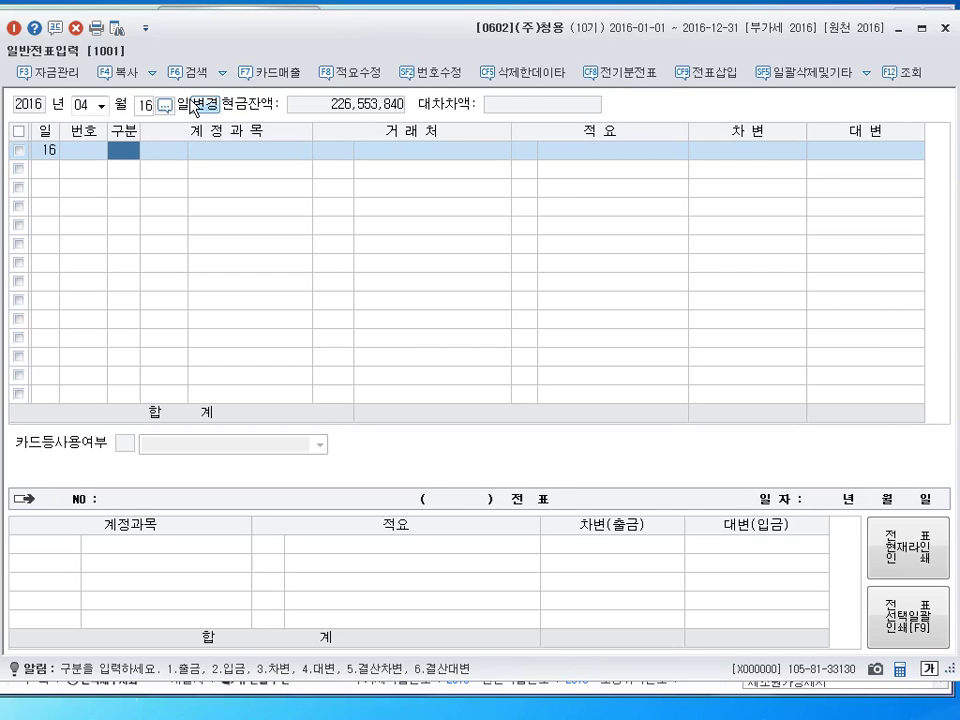
Debit 단기매매증권 (0107) 600,000 and 차량운반구 (0208) 200,000
text(3)
key(Return)
text(107)
key(Return)
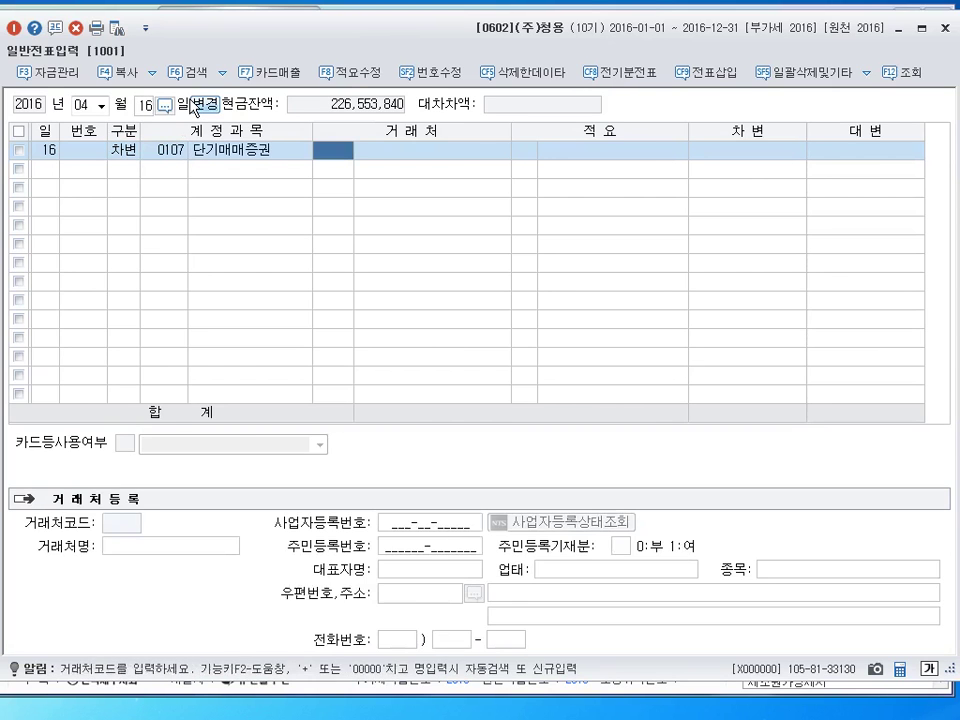
key(Return)
key(Return)
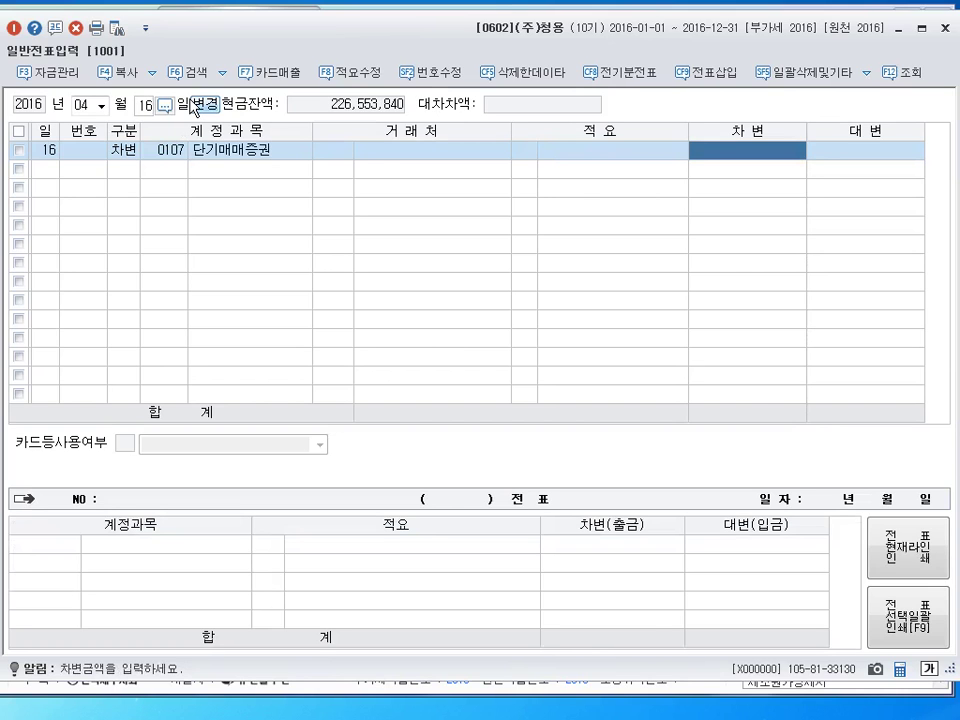
text(6000000)
key(Return)
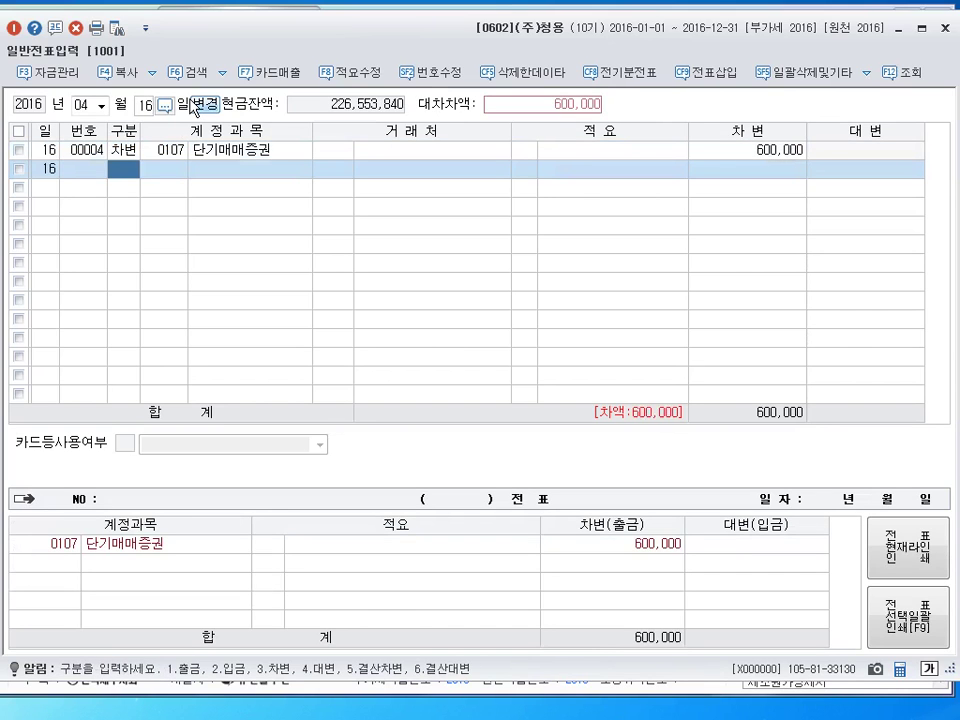
text(3)
key(Return)
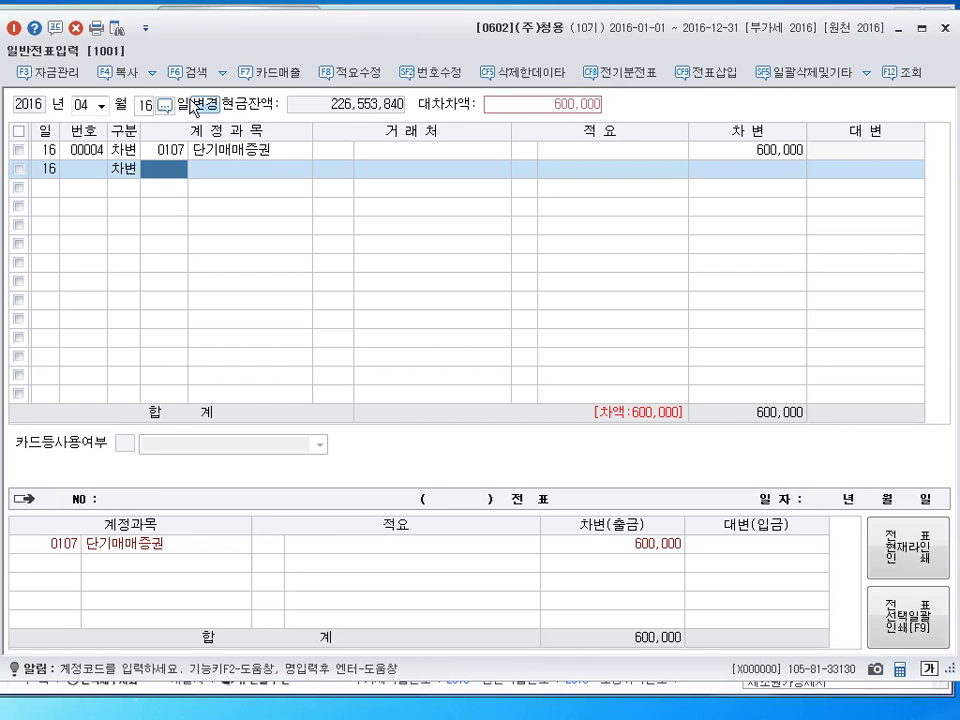
text(208)
key(Return)
key(Return)
key(Return)
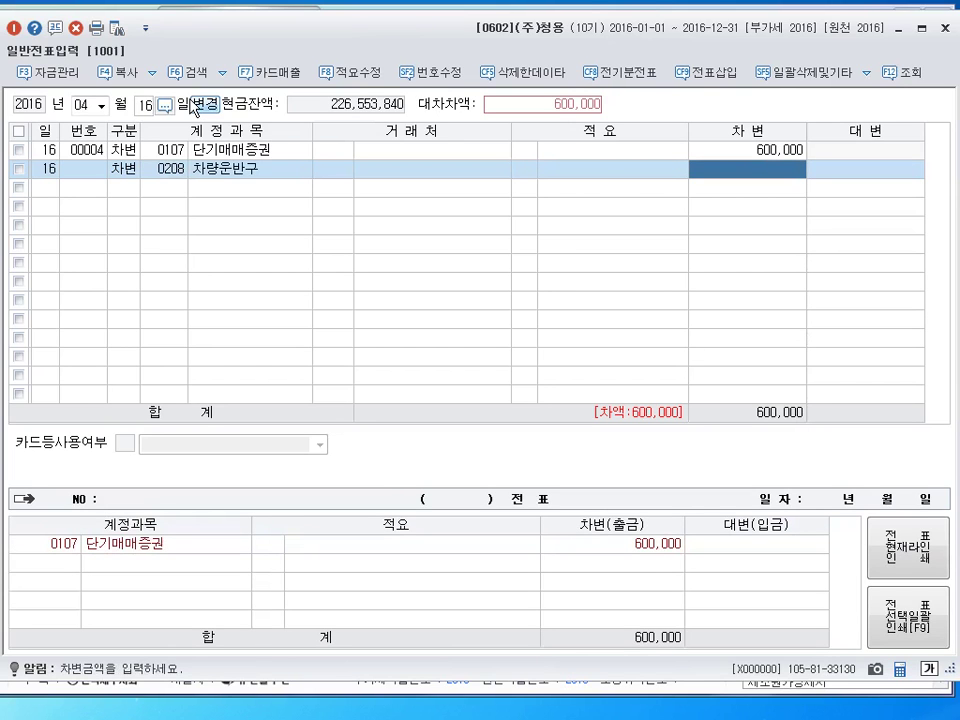
text(2000000)
key(Return)
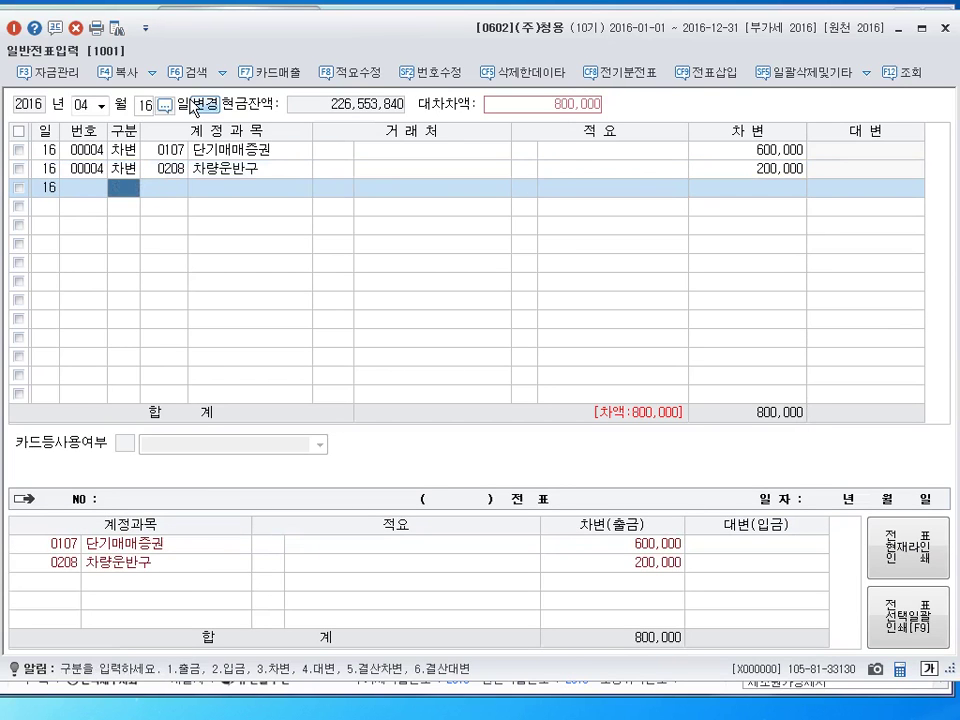
Credit 현금 (0101) 800,000 to balance the April 16 voucher
text(4)
key(Return)
text(101)
key(Return)
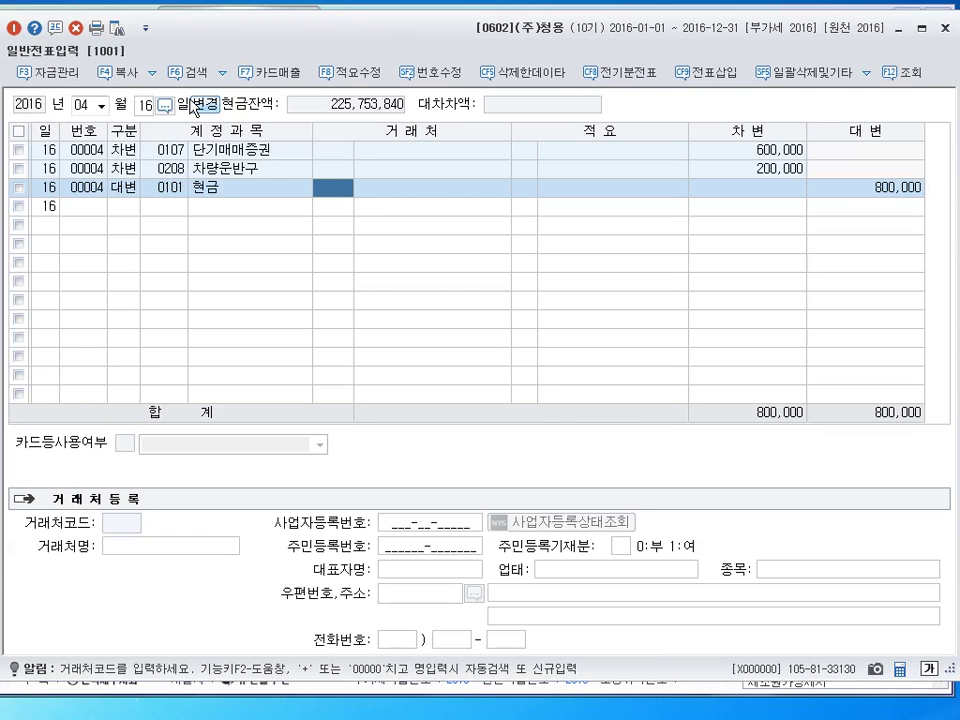
key(Return)
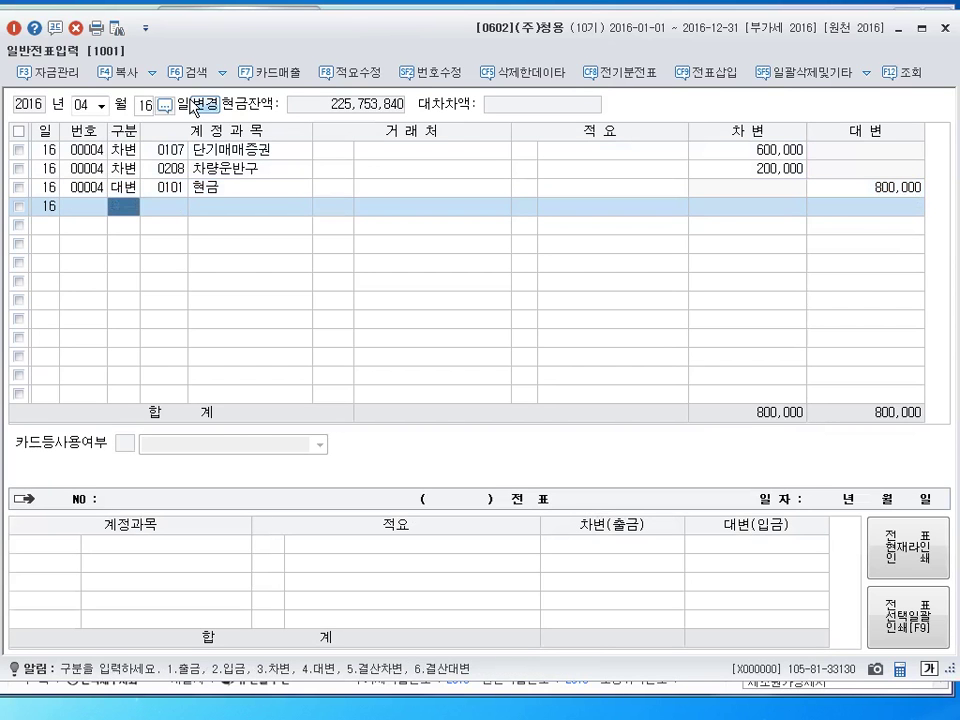
click(193, 108)
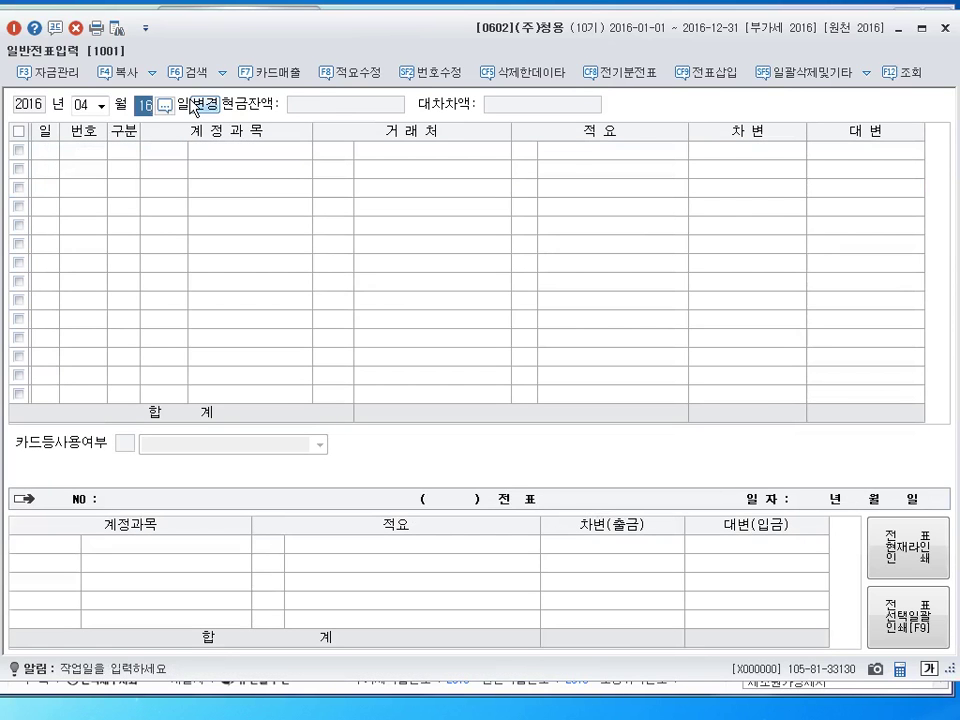
text(1)
key(Return)
key(Up)
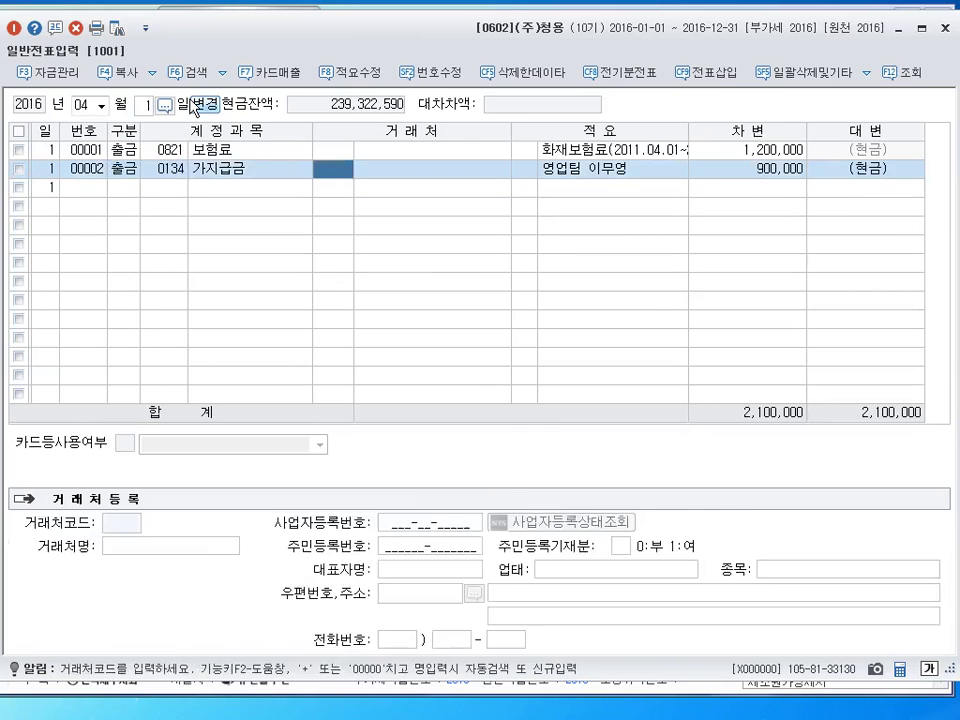
key(Return)
key(Return)
key(Return)
key(Up)
key(Return)
key(Return)
key(Return)
key(Return)
key(Return)
key(Left)
key(Left)
key(Left)
key(Left)
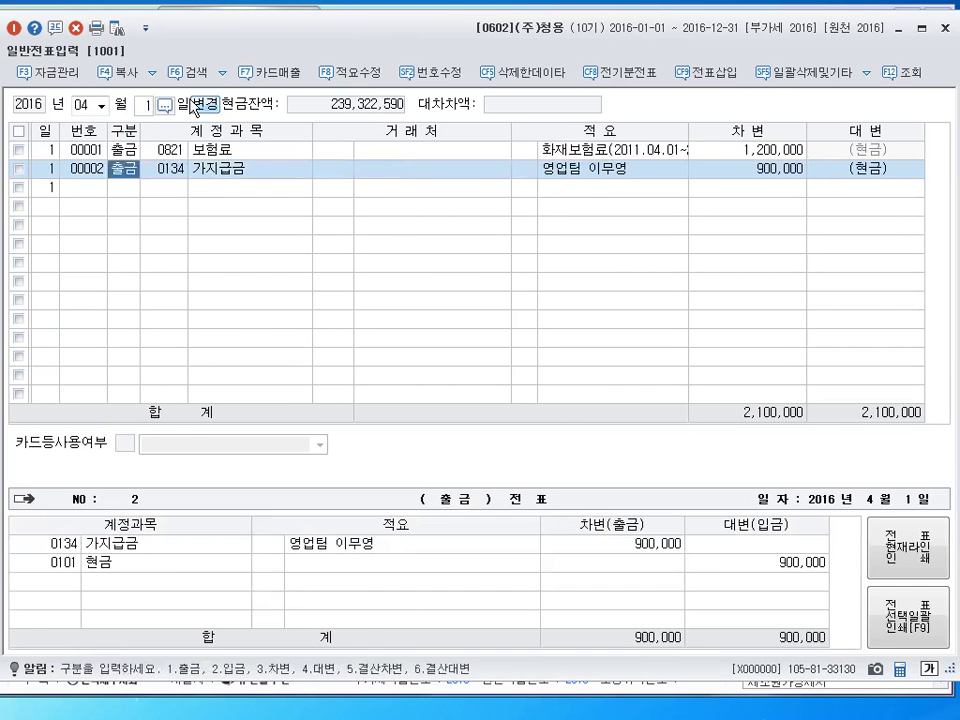
key(Return)
key(Left)
key(Down)
key(Up)
key(Return)
key(Return)
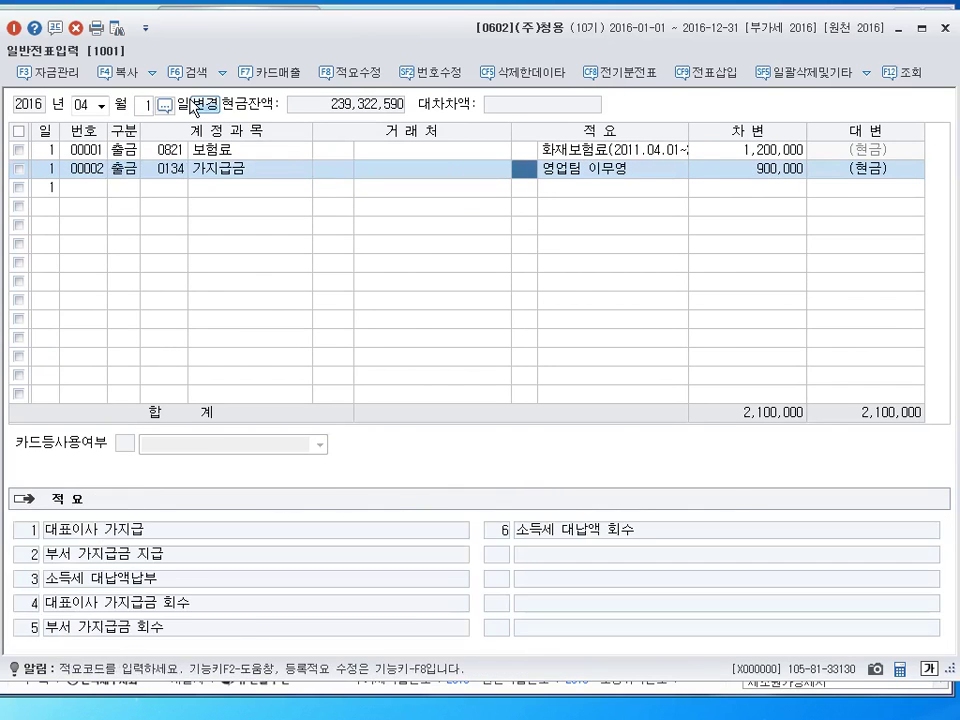
key(Return)
key(Return)
key(Return)
key(Up)
key(Right)
key(Right)
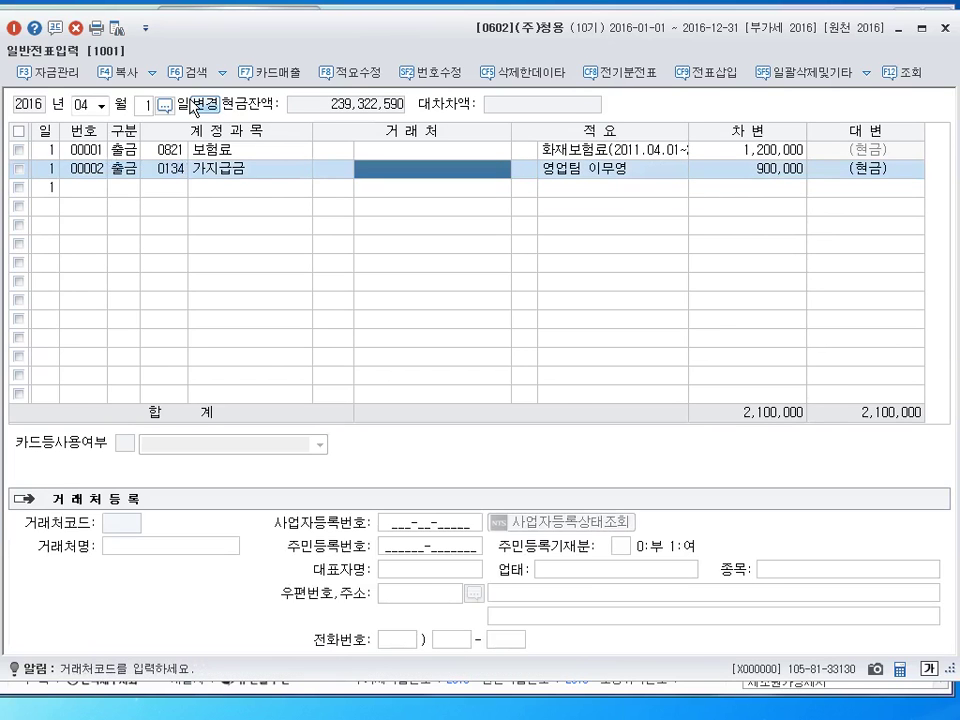
key(Left)
key(Left)
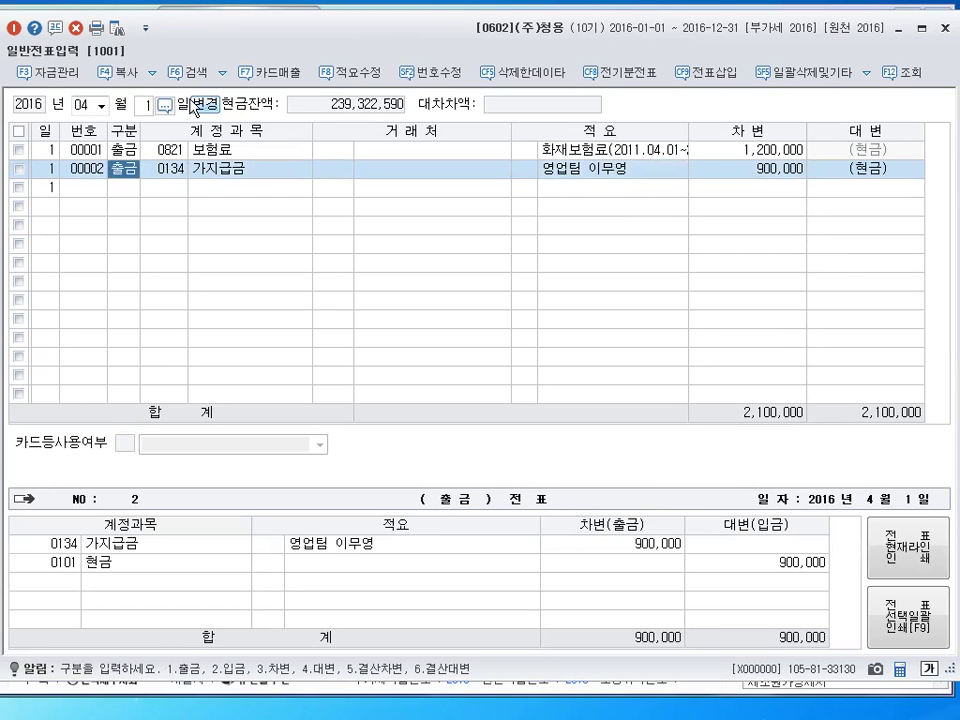
click(193, 104)
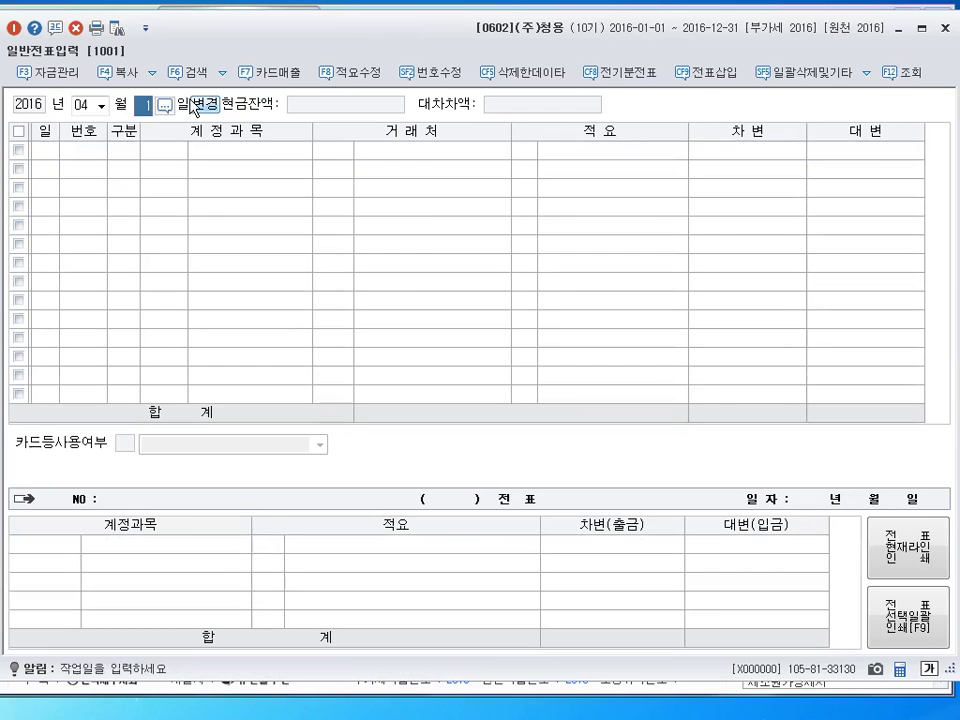
On April 17, debit 여비교통비 (0812) 870,000
text(17)
key(Return)
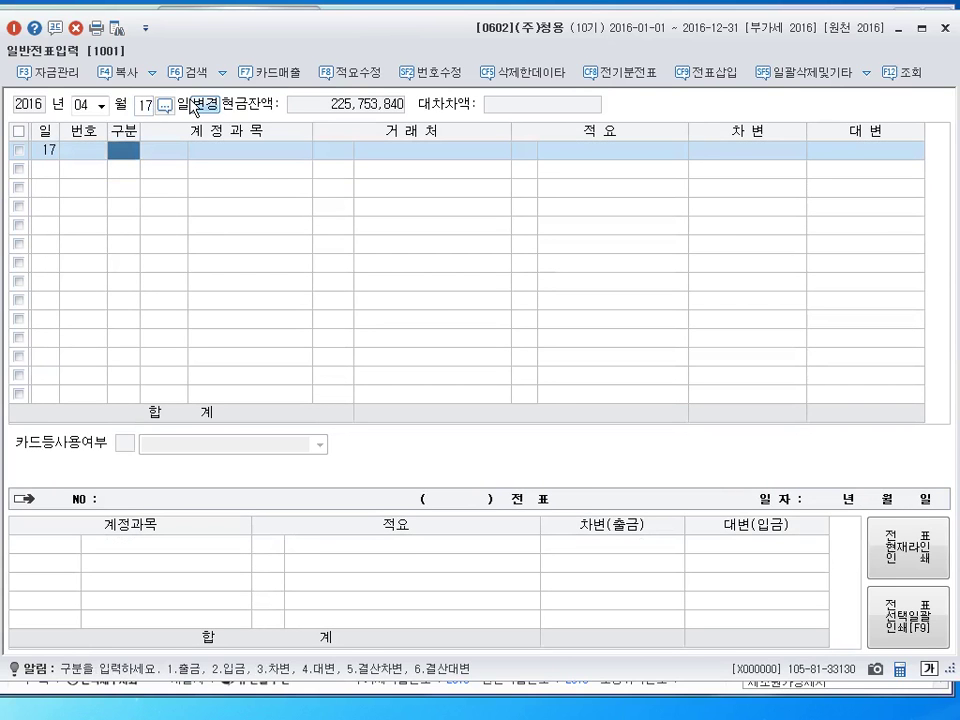
text(3)
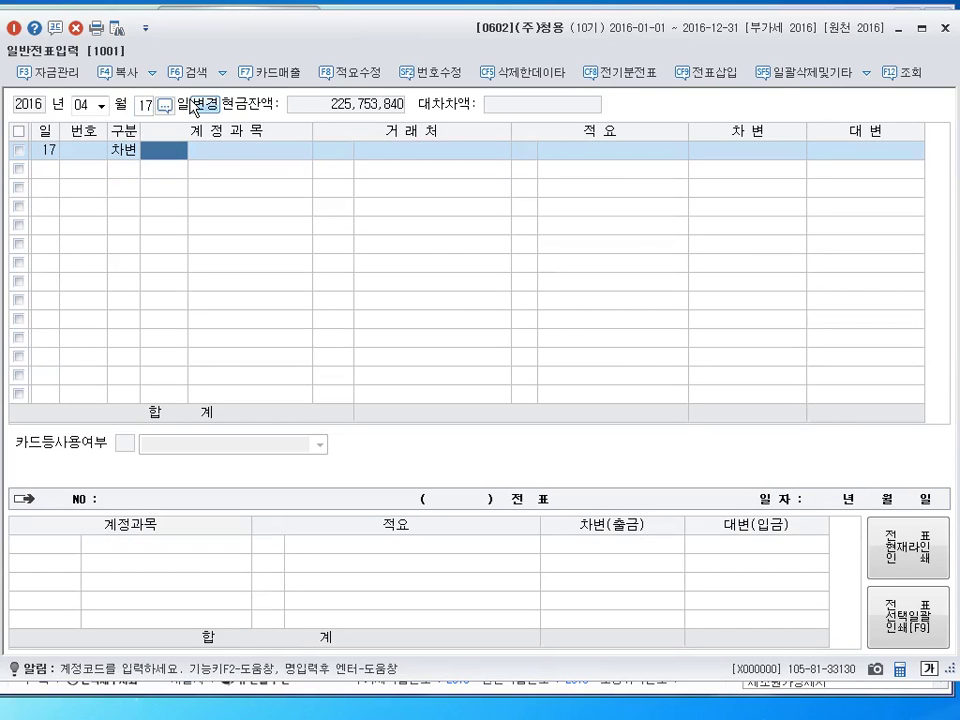
text(0812)
key(Return)
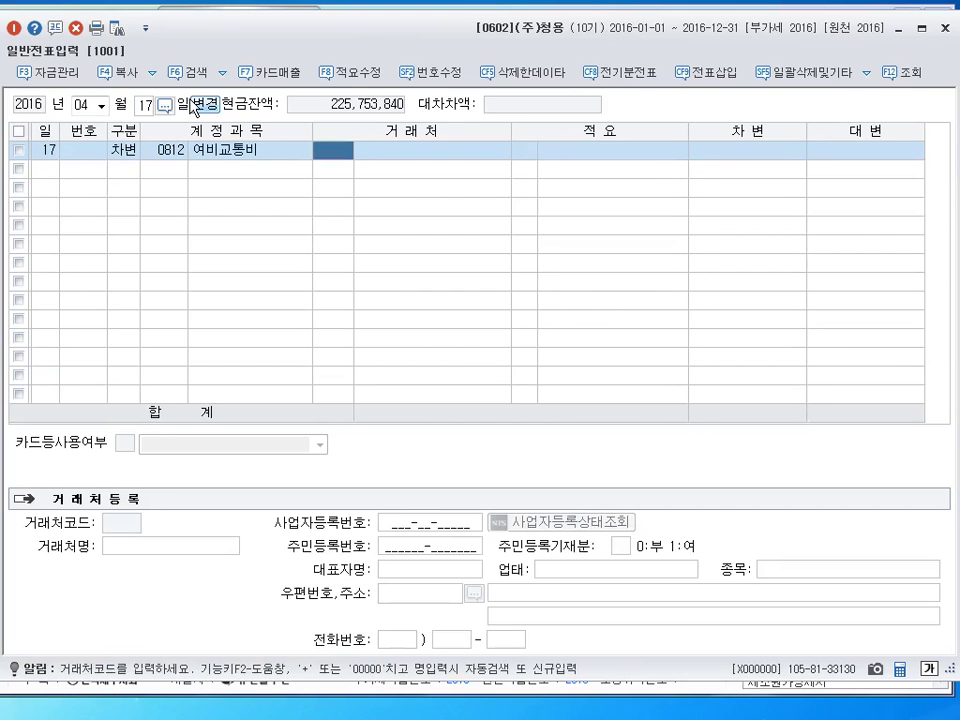
key(Return)
key(Return)
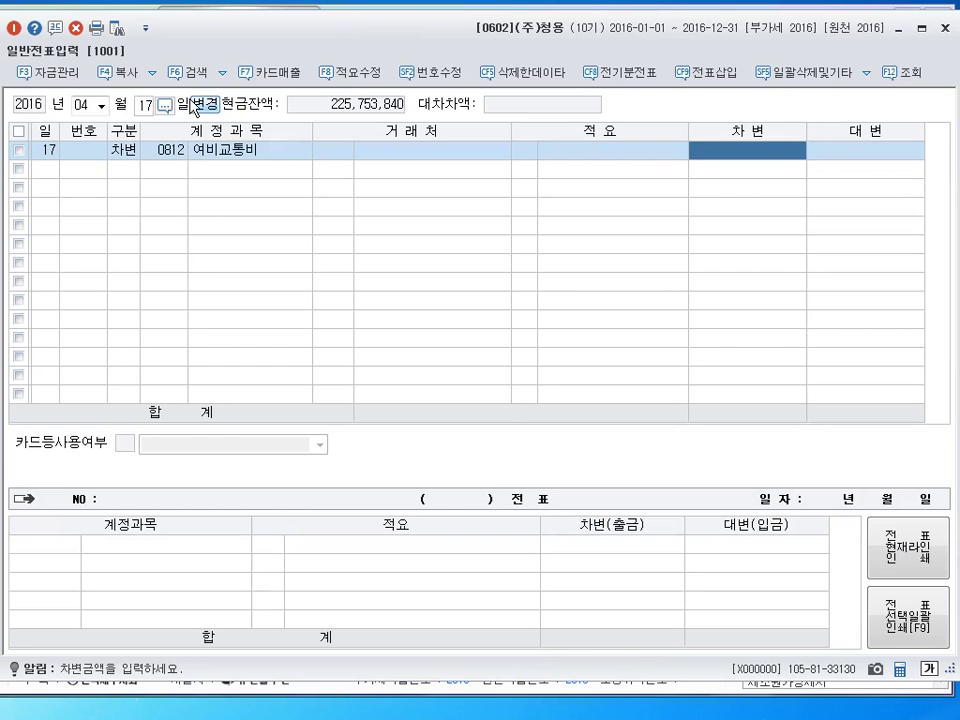
text(8700000)
key(Return)
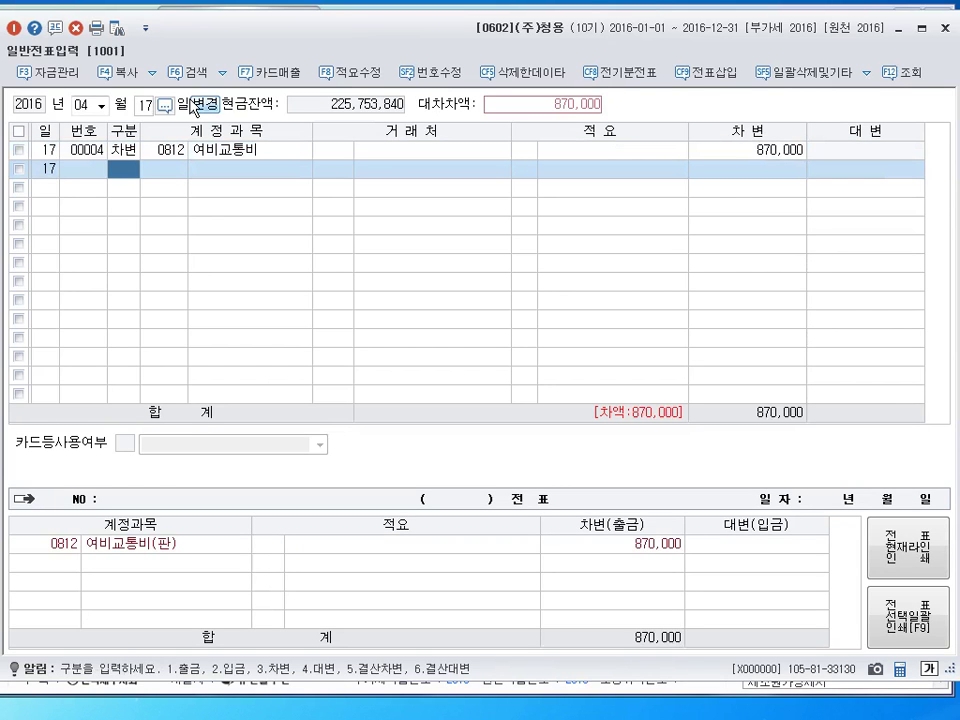
Debit 현금 (0101) 30,000 and credit 가지급금 (0134) 900,000 to balance the voucher
text(3)
key(Return)
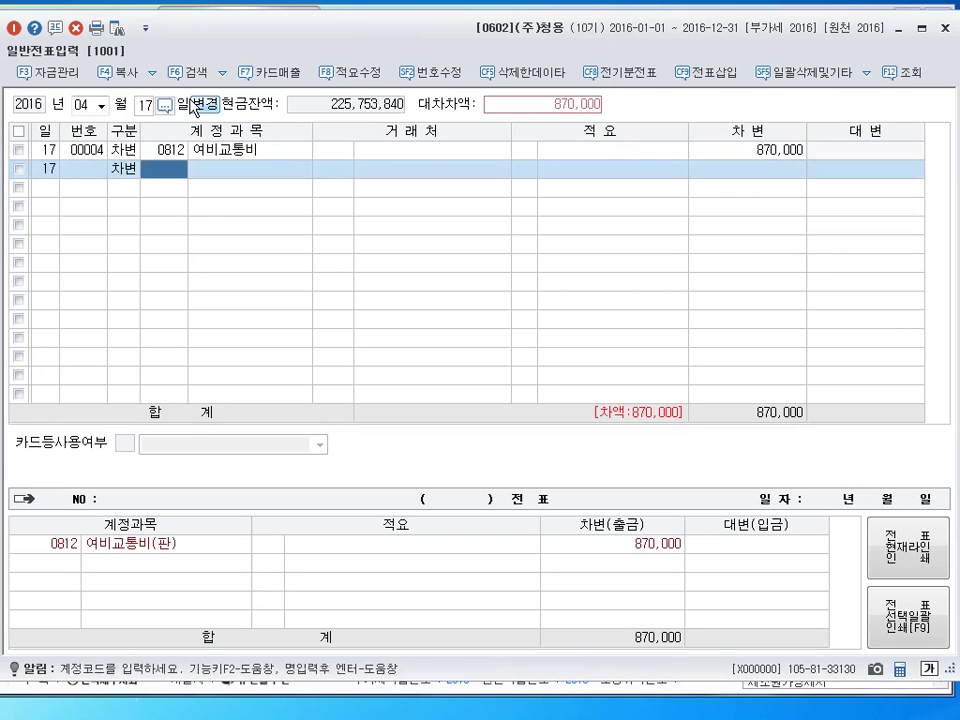
text(101)
key(Return)
key(Return)
key(Return)
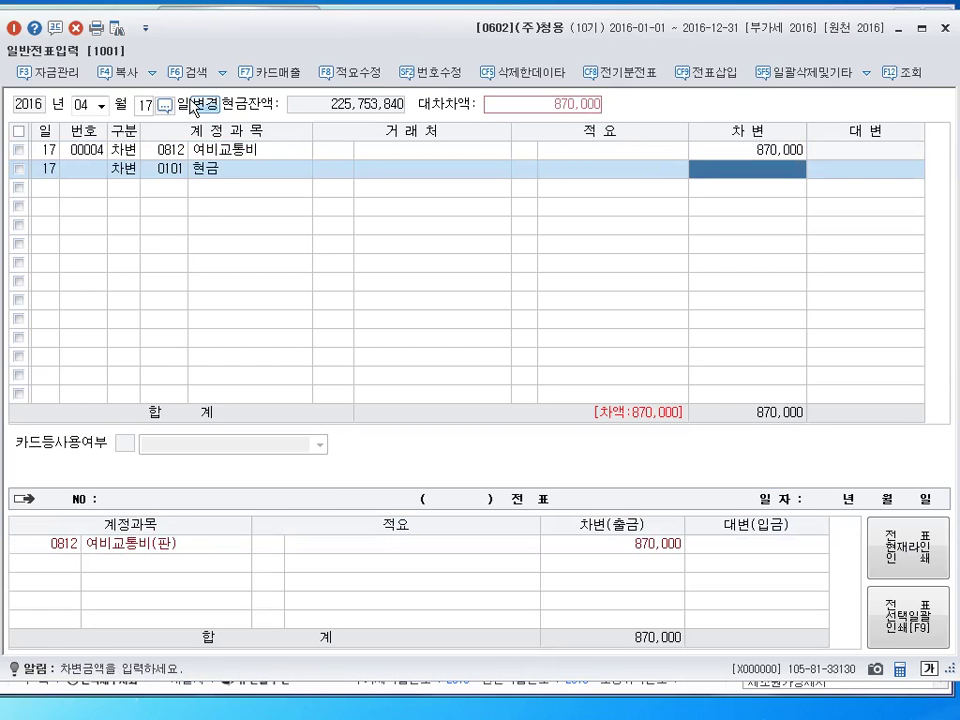
text(30000)
key(Return)
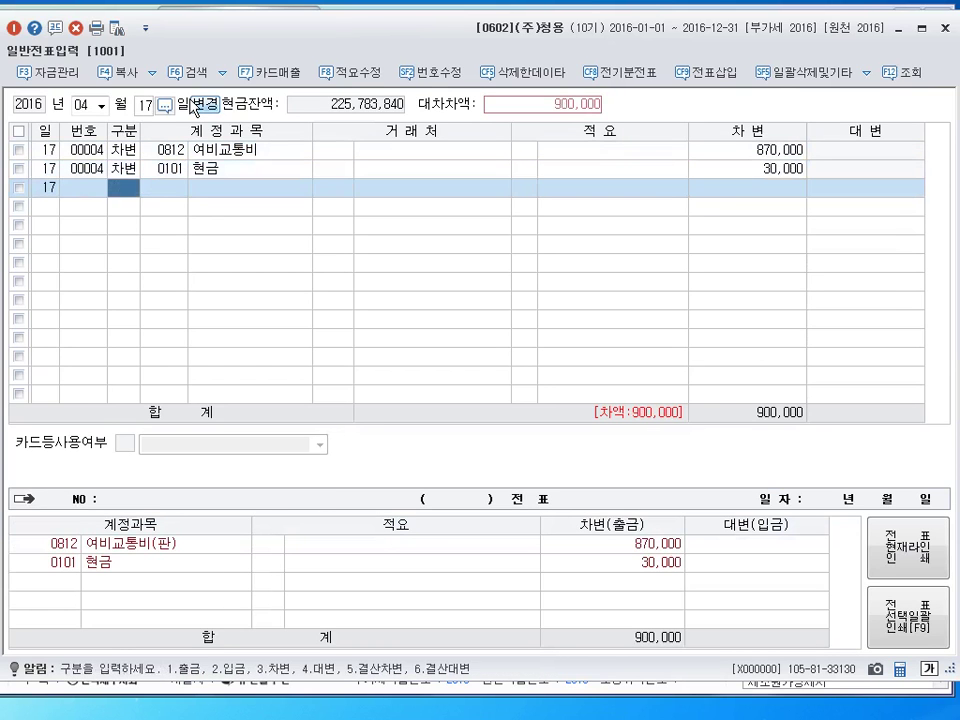
text(4)
key(Return)
text(134)
key(Return)
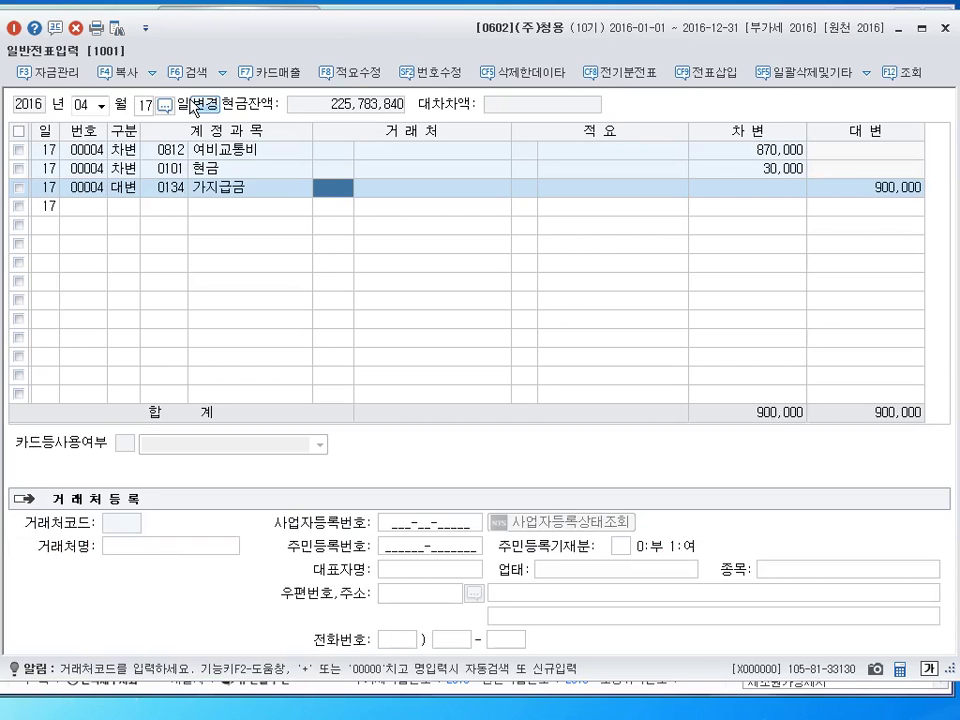
Review the vouchers entered on April 1
click(143, 106)
text(1)
key(Return)
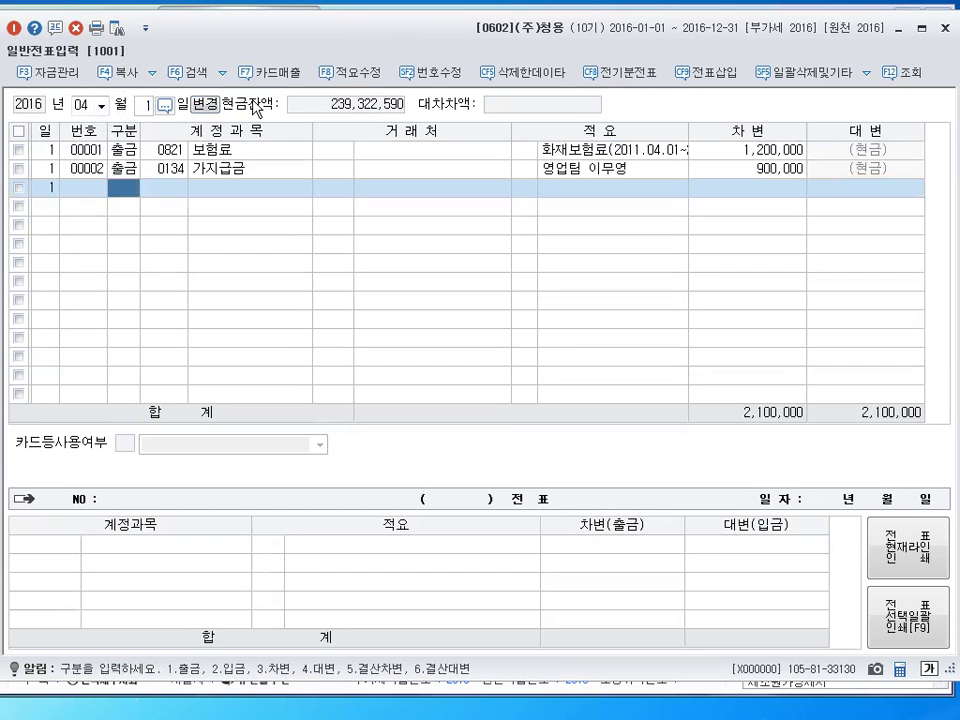
key(Down)
key(Up)
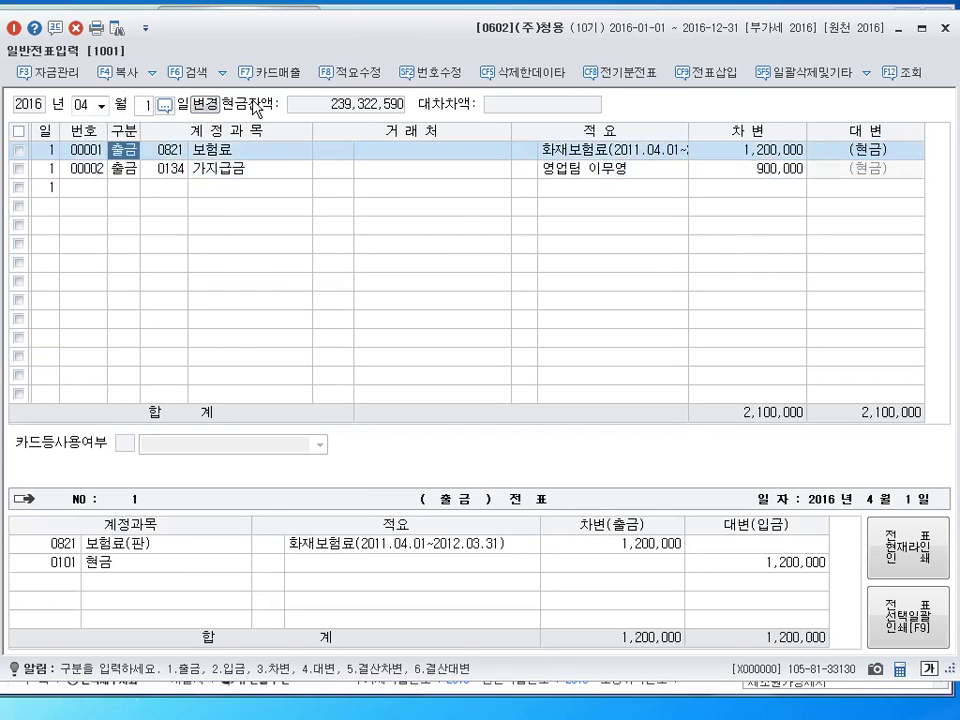
key(Down)
key(Down)
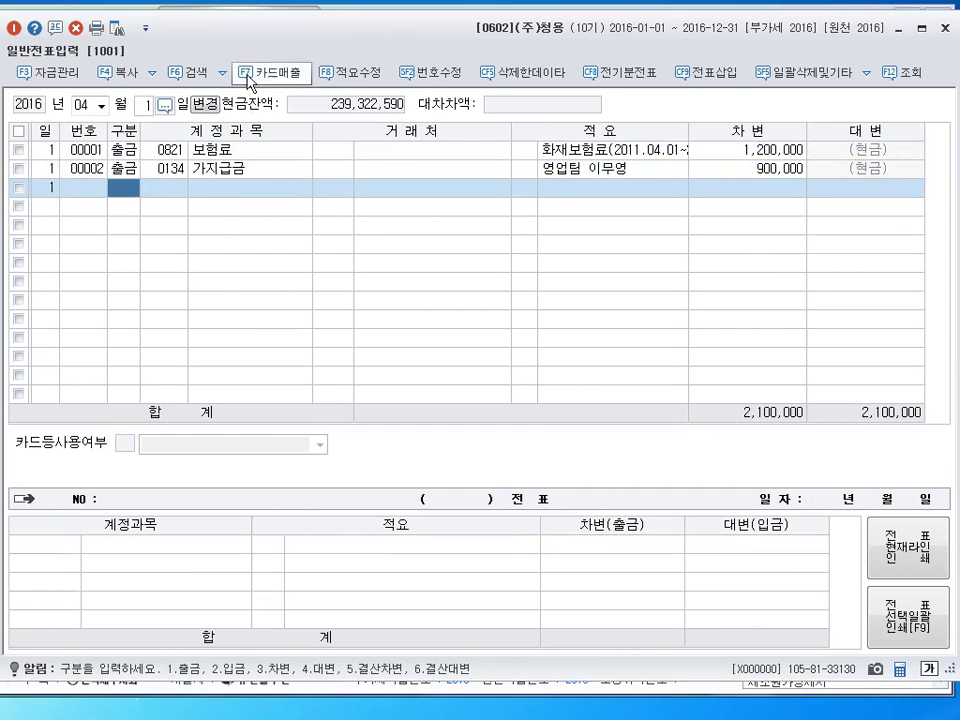
Switch the working day to April 20, then close general voucher entry
click(145, 105)
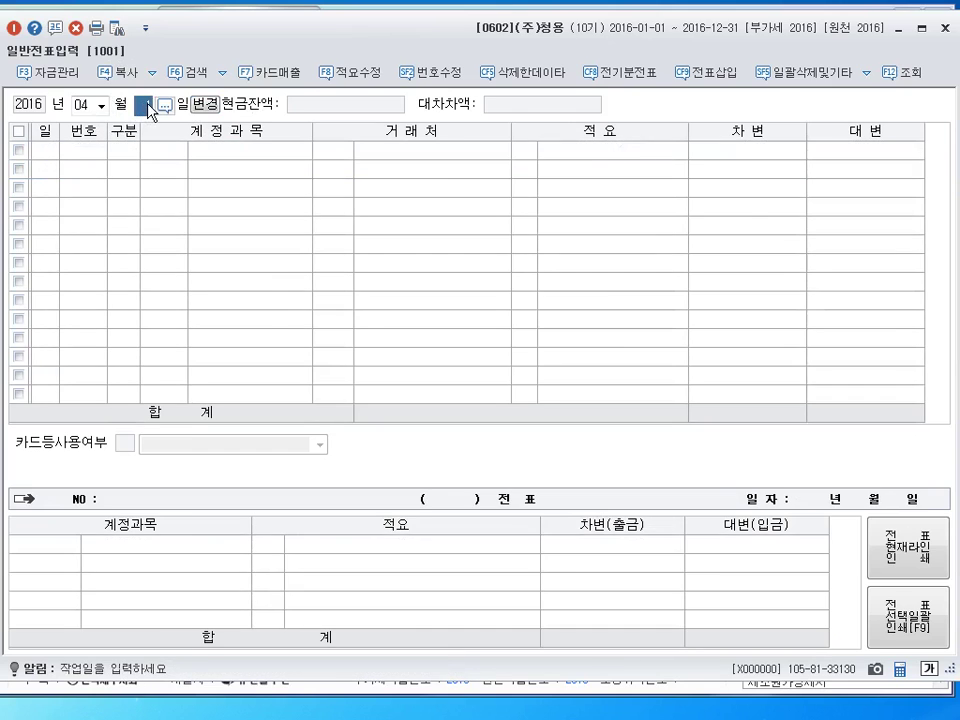
text(20)
key(Return)
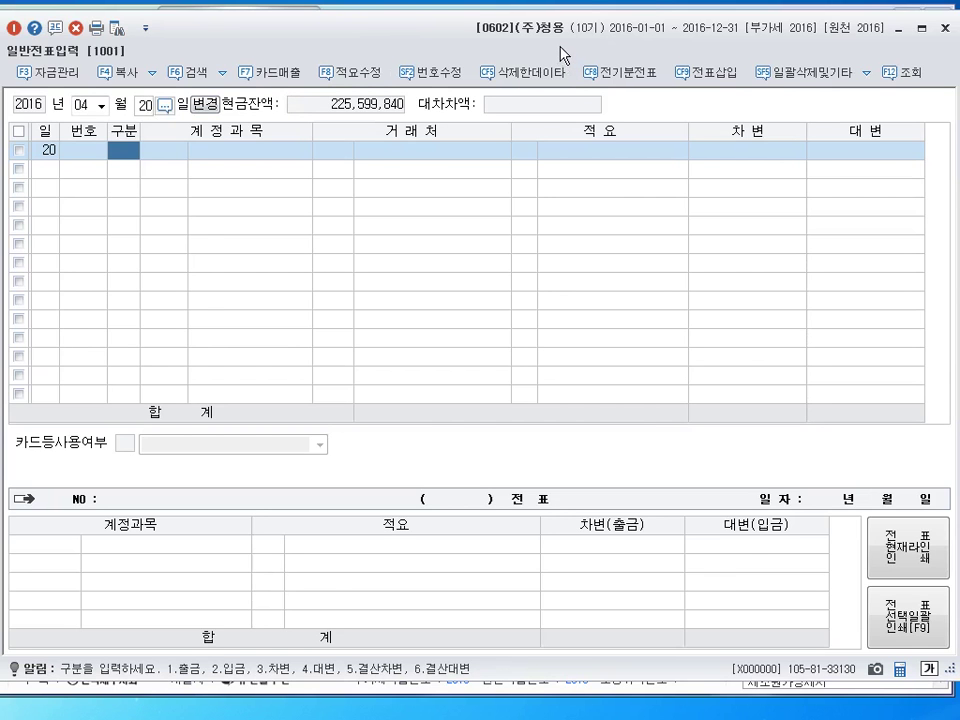
key(Escape)
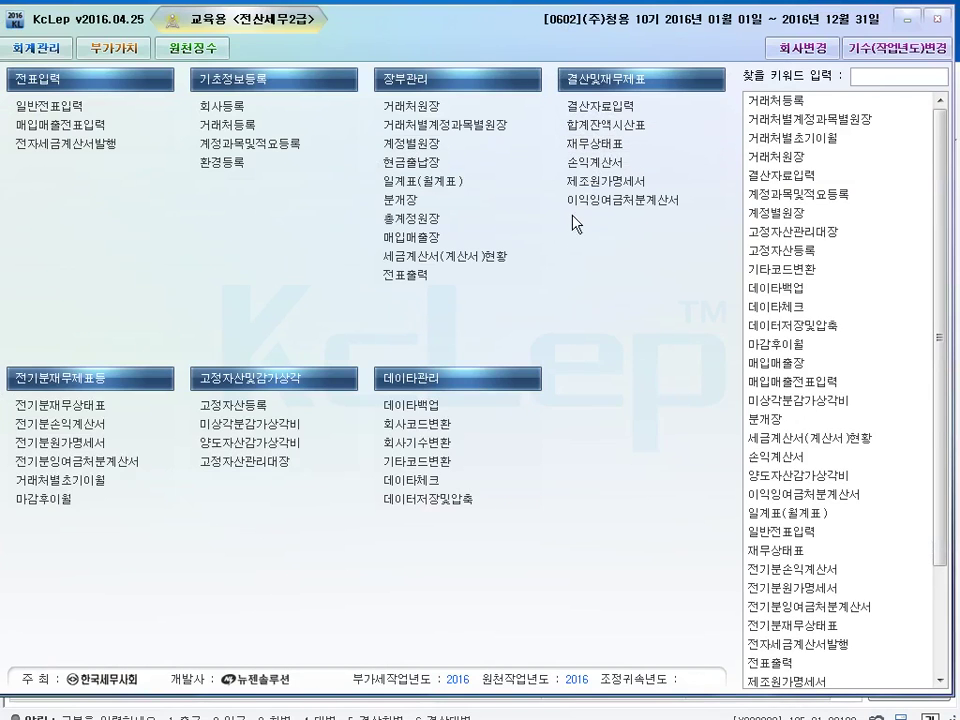
View the trial balance through April 20 and locate the 자기주식 balance
text(4)
key(Return)
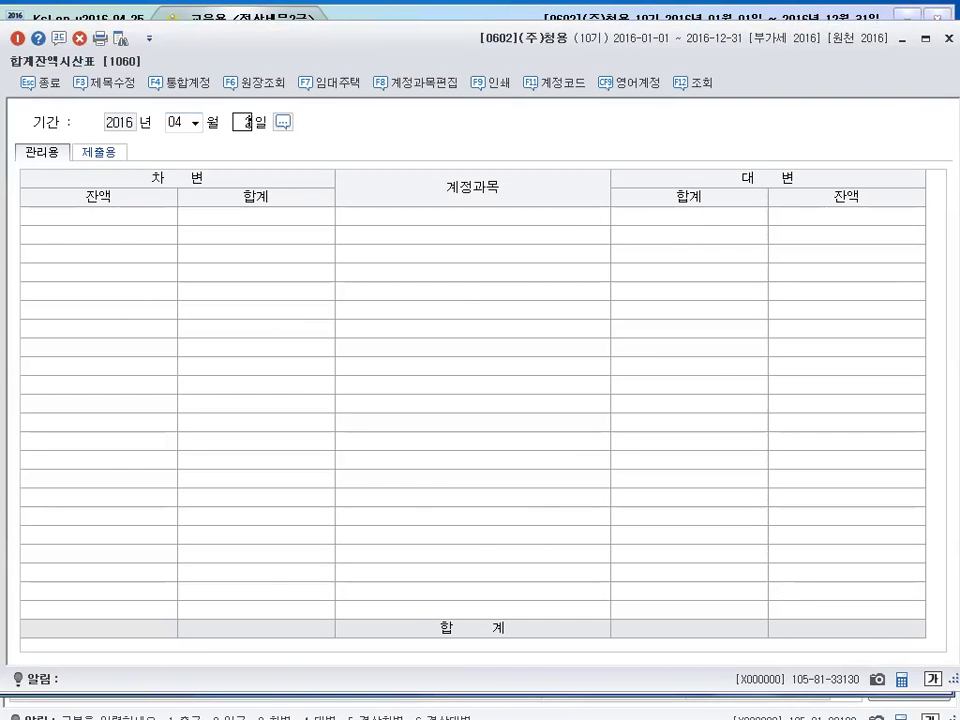
text(20)
key(Return)
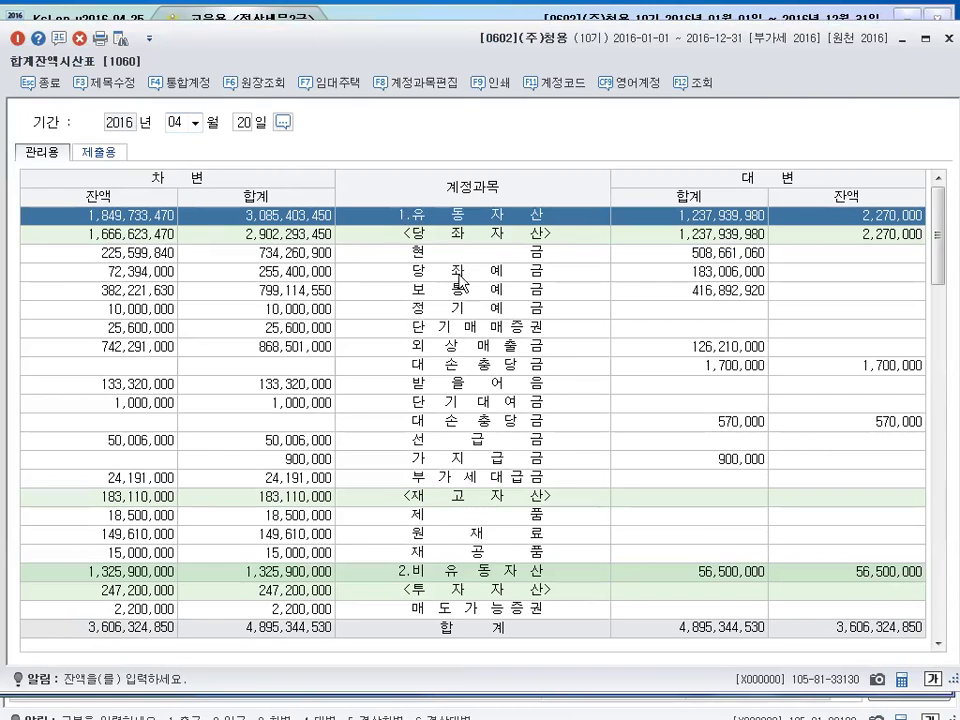
click(458, 276)
scroll(462, 285, down, 10)
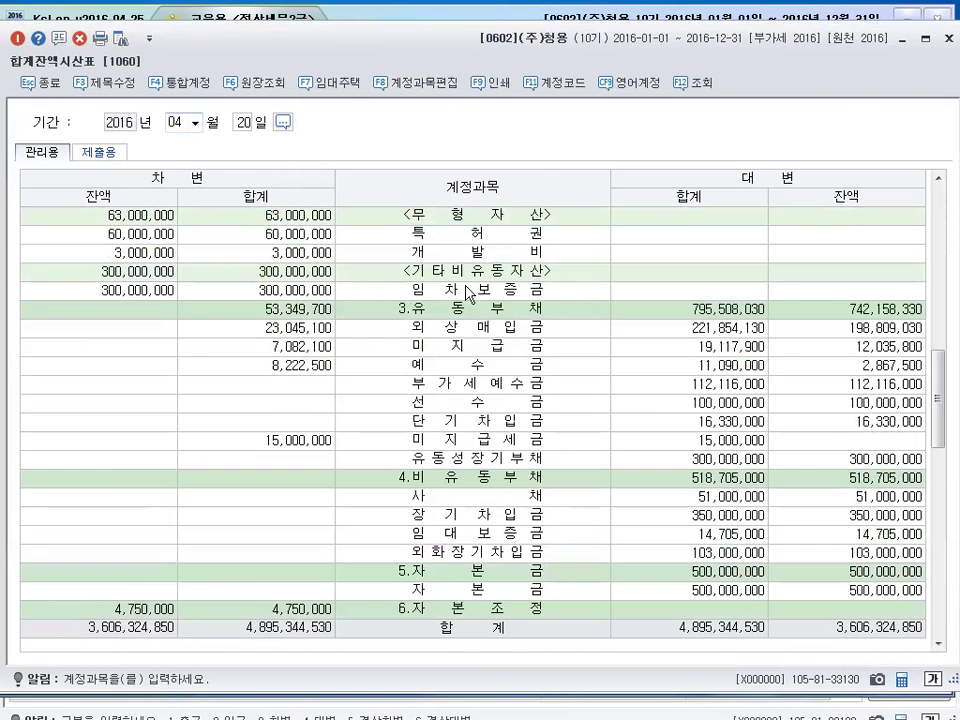
scroll(466, 292, down, 7)
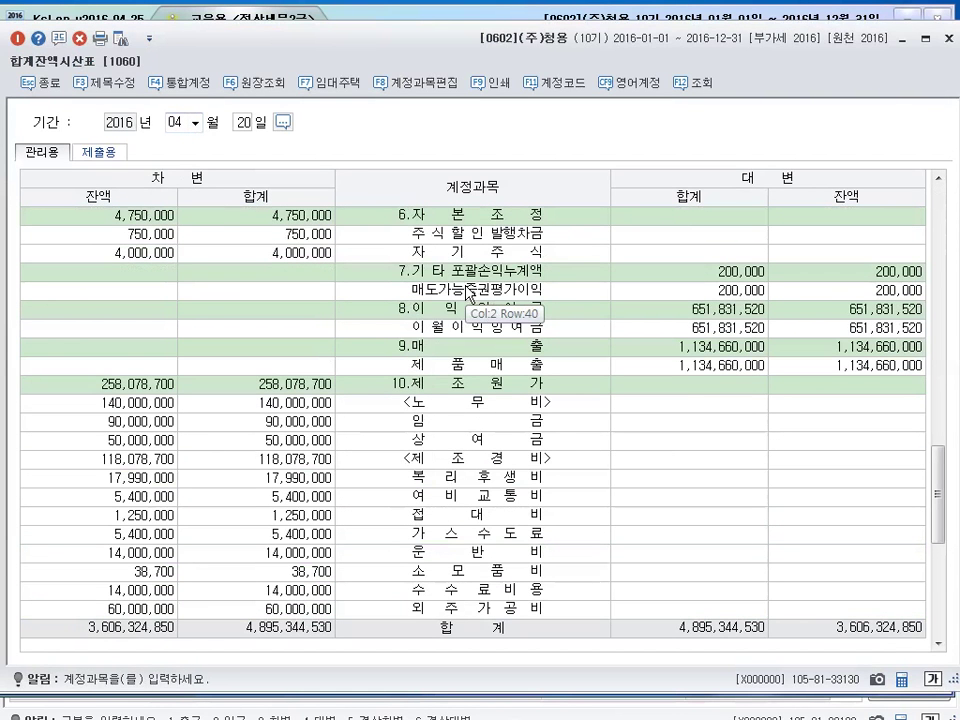
click(460, 256)
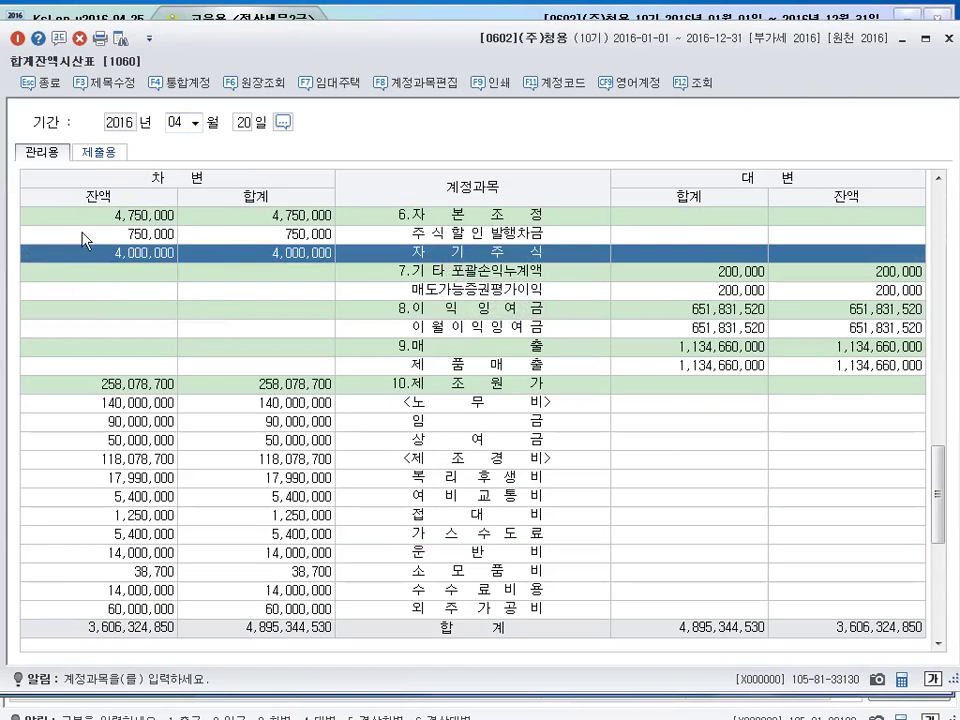
click(949, 39)
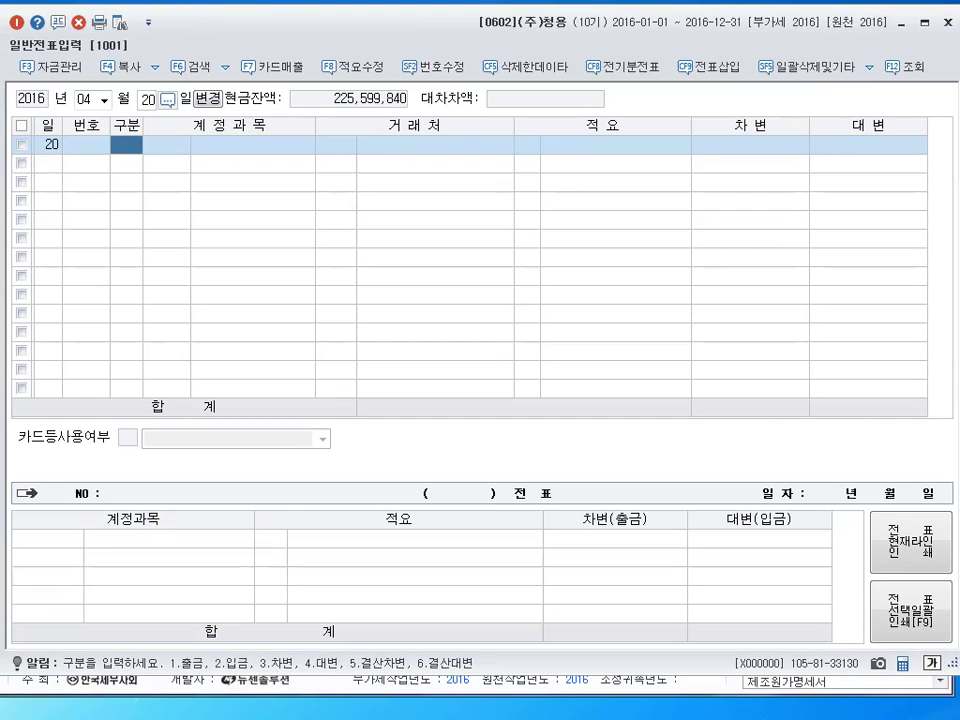
Reopen the April 20 trial balance and scan the account balances again
key(Escape)
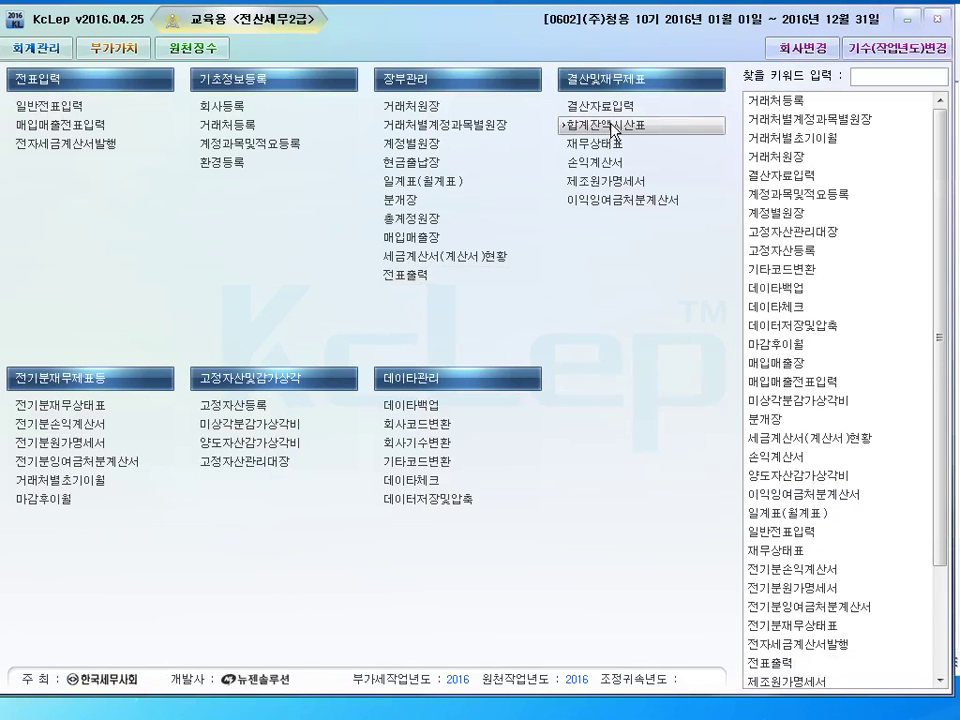
click(612, 126)
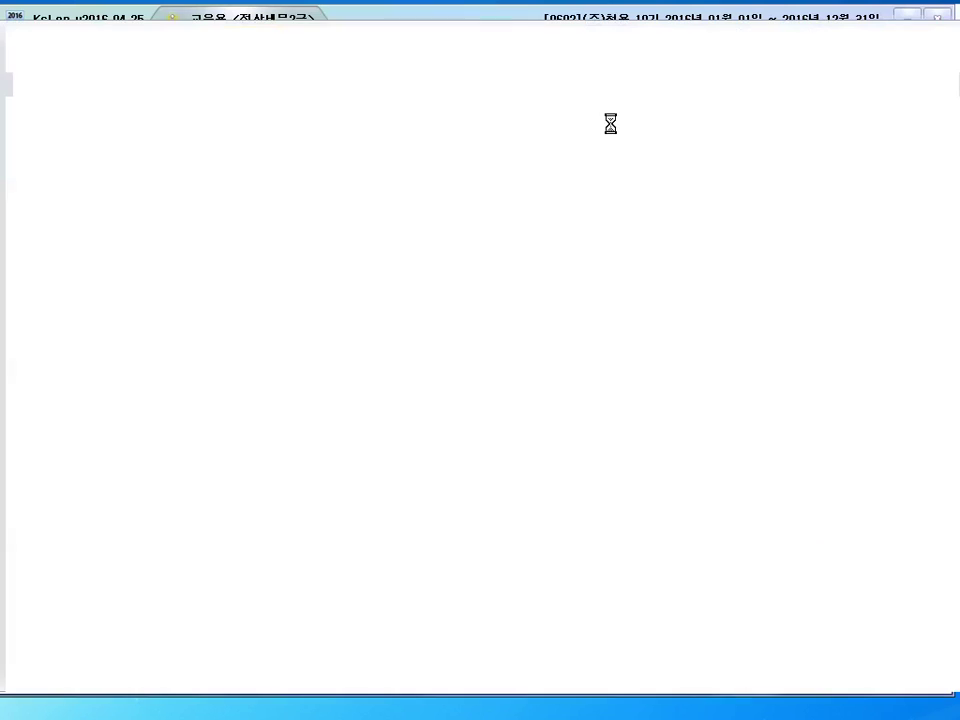
text(20)
key(Return)
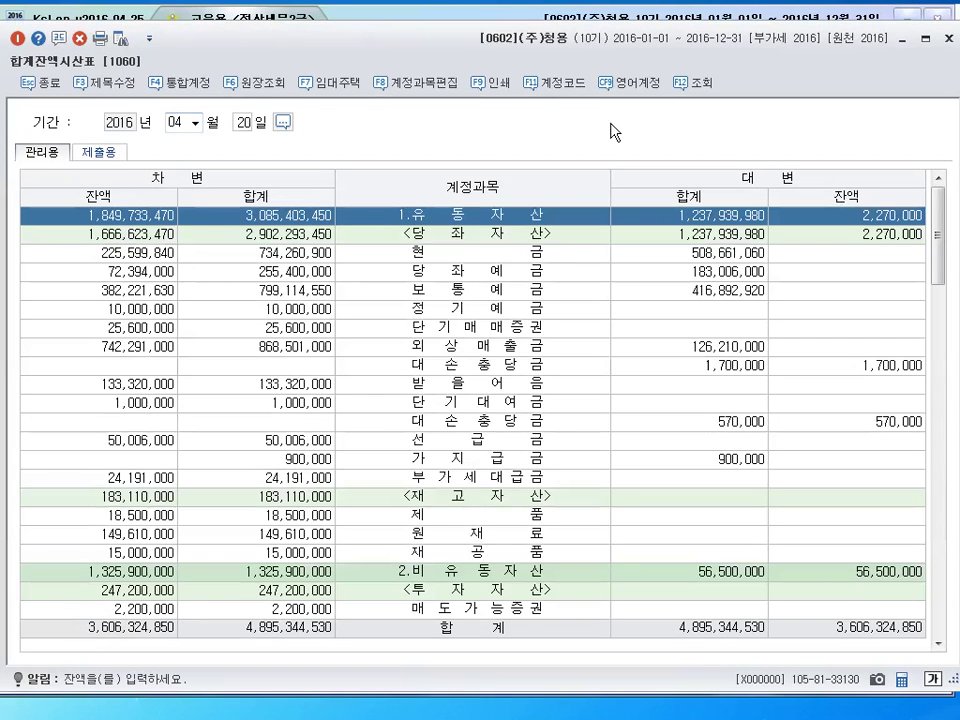
scroll(493, 437, down, 7)
scroll(493, 437, down, 5)
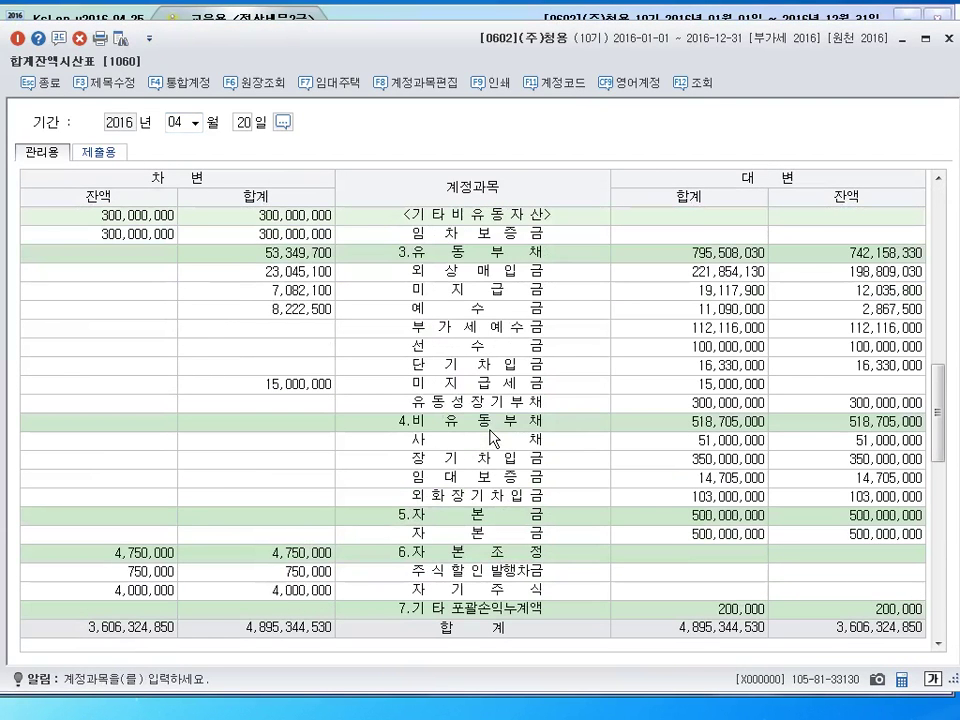
scroll(493, 437, down, 4)
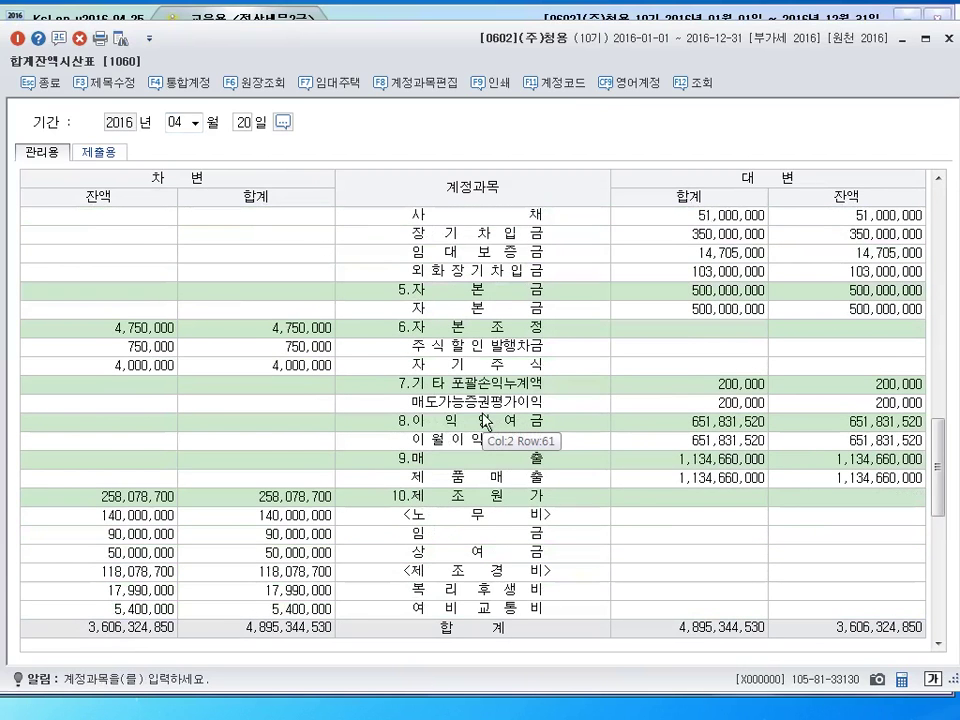
scroll(484, 420, down, 2)
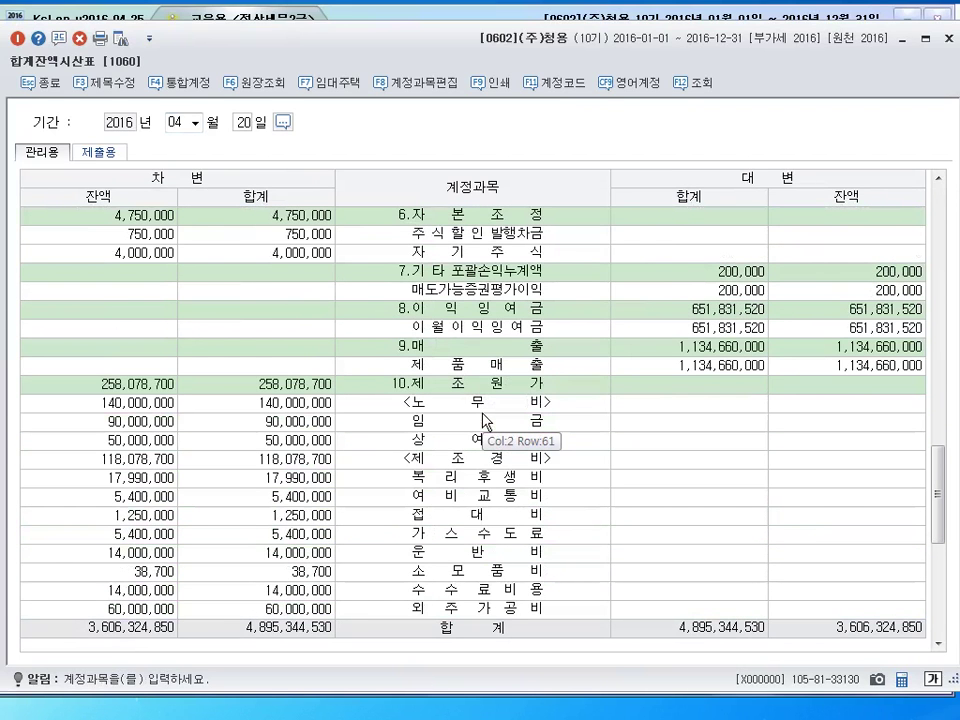
scroll(488, 240, up, 3)
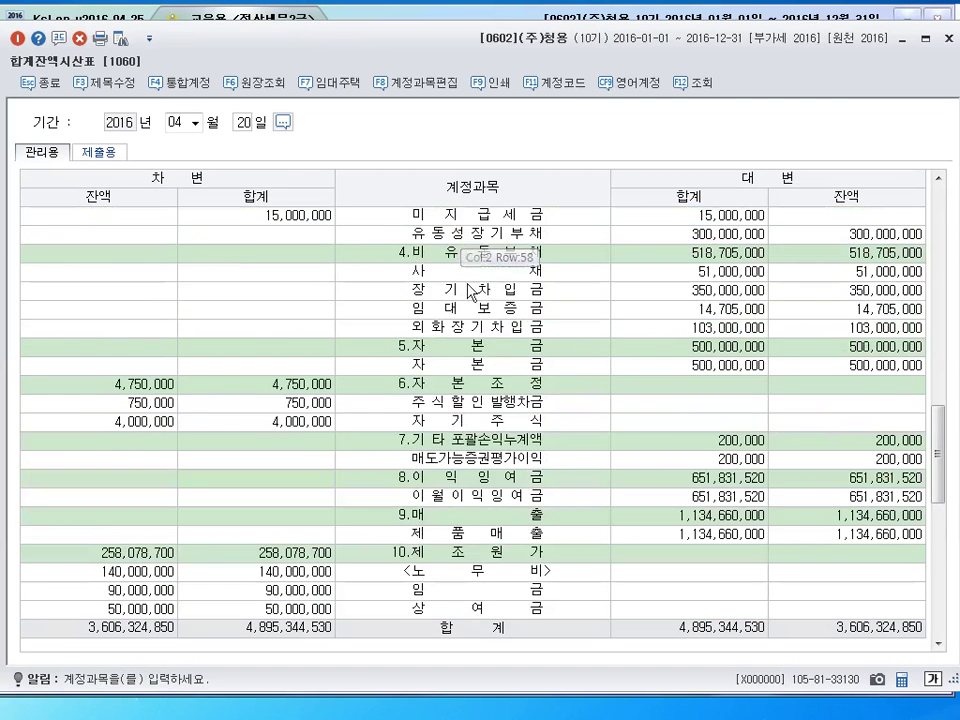
scroll(478, 338, down, 2)
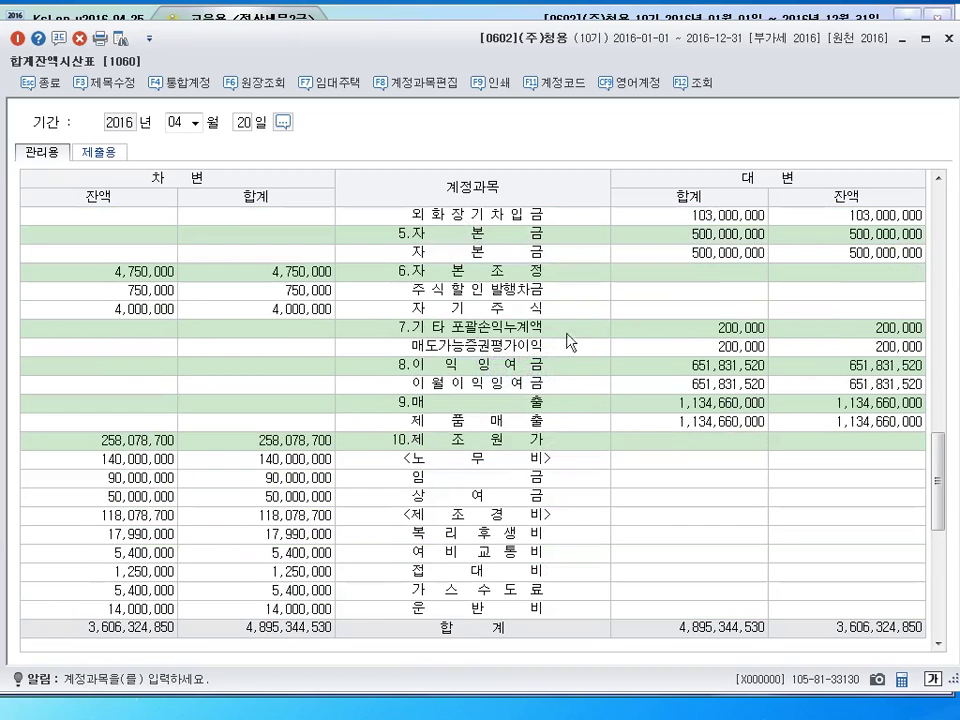
click(948, 38)
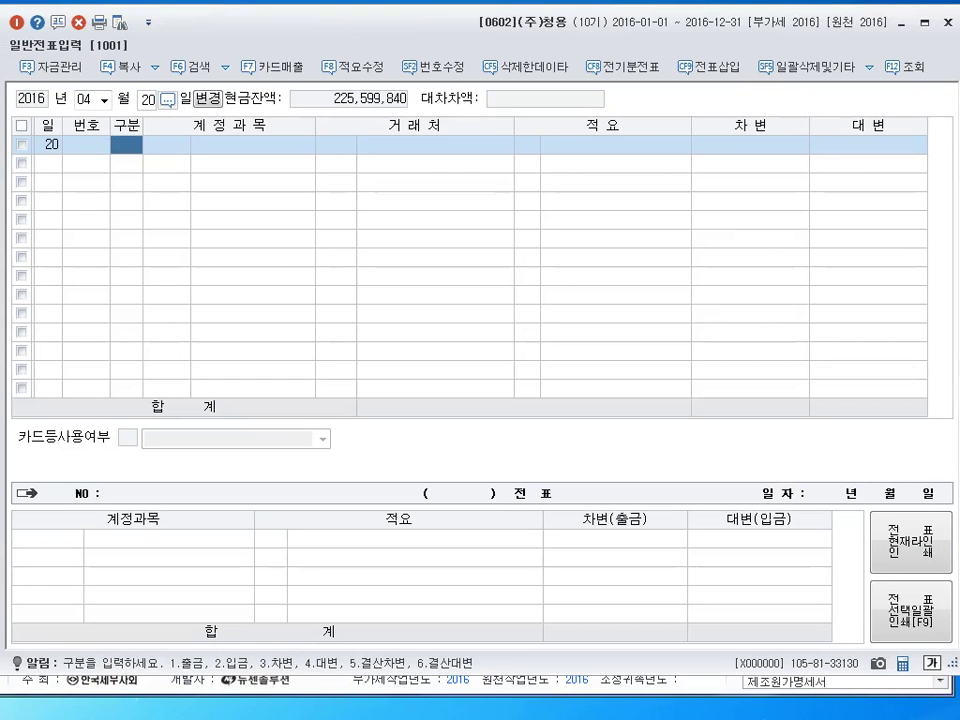
Debit 현금 (0101) 5,000,000 on the April 20 voucher
text(3)
key(Return)
text(101)
key(Return)
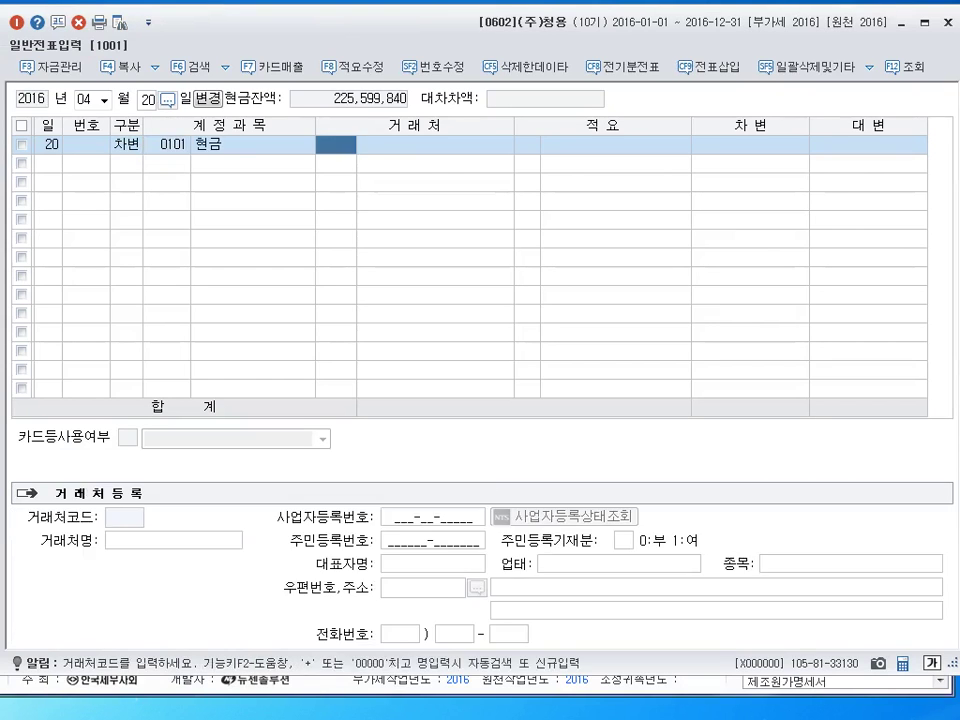
key(Return)
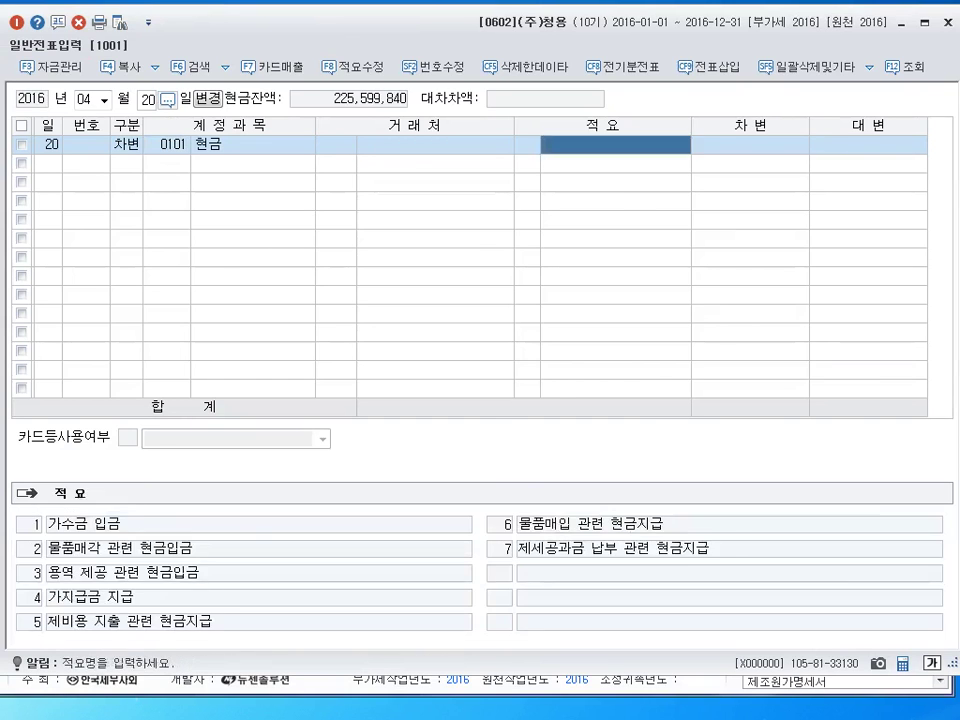
key(Return)
text(5000000)
key(Return)
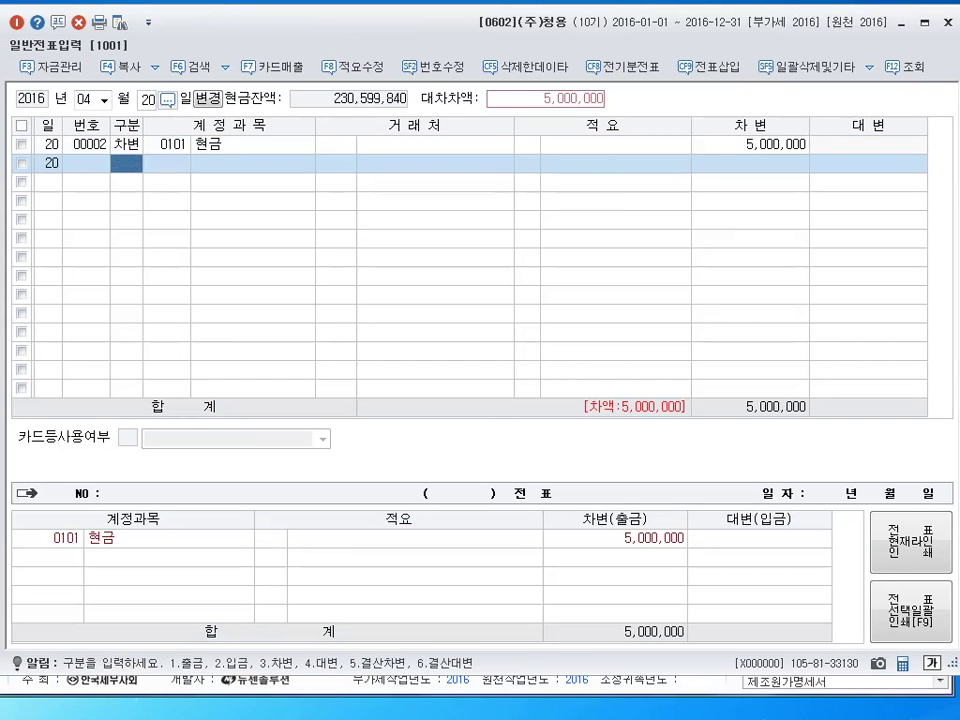
Credit 자기주식 (0383) 4,000,000 and 자기주식처분이익 (0343) 1,000,000, then close voucher entry
text(4)
key(Return)
text(383)
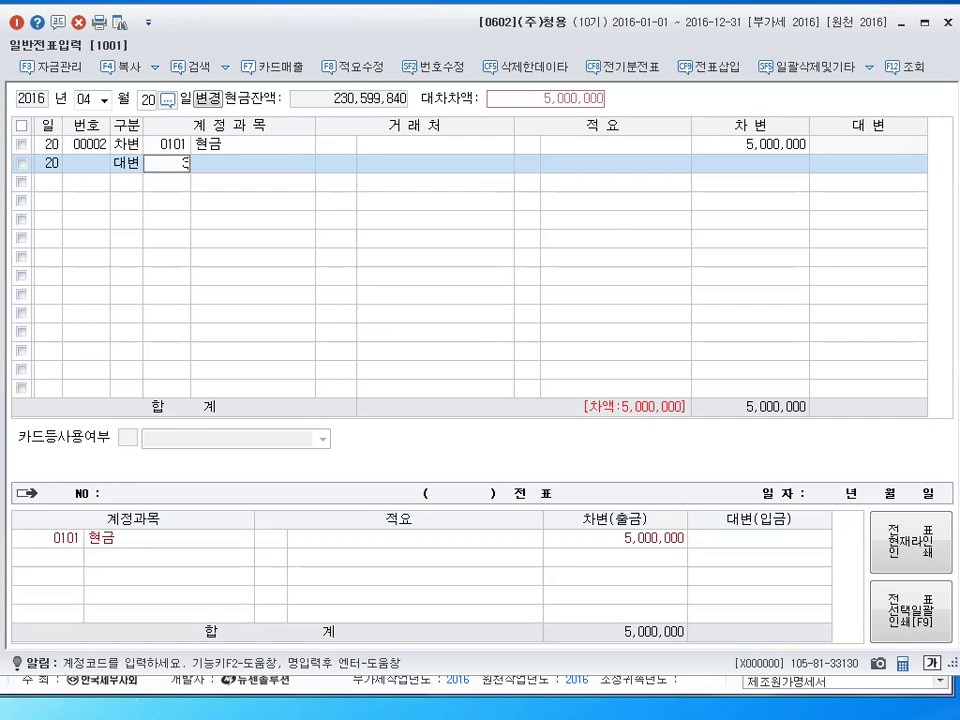
key(Return)
key(Return)
key(Return)
text(4000000)
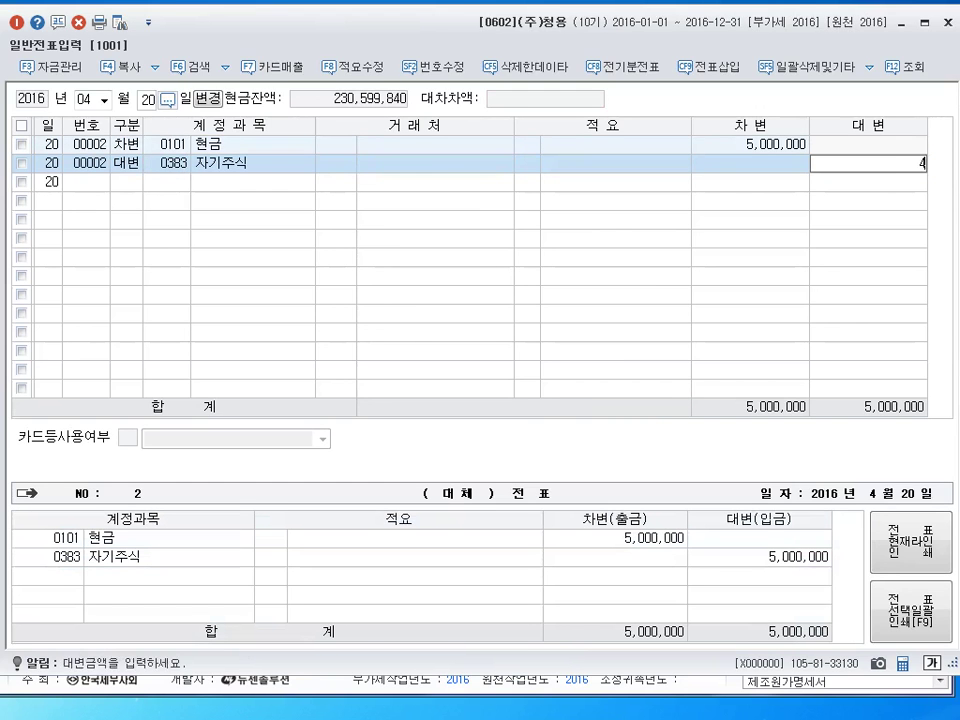
key(Return)
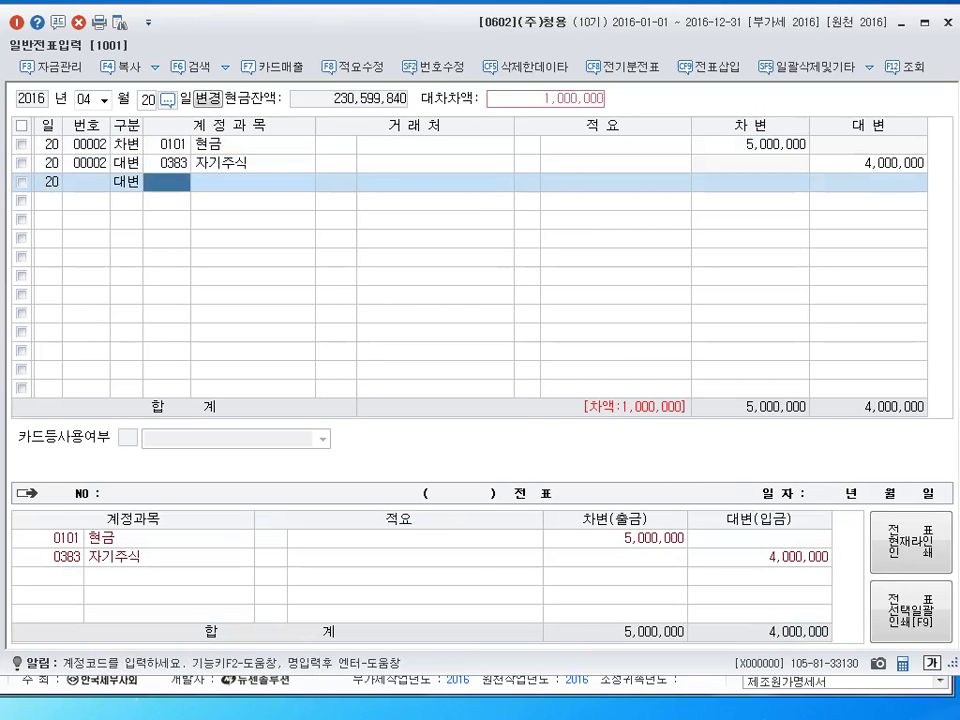
text(343)
key(Return)
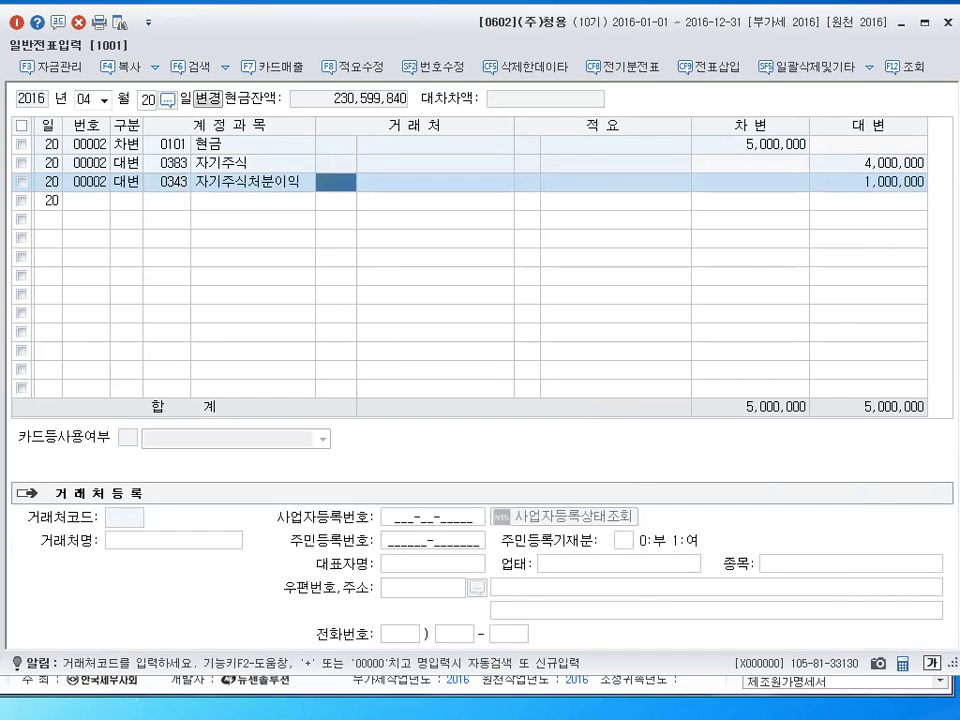
key(Return)
key(Return)
key(Return)
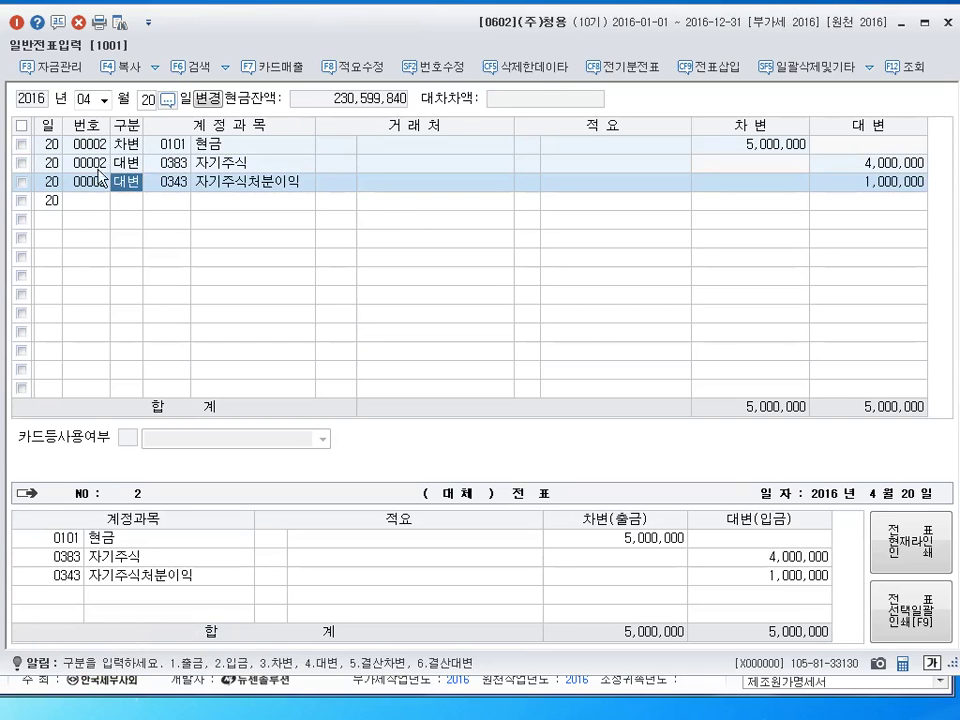
click(945, 21)
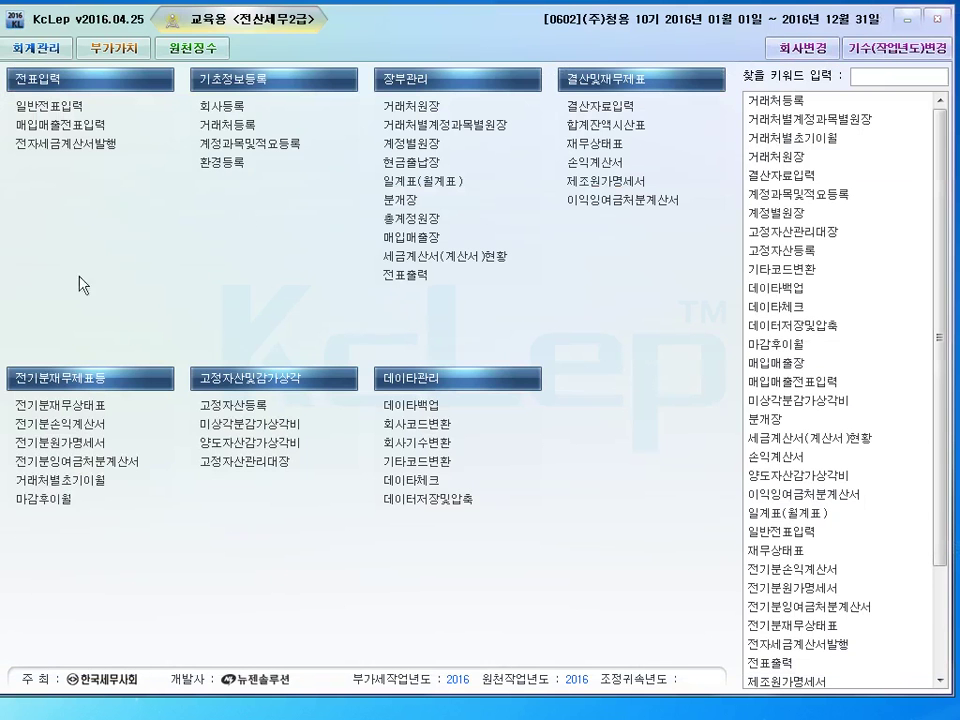
Open 매입매출전표입력 and set the entry date to month 05, day 2
click(64, 126)
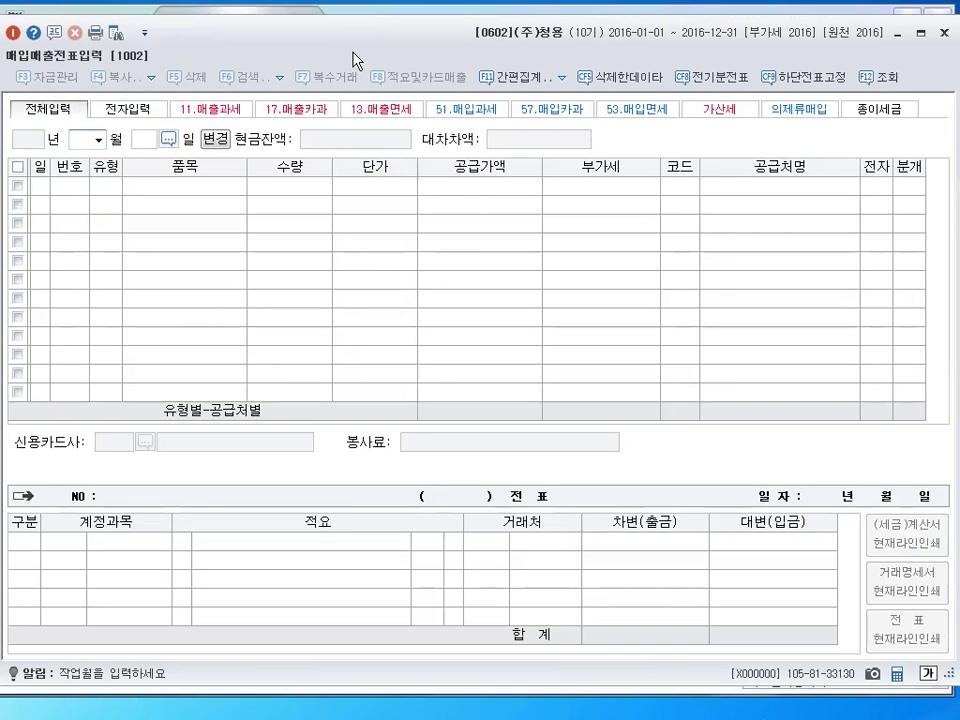
text(05)
key(Return)
text(2)
key(Return)
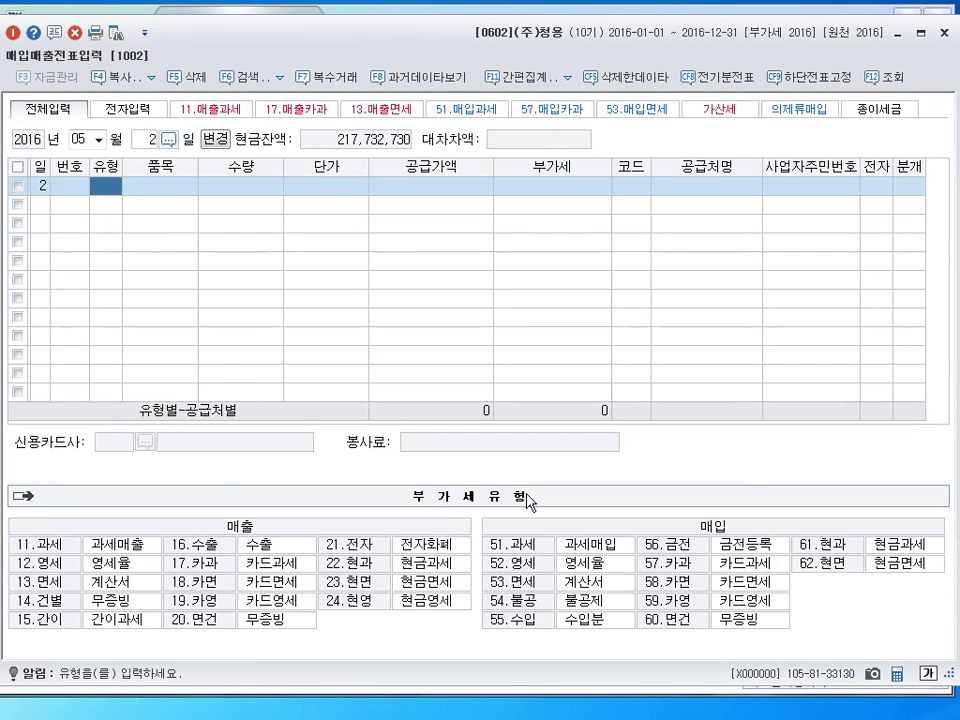
Enter a type 51 과세 purchase of 운반비 with an 80,000 supply amount
text(51)
key(Return)
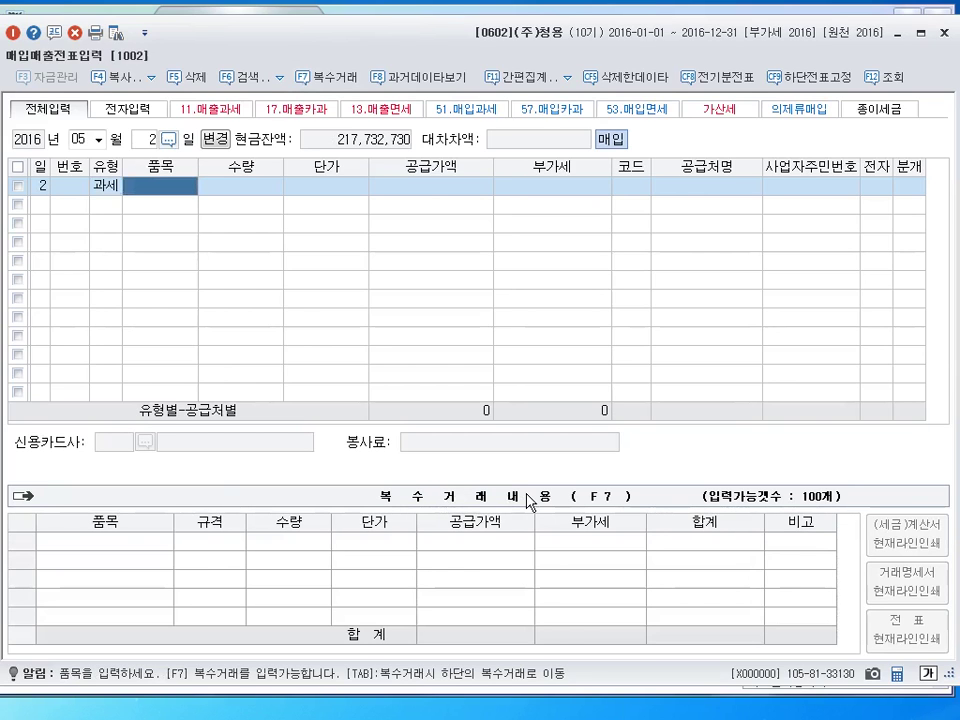
text(운반비)
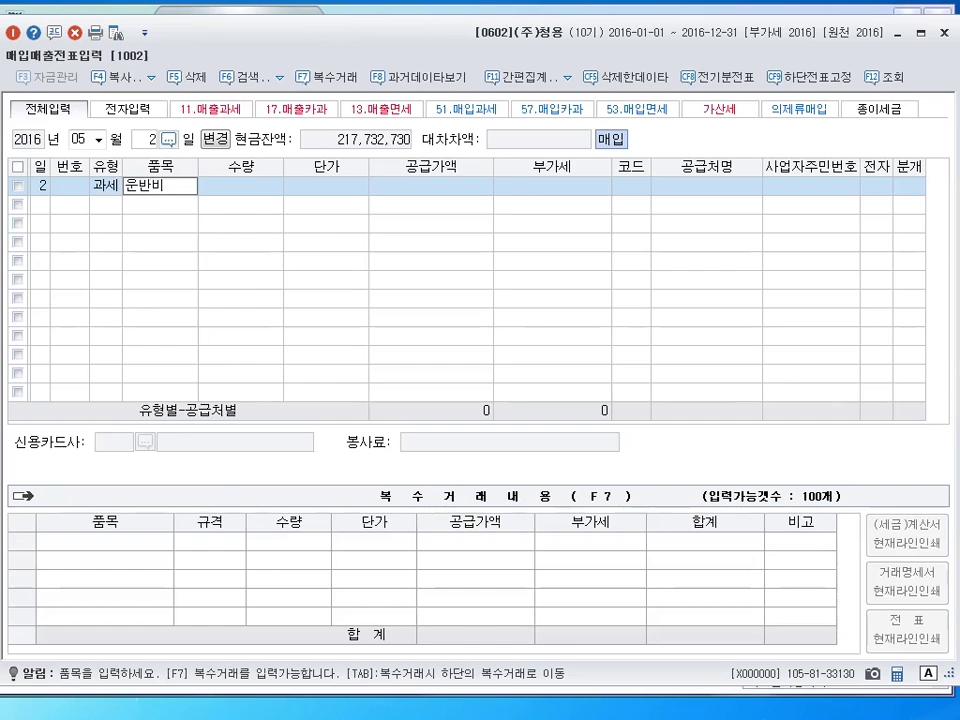
key(Return)
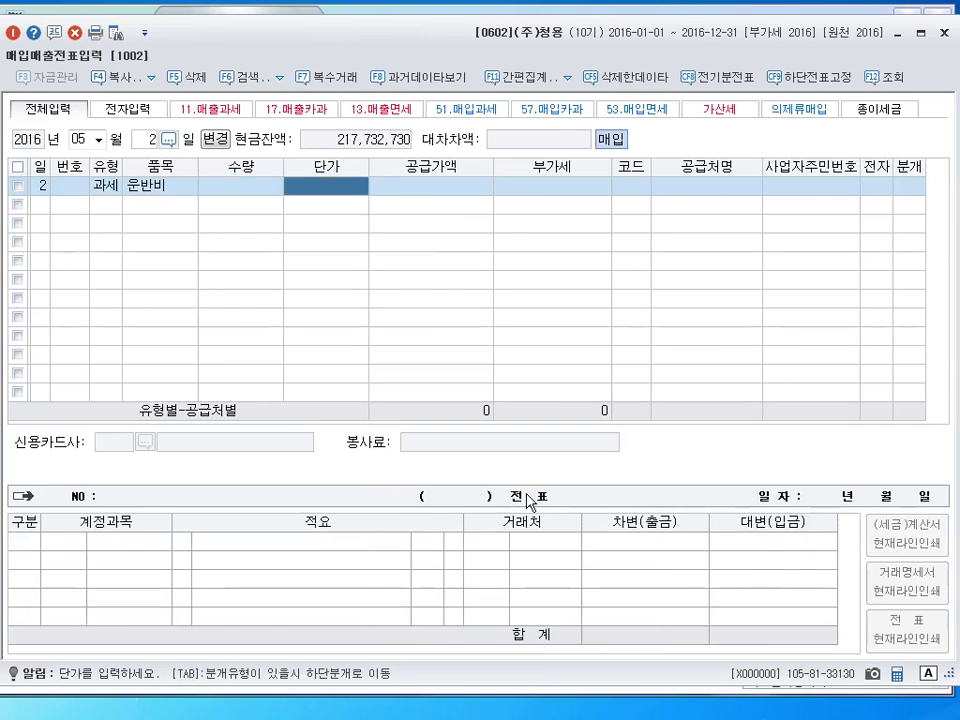
key(Return)
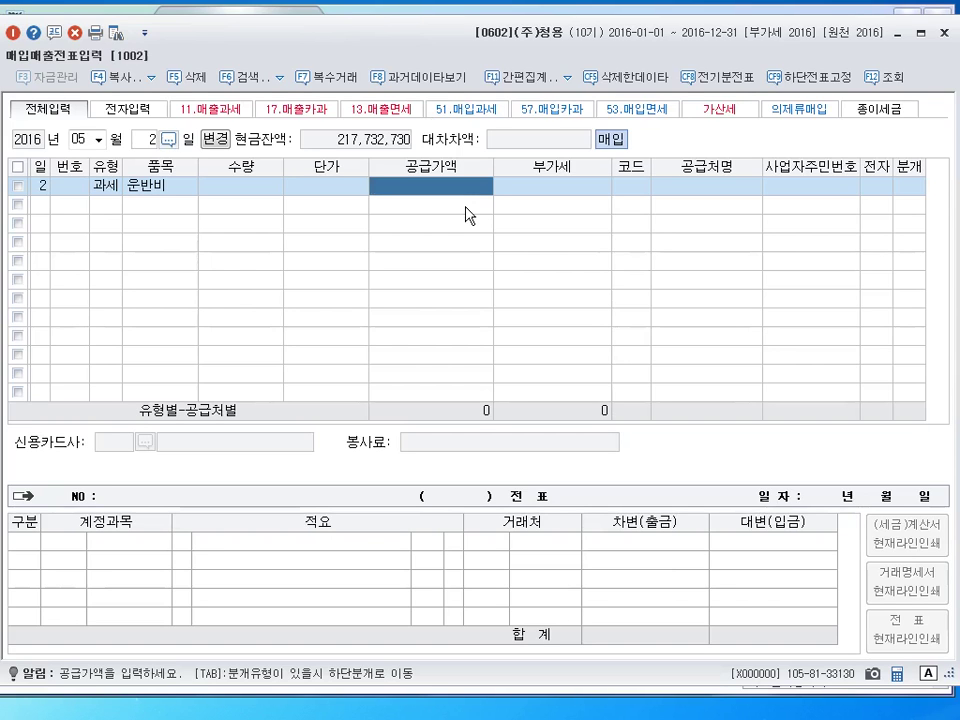
text(800000)
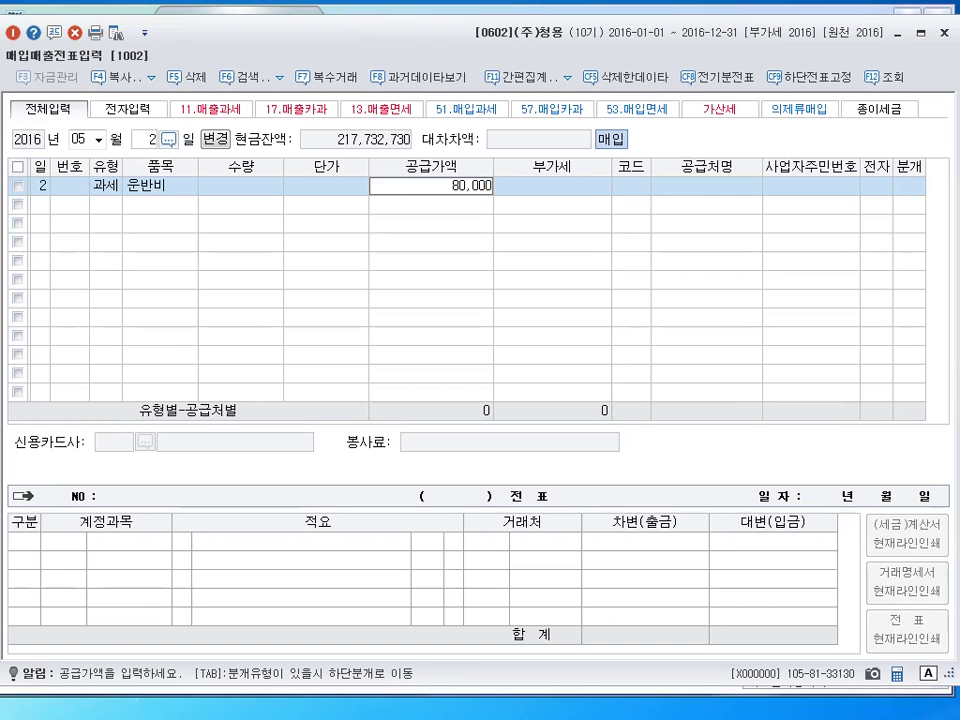
key(Return)
Pick supplier (주)양화물류, mark it electronic, and settle it in cash against 원재료
key(Return)
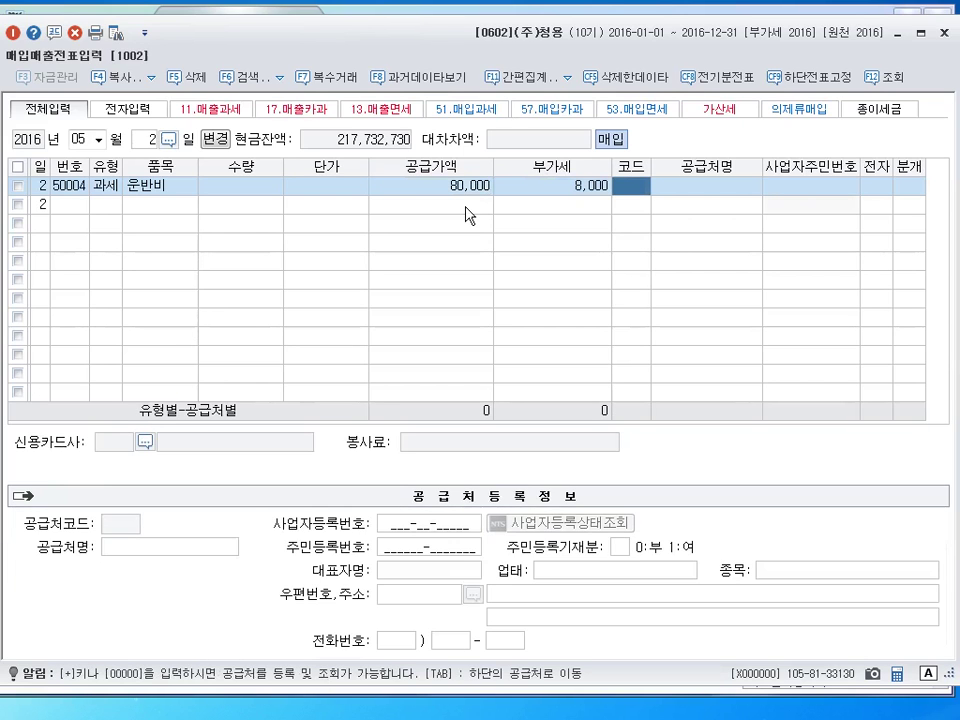
text(양화)
key(Return)
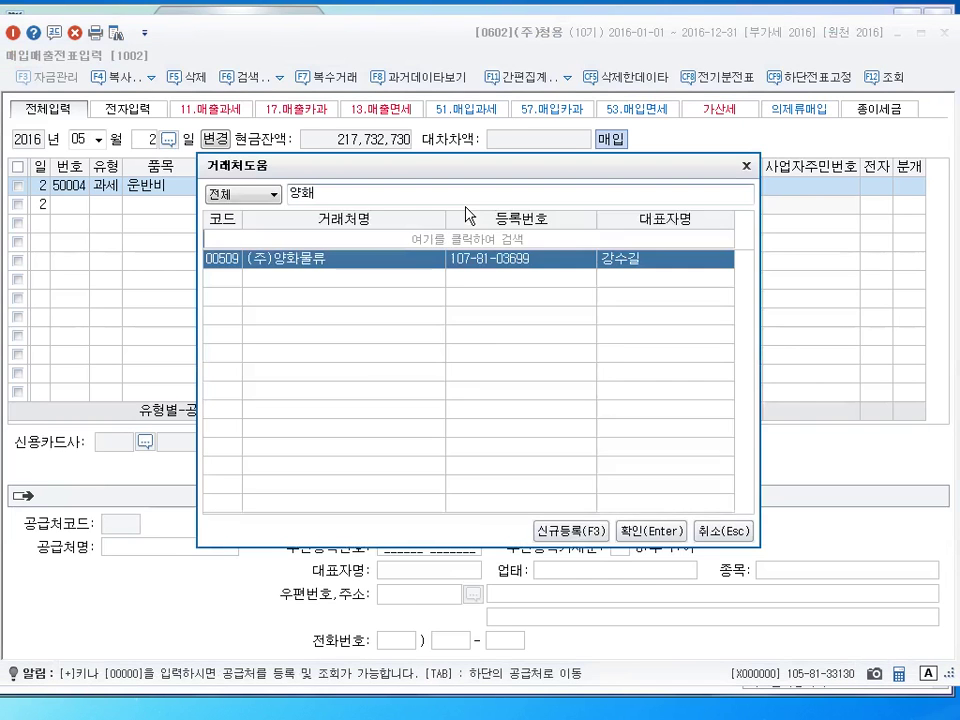
key(Escape)
key(Return)
key(Return)
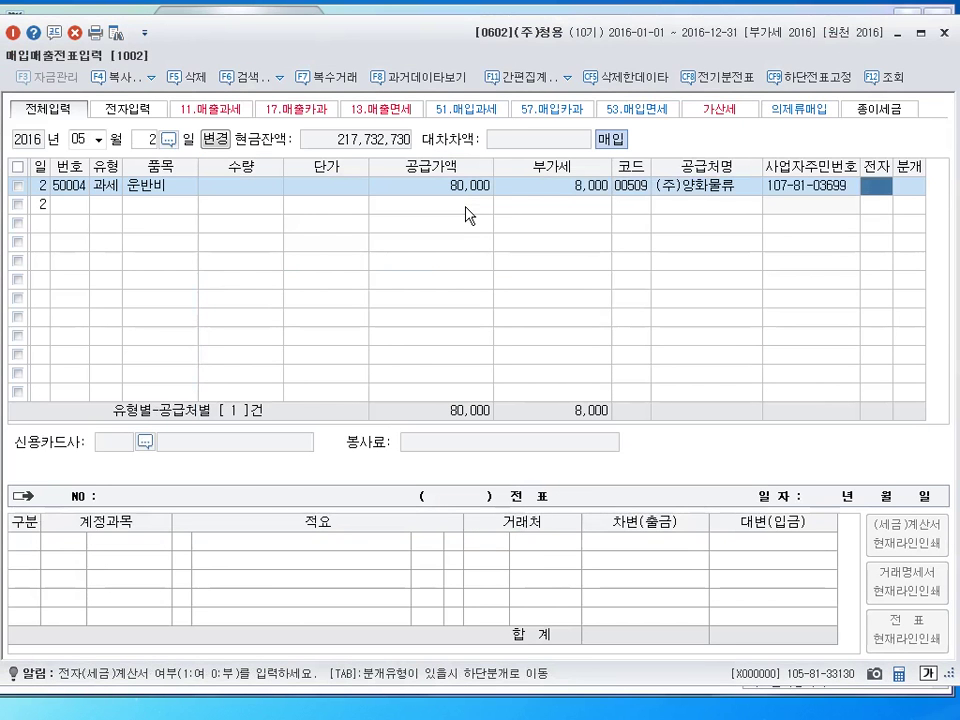
text(1)
key(Return)
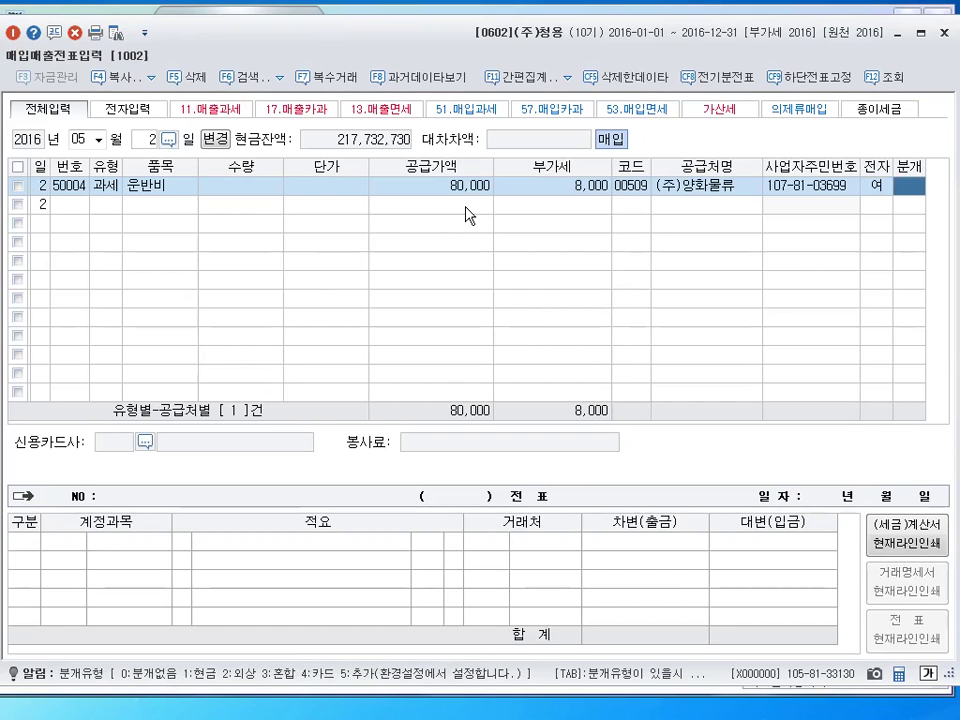
text(1)
key(Return)
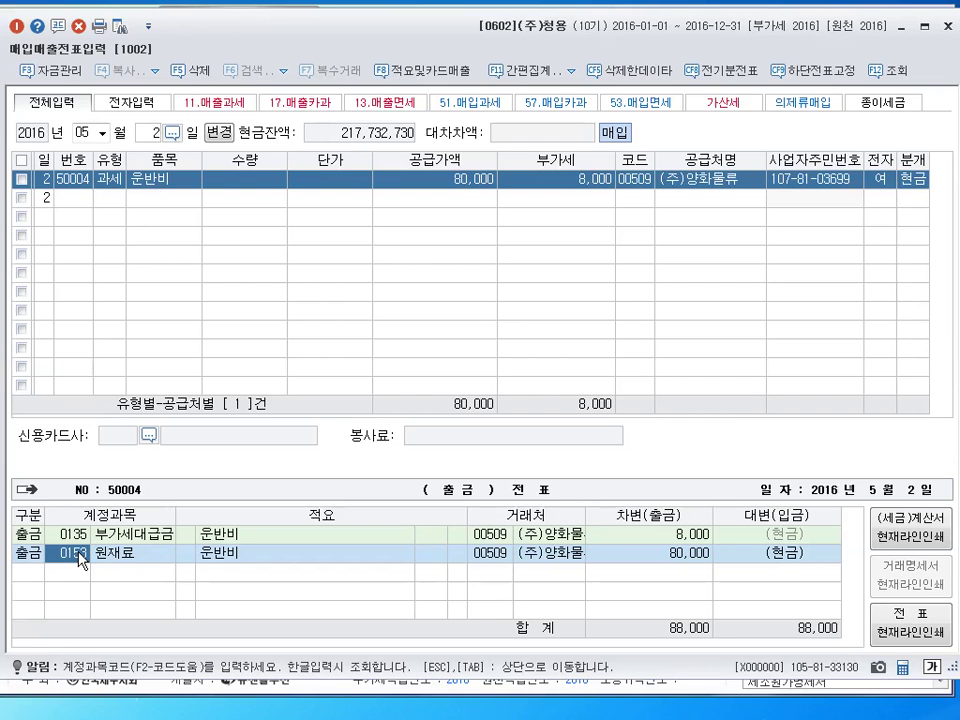
key(Return)
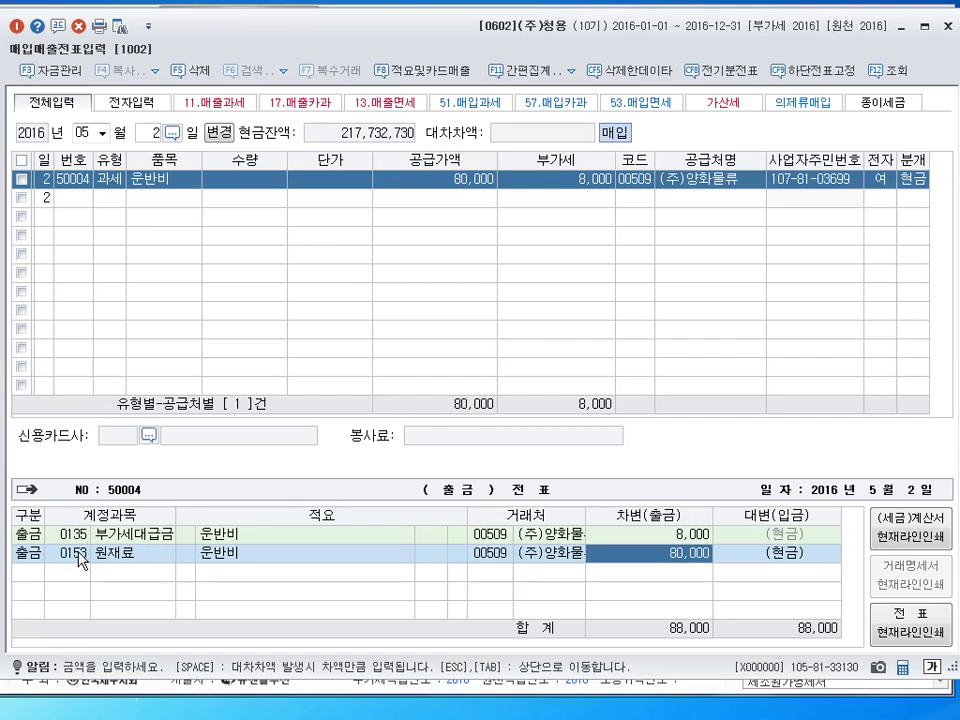
key(Return)
key(Escape)
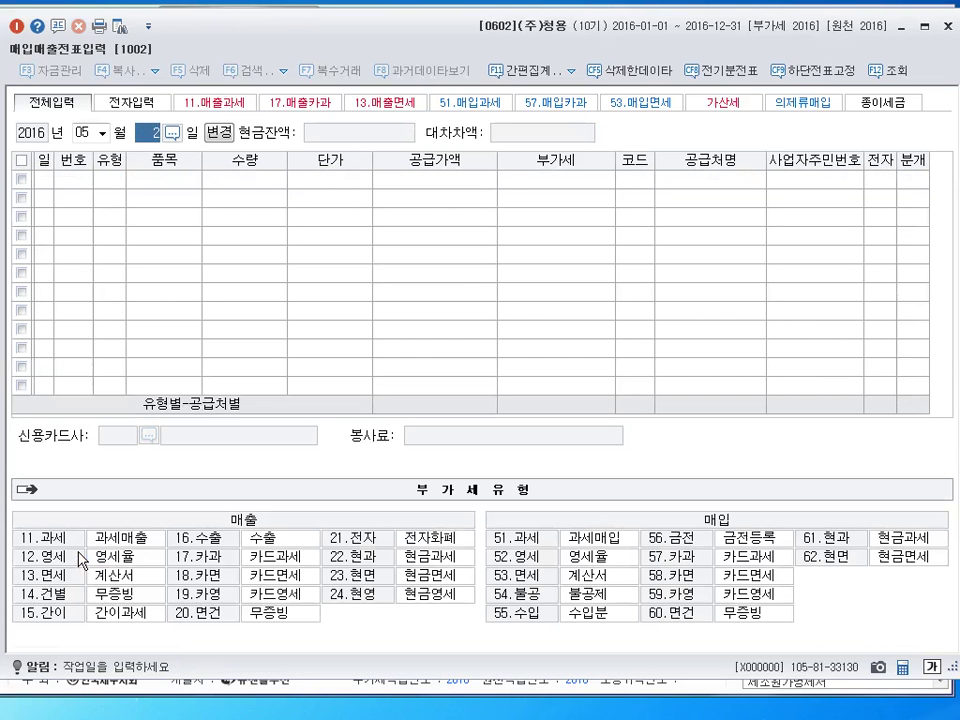
Enter day 15, then switch to March 17 to view the existing sale to (주)서해
text(15)
key(Return)
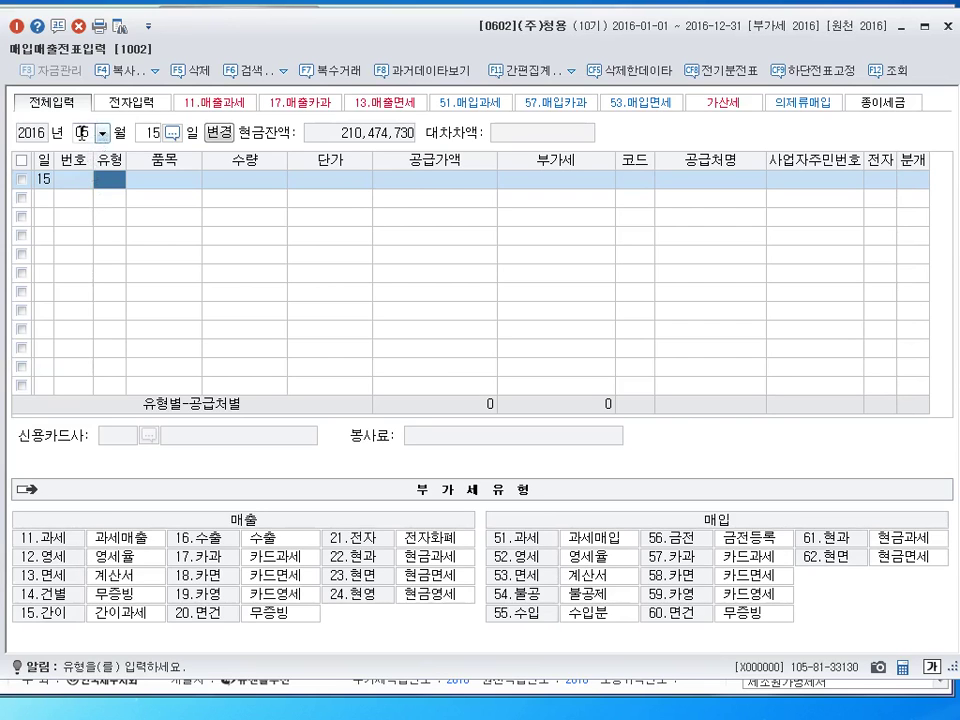
click(68, 101)
text(03)
key(Return)
text(17)
key(Return)
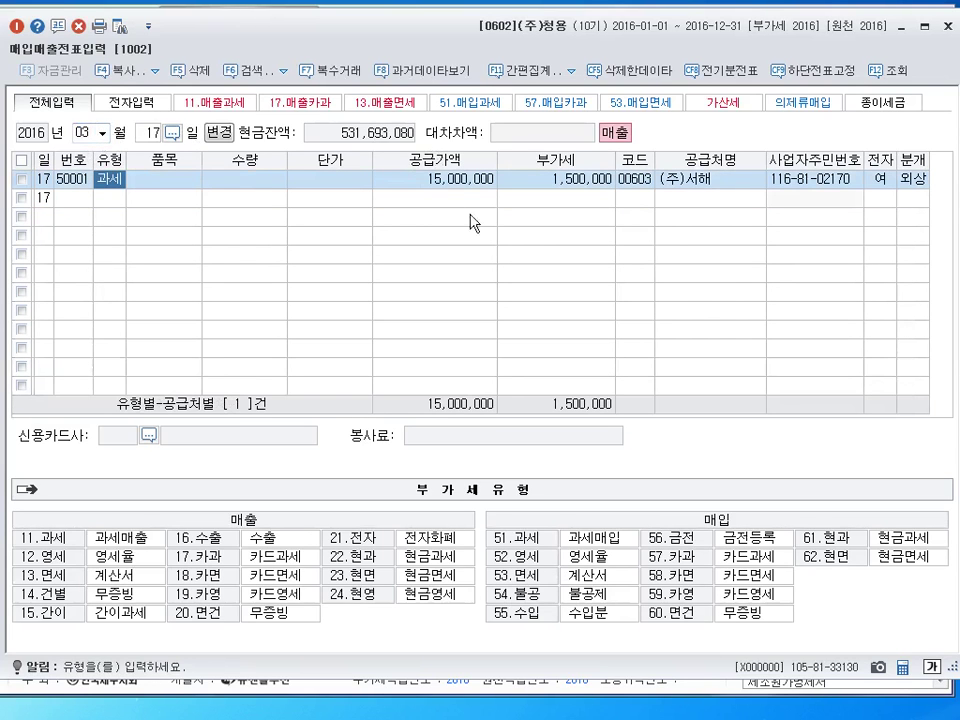
Return the voucher page to May 15 for a new slip
click(100, 133)
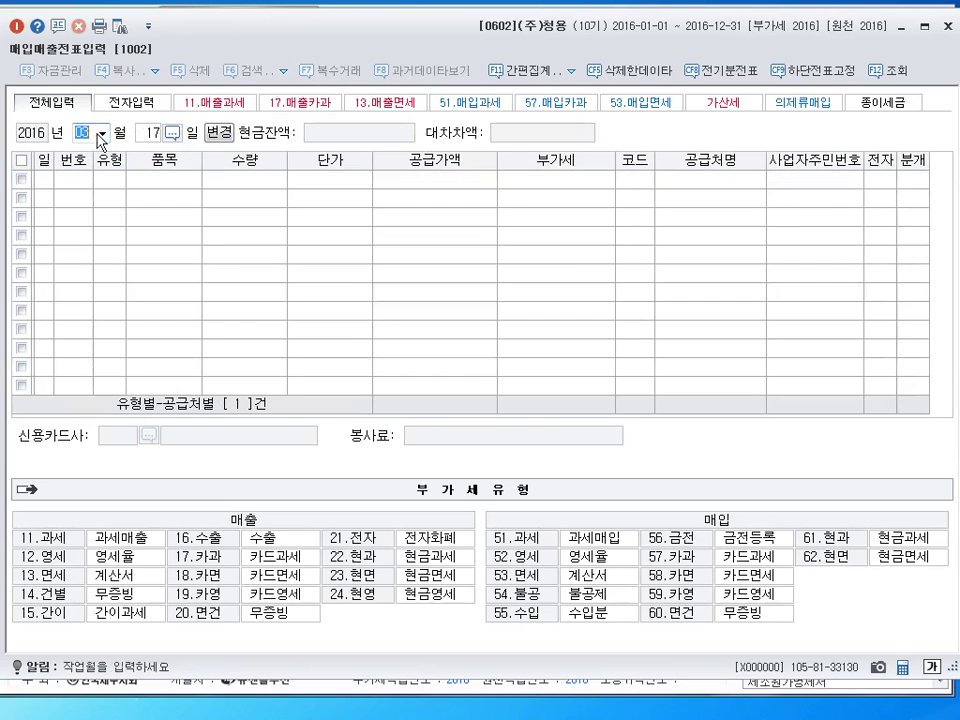
text(5)
key(Return)
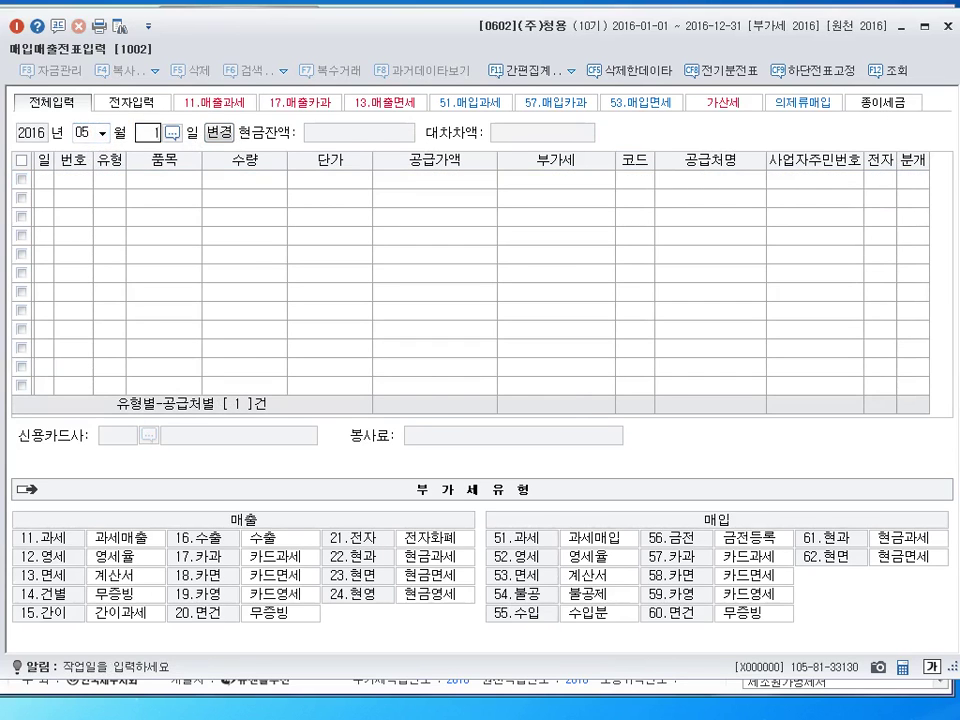
key(Return)
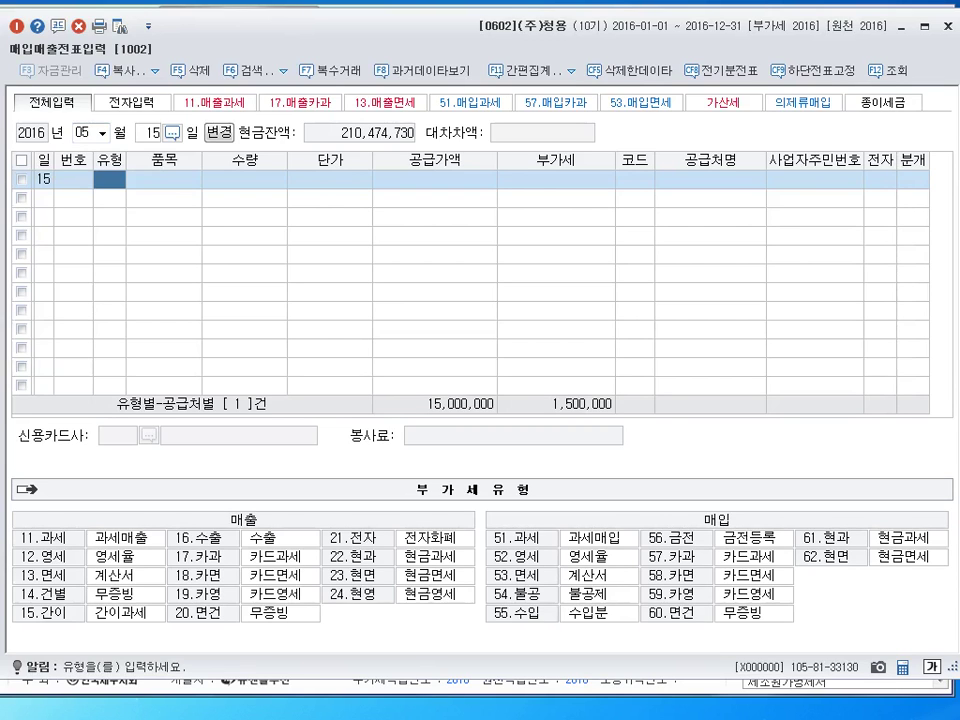
Enter a type 11 과세 sale of 제품 with a -3,000,000 supply amount
text(11)
key(Return)
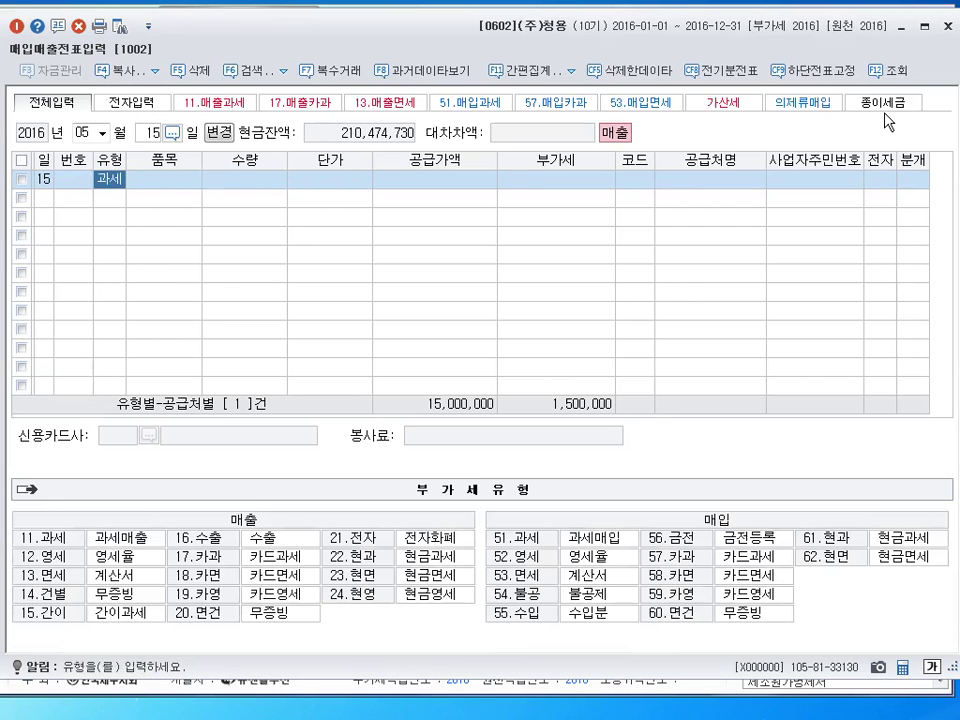
key(Return)
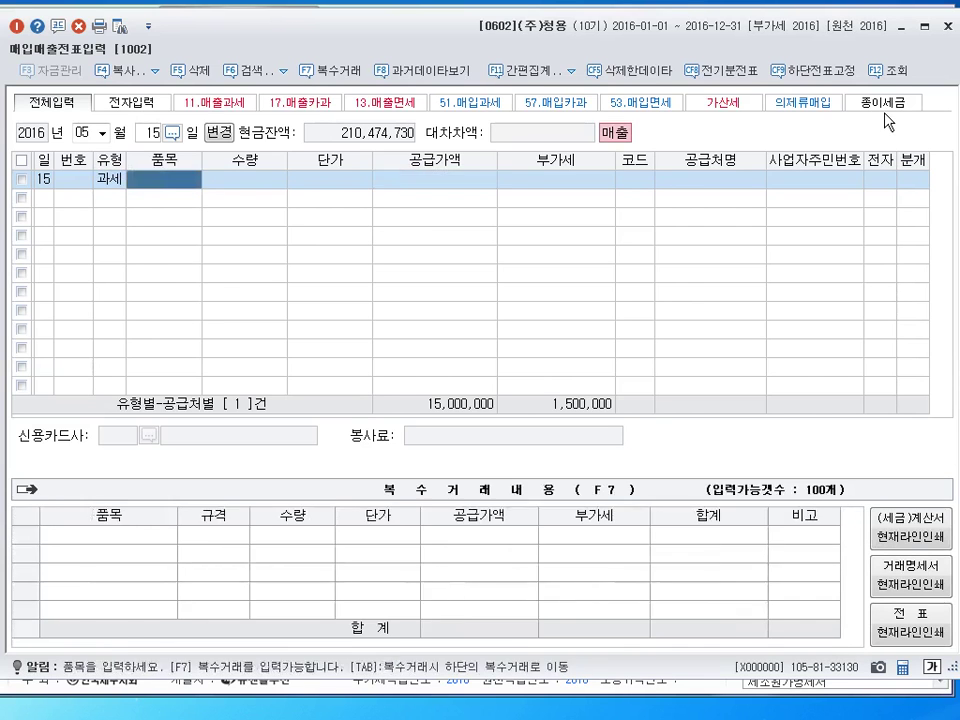
key(Return)
key(Return)
key(Return)
key(shift+Tab)
key(shift+Tab)
key(shift+Tab)
key(shift+Tab)
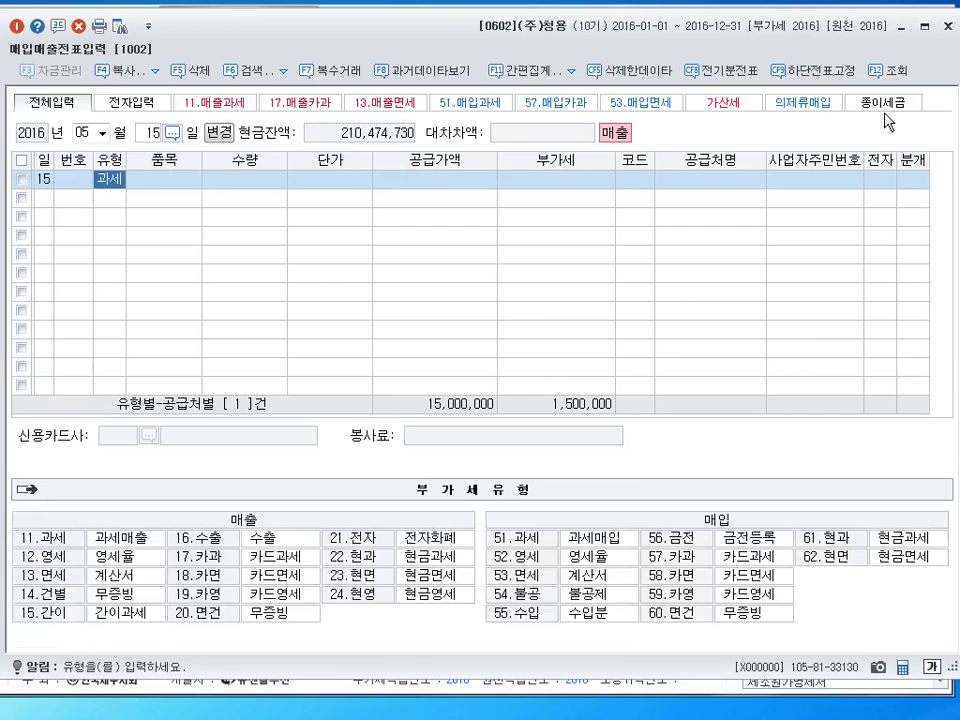
key(Return)
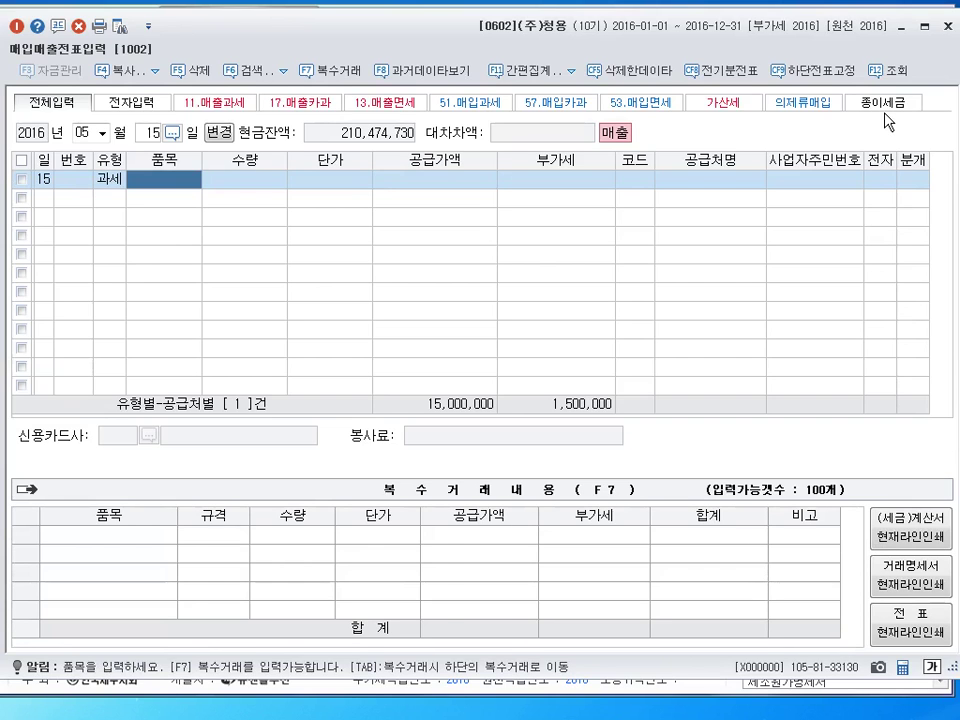
text(제품)
key(Return)
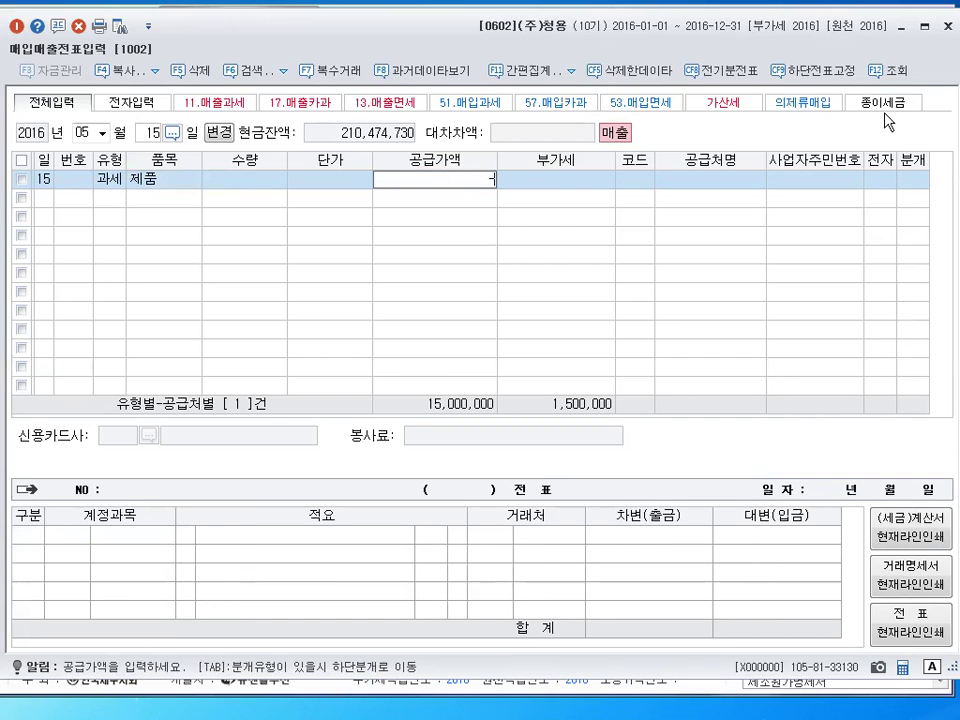
text(-33)
key(BackSpace)
text(0000000)
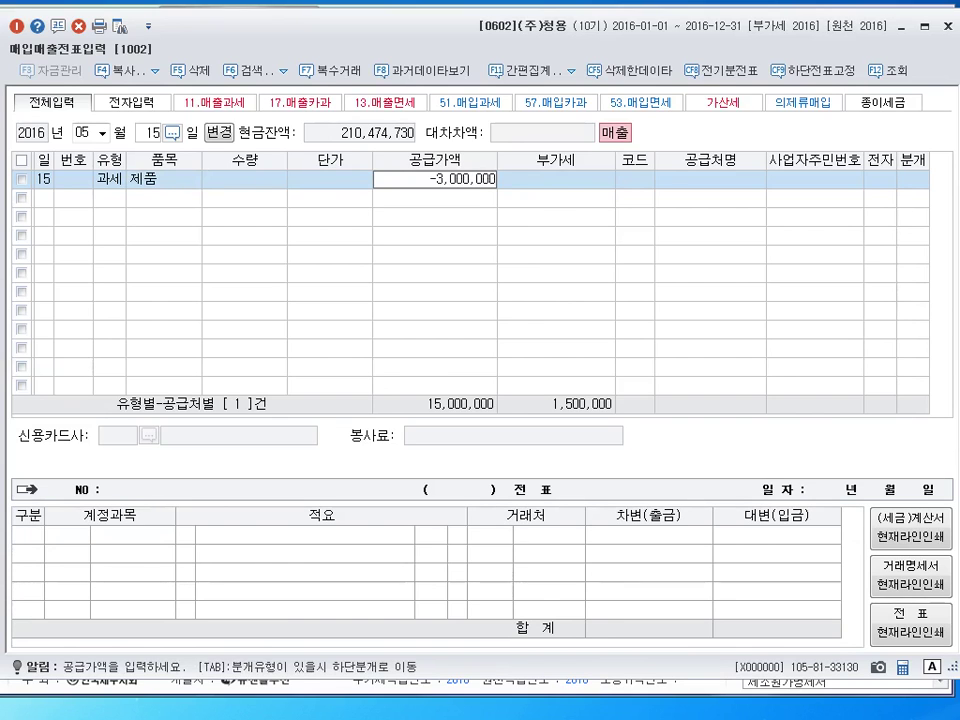
key(Return)
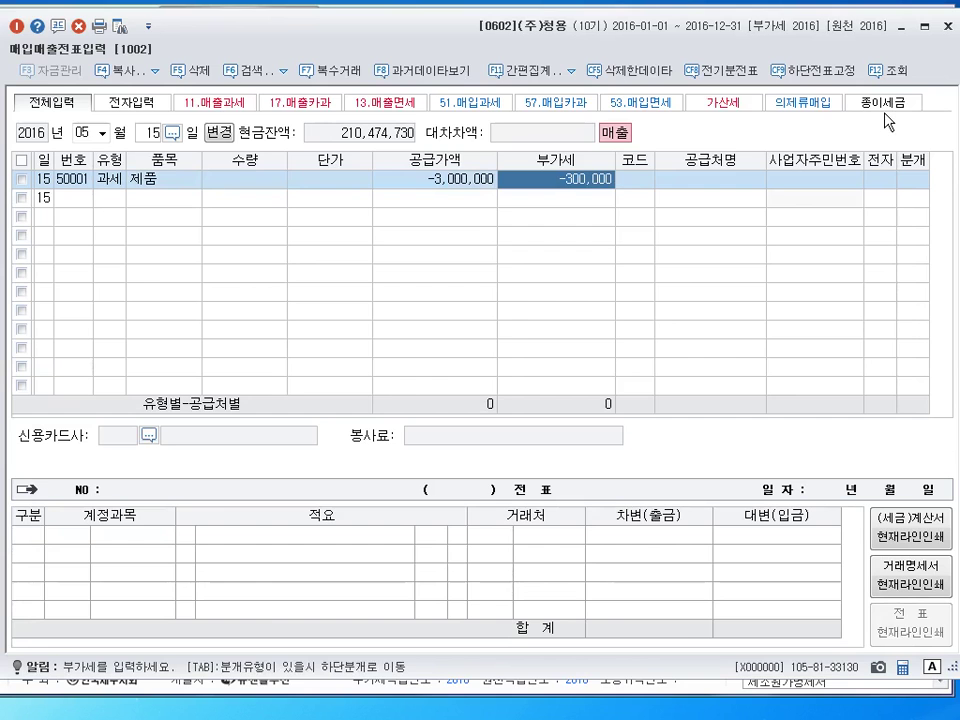
Accept -300,000 VAT, pick customer (주)서해, mark electronic, and post on credit (외상)
key(Return)
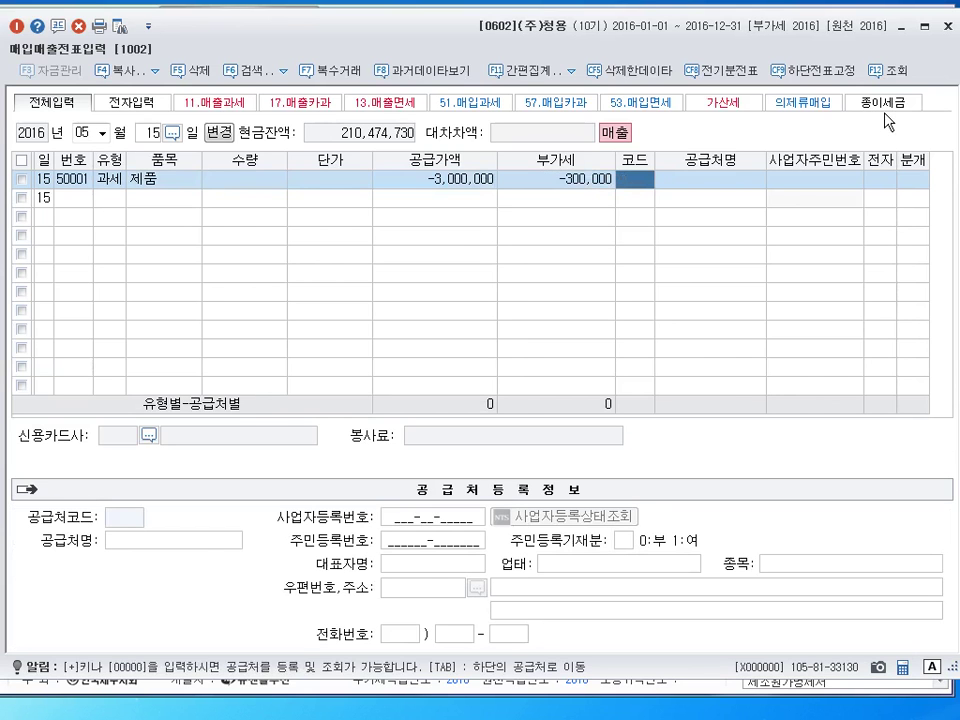
text(서해)
key(Return)
key(Return)
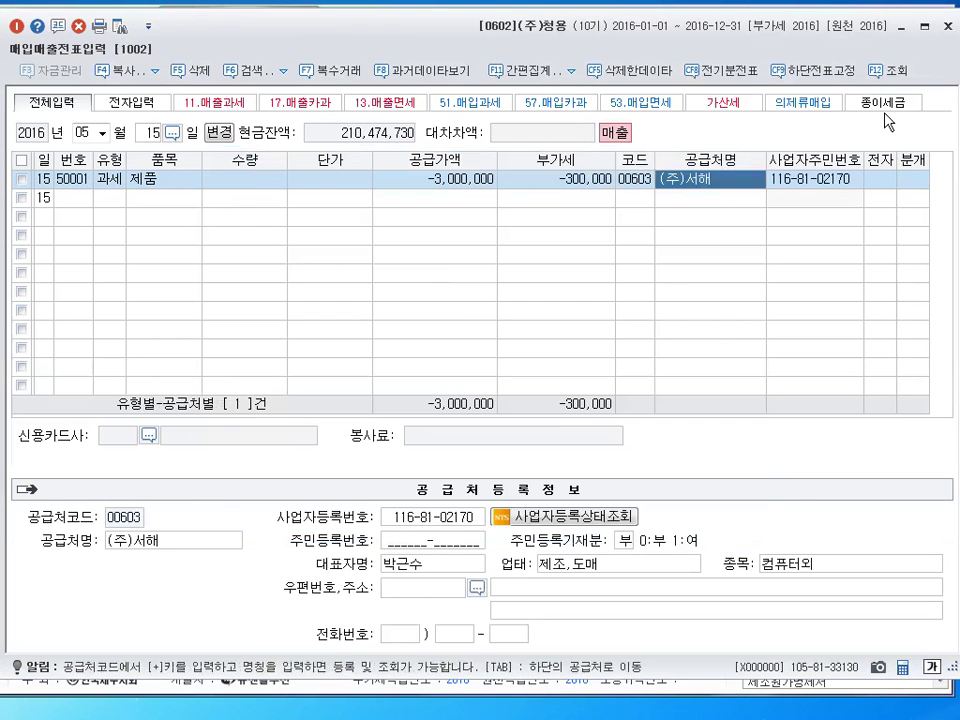
key(Return)
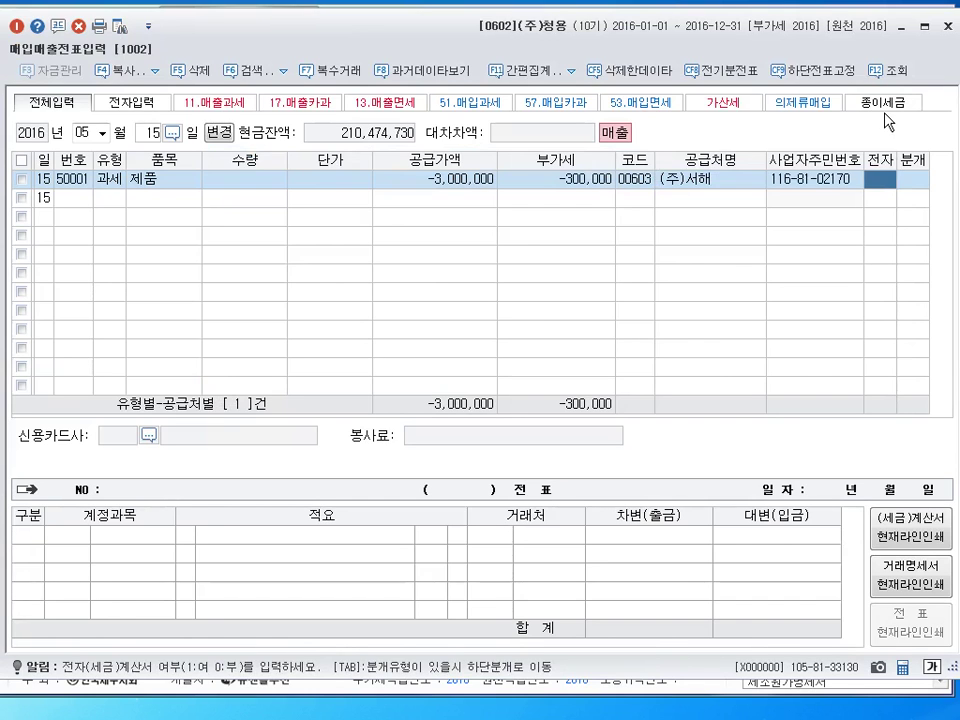
text(1)
key(Return)
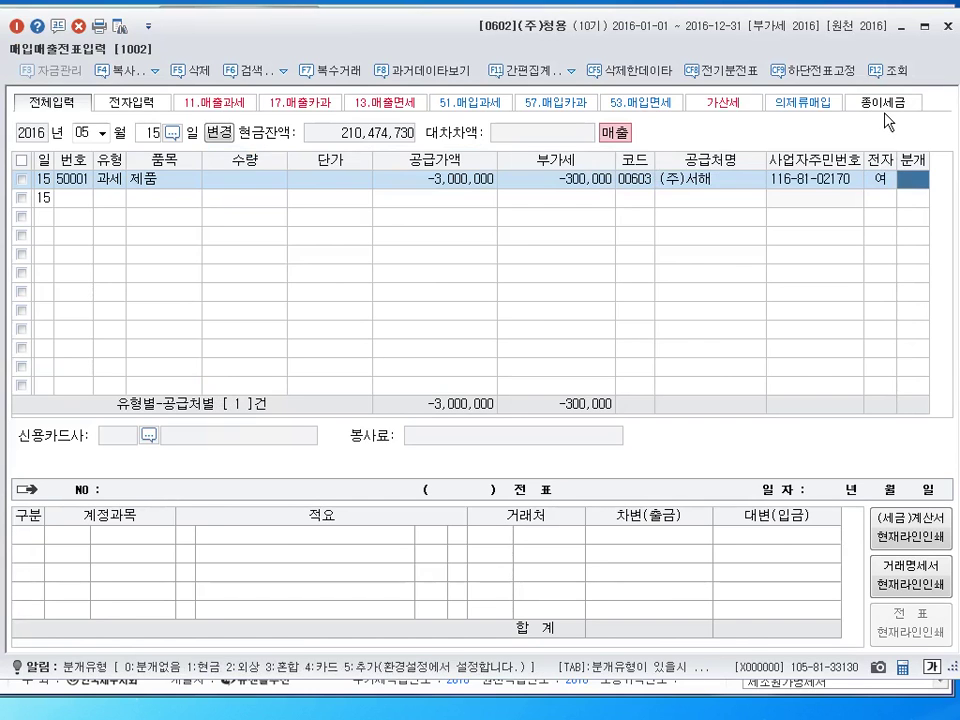
text(2)
key(Return)
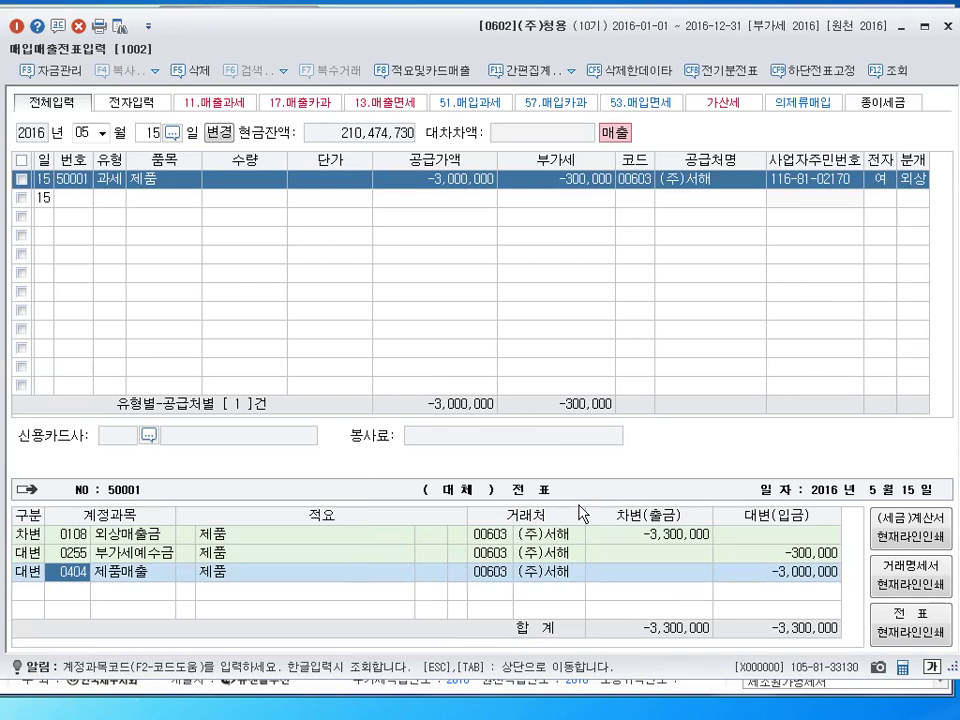
key(Return)
key(Return)
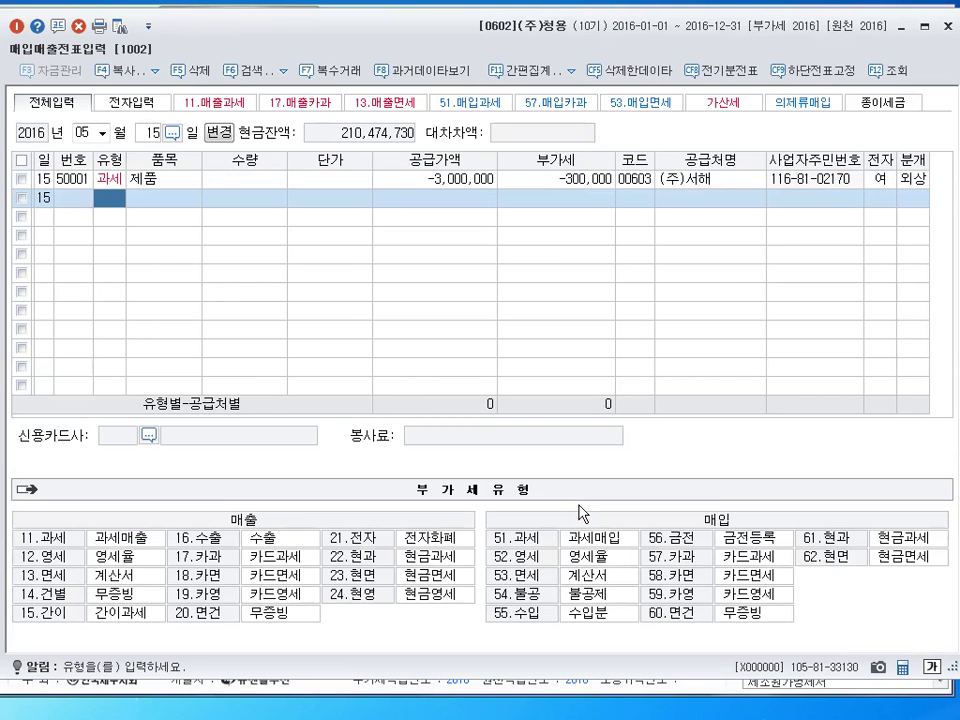
Change the entry date to June 2
key(Escape)
key(shift+Tab)
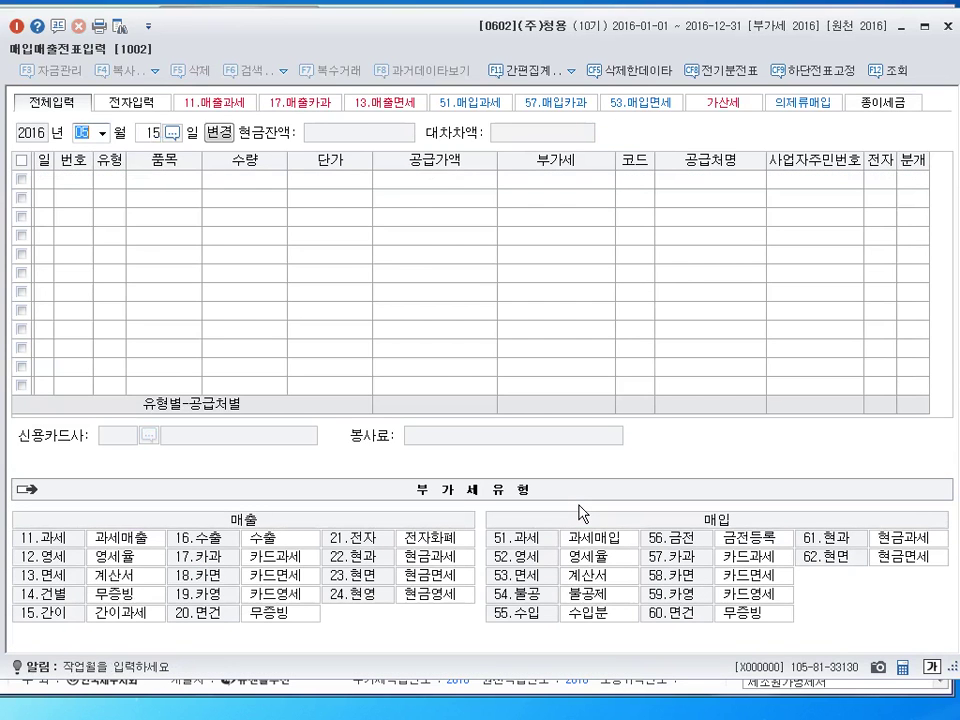
text(06)
key(Return)
text(2)
key(Return)
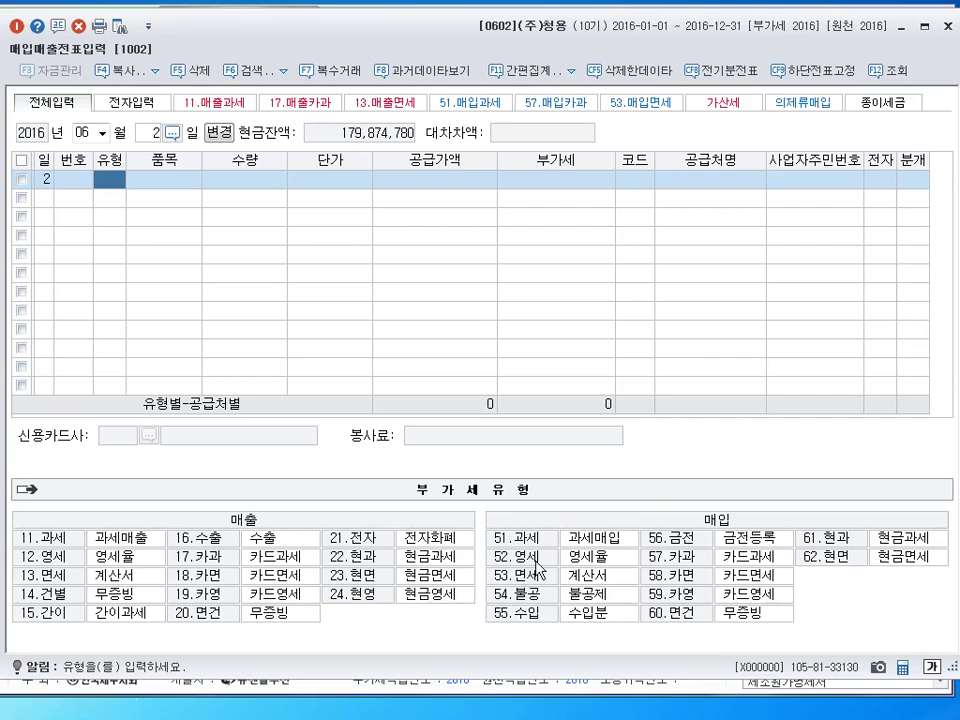
Enter a type 53 면세 purchase of 화환 for 170,000 from 참사랑화원, marked electronic
text(53)
key(Return)
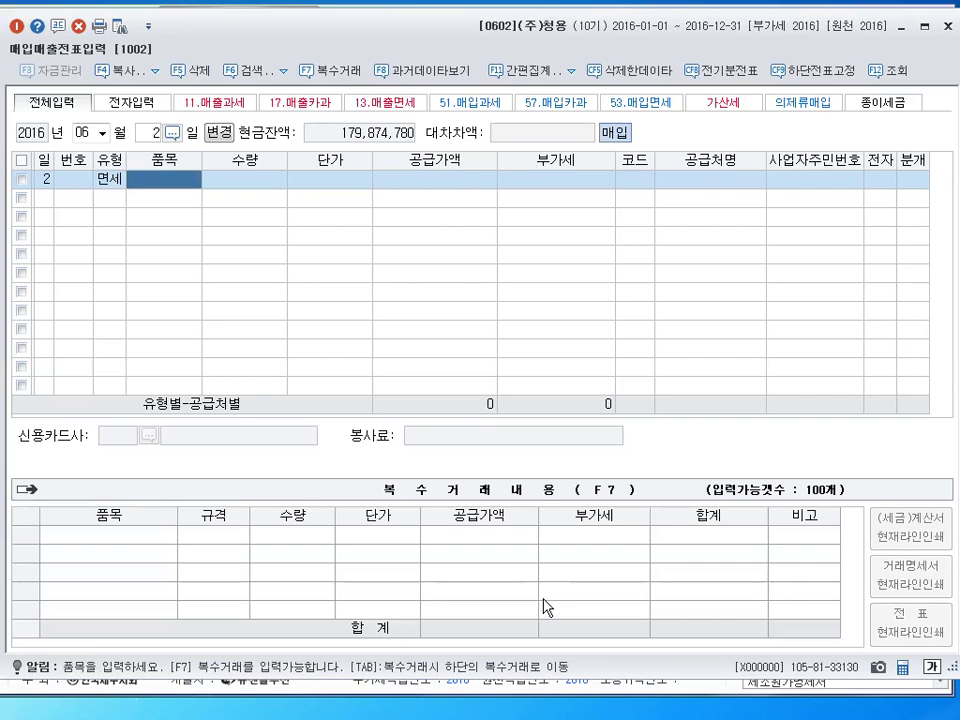
text(화환)
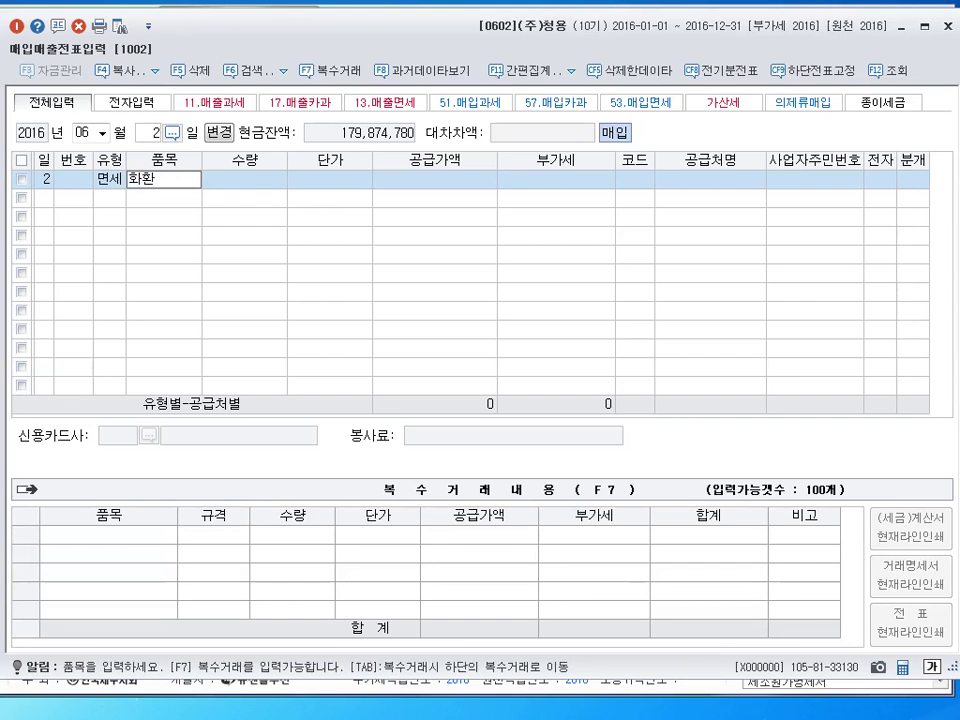
key(Return)
key(Return)
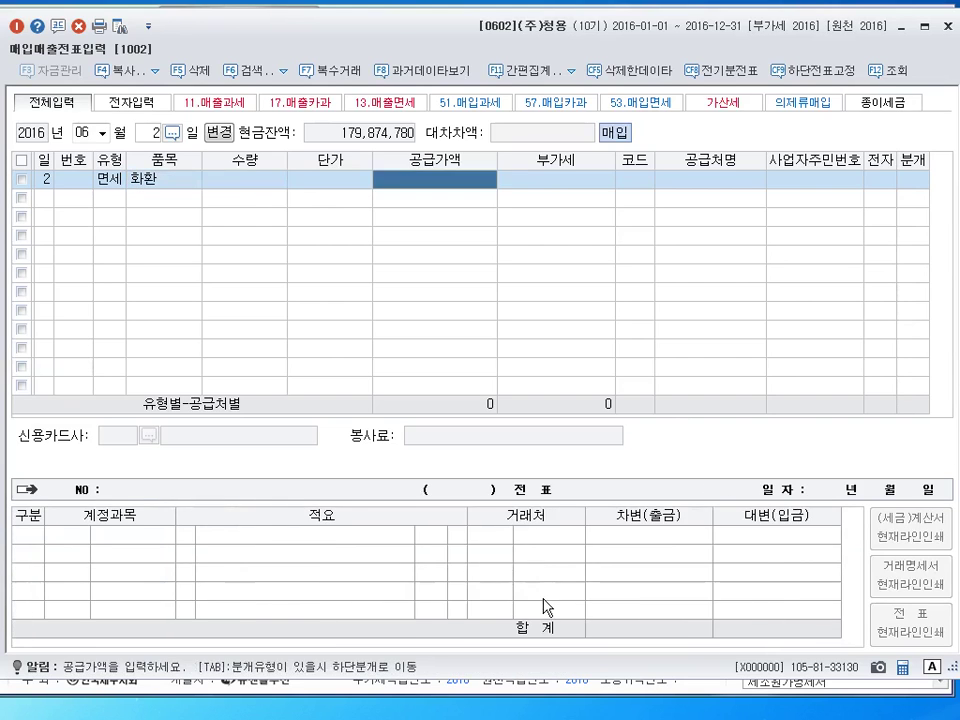
text(1700000)
key(Return)
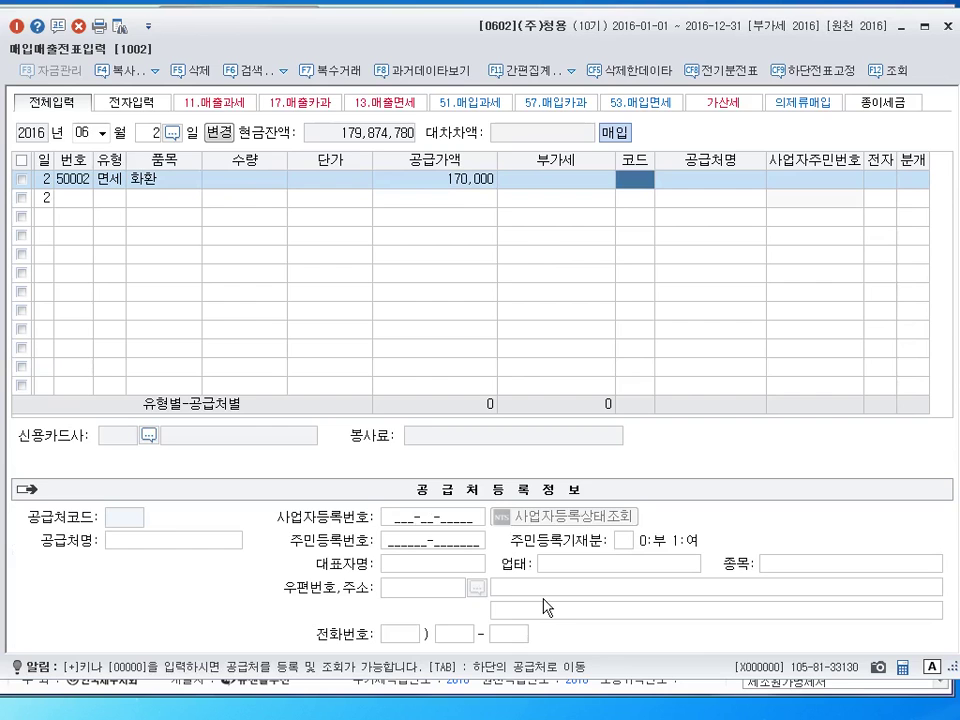
text(참)
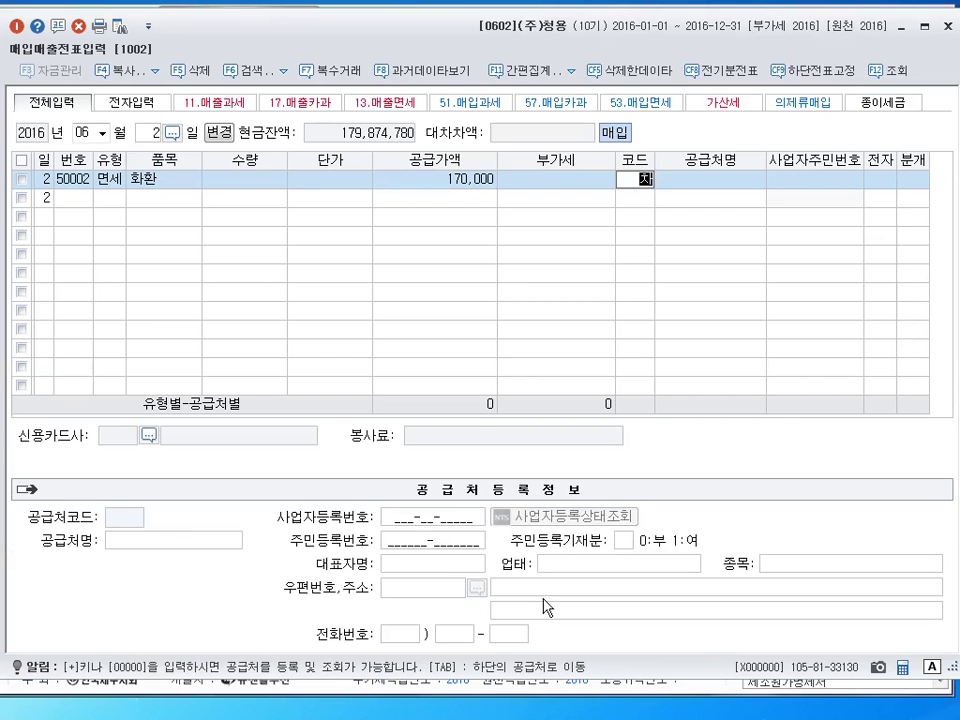
key(Return)
key(Return)
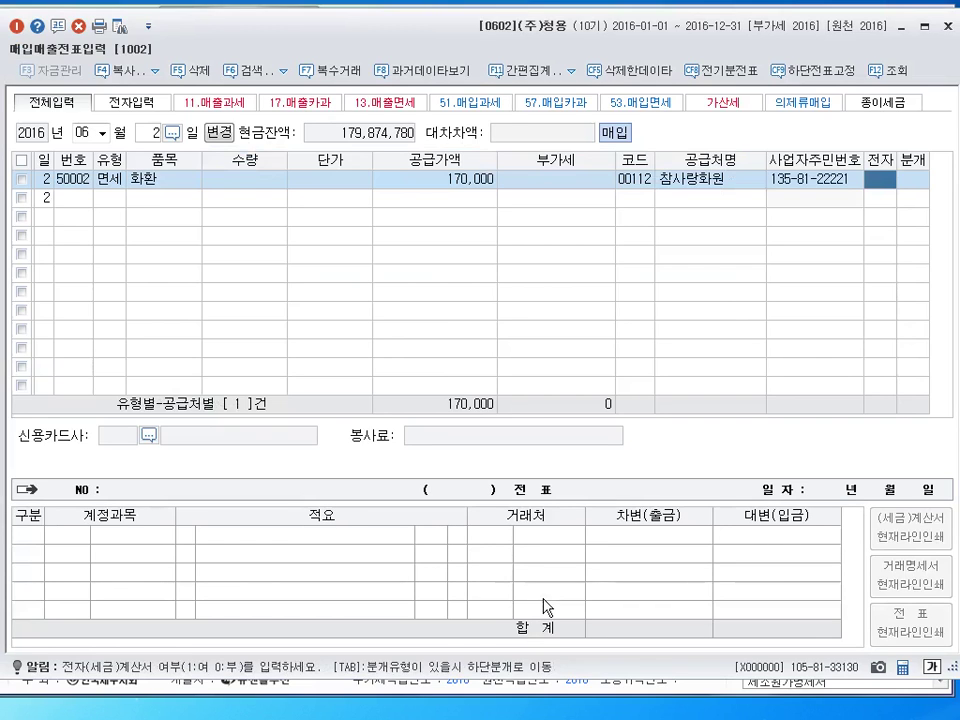
text(1)
key(Return)
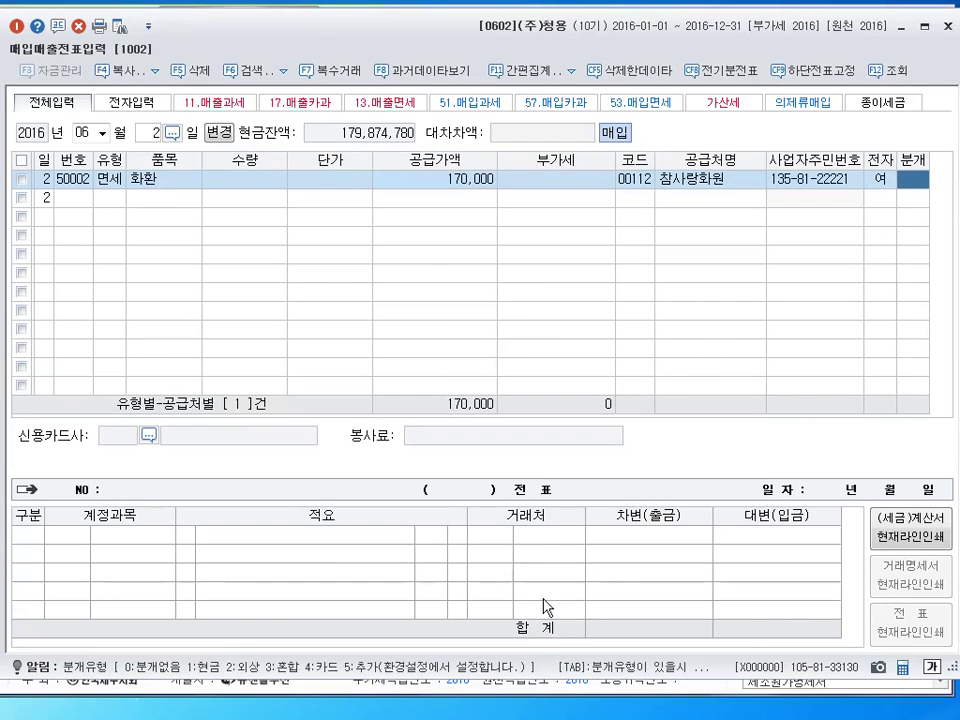
Settle the 화환 purchase in cash and charge the 170,000 to account 0813 접대비
text(1)
key(Return)
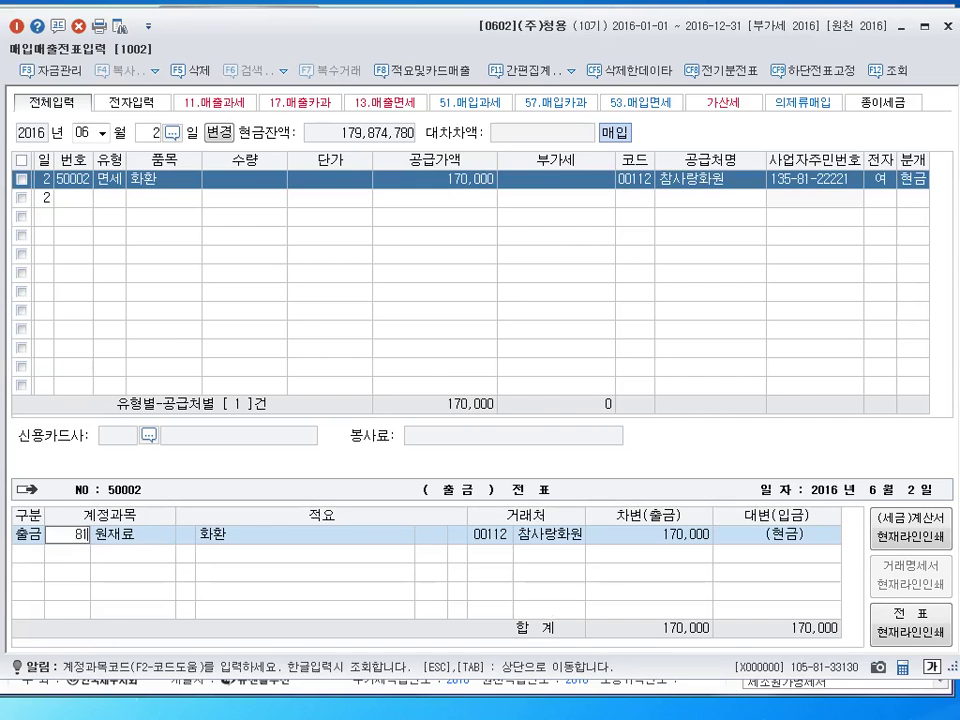
text(0813)
key(Return)
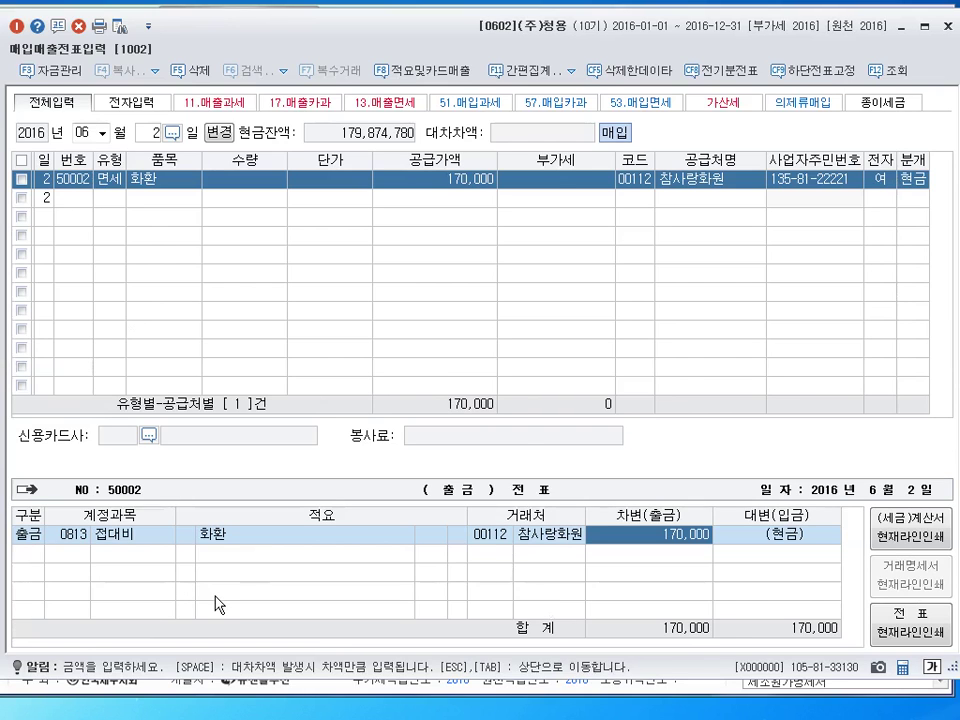
key(Return)
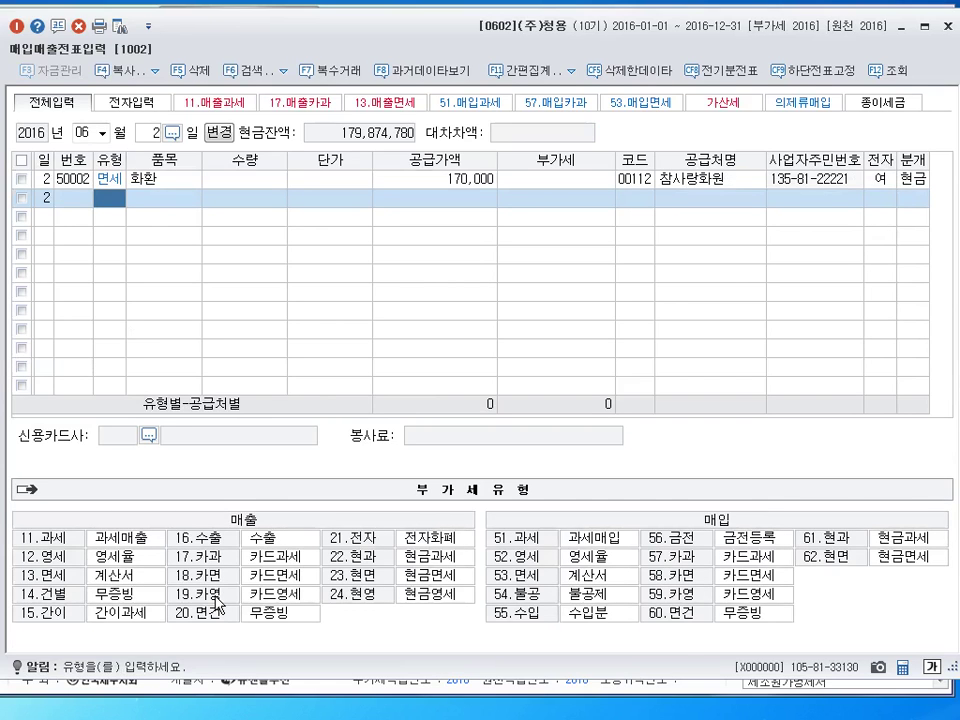
On June 16, enter a type 22 현과 sale of 제품 totalling 5,500,000
key(shift+Tab)
text(16)
key(Return)
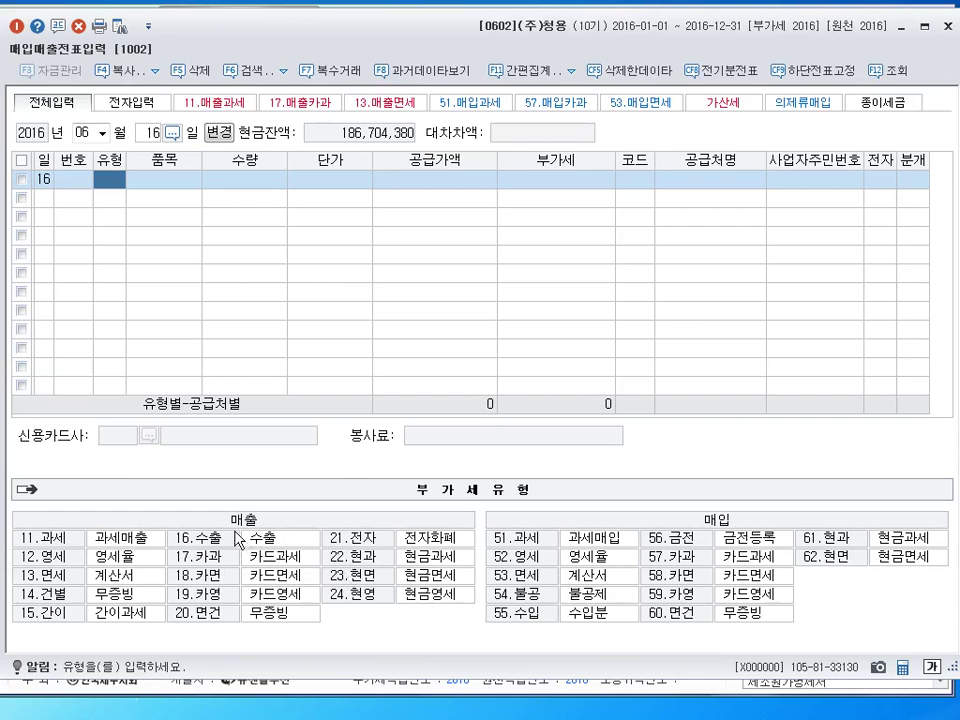
text(22)
key(Return)
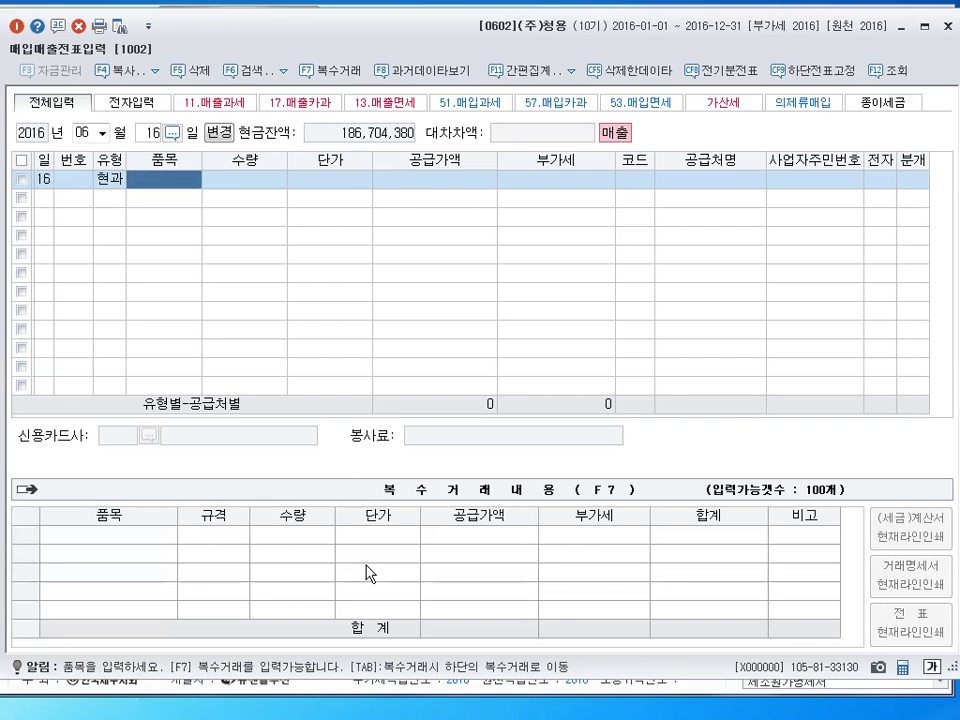
text(제품)
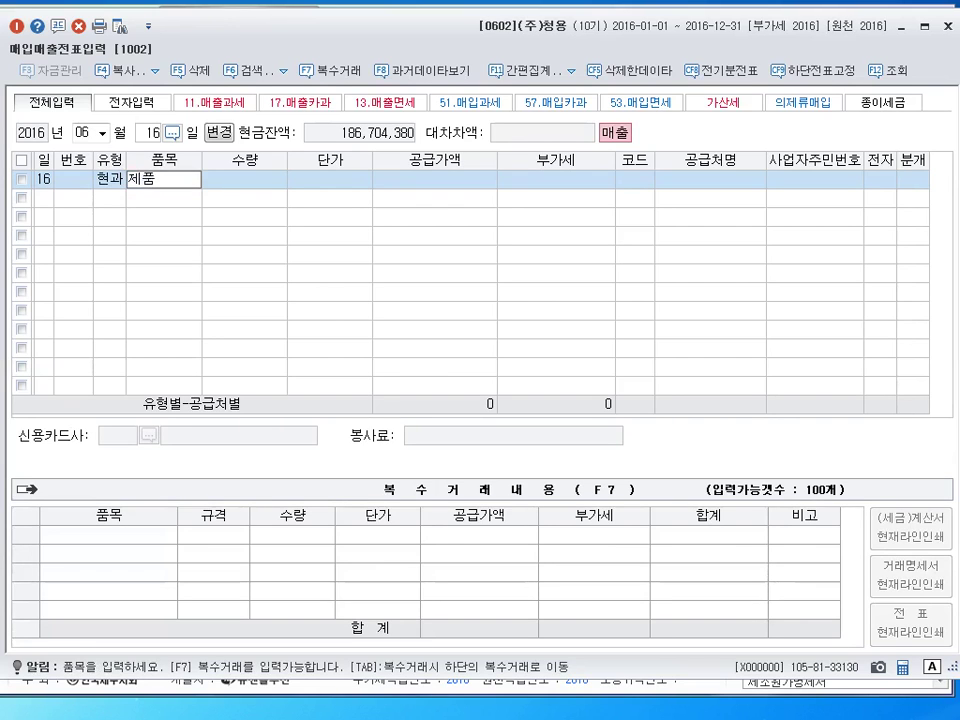
key(Return)
key(Return)
key(Return)
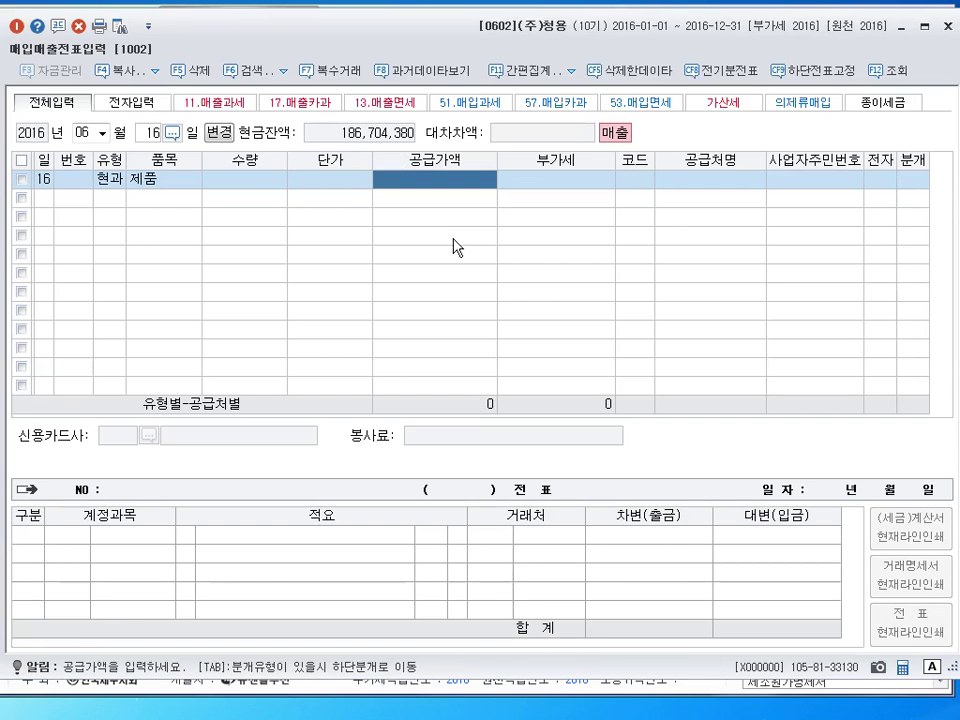
text(5500000)
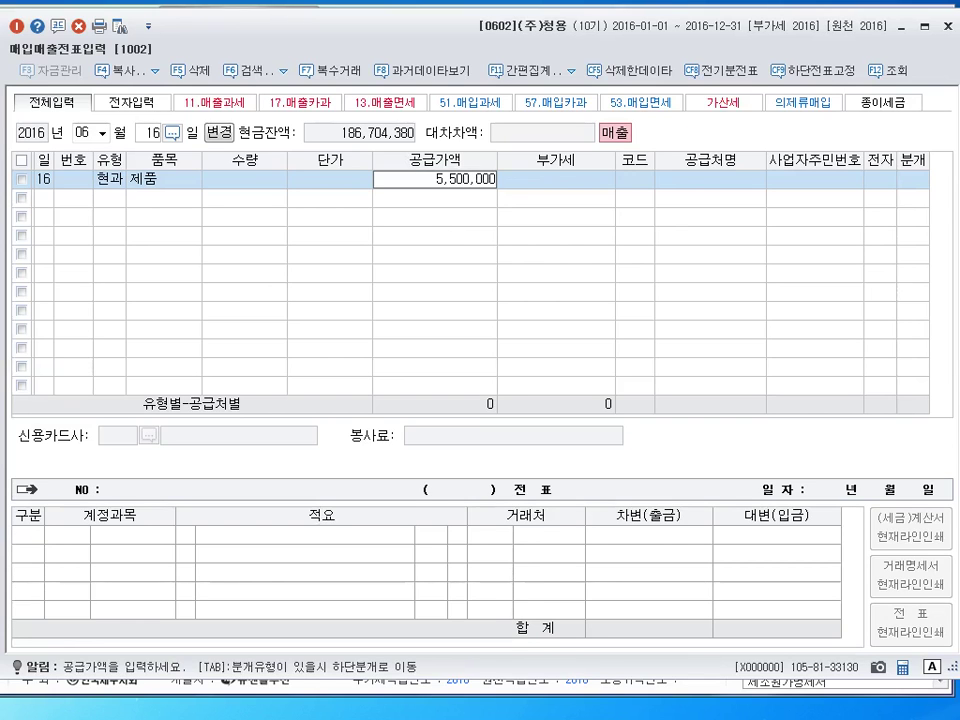
key(Return)
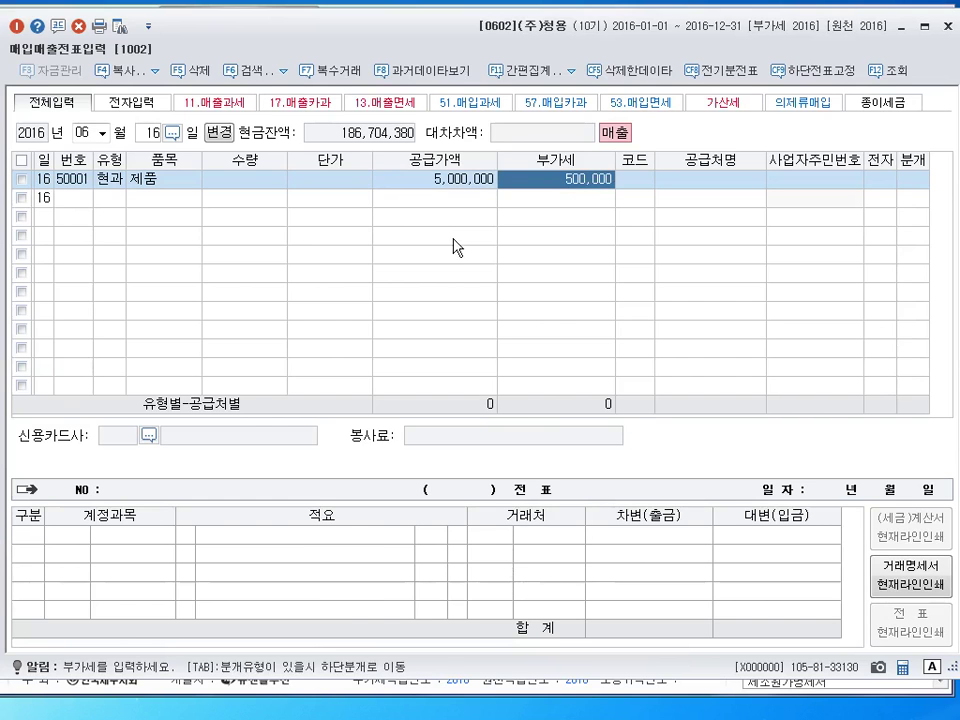
Look up the individual customer by name and settle the sale in cash
key(Return)
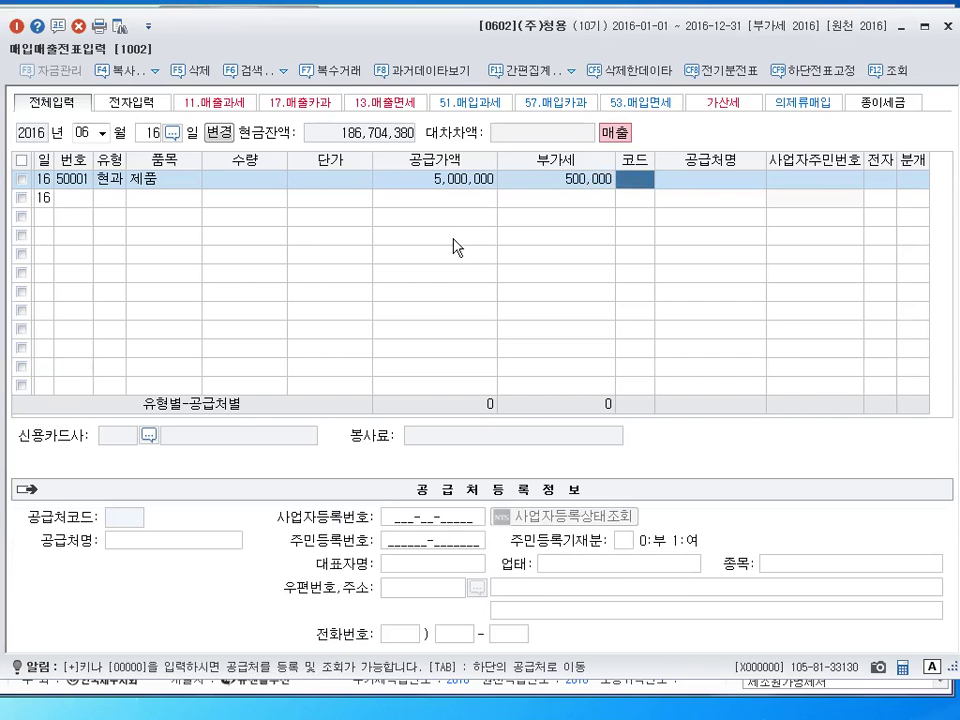
text(김정)
key(Return)
key(Return)
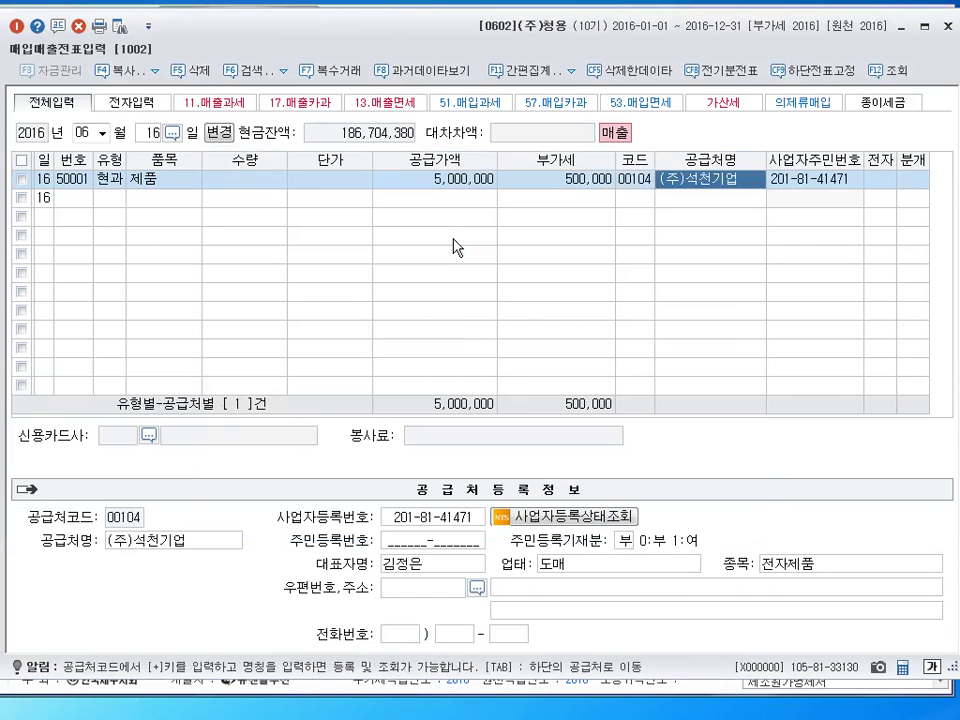
key(Left)
text(김정)
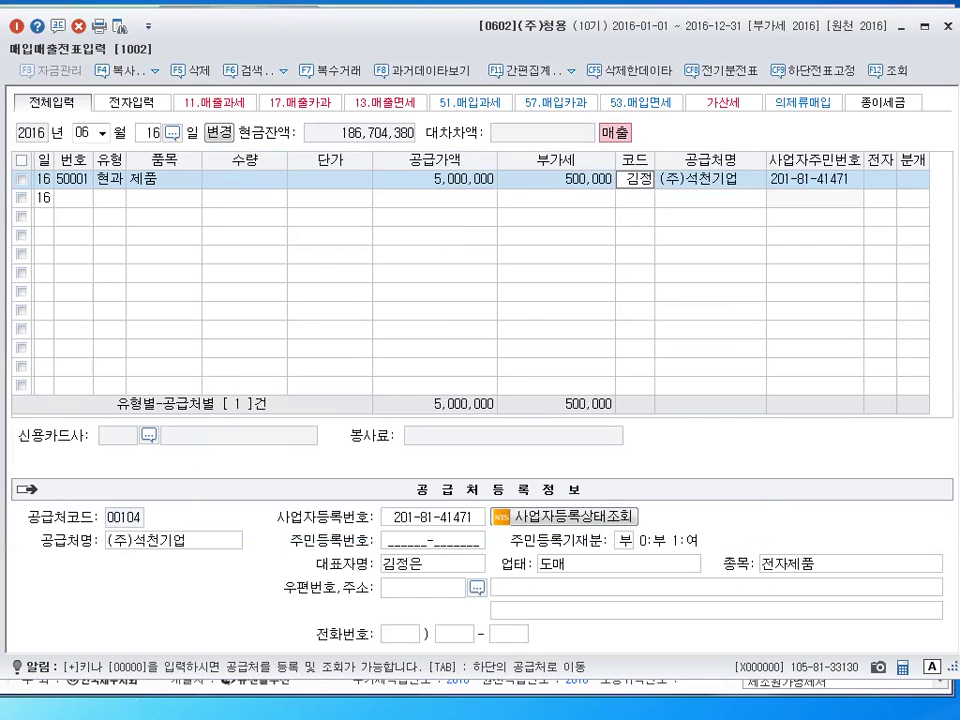
key(Return)
key(Down)
key(Down)
key(Down)
key(Return)
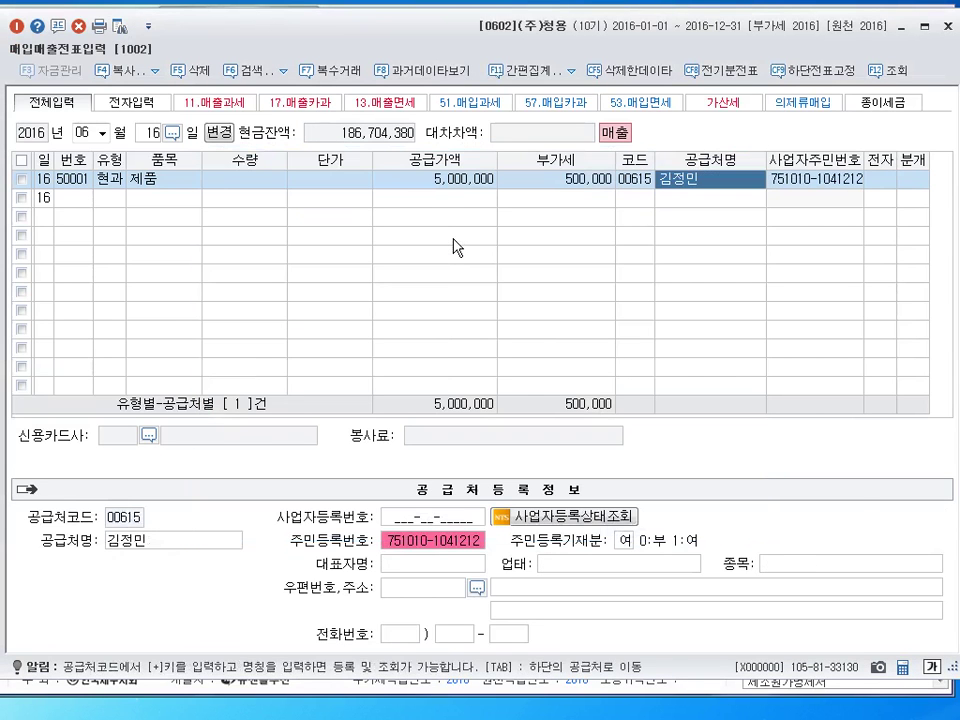
key(Return)
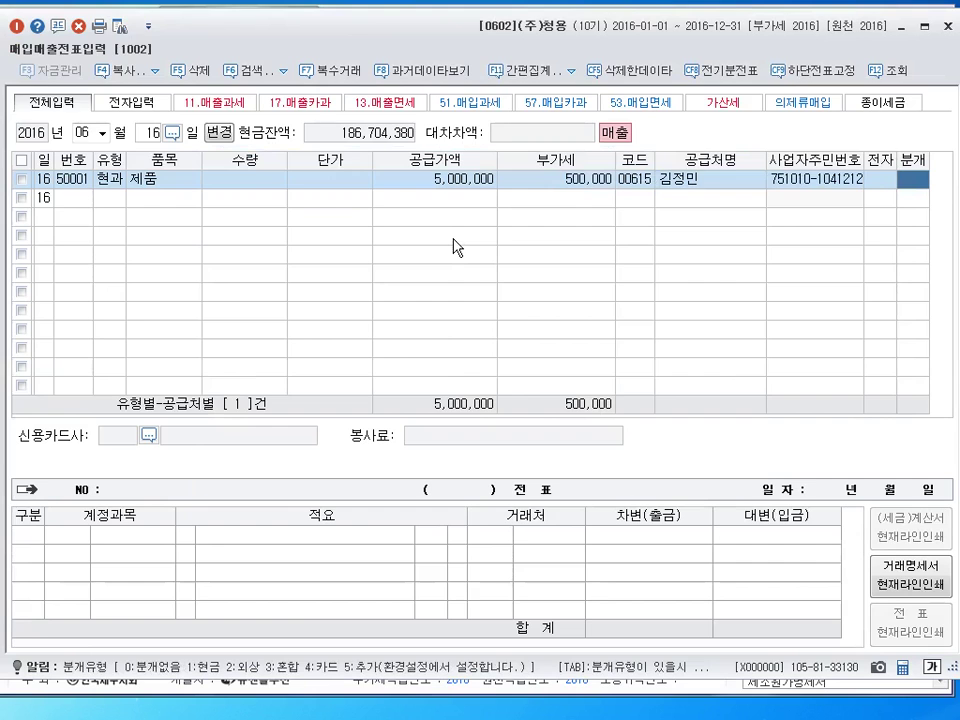
text(1)
key(Return)
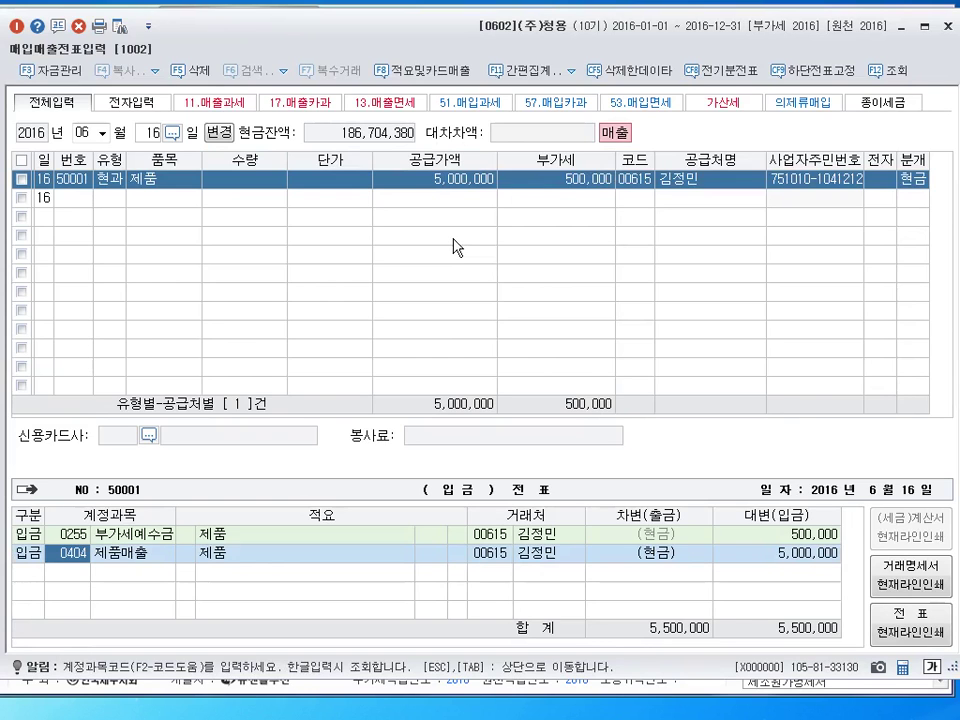
key(Return)
key(Return)
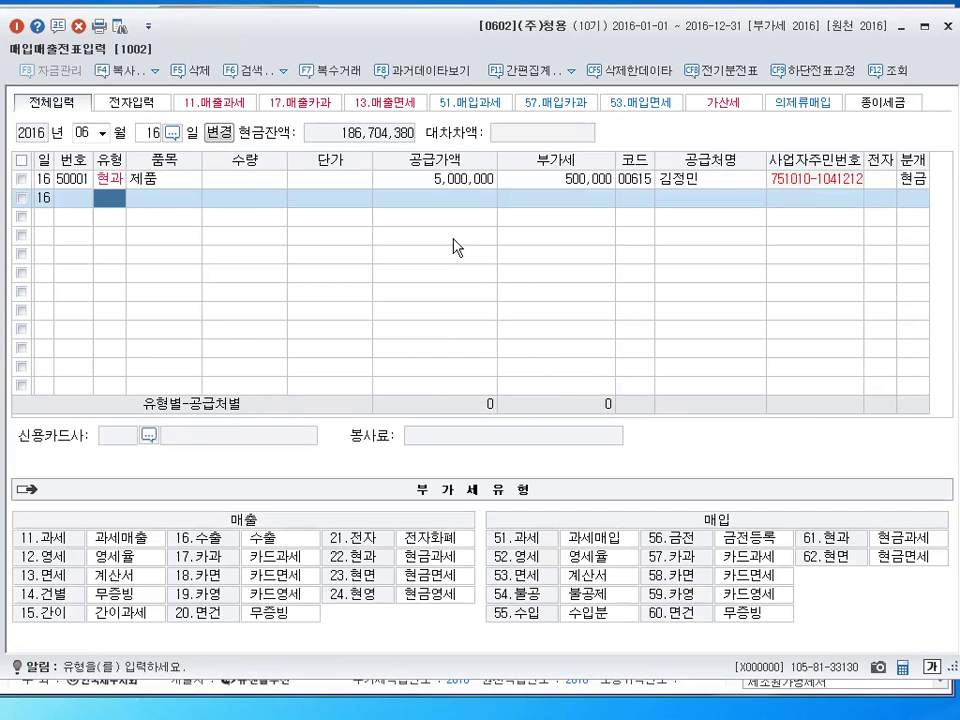
key(Escape)
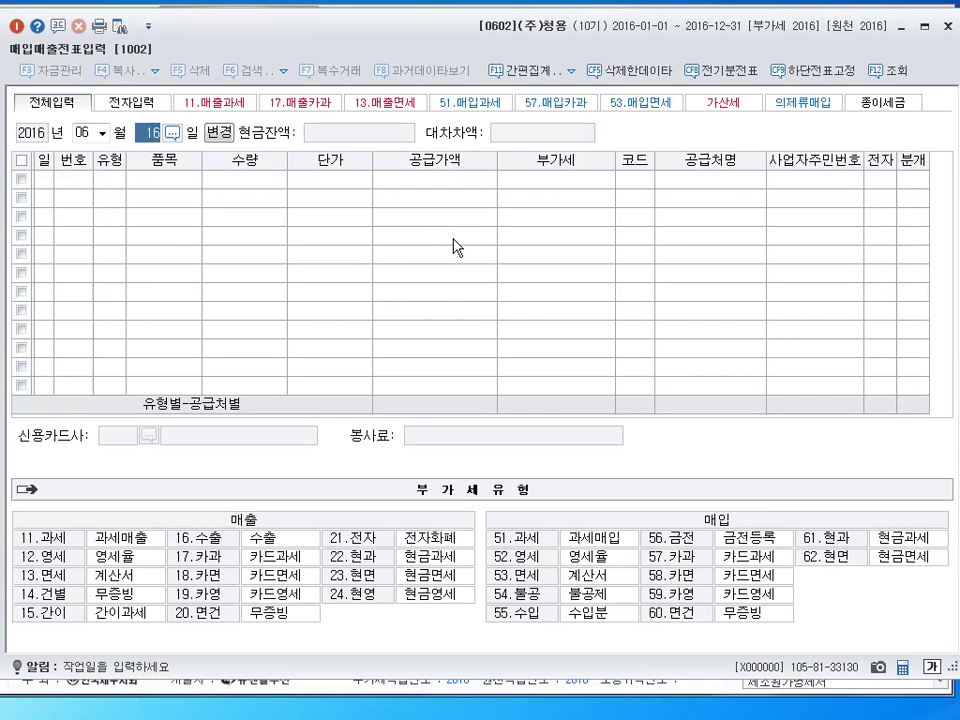
On June 17, enter a type 11 과세 sale of 기계장치 with a 30,000,000 supply amount
text(17)
key(Return)
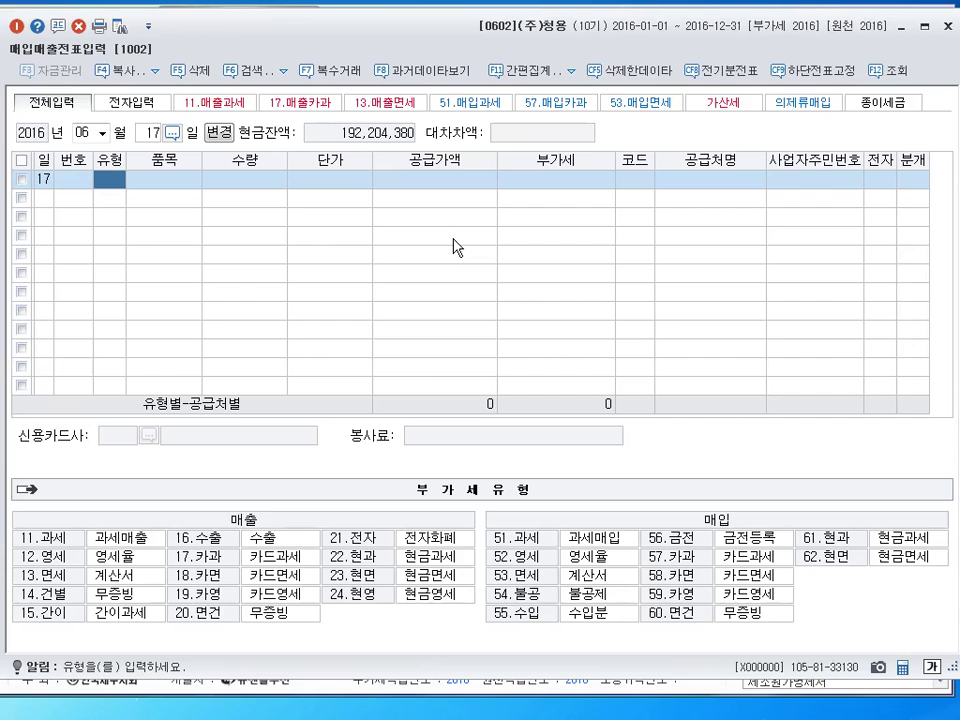
text(11)
key(Return)
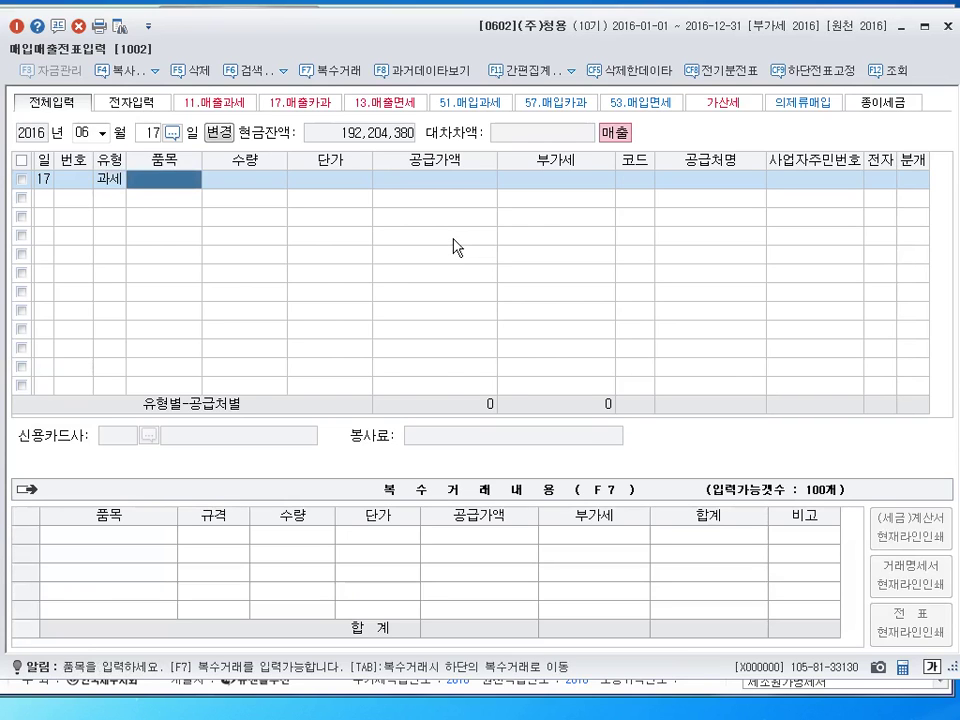
text(기계)
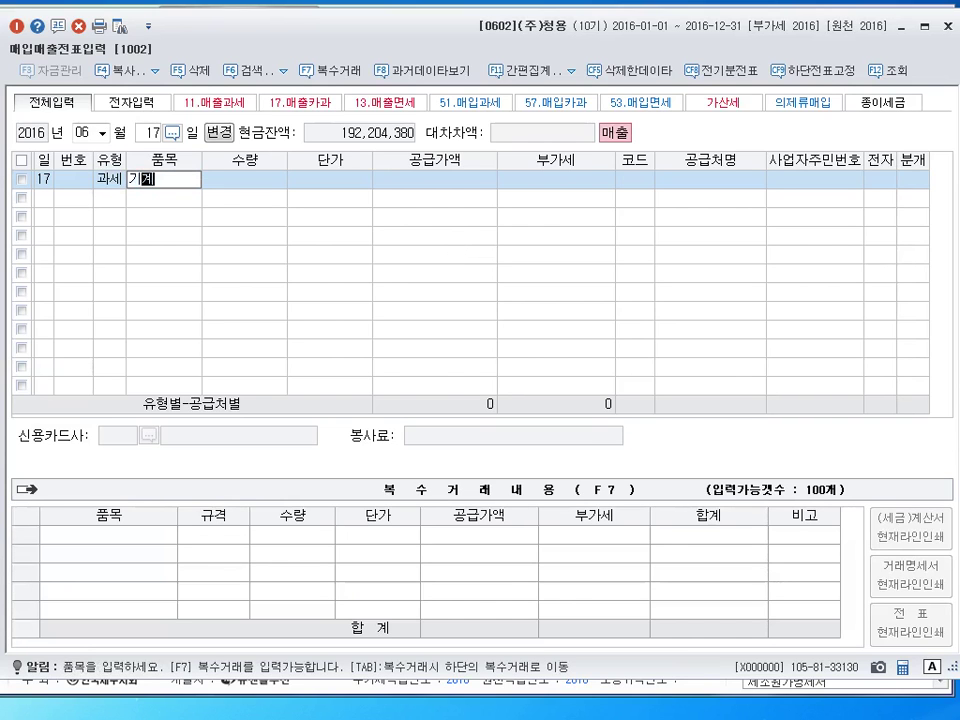
text(장ㅊㅣ)
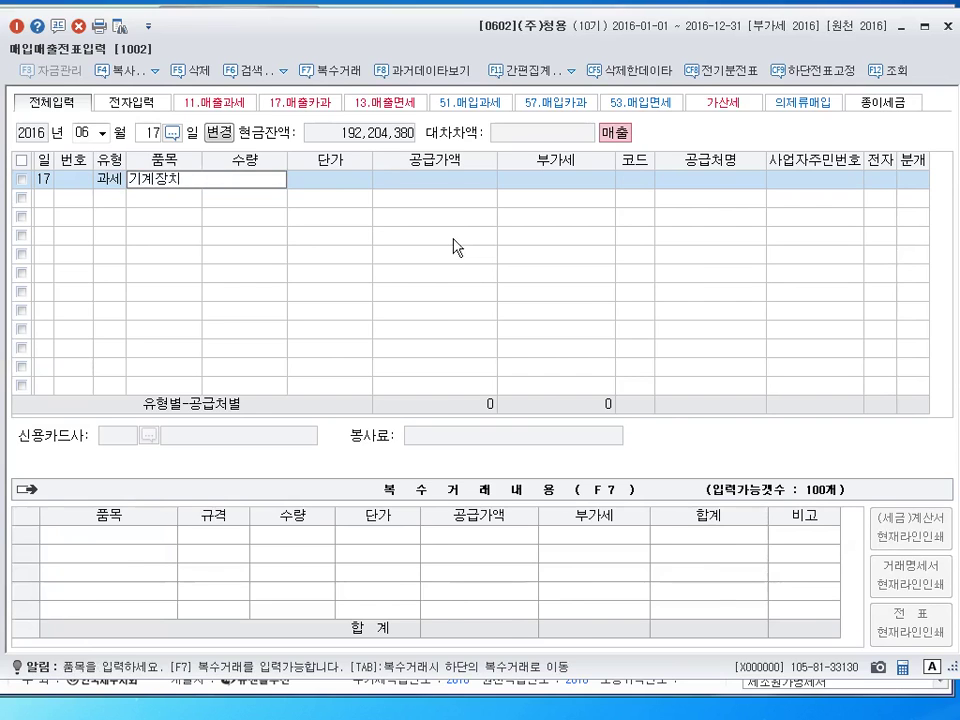
key(Return)
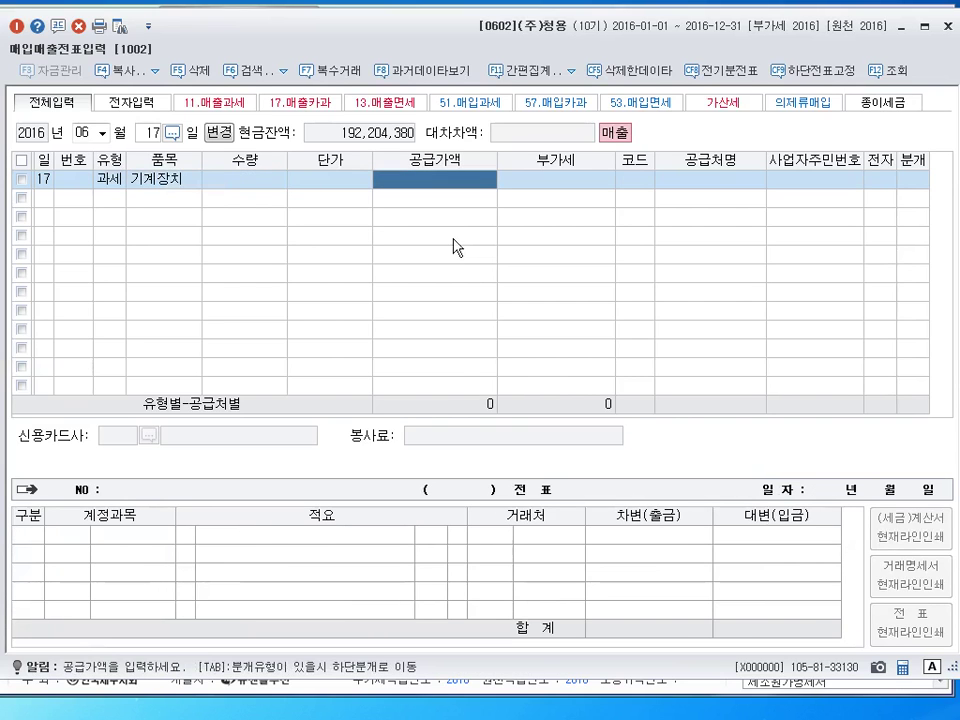
text(30,000,000)
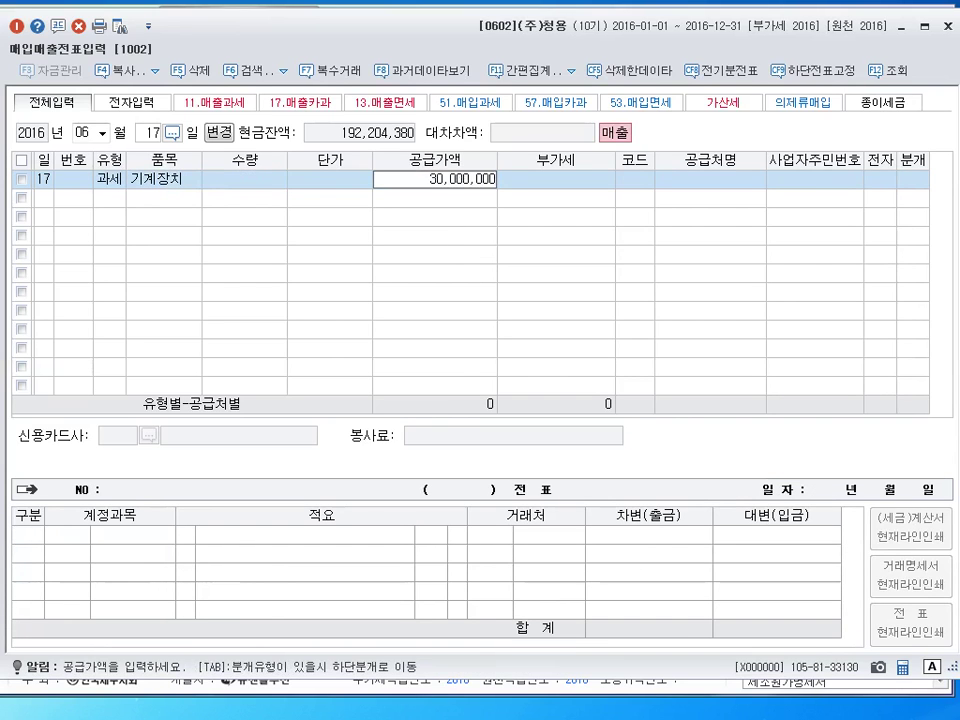
key(Return)
key(Return)
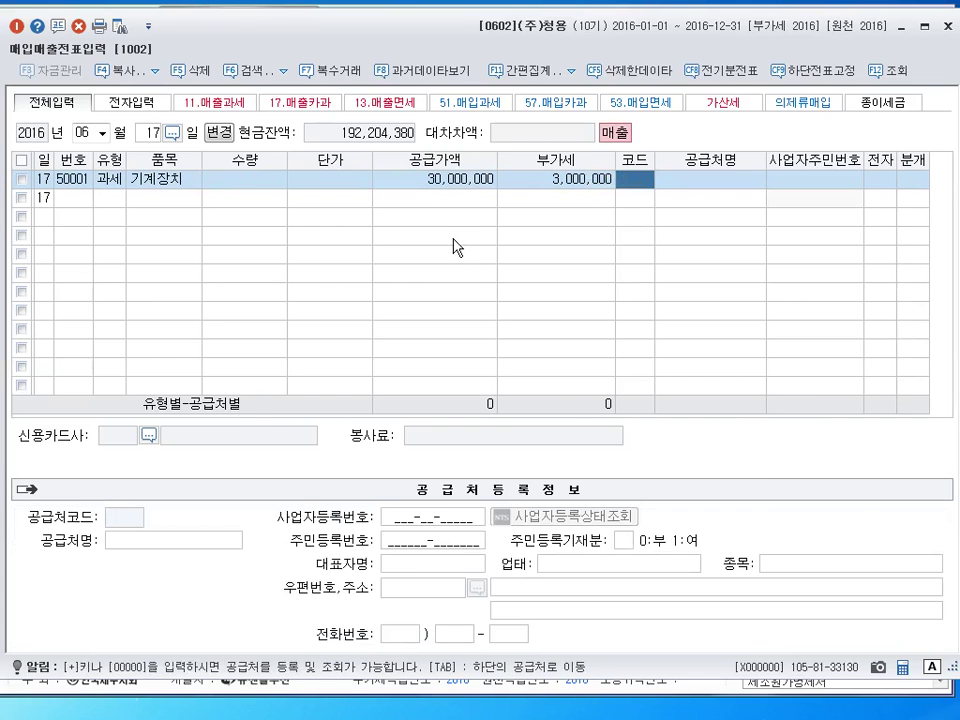
Assign (주)서진산업 as the customer and enter electronic 1 and mixed 3 settlement
click(467, 178)
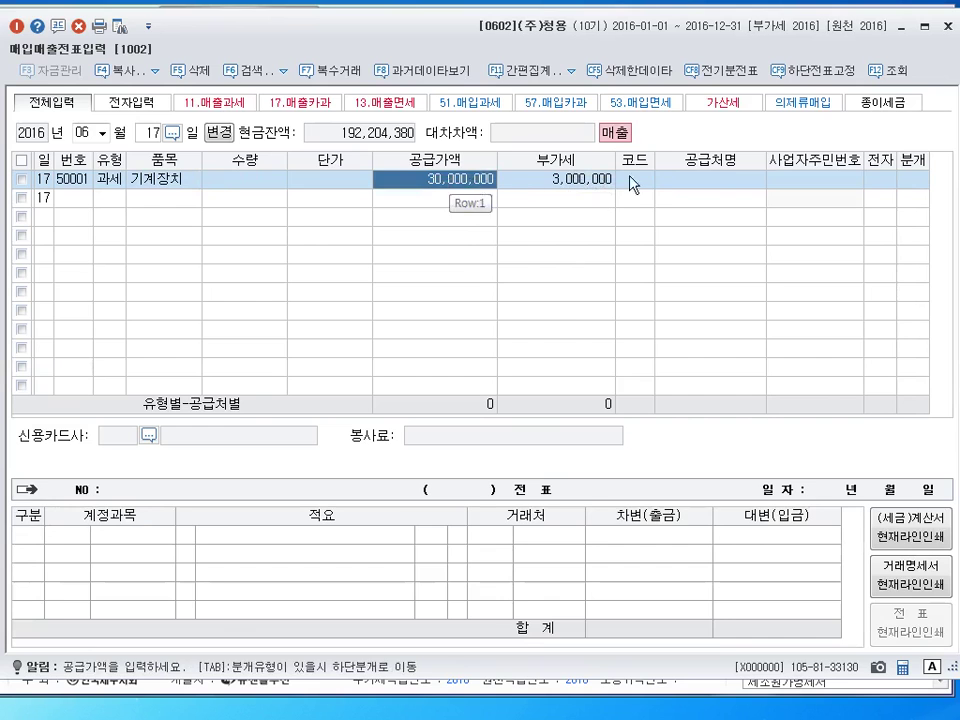
click(636, 181)
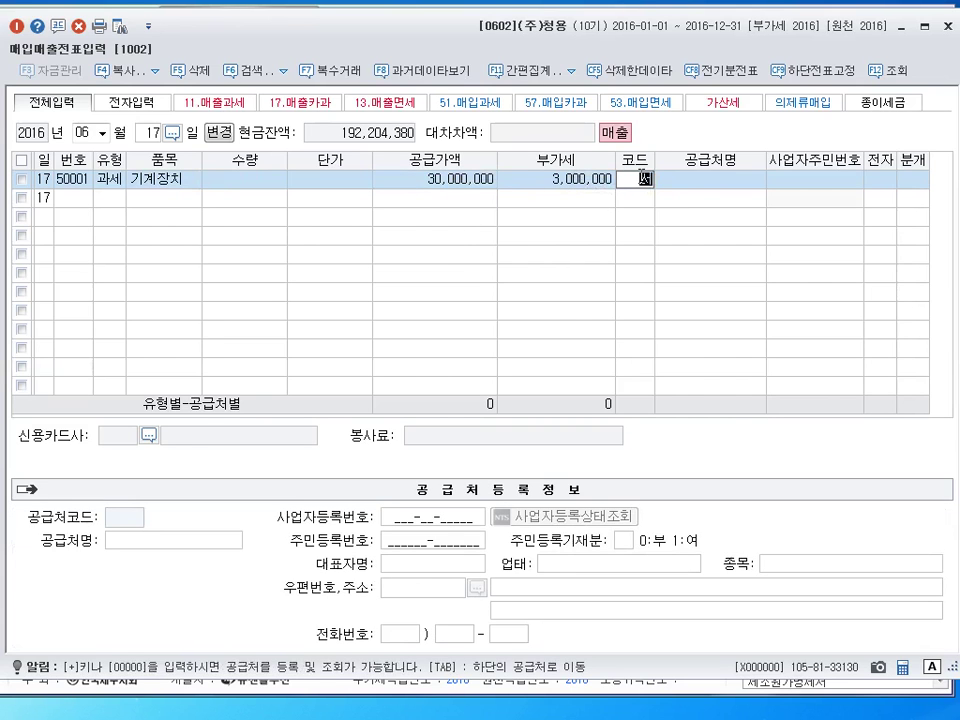
text(서진)
key(Return)
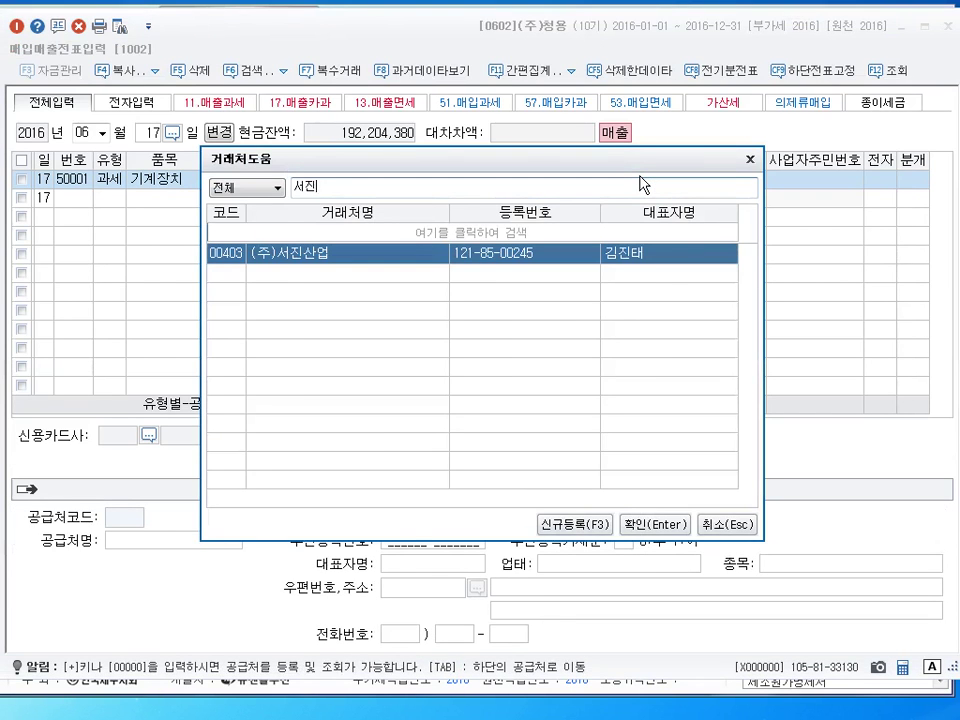
key(Return)
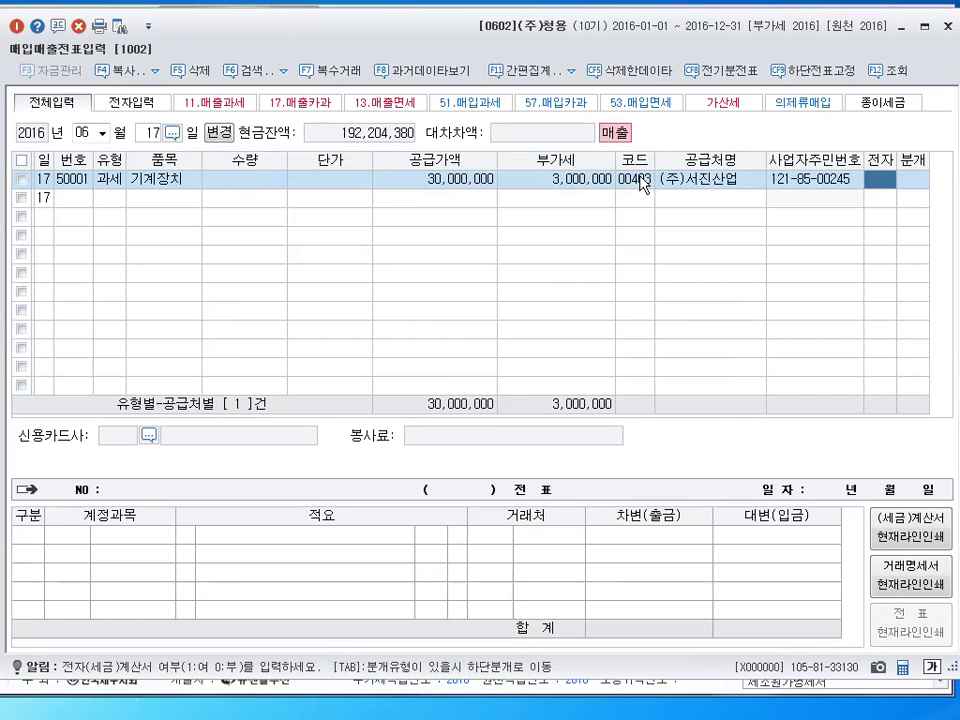
text(1)
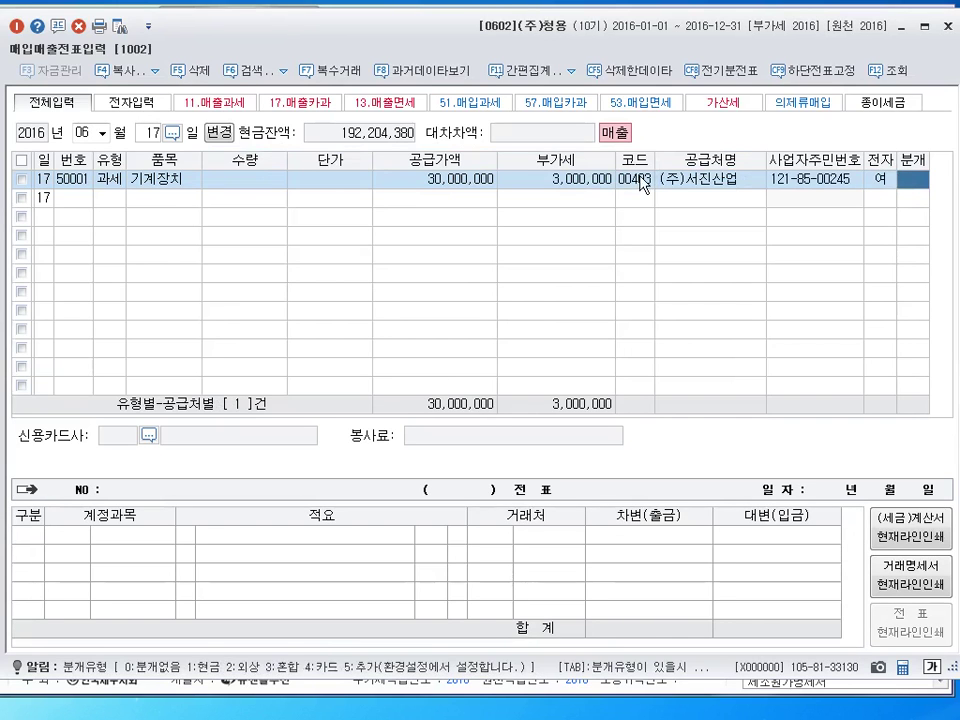
text(3)
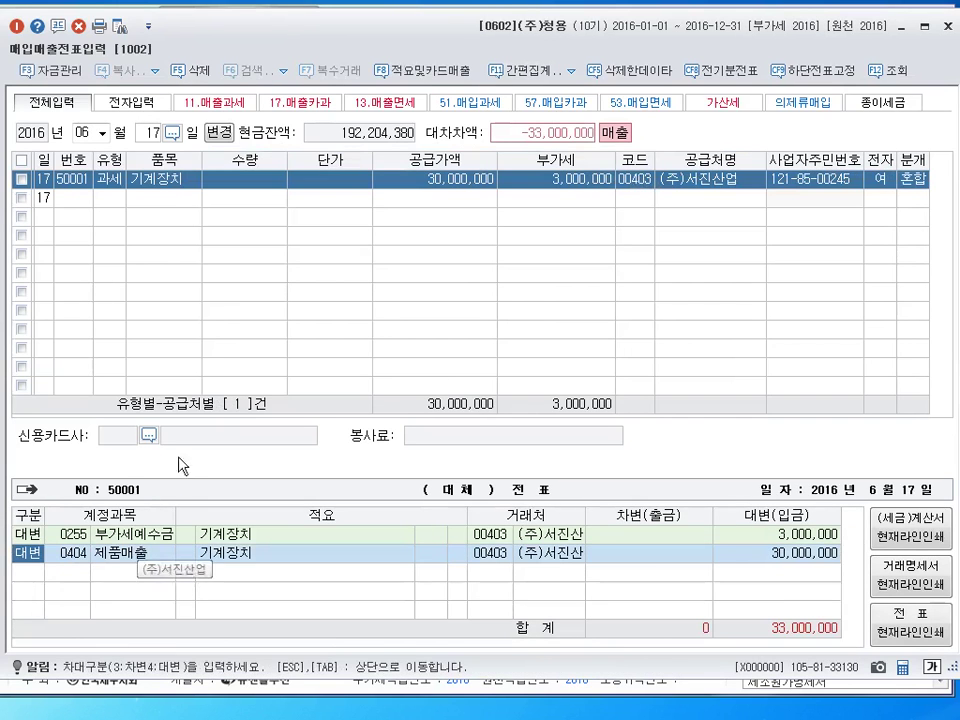
Change the credit line to 0206 기계장치 at 25,000,000 and add a 5,000,000 0206 debit
click(81, 554)
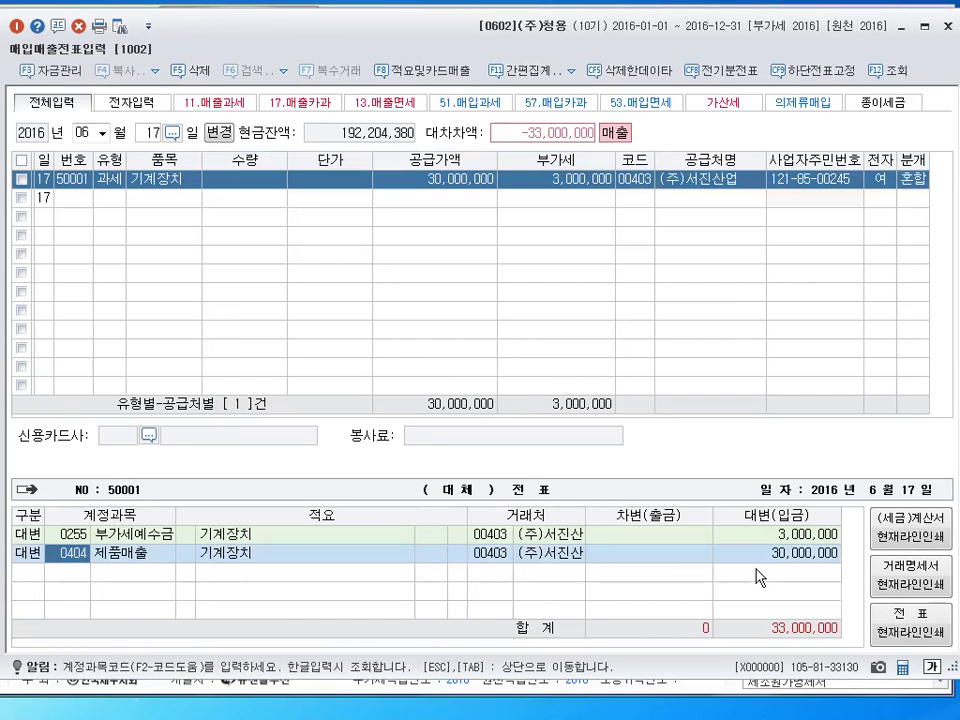
text(0206)
key(Return)
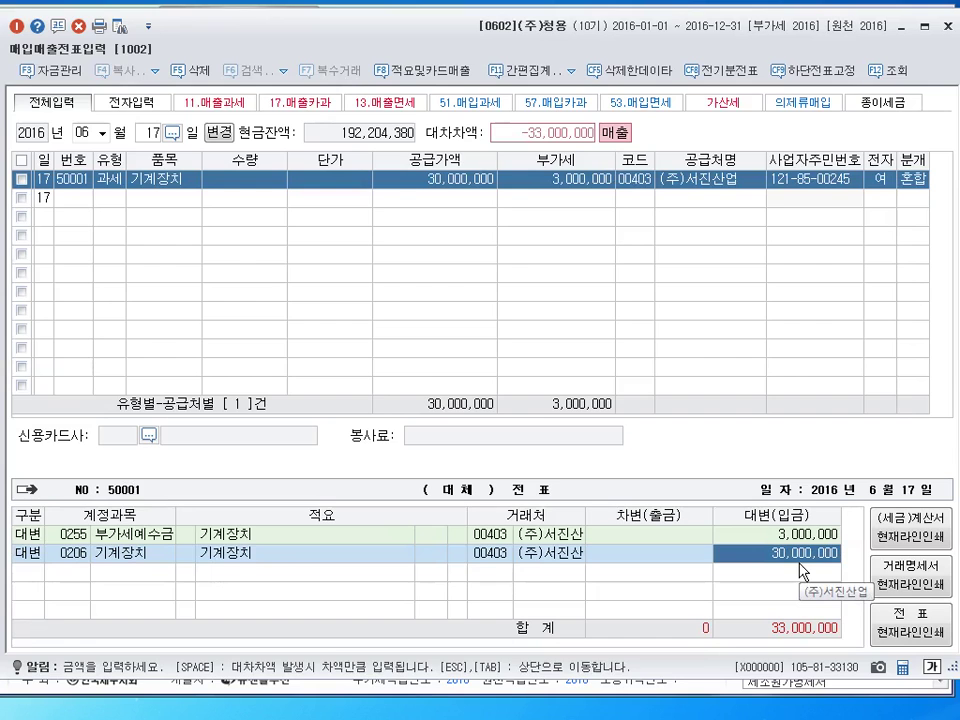
text(25000000)
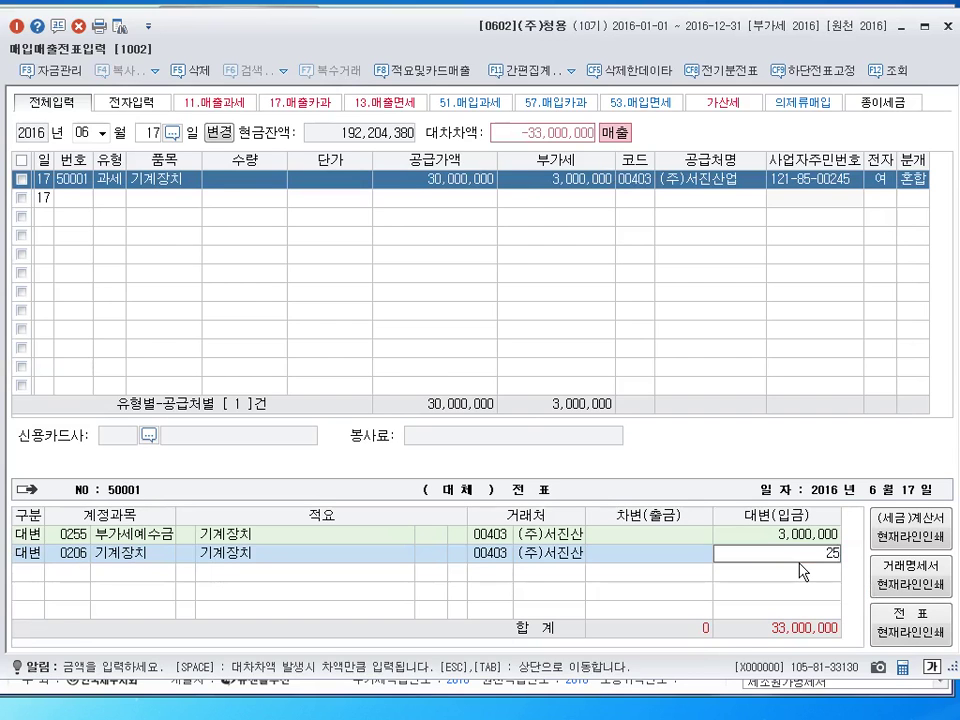
key(Return)
text(3)
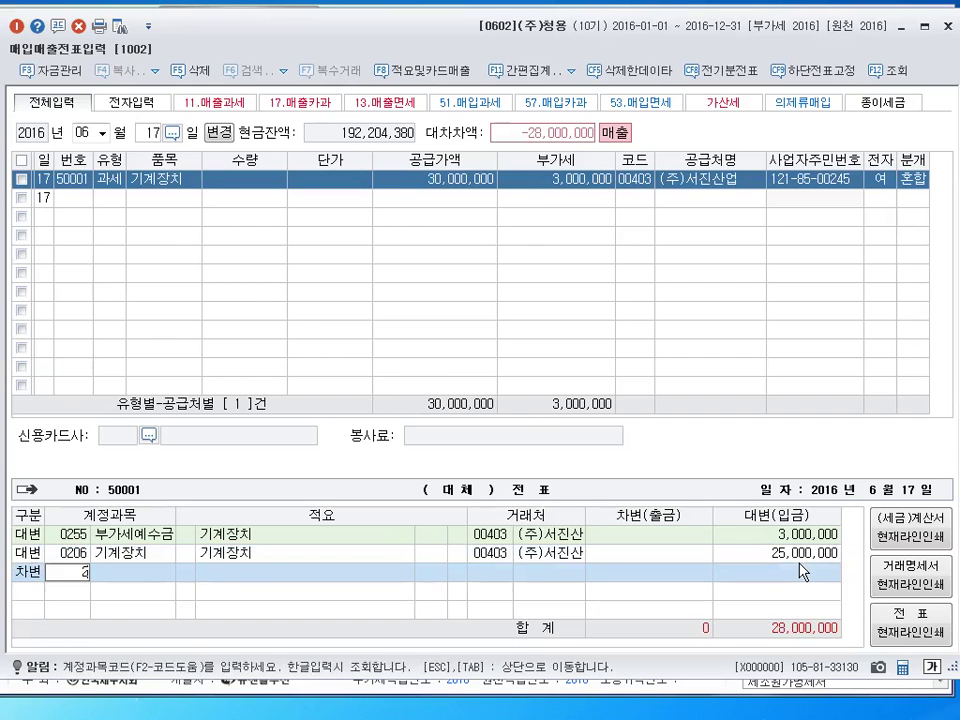
key(Return)
key(Return)
key(Return)
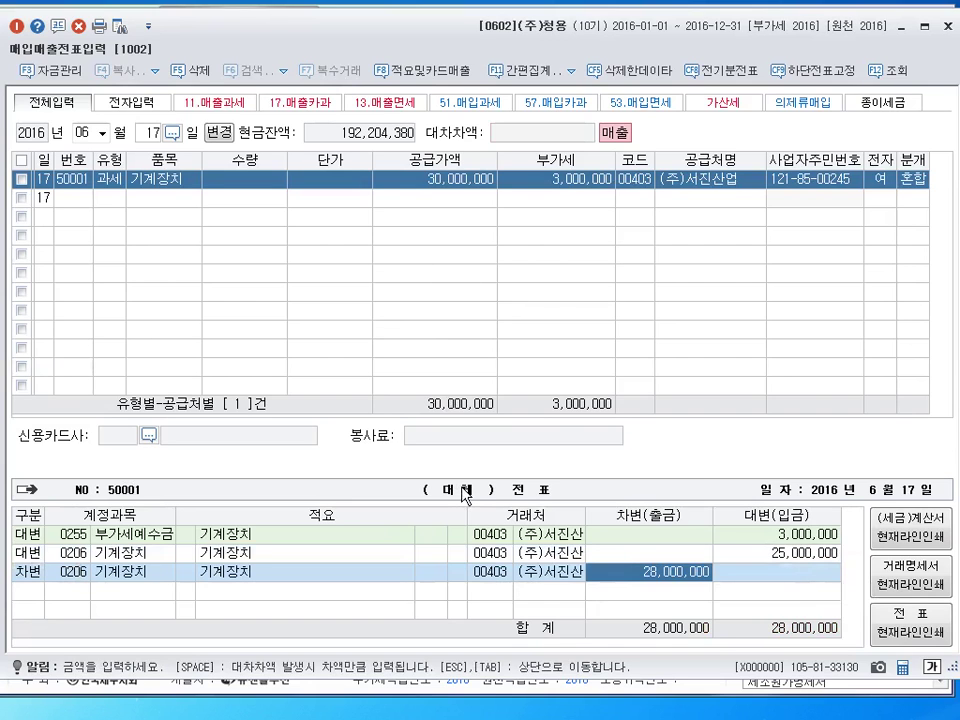
text(5000000)
key(Return)
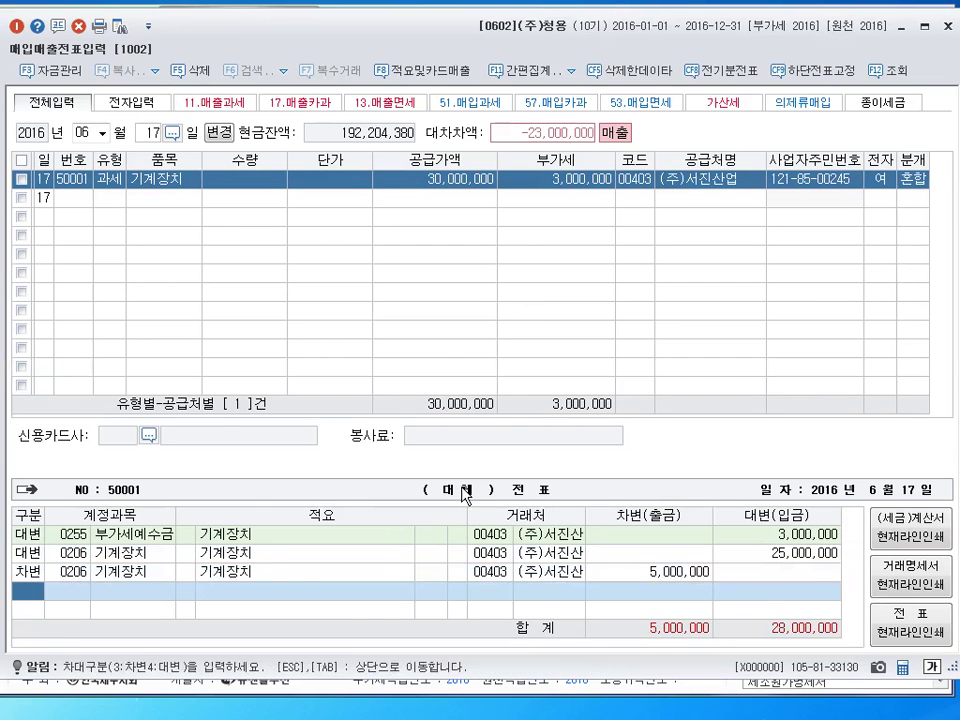
Review the 25,000,000 and 5,000,000 machinery lines against the 30,000,000 supply value
click(760, 553)
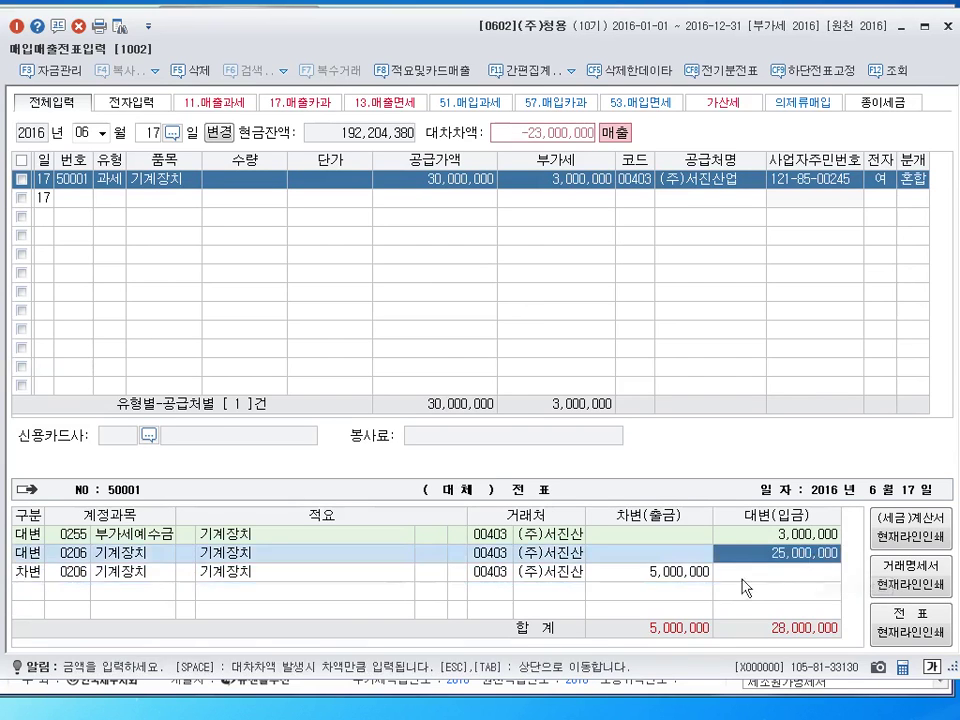
click(697, 573)
click(763, 553)
click(688, 575)
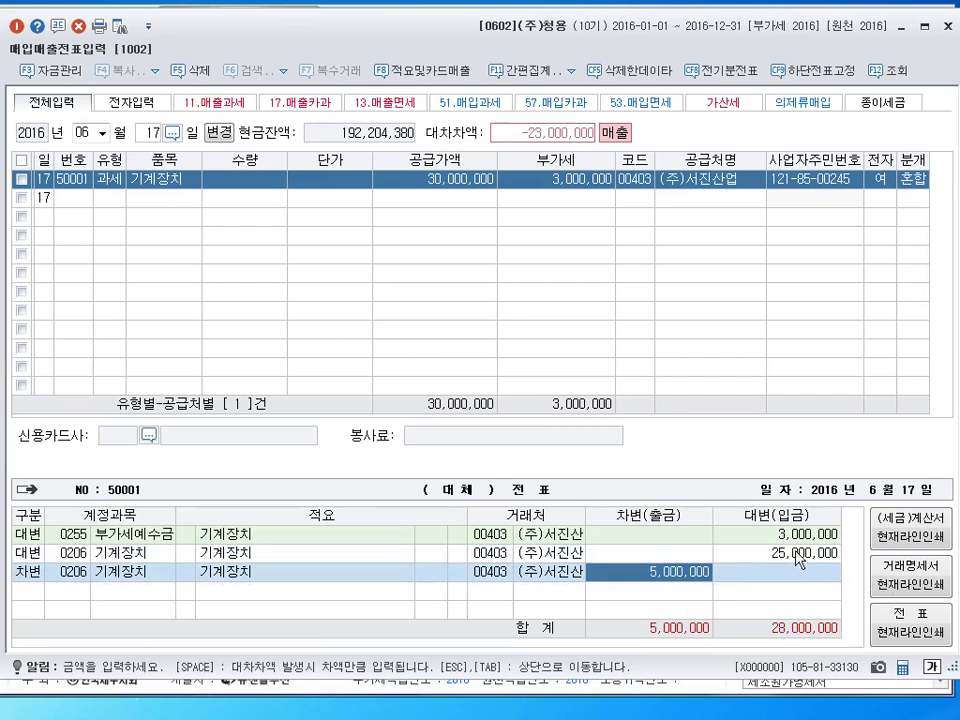
click(800, 556)
click(680, 576)
click(765, 557)
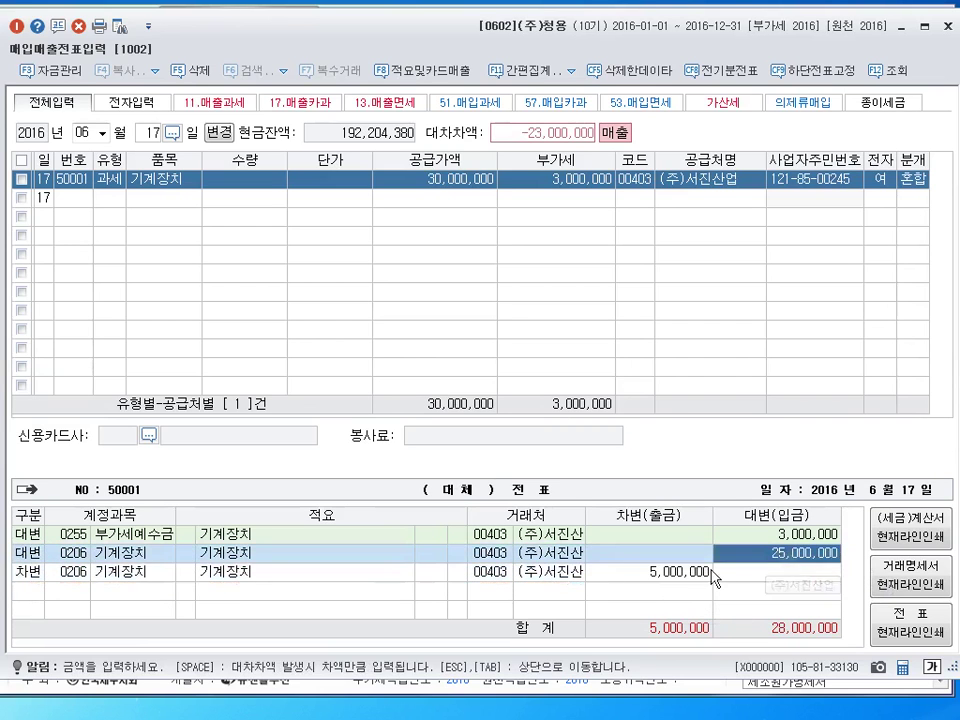
click(702, 574)
click(782, 551)
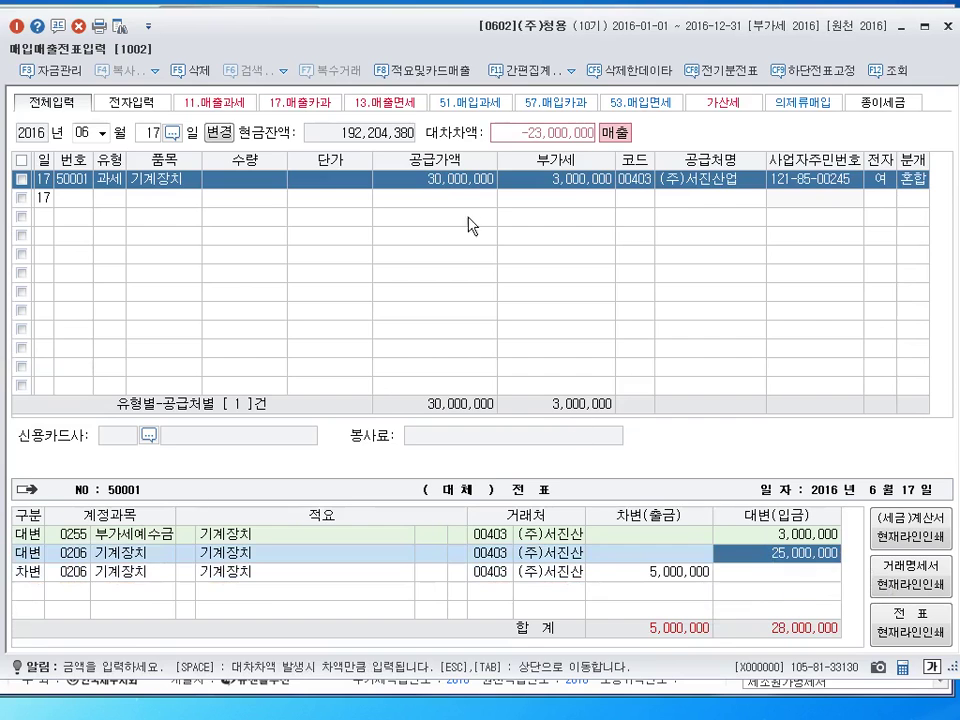
key(Escape)
click(455, 183)
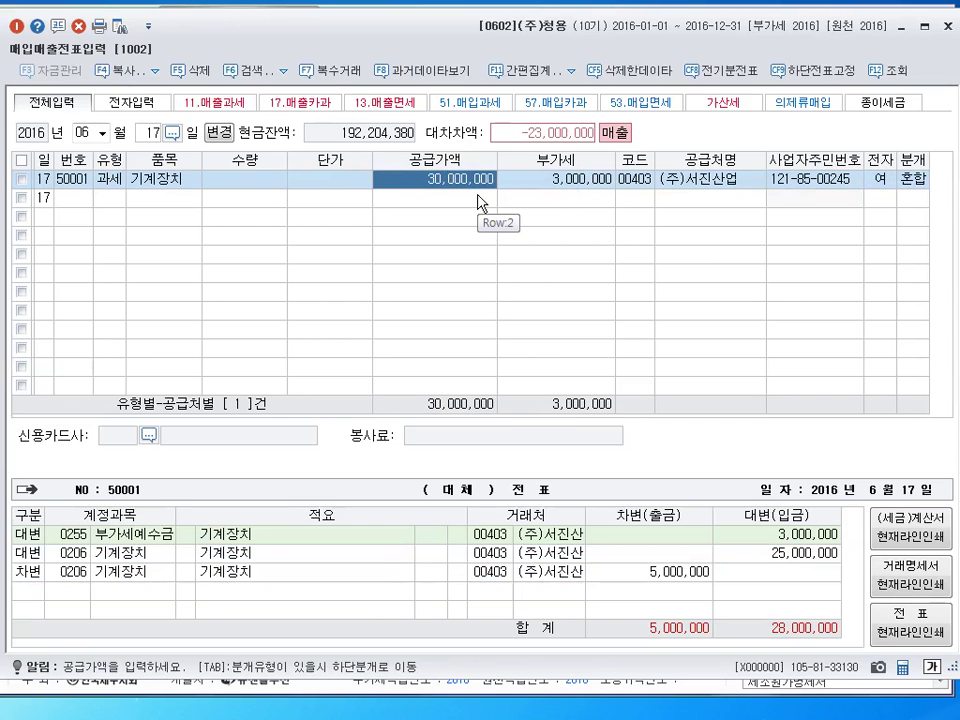
Add a 33,000,000 debit to 0120 미수금 and a 0914 credit for 10,000,000, then close the screen
click(34, 592)
text(3)
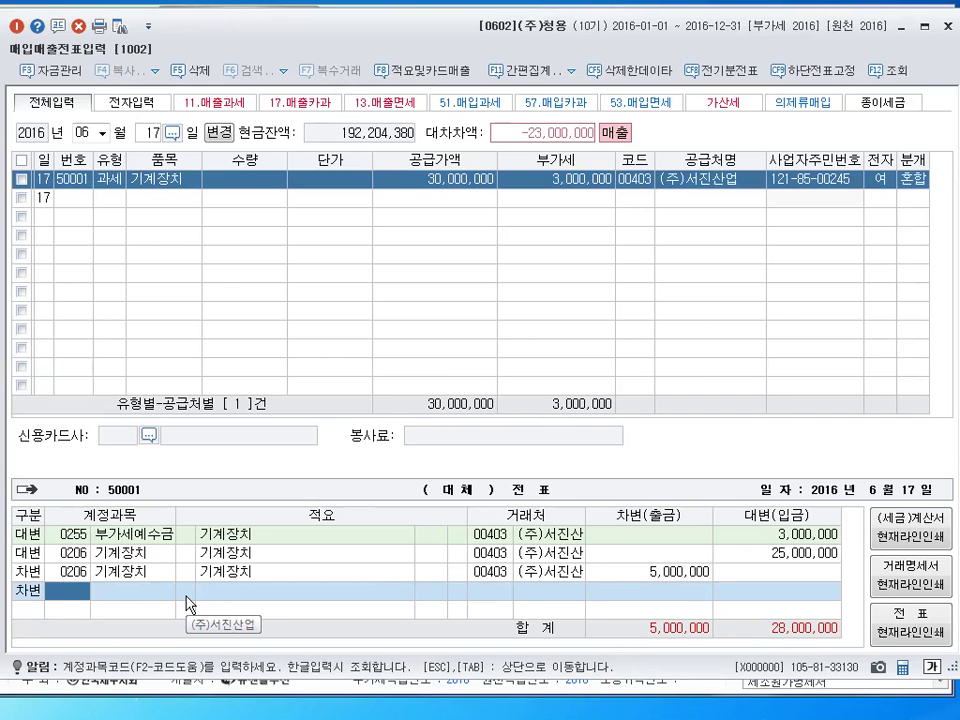
text(120)
key(Return)
key(Return)
key(Return)
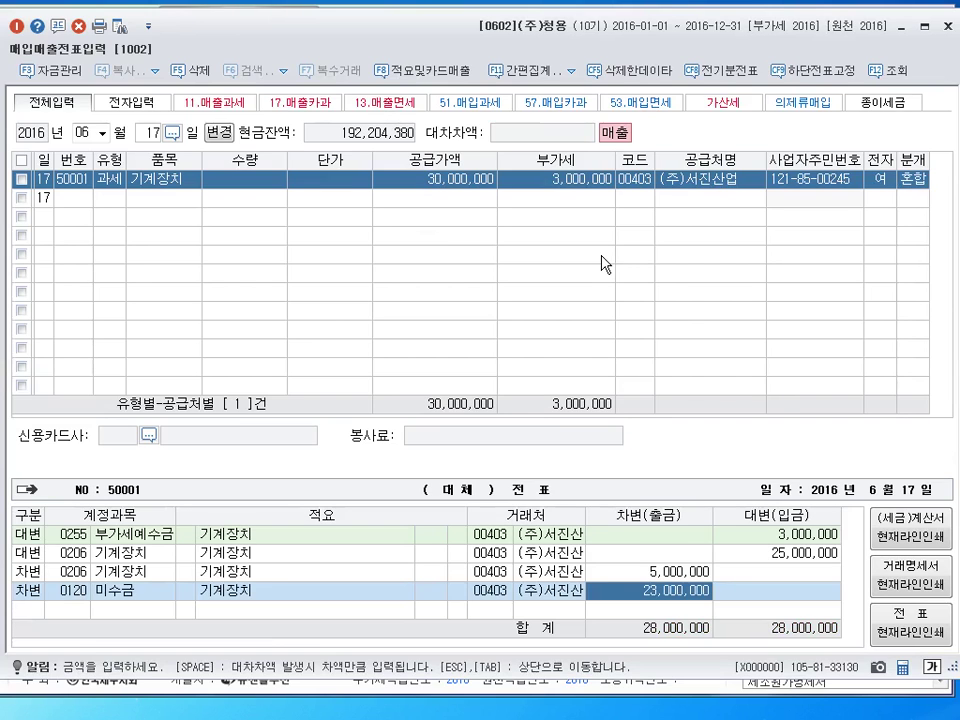
text(33000000)
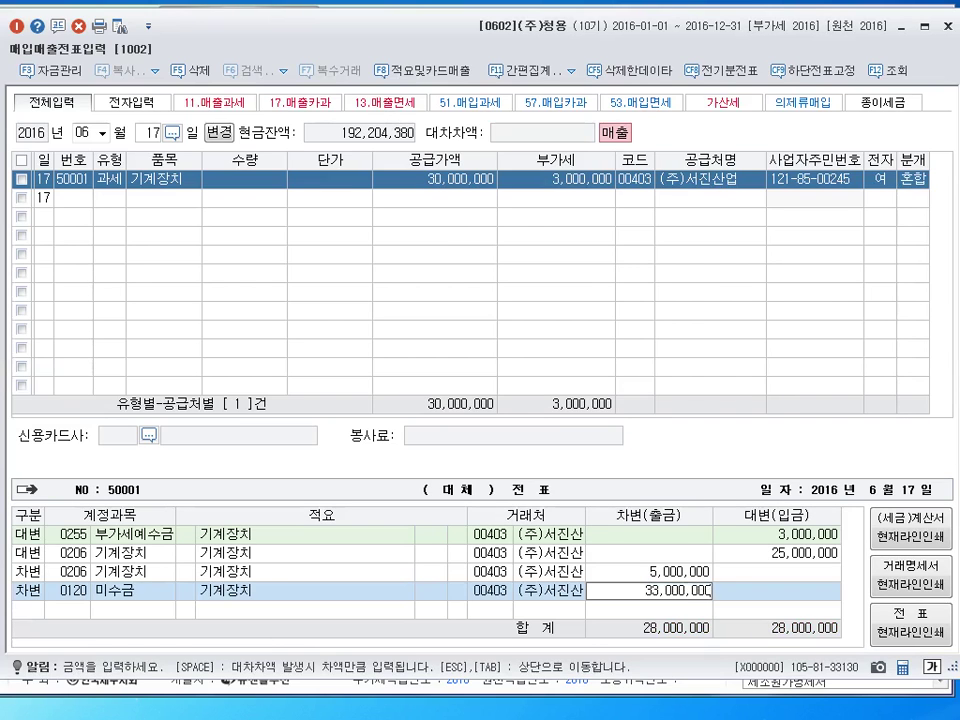
key(Return)
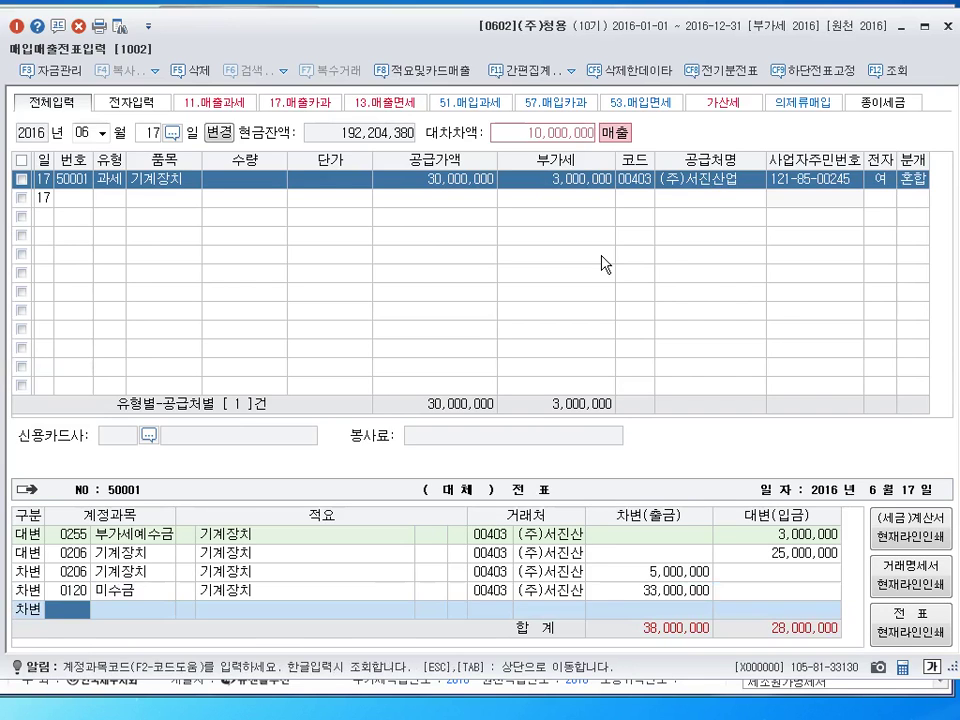
key(Left)
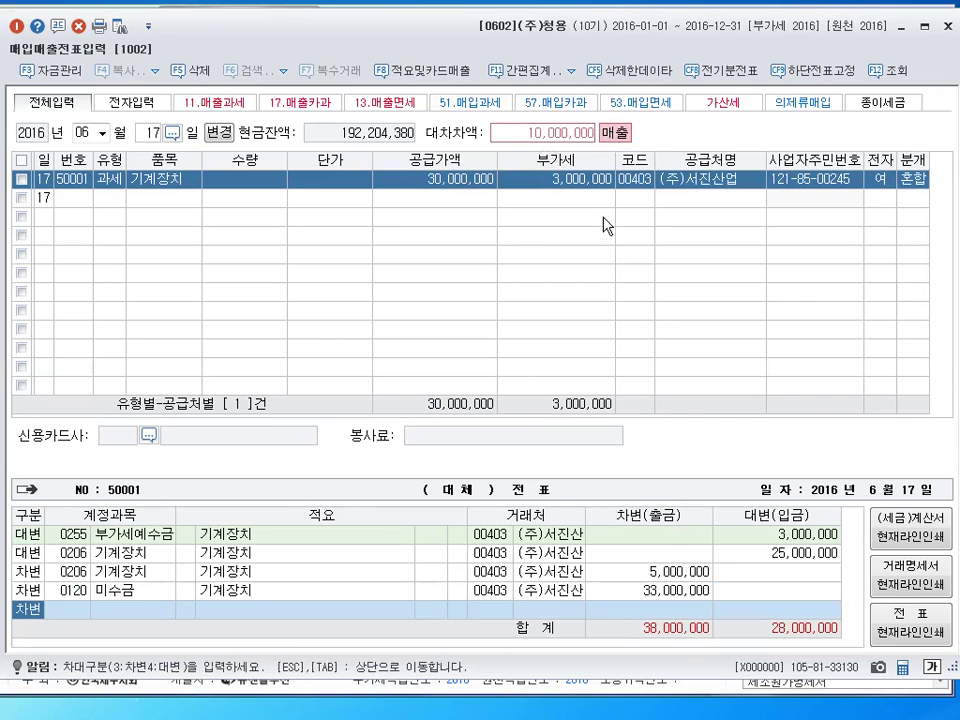
text(4)
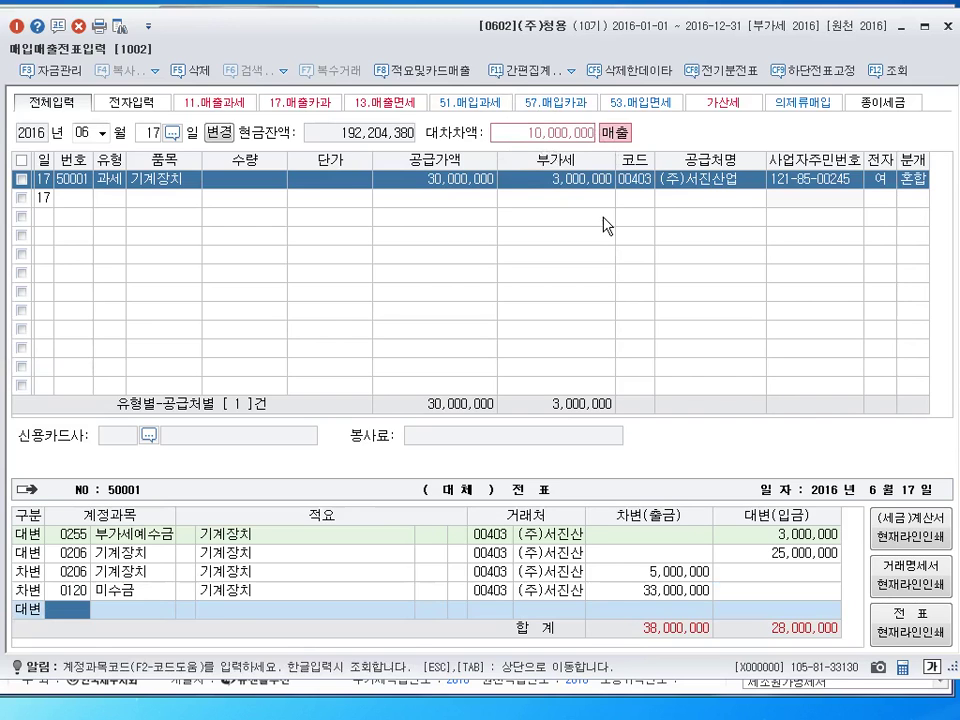
text(0914)
key(Return)
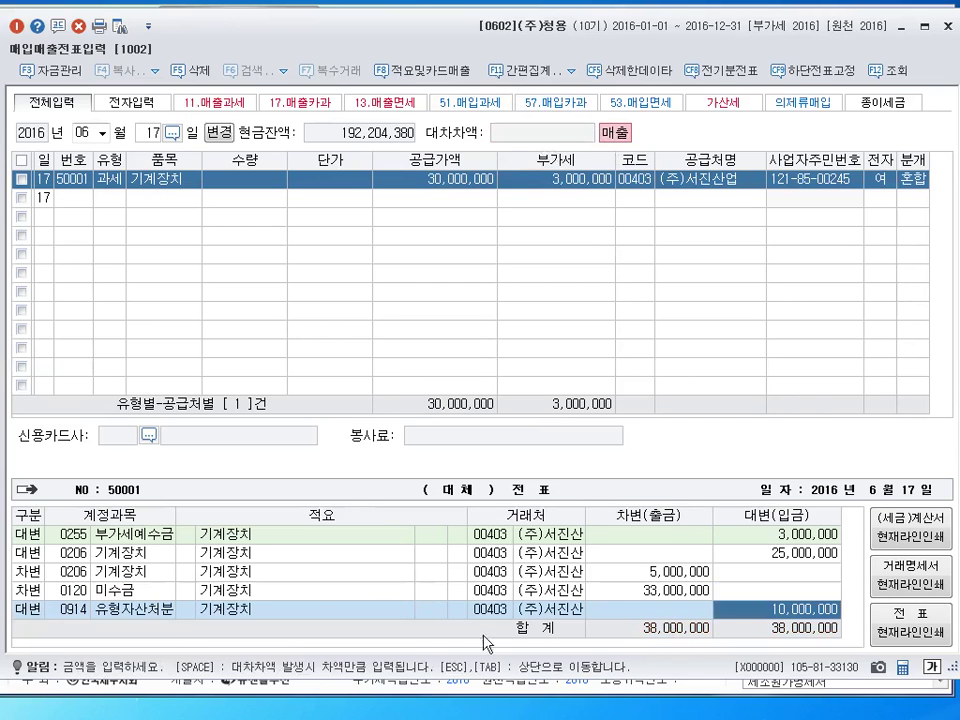
drag(176, 515, 196, 515)
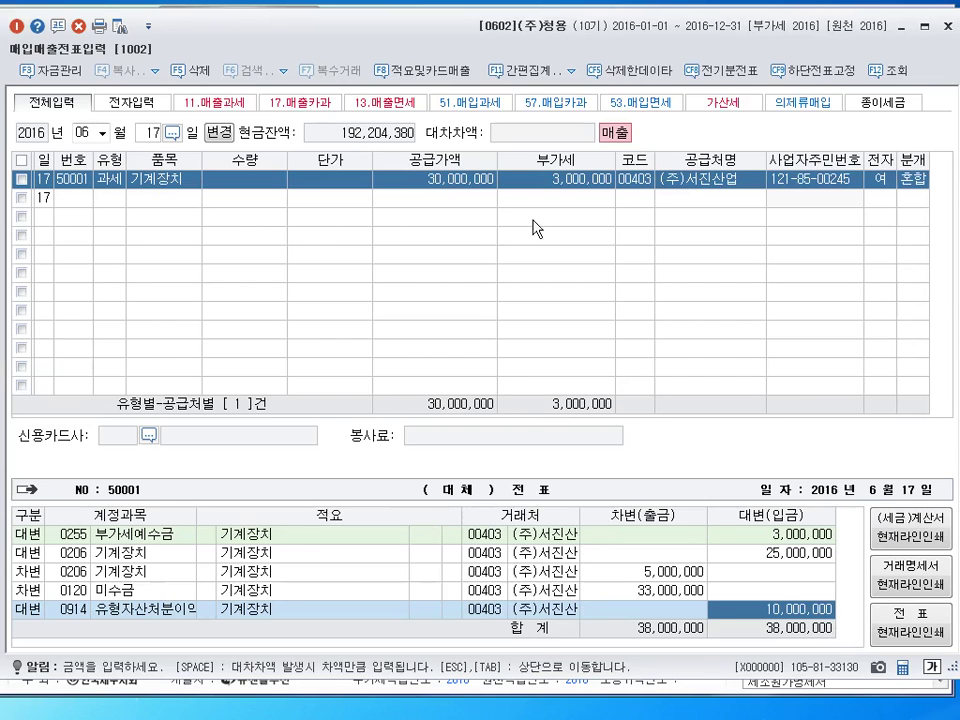
click(947, 27)
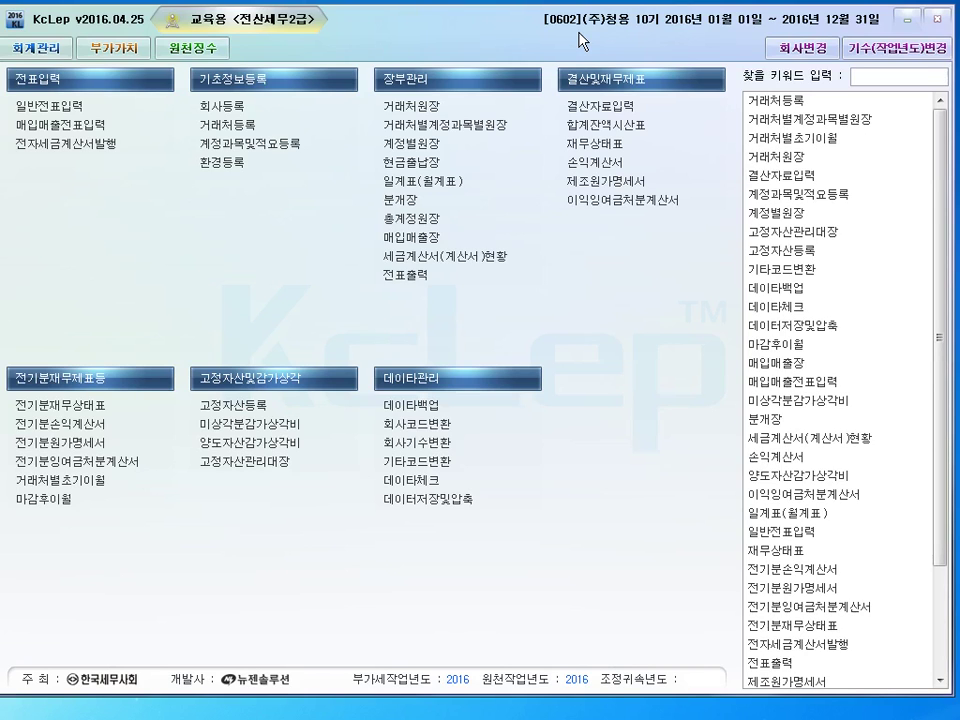
Open the 의제매입세액공제신고서 form from the 부가가치 menus
click(116, 48)
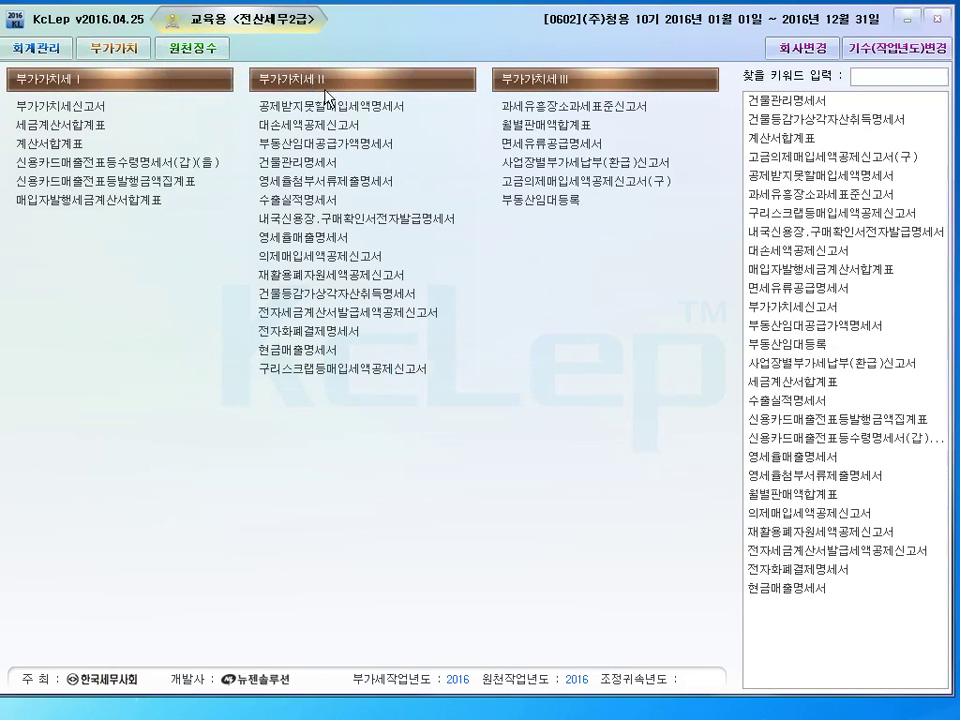
click(325, 258)
click(323, 258)
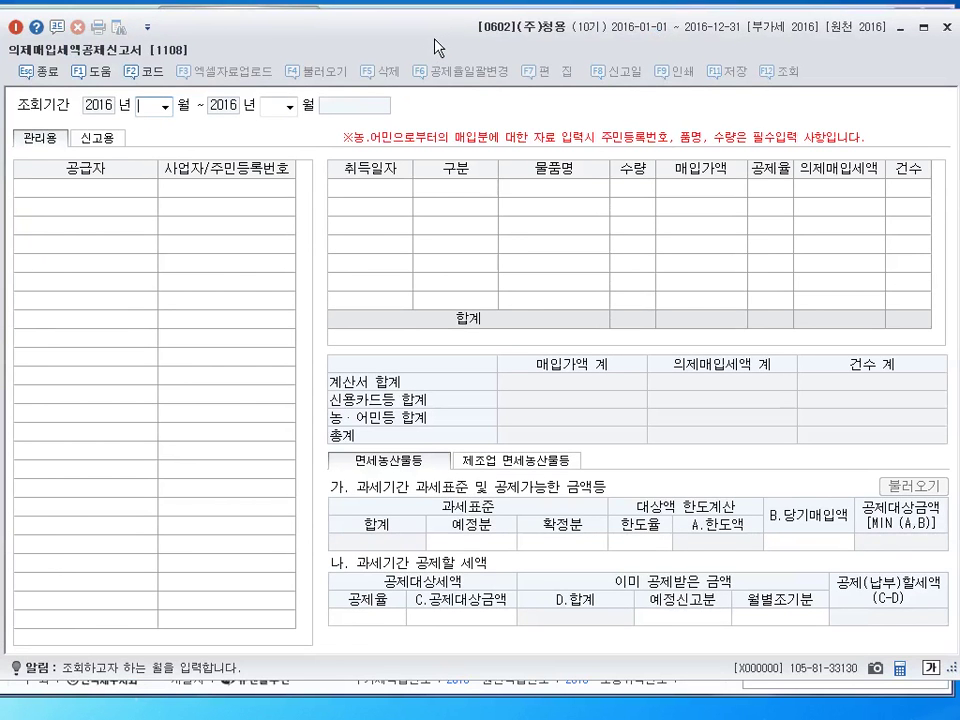
Set the query period to months 10 through 12 (2기 확정, October–December 2016)
text(10)
key(Return)
text(12)
key(Return)
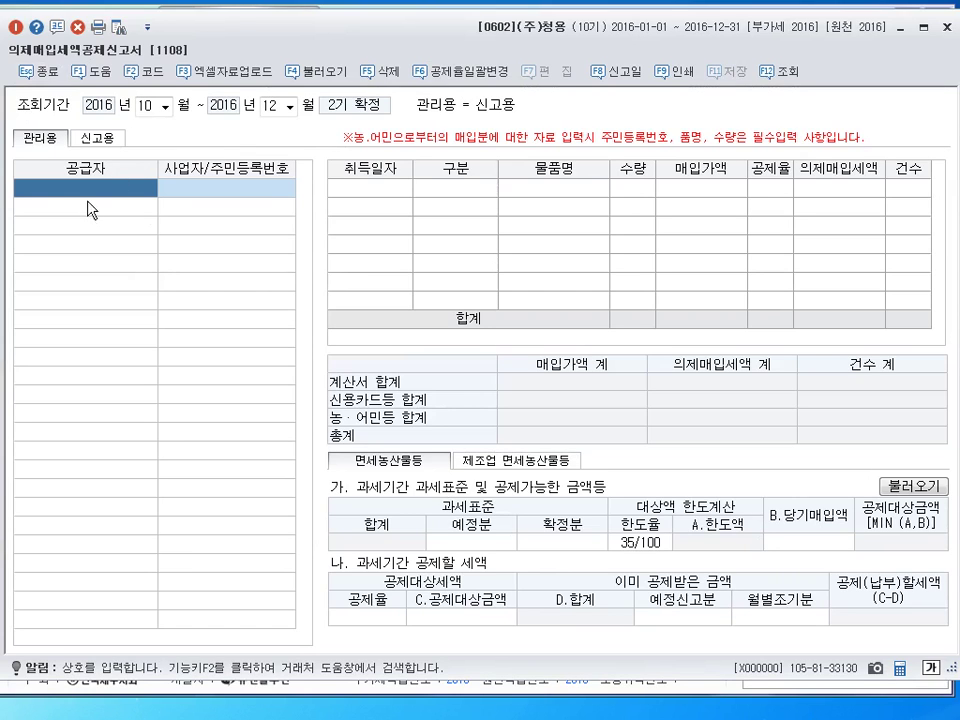
Enter supplier (주)세미 with date 2016-10-31, purchase type 계산서 and item 야채
key(F2)
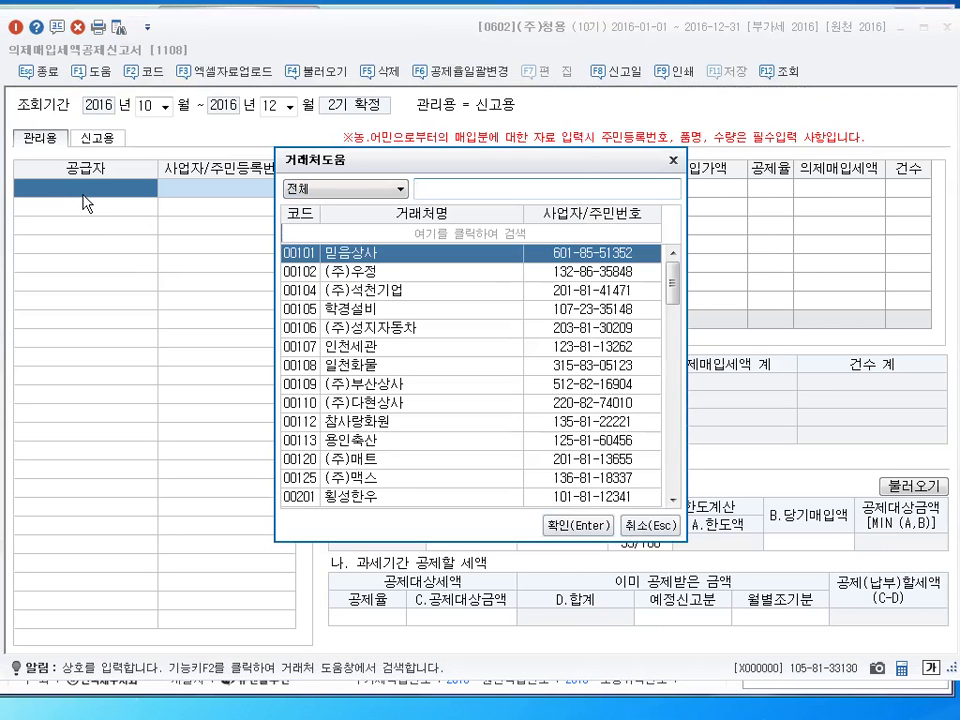
text(세미)
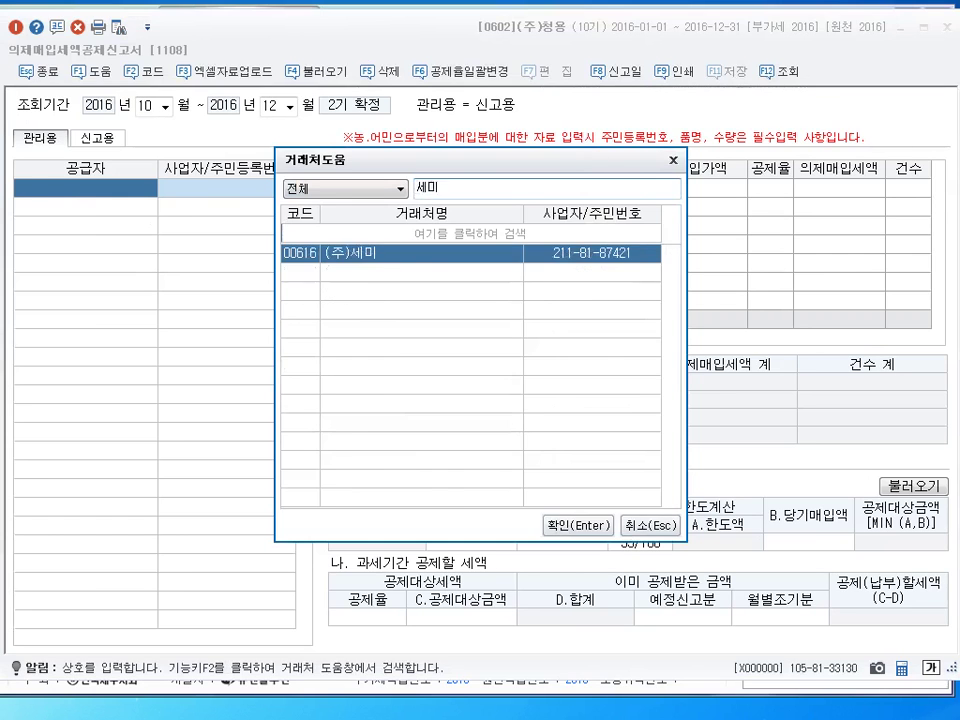
key(Return)
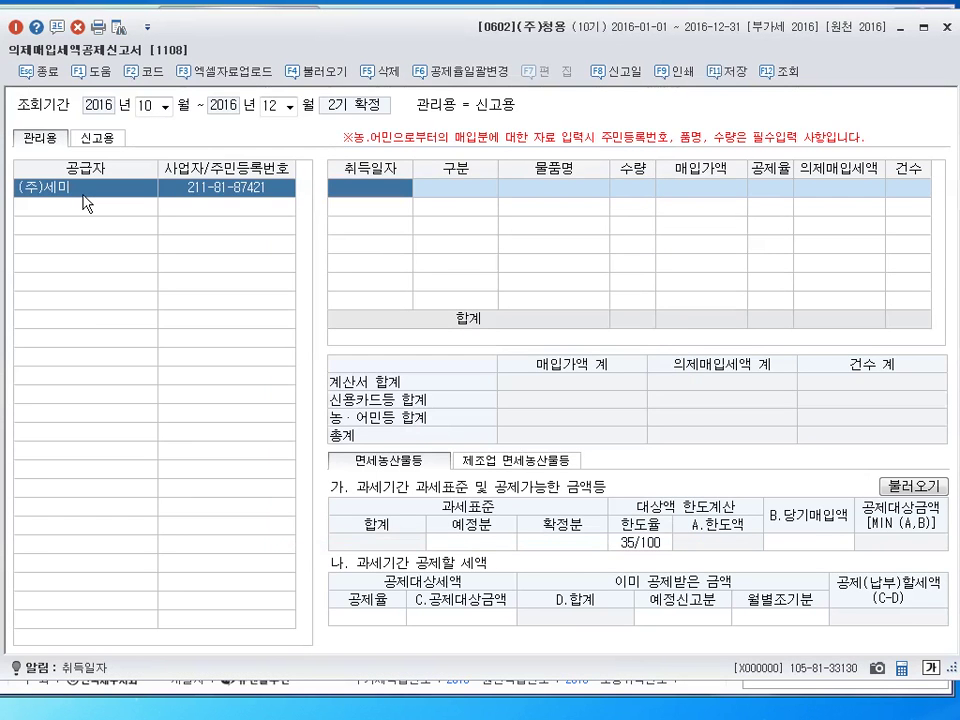
text(2016-10-3)
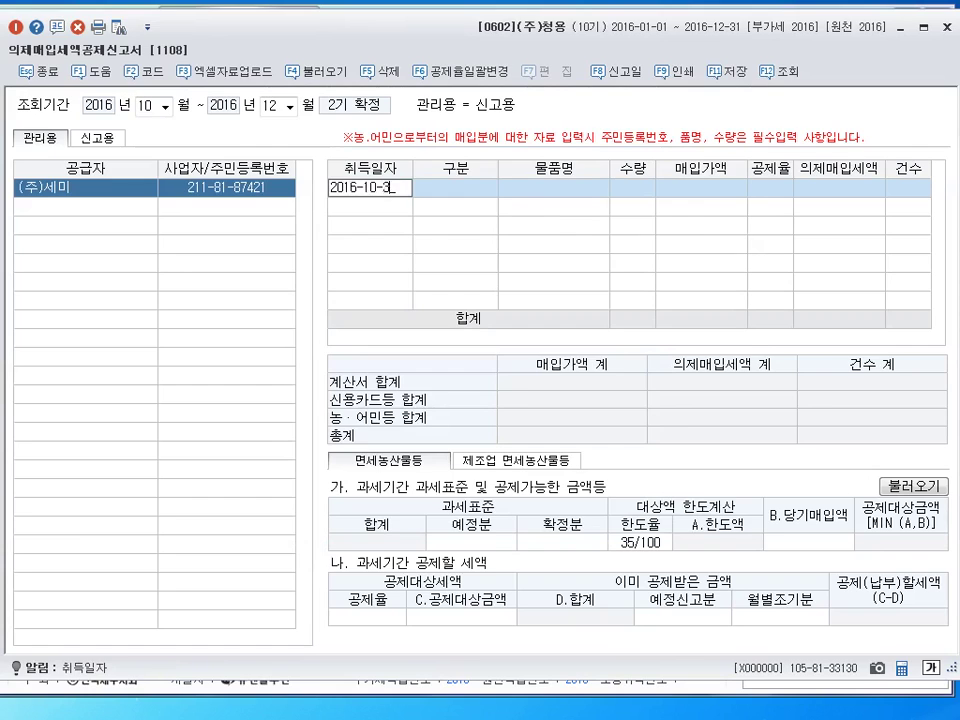
text(1)
key(Return)
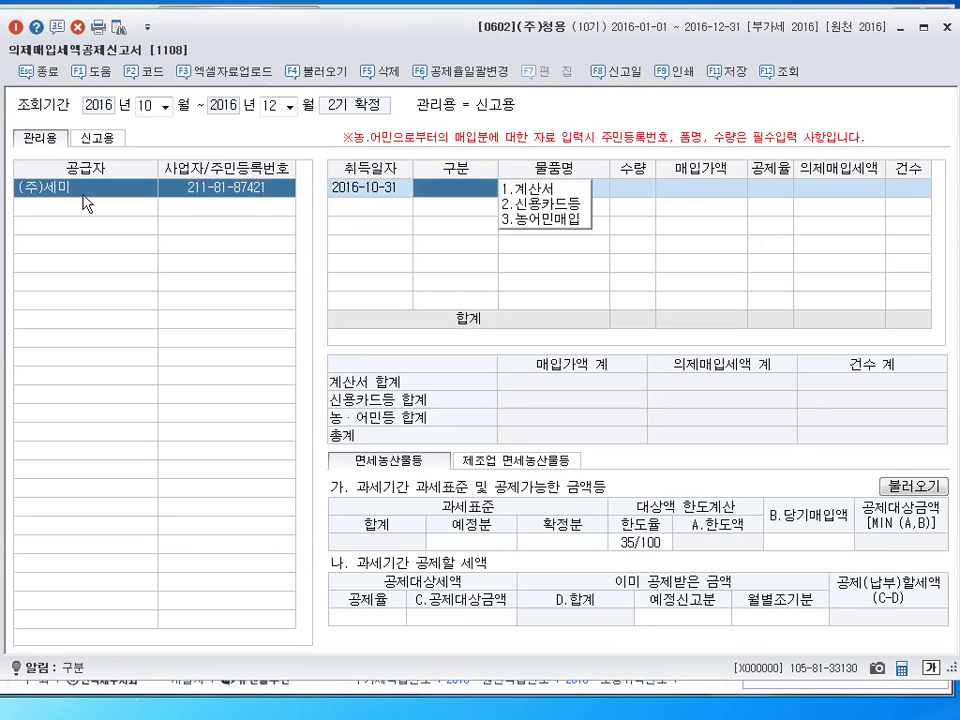
key(1)
key(Return)
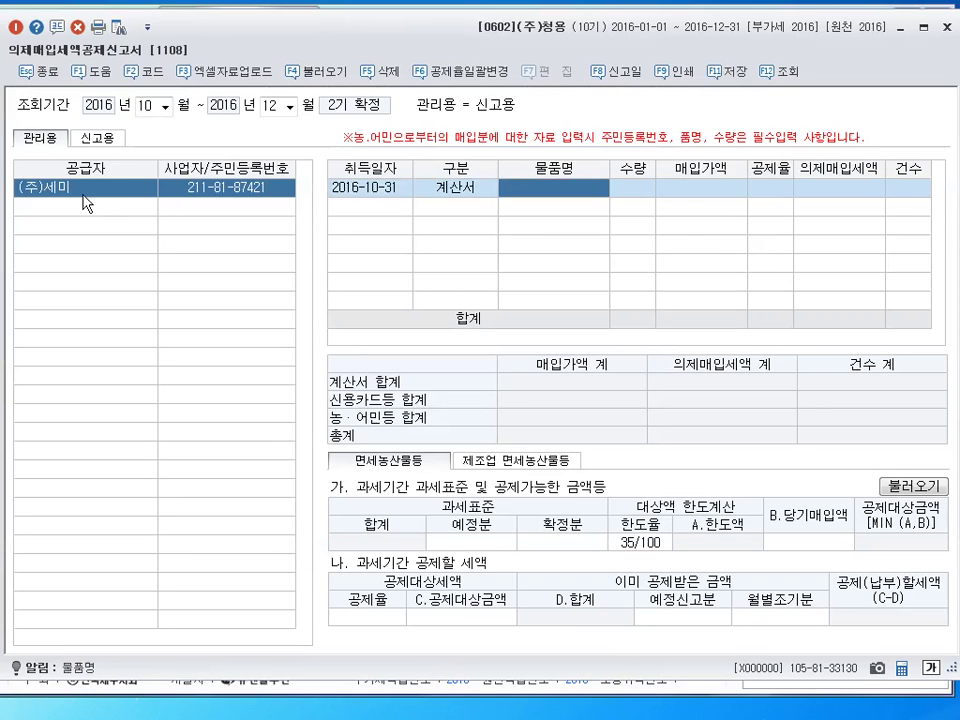
text(야채)
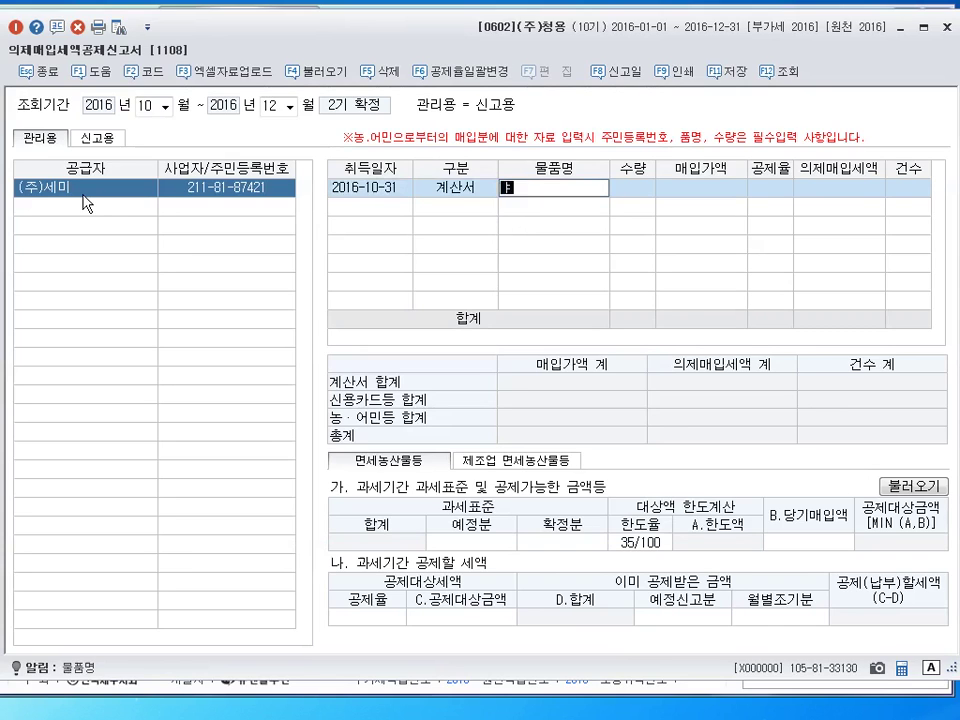
key(Return)
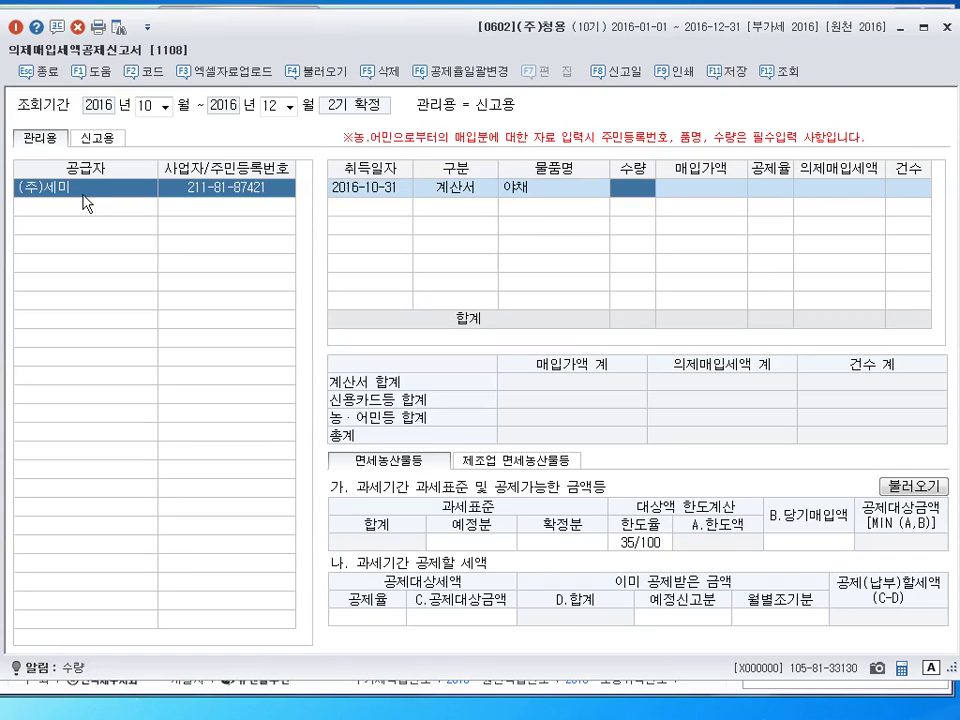
Complete the line with quantity 1, amount 30,000,000 and deduction rate 6/106
text(1)
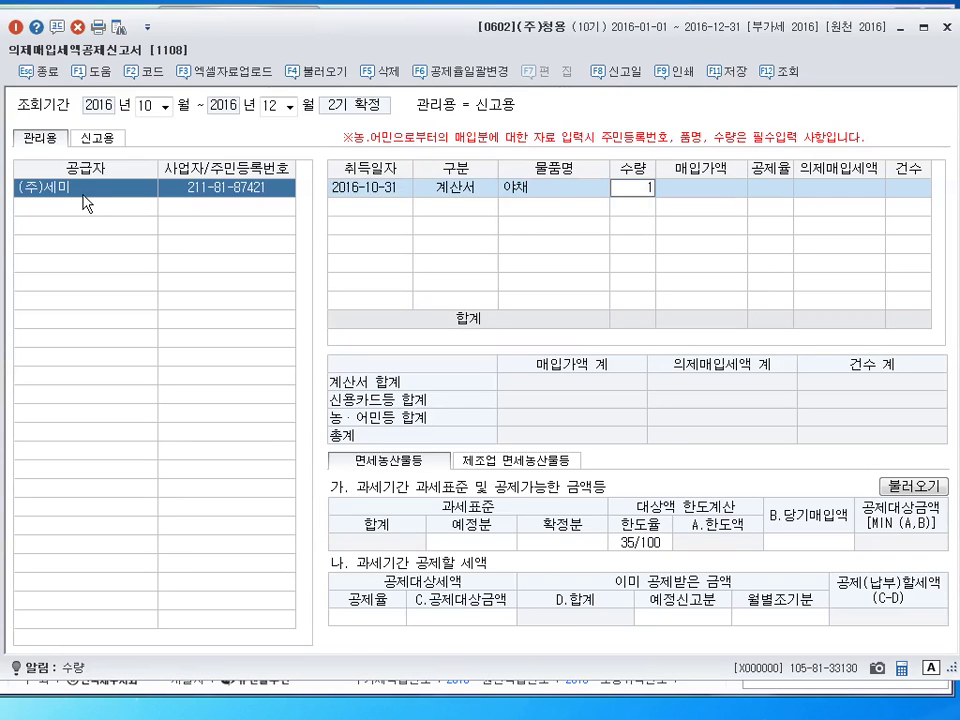
key(Return)
text(30000000)
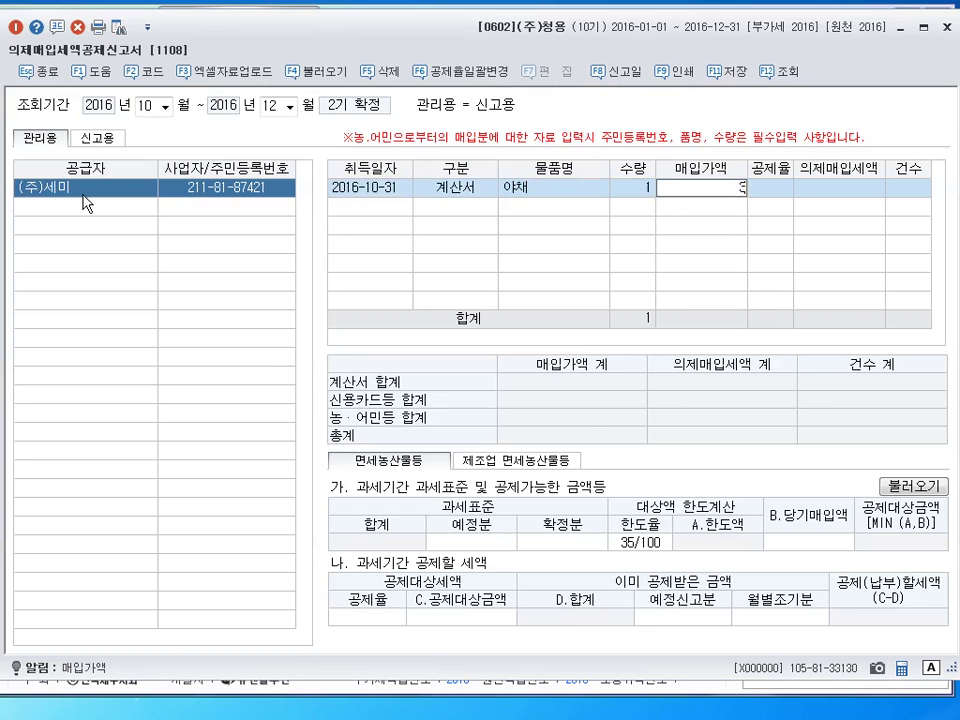
key(Return)
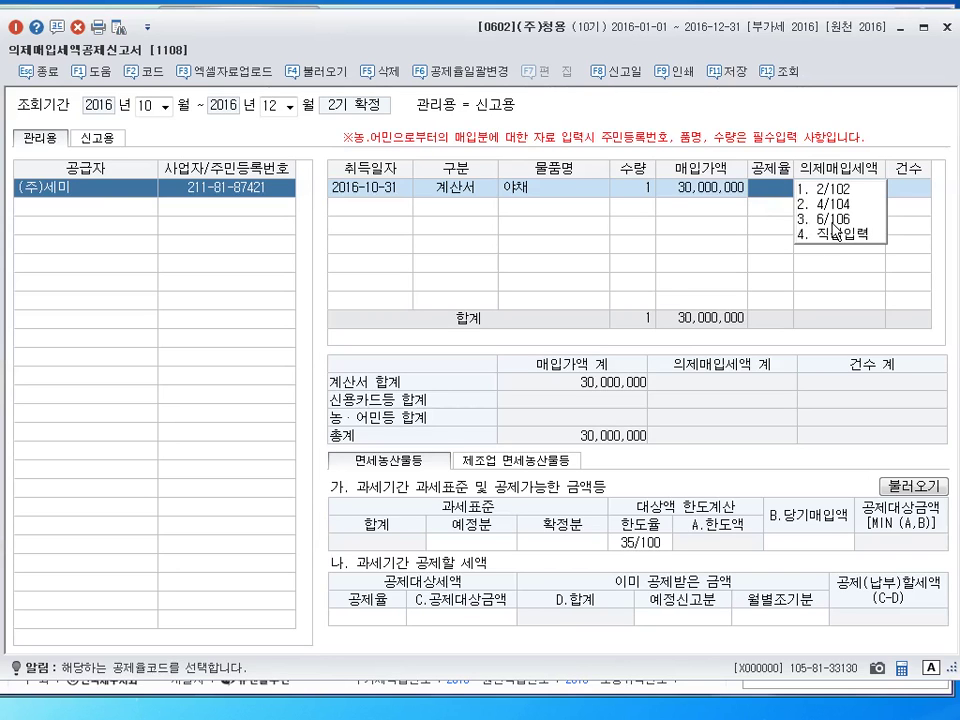
click(833, 220)
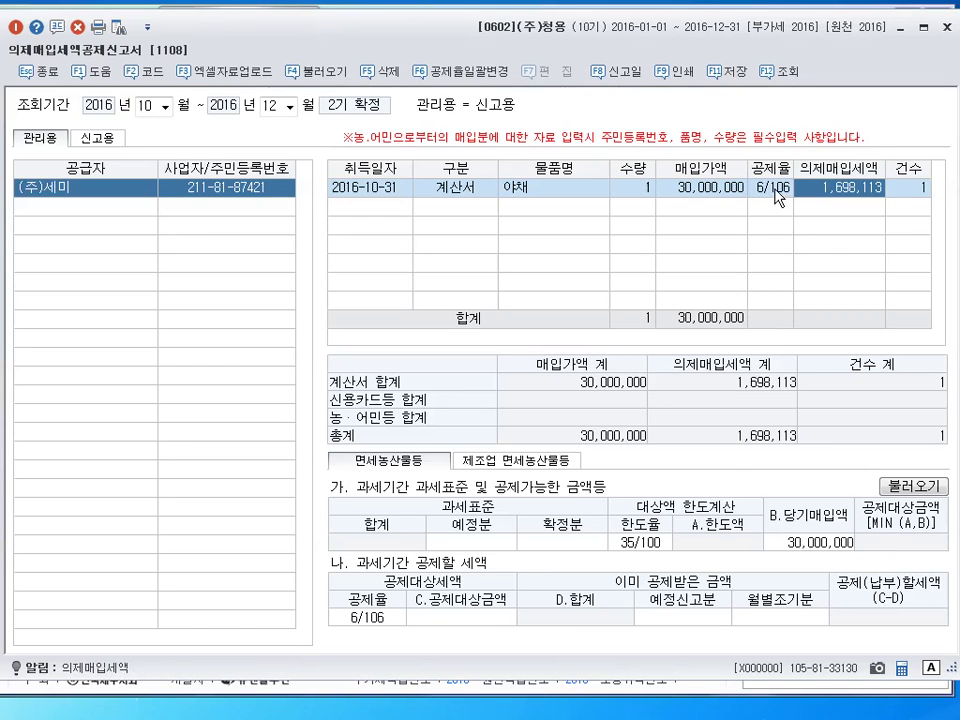
click(778, 190)
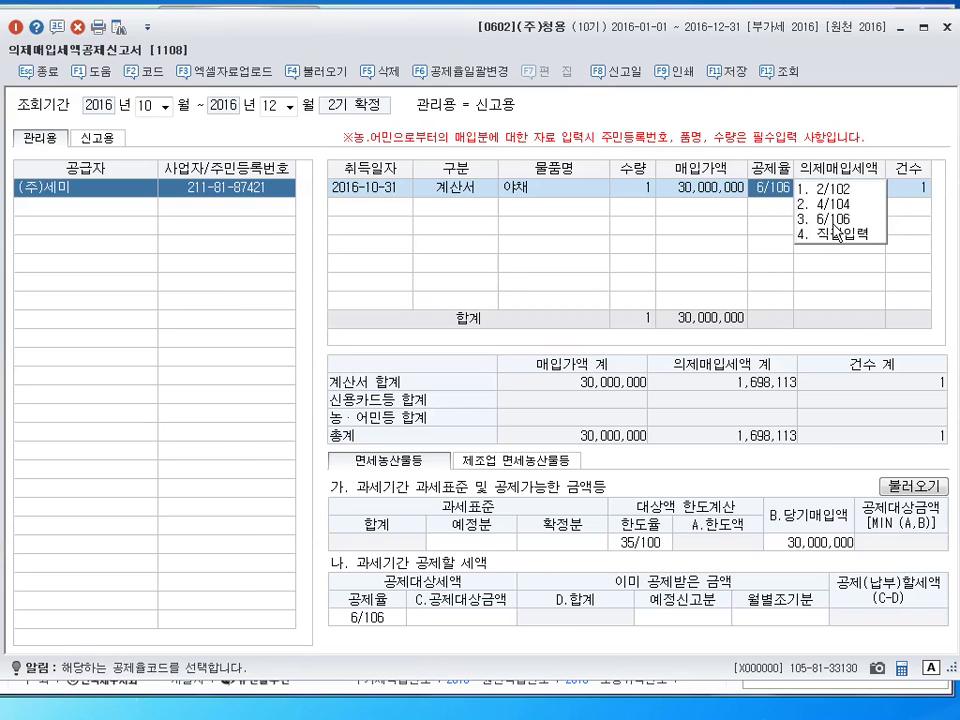
click(833, 220)
key(Return)
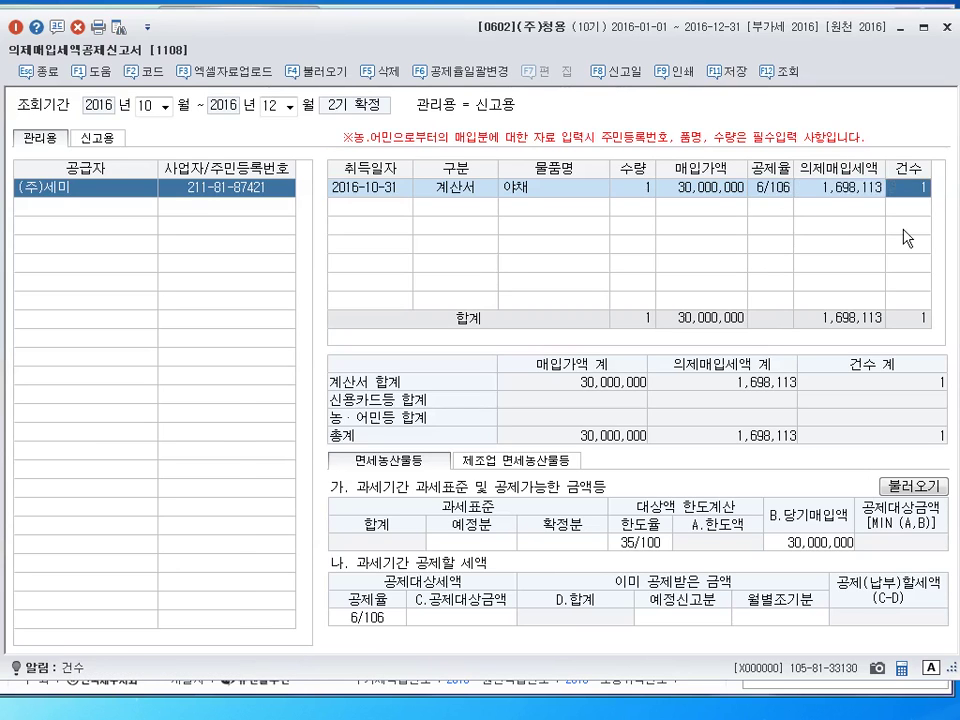
key(Return)
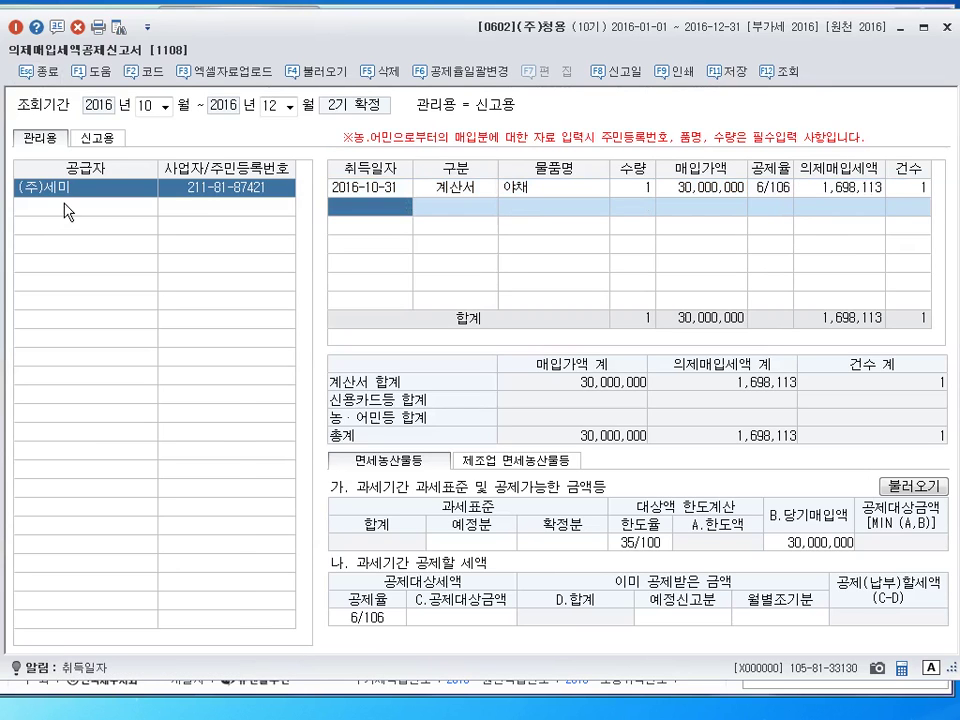
click(68, 210)
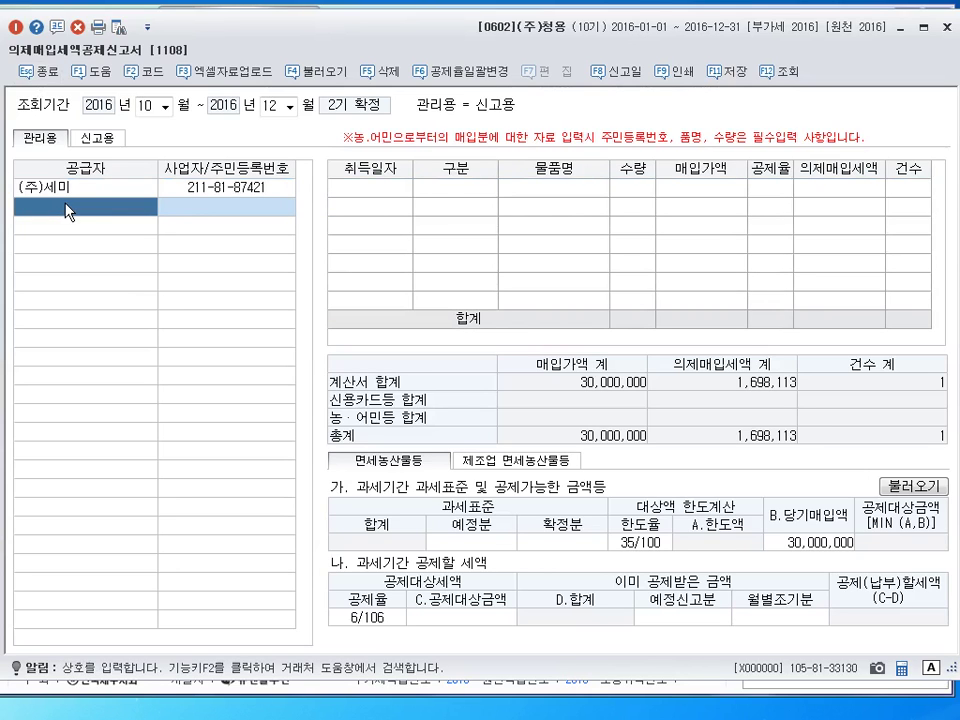
Add supplier (주)진우 with date 2016-11-24 and purchase type 신용카드등
key(F2)
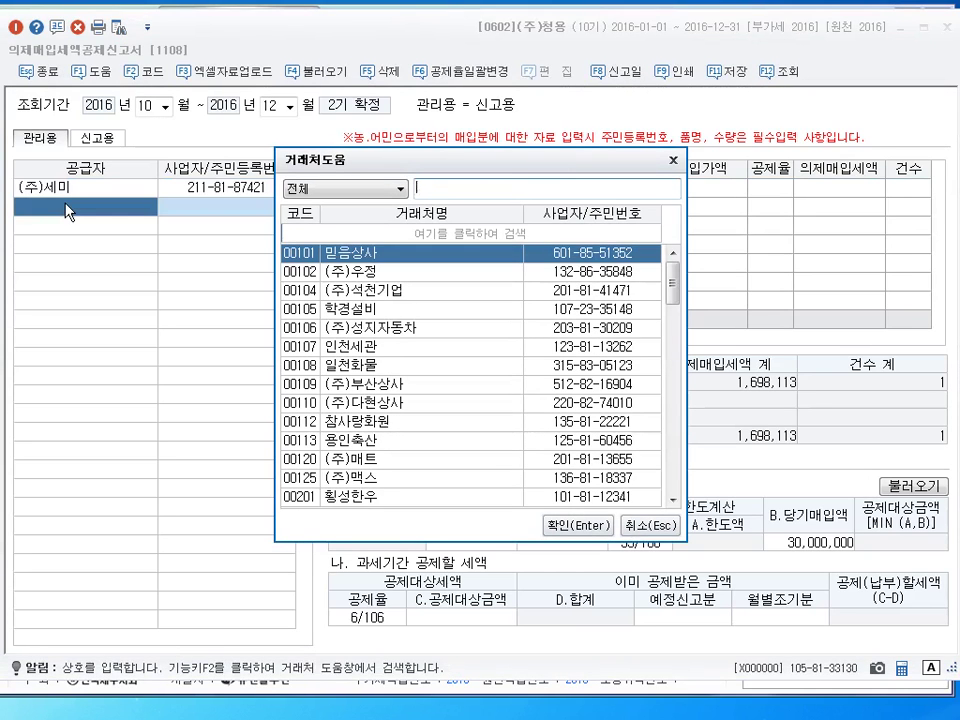
text(ㅈ;ㄴㅇ)
key(BackSpace)
key(BackSpace)
key(BackSpace)
key(BackSpace)
text(진우)
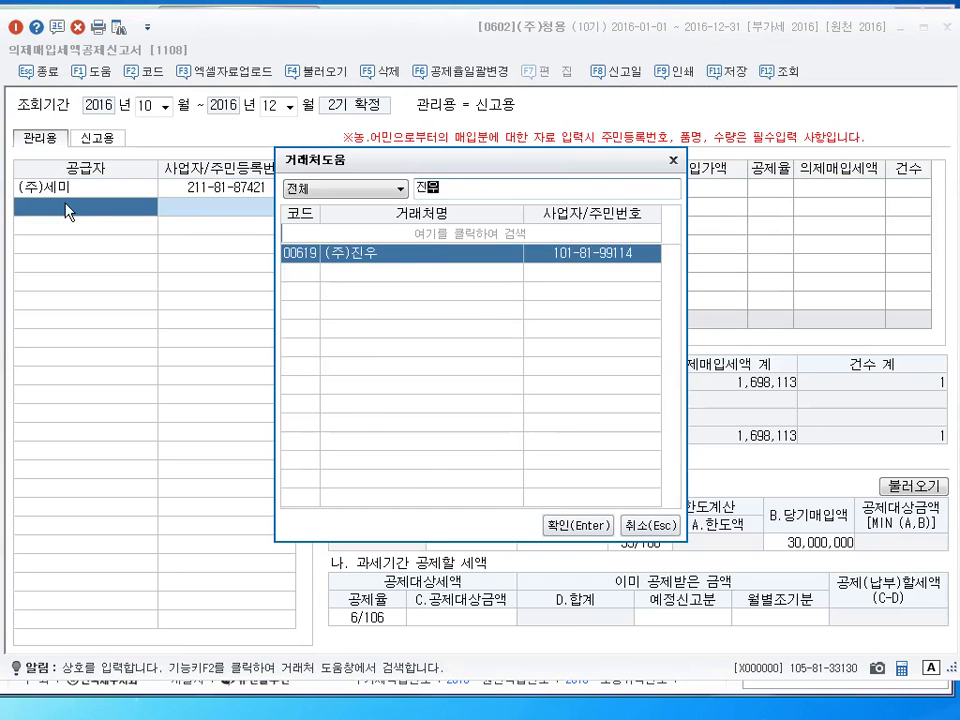
key(Return)
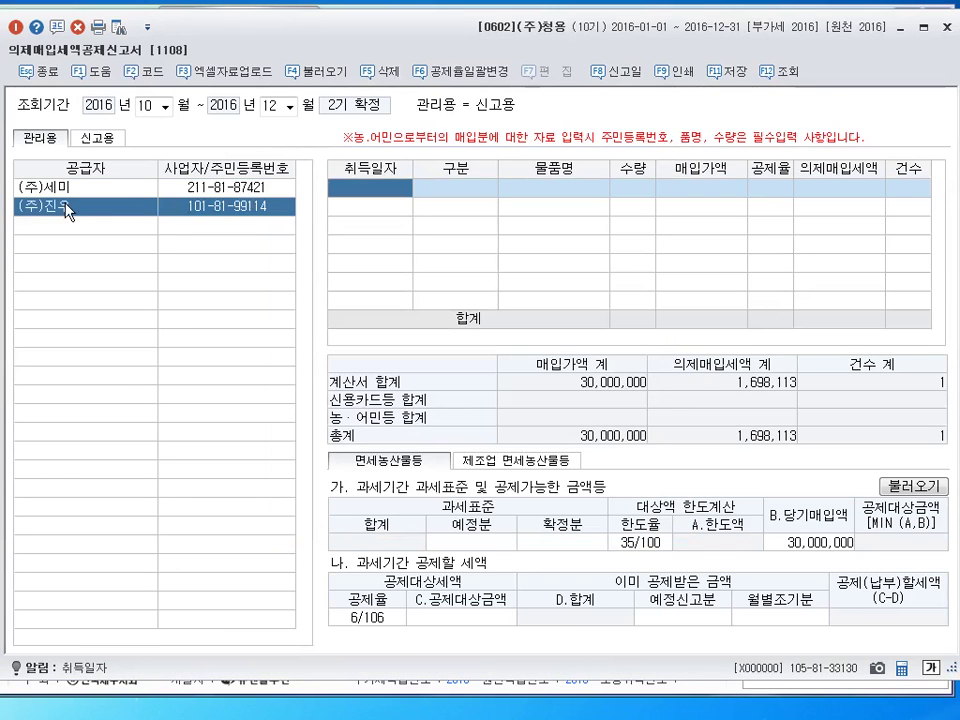
text(1124)
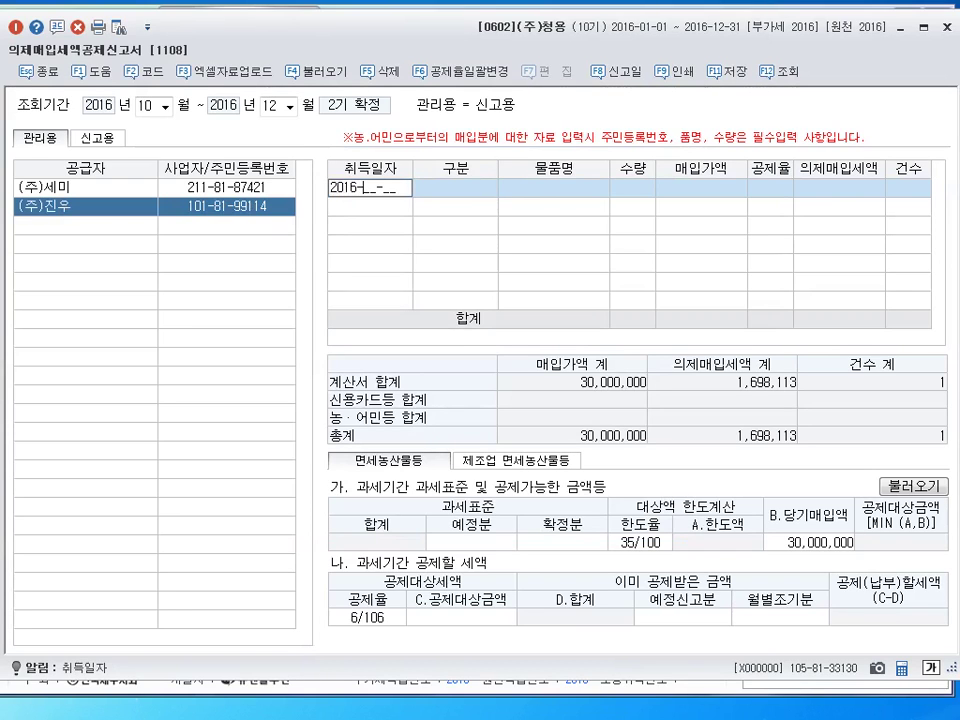
key(Return)
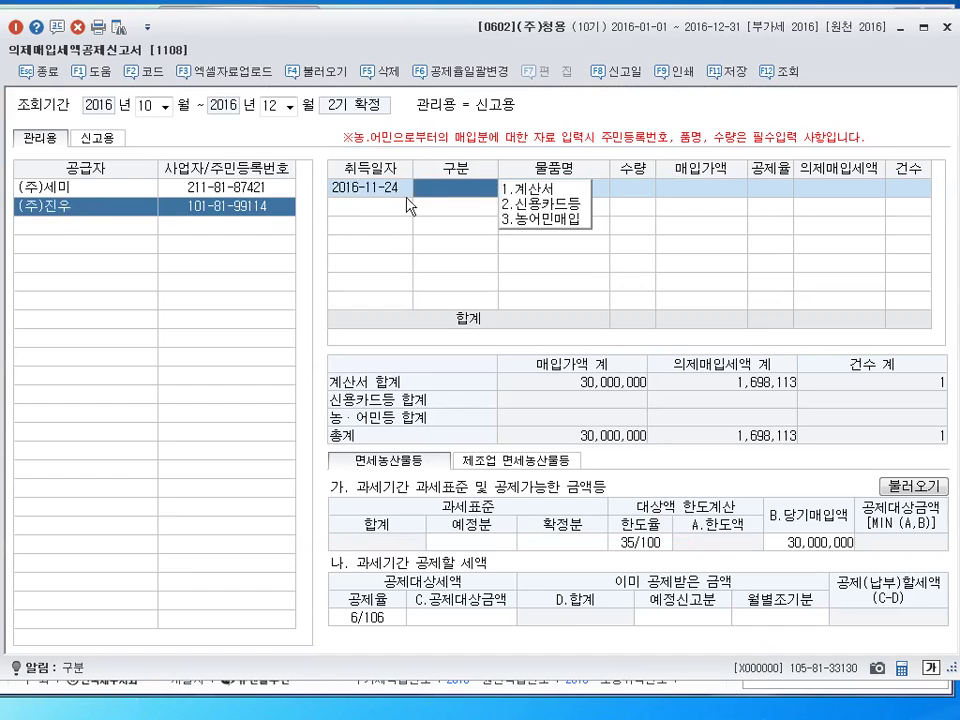
click(545, 204)
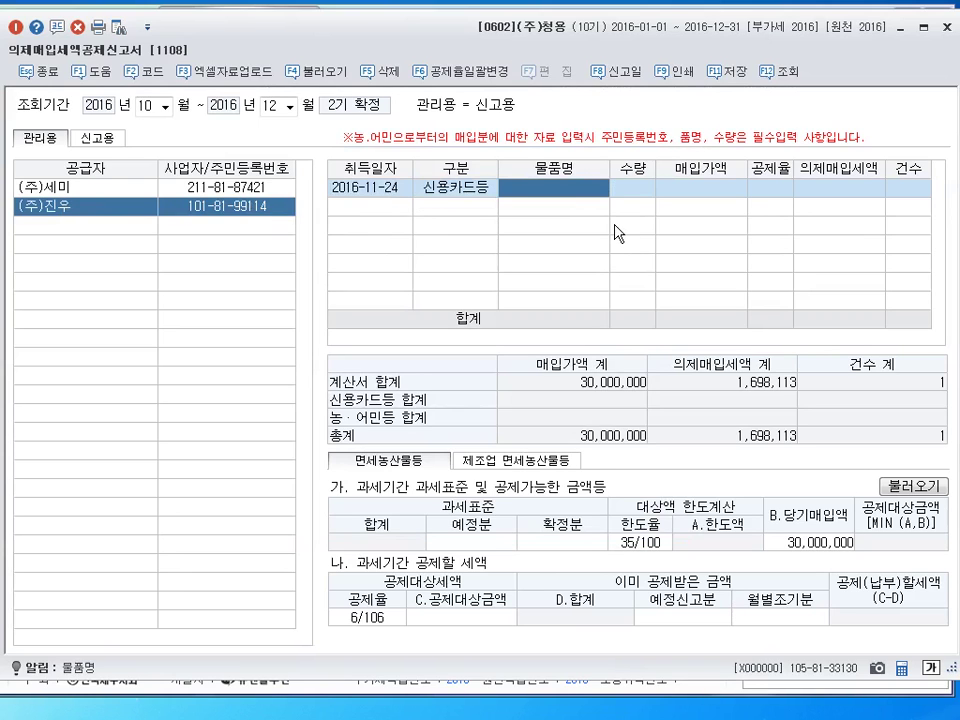
Complete the line with item 정육, quantity 1, amount 80,000,000 at rate 6/106
text(정육)
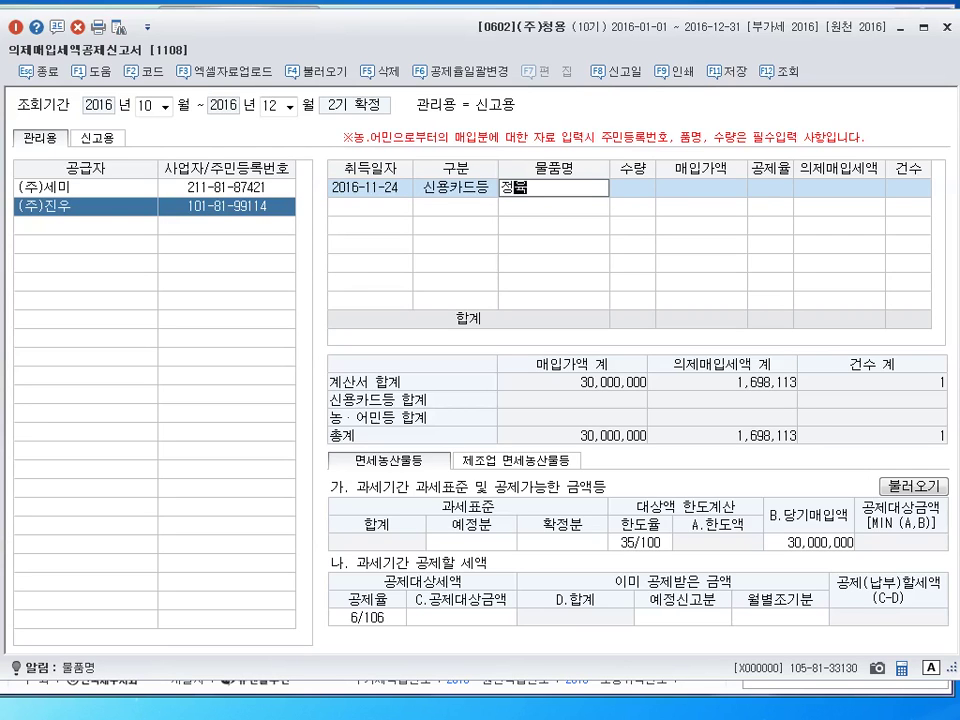
key(Return)
text(1)
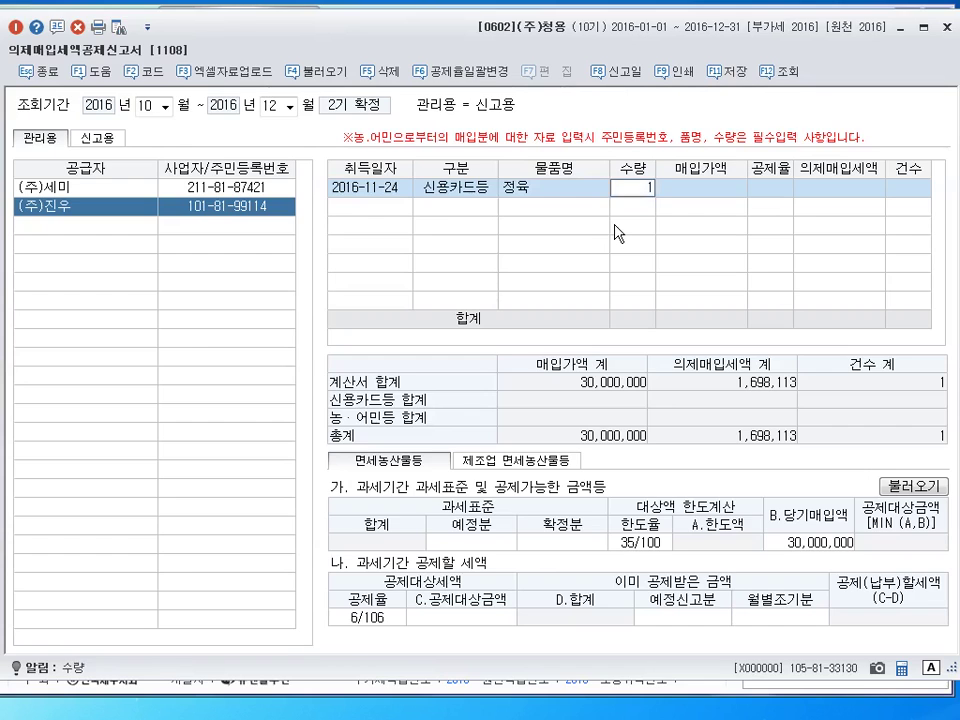
key(Return)
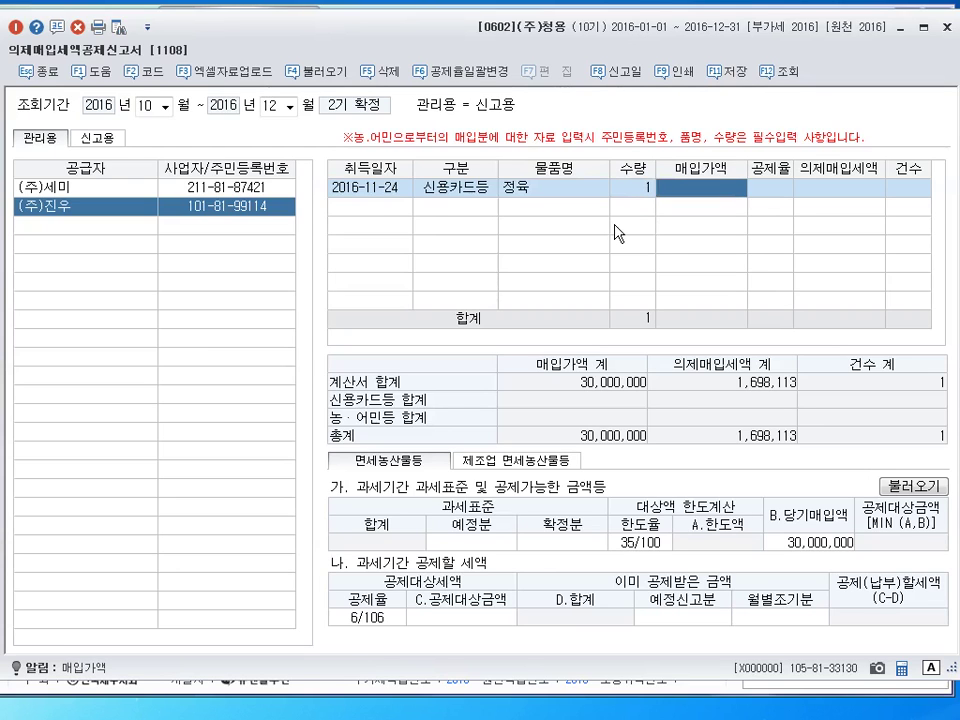
text(80000000)
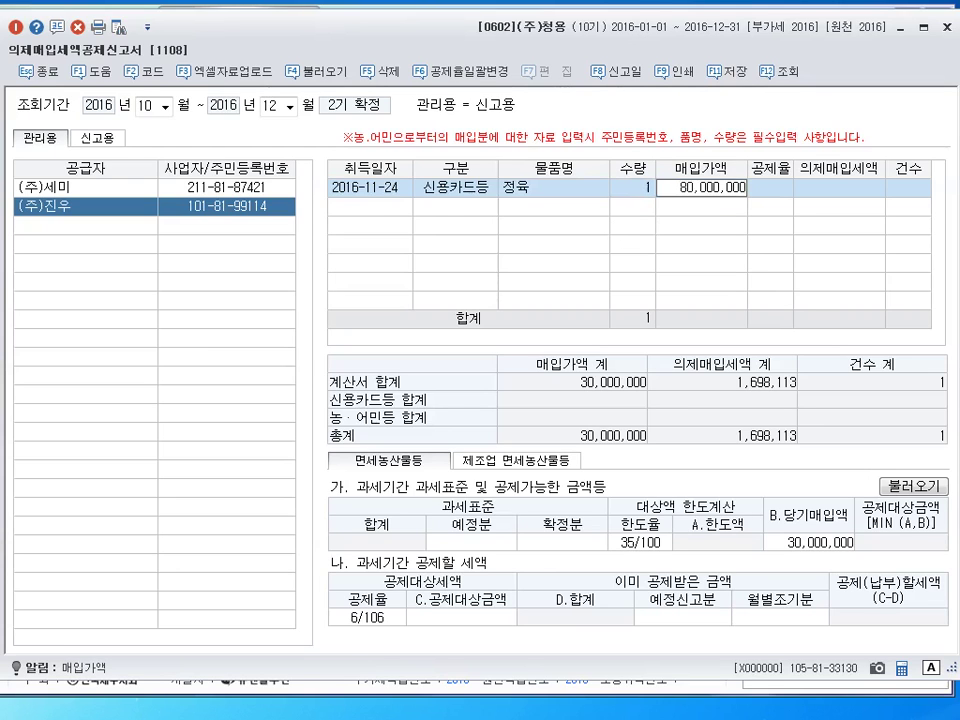
key(Return)
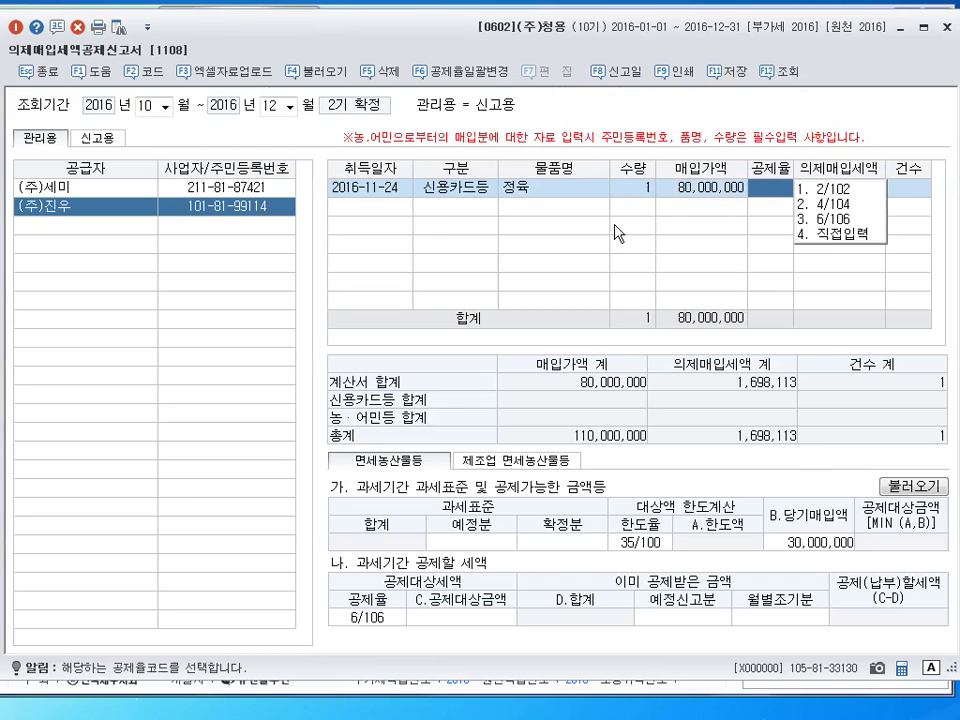
click(831, 221)
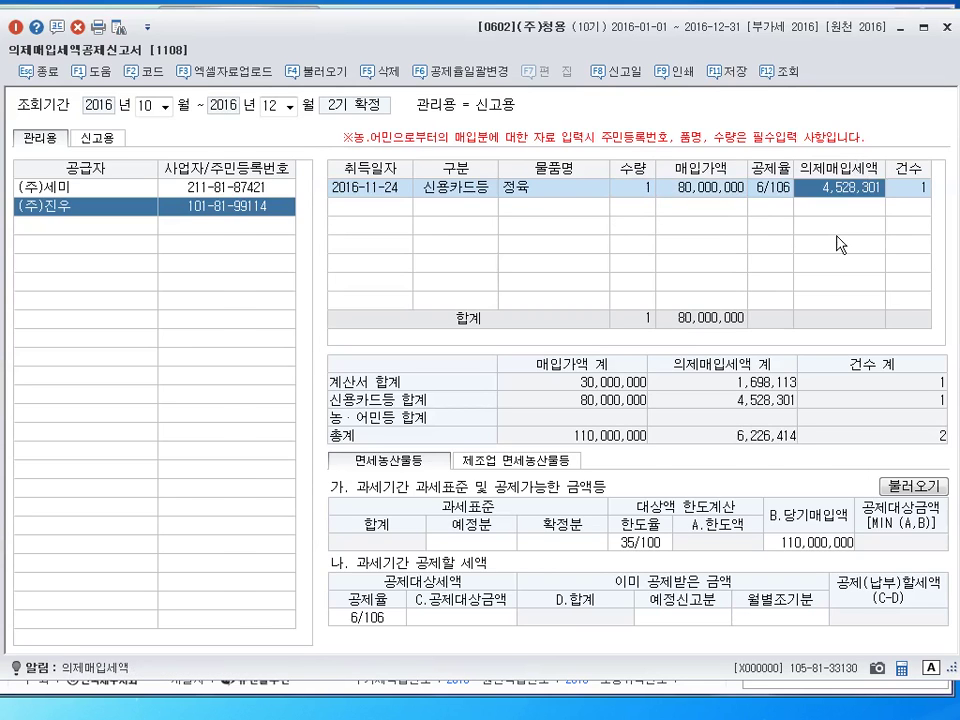
key(Return)
key(Return)
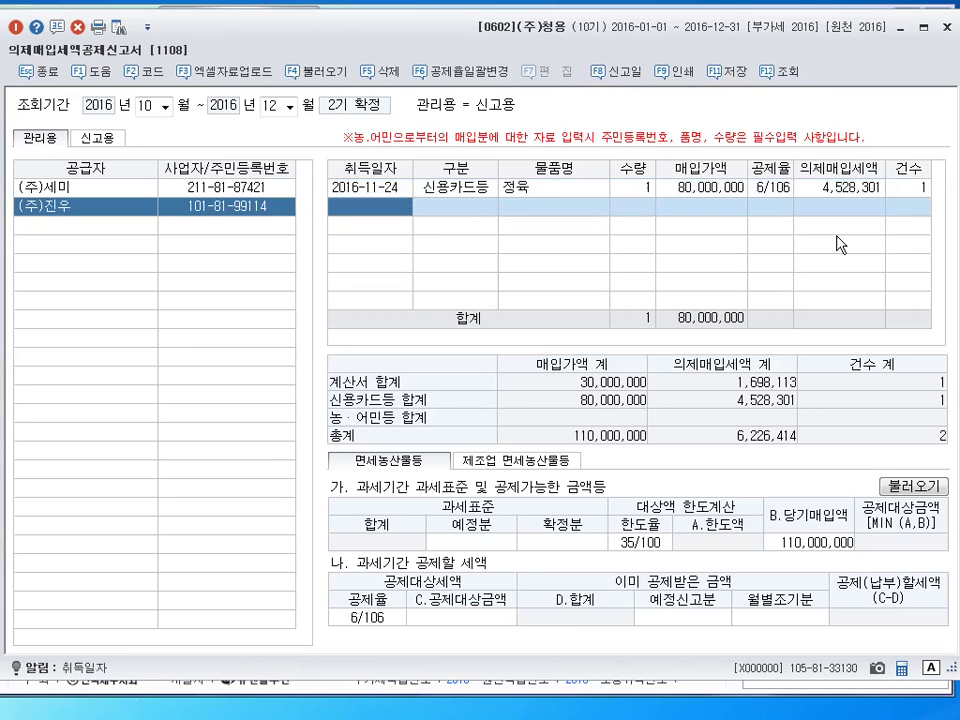
click(227, 188)
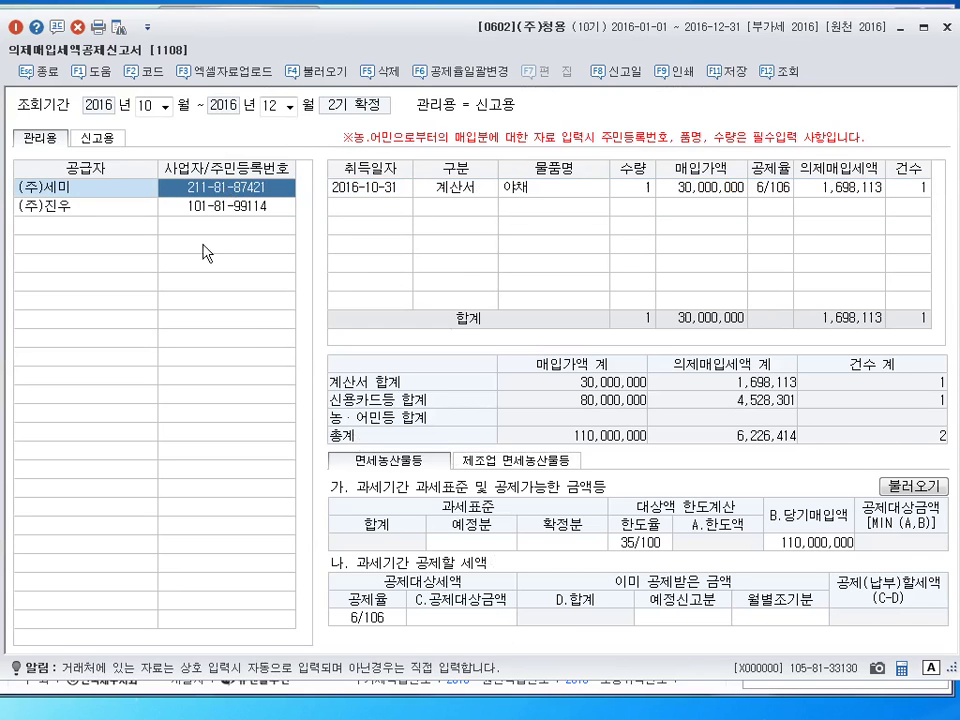
click(120, 206)
click(137, 193)
click(130, 206)
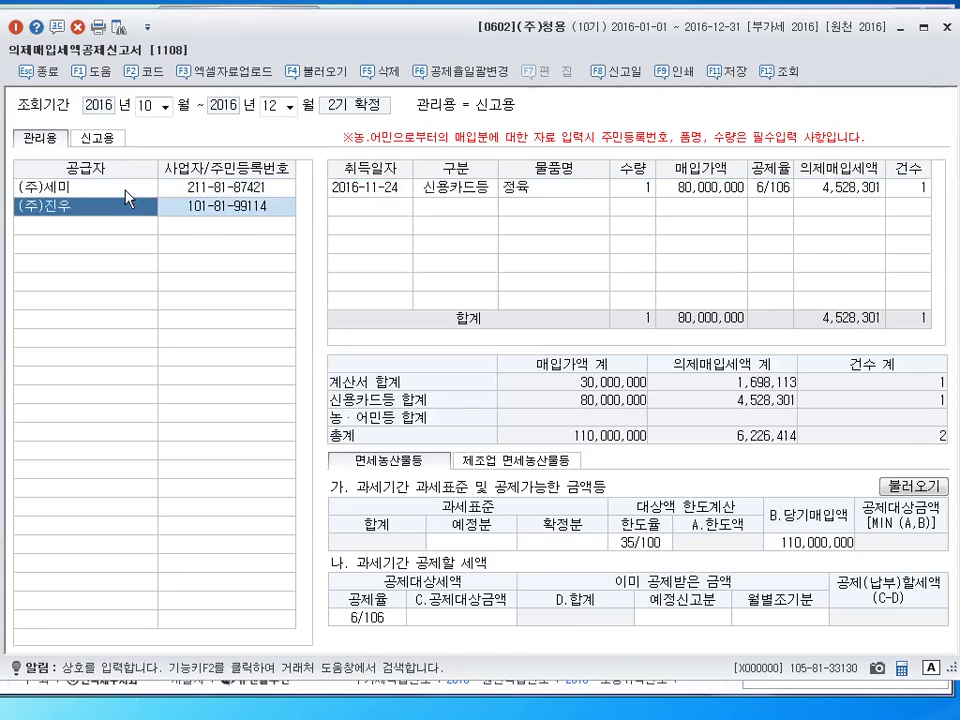
click(128, 193)
click(128, 206)
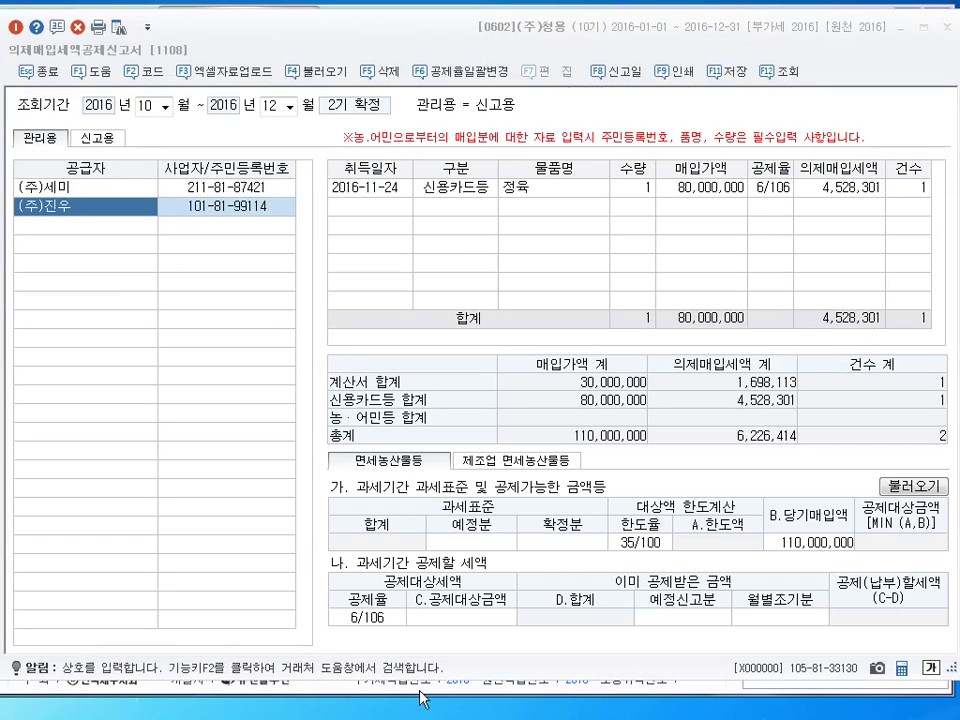
Enter tax bases of 242,000,000 for 예정분 and 258,000,000 for 확정분
click(486, 544)
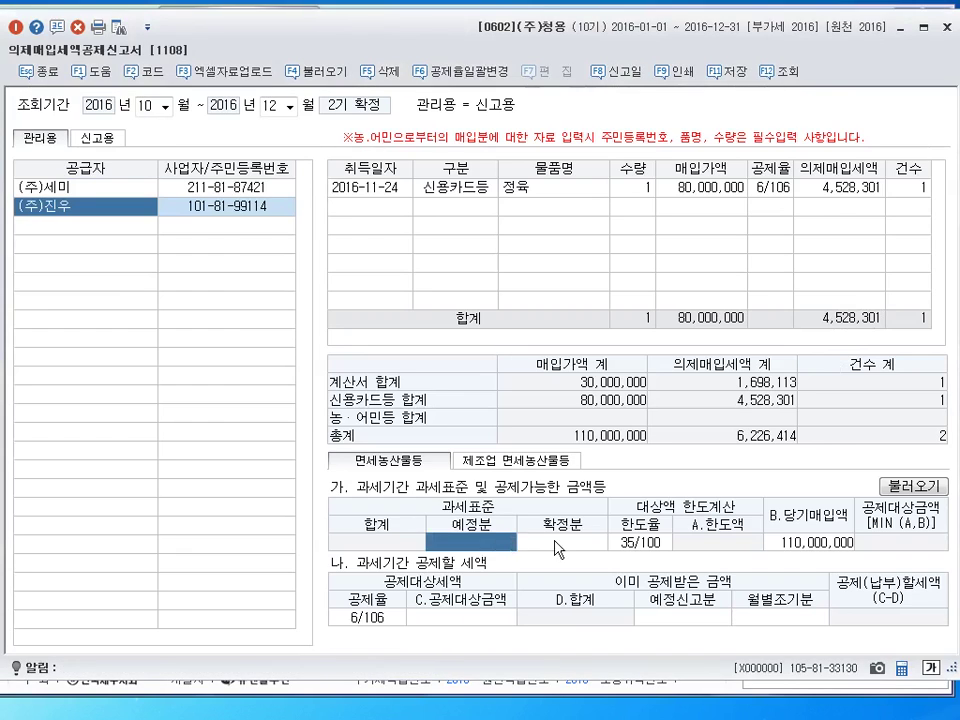
click(556, 546)
click(495, 545)
text(242,000,)
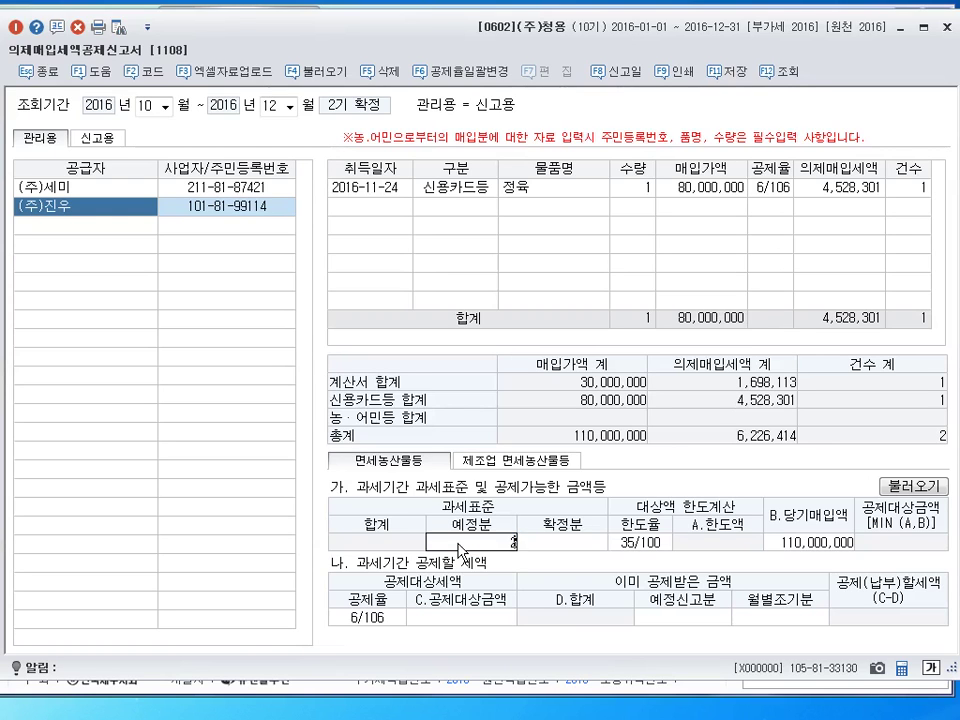
text(000)
key(Return)
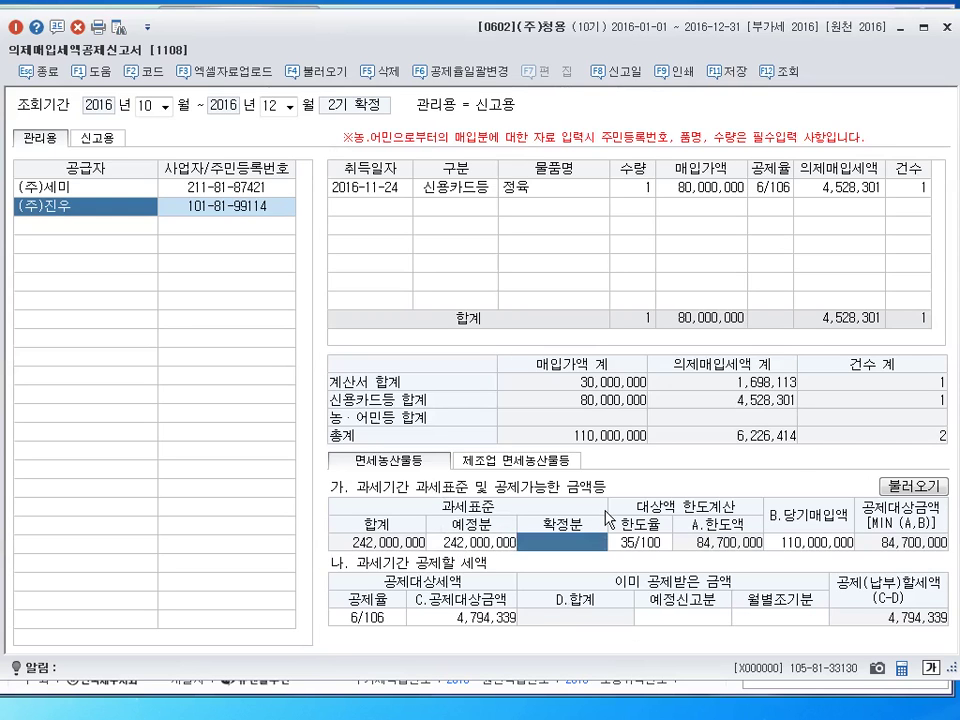
text(258000000)
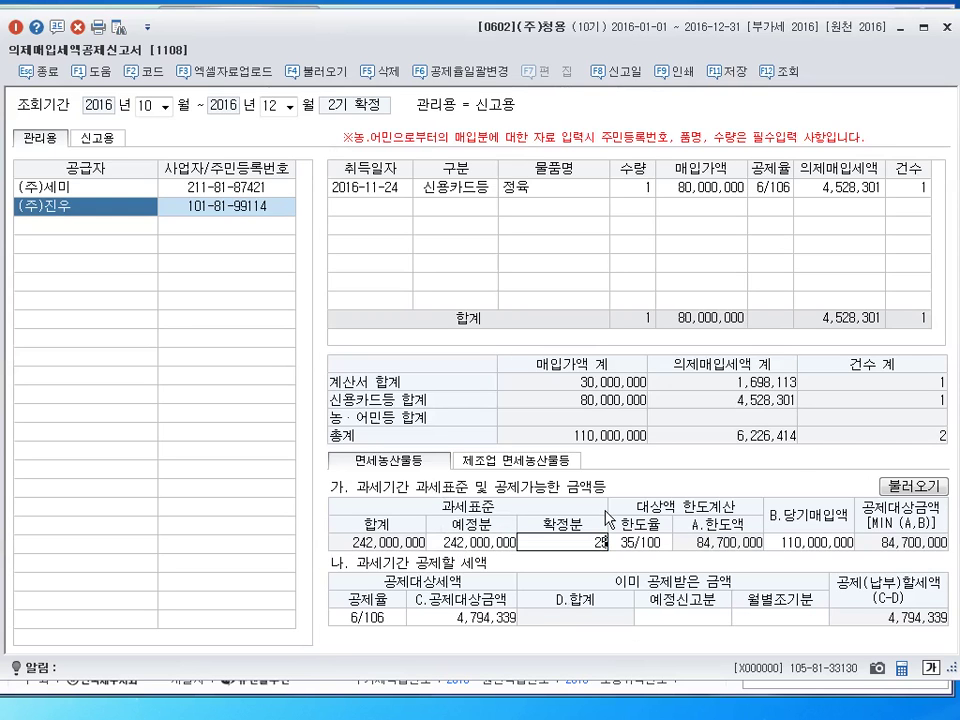
key(Return)
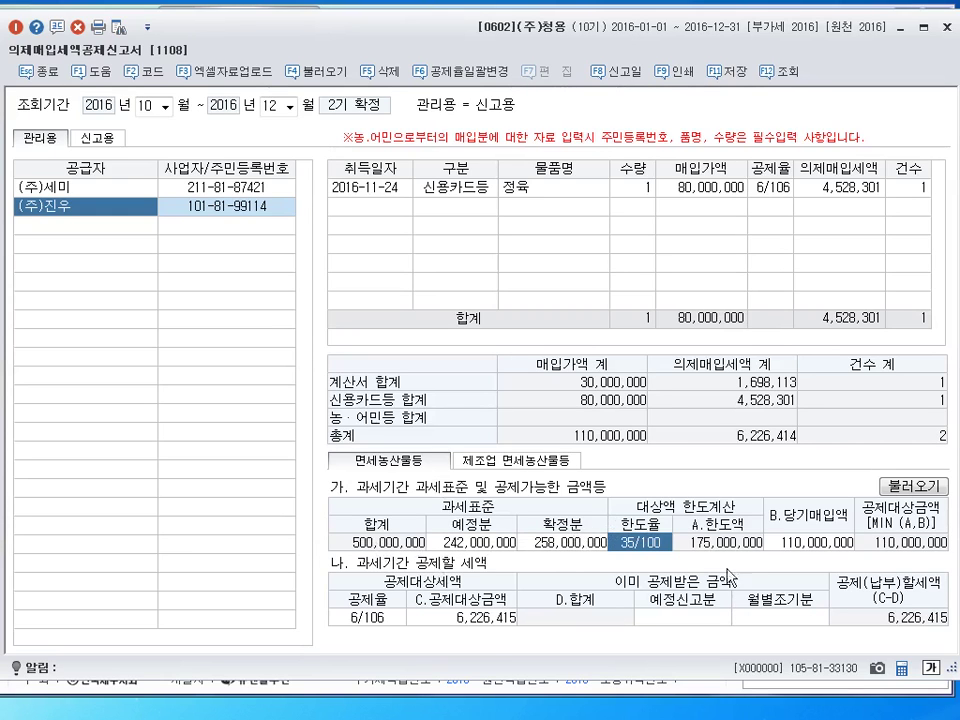
Review the (주)세미 and (주)진우 purchase rows against each other
click(800, 543)
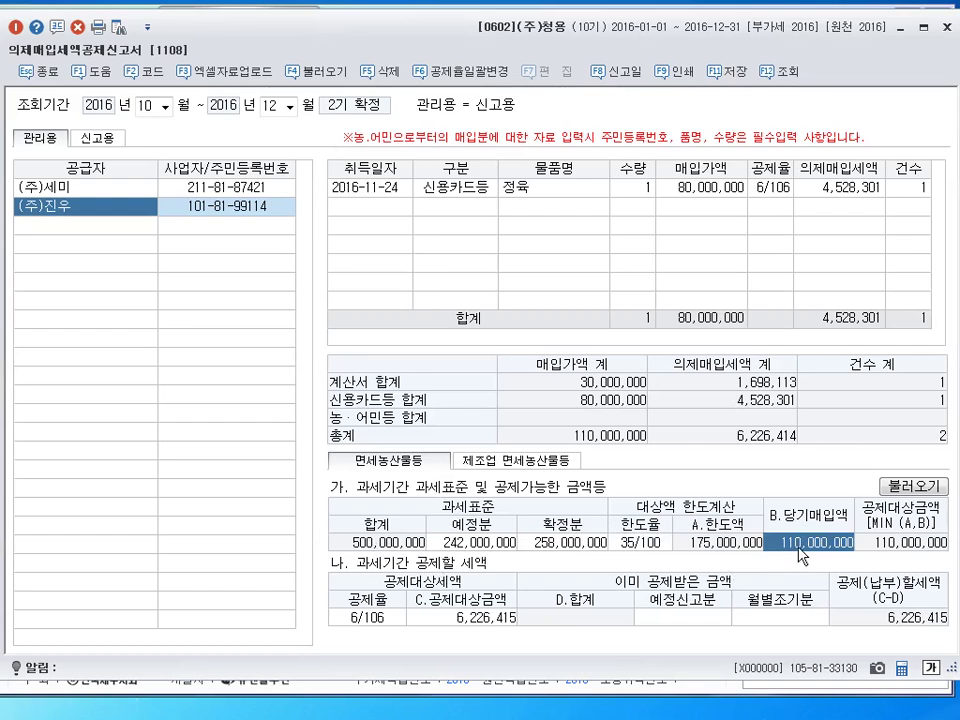
click(100, 188)
key(Down)
click(100, 190)
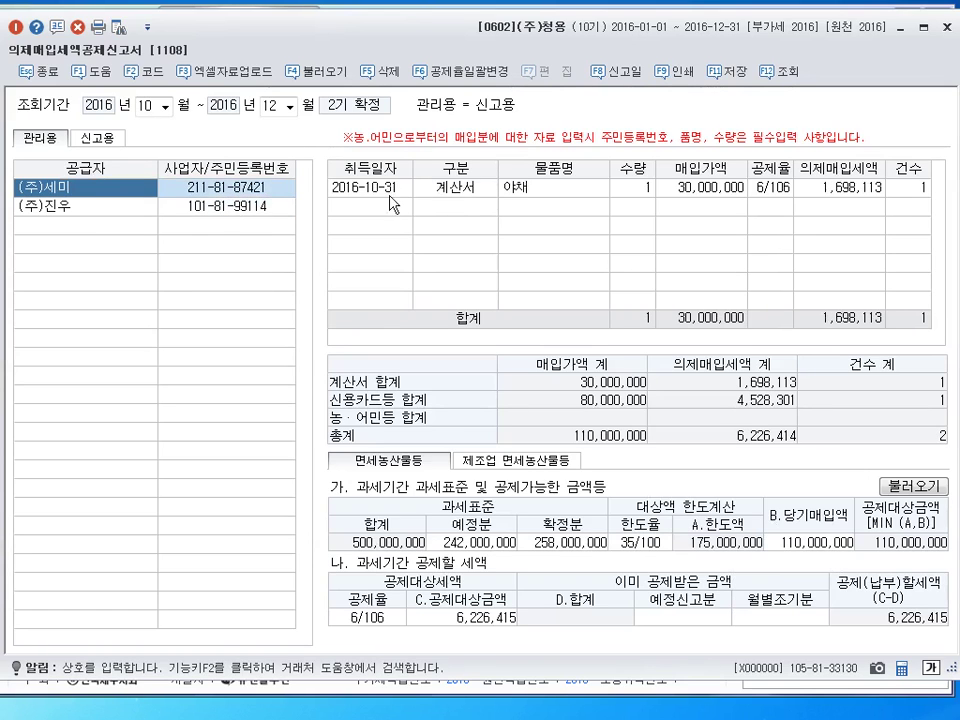
click(105, 209)
key(Up)
key(Down)
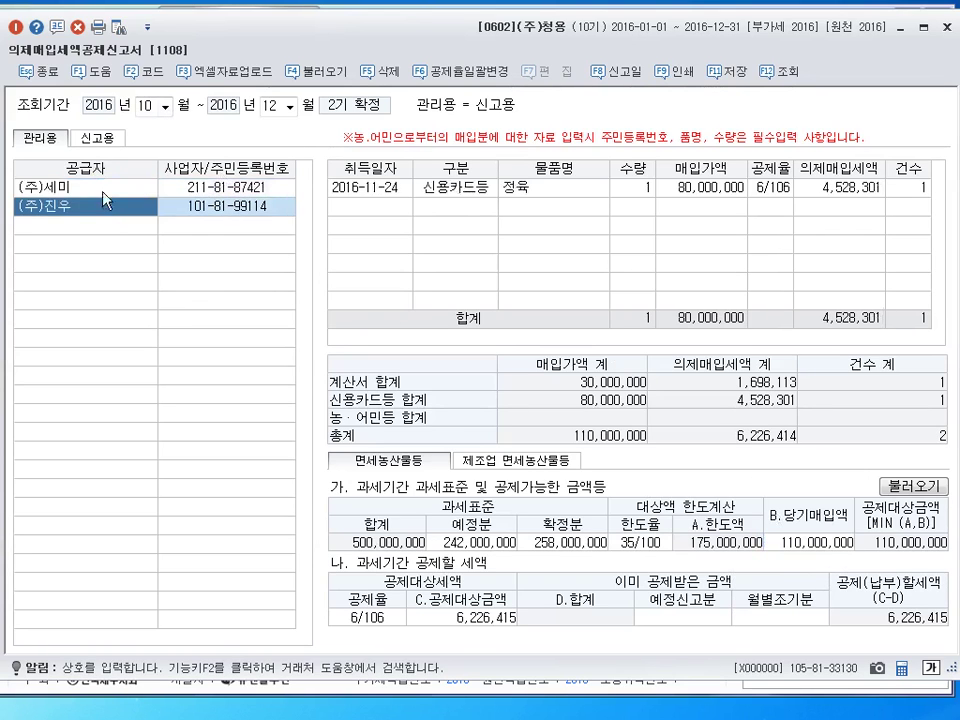
key(Up)
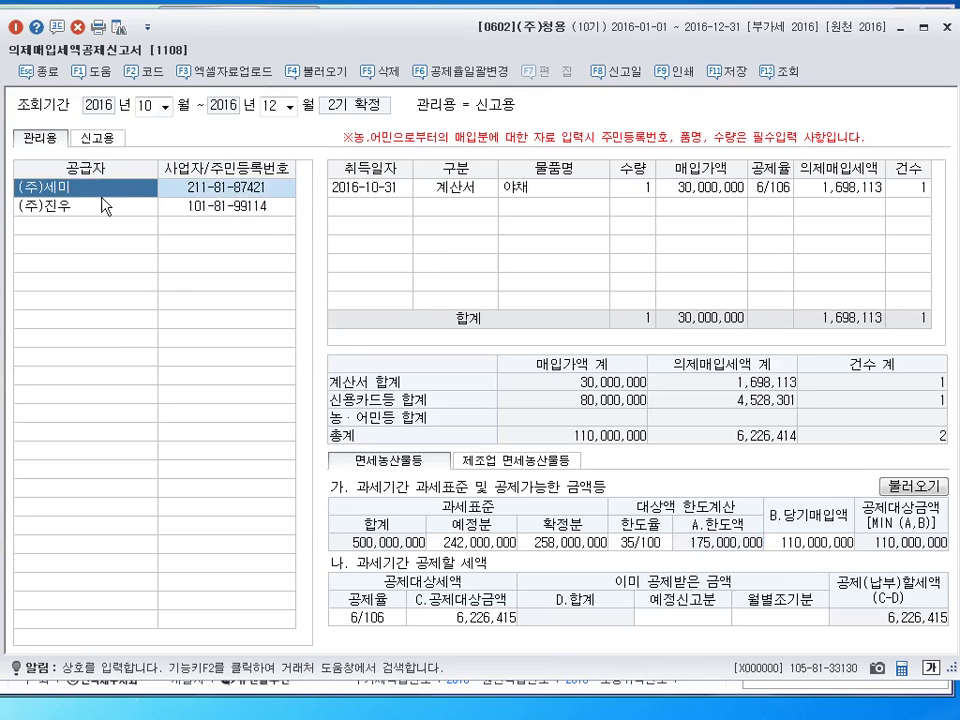
key(Down)
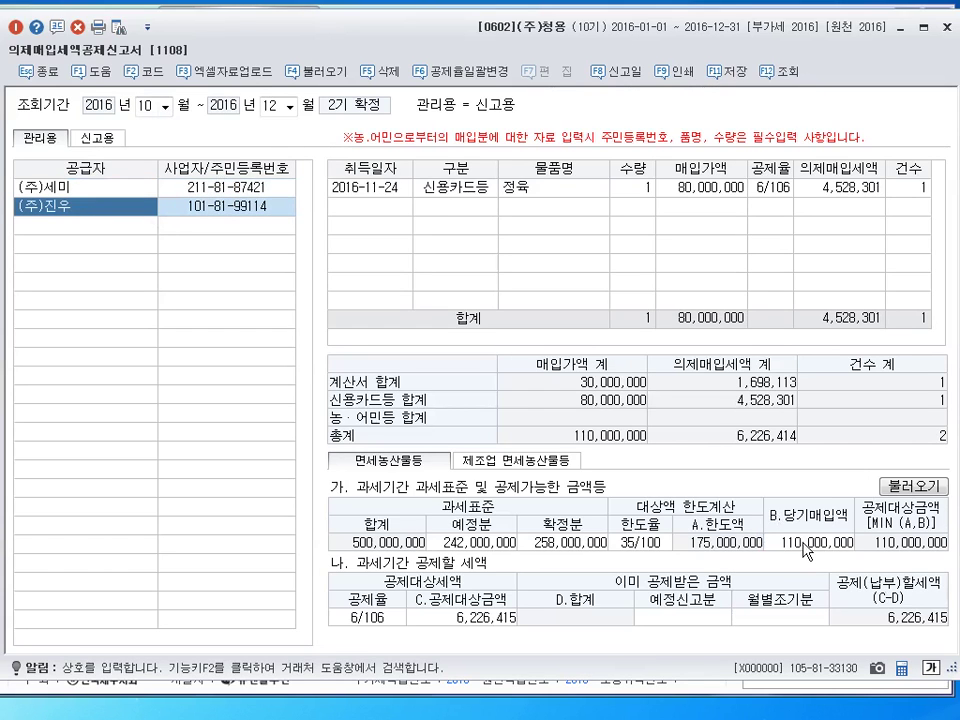
click(805, 543)
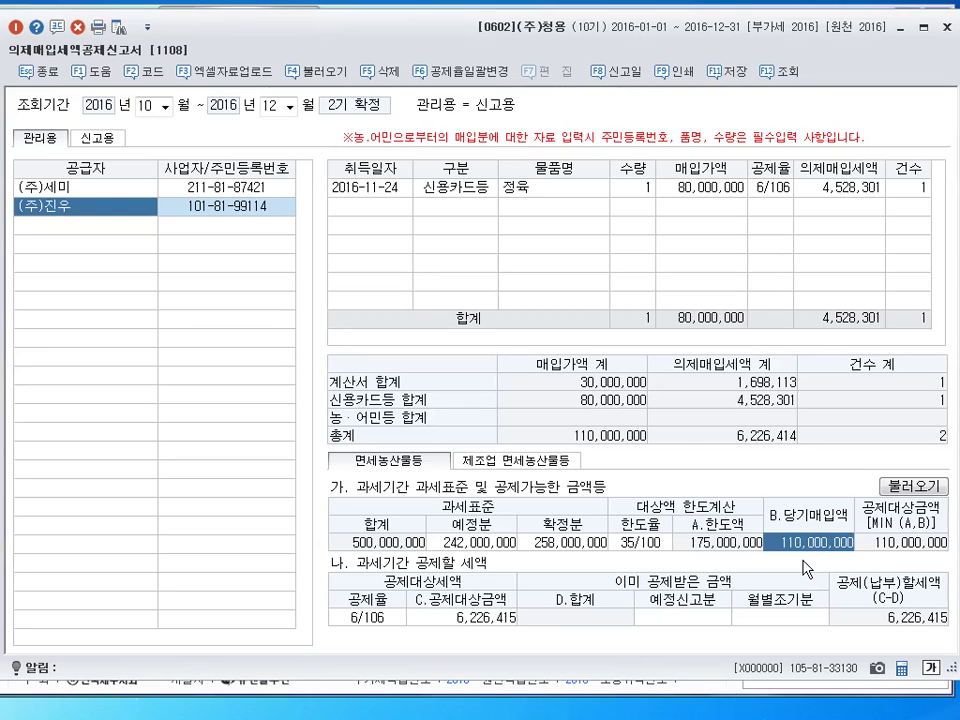
Enter 184,200,000 as the B.당기매입액 and close the 공제율 dropdown
text(184200000)
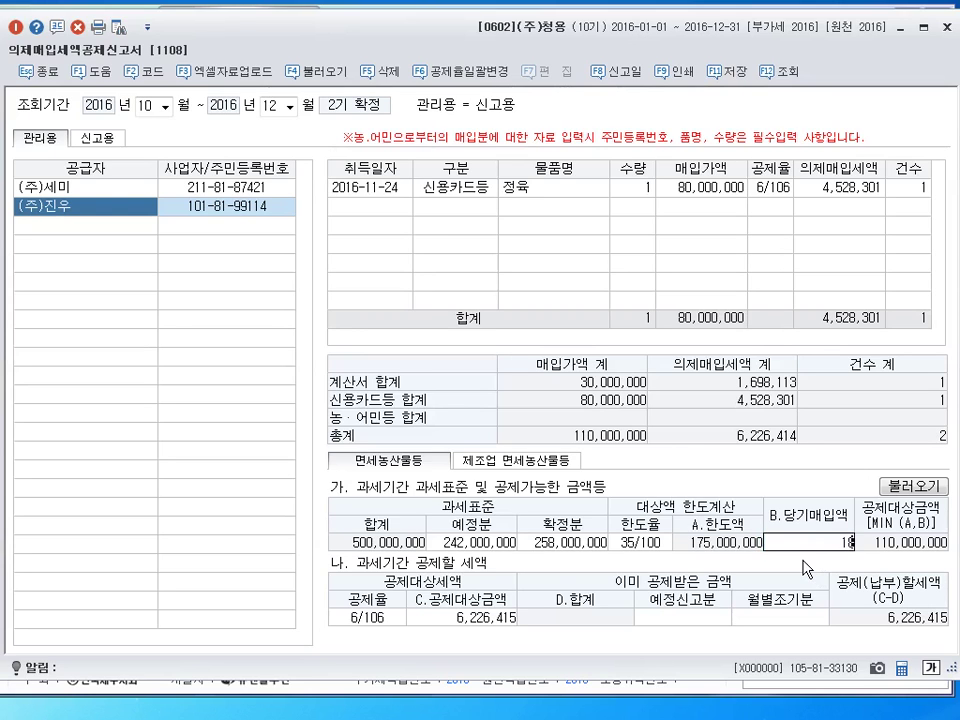
key(Return)
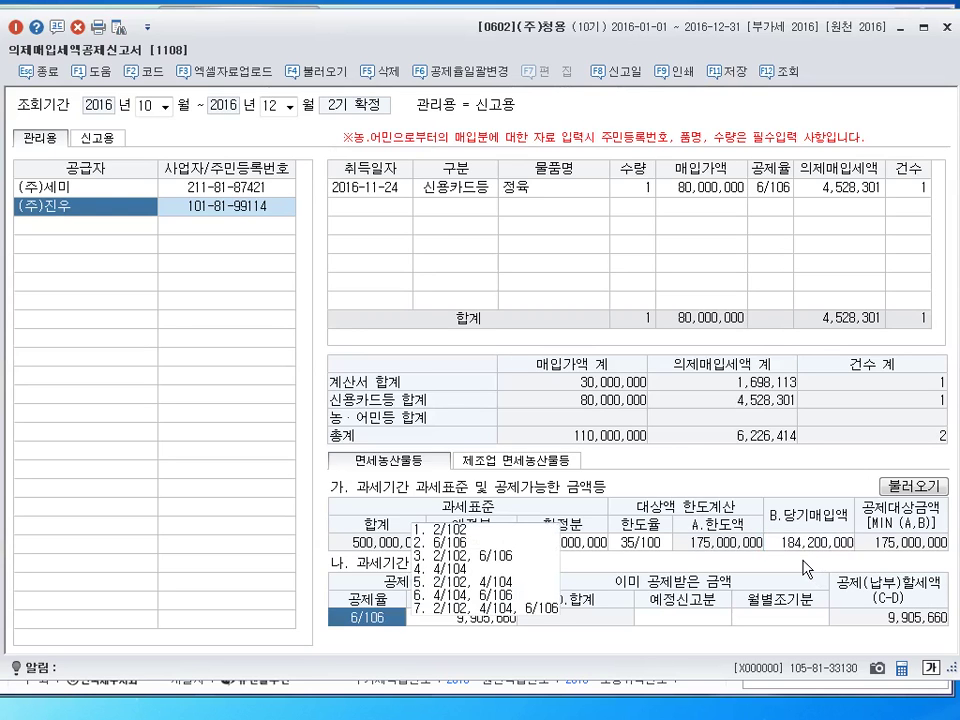
click(819, 546)
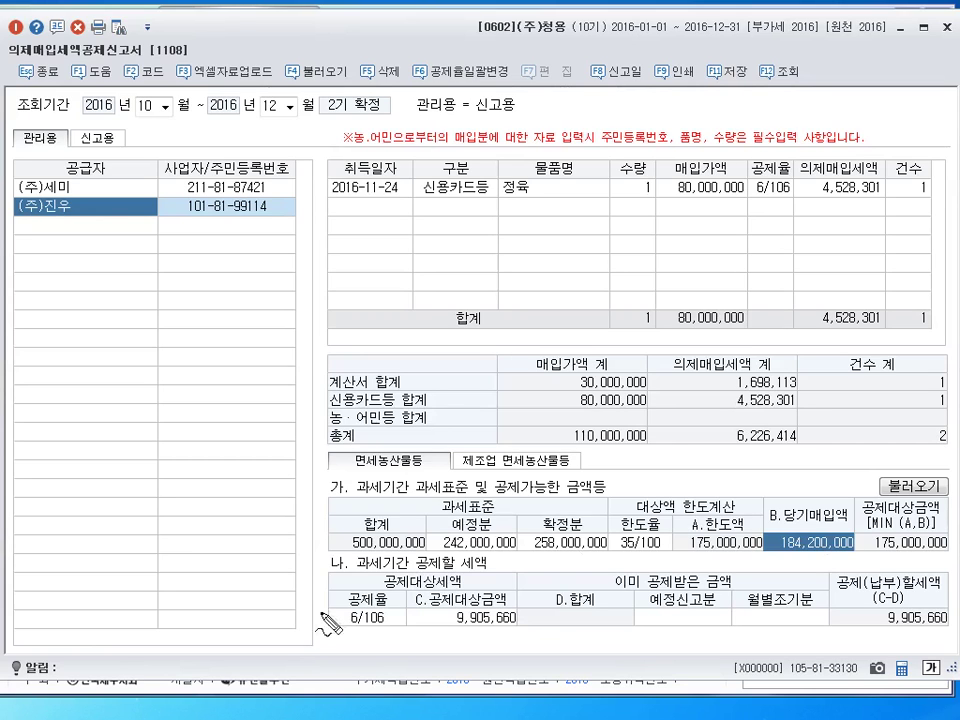
Drag over the limit calculation figures to check them, then press Escape
mouse_move(790, 528)
mouse_down()
mouse_move(782, 560)
mouse_move(796, 528)
mouse_up()
drag(762, 492, 873, 490)
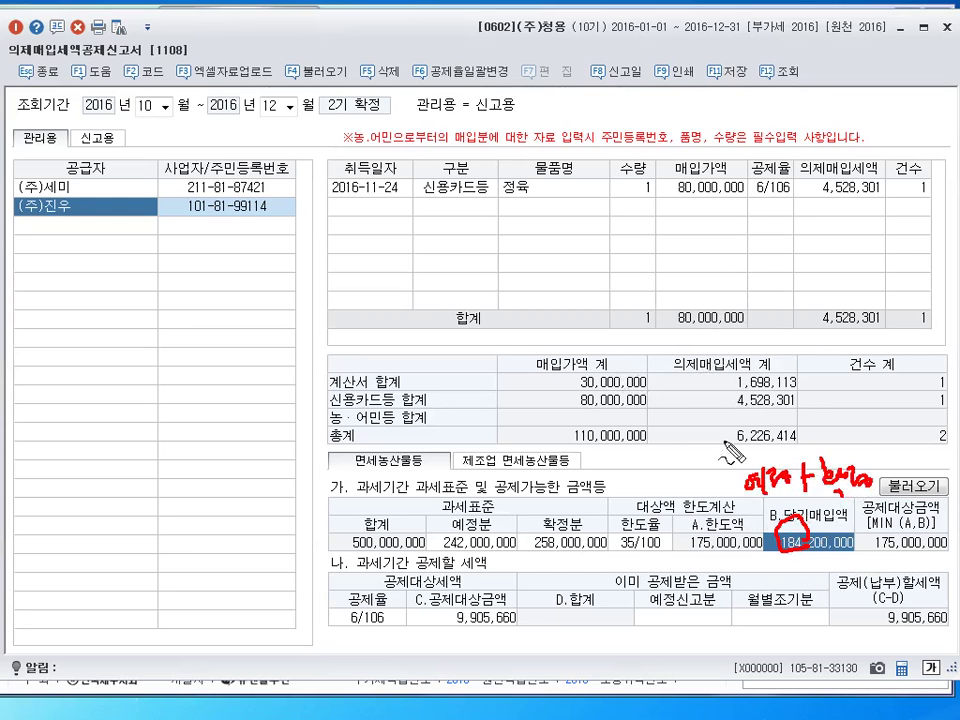
mouse_move(645, 408)
mouse_down()
mouse_move(648, 455)
mouse_move(745, 545)
mouse_up()
drag(583, 448, 648, 454)
mouse_move(778, 515)
mouse_down()
mouse_move(770, 548)
mouse_move(850, 548)
mouse_move(852, 512)
mouse_move(860, 555)
mouse_move(783, 560)
mouse_up()
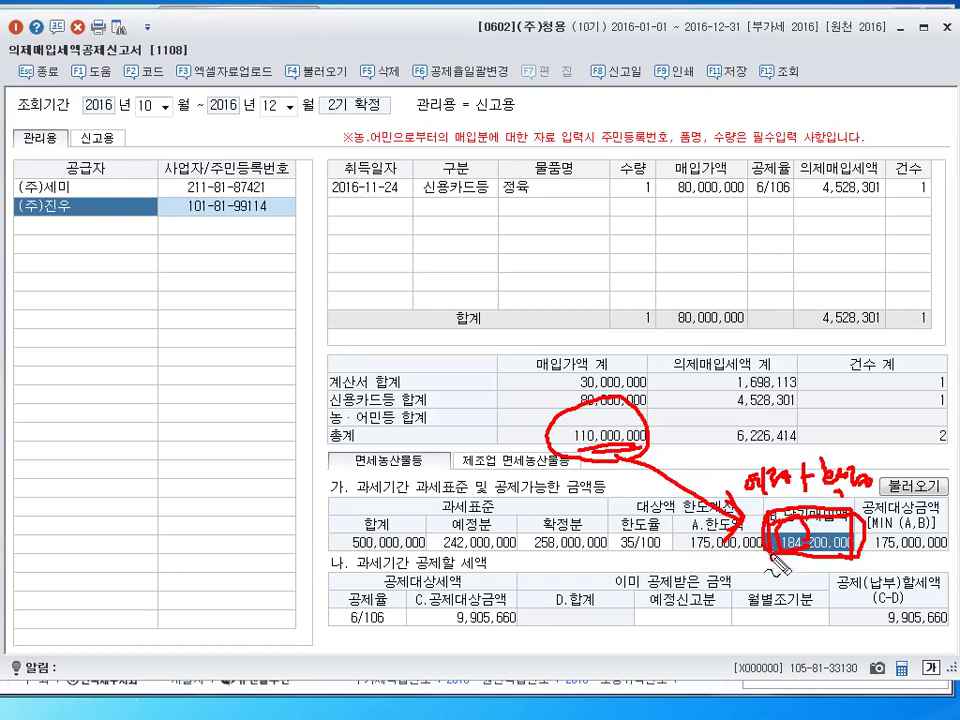
drag(772, 510, 864, 571)
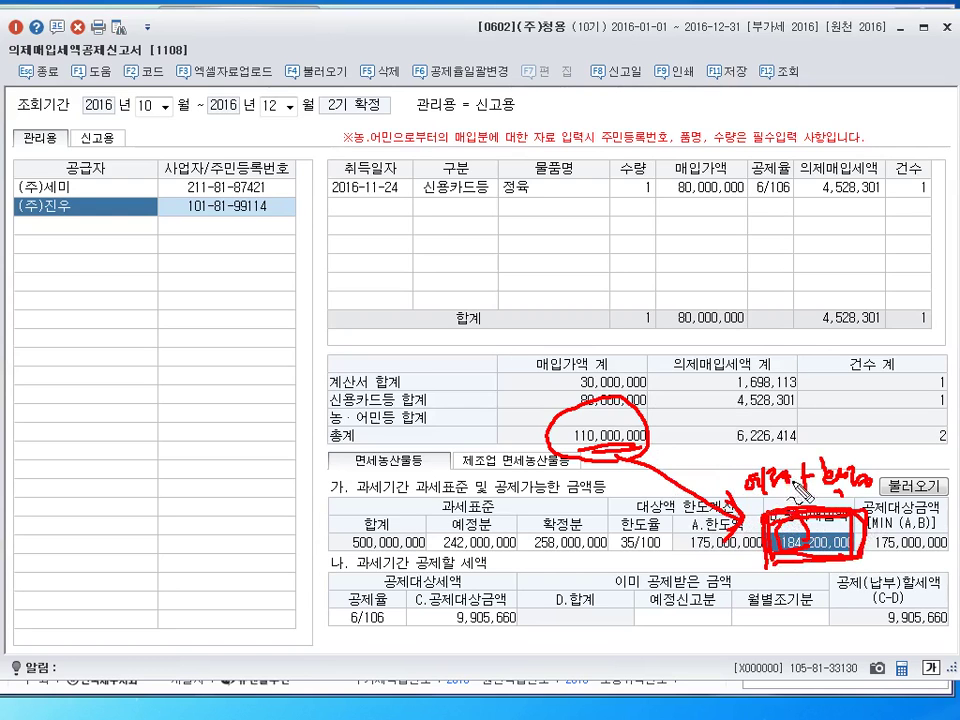
drag(775, 462, 770, 465)
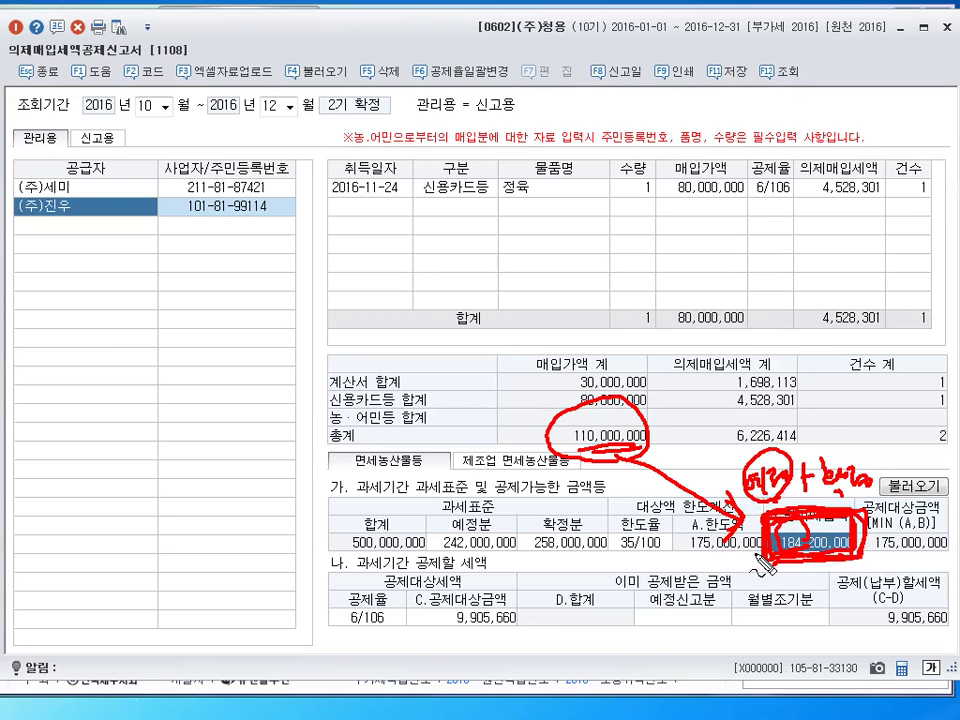
key(Escape)
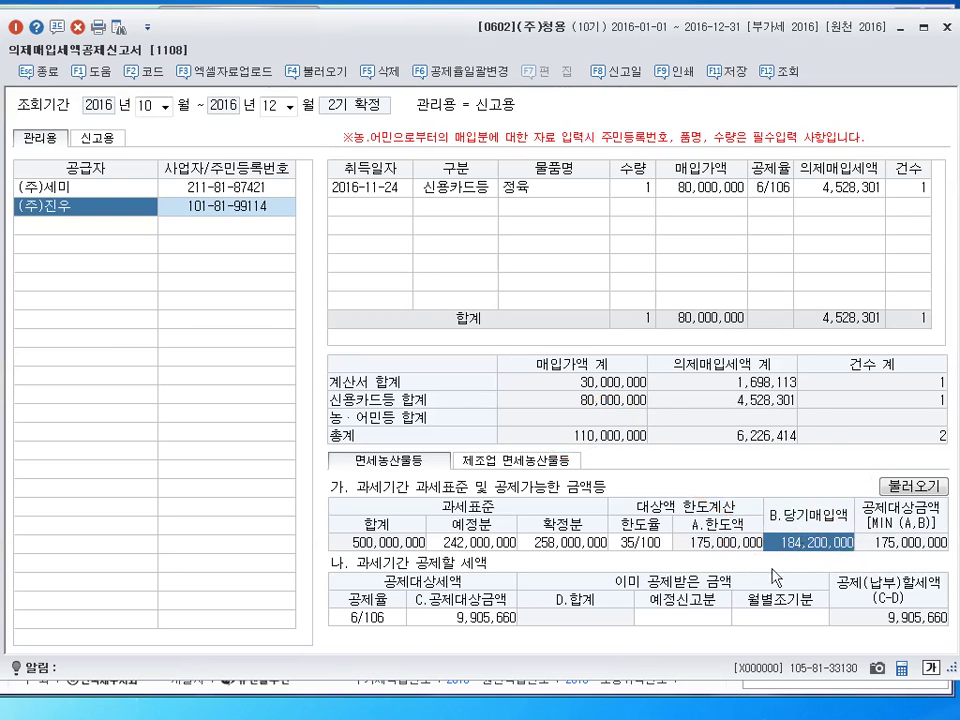
Enter 4,200,000 in the 예정신고분 cell under 이미 공제받은 금액
click(689, 614)
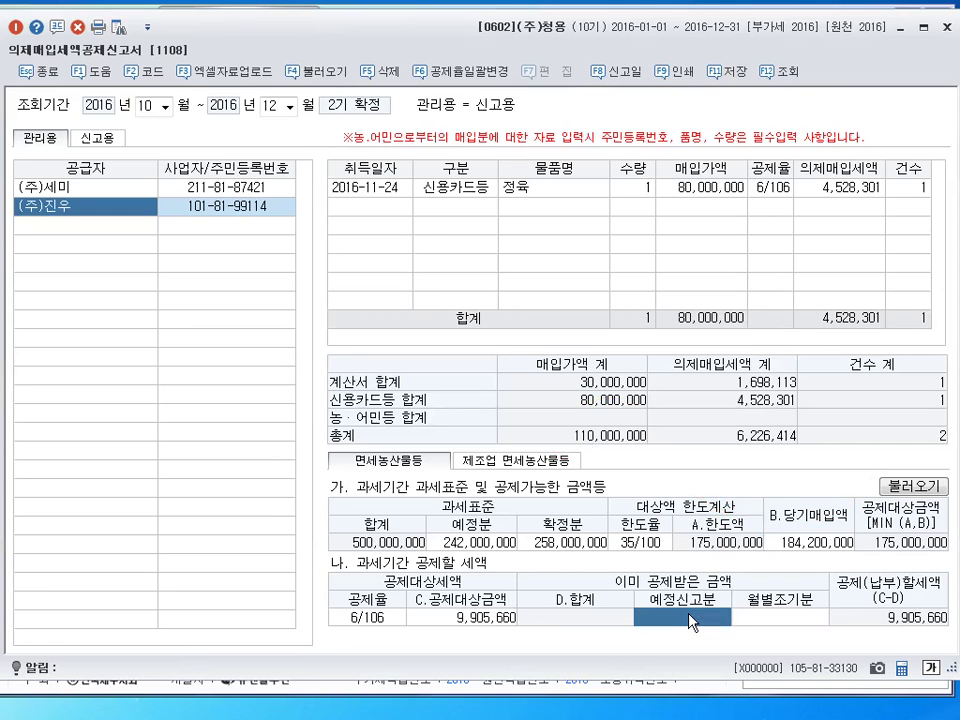
text(4200000)
key(Return)
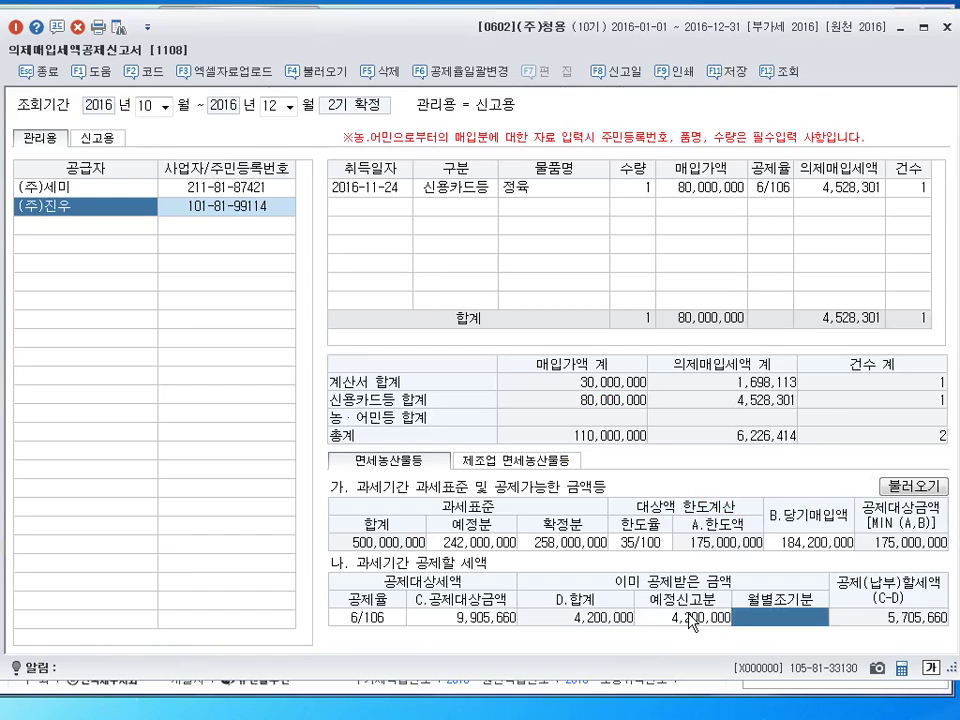
click(689, 618)
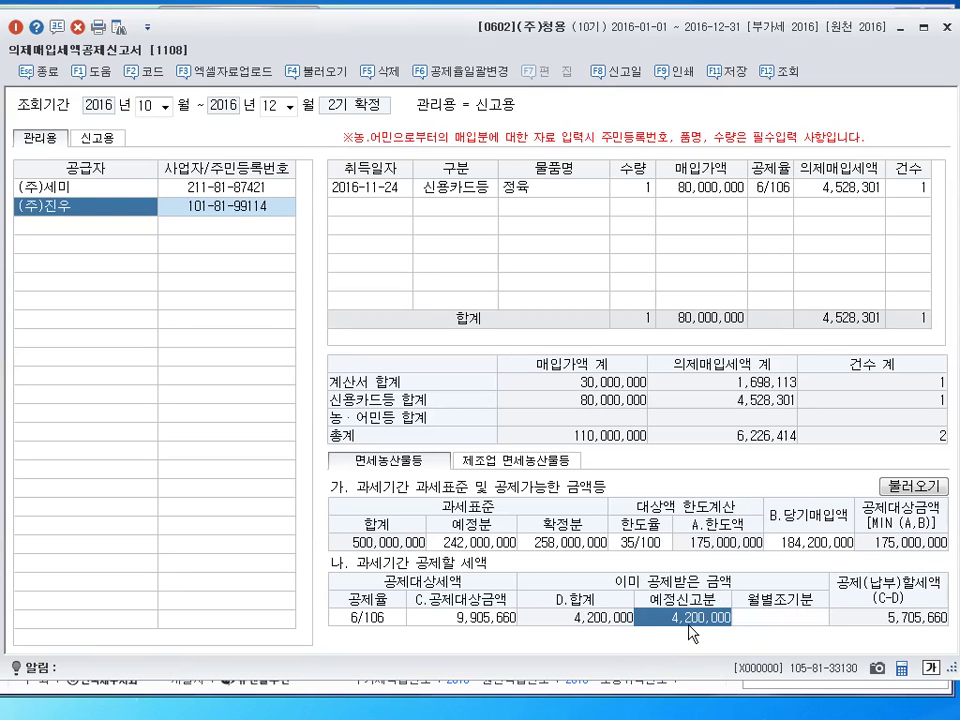
drag(686, 638, 699, 642)
mouse_move(884, 302)
mouse_down()
mouse_move(836, 326)
mouse_move(858, 334)
mouse_up()
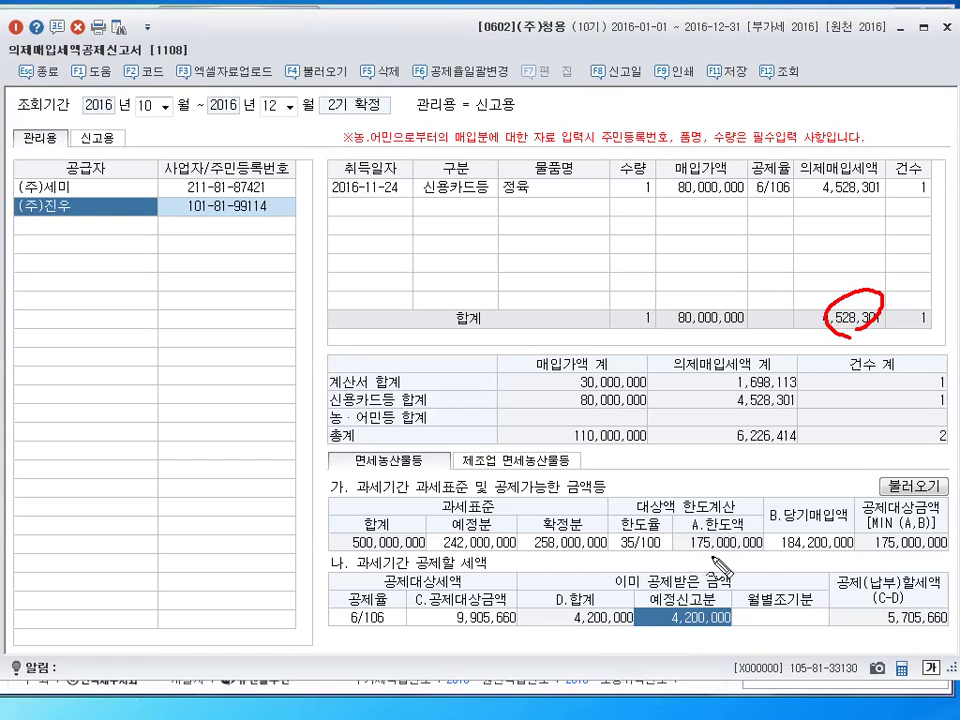
mouse_move(680, 558)
mouse_down()
mouse_move(745, 522)
mouse_move(762, 548)
mouse_move(720, 566)
mouse_move(702, 560)
mouse_up()
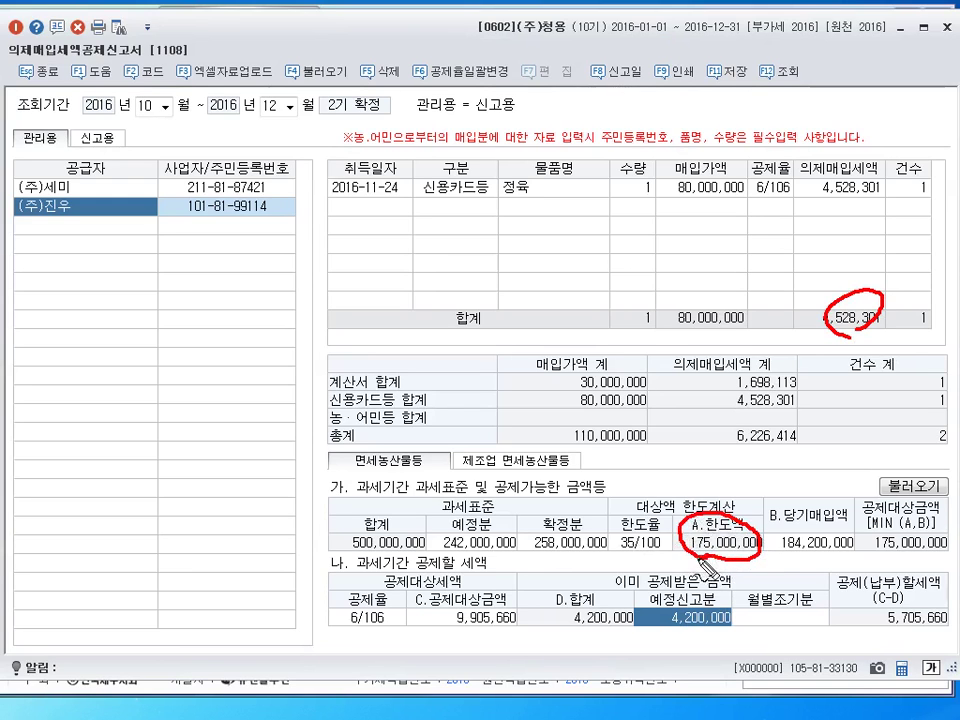
drag(487, 579, 499, 574)
mouse_move(808, 554)
mouse_down()
mouse_move(800, 555)
mouse_move(848, 535)
mouse_move(815, 512)
mouse_move(772, 514)
mouse_up()
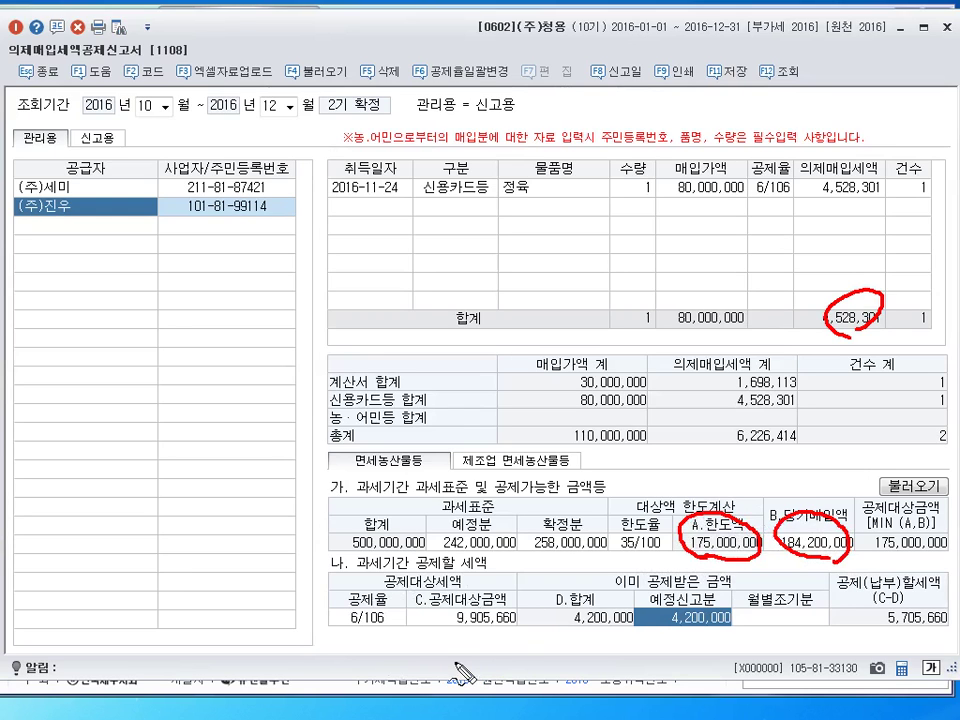
drag(800, 580, 812, 577)
mouse_move(735, 499)
mouse_down()
mouse_move(737, 520)
mouse_move(750, 487)
mouse_up()
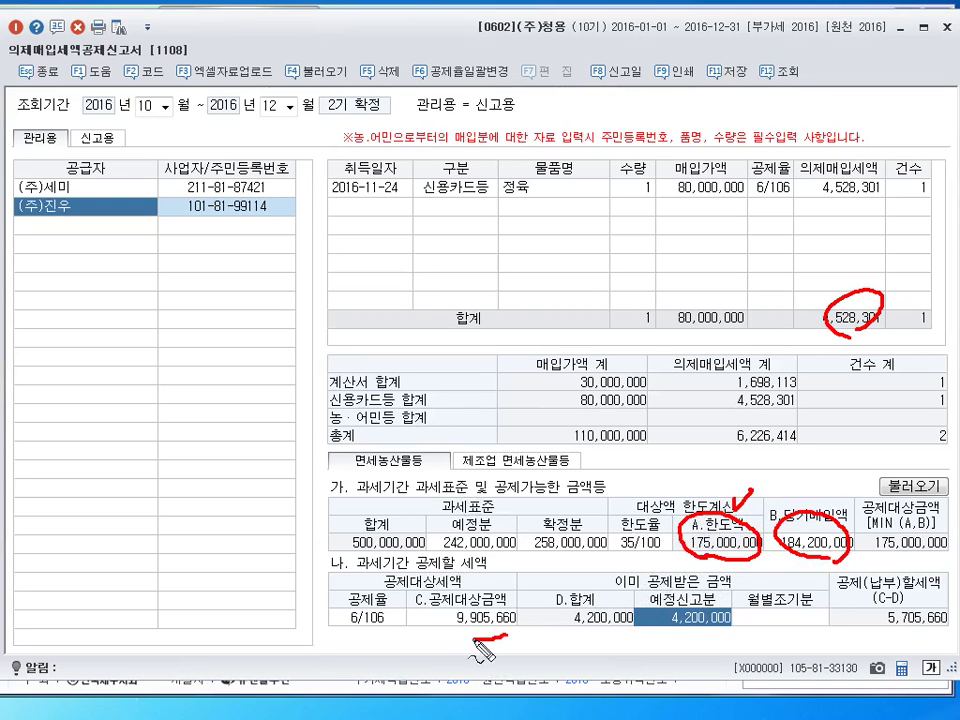
mouse_move(495, 587)
mouse_down()
mouse_move(447, 610)
mouse_move(522, 605)
mouse_up()
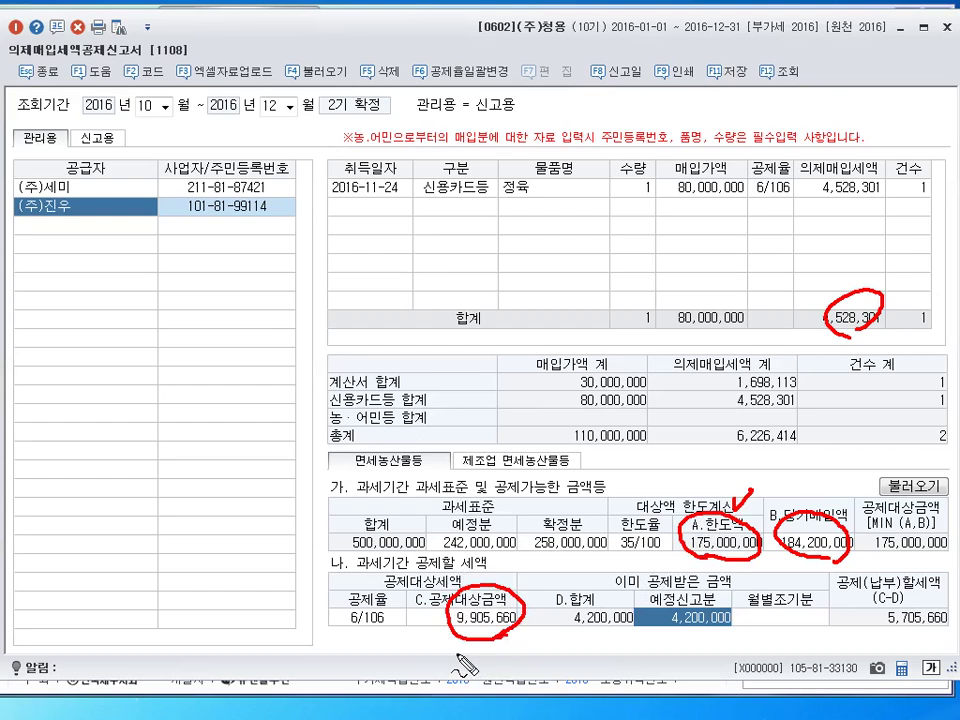
mouse_move(452, 652)
mouse_down()
mouse_move(500, 685)
mouse_move(512, 666)
mouse_move(556, 674)
mouse_up()
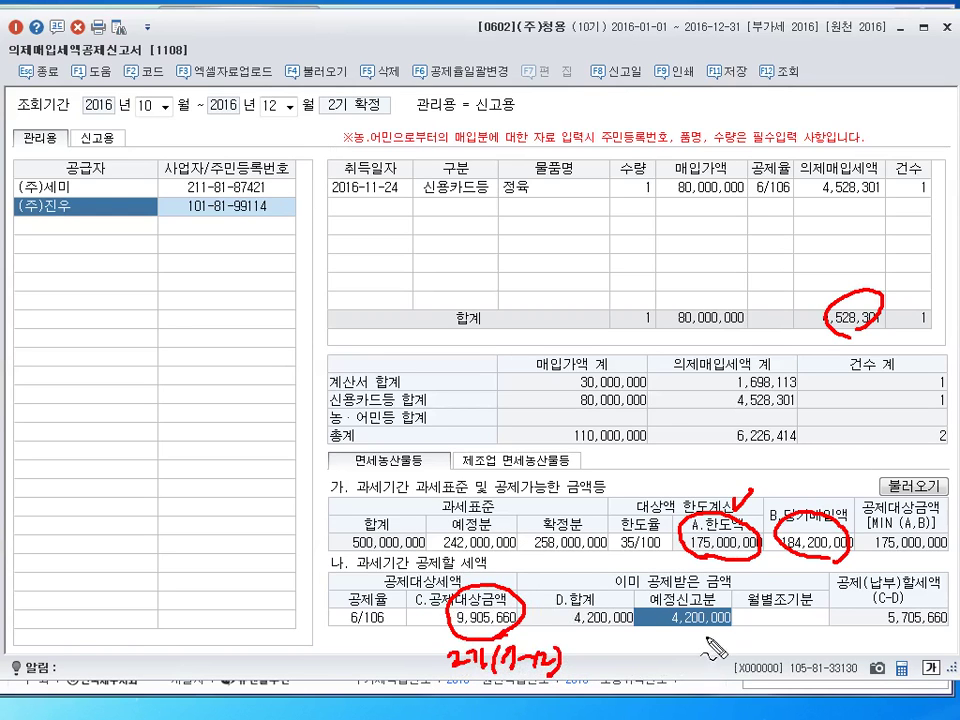
mouse_move(738, 603)
mouse_down()
mouse_move(660, 602)
mouse_move(718, 636)
mouse_move(700, 640)
mouse_up()
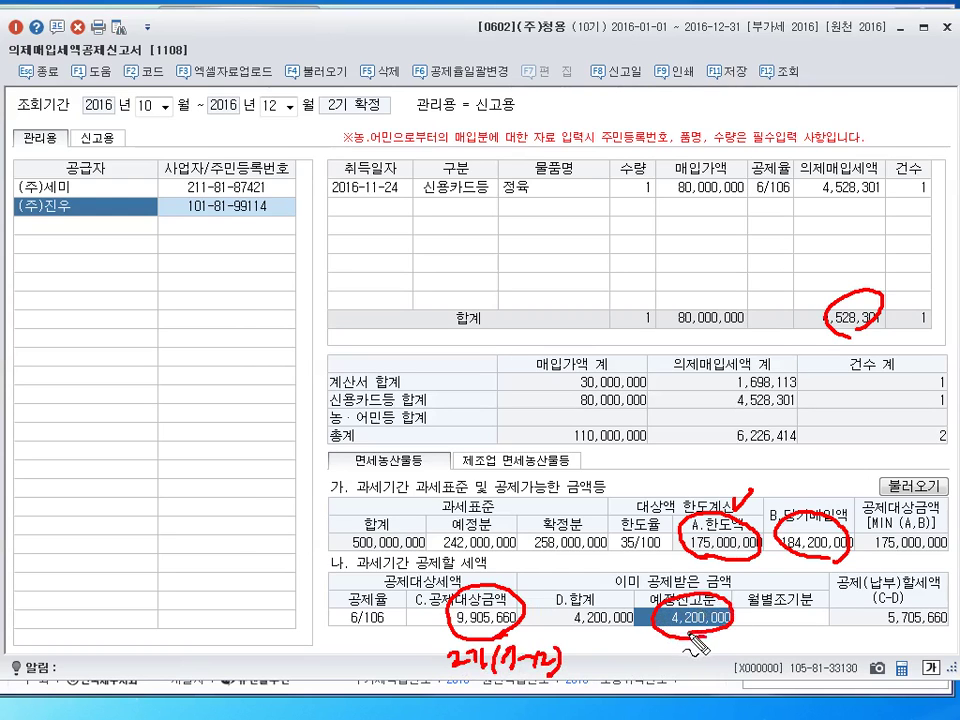
drag(579, 634, 605, 634)
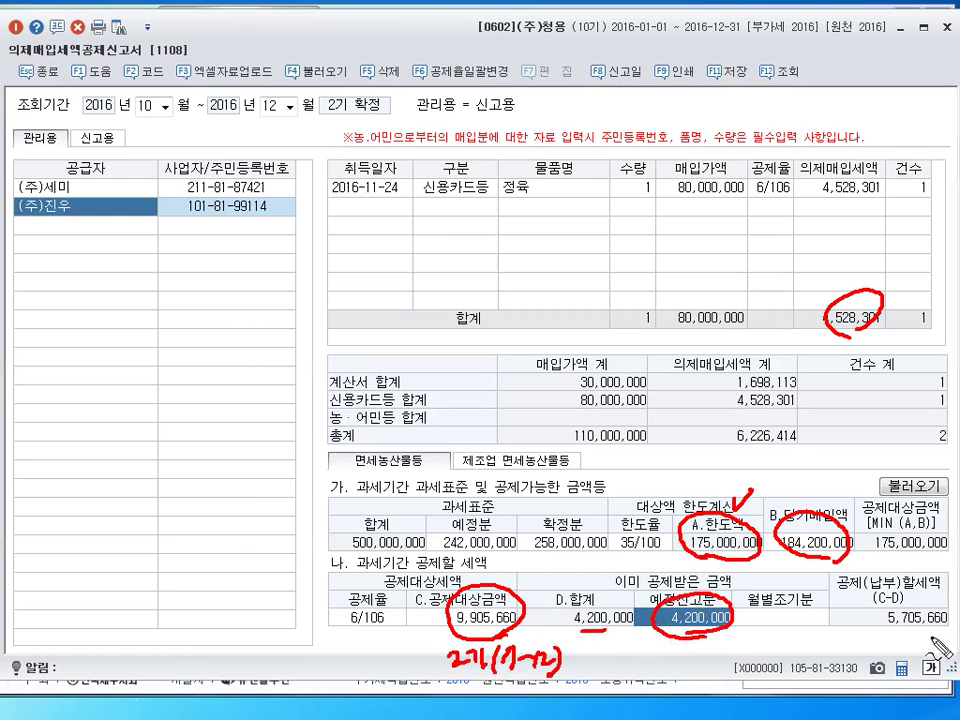
mouse_move(934, 650)
mouse_down()
mouse_move(905, 592)
mouse_move(872, 618)
mouse_move(900, 640)
mouse_move(918, 626)
mouse_up()
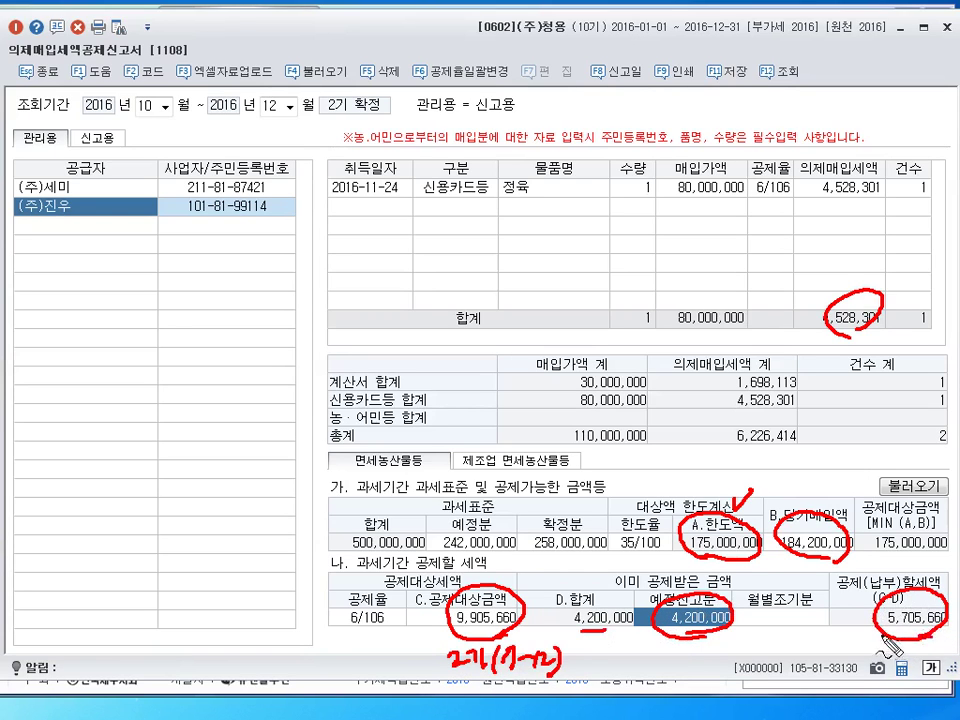
drag(946, 650, 880, 652)
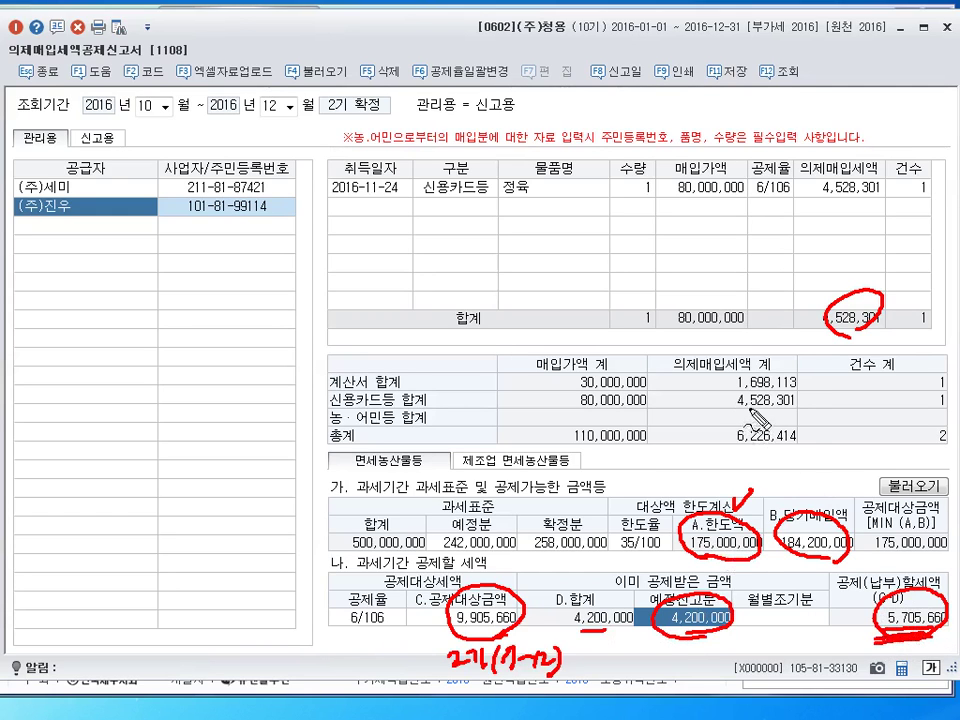
mouse_move(762, 422)
mouse_down()
mouse_move(730, 398)
mouse_move(788, 378)
mouse_move(797, 438)
mouse_move(808, 428)
mouse_up()
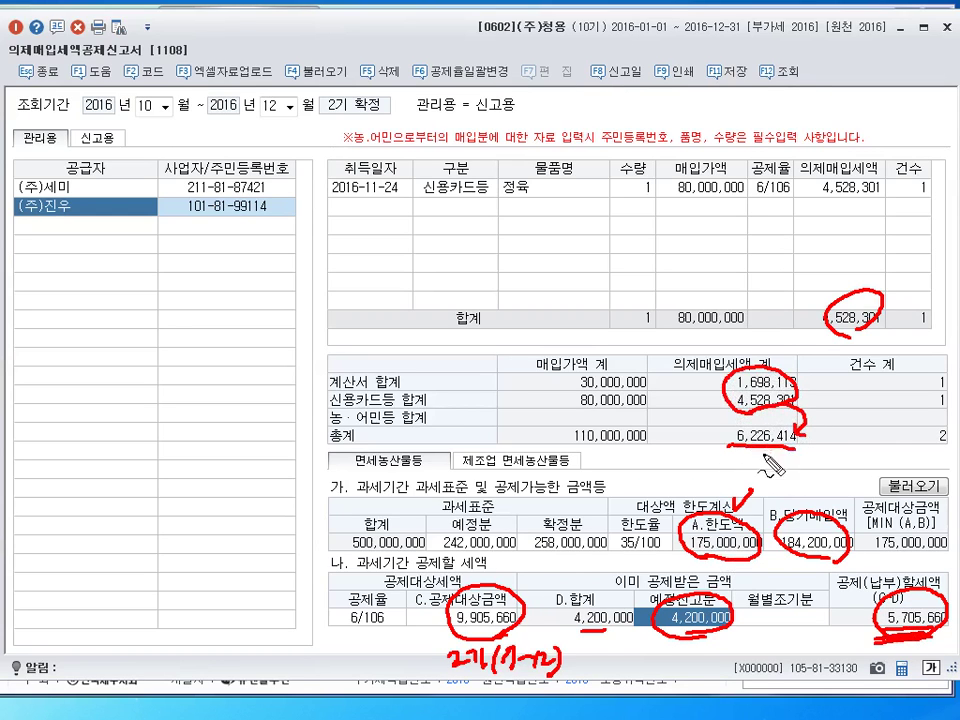
mouse_move(740, 450)
mouse_down()
mouse_move(800, 451)
mouse_move(893, 575)
mouse_move(913, 623)
mouse_up()
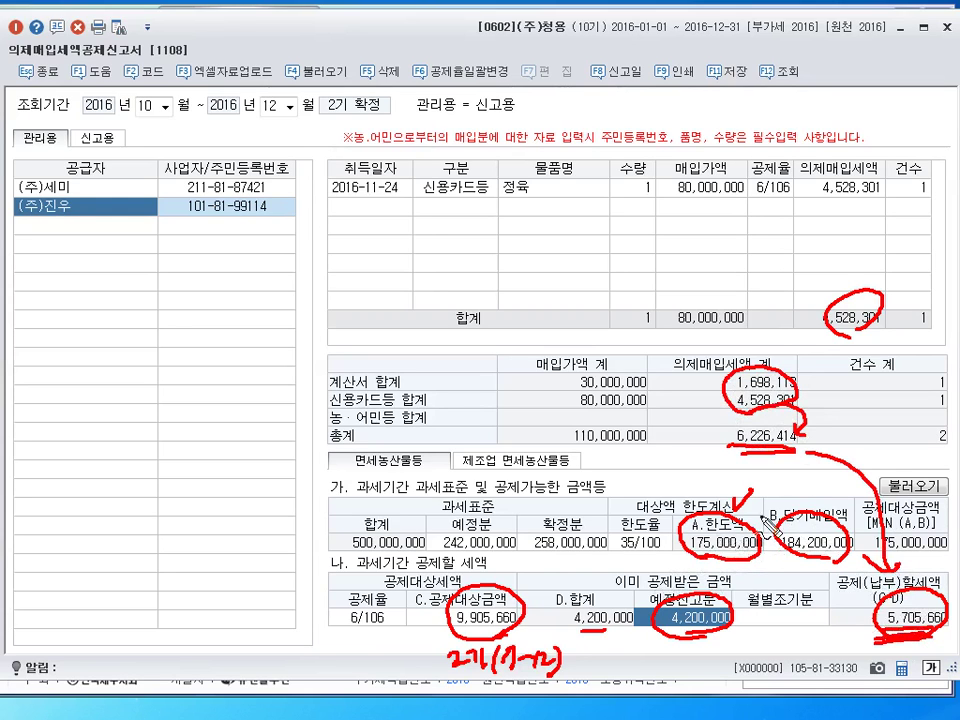
drag(798, 522, 818, 515)
key(ctrl+z)
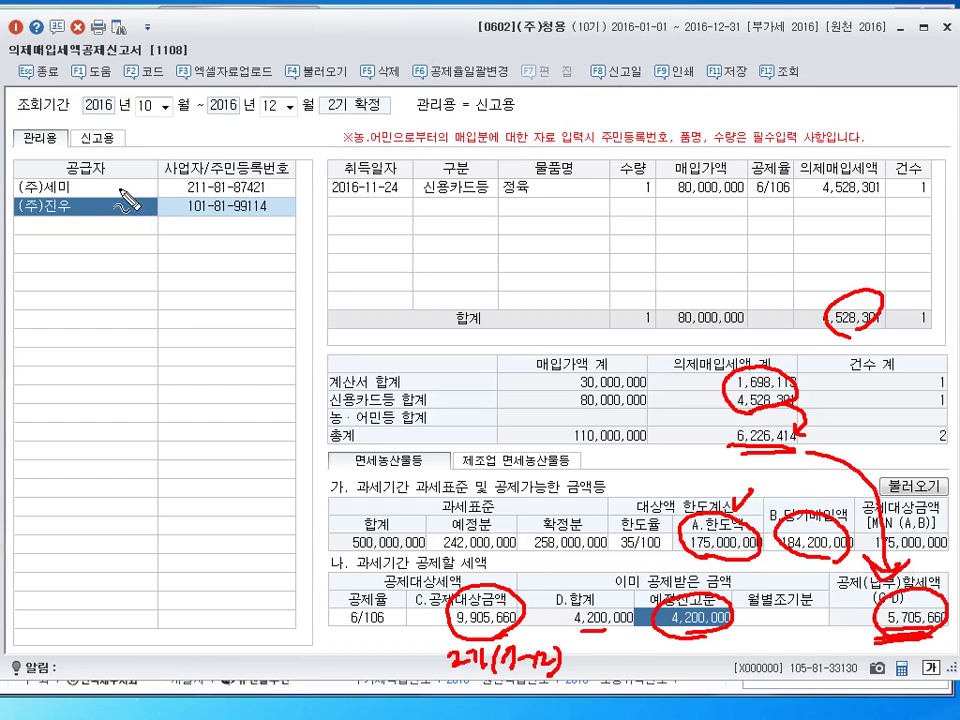
key(Escape)
click(119, 188)
click(120, 207)
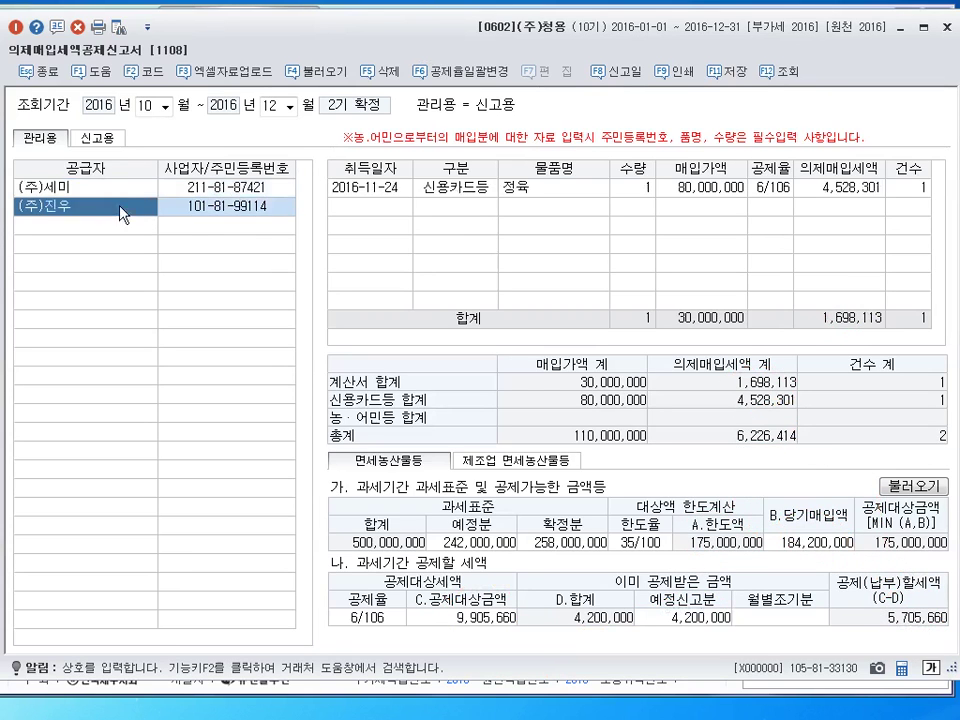
click(120, 189)
click(121, 206)
click(122, 192)
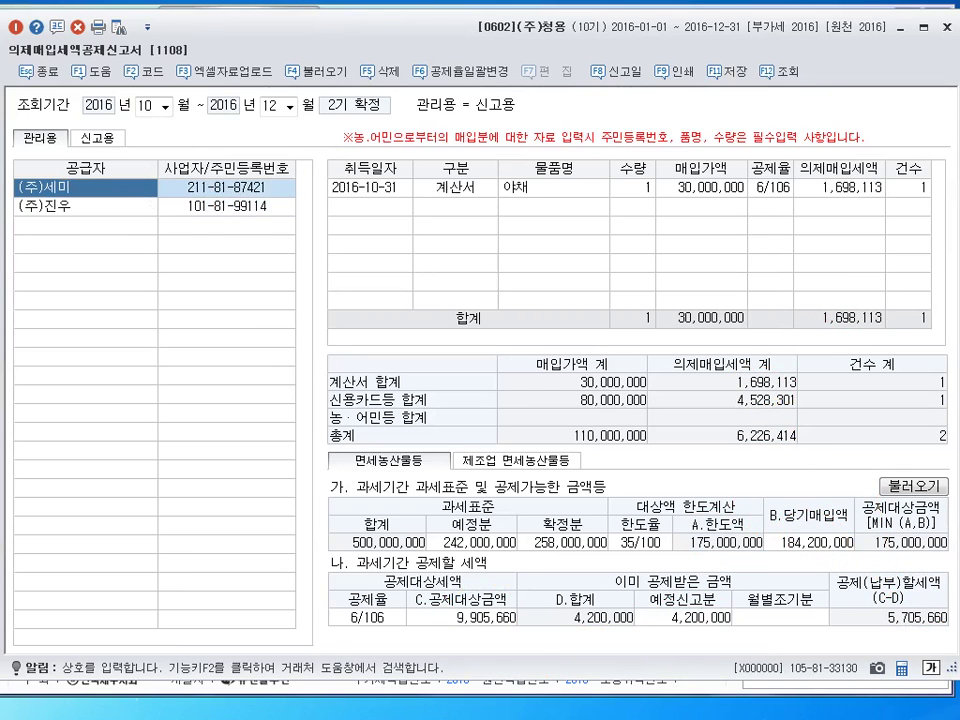
click(846, 189)
click(72, 208)
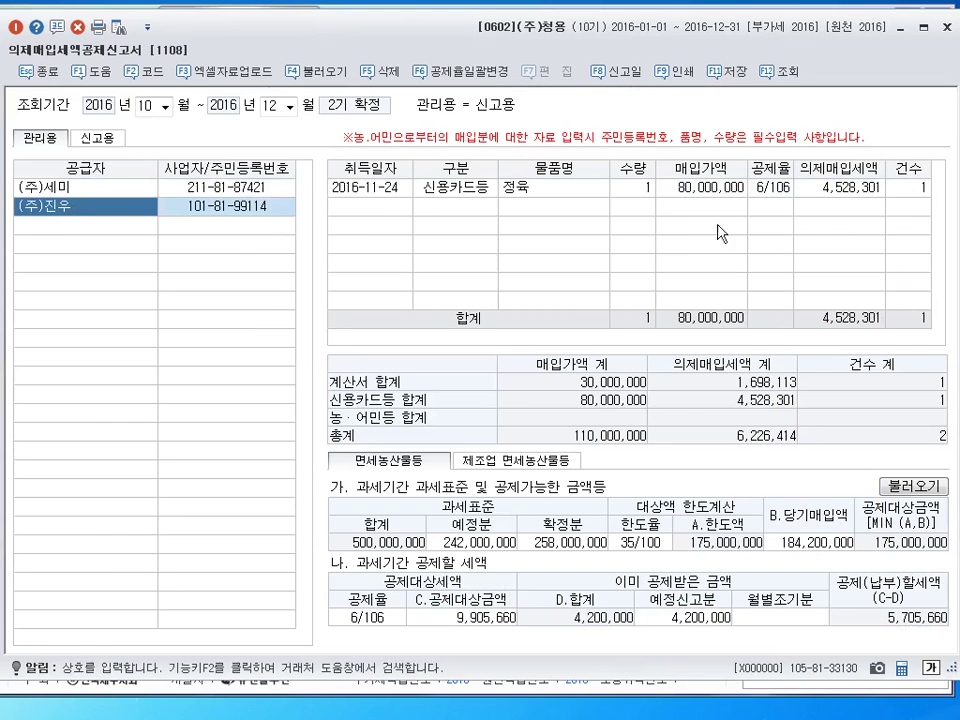
click(852, 190)
click(141, 189)
click(130, 206)
click(115, 190)
click(136, 206)
drag(405, 207, 390, 163)
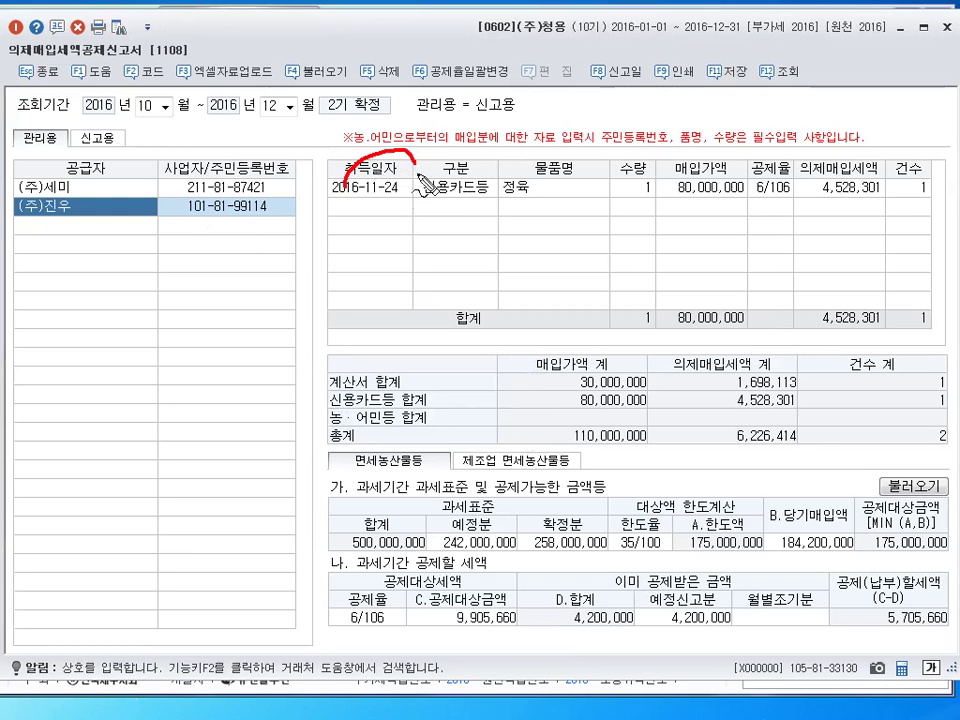
mouse_move(757, 212)
mouse_down()
mouse_move(786, 195)
mouse_move(770, 158)
mouse_move(789, 174)
mouse_up()
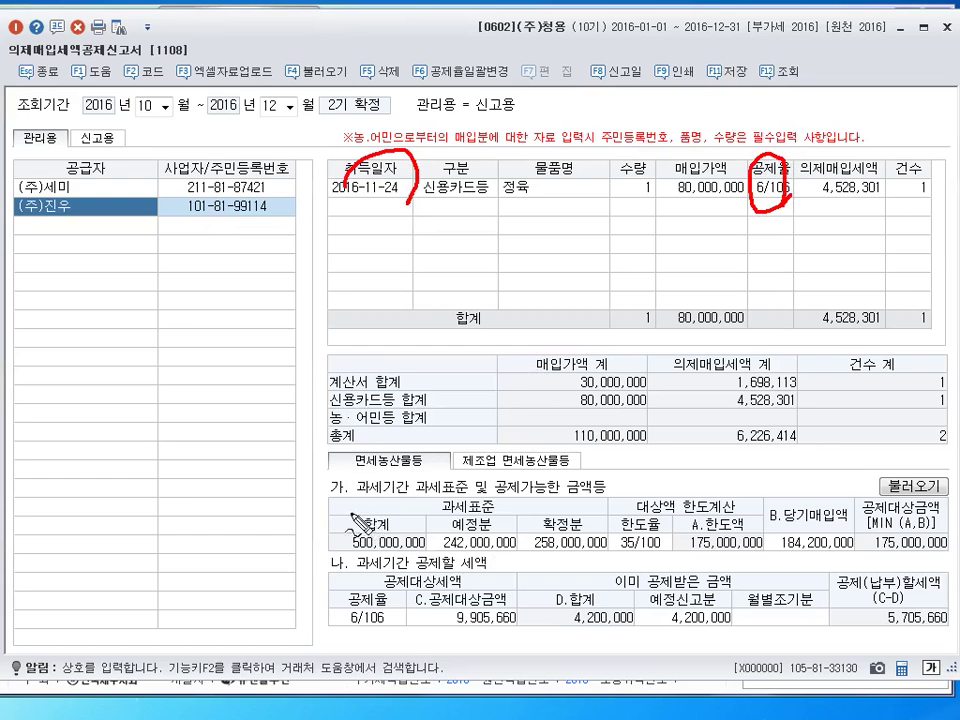
mouse_move(418, 645)
mouse_down()
mouse_move(554, 453)
mouse_move(690, 448)
mouse_move(845, 560)
mouse_move(553, 660)
mouse_move(468, 655)
mouse_up()
mouse_move(395, 660)
mouse_down()
mouse_move(385, 700)
mouse_move(412, 672)
mouse_up()
mouse_move(470, 560)
mouse_down()
mouse_move(610, 525)
mouse_move(500, 555)
mouse_up()
drag(770, 568, 835, 545)
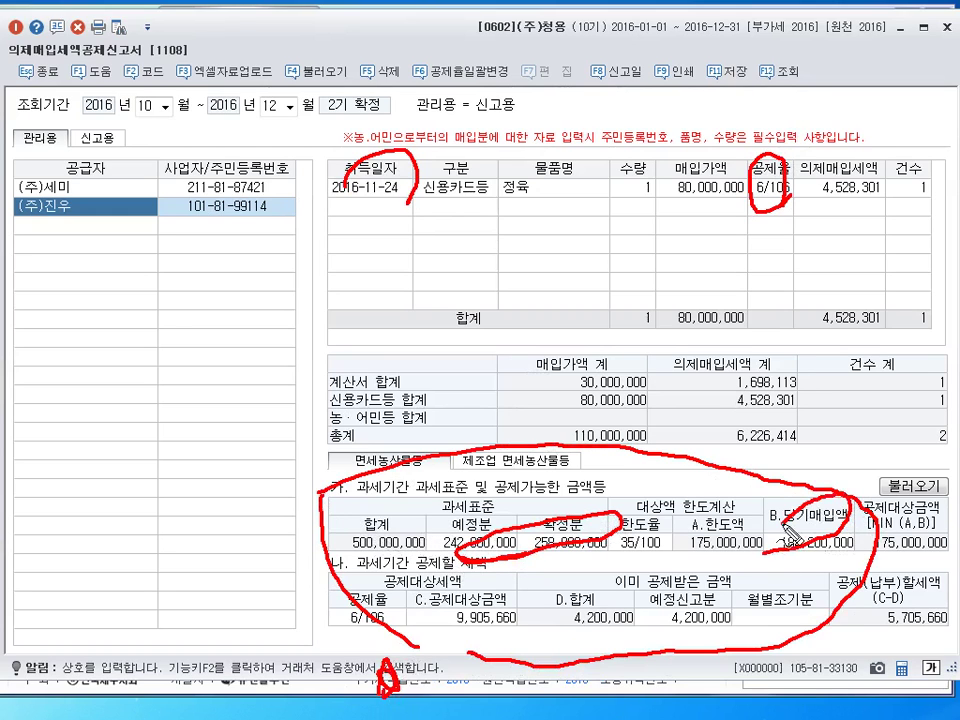
mouse_move(688, 638)
mouse_down()
mouse_move(712, 575)
mouse_move(668, 612)
mouse_move(710, 632)
mouse_up()
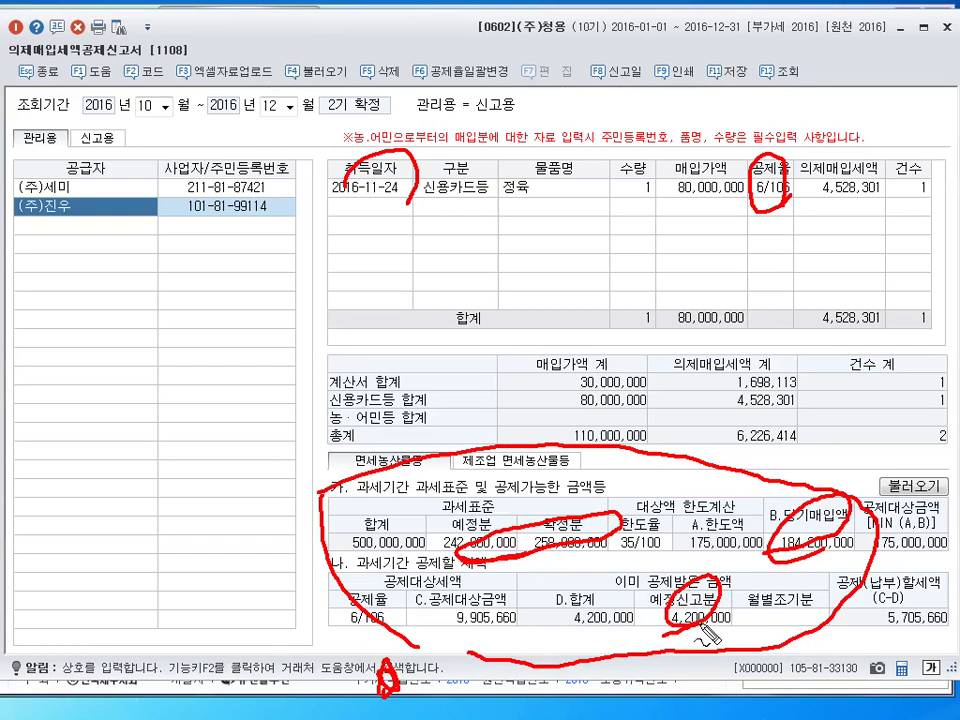
drag(648, 522, 652, 505)
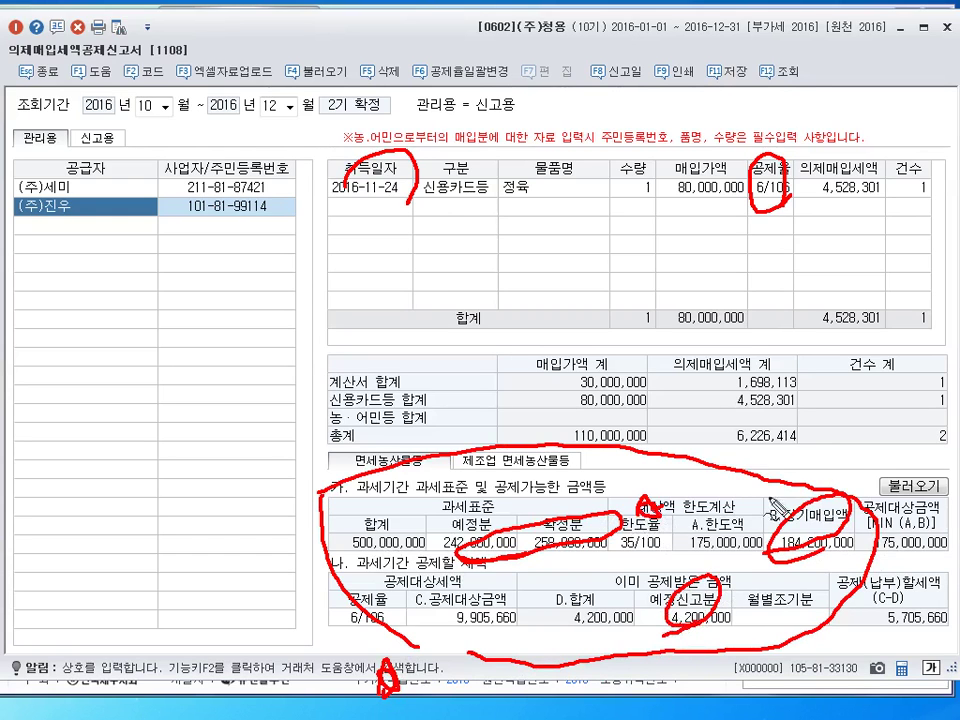
mouse_move(815, 495)
mouse_down()
mouse_move(837, 477)
mouse_move(820, 497)
mouse_up()
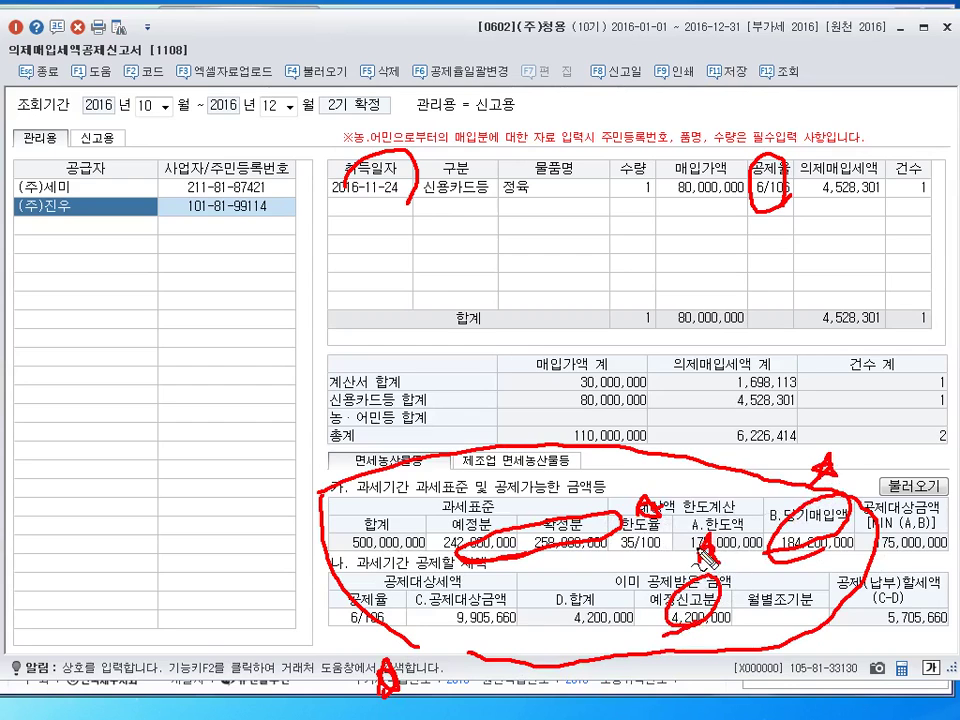
key(Escape)
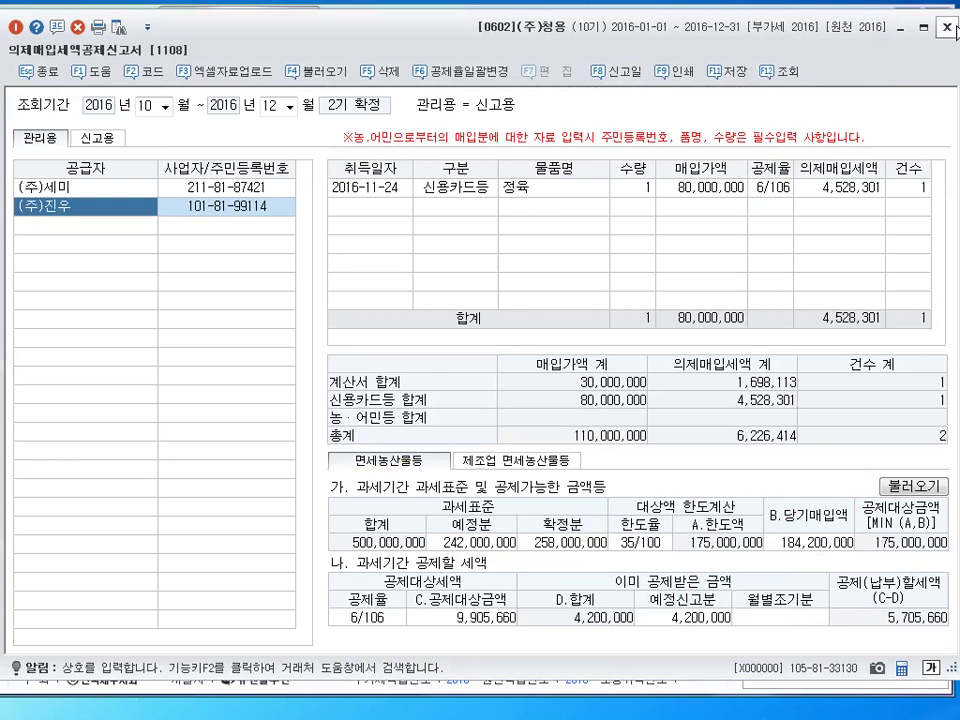
Close the return form, answer 예(Y) to save, and dismiss the save-complete notice
key(Escape)
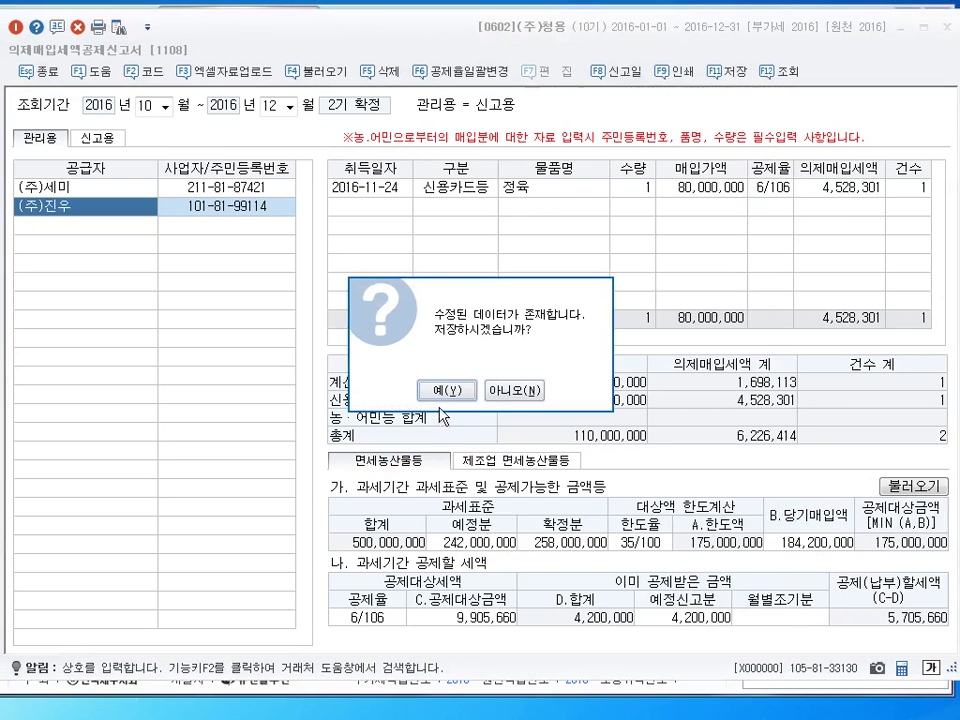
click(447, 391)
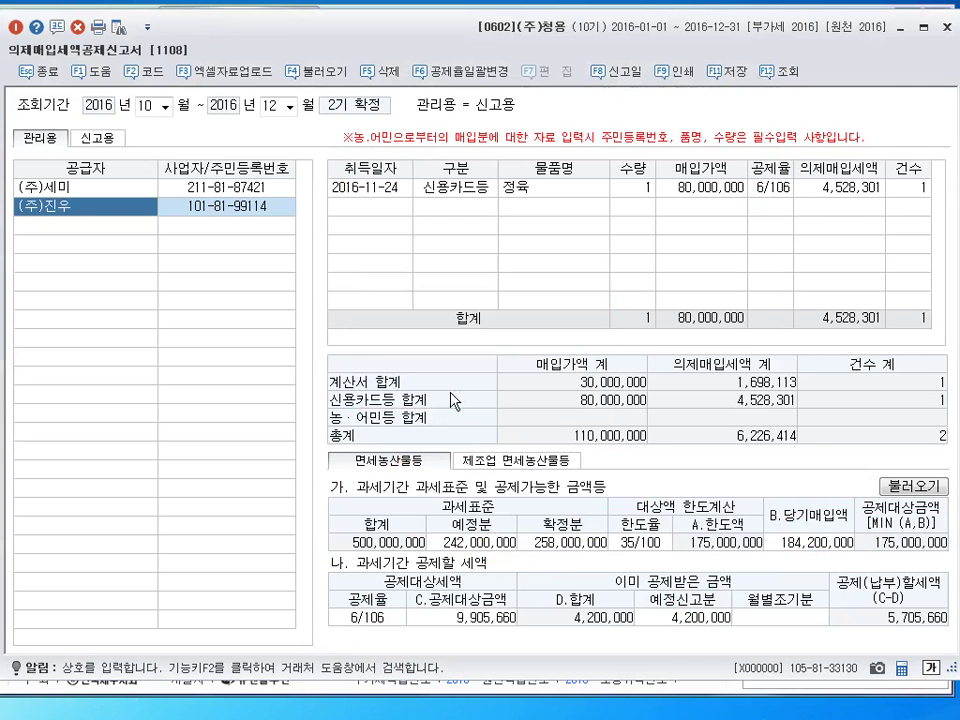
click(948, 32)
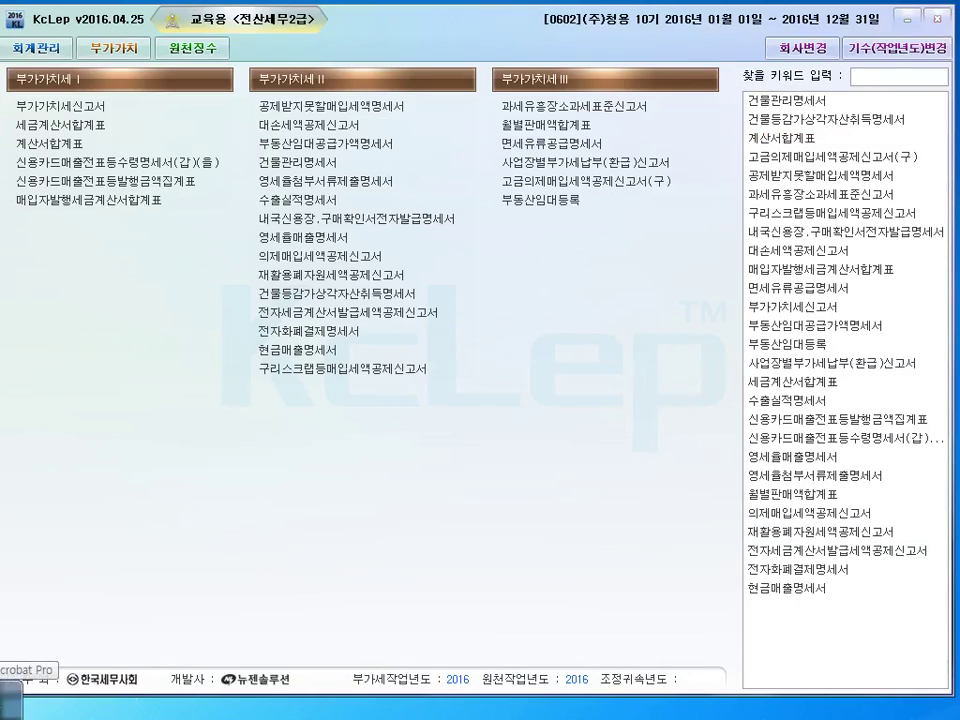
Switch to the Acrobat textbook and scroll to question 03
click(12, 683)
scroll(253, 588, down, 10)
scroll(253, 588, down, 20)
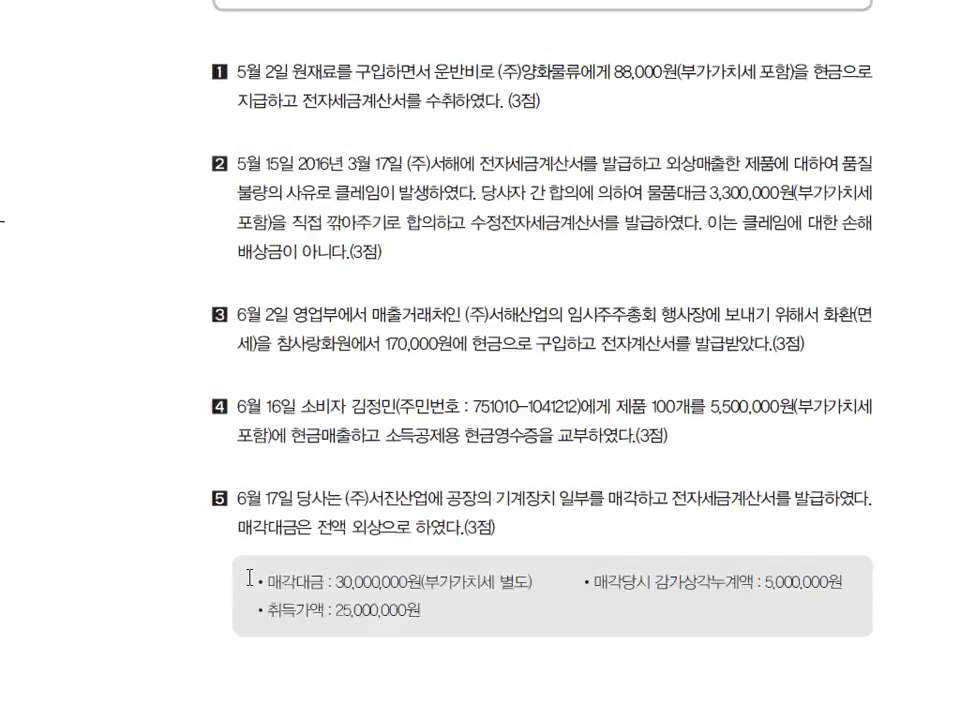
scroll(259, 568, up, 1)
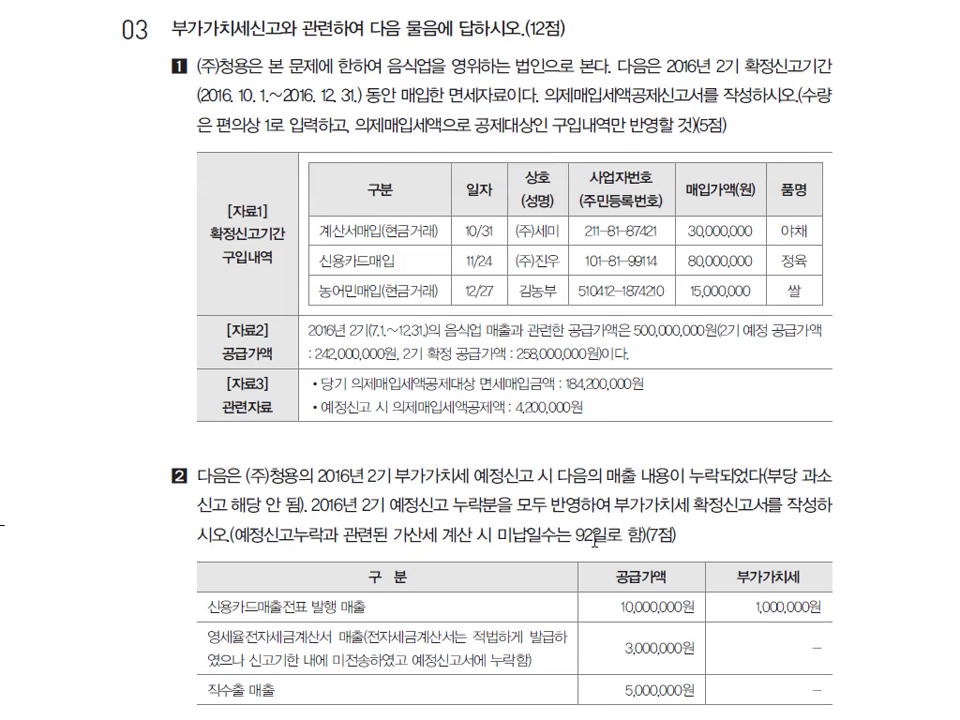
Underline the omitted preliminary-sales phrase and bracket the three omitted rows with a note
scroll(596, 541, down, 3)
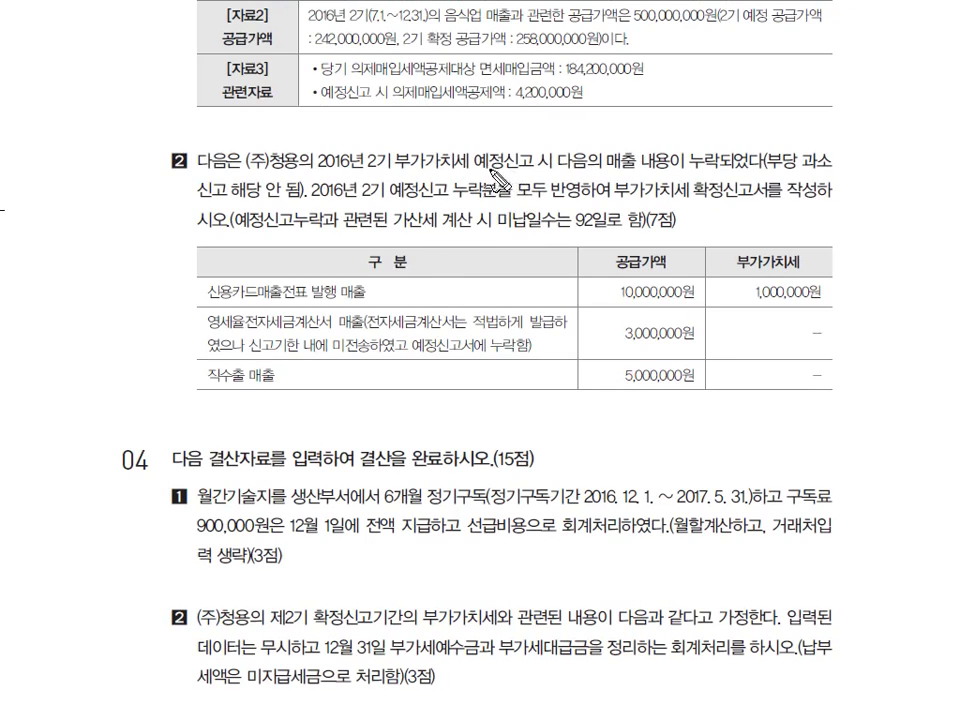
drag(503, 177, 665, 172)
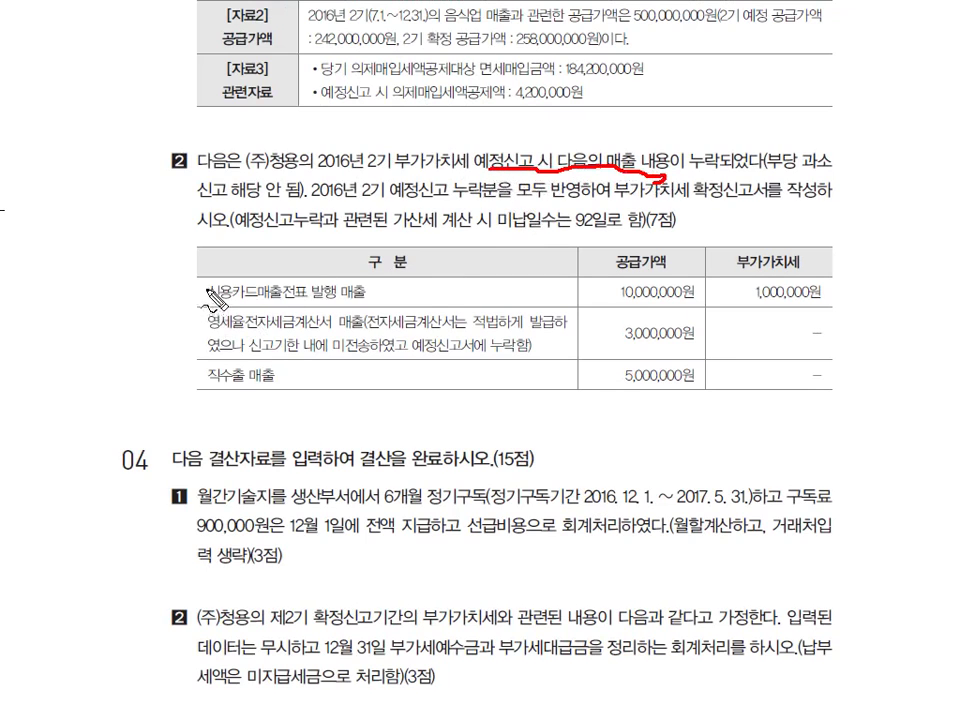
mouse_move(204, 292)
mouse_down()
mouse_move(197, 369)
mouse_move(206, 379)
mouse_up()
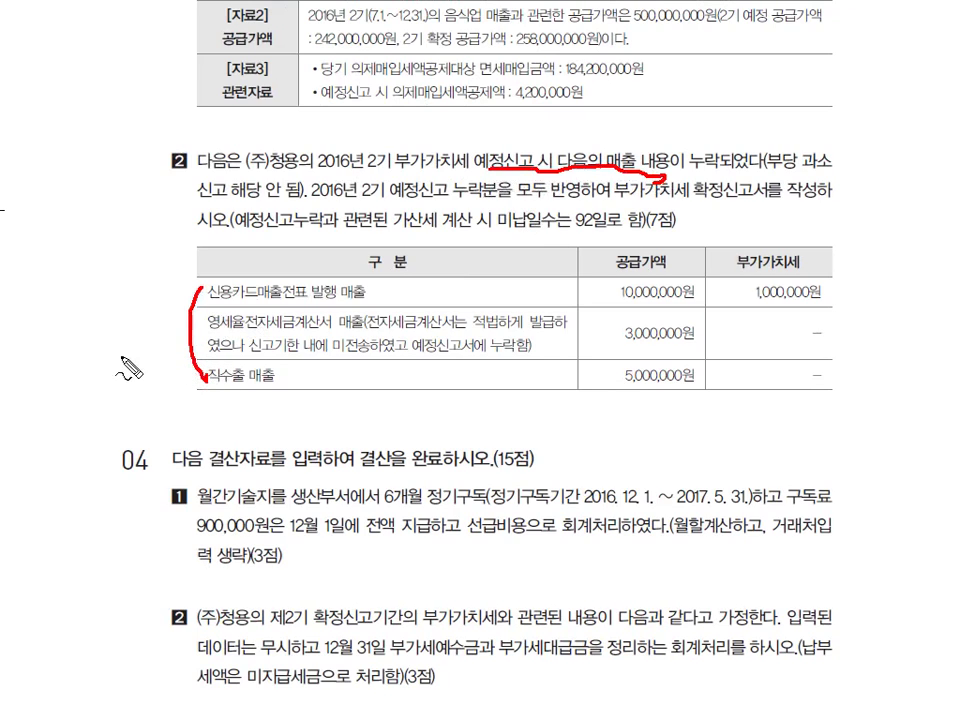
mouse_move(100, 350)
mouse_down()
mouse_move(106, 334)
mouse_move(114, 350)
mouse_move(171, 345)
mouse_move(180, 350)
mouse_move(163, 358)
mouse_move(172, 360)
mouse_move(176, 352)
mouse_up()
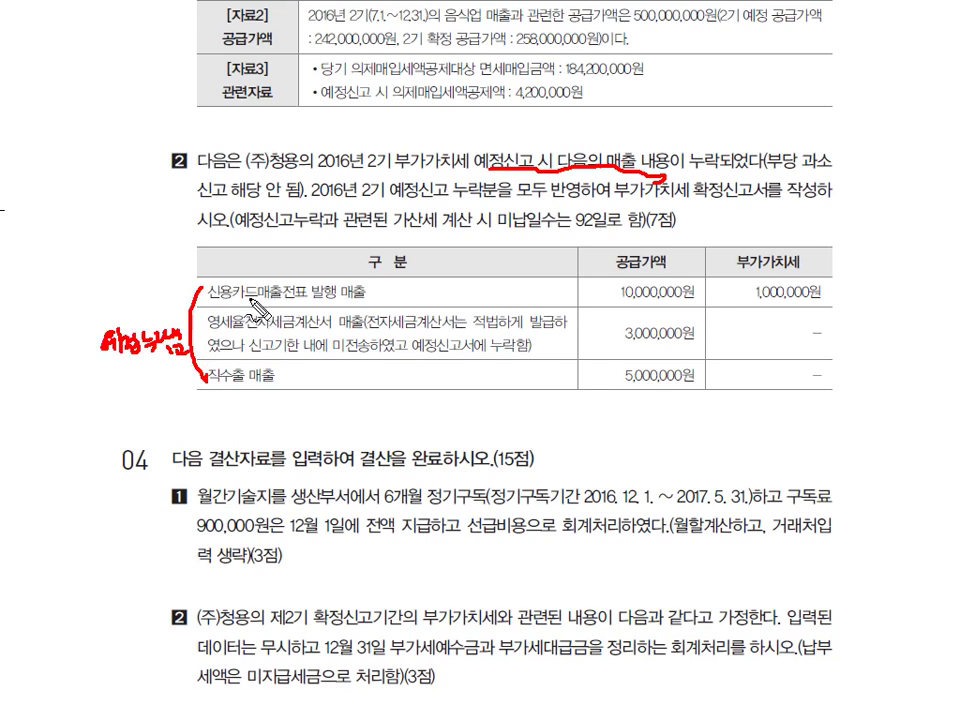
Underline the card sales slip, electronic tax invoice and not-transmitted wording, noting the invoice row
drag(244, 298, 337, 298)
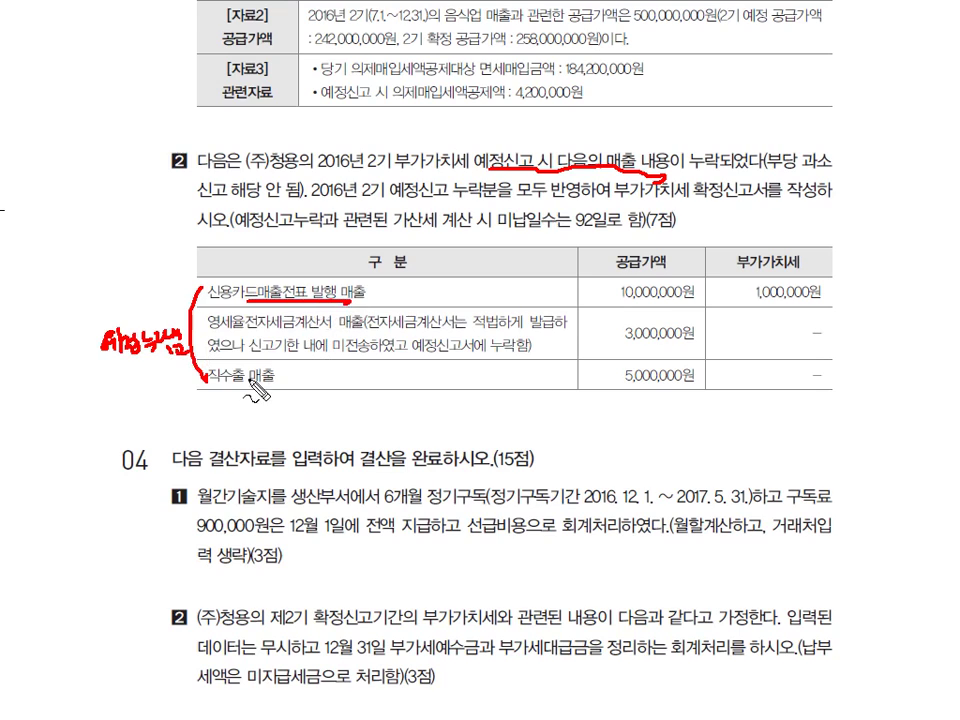
drag(238, 334, 362, 332)
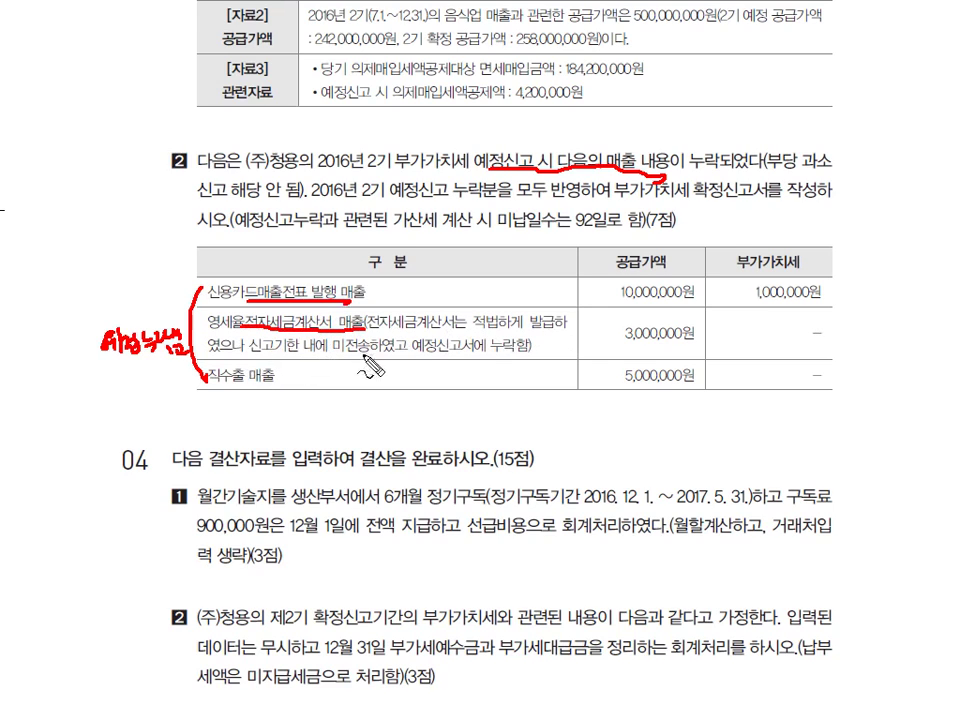
drag(402, 362, 518, 364)
drag(336, 360, 395, 358)
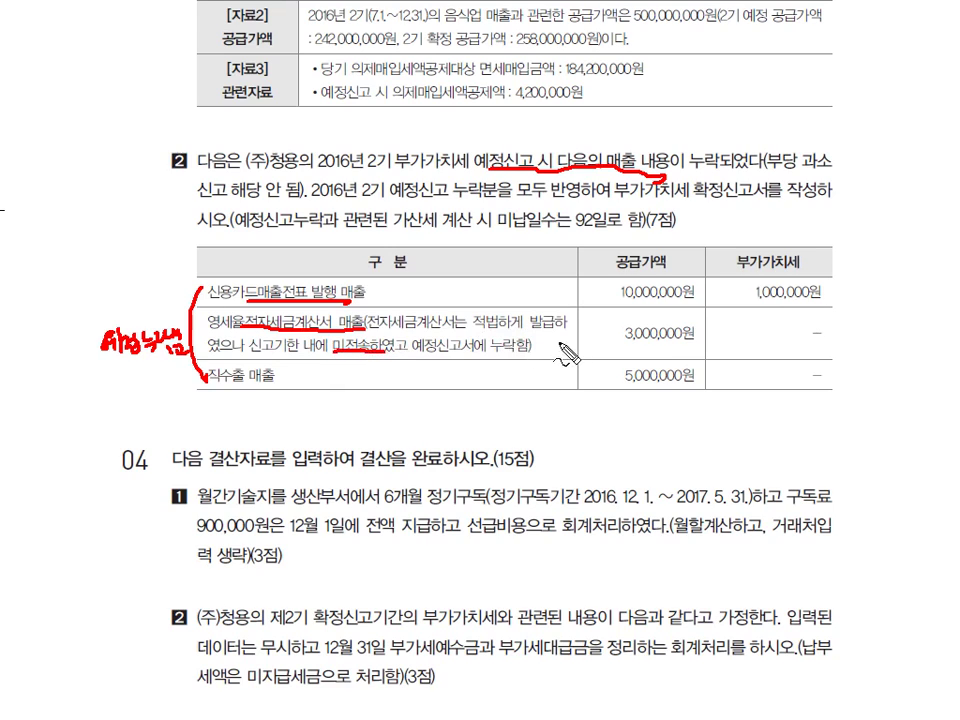
mouse_move(553, 364)
mouse_down()
mouse_move(575, 372)
mouse_move(592, 356)
mouse_up()
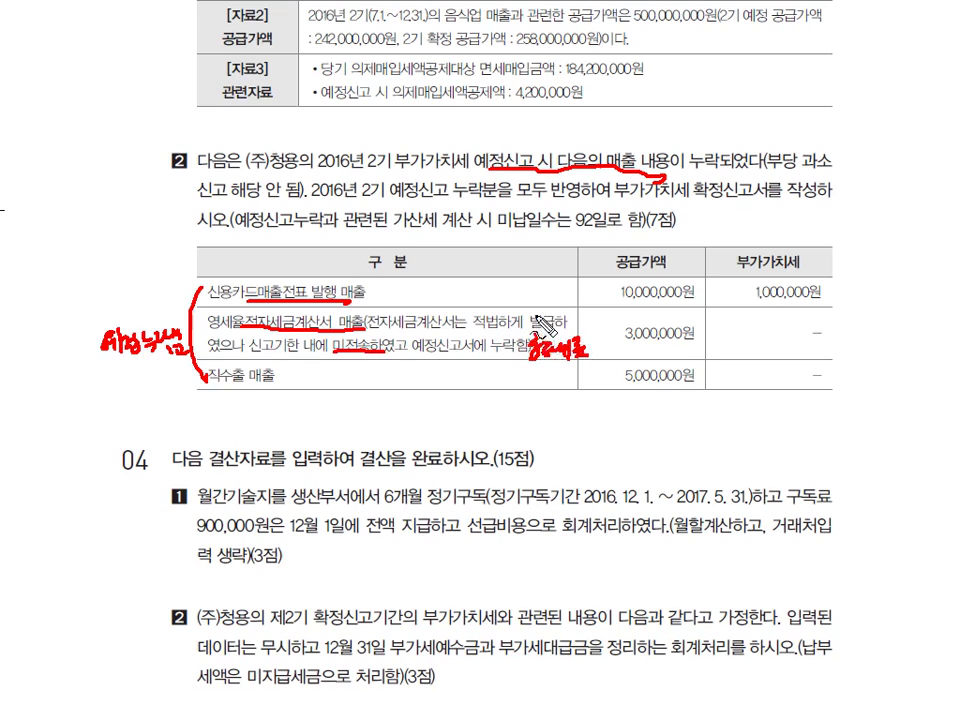
Add penalty and export notes, check off 3,000,000원, write a reminder, then erase all pen markings
mouse_move(537, 330)
mouse_down()
mouse_move(598, 318)
mouse_move(545, 312)
mouse_move(588, 312)
mouse_move(585, 355)
mouse_move(530, 335)
mouse_up()
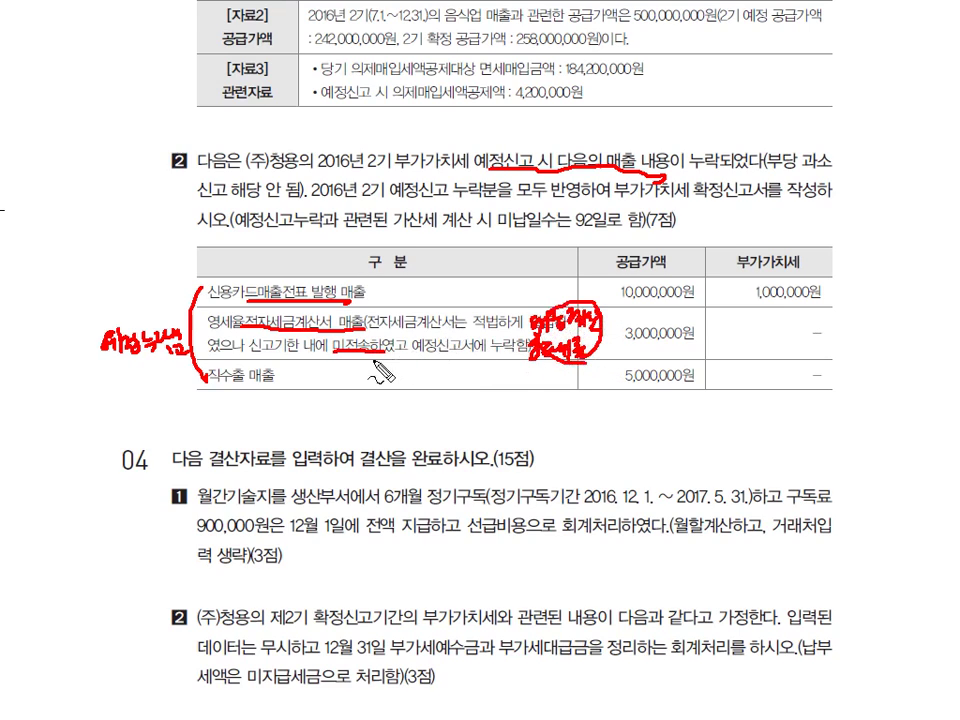
drag(210, 381, 276, 380)
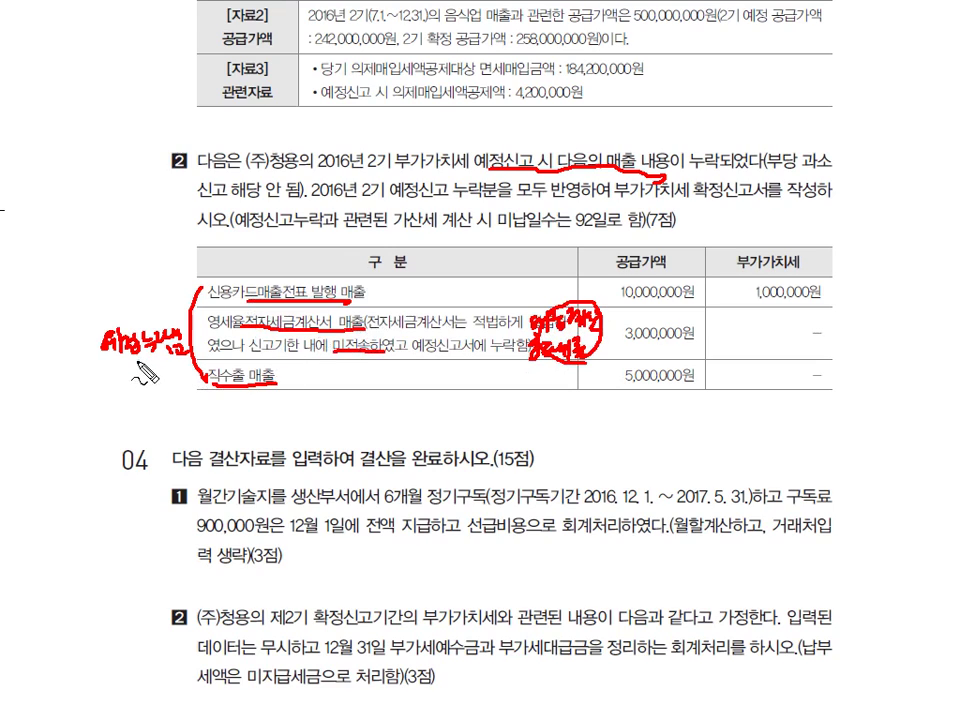
mouse_move(120, 373)
mouse_down()
mouse_move(120, 386)
mouse_move(164, 386)
mouse_move(166, 398)
mouse_up()
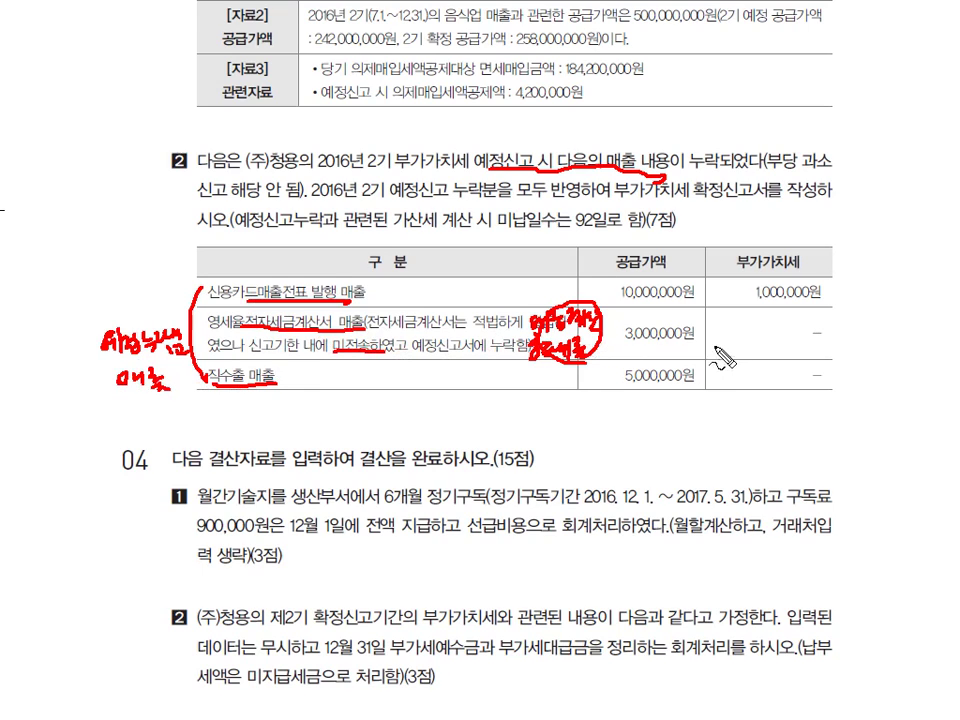
drag(703, 328, 741, 318)
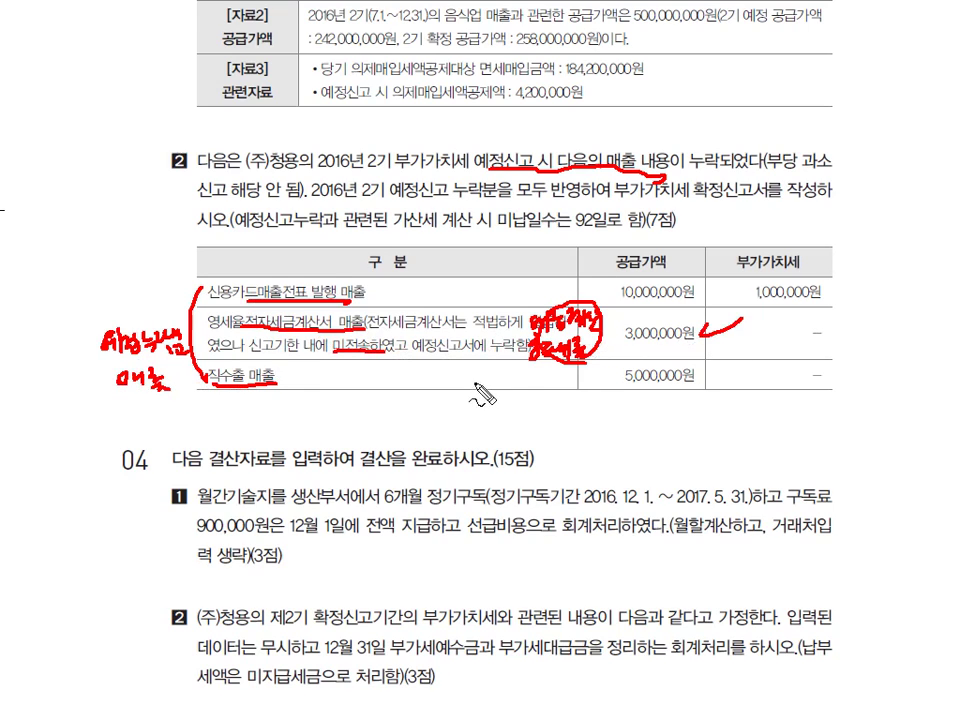
mouse_move(354, 398)
mouse_down()
mouse_move(350, 388)
mouse_move(372, 392)
mouse_move(375, 412)
mouse_move(412, 404)
mouse_move(415, 412)
mouse_up()
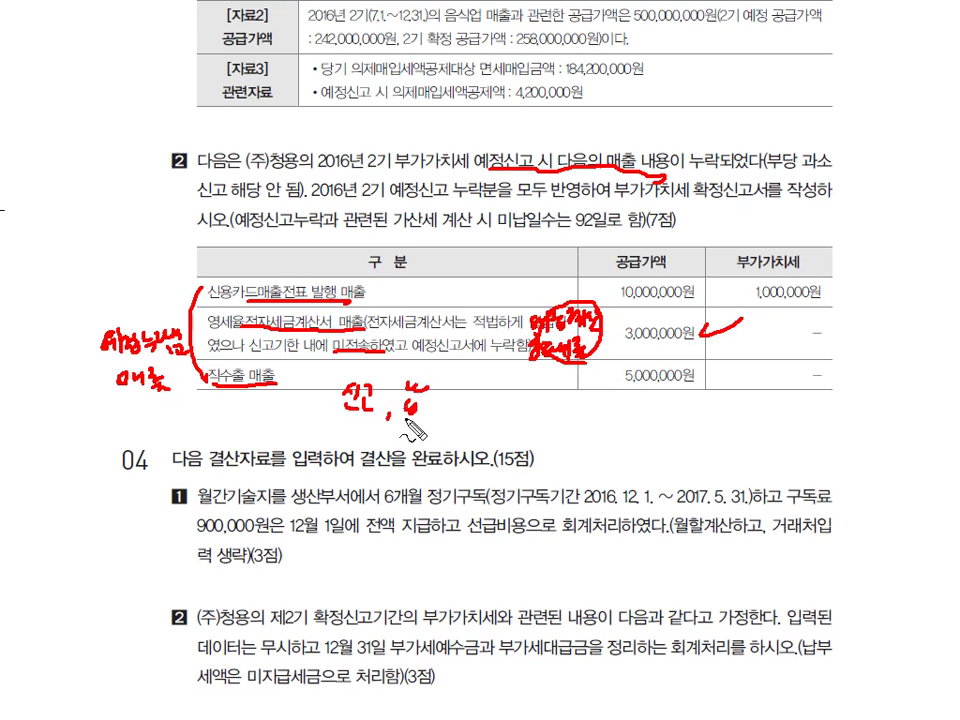
mouse_move(338, 407)
mouse_down()
mouse_move(368, 405)
mouse_move(371, 416)
mouse_up()
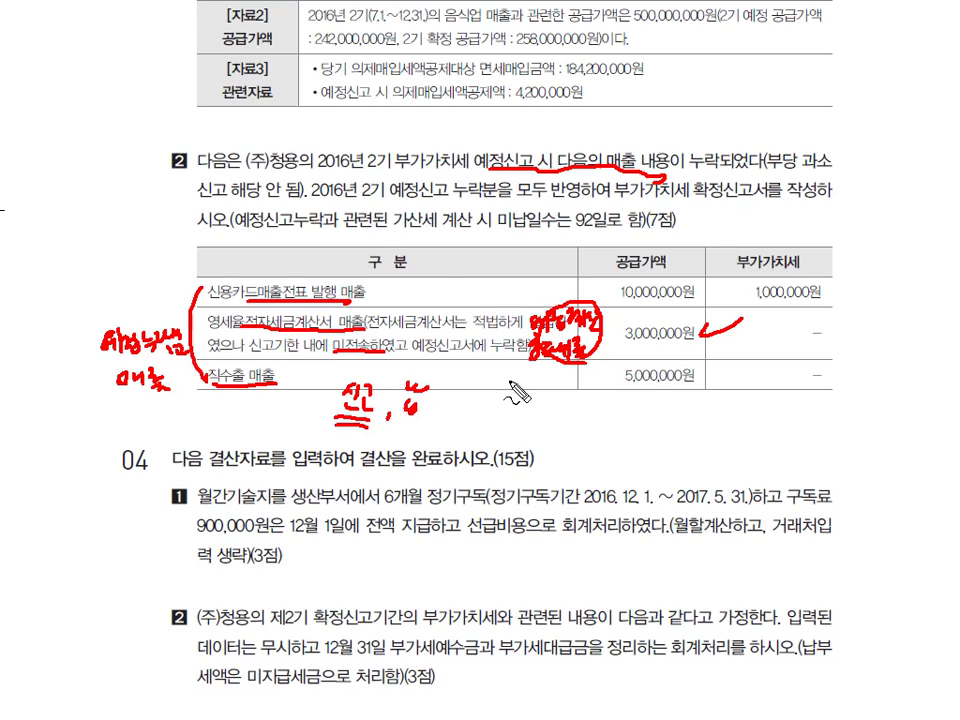
key(Escape)
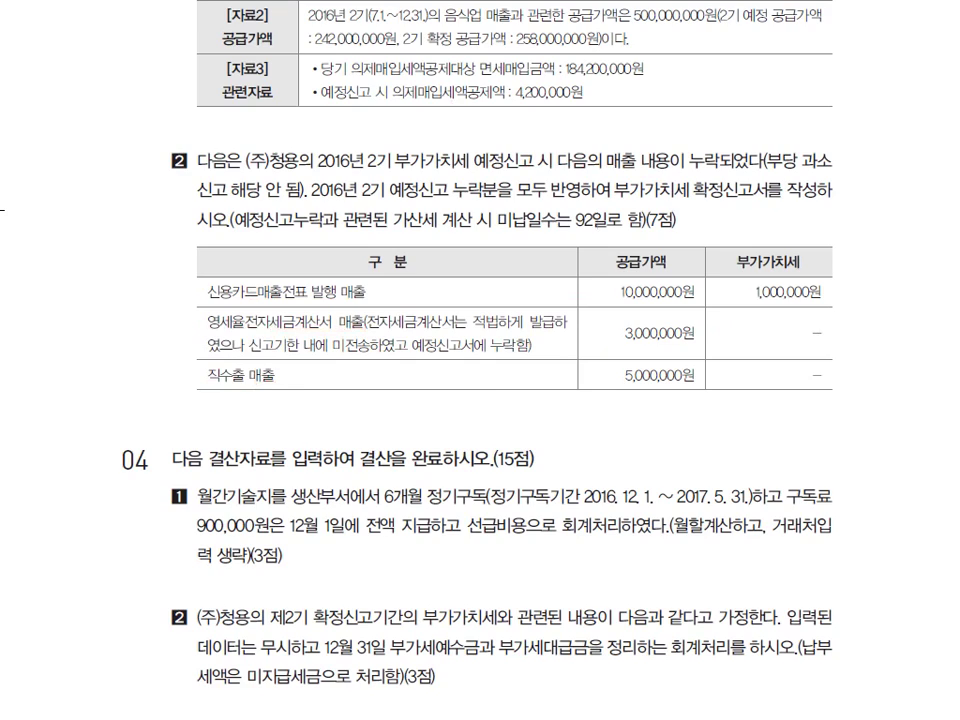
Switch to KcLep, maximize the 부가가치세신고서 and load months 10 through 12 of 2016
key(alt+Tab)
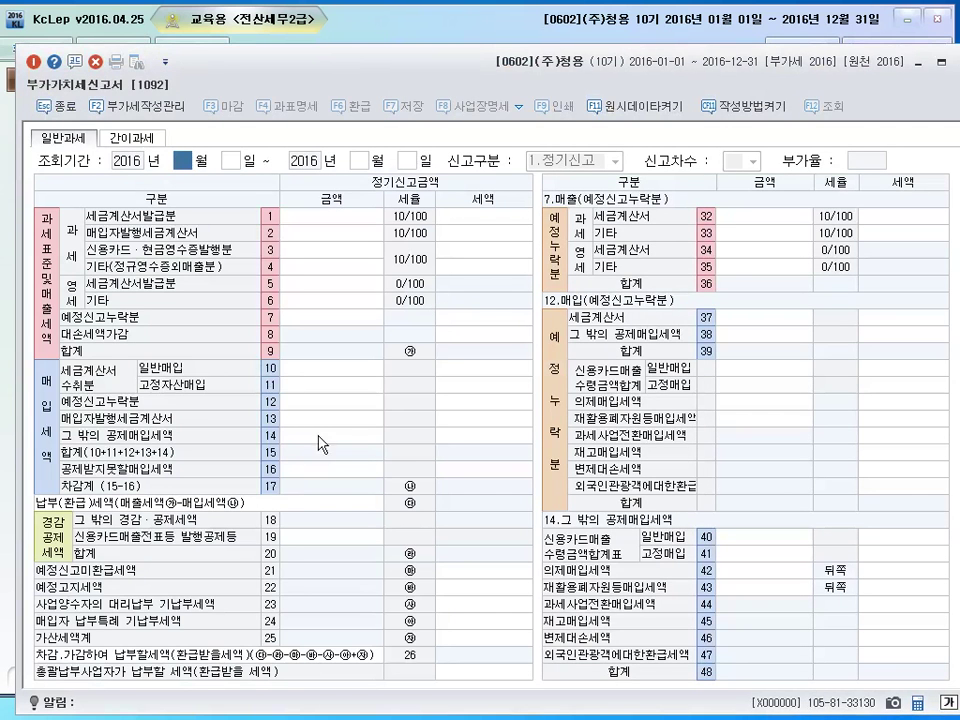
double_click(350, 53)
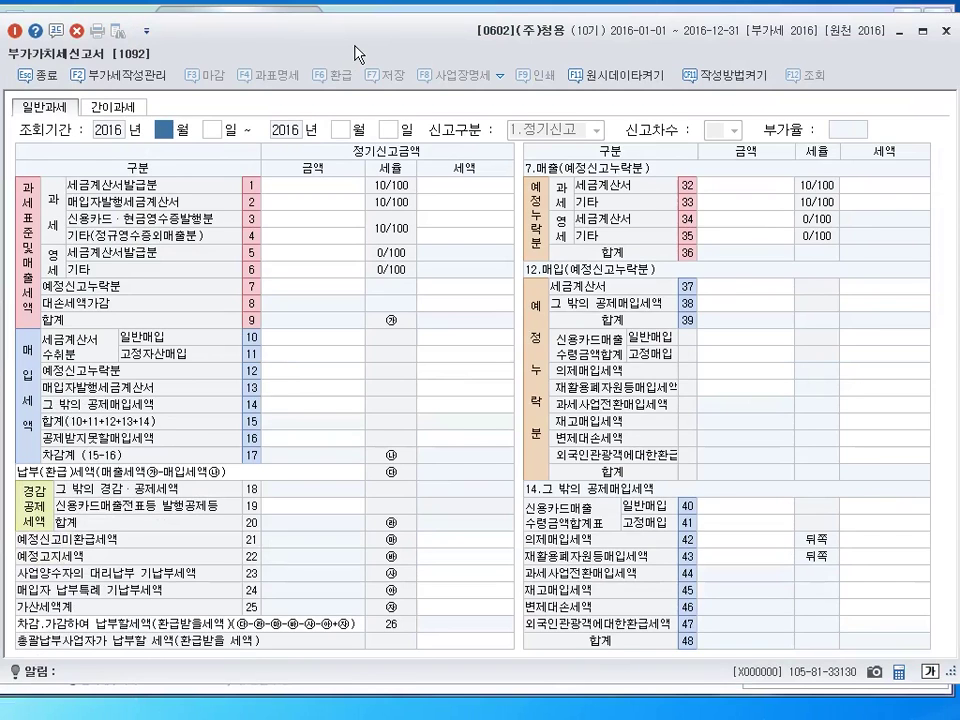
text(10)
key(Return)
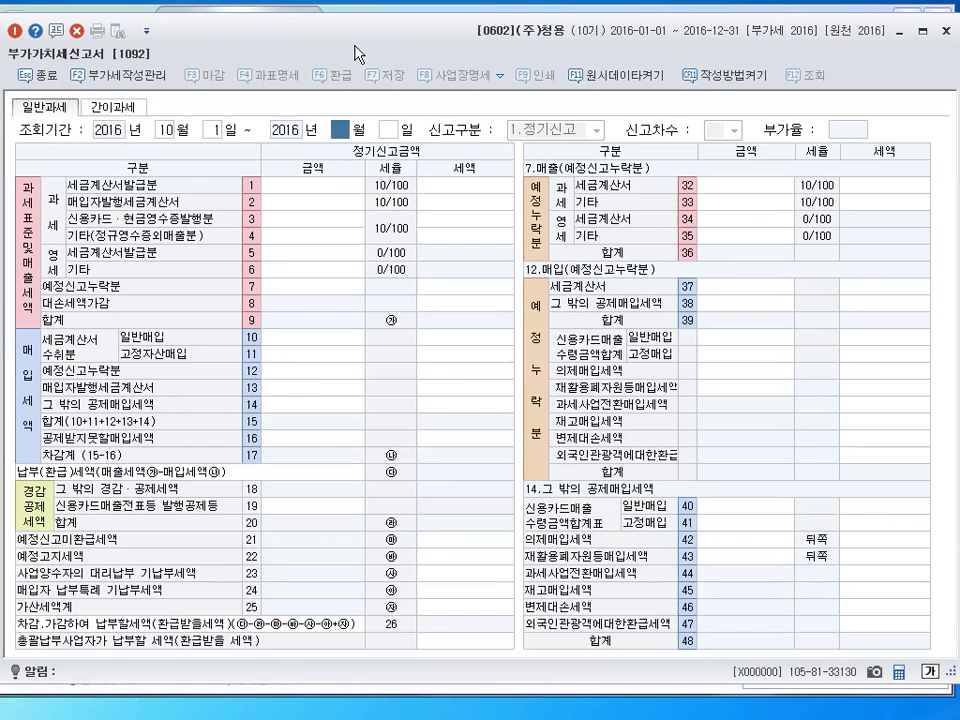
text(12)
key(Return)
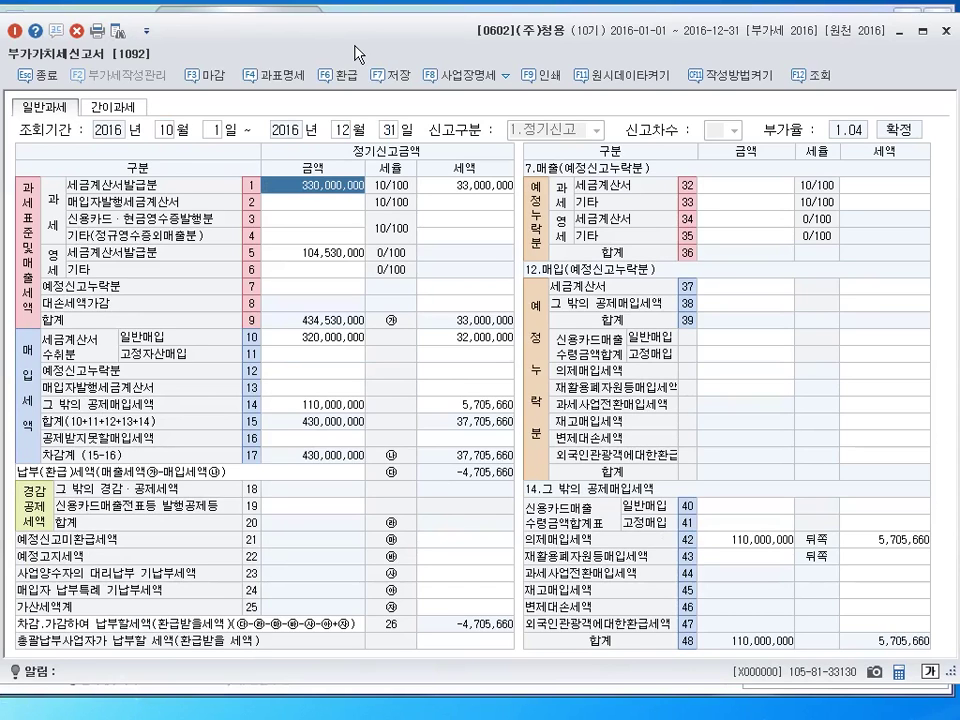
Enter omitted sales of 10,000,000 other taxable, 3,000,000 zero-rated invoice and 5,000,000 zero-rated other
click(757, 196)
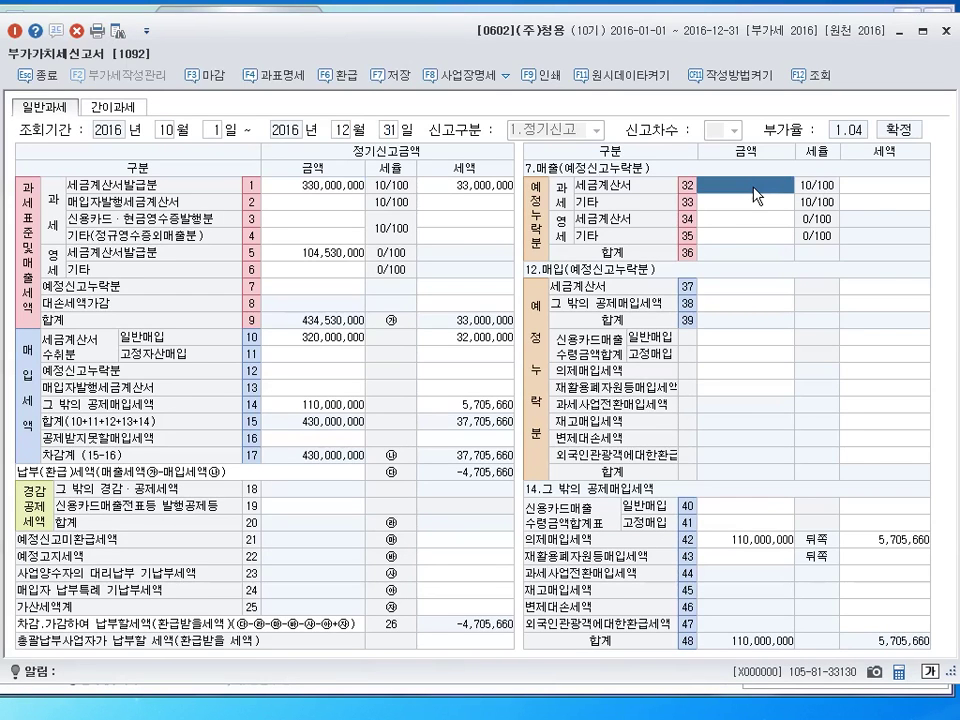
click(742, 201)
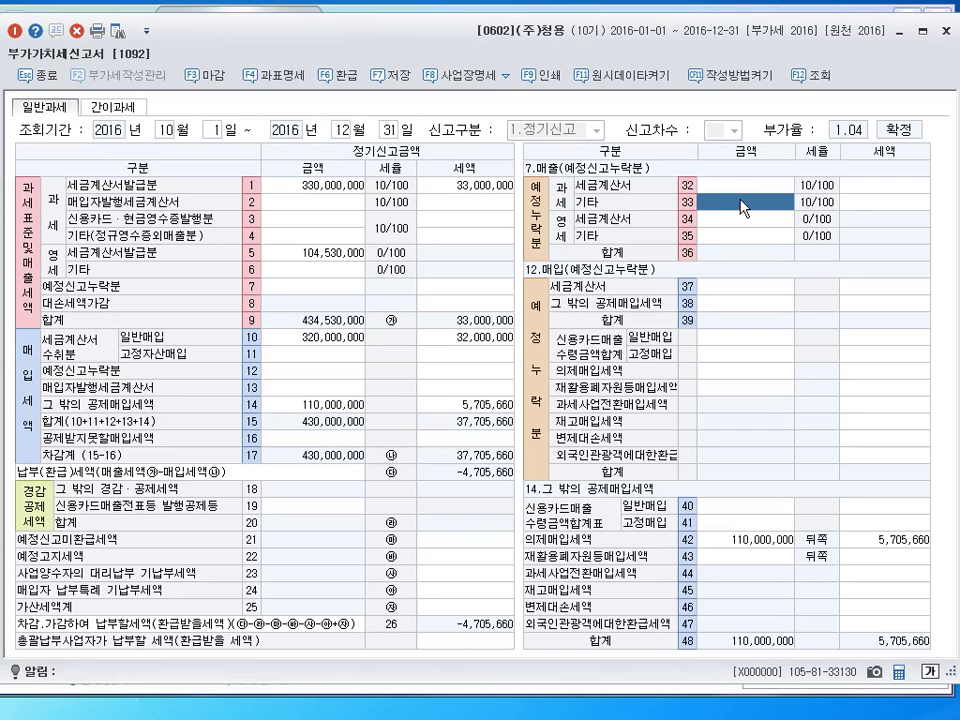
text(10000000)
key(Return)
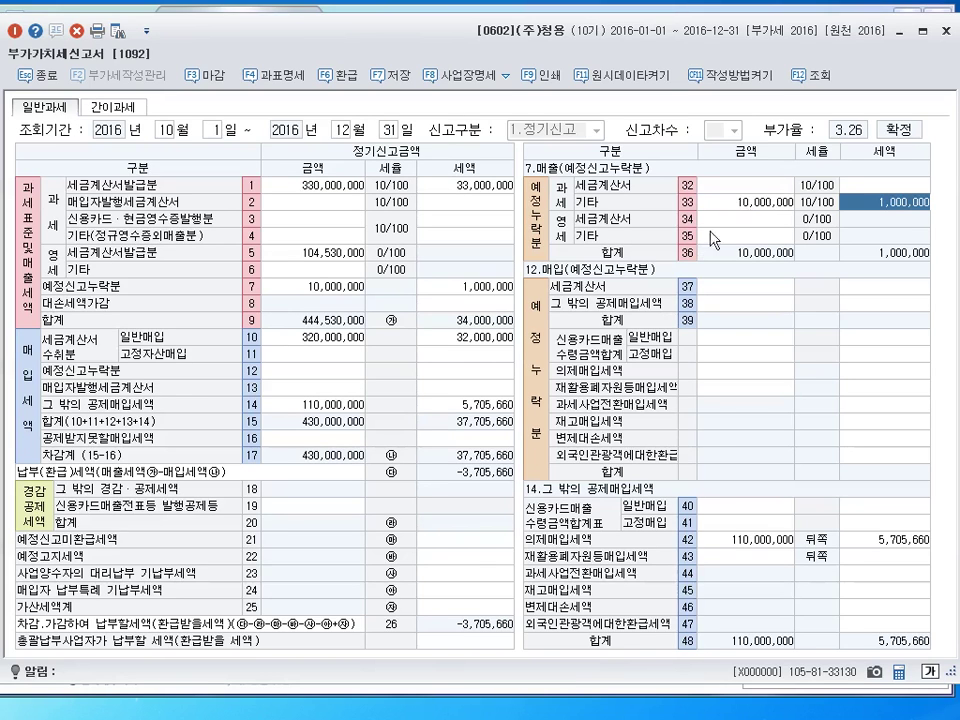
click(714, 224)
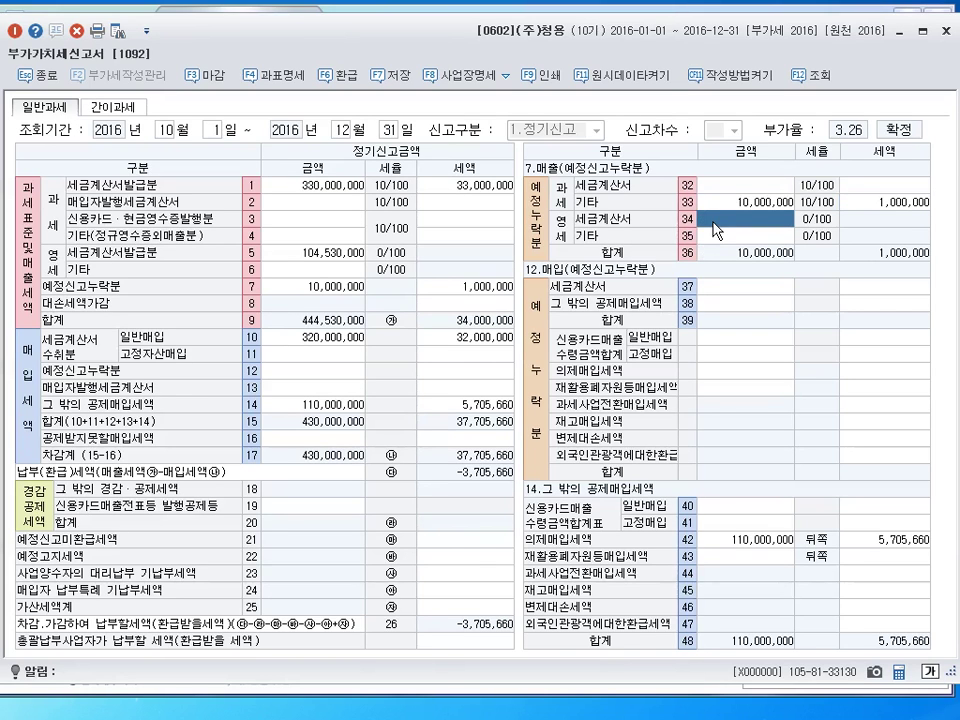
text(3000000)
key(Return)
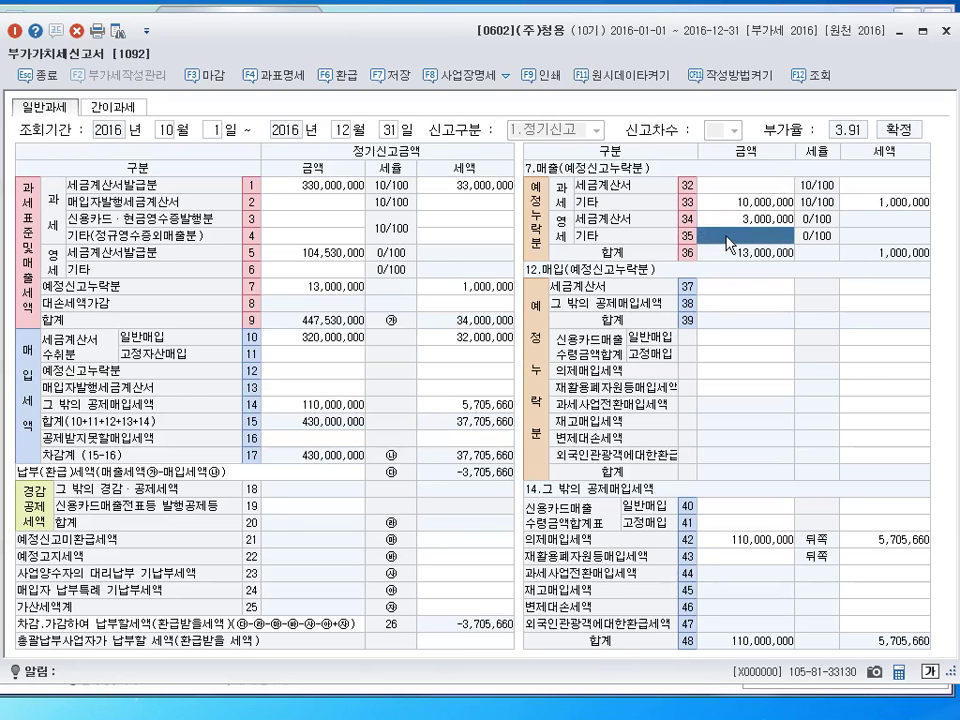
text(5000000)
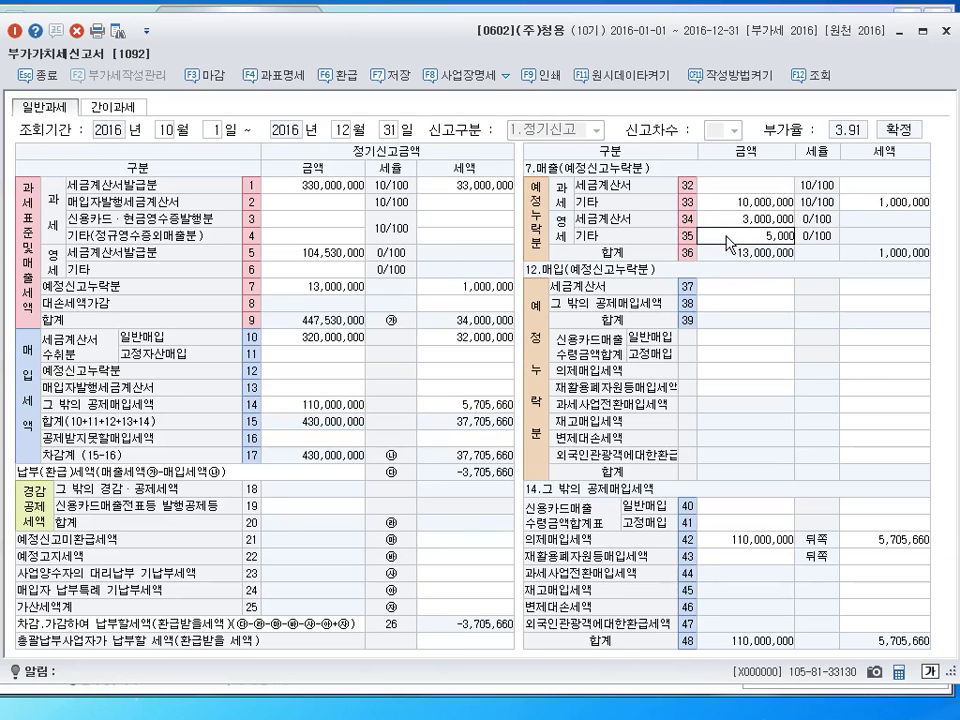
key(Return)
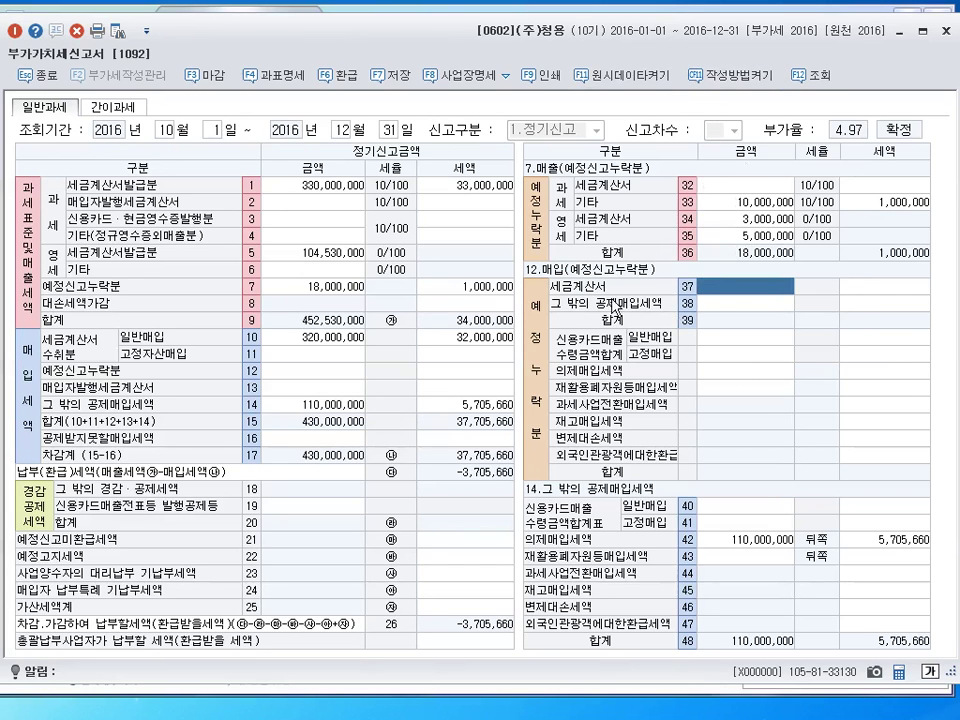
Open the penalty tax breakdown and enter 3,000,000 as the late-submission base amount
click(446, 608)
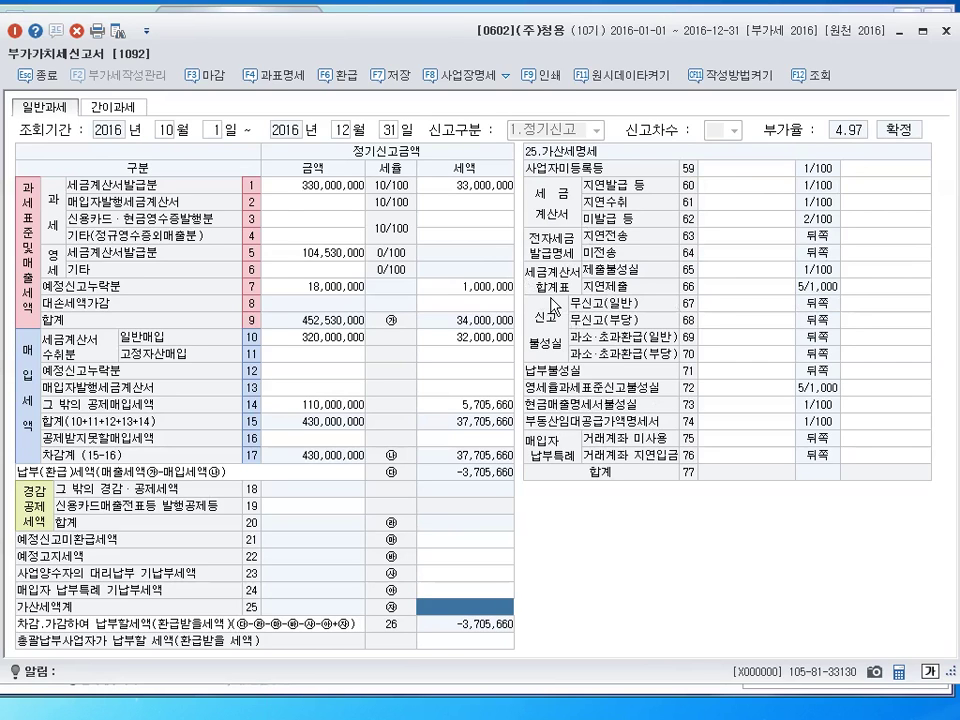
click(756, 290)
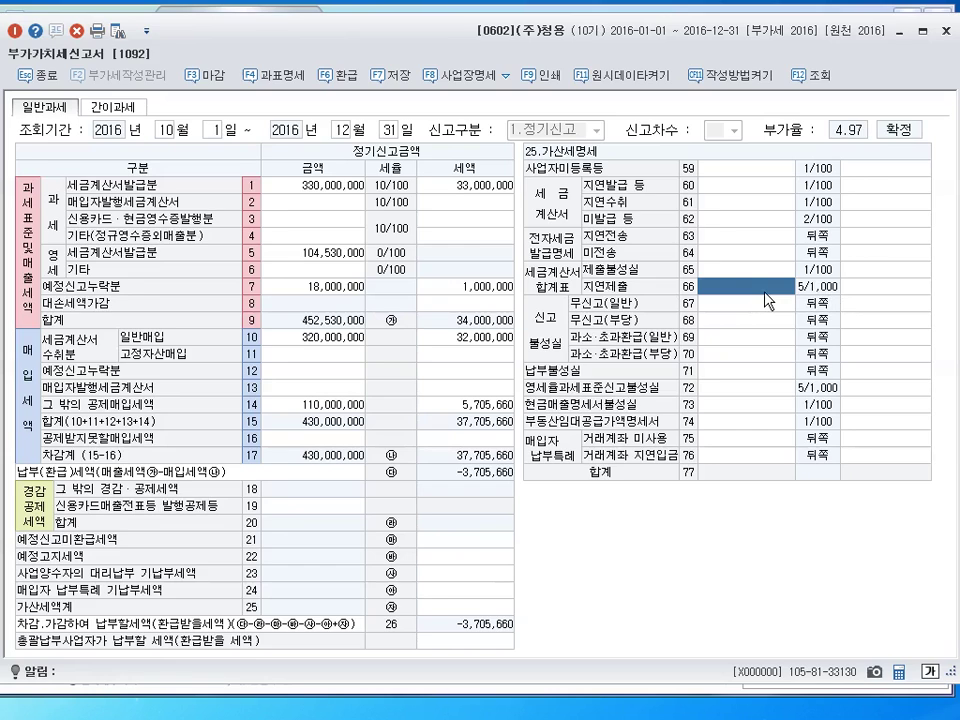
text(3000000)
key(Return)
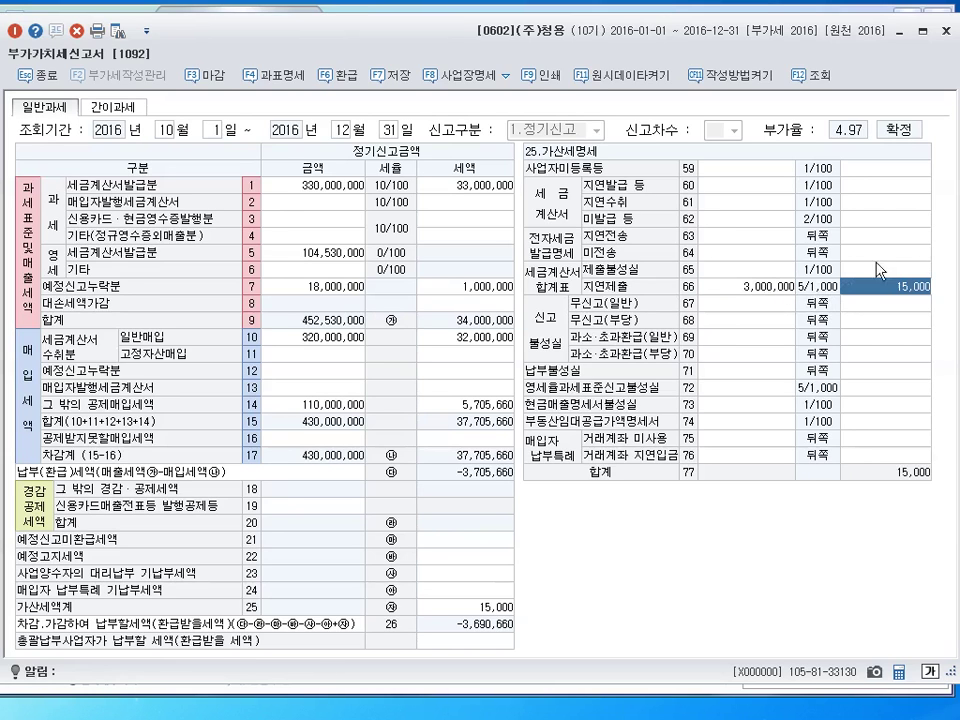
Enter 1,000,000 as the row 69 general underreporting base amount
click(745, 353)
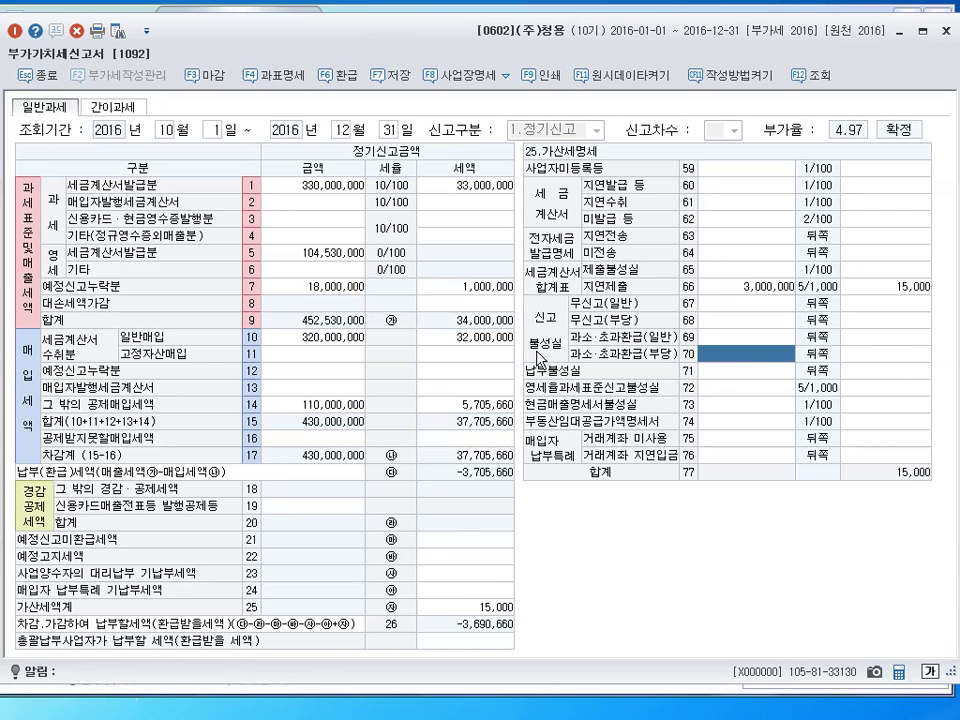
click(757, 340)
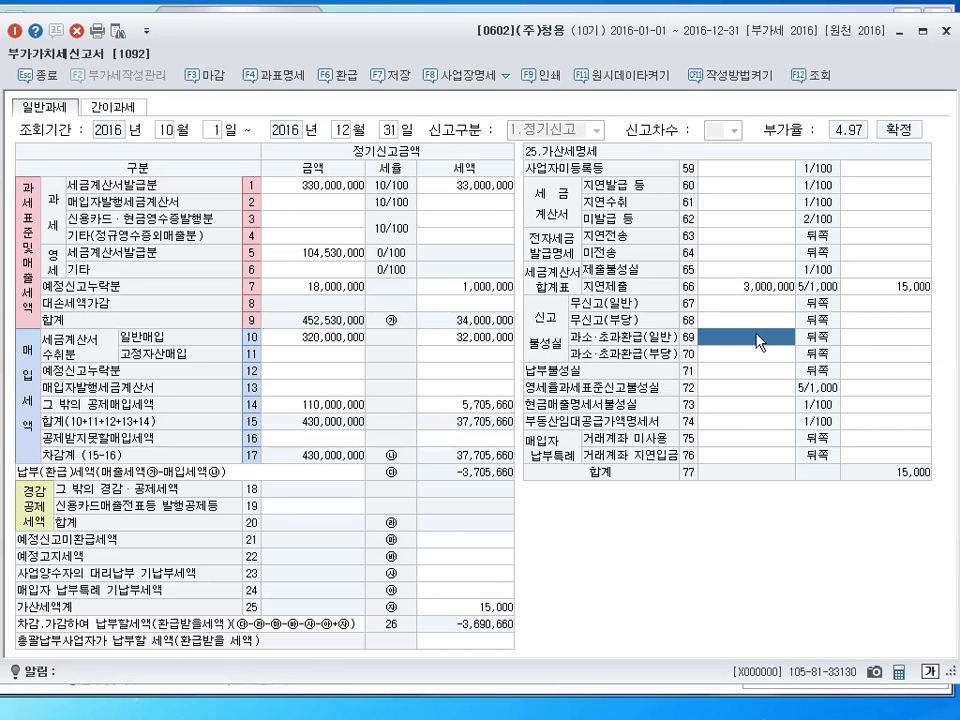
click(741, 392)
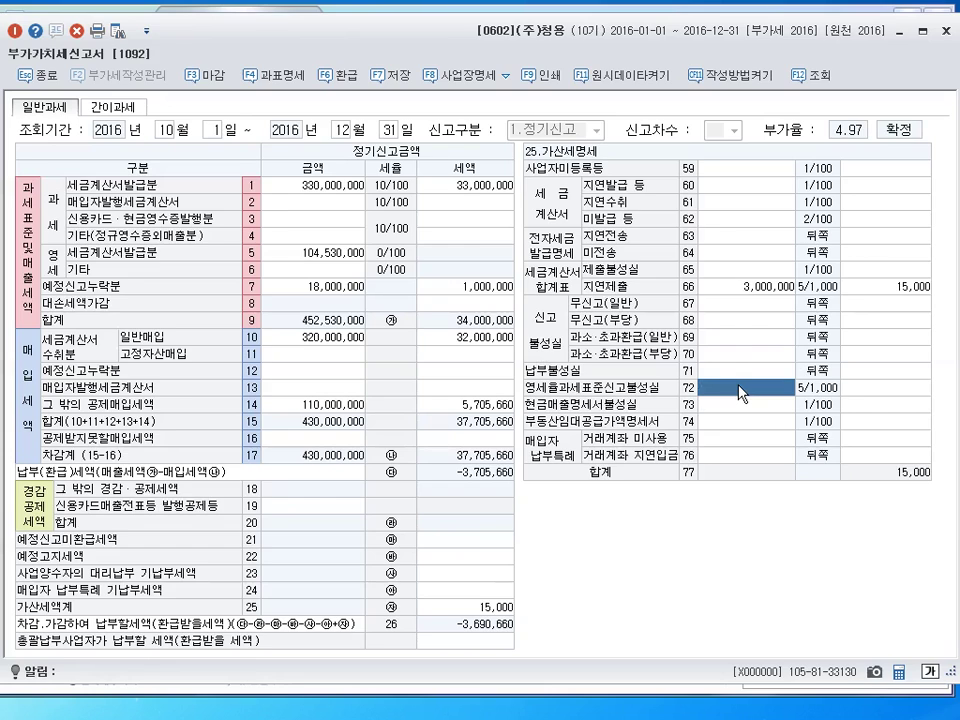
click(740, 341)
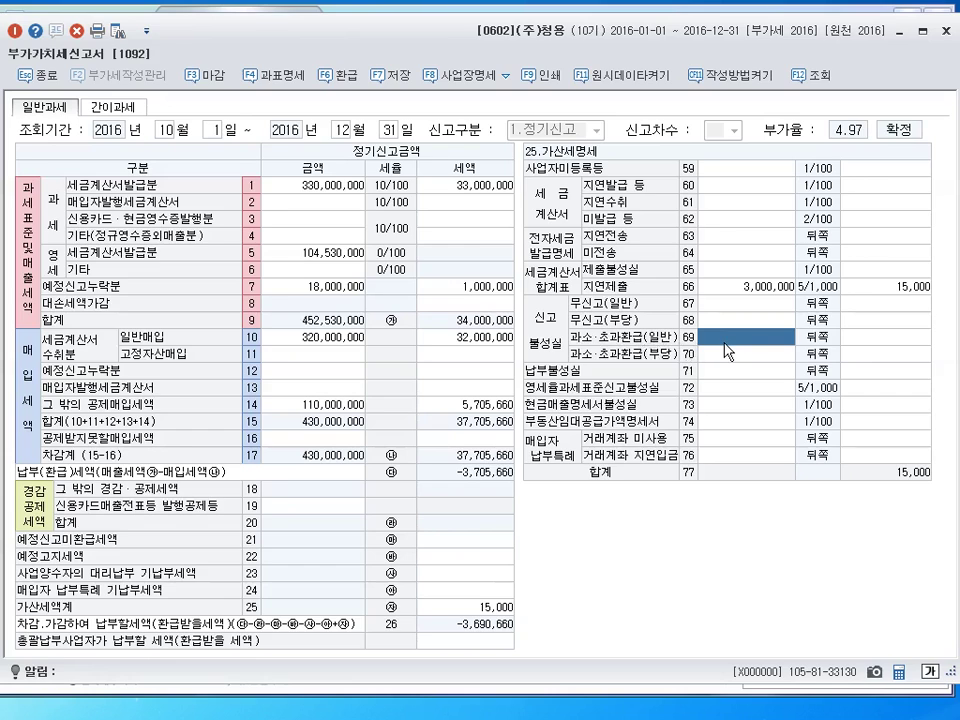
text(1000000)
key(Return)
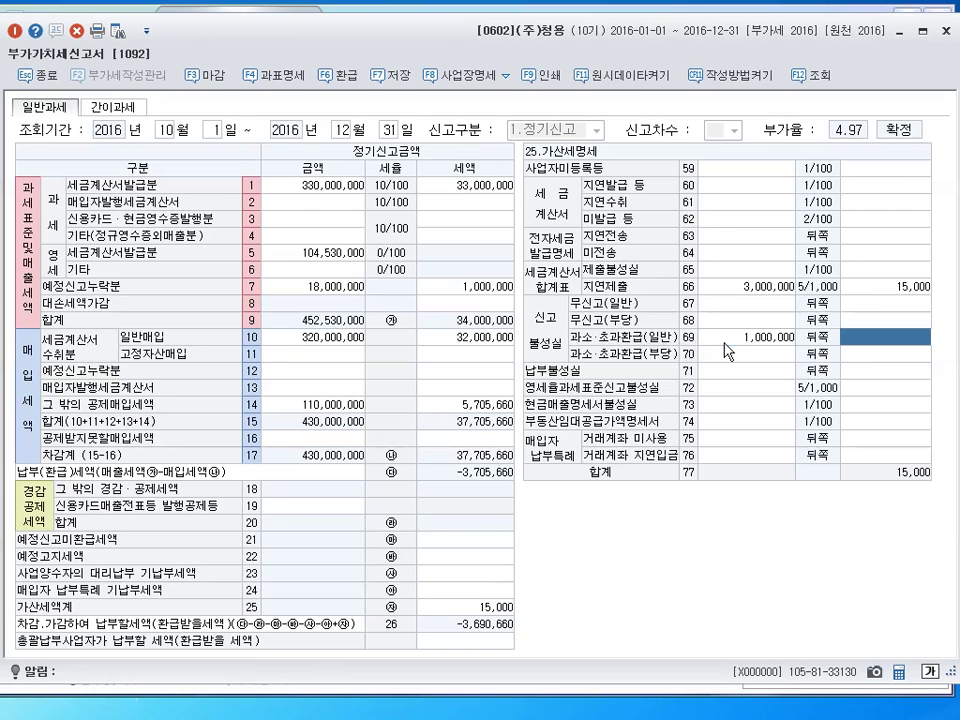
click(724, 342)
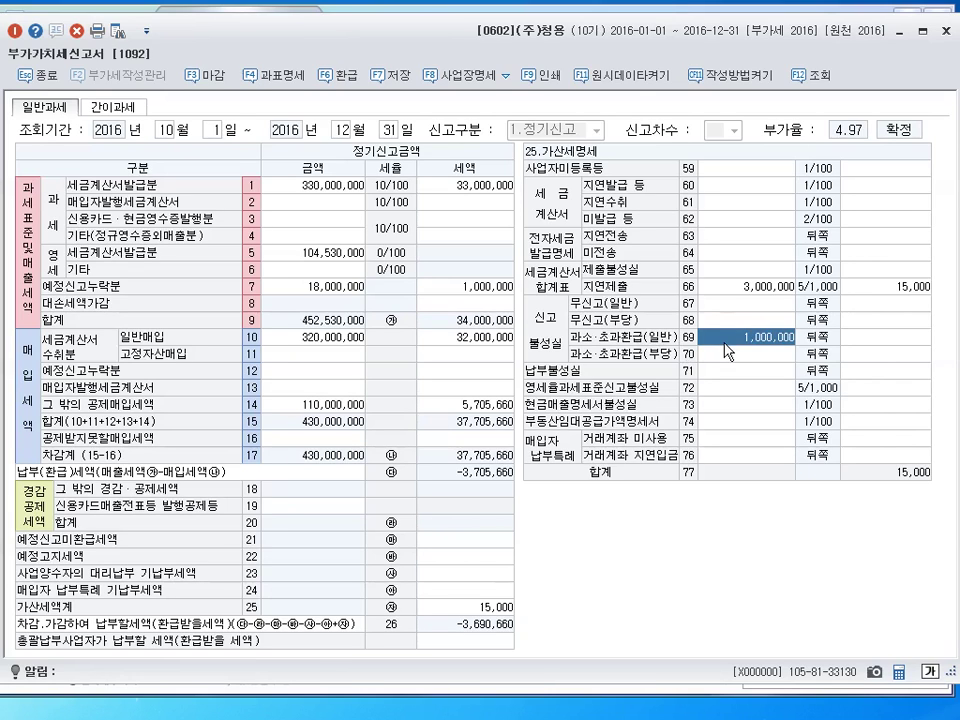
key(Return)
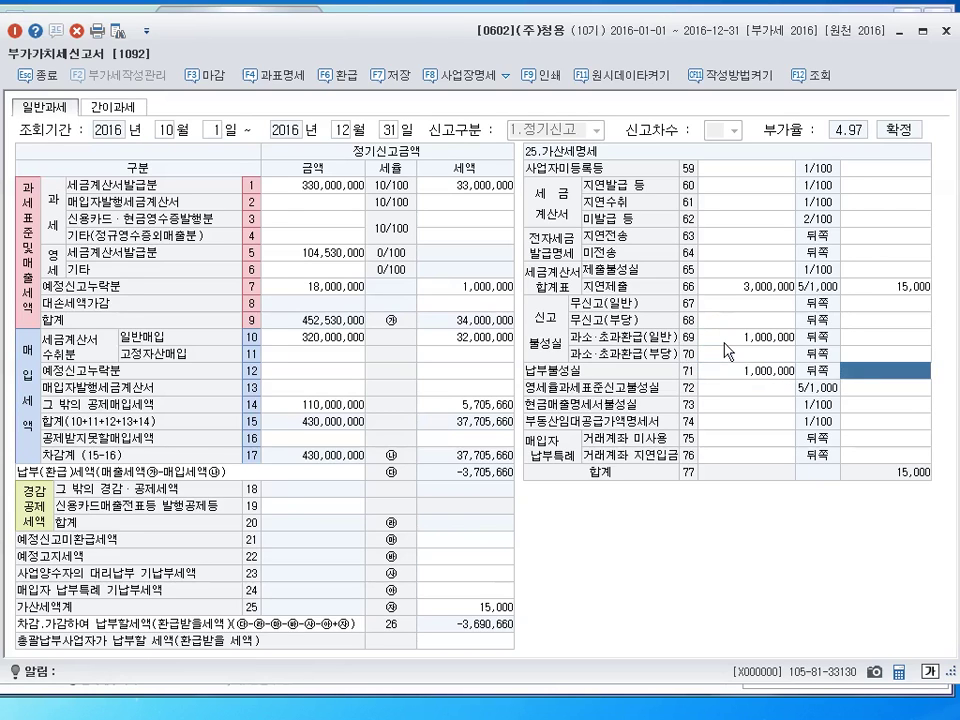
click(727, 350)
Enter 8,000,000 as the row 72 zero-rated base misreporting amount
key(Down)
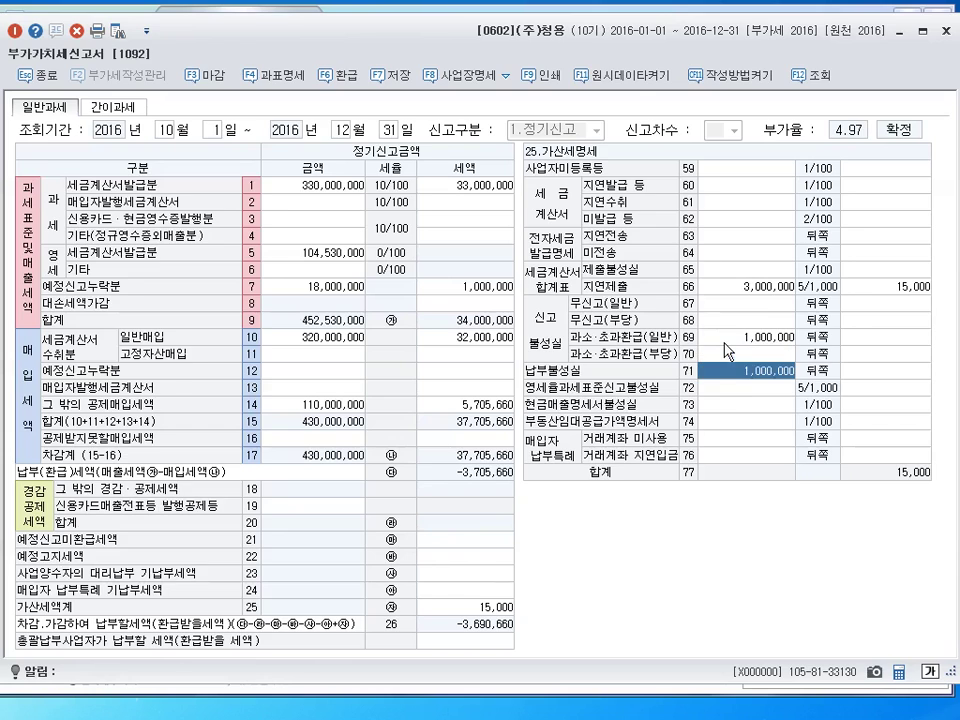
key(Up)
key(Up)
key(Down)
key(Down)
key(Down)
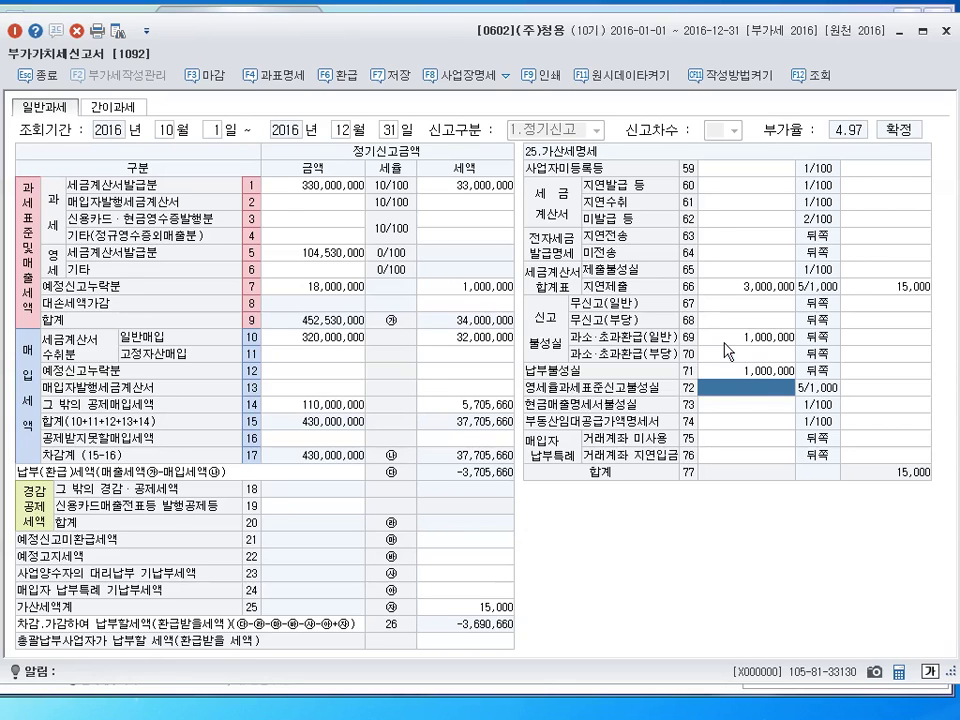
key(Up)
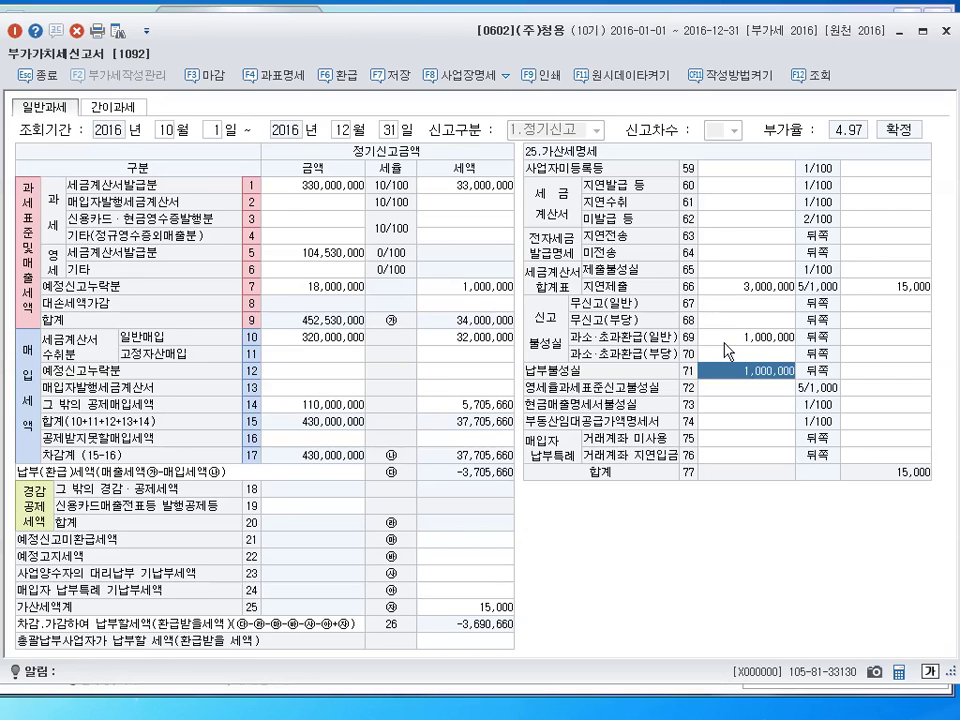
key(Down)
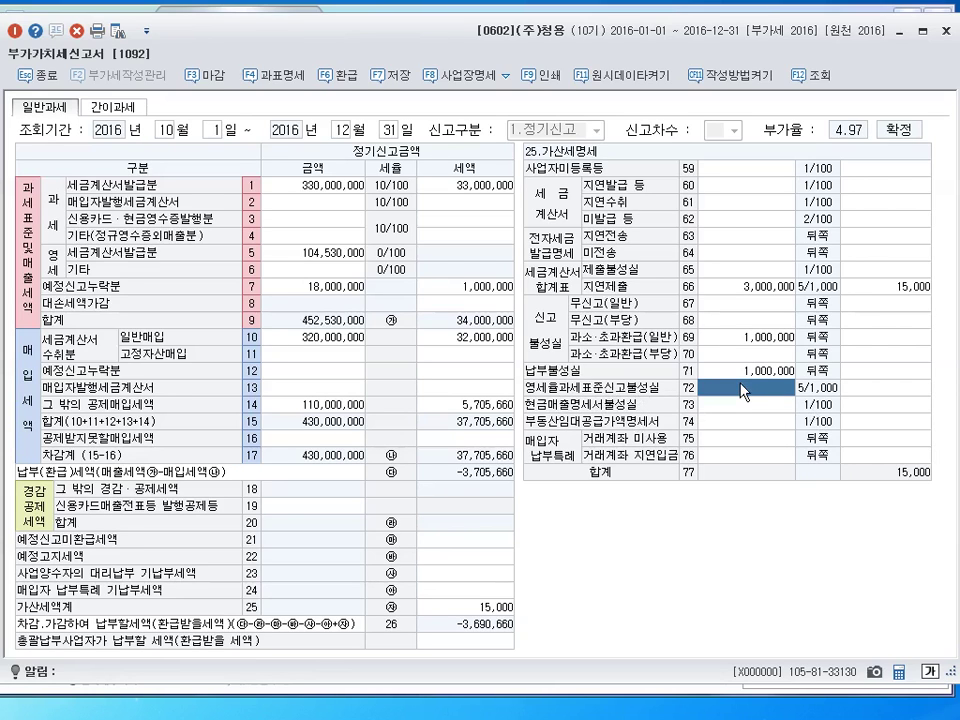
key(Up)
key(Up)
key(Up)
key(Up)
key(Up)
key(Up)
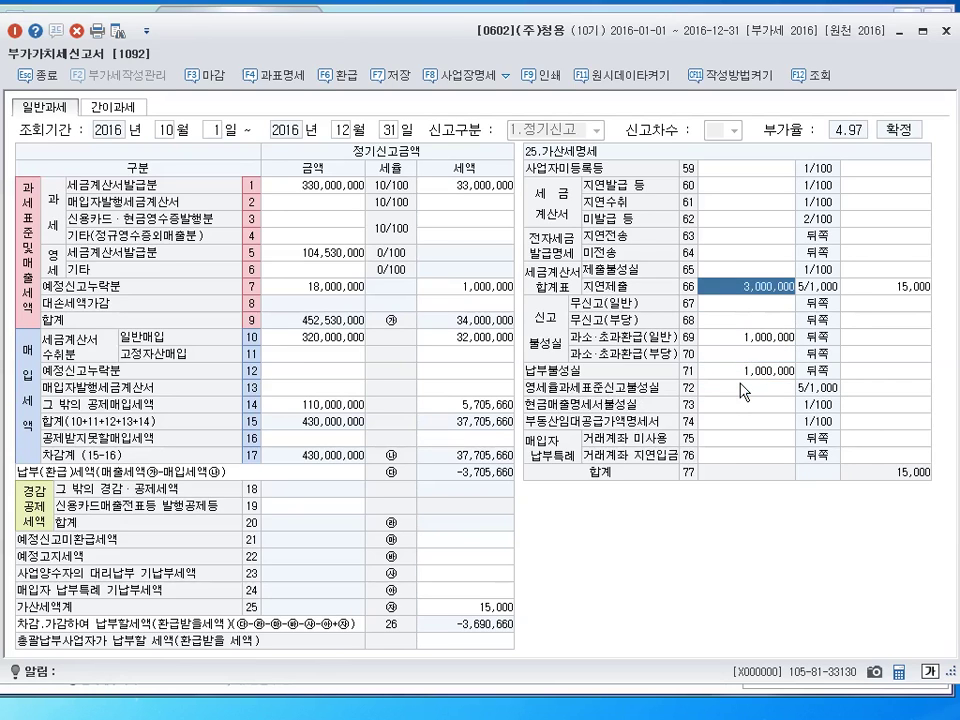
key(Down)
key(Down)
key(Down)
key(Down)
key(Down)
key(Down)
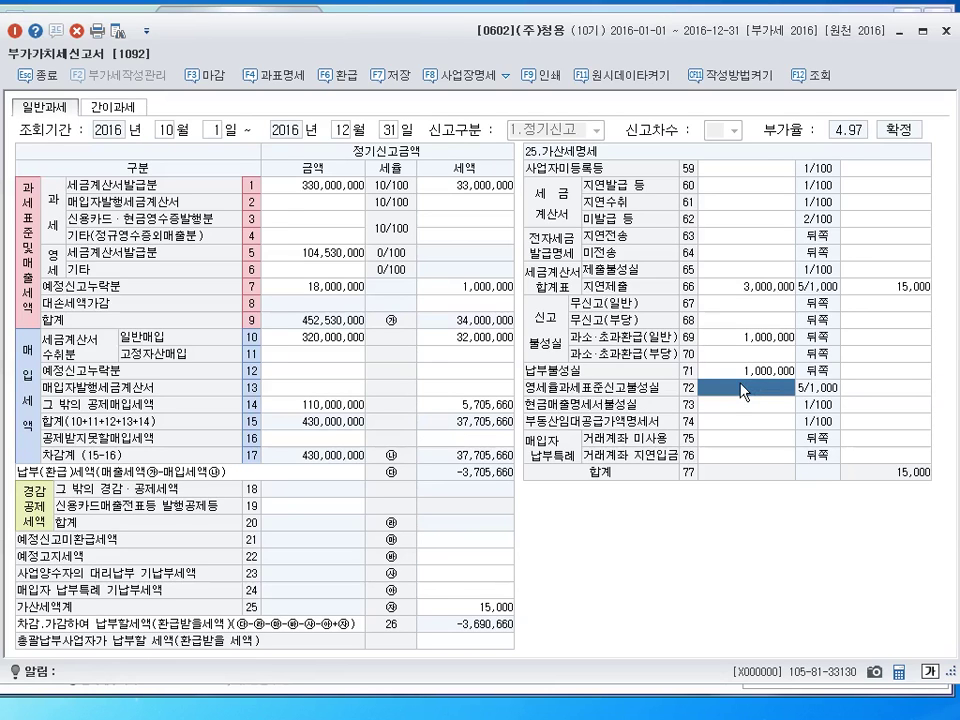
text(8000000)
key(Return)
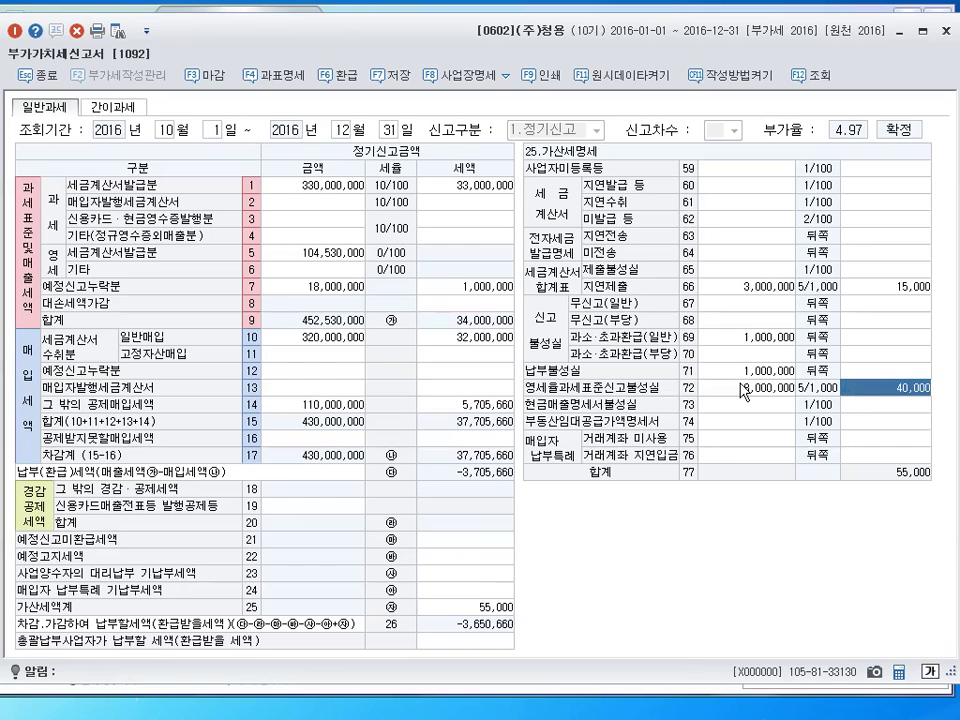
key(Up)
key(Up)
key(Up)
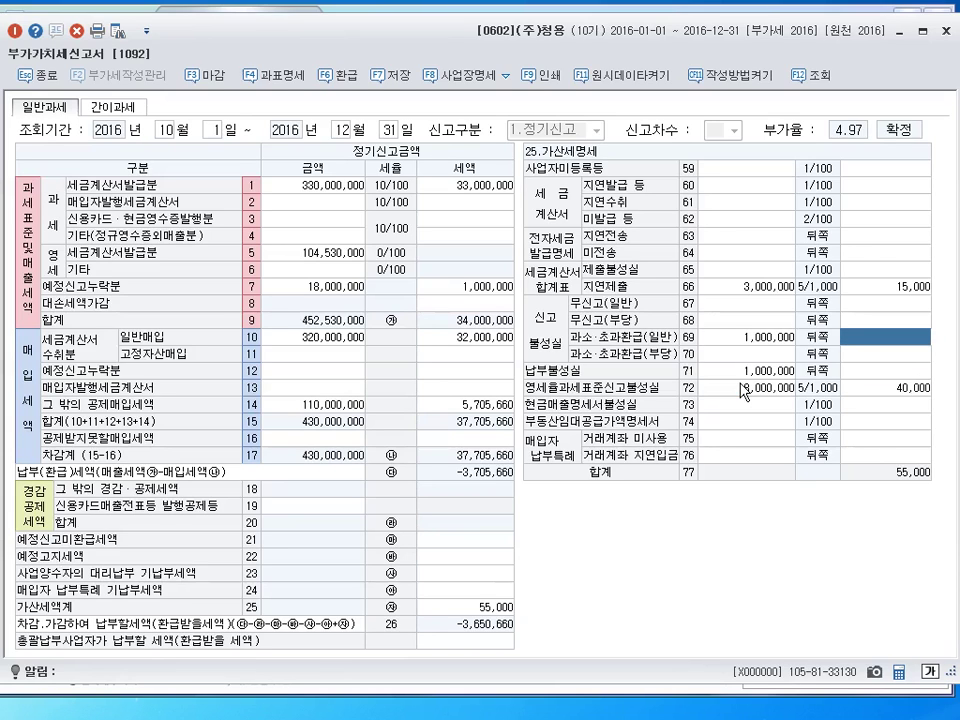
drag(735, 399, 743, 402)
drag(803, 334, 810, 343)
mouse_move(742, 348)
mouse_down()
mouse_move(823, 345)
mouse_move(830, 328)
mouse_move(838, 350)
mouse_move(884, 346)
mouse_move(898, 324)
mouse_move(902, 346)
mouse_up()
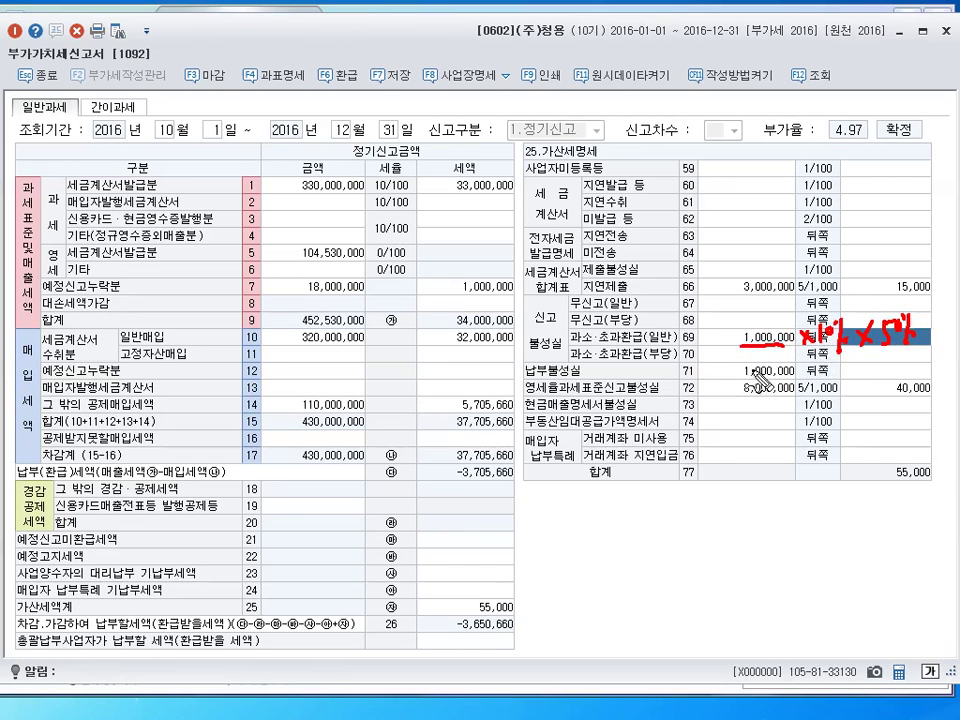
mouse_move(737, 376)
mouse_down()
mouse_move(803, 378)
mouse_move(791, 380)
mouse_up()
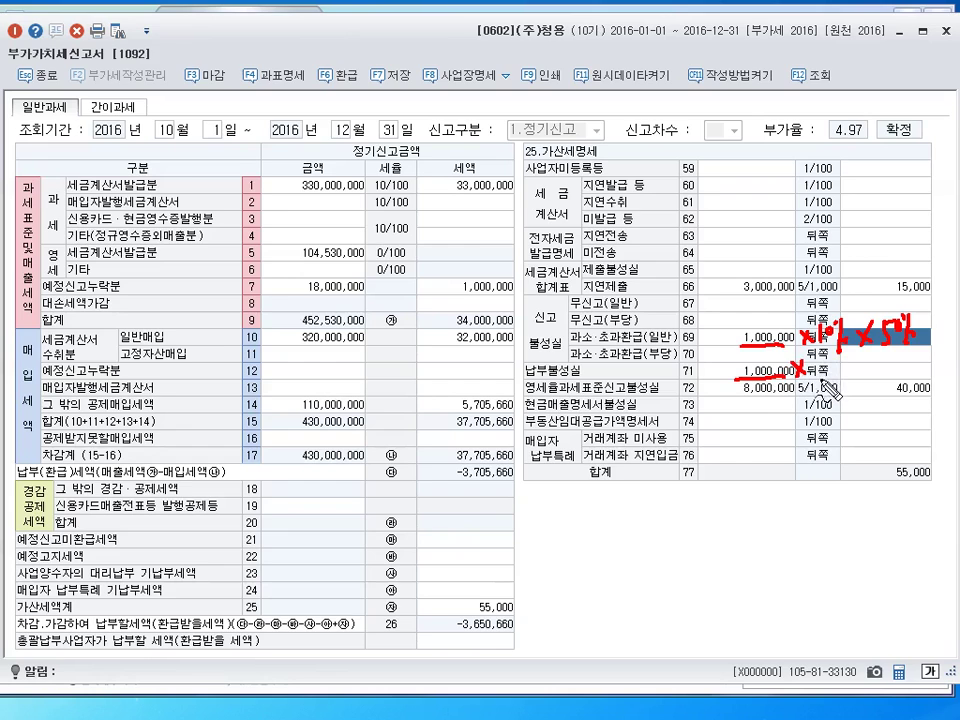
mouse_move(816, 380)
mouse_down()
mouse_move(812, 368)
mouse_move(874, 380)
mouse_move(862, 380)
mouse_up()
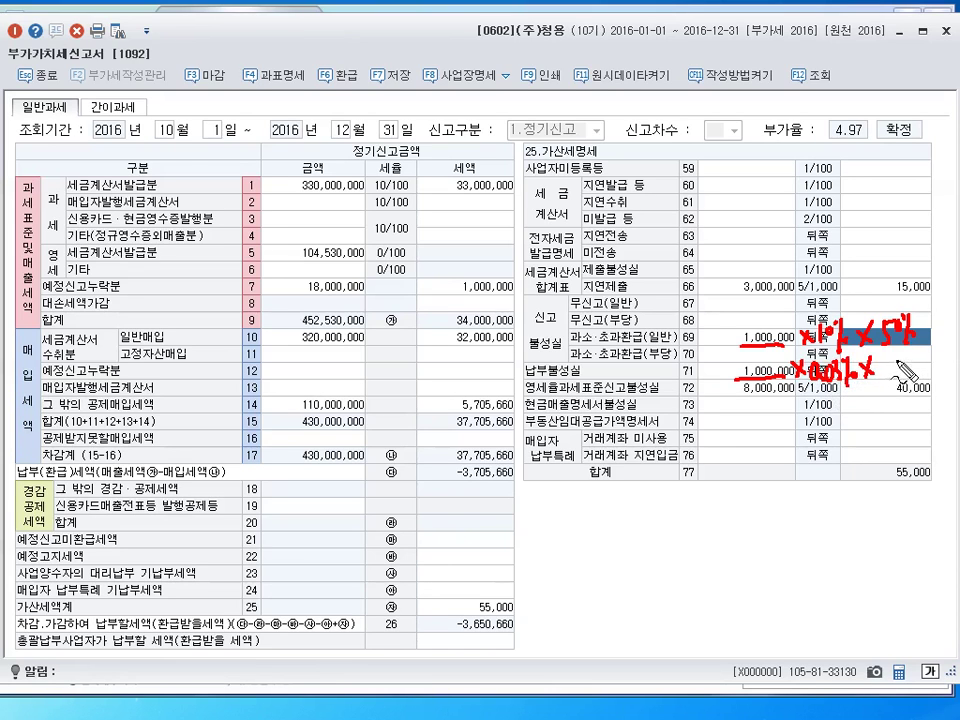
mouse_move(884, 366)
mouse_down()
mouse_move(880, 380)
mouse_move(898, 380)
mouse_up()
drag(737, 398, 792, 399)
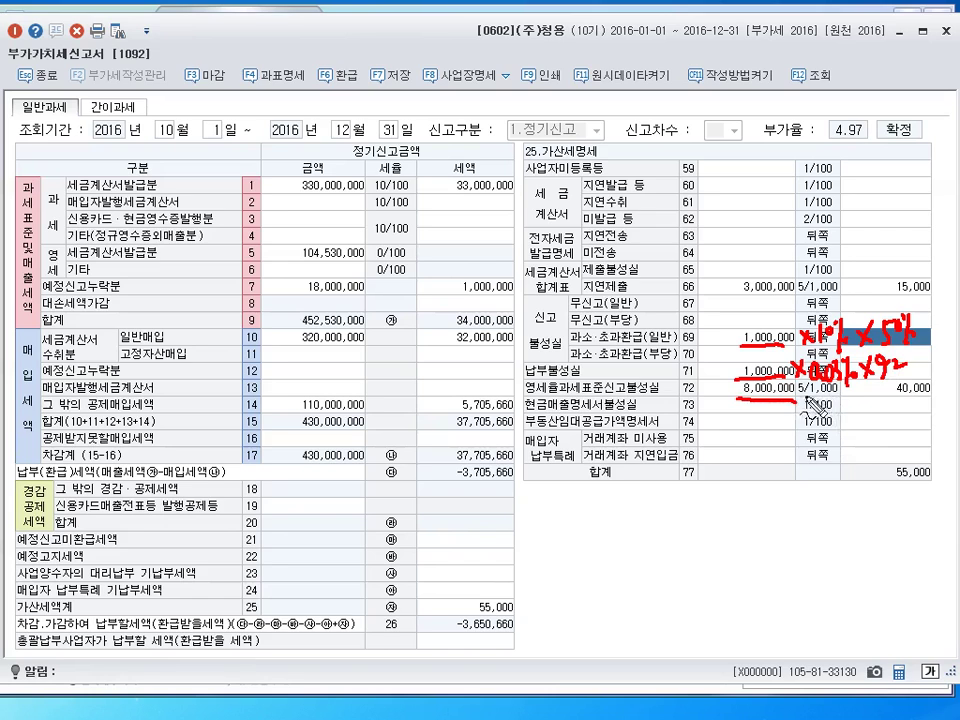
mouse_move(806, 398)
mouse_down()
mouse_move(800, 412)
mouse_move(836, 412)
mouse_move(848, 400)
mouse_move(856, 416)
mouse_move(930, 397)
mouse_up()
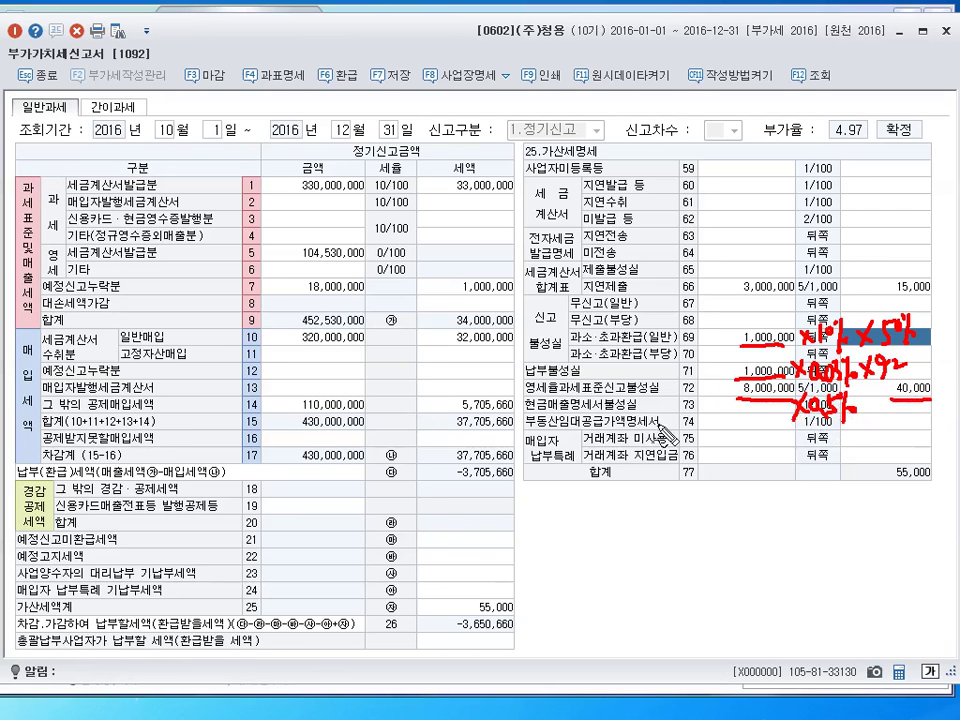
mouse_move(632, 378)
mouse_down()
mouse_move(618, 392)
mouse_move(632, 380)
mouse_up()
mouse_move(548, 305)
mouse_down()
mouse_move(553, 335)
mouse_move(550, 304)
mouse_up()
mouse_move(934, 396)
mouse_down()
mouse_move(943, 406)
mouse_move(934, 406)
mouse_up()
mouse_move(948, 395)
mouse_down()
mouse_move(949, 405)
mouse_move(958, 393)
mouse_up()
drag(949, 400, 935, 438)
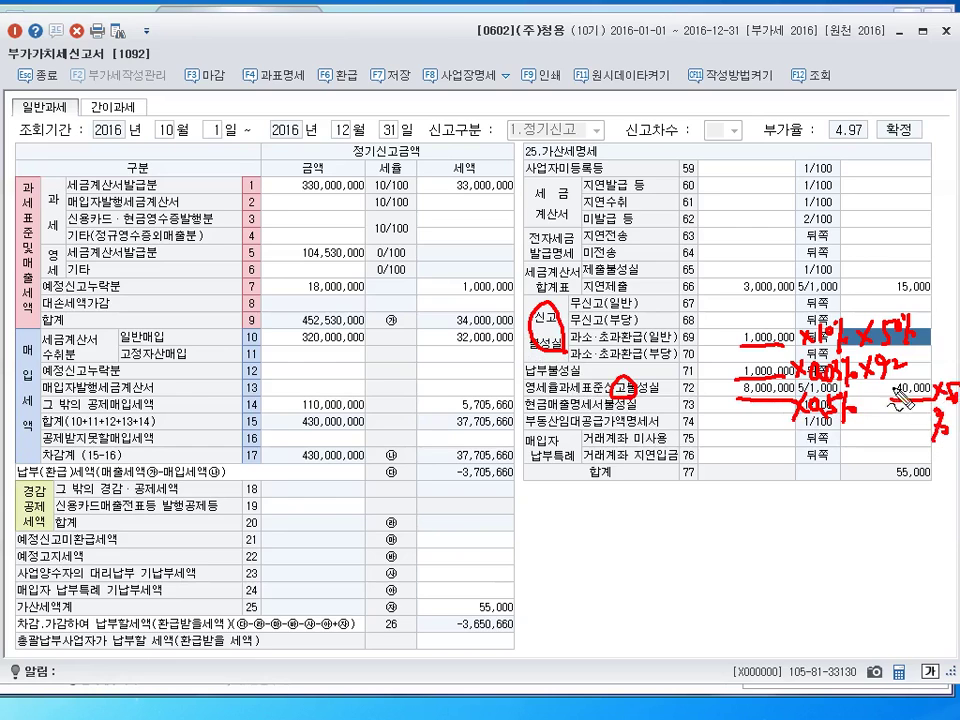
mouse_move(908, 385)
mouse_down()
mouse_move(887, 392)
mouse_move(902, 405)
mouse_up()
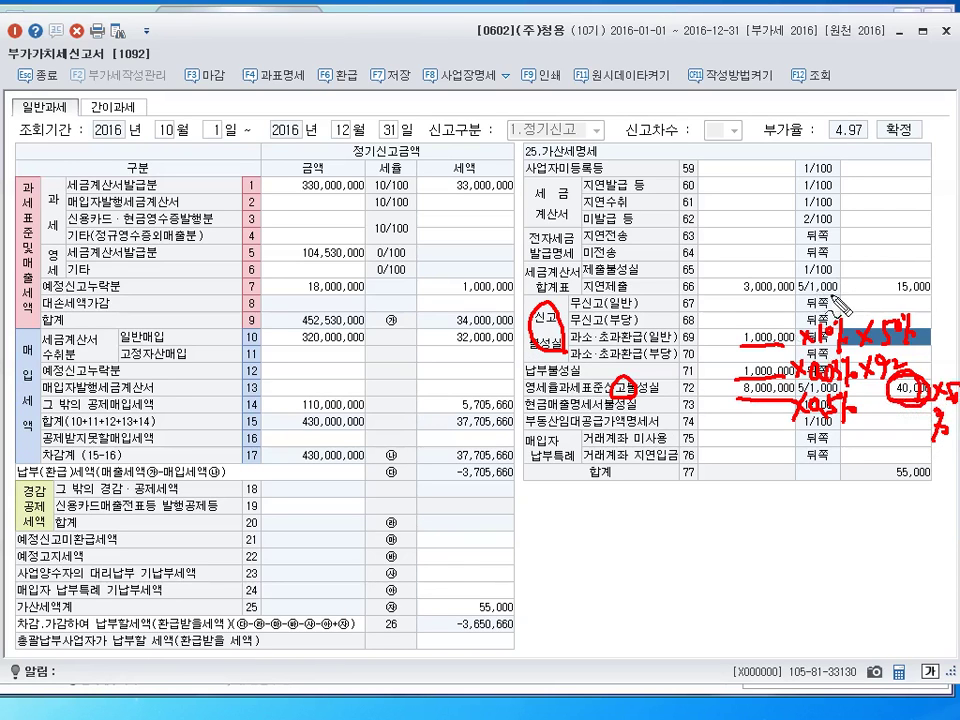
drag(578, 298, 656, 293)
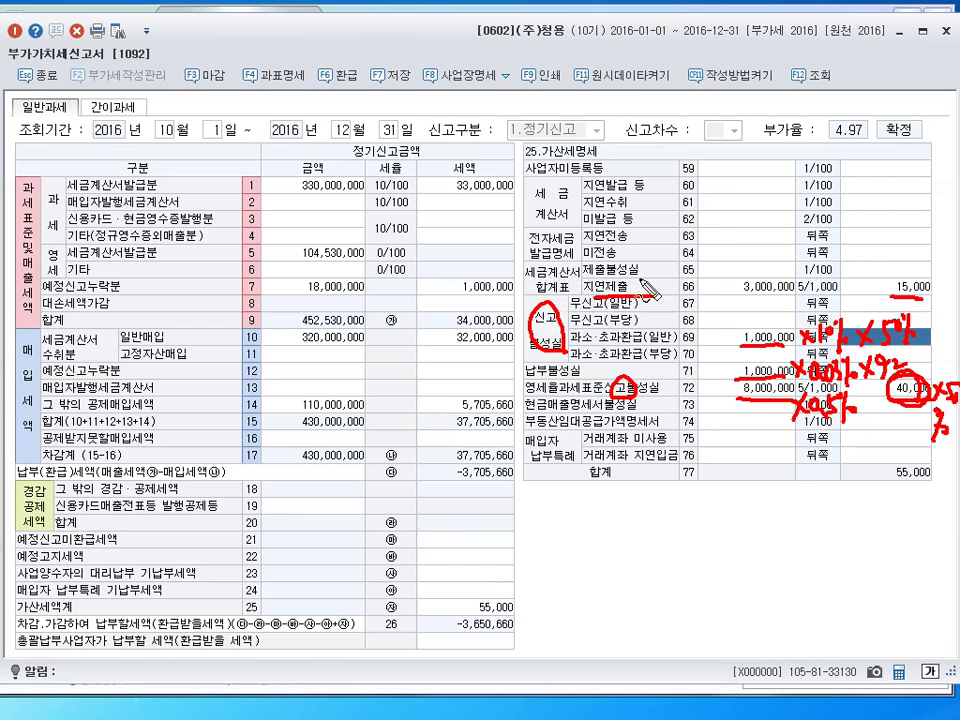
mouse_move(615, 257)
mouse_down()
mouse_move(672, 238)
mouse_move(700, 251)
mouse_move(696, 242)
mouse_move(689, 273)
mouse_up()
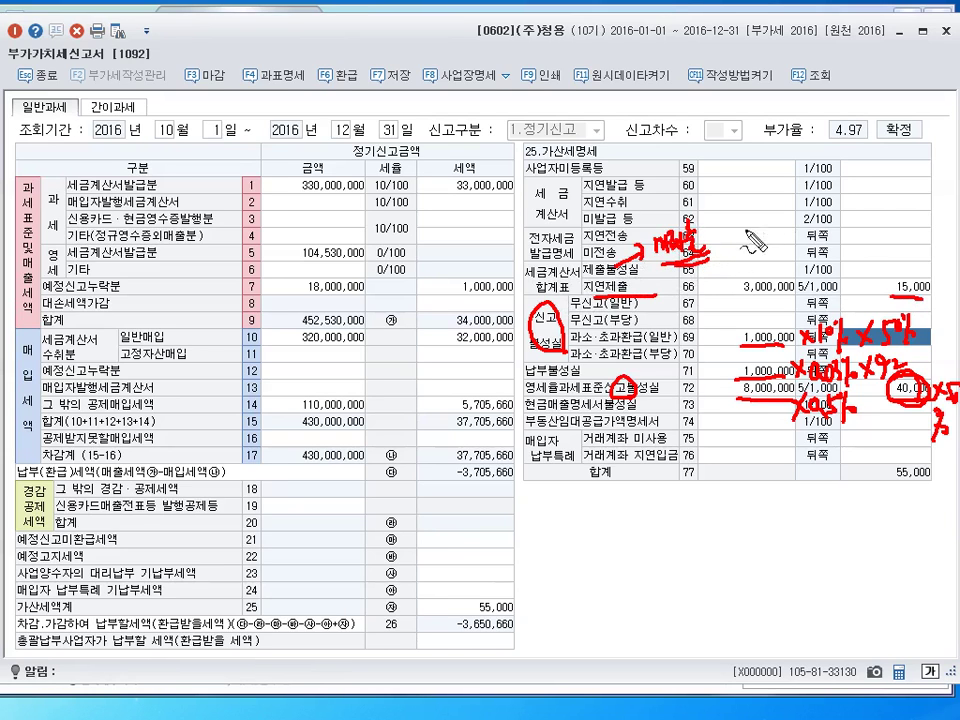
mouse_move(718, 213)
mouse_down()
mouse_move(770, 225)
mouse_move(845, 214)
mouse_move(878, 193)
mouse_up()
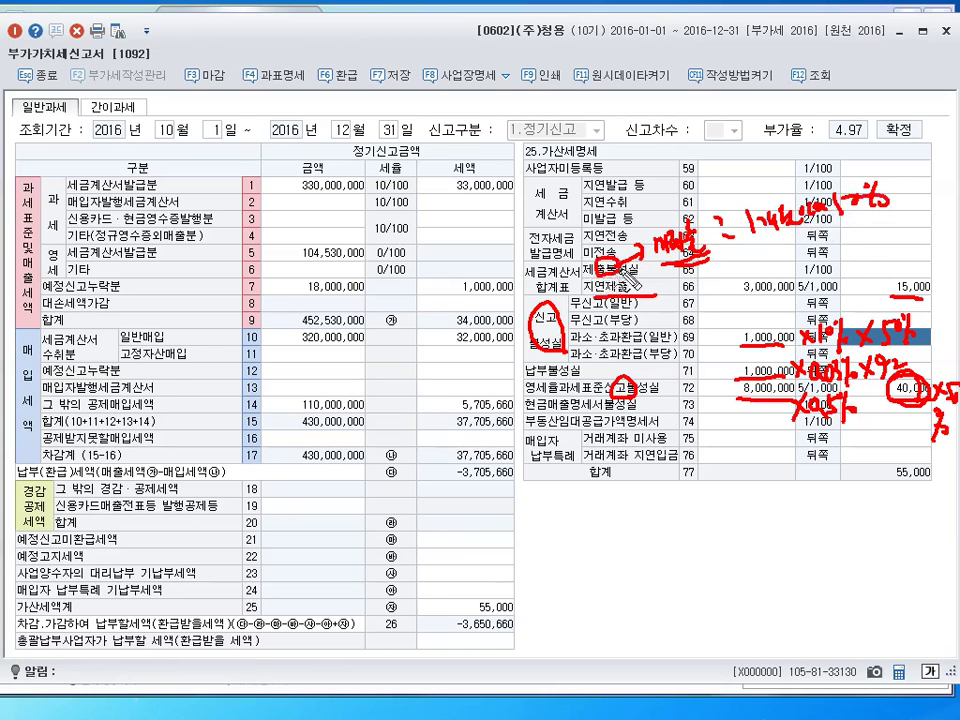
drag(606, 257, 615, 280)
key(Escape)
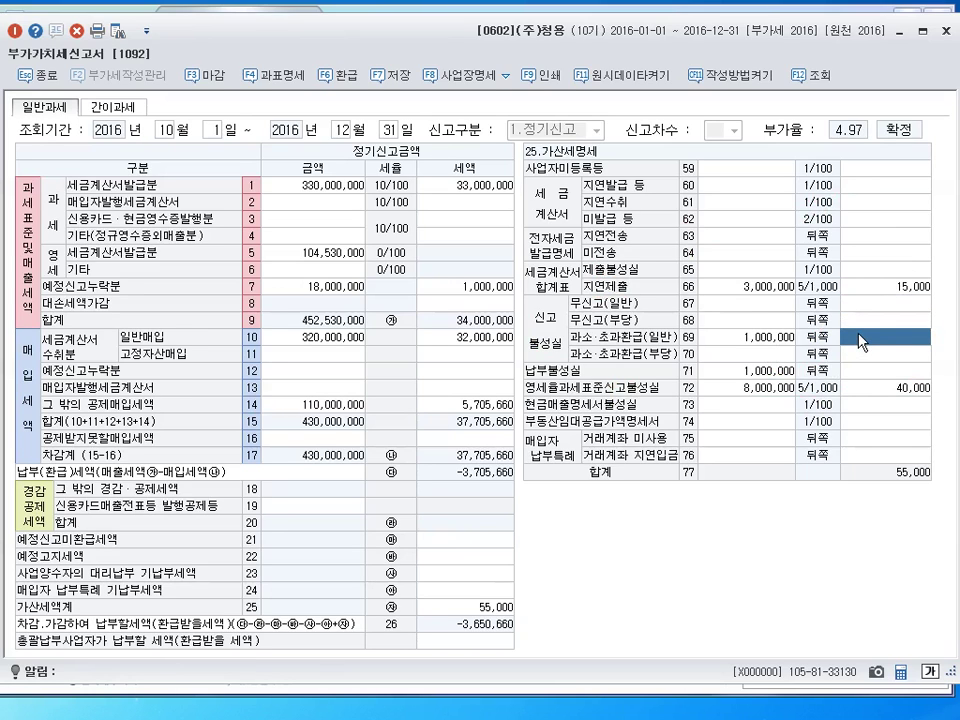
Commit penalty taxes of 50,000 on row 69, 27,600 on row 71 and 20,000 on row 72
key(Return)
key(Return)
key(Return)
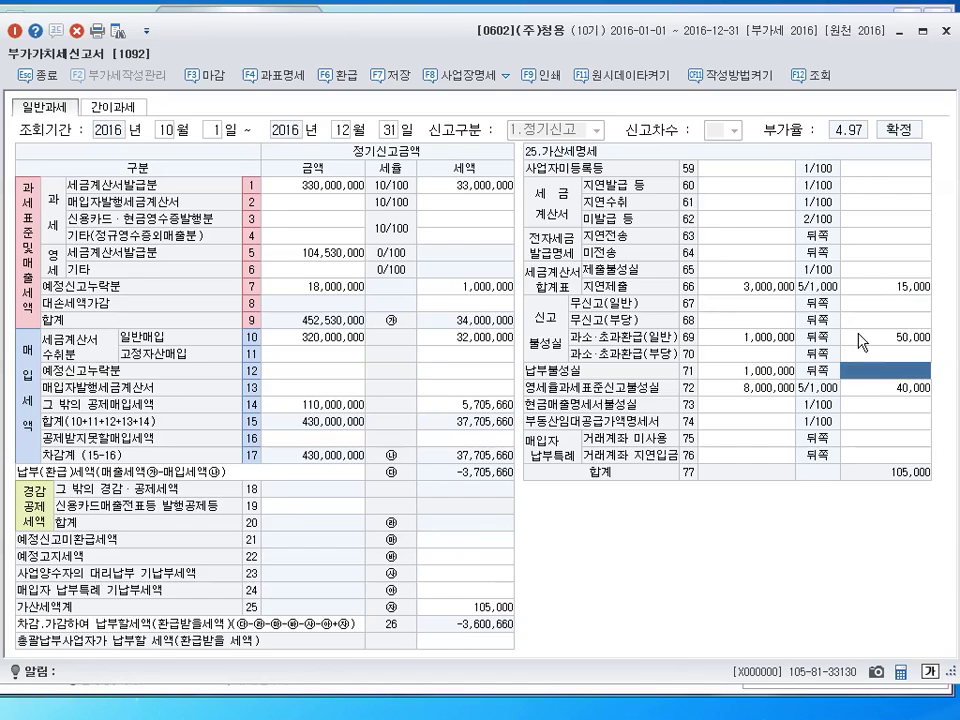
text(8)
key(Return)
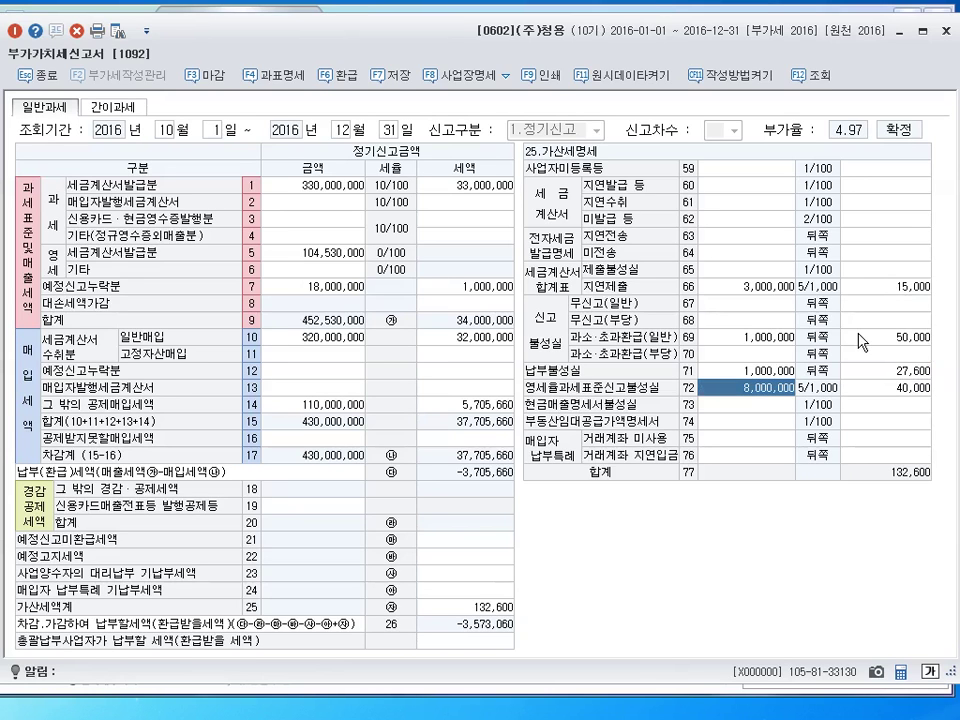
key(Return)
text(8)
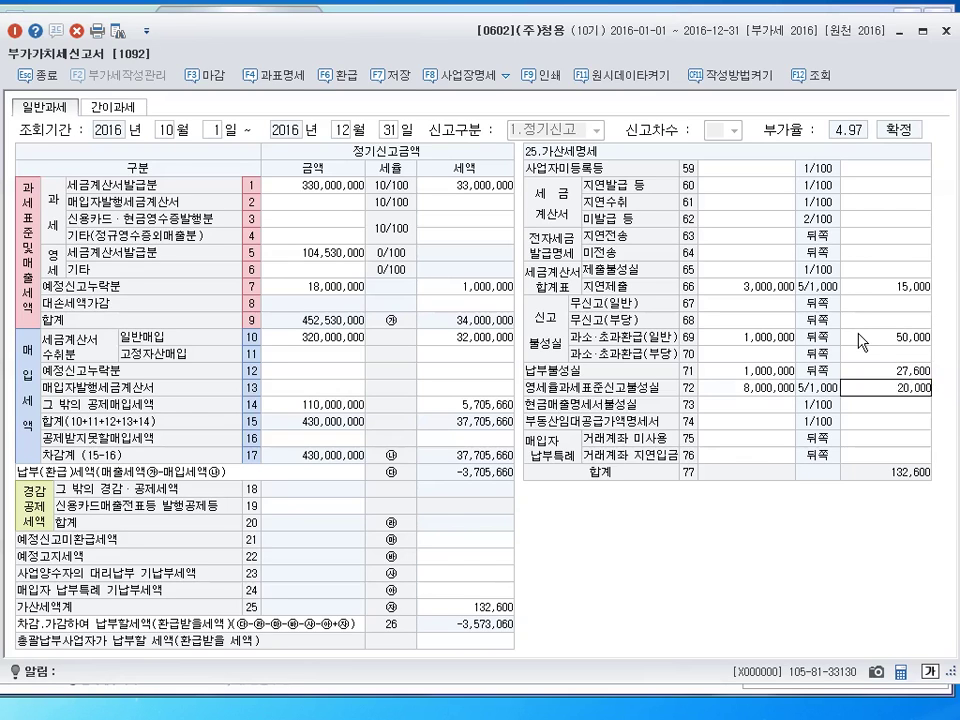
key(Return)
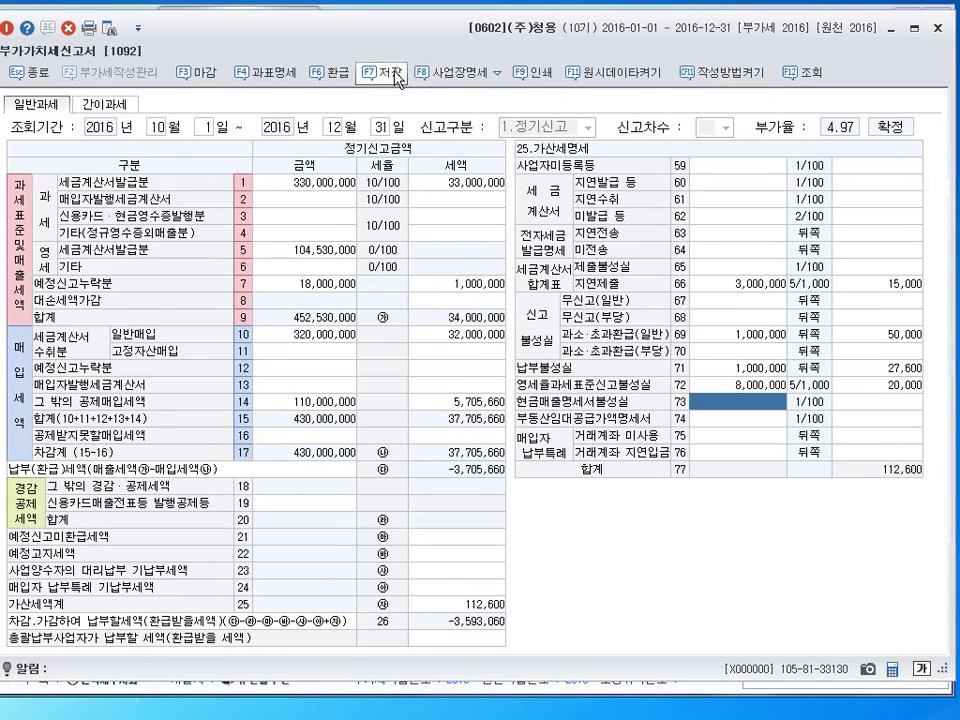
Save and close the VAT return, then bring up the PDF at question 04
click(396, 75)
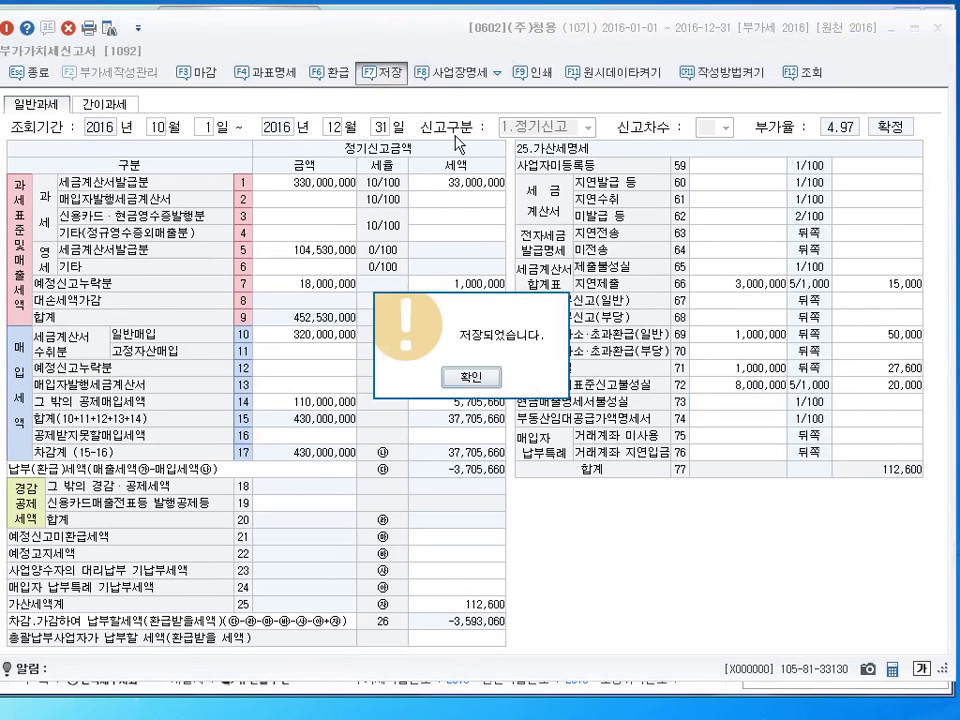
key(Return)
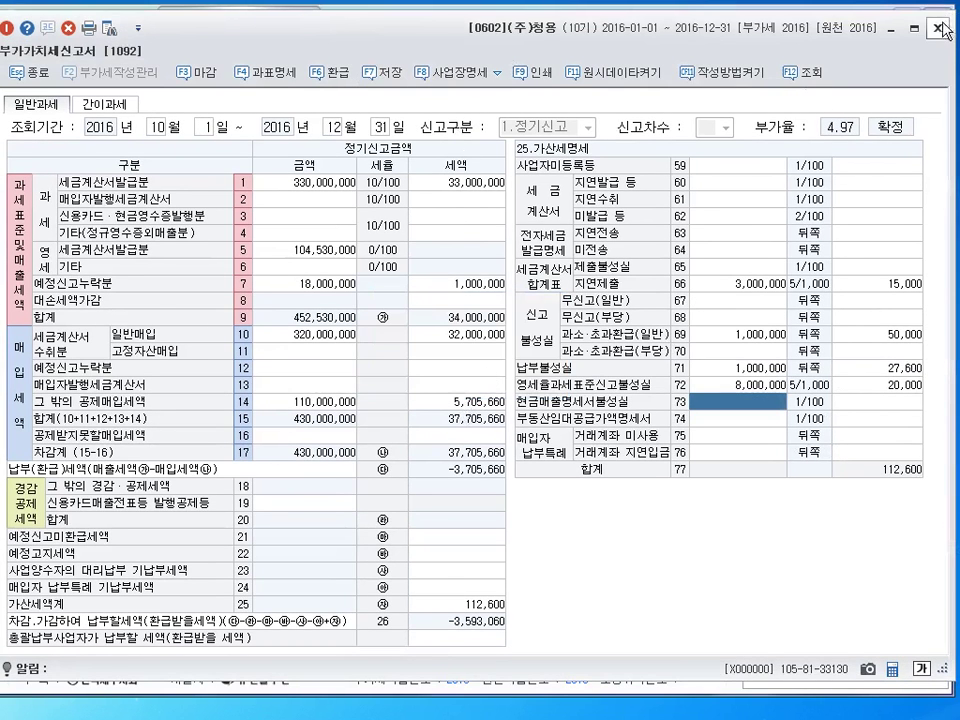
key(Escape)
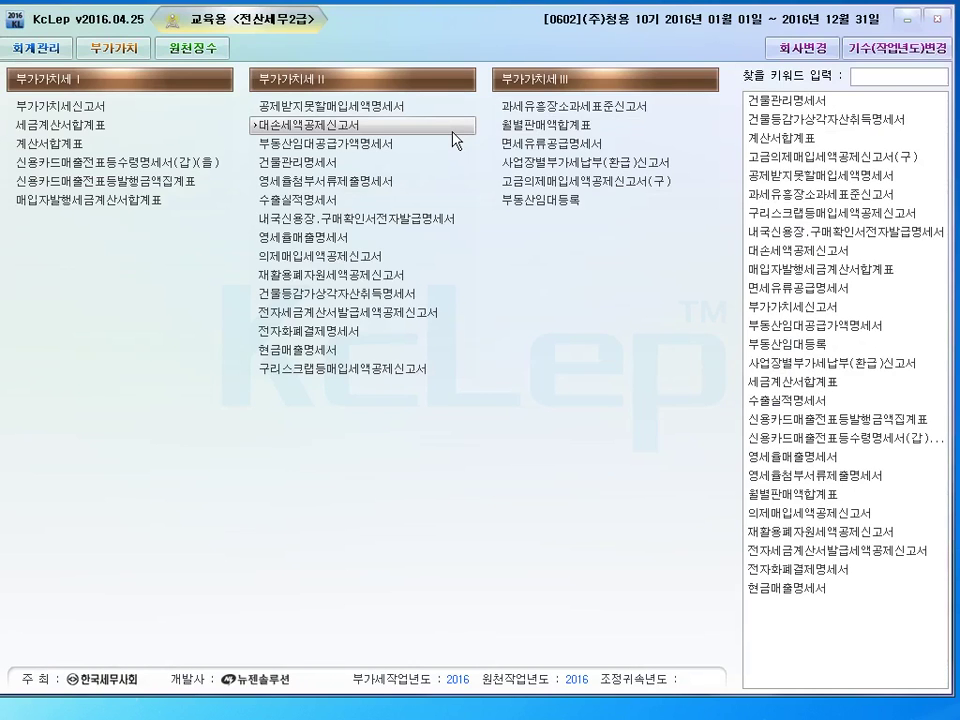
click(452, 131)
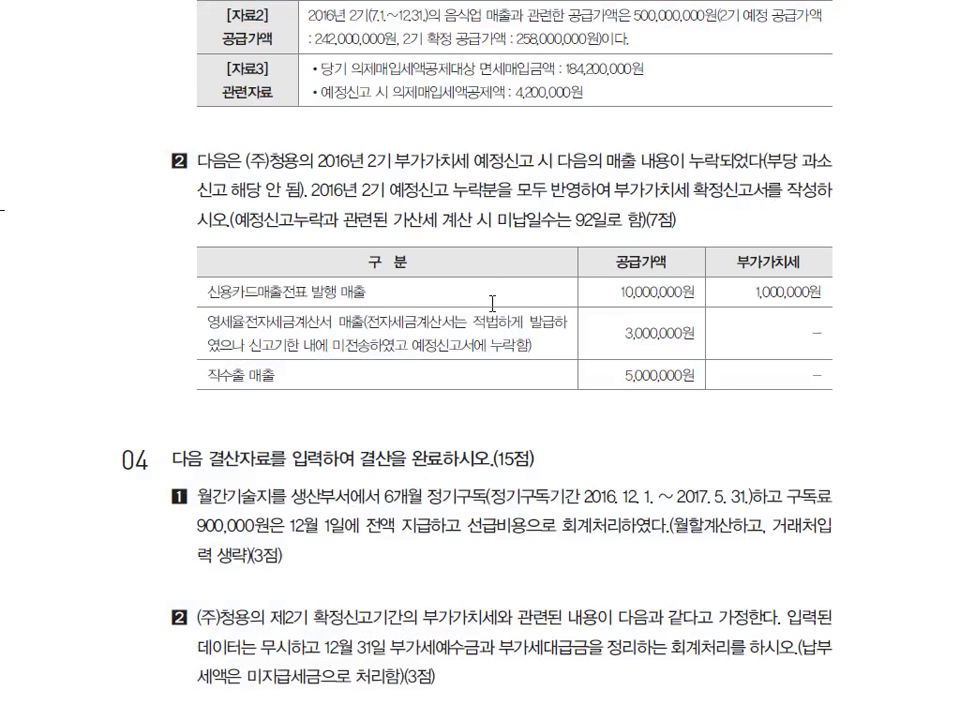
scroll(492, 302, down, 4)
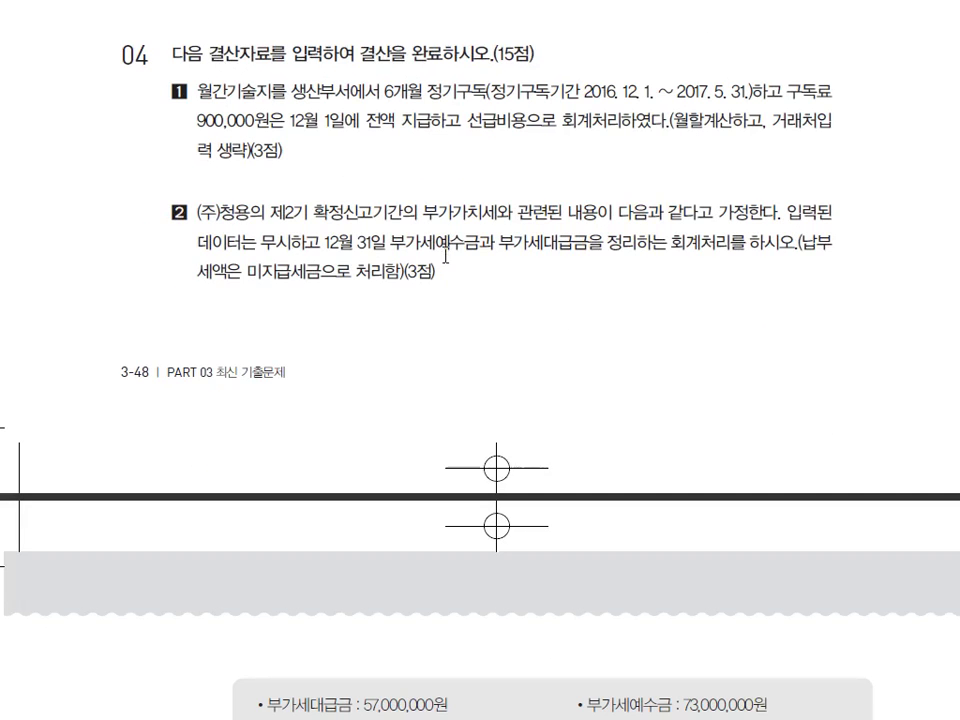
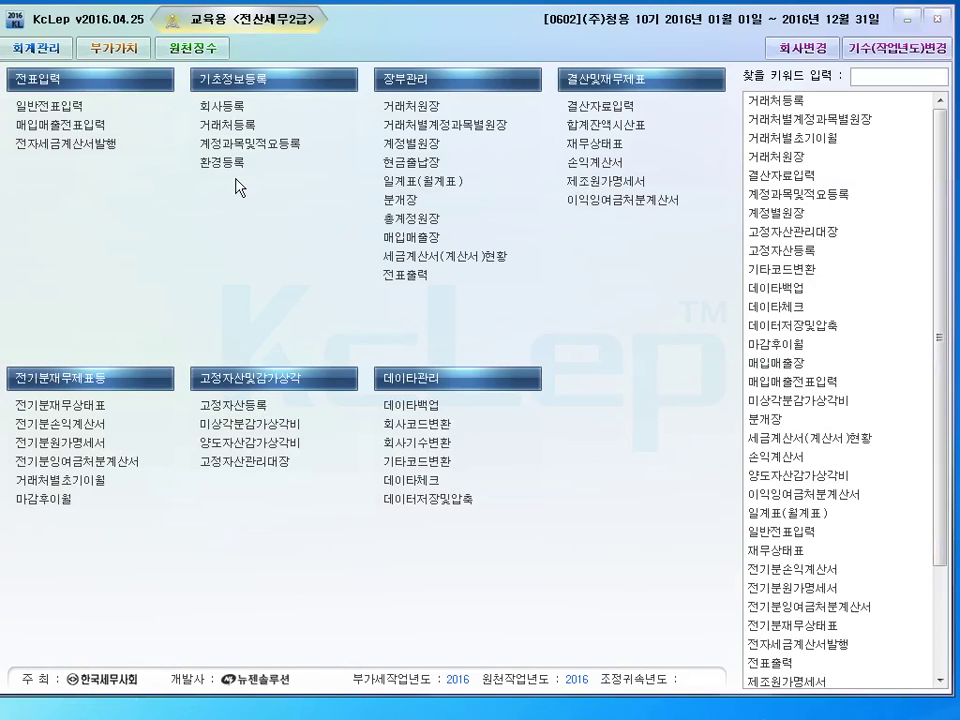
Start a 12/31 entry debiting 0526 도서인쇄비 150,000
text(12)
key(Return)
text(31)
key(Return)
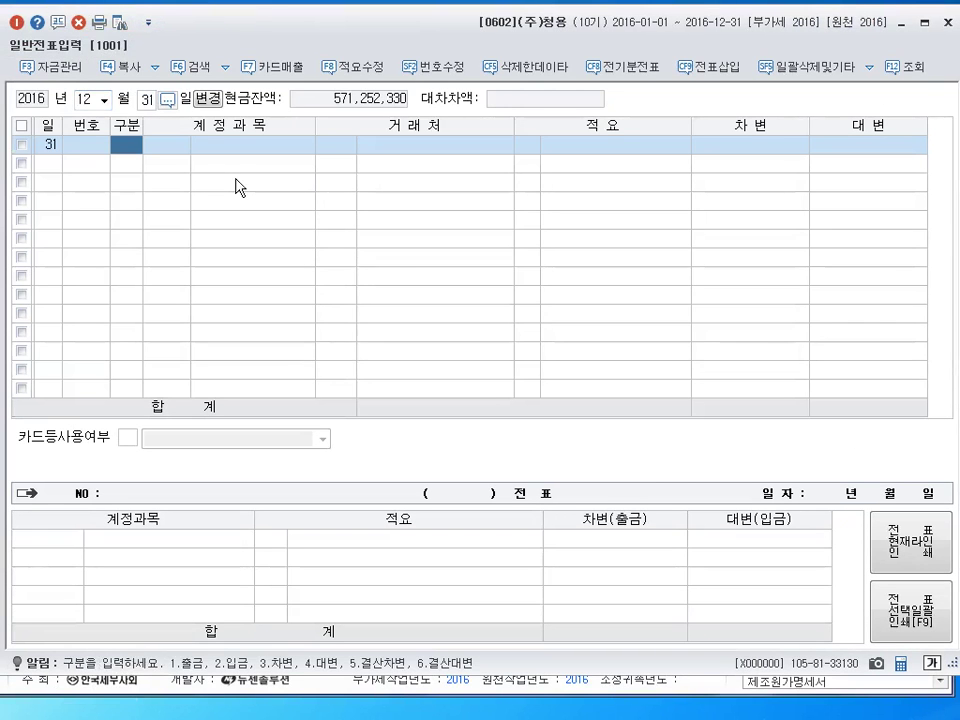
text(3)
key(Return)
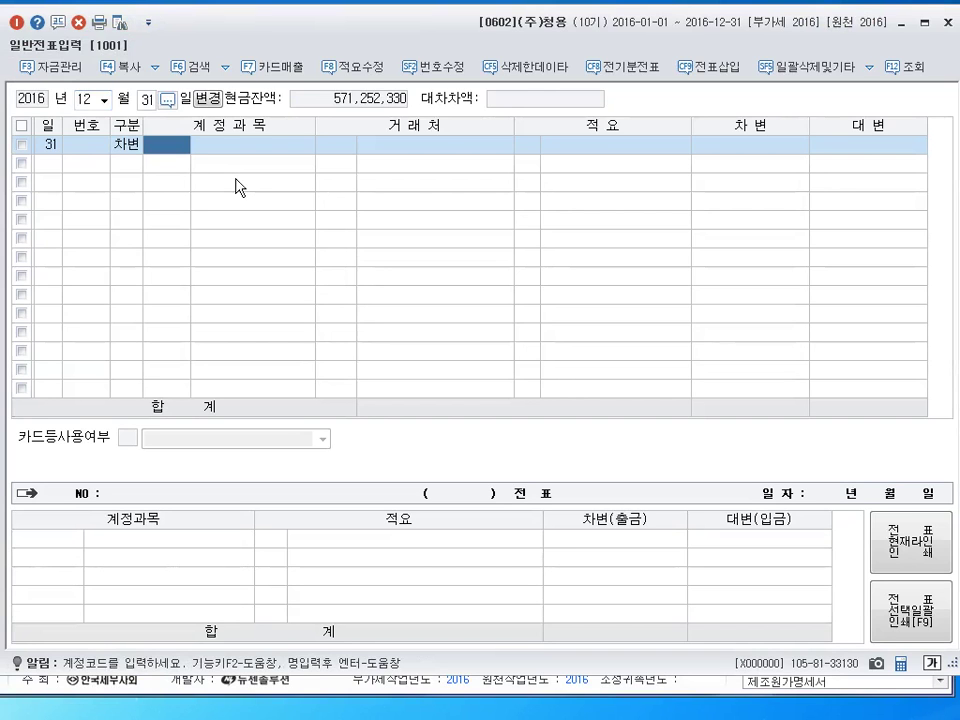
text(526)
key(Return)
key(Return)
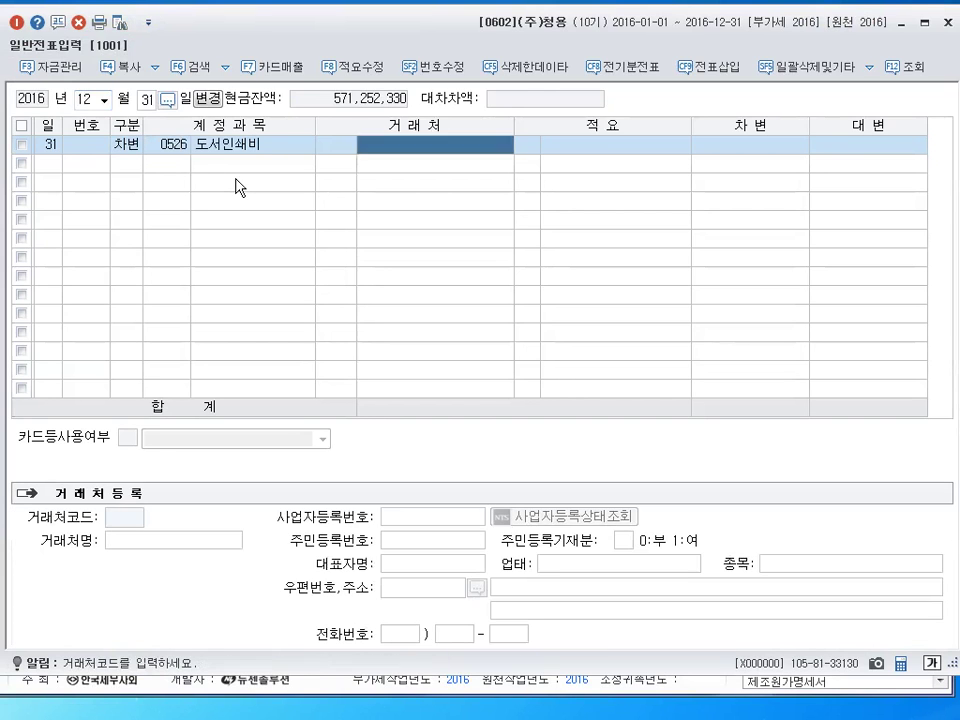
key(Return)
key(Return)
text(150000)
Add the matching credit line to 0133 선급비용 for 150,000
key(Return)
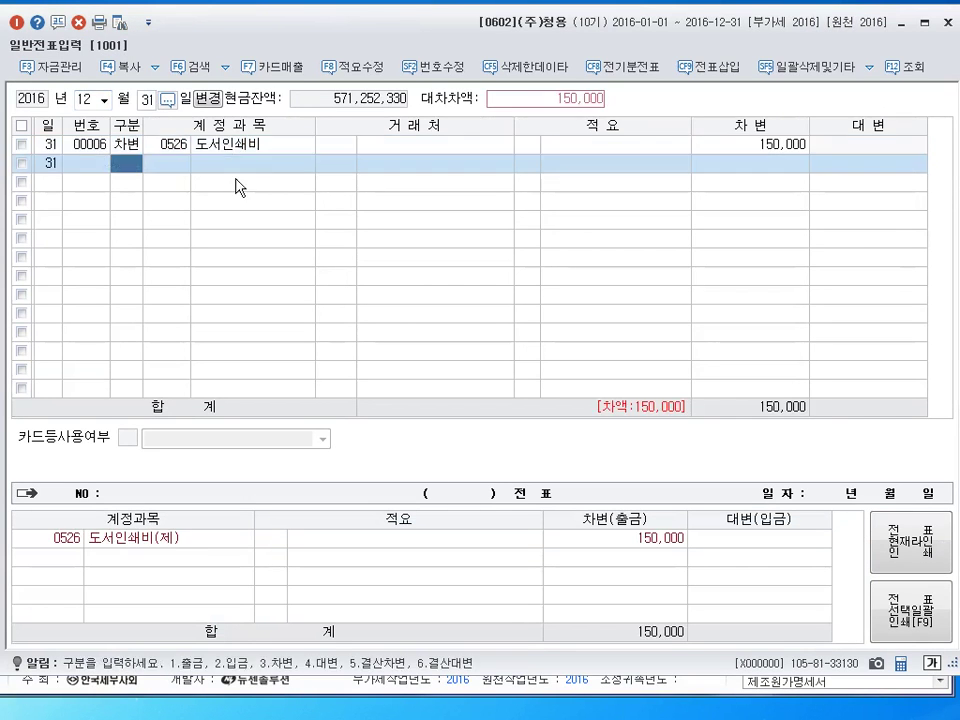
text(4)
key(Return)
text(133)
key(Return)
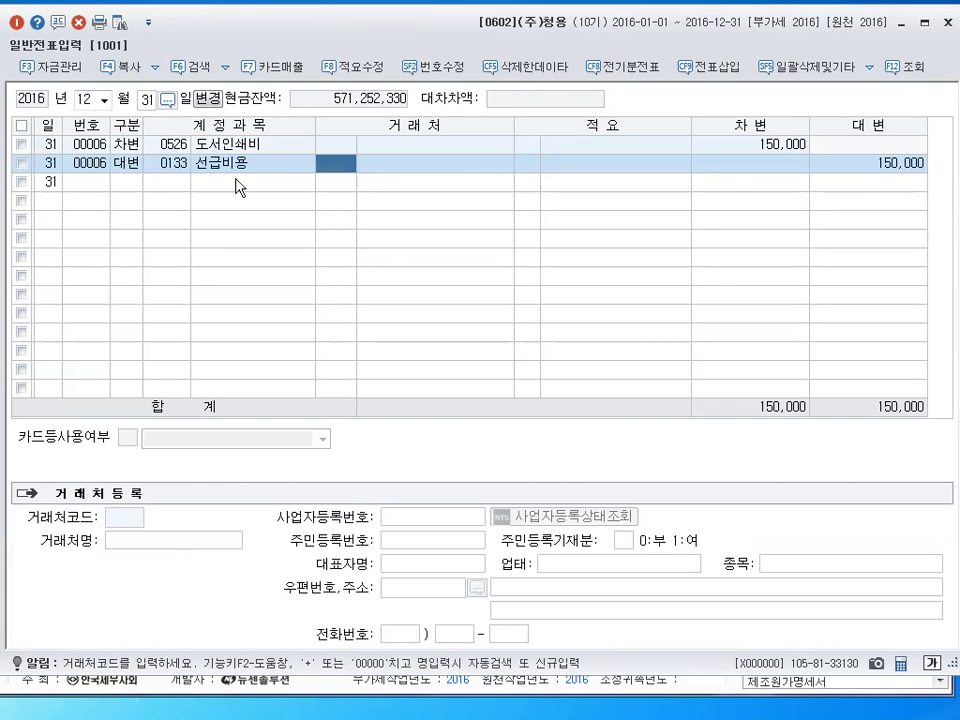
key(Return)
key(Return)
key(Return)
key(Return)
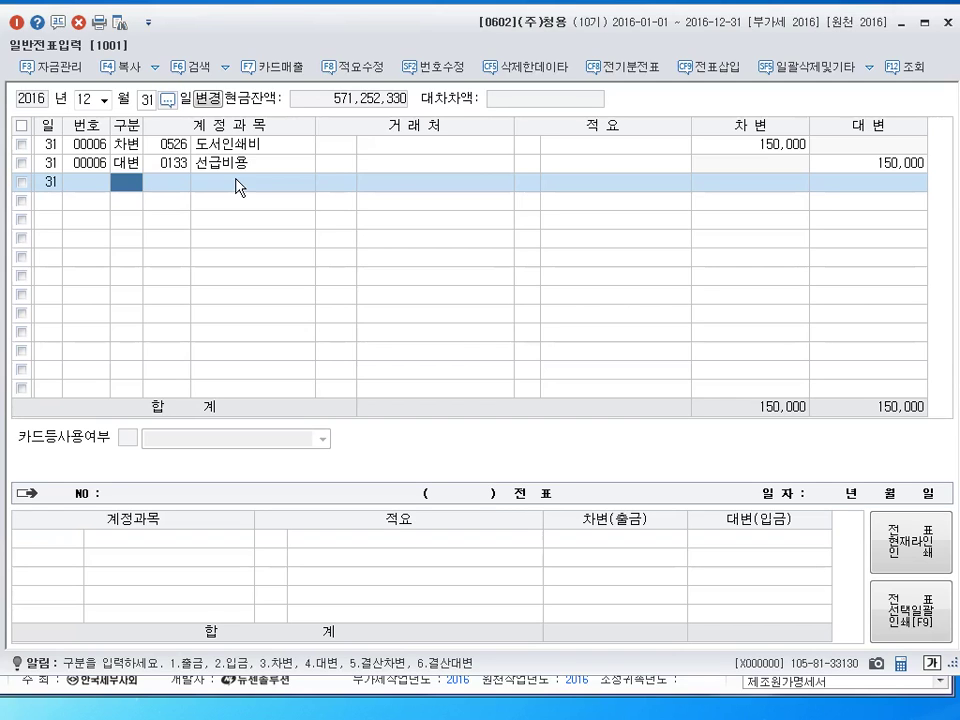
Debit 0255 부가세예수금 73,000,000 and credit 0135 부가세대급금 57,000,000
text(3)
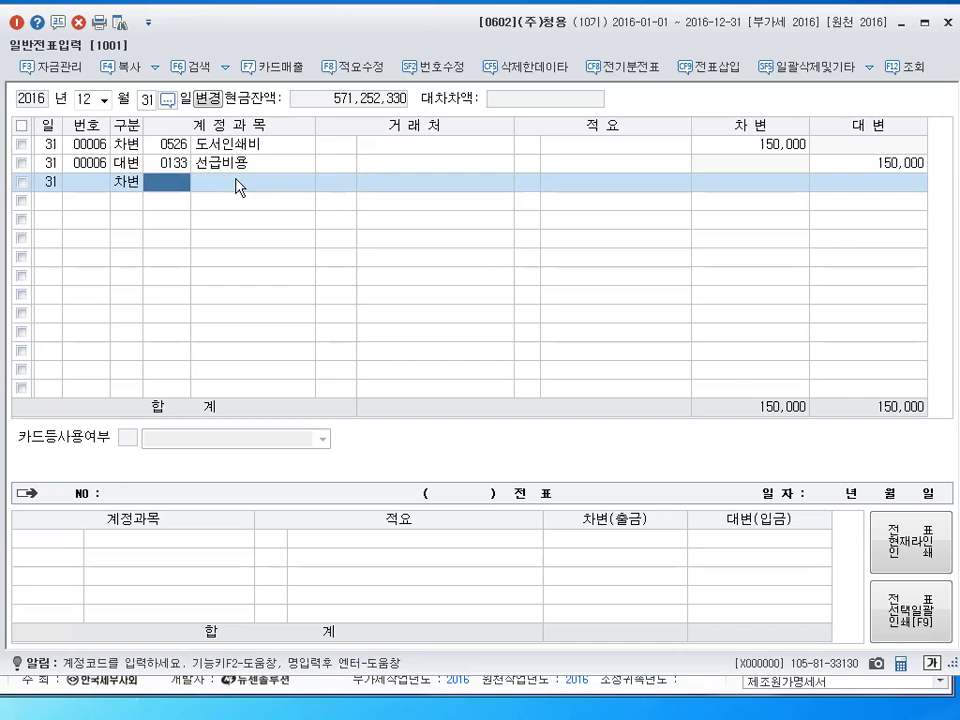
text(255)
key(Return)
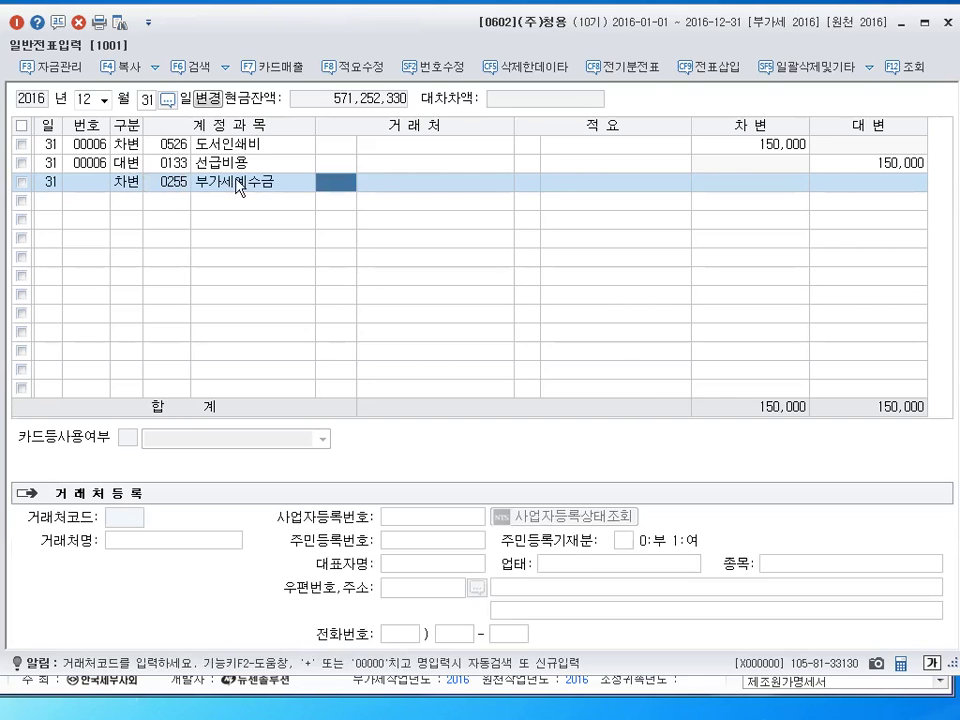
key(Return)
key(Return)
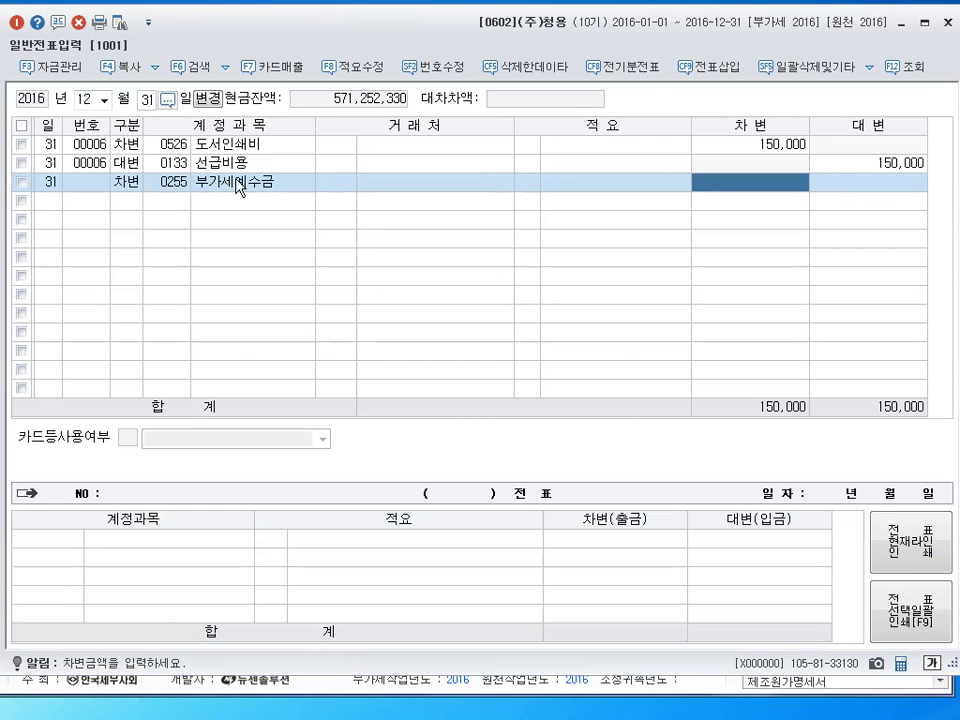
text(73,000,000)
key(Return)
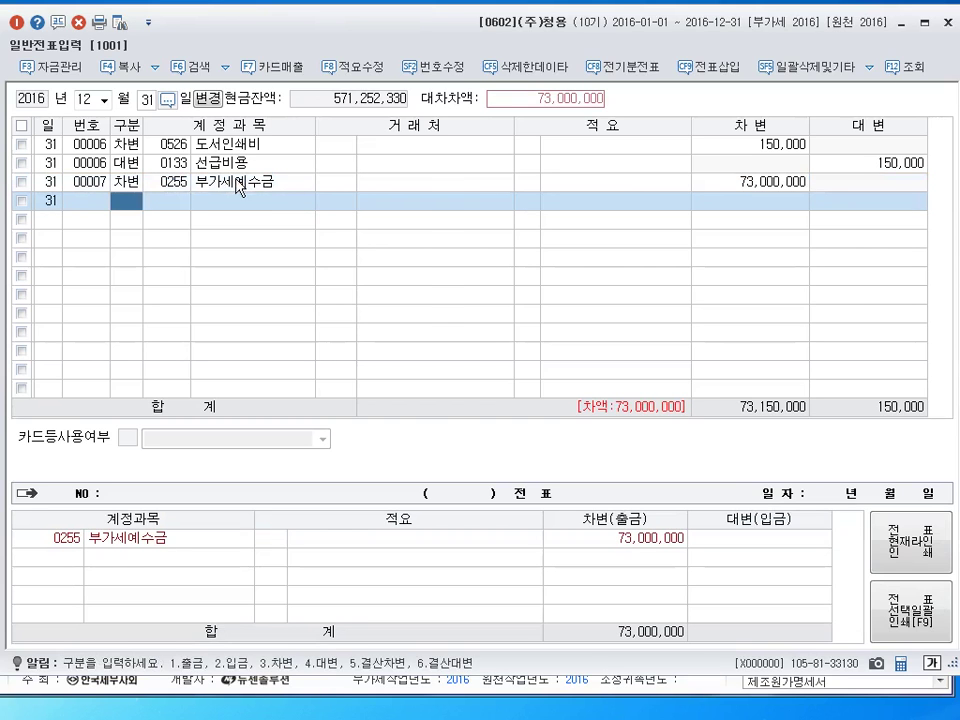
text(4)
text(135)
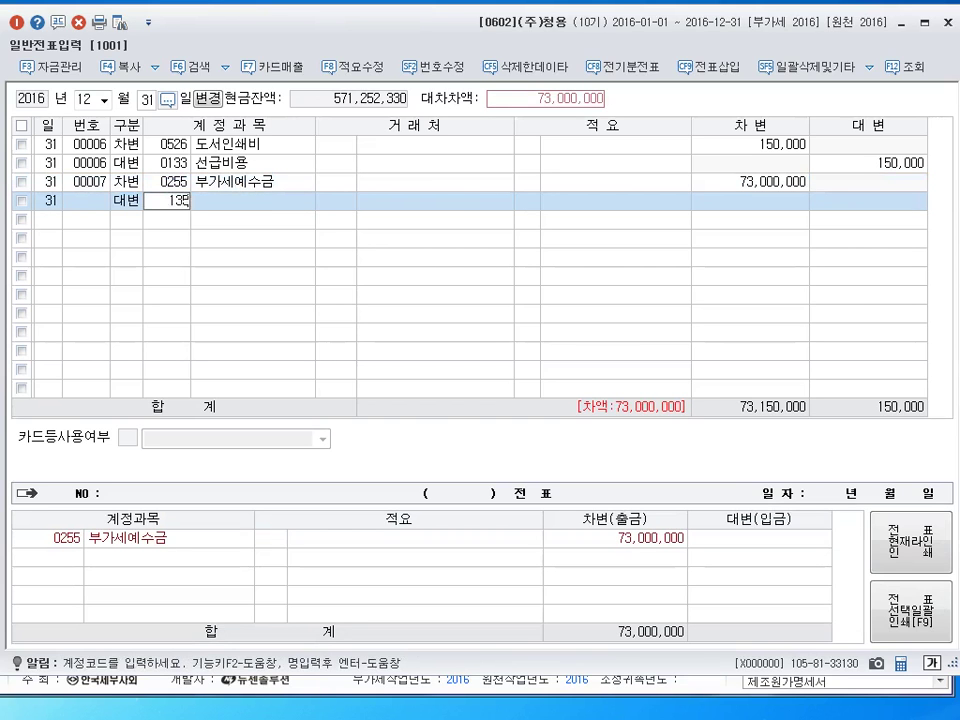
key(Return)
key(Return)
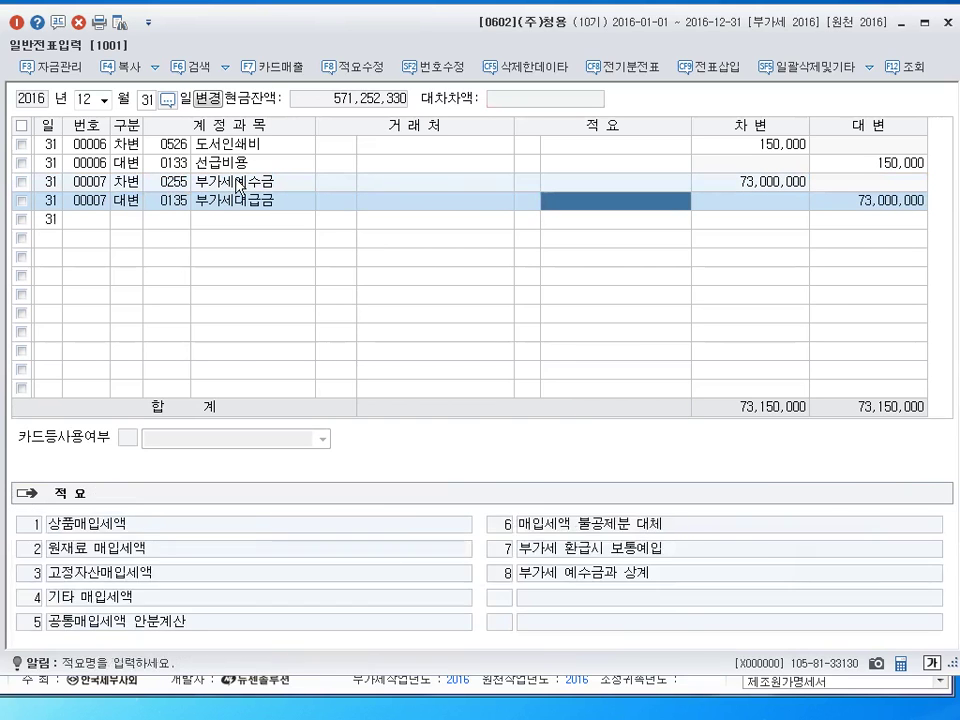
key(Return)
text(57000000)
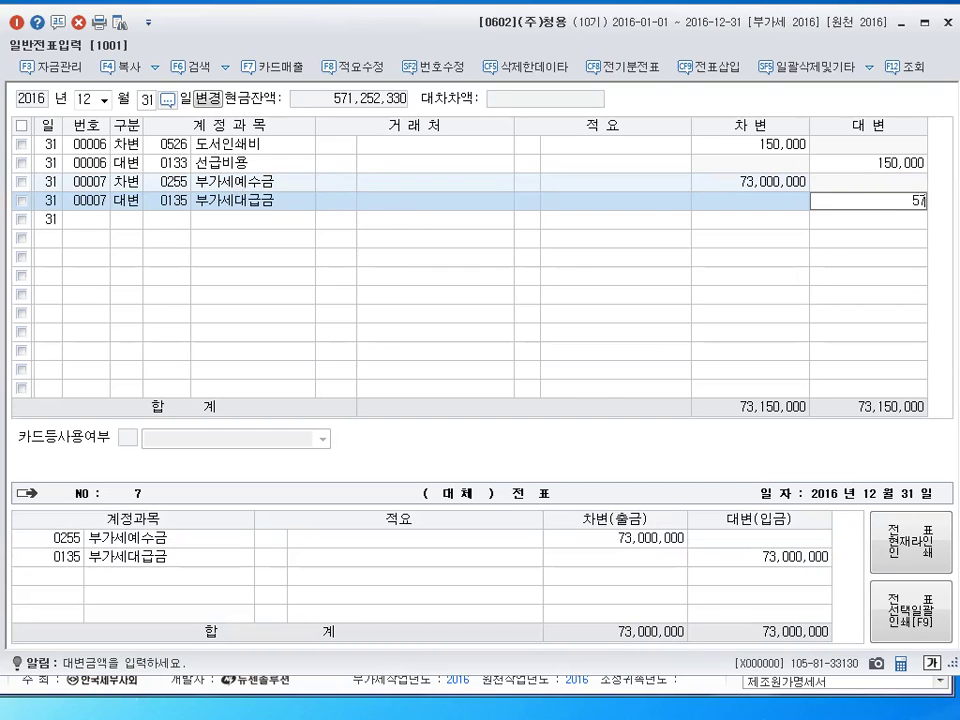
key(Return)
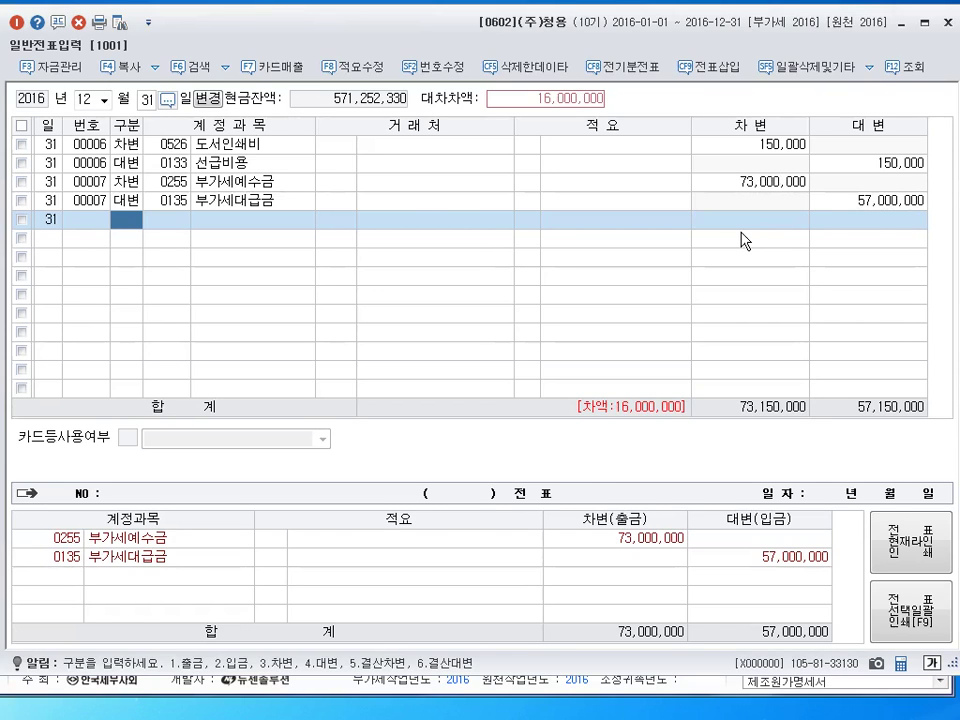
Credit 0930 잡이익 10,000 and 0261 미지급세금 15,990,000 to balance the voucher
text(4)
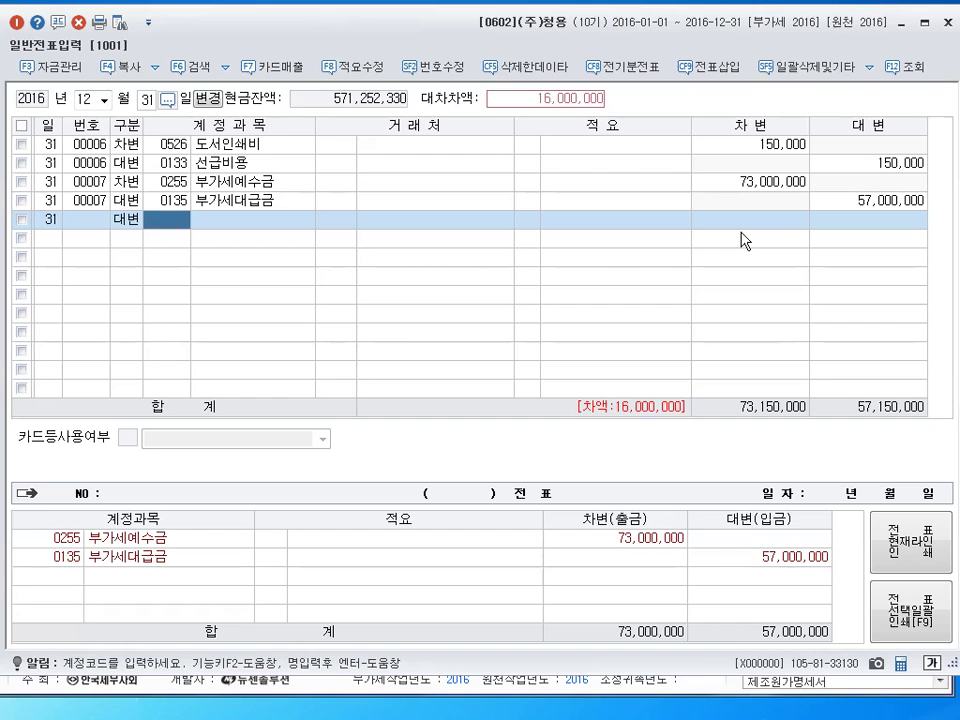
text(930)
key(Return)
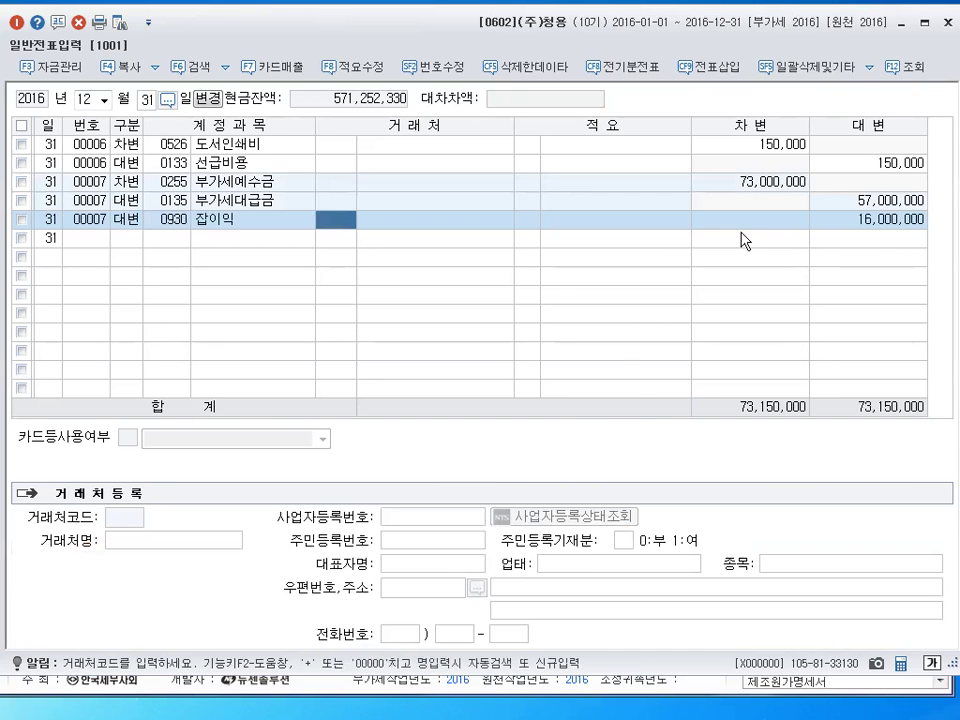
key(Return)
key(Return)
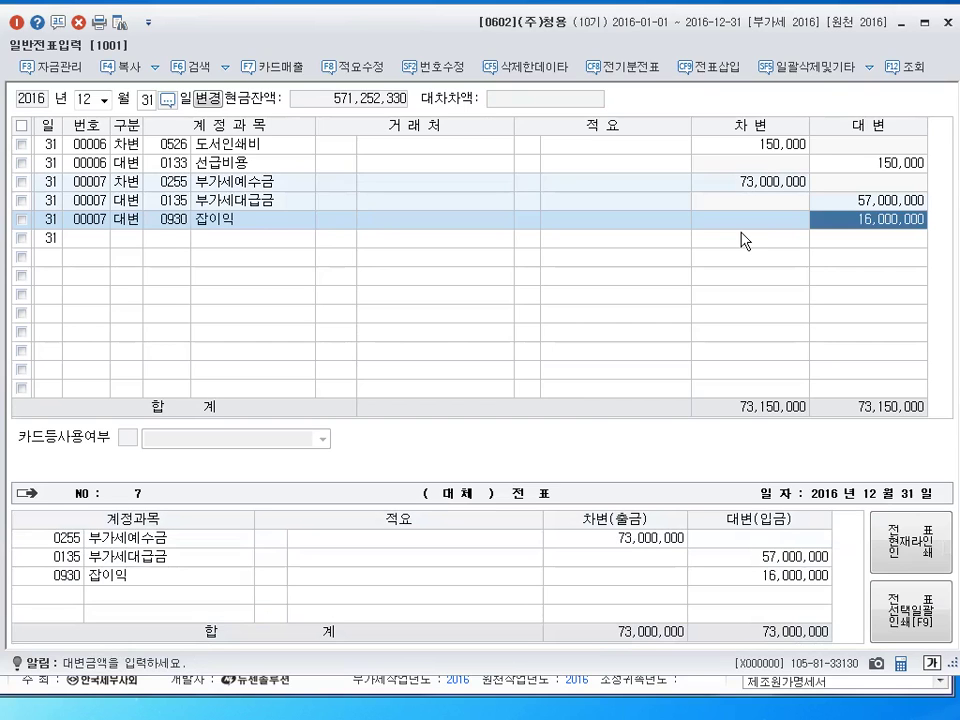
text(10000)
key(Return)
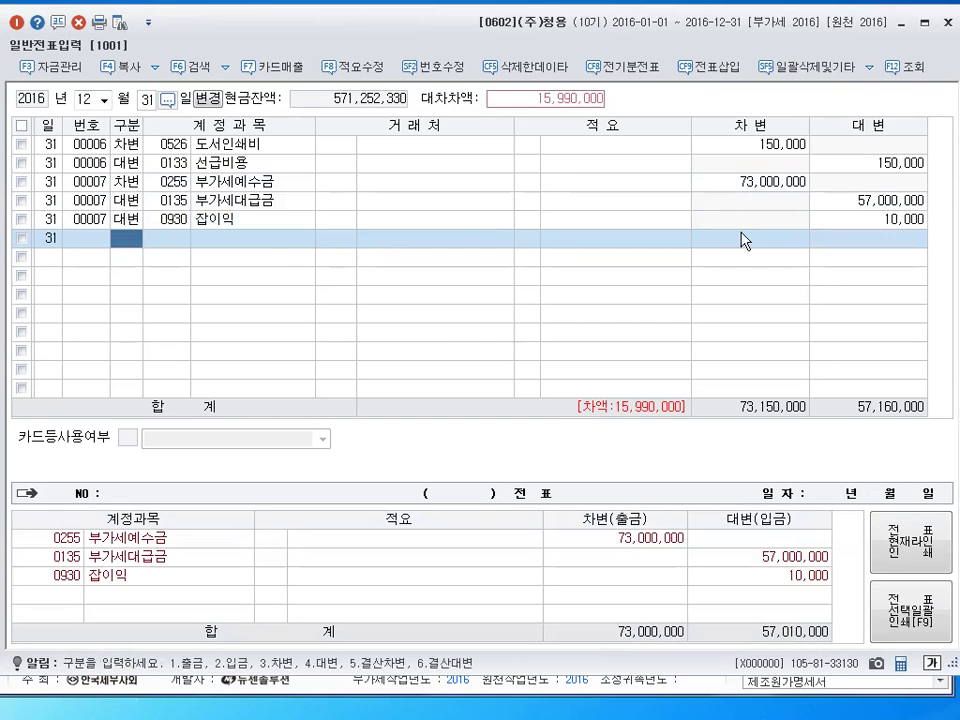
text(4)
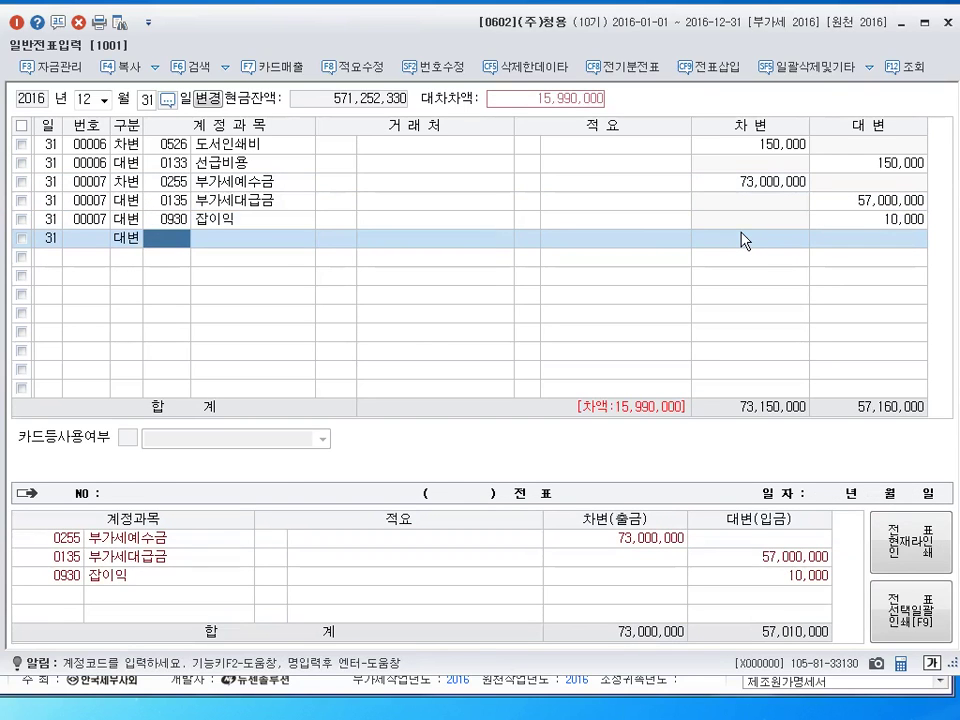
text(261)
key(Return)
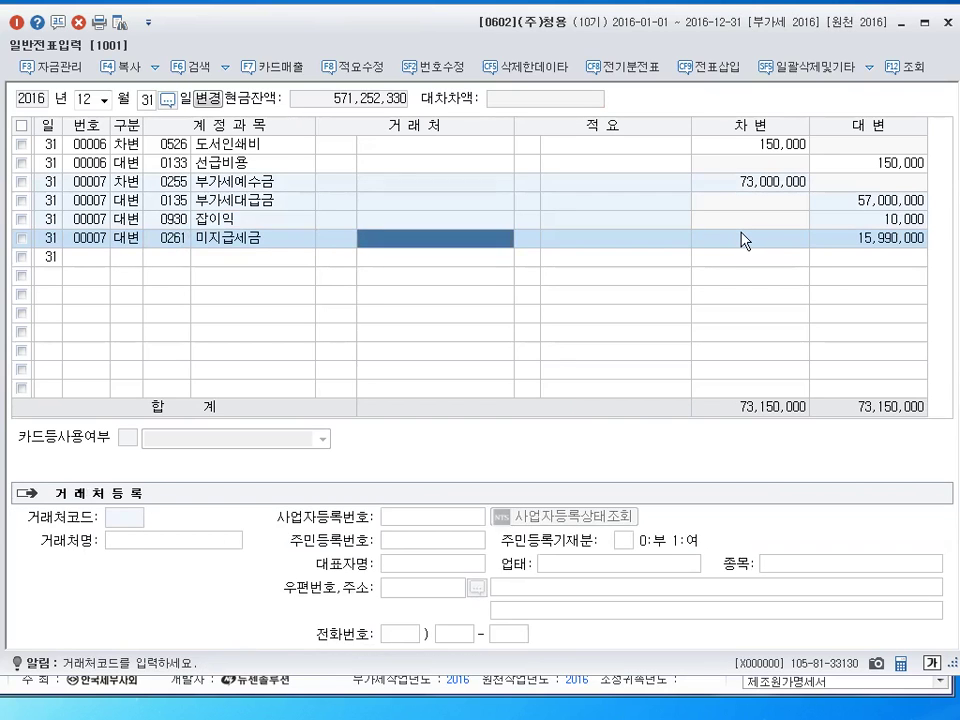
key(Return)
key(Return)
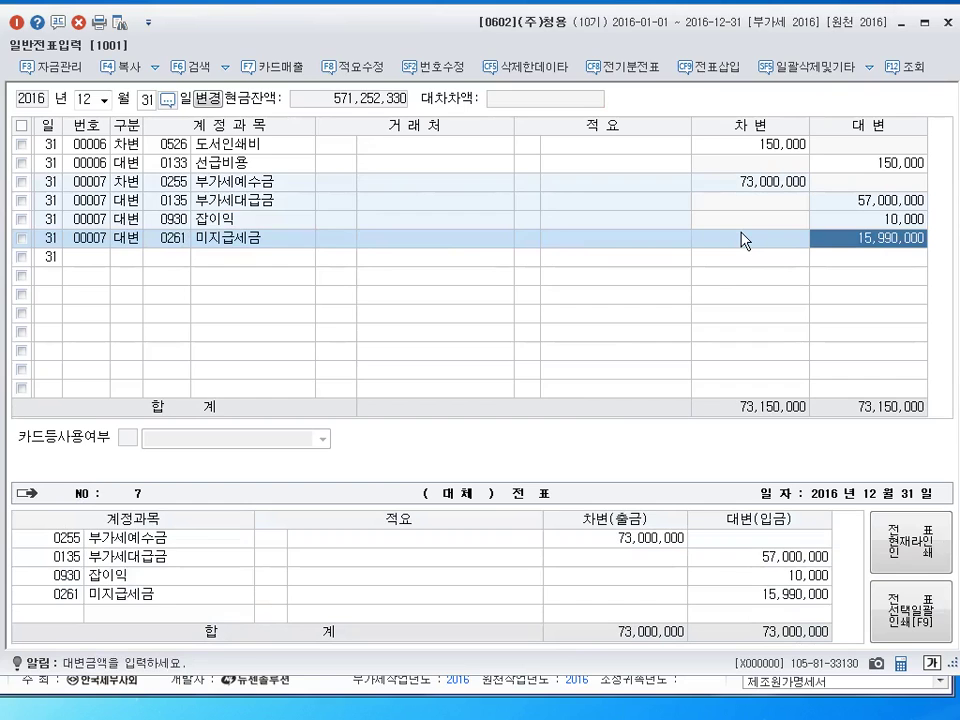
key(Return)
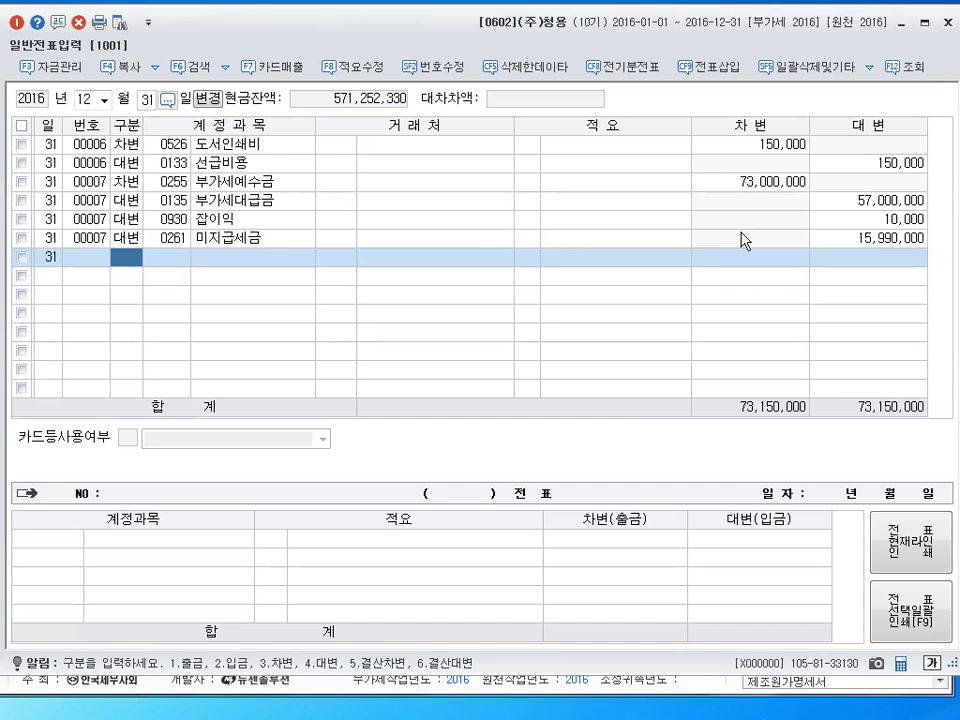
Debit 0264 유동성장기부채 100,000,000 with partner 대한은행
key(3)
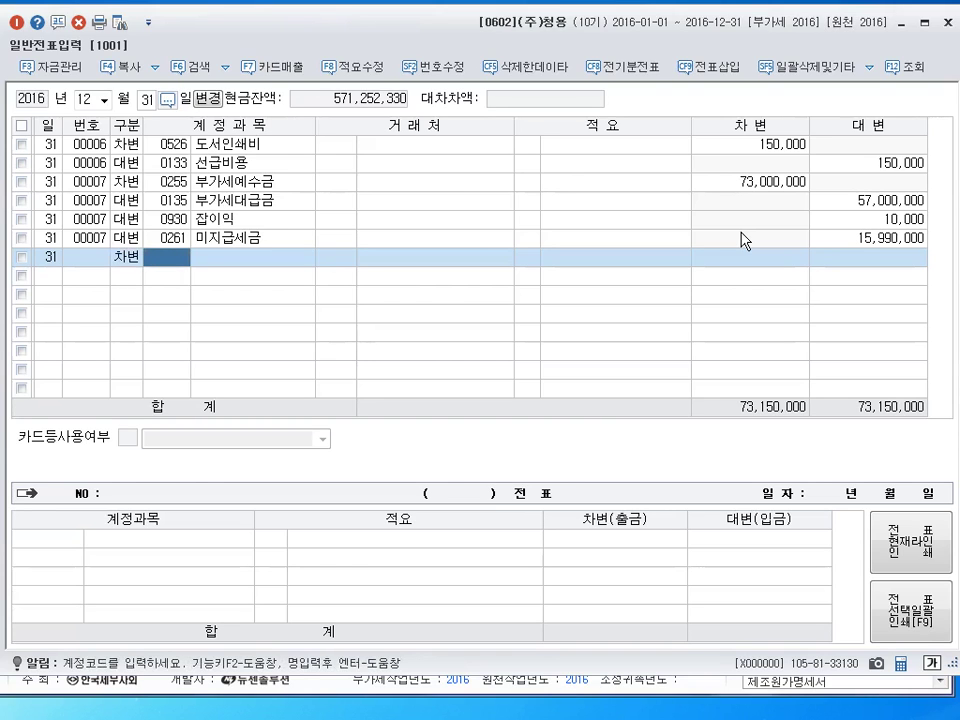
text(0264)
key(Return)
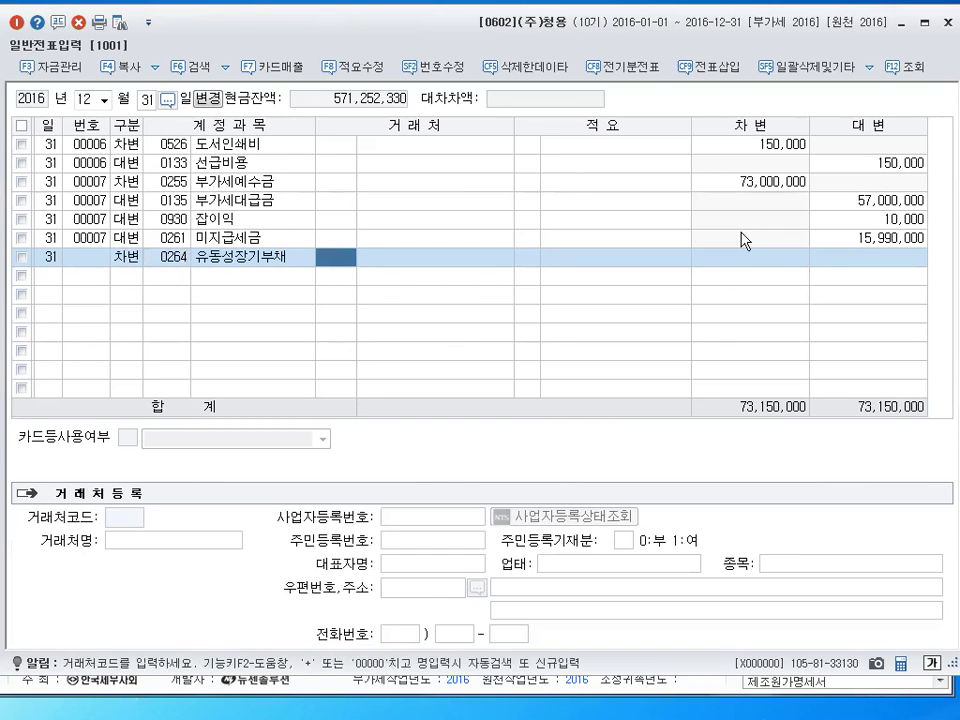
text(대한)
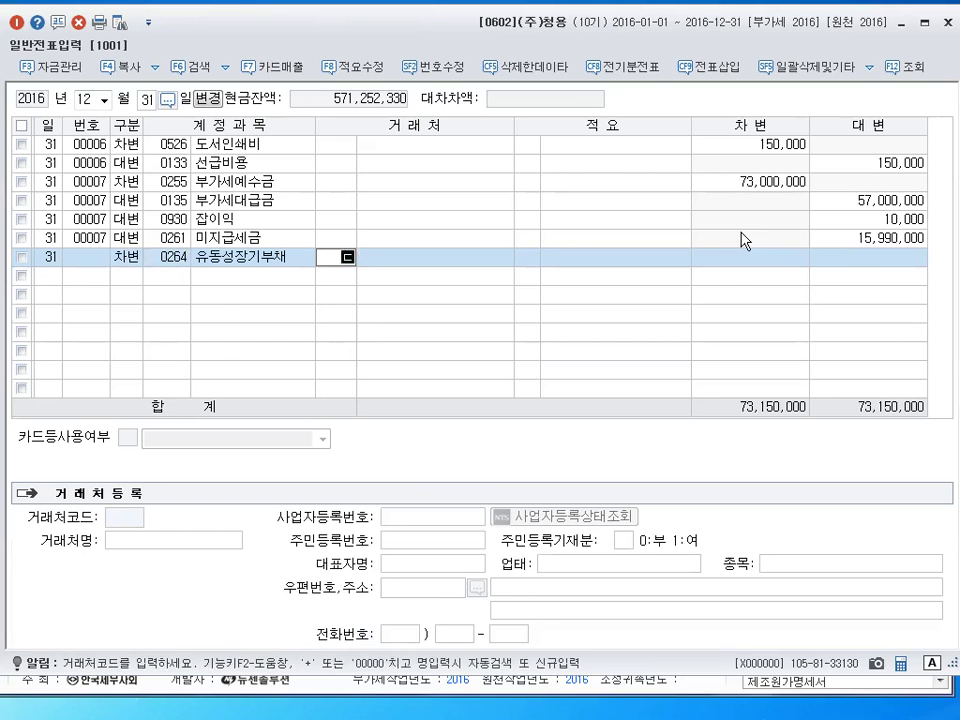
key(Return)
key(Return)
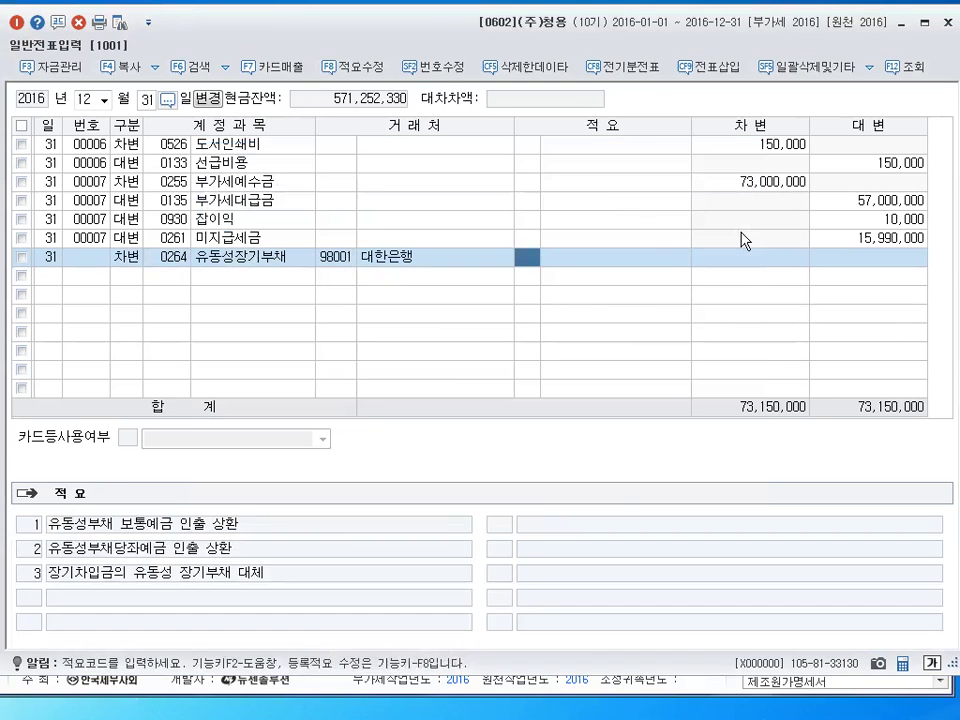
text(100000000)
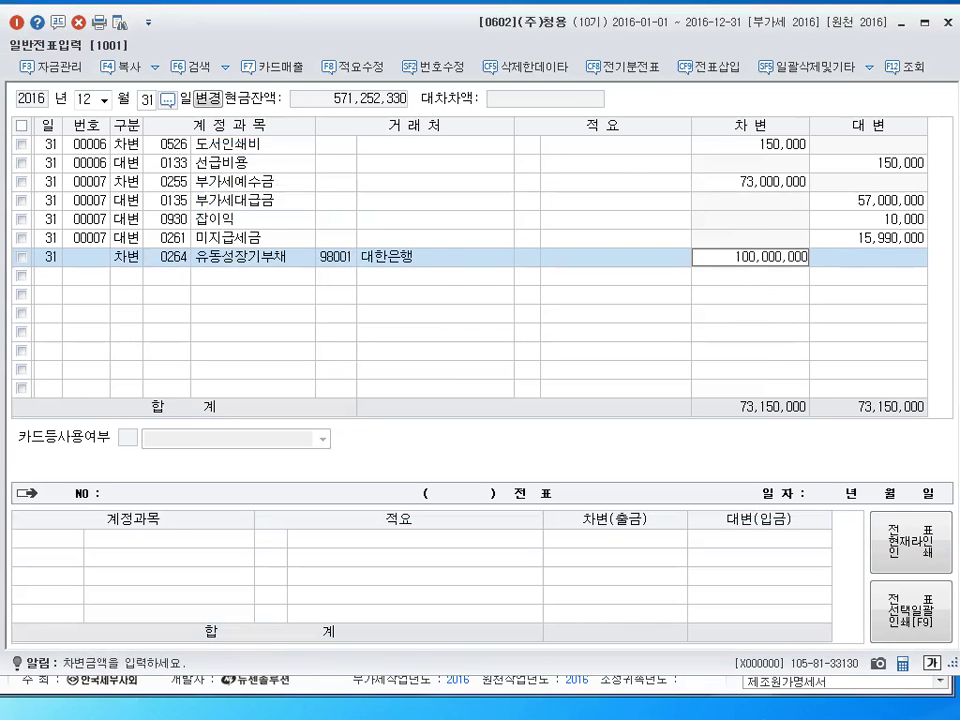
key(Return)
Credit 0293 장기차입금 with partner 98001 대한은행
text(4)
key(Return)
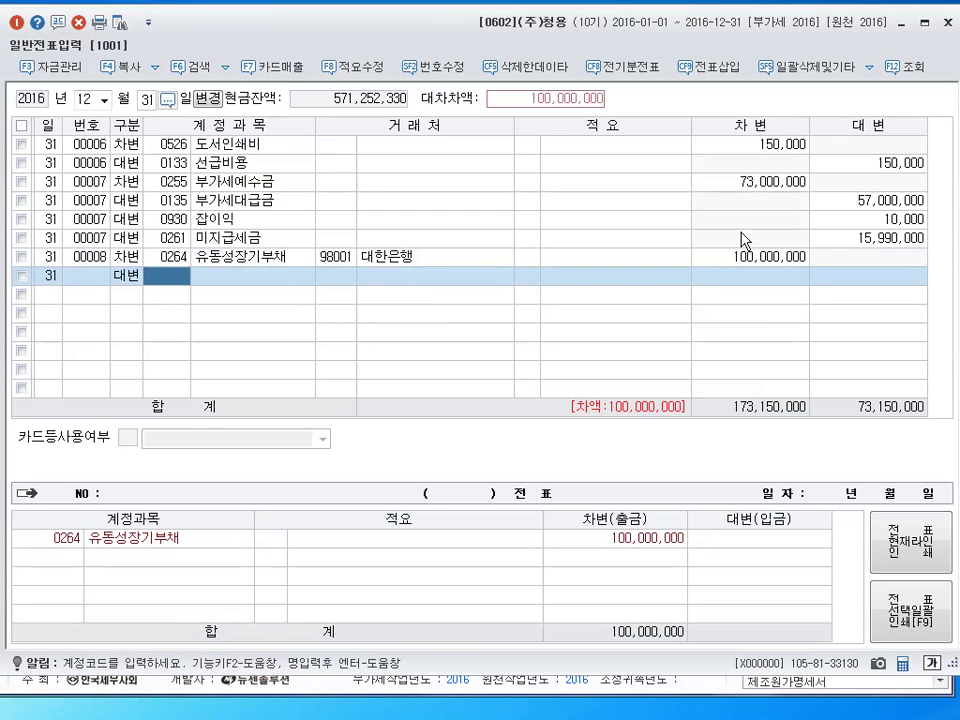
text(293)
key(Return)
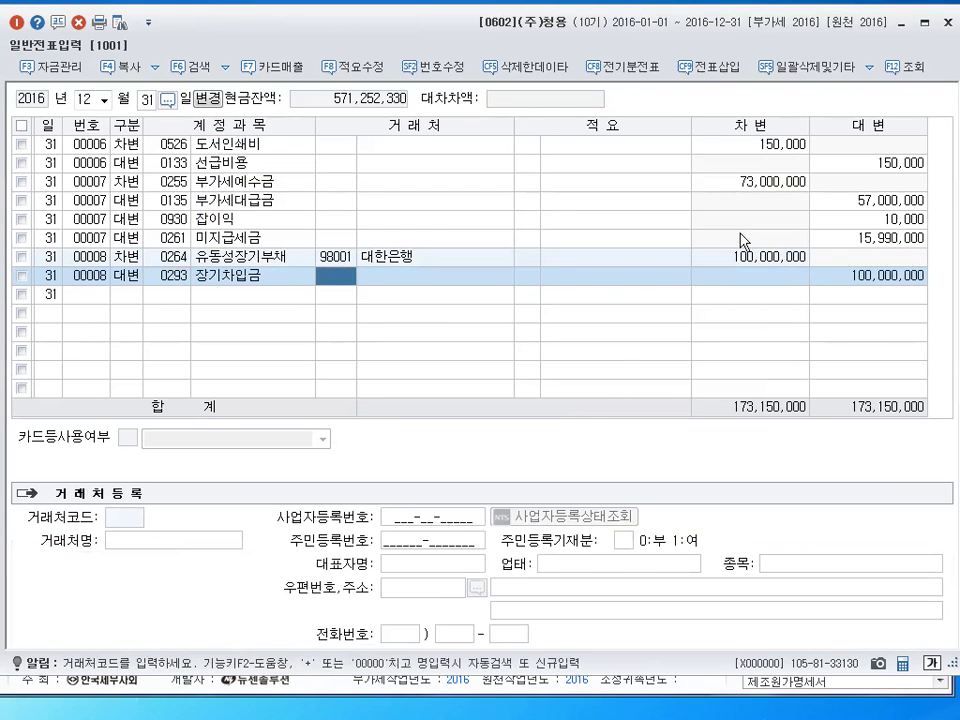
text(98001)
key(Return)
key(Return)
key(Return)
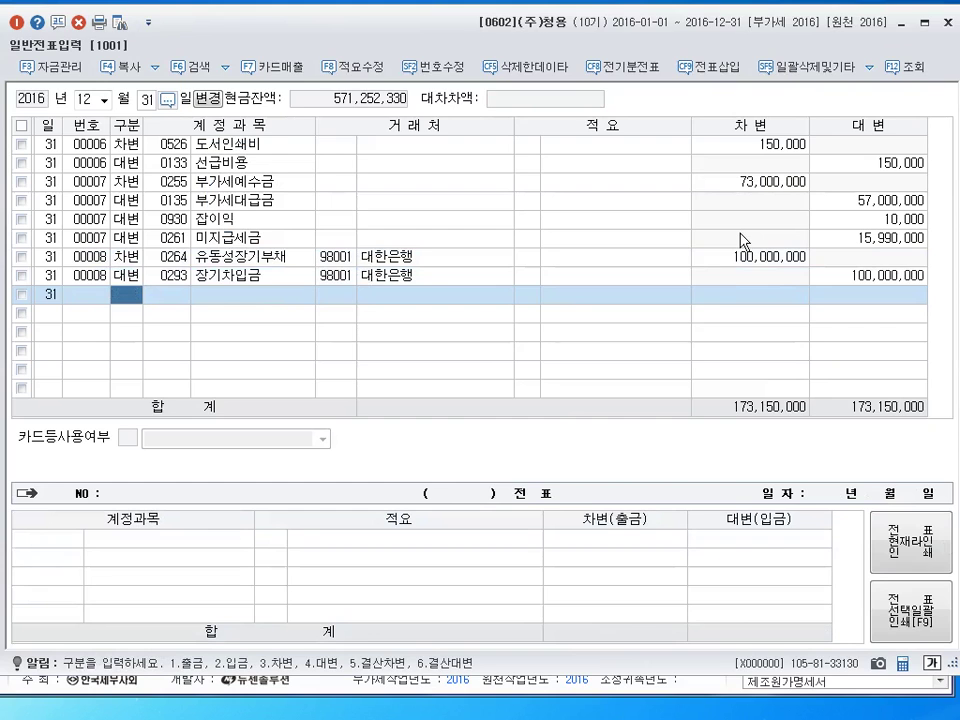
Review voucher 00008's debit and credit lines for accounts and partner
key(Up)
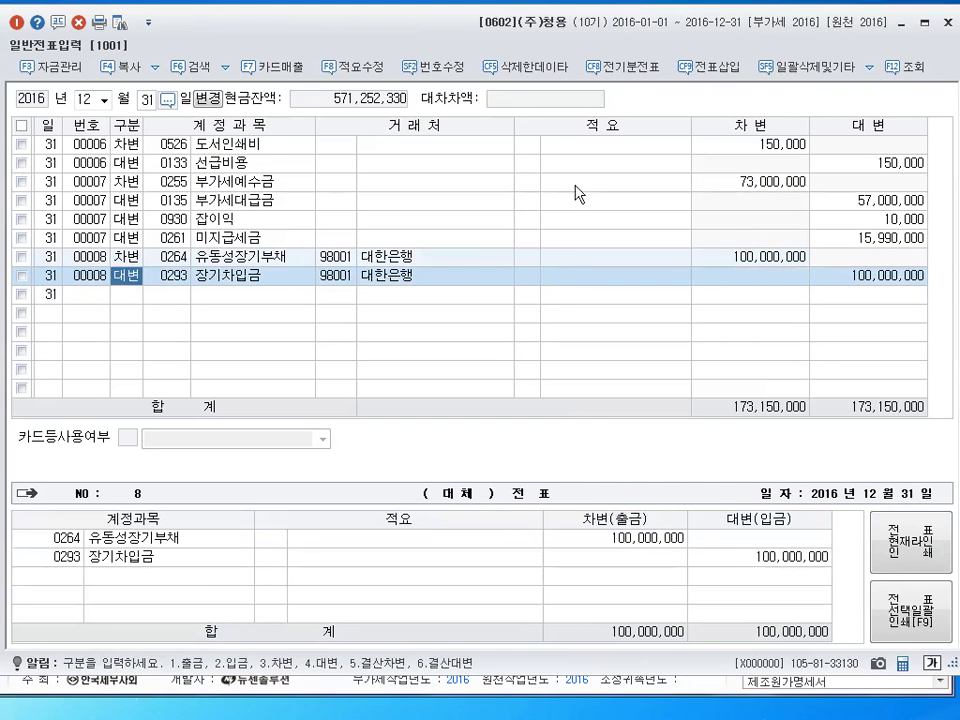
click(435, 288)
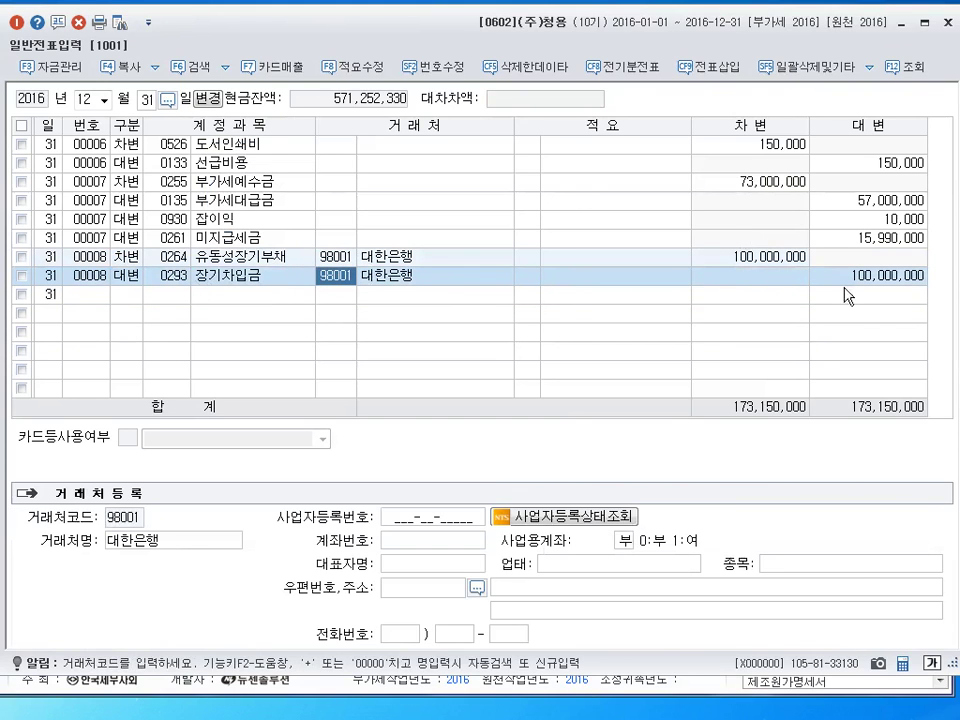
key(Return)
key(Return)
click(215, 278)
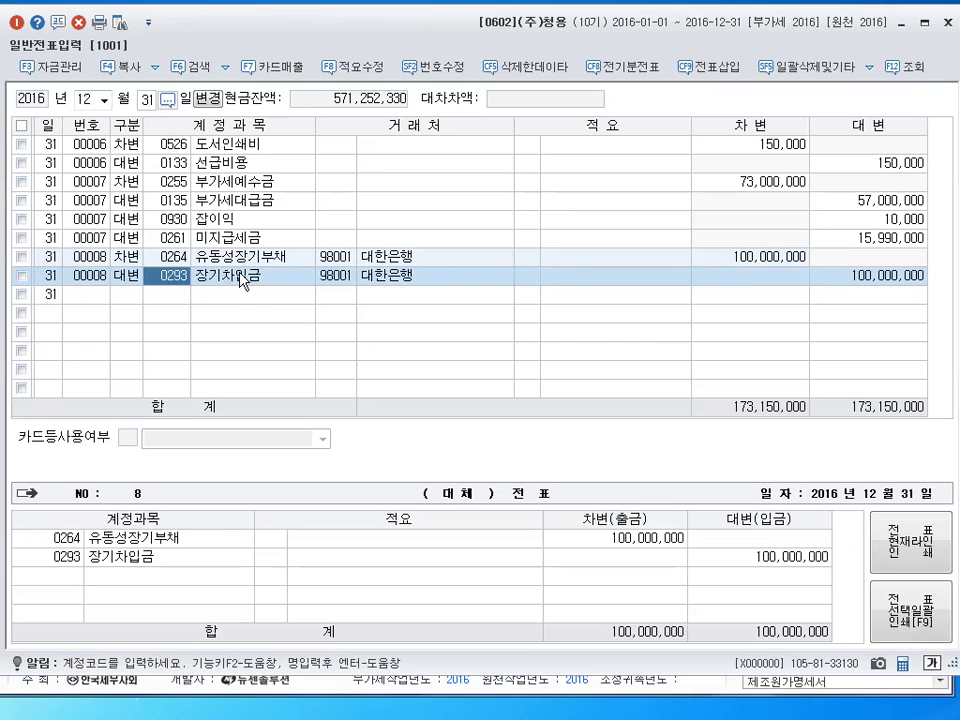
key(Up)
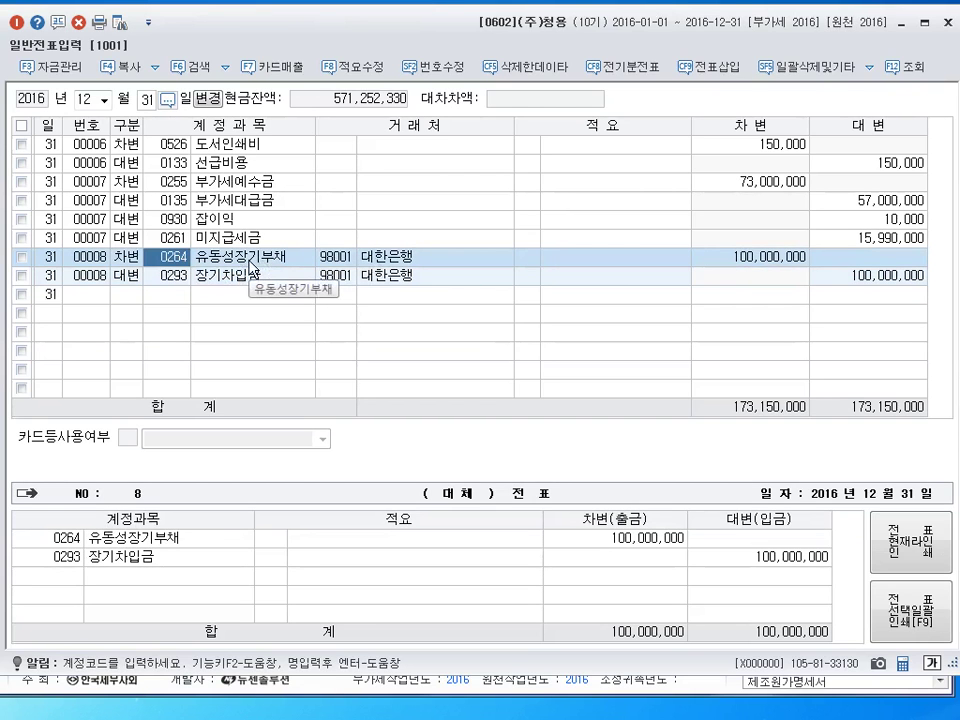
key(Return)
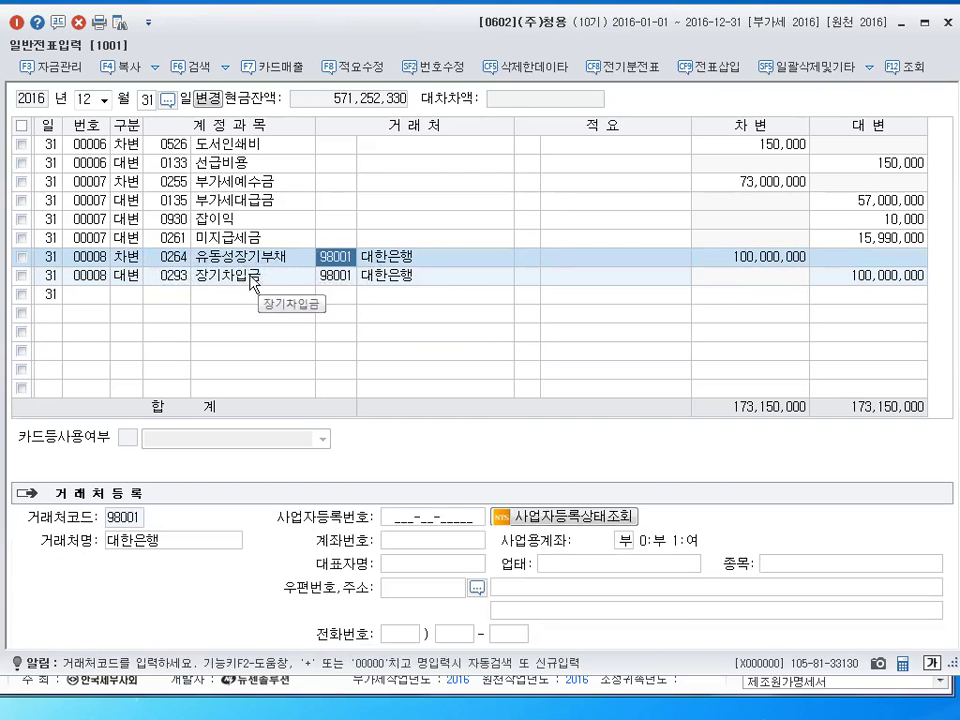
click(167, 276)
click(337, 261)
click(334, 273)
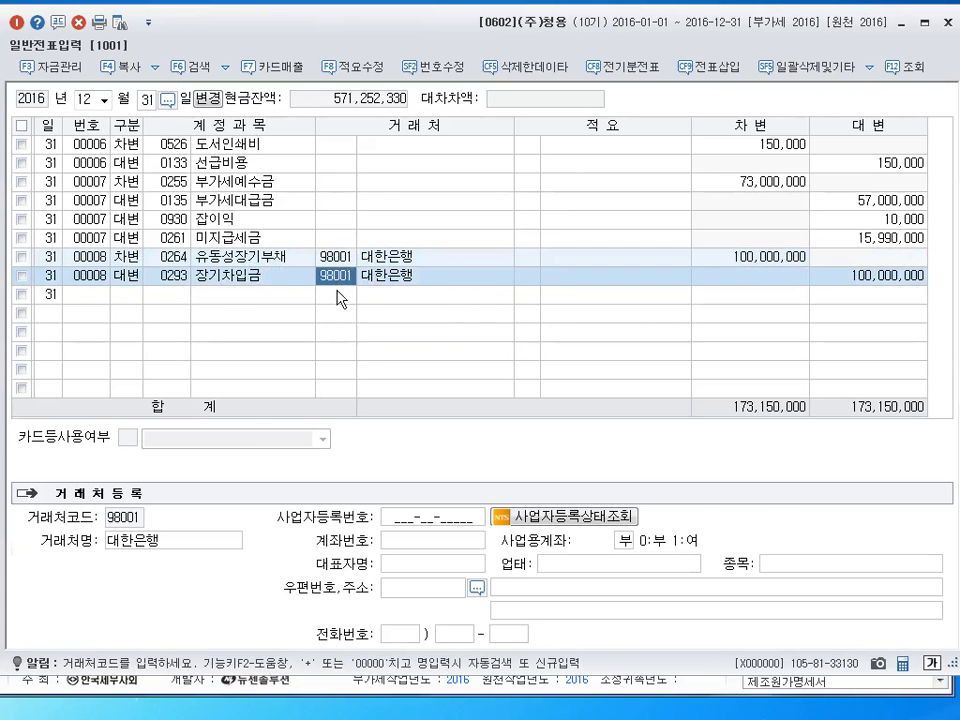
click(122, 301)
click(343, 261)
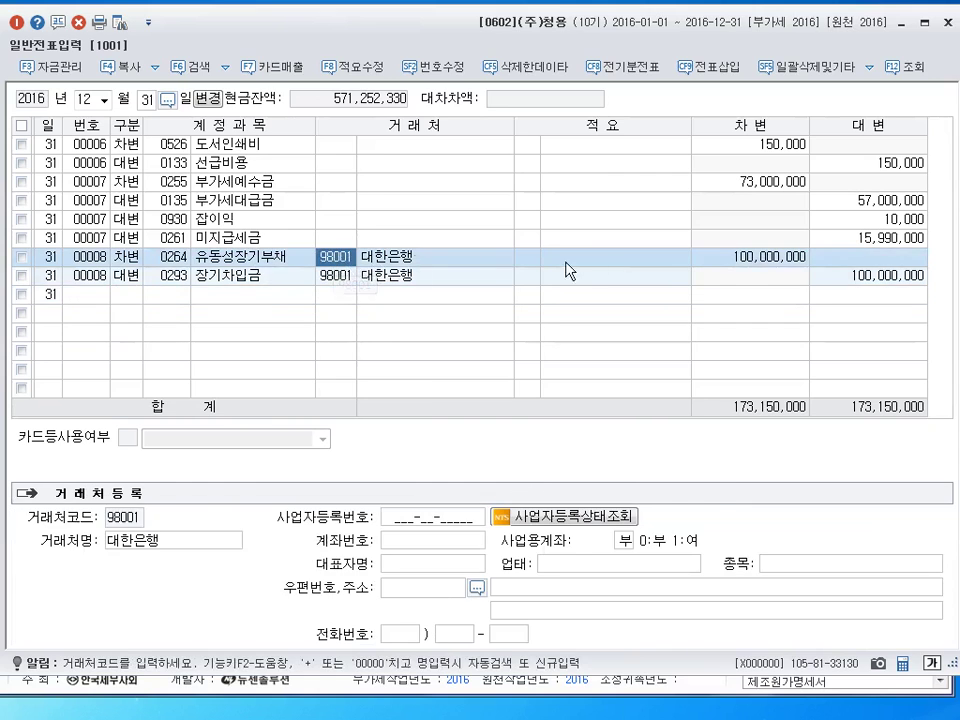
click(251, 275)
click(338, 275)
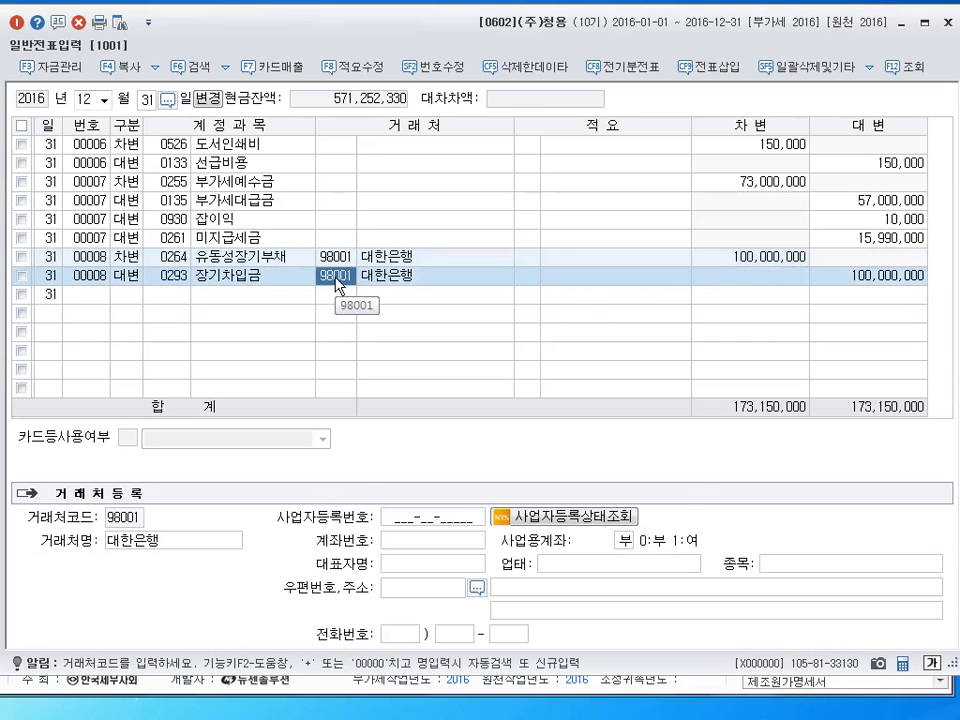
key(Return)
key(Return)
key(Return)
key(Return)
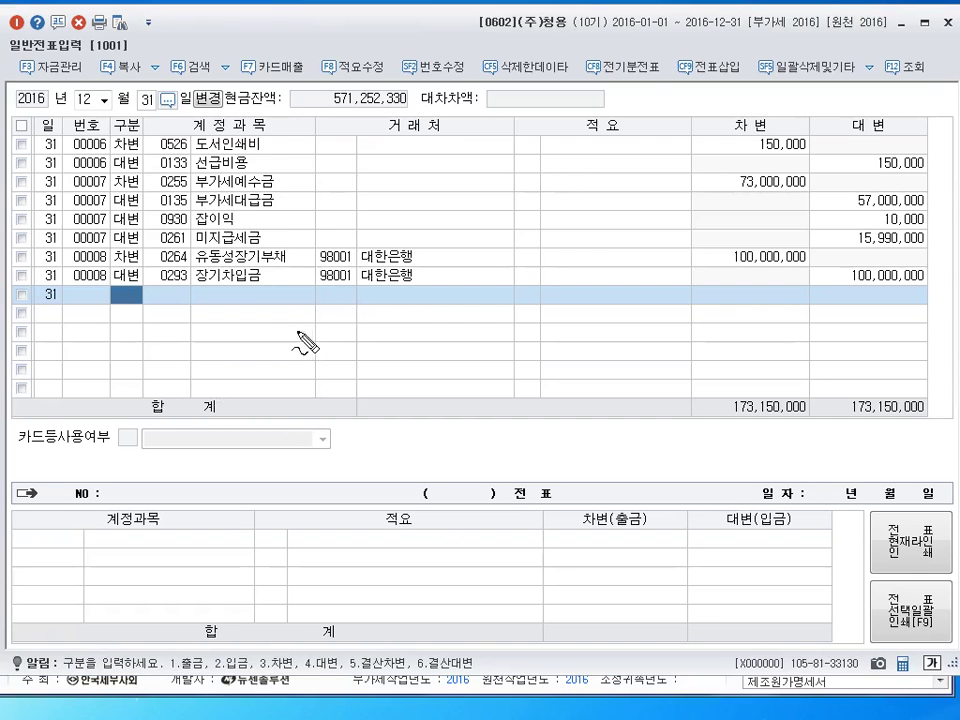
drag(292, 324, 340, 330)
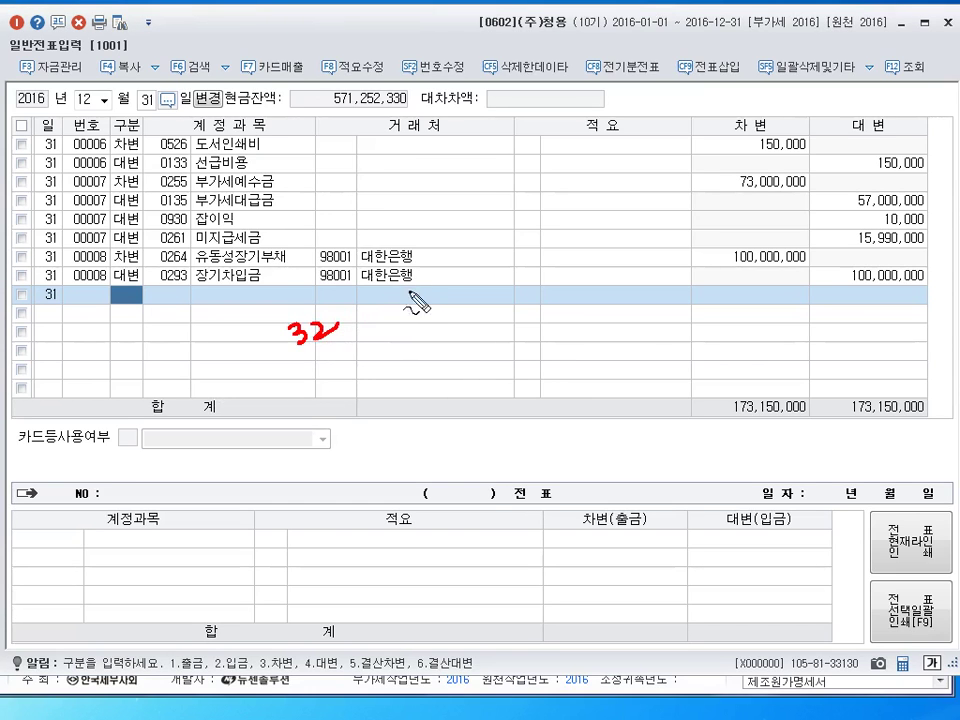
drag(367, 315, 357, 343)
mouse_move(352, 329)
mouse_down()
mouse_move(388, 340)
mouse_move(418, 325)
mouse_move(440, 341)
mouse_move(478, 312)
mouse_up()
drag(482, 310, 489, 312)
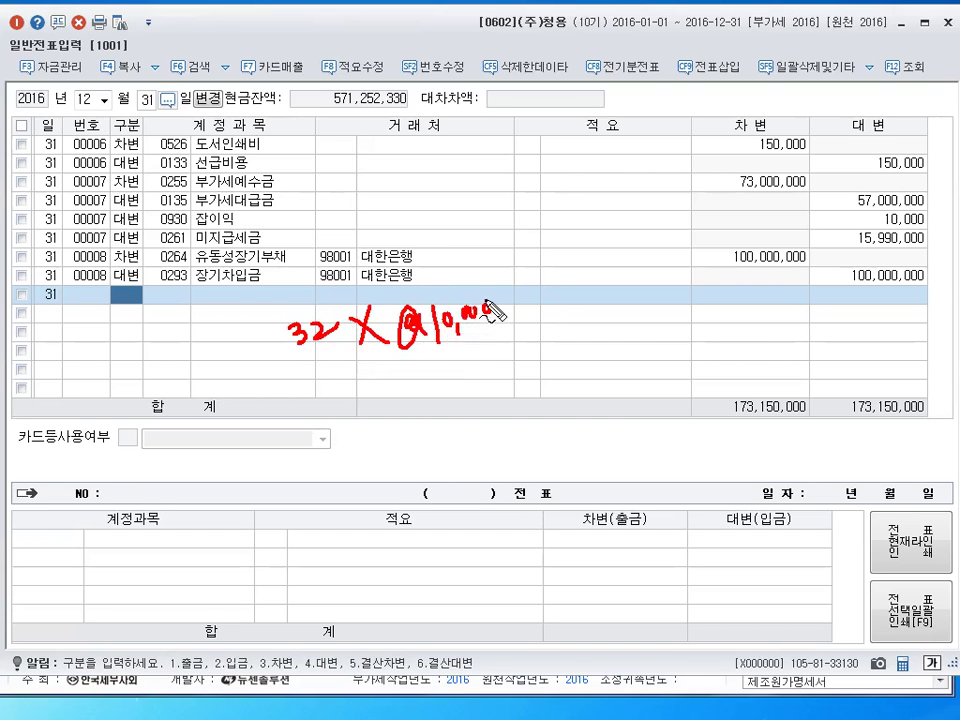
mouse_move(424, 370)
mouse_down()
mouse_move(494, 372)
mouse_move(534, 340)
mouse_up()
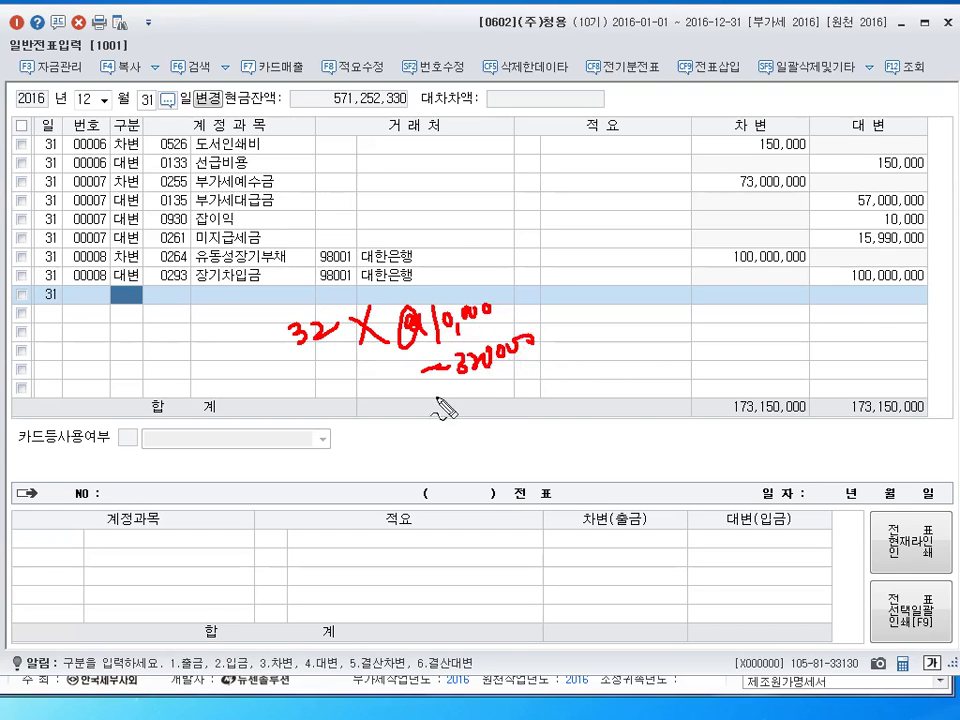
drag(422, 366, 440, 366)
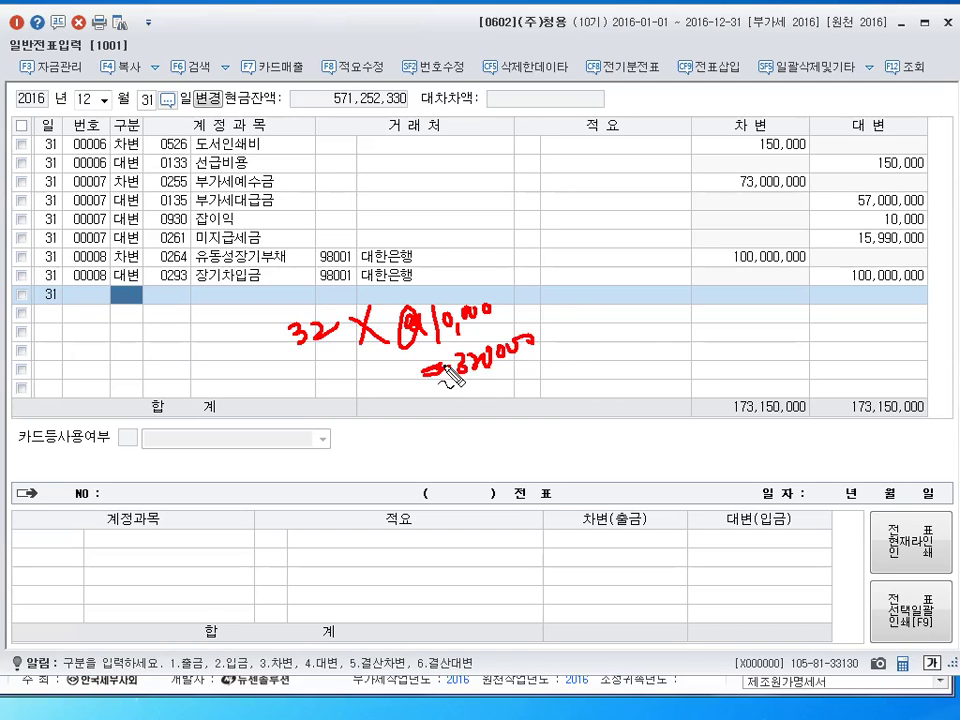
mouse_move(522, 279)
mouse_down()
mouse_move(518, 296)
mouse_move(556, 294)
mouse_up()
mouse_move(560, 281)
mouse_down()
mouse_move(563, 296)
mouse_move(578, 293)
mouse_up()
drag(580, 268, 584, 298)
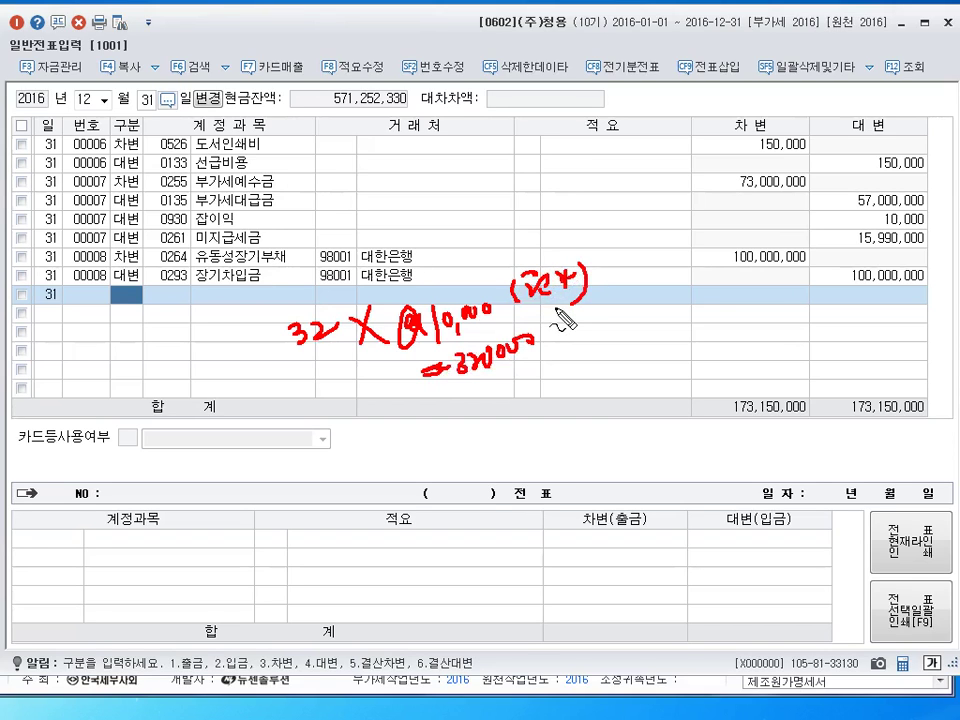
key(Escape)
Debit 0959 재고자산감모손실 320,000 on a new voucher
text(3)
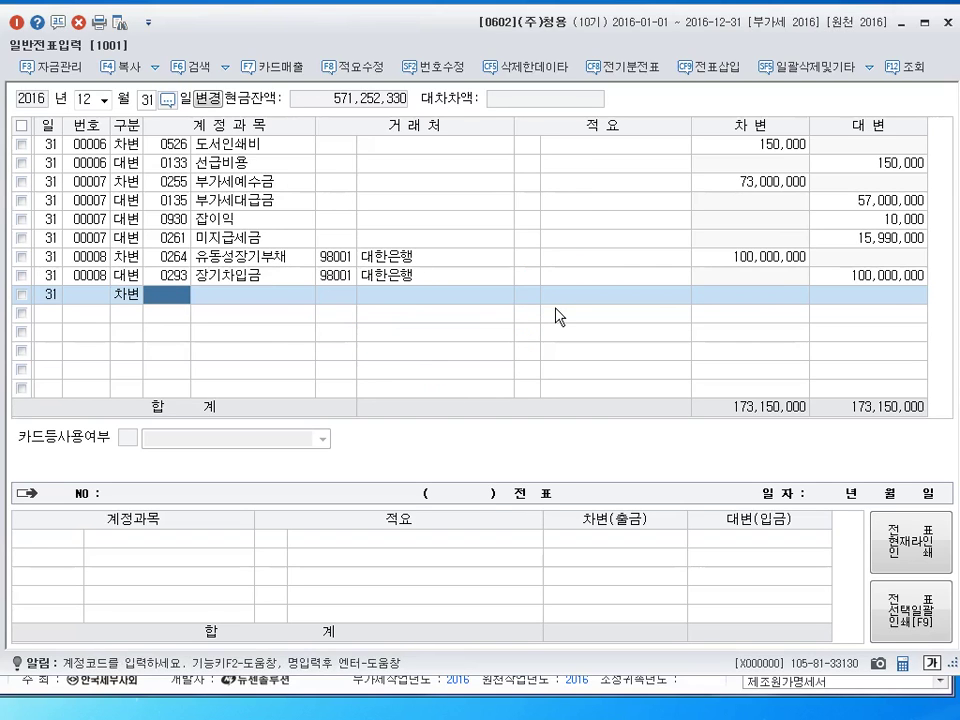
text(95)
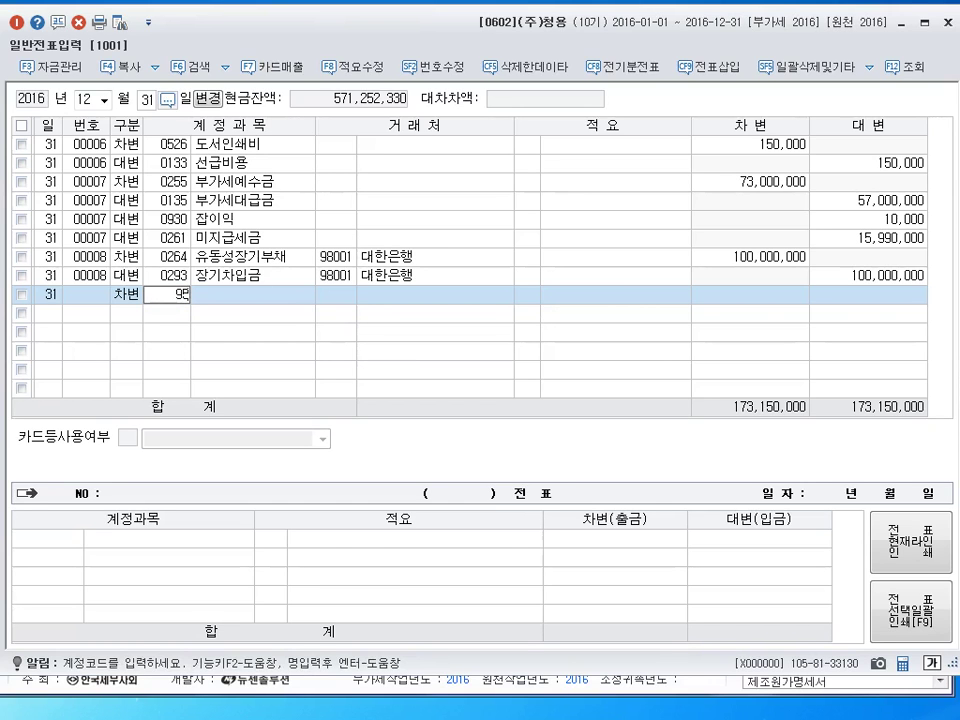
text(9)
key(Return)
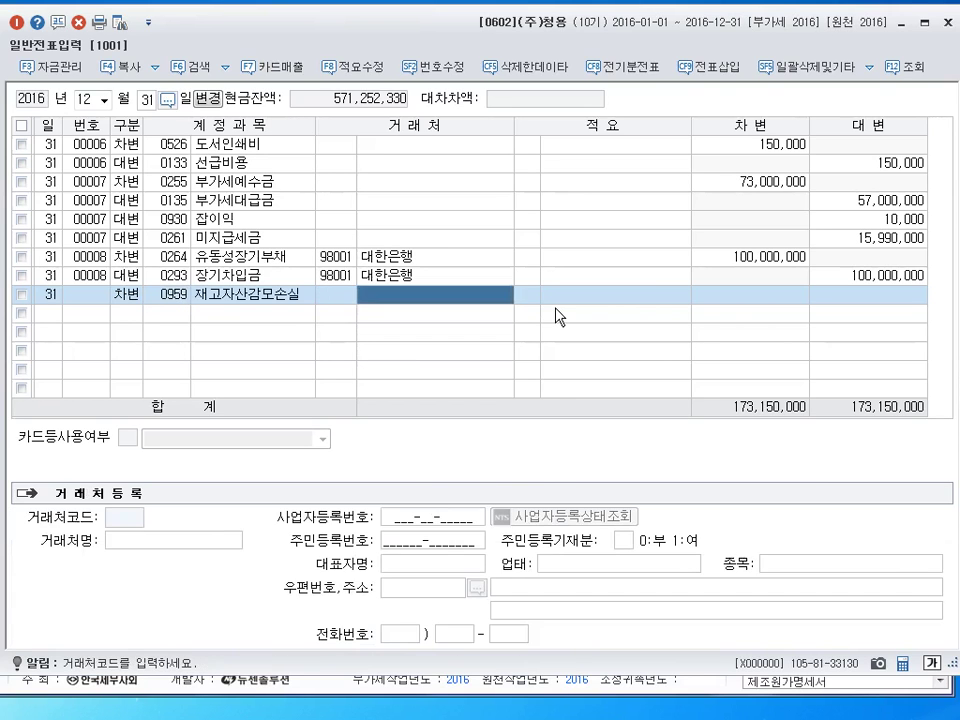
key(Return)
key(Return)
text(3200000)
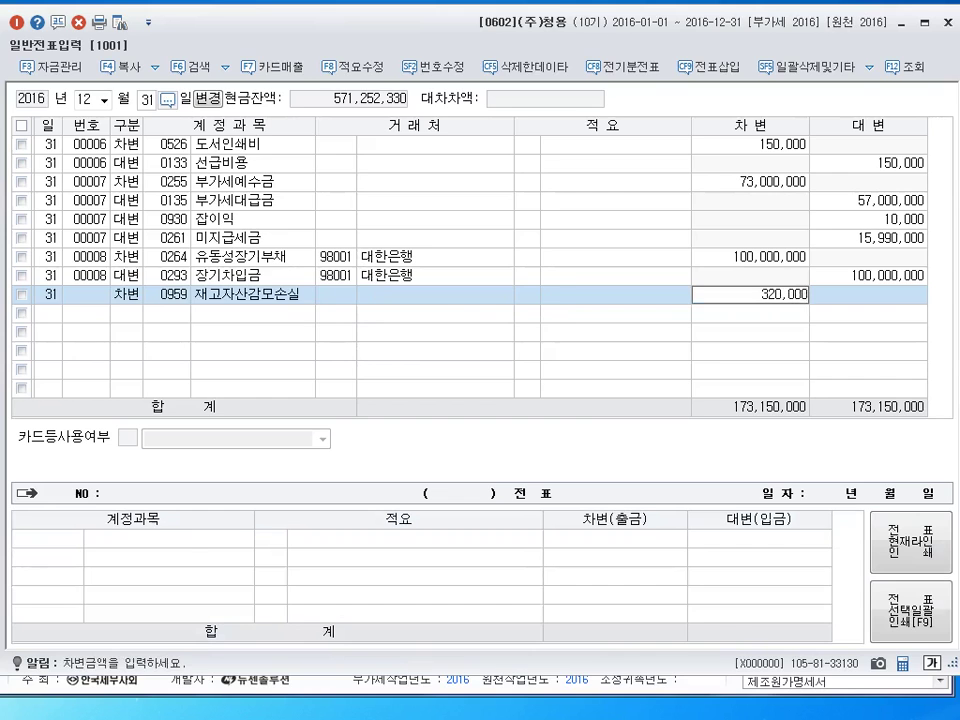
key(Return)
Credit 0150 제품 with description code 8, then close the general journal screen
text(4)
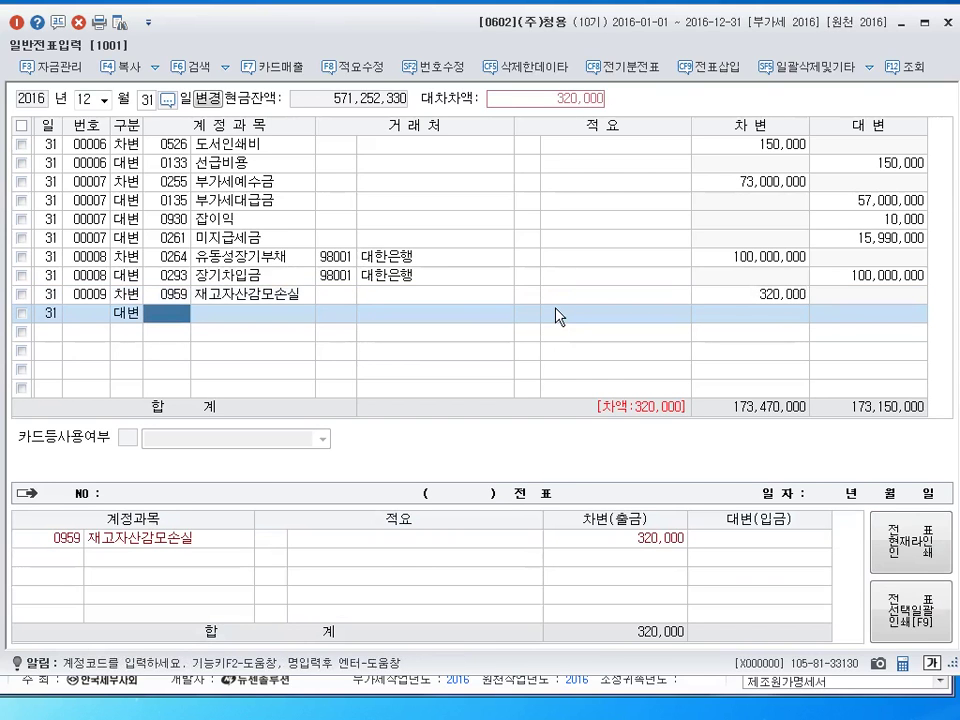
text(150)
key(Return)
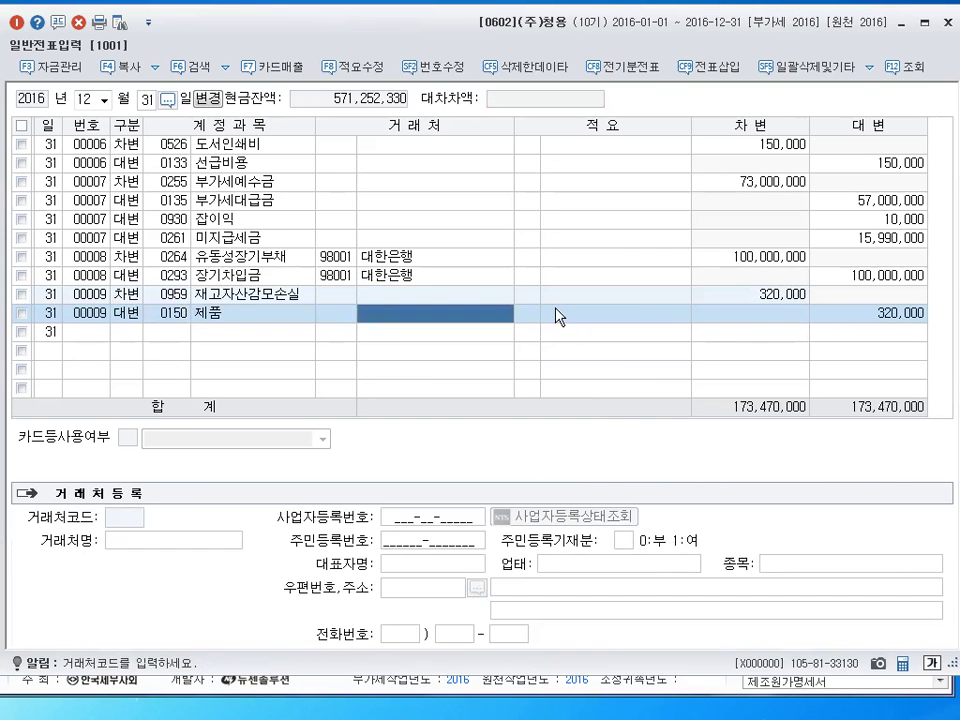
key(Return)
text(8)
key(Return)
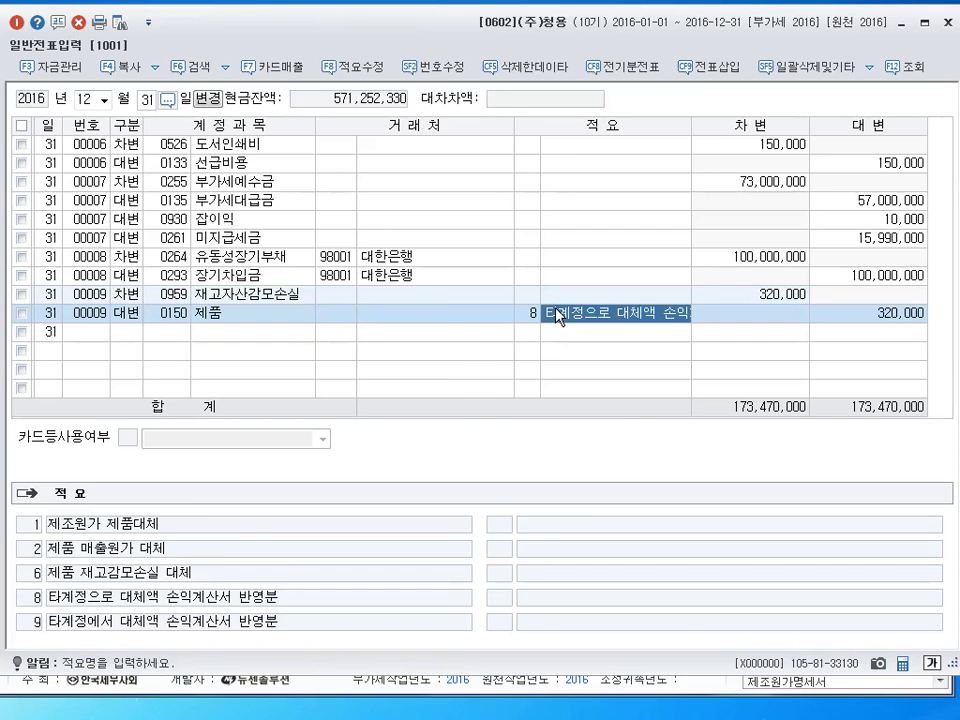
key(Return)
key(Up)
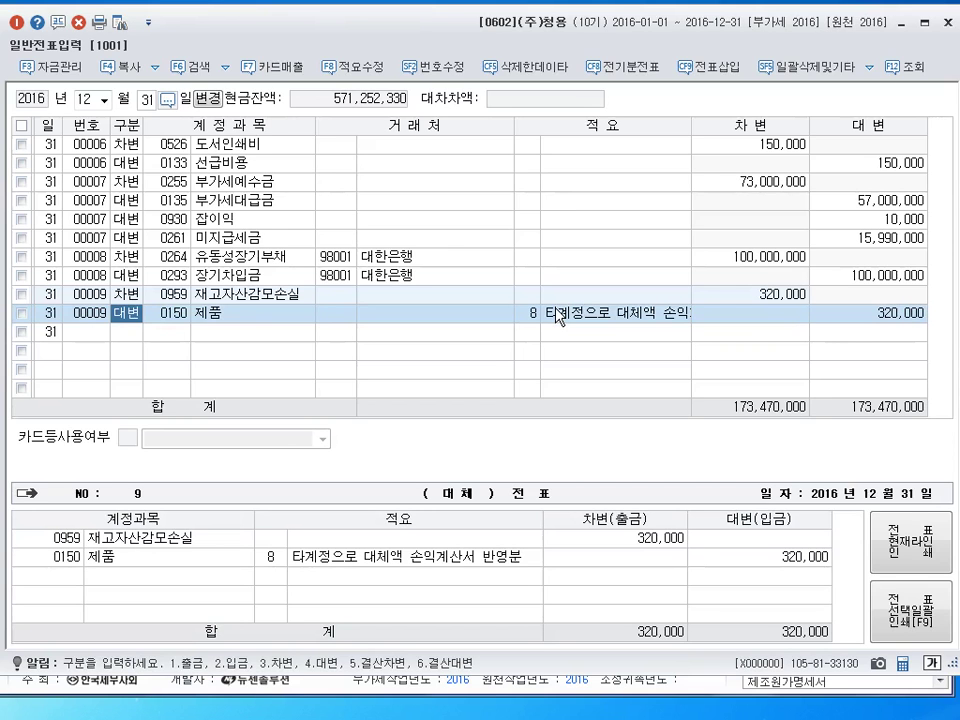
click(945, 22)
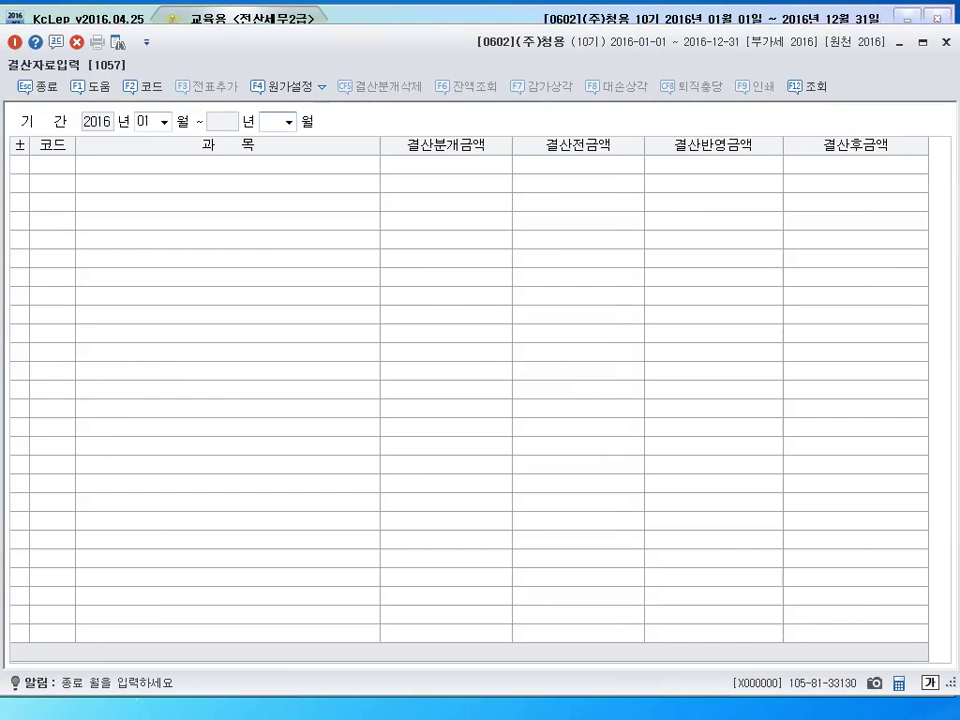
Load the January–December 2016 closing data and bring up the bad-debt calculation
text(12)
key(Return)
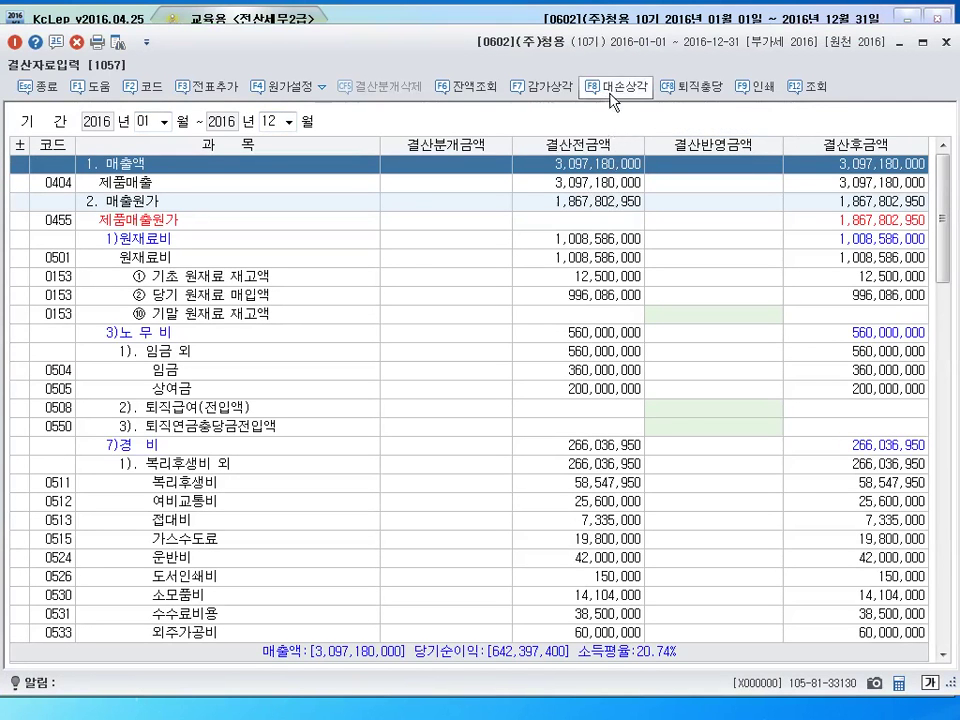
click(618, 87)
drag(501, 178, 500, 151)
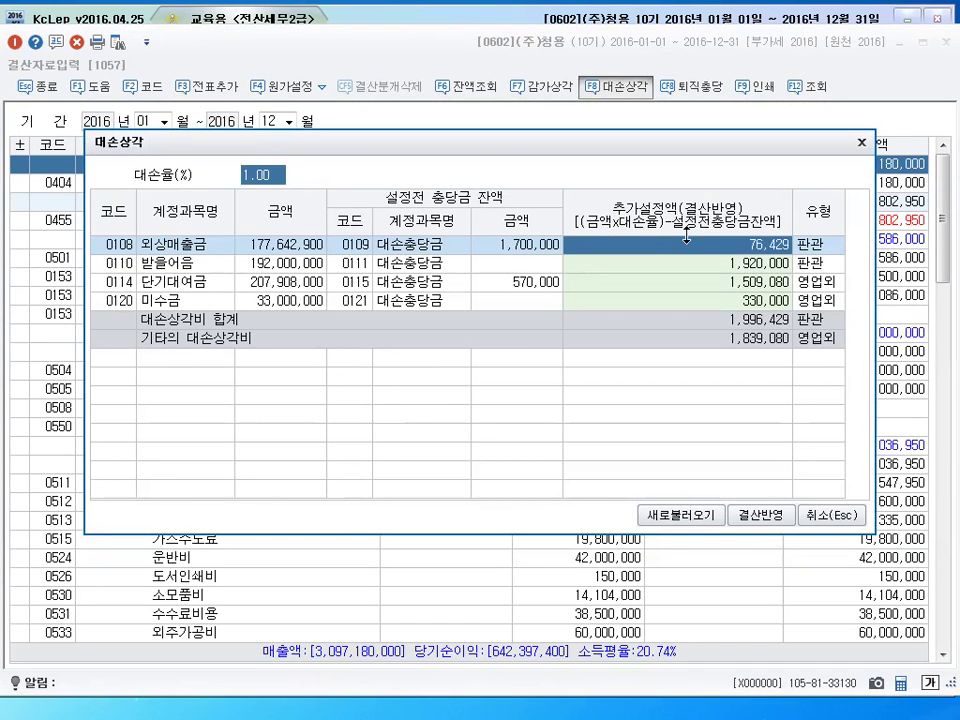
Clear the 받을어음 and 미수금 provisions, keep 76,429 and 1,509,080, and apply to closing
click(733, 284)
click(745, 265)
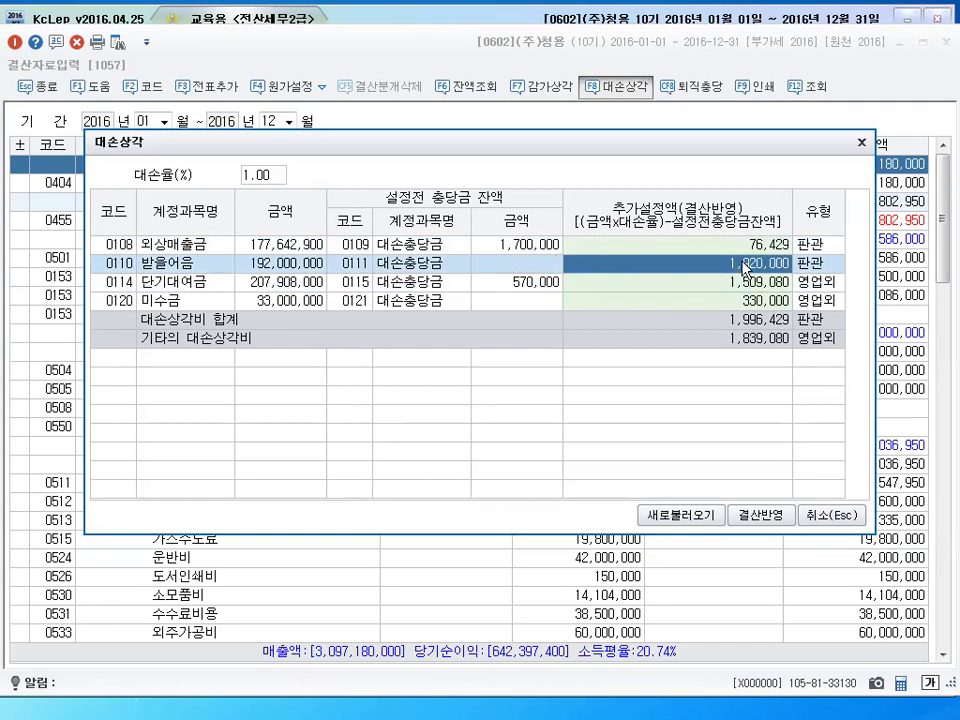
key(Delete)
key(Return)
click(750, 302)
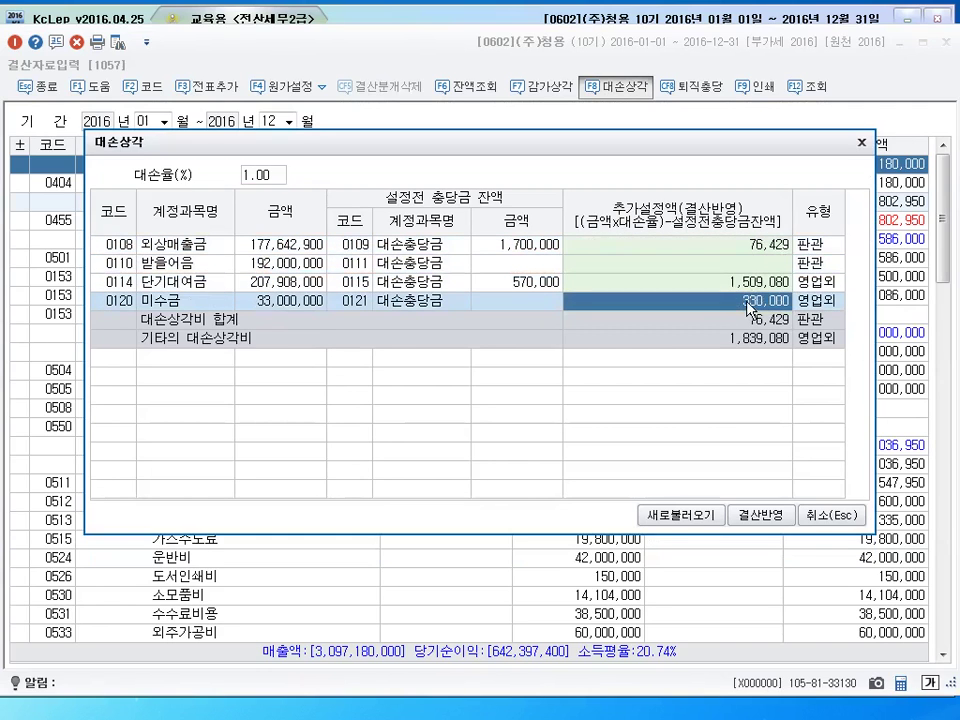
key(Delete)
key(Return)
click(777, 244)
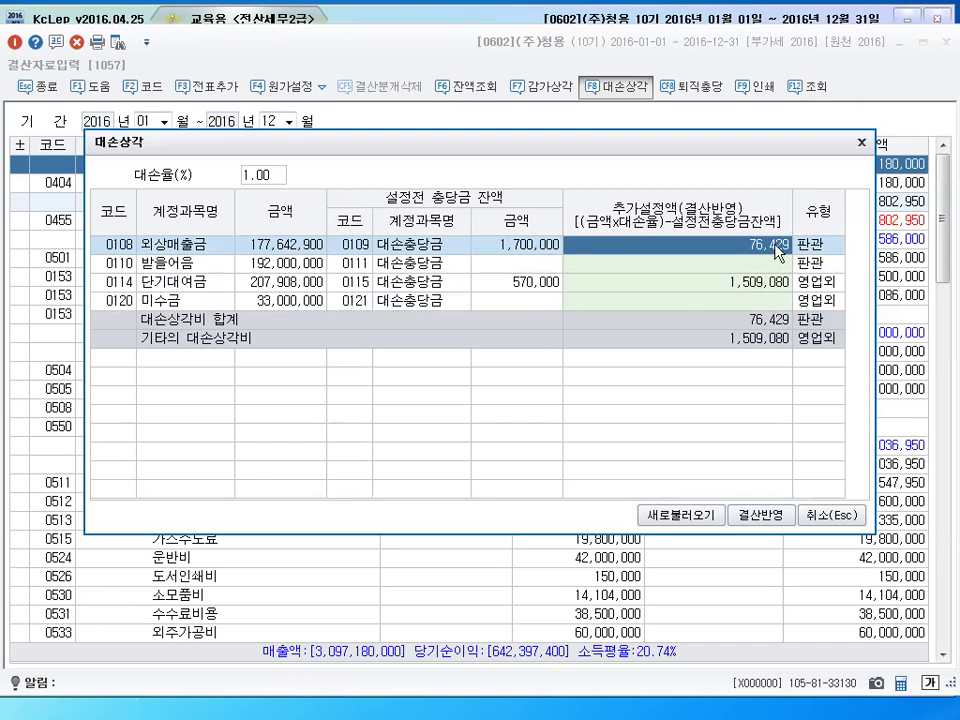
click(759, 288)
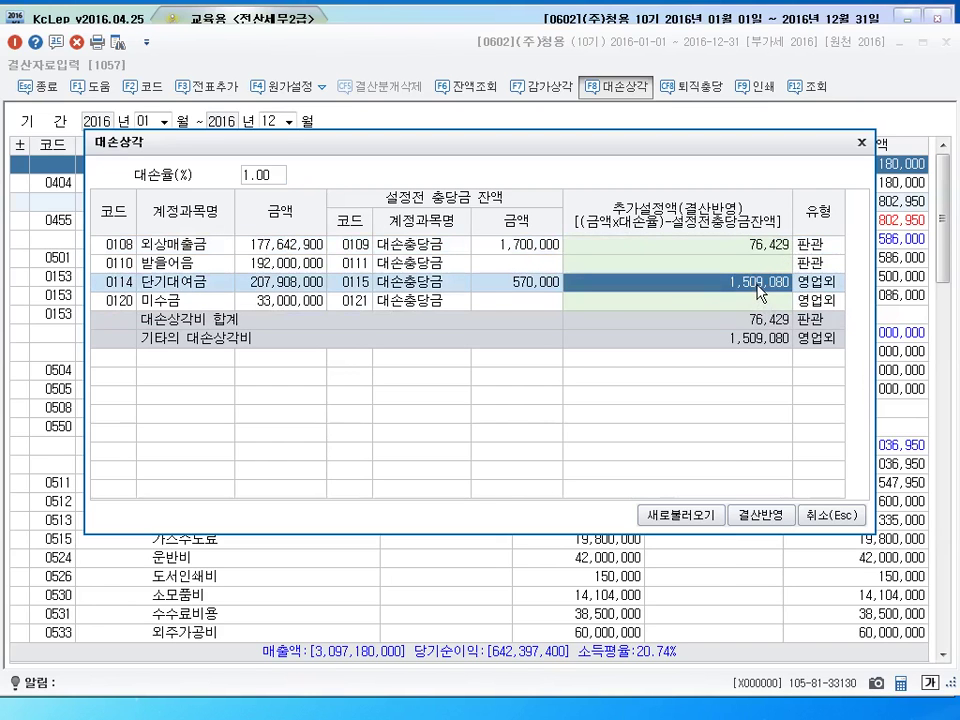
click(764, 518)
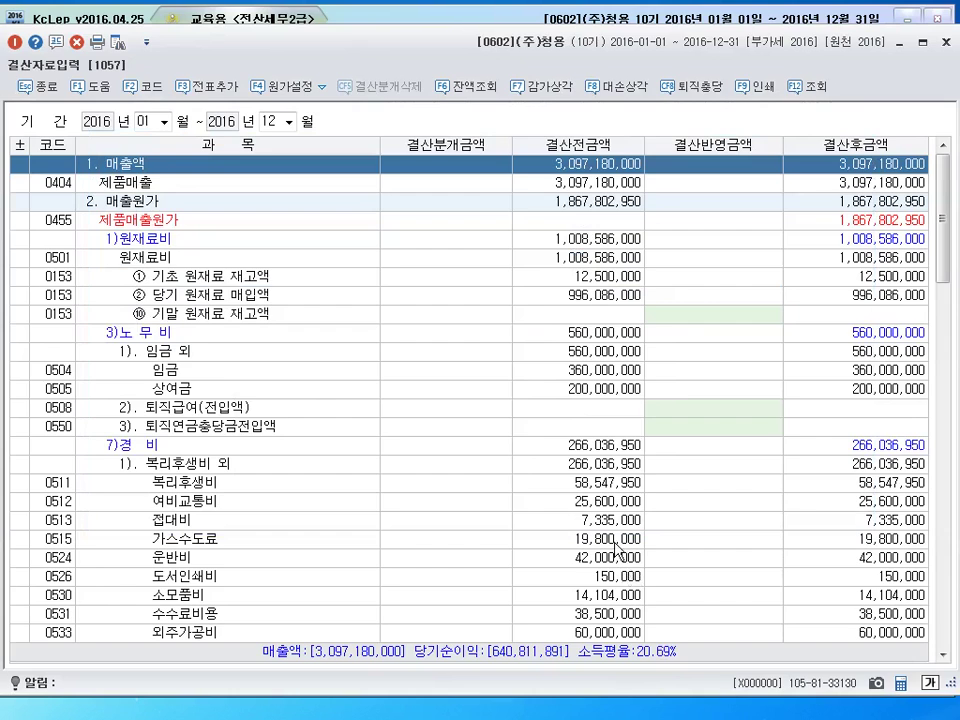
drag(943, 214, 943, 444)
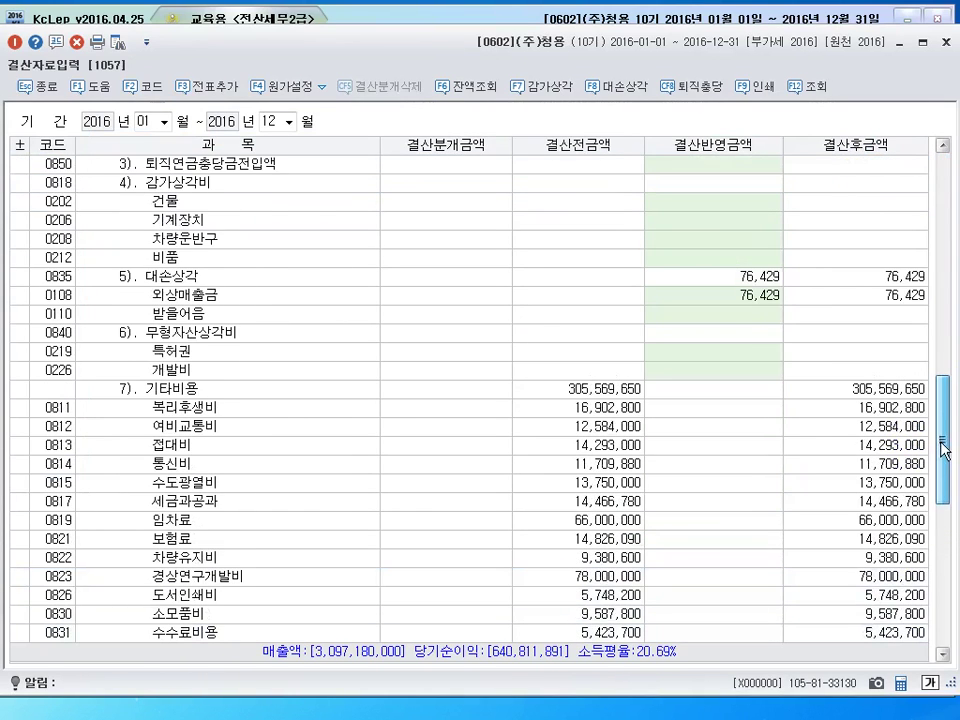
click(733, 278)
click(735, 295)
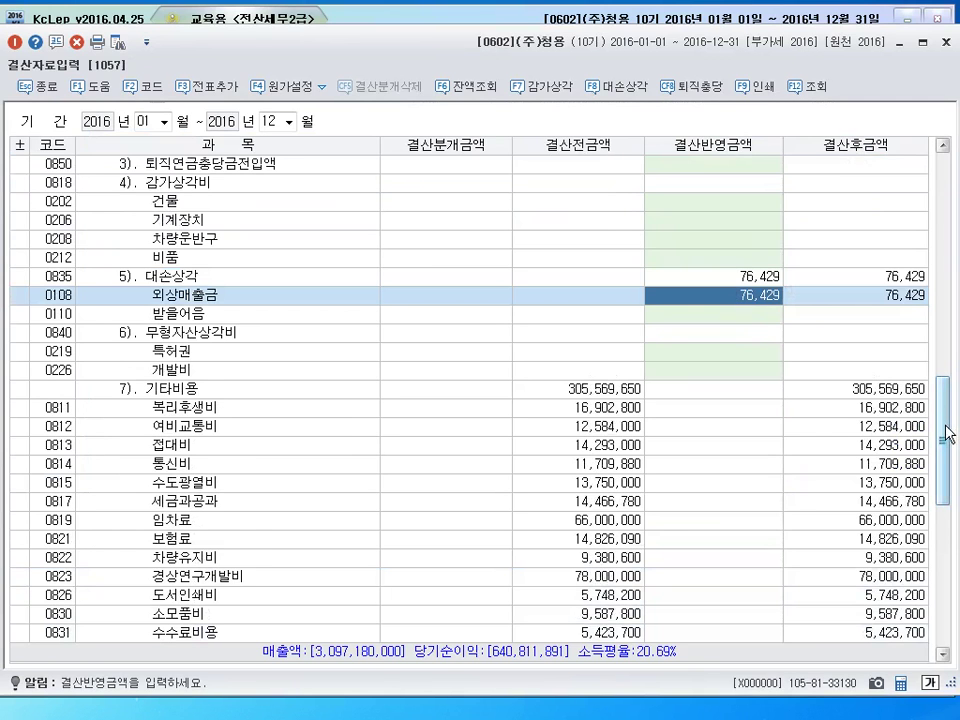
drag(943, 429, 939, 432)
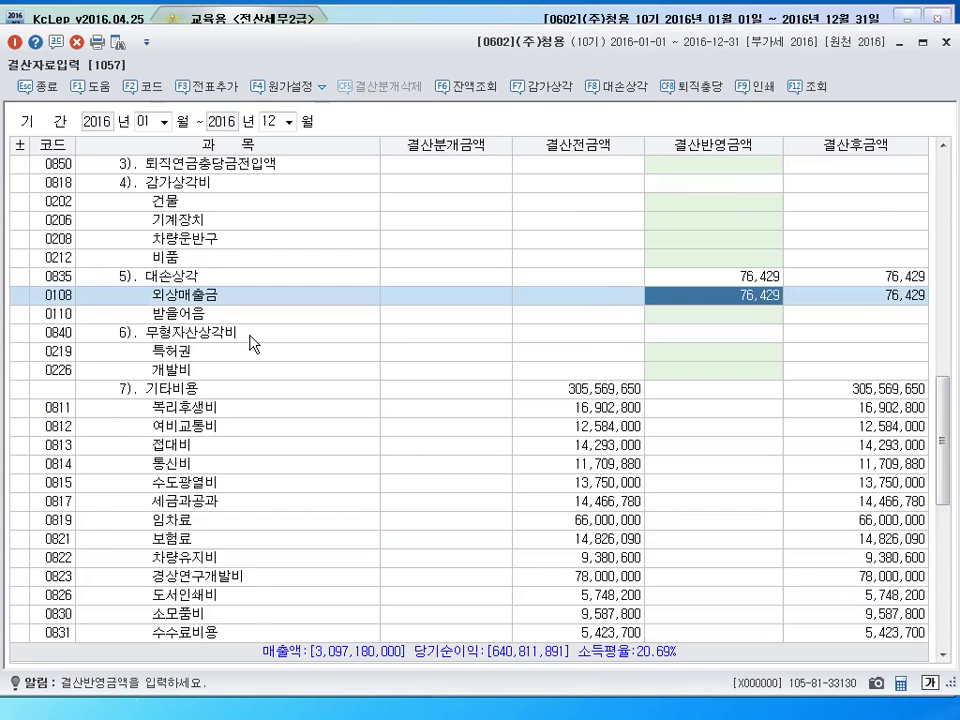
scroll(249, 343, down, 9)
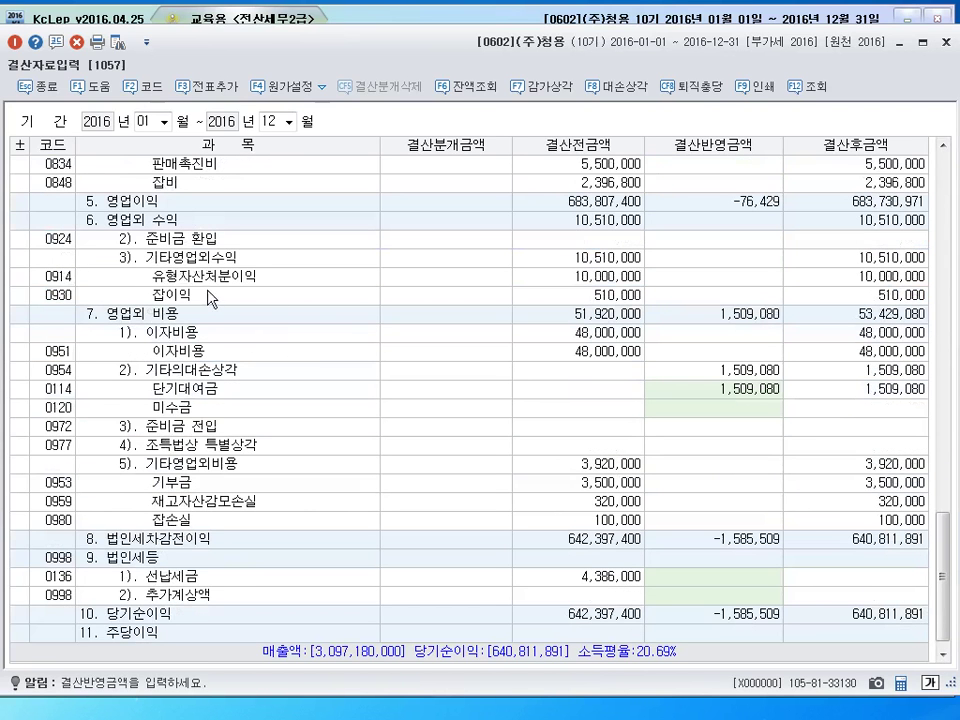
click(140, 316)
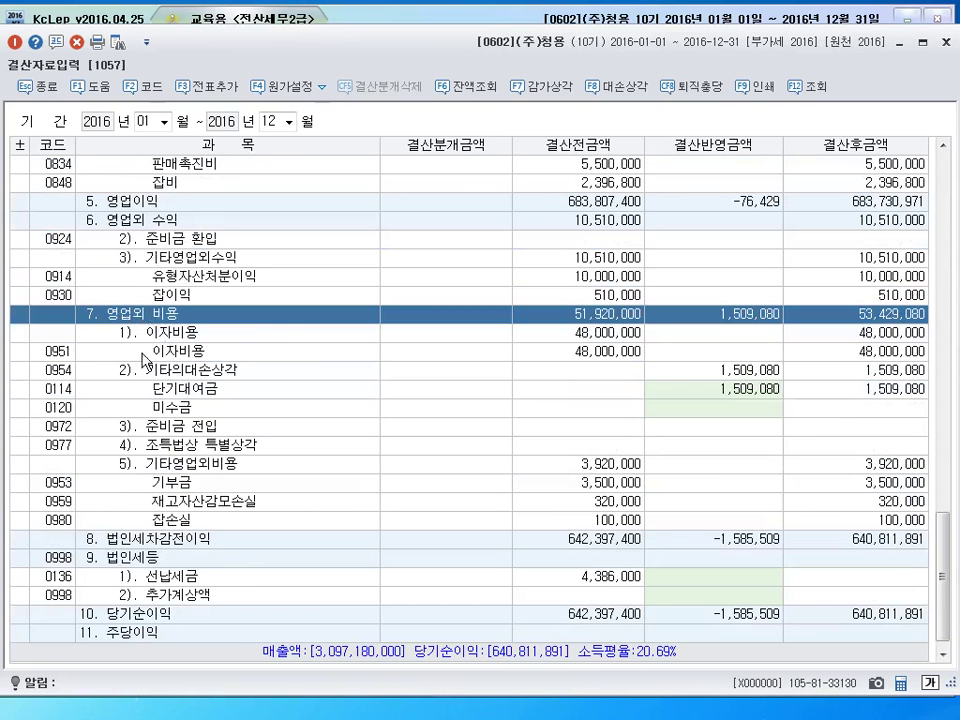
key(Down)
key(Down)
key(Down)
key(Down)
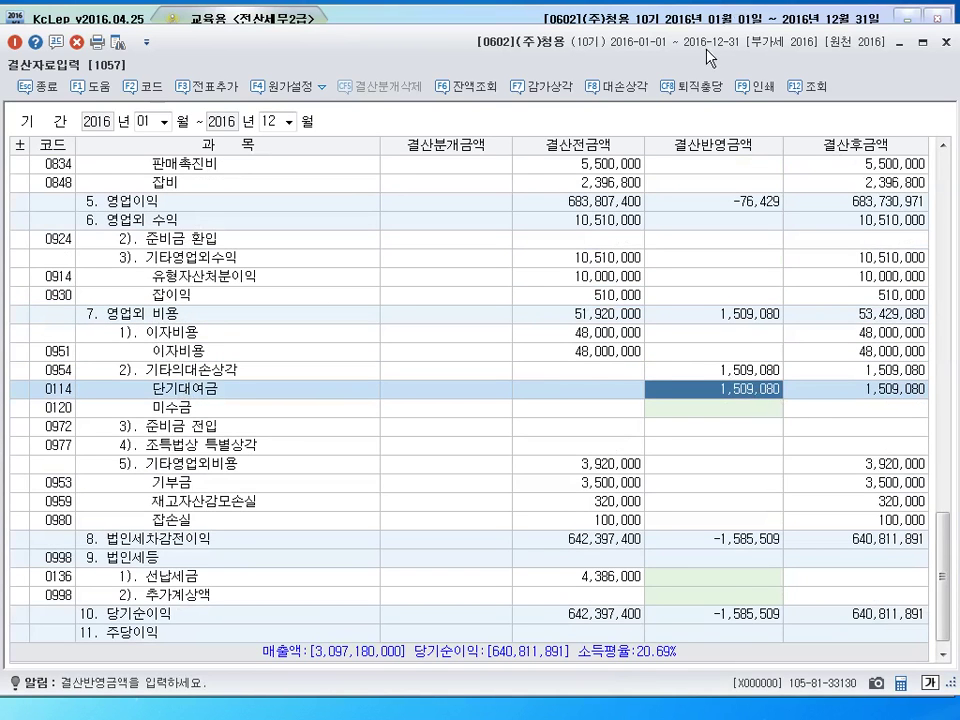
drag(708, 57, 702, 38)
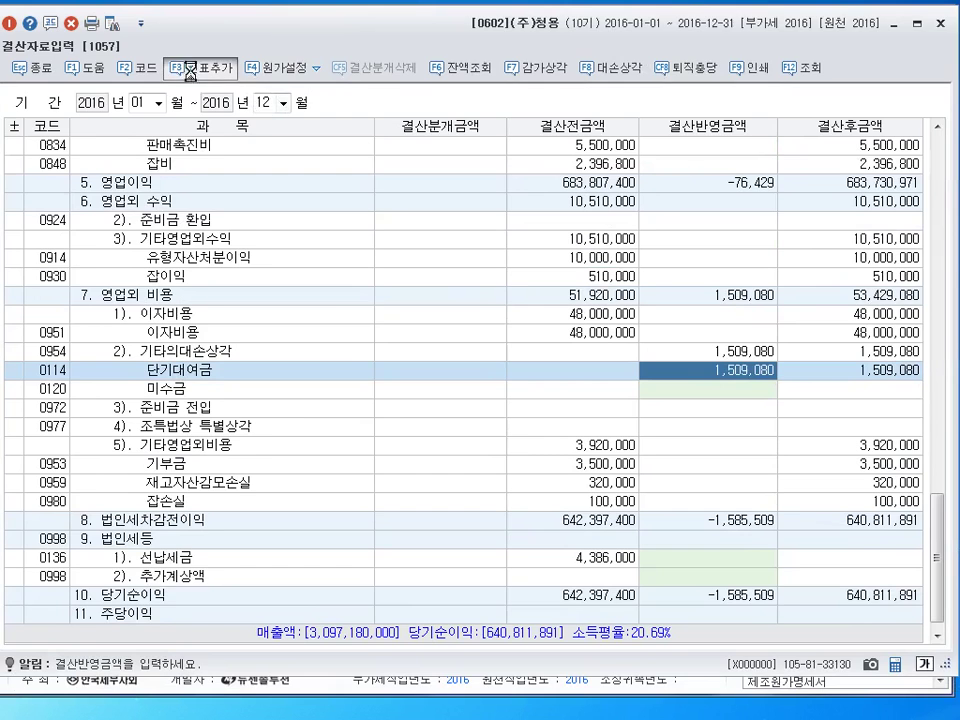
Add the closing entries as journal vouchers, confirming 예, and close 결산자료입력
click(190, 70)
click(440, 372)
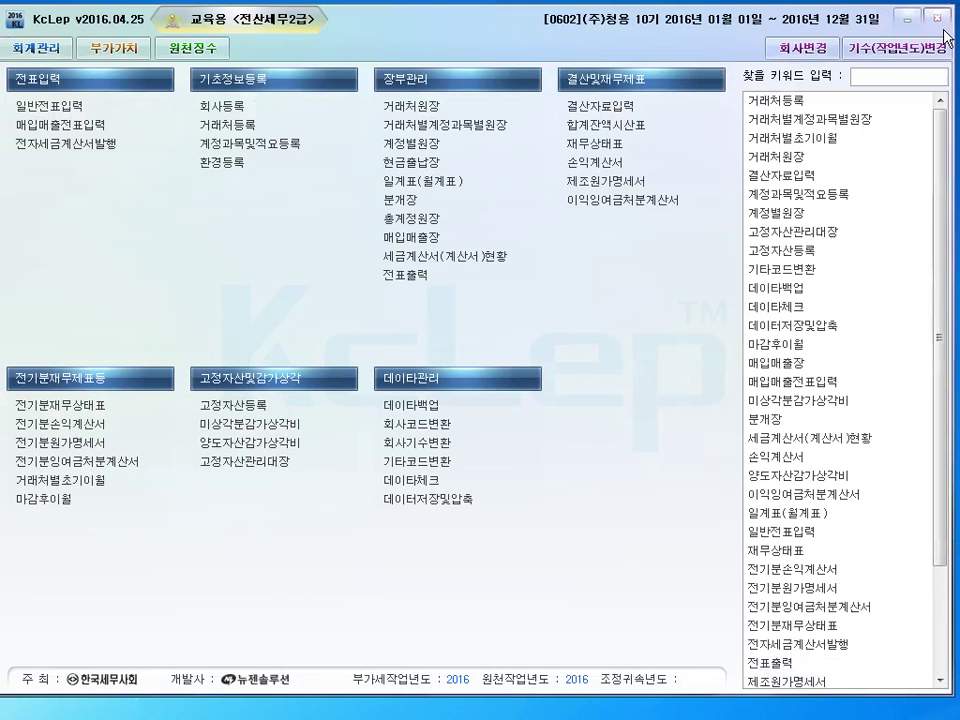
click(940, 22)
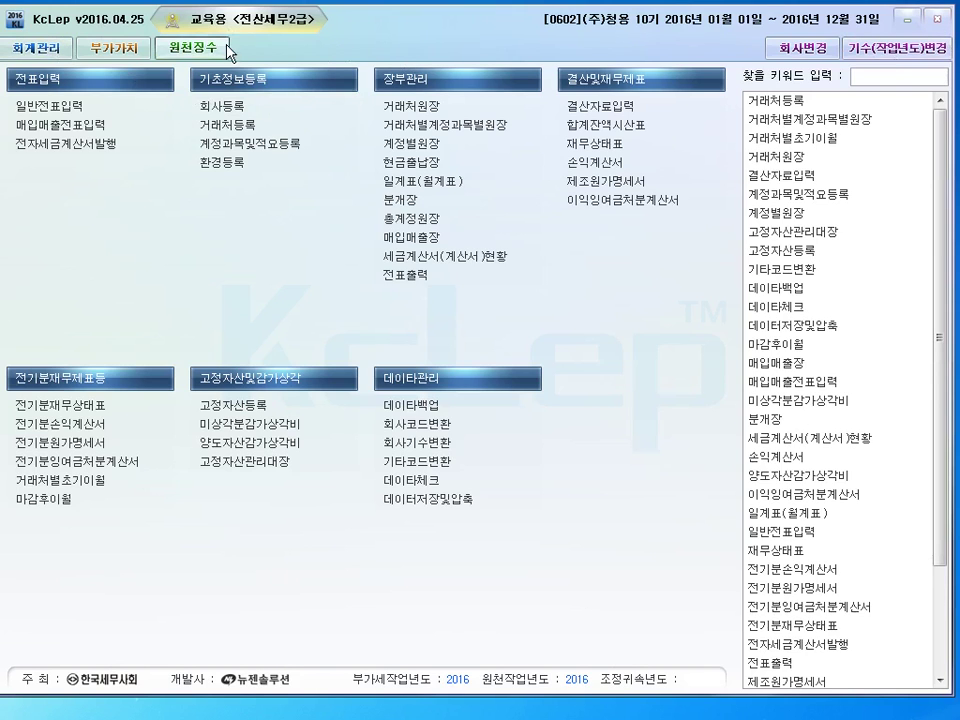
Switch the KcLep main menu to the 원천징수 withholding tax section
click(192, 47)
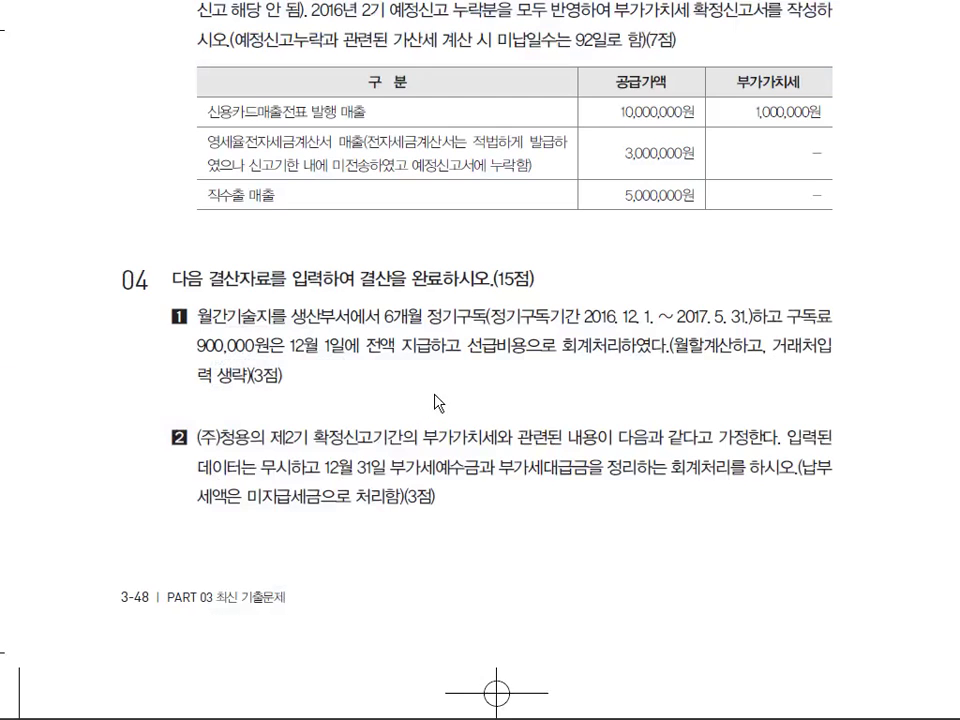
scroll(443, 380, down, 10)
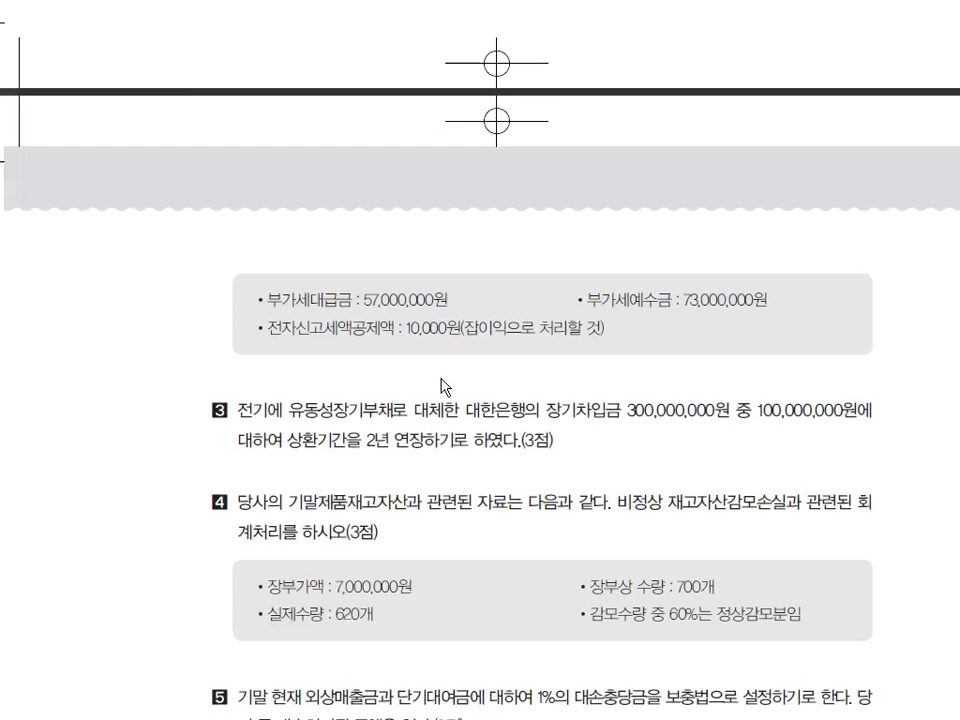
Bring question 05 into view and underline the month-end payday note "말일임"
scroll(443, 360, down, 4)
scroll(449, 368, up, 1)
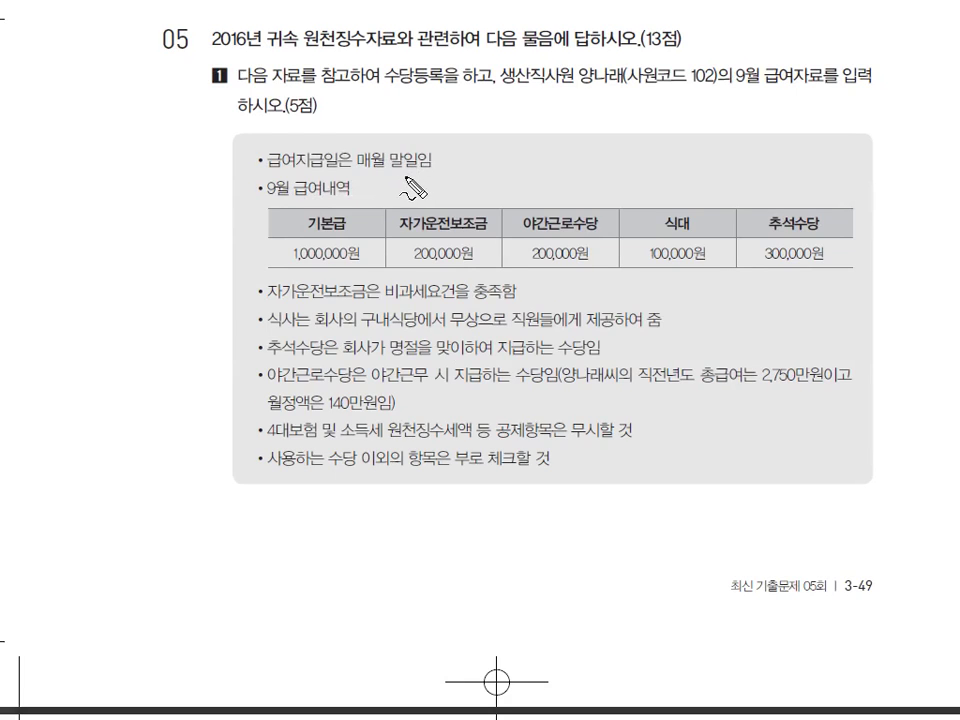
drag(402, 185, 414, 182)
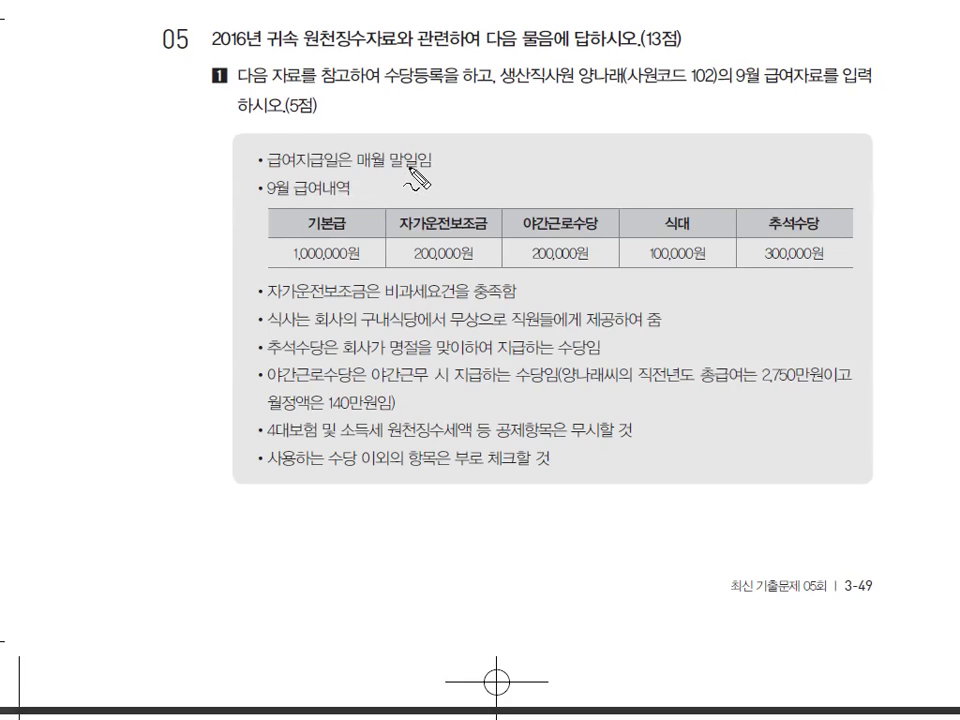
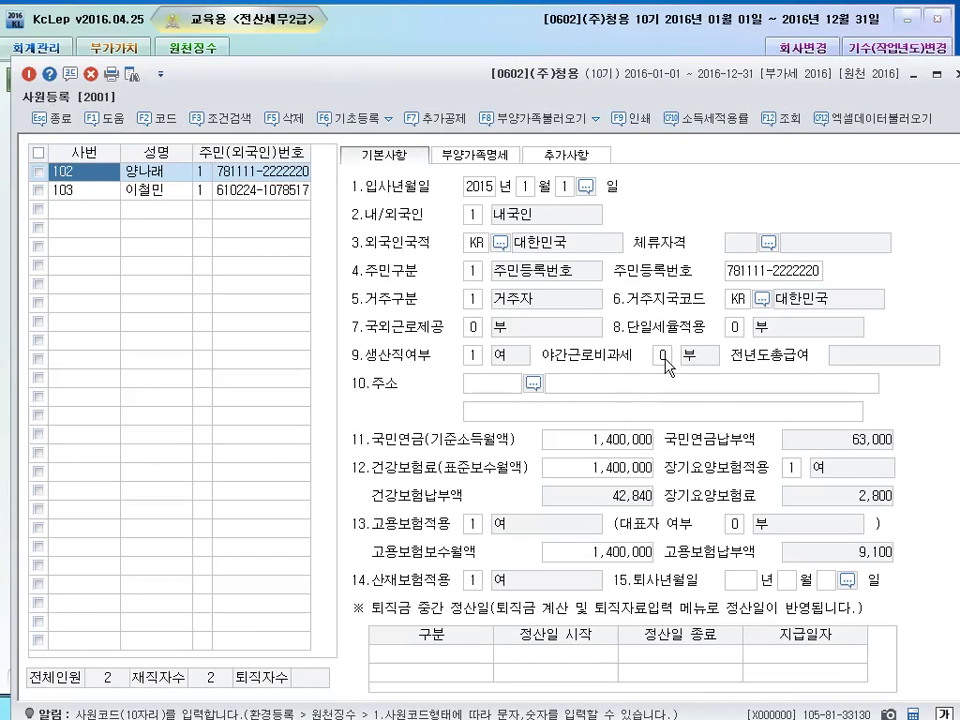
Leave night-work tax exemption at 0 부 and close the employee register
click(662, 356)
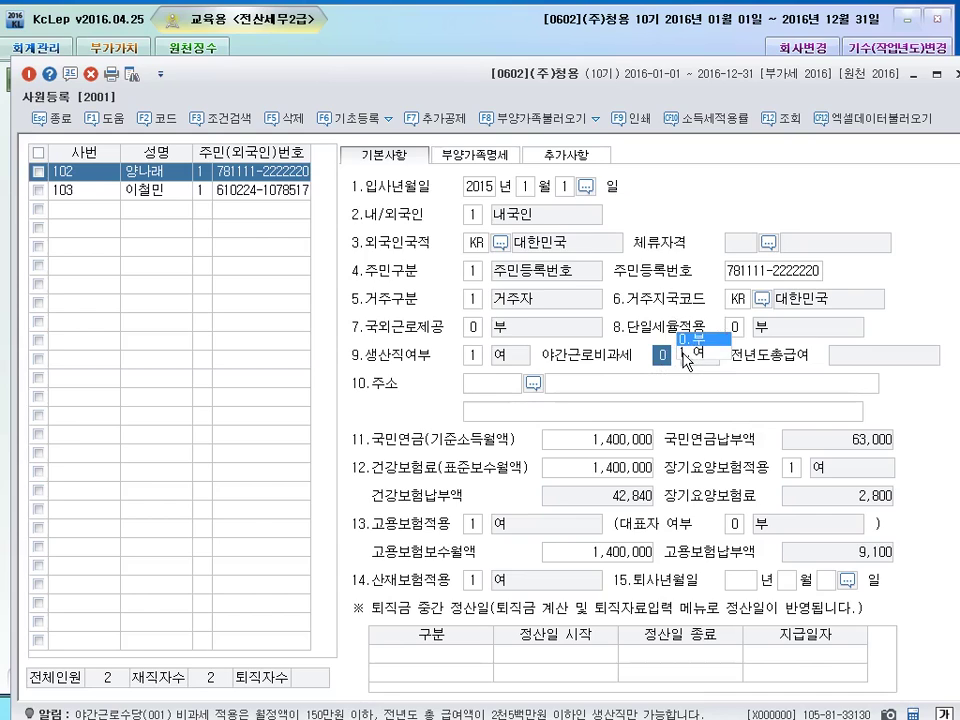
click(152, 174)
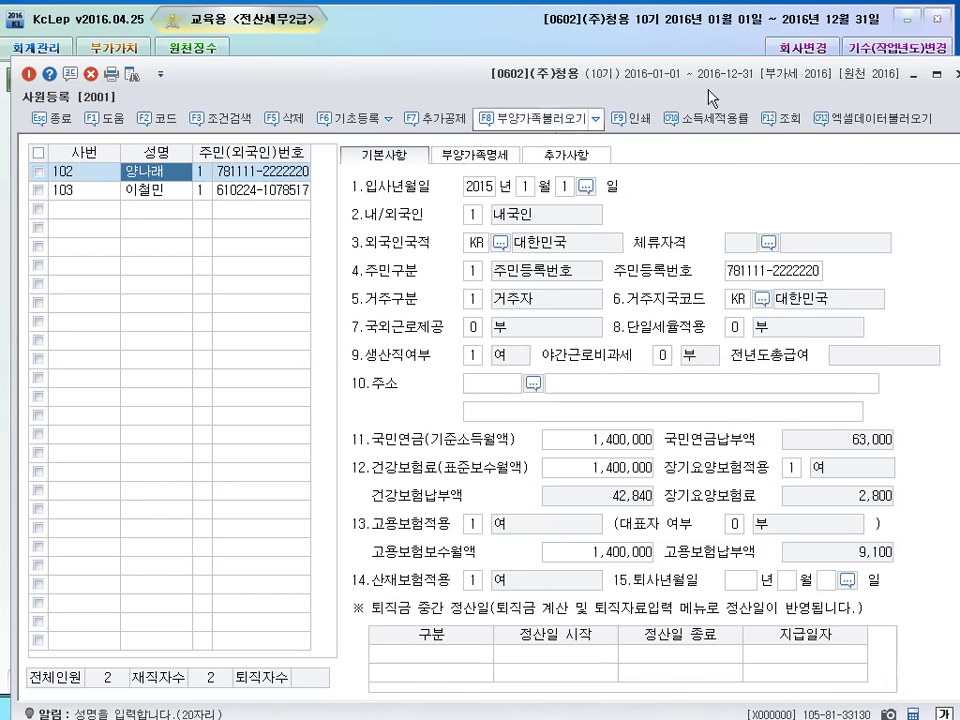
click(38, 117)
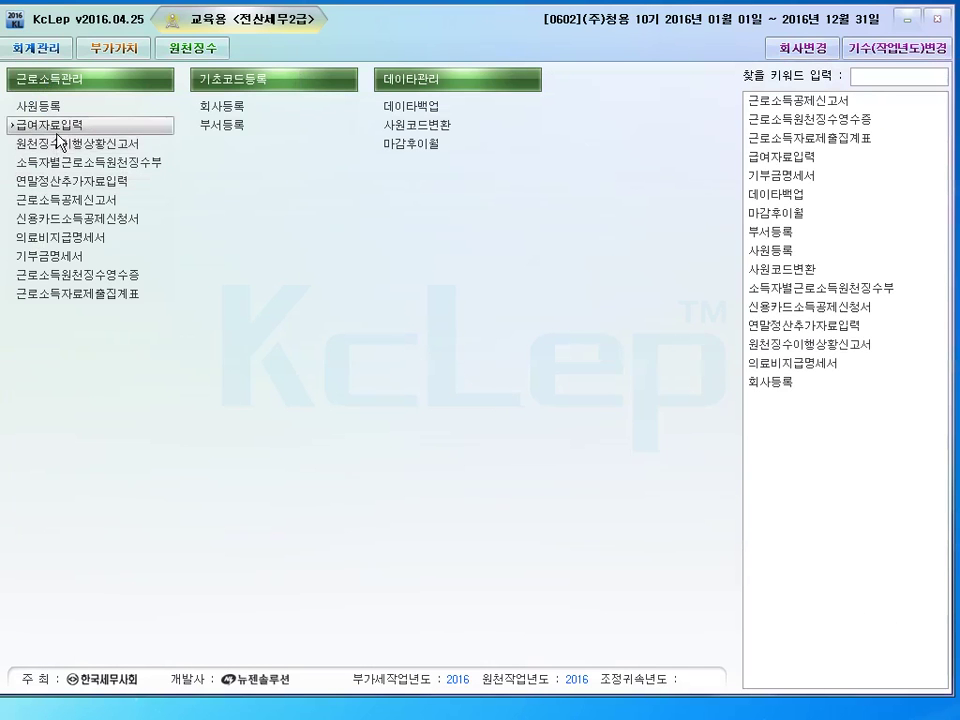
Open 급여자료입력 full-screen and bring up 수당공제등록 with F4
click(127, 183)
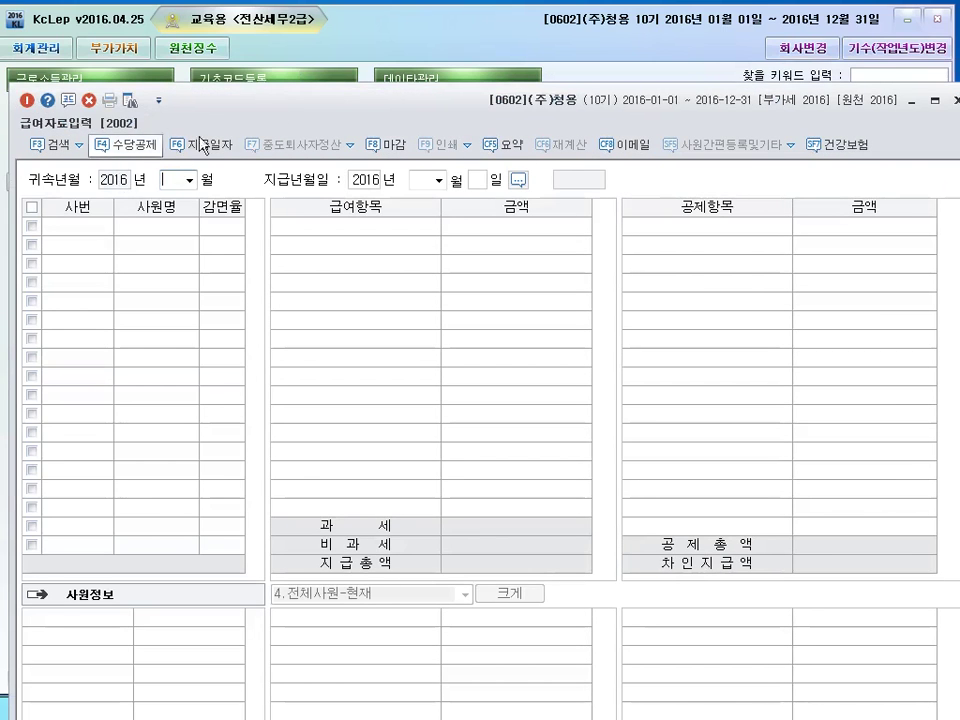
double_click(296, 100)
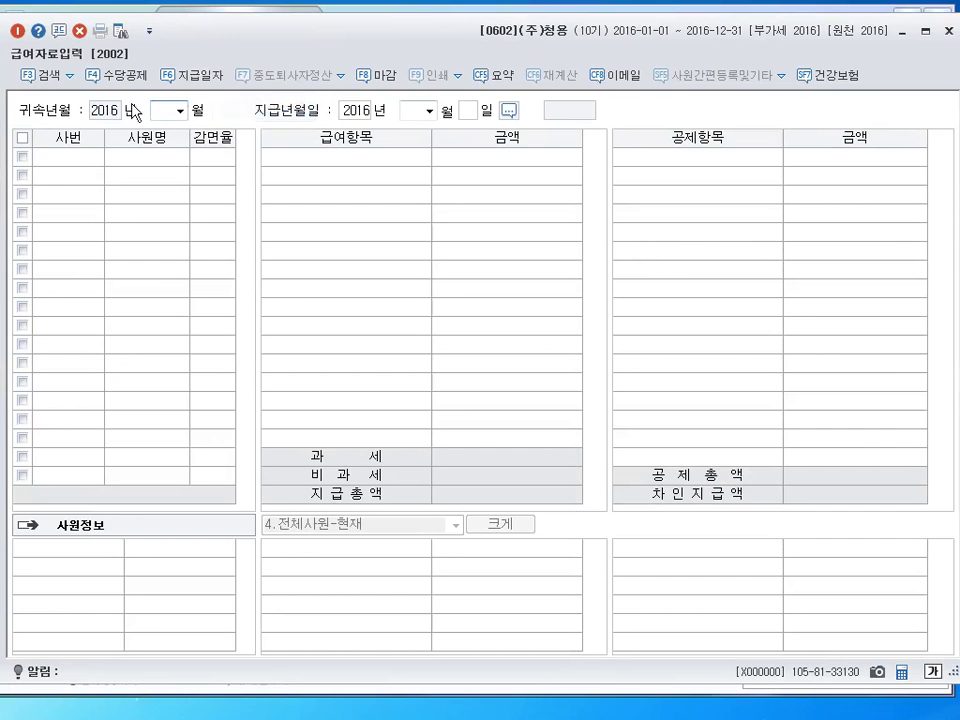
click(116, 75)
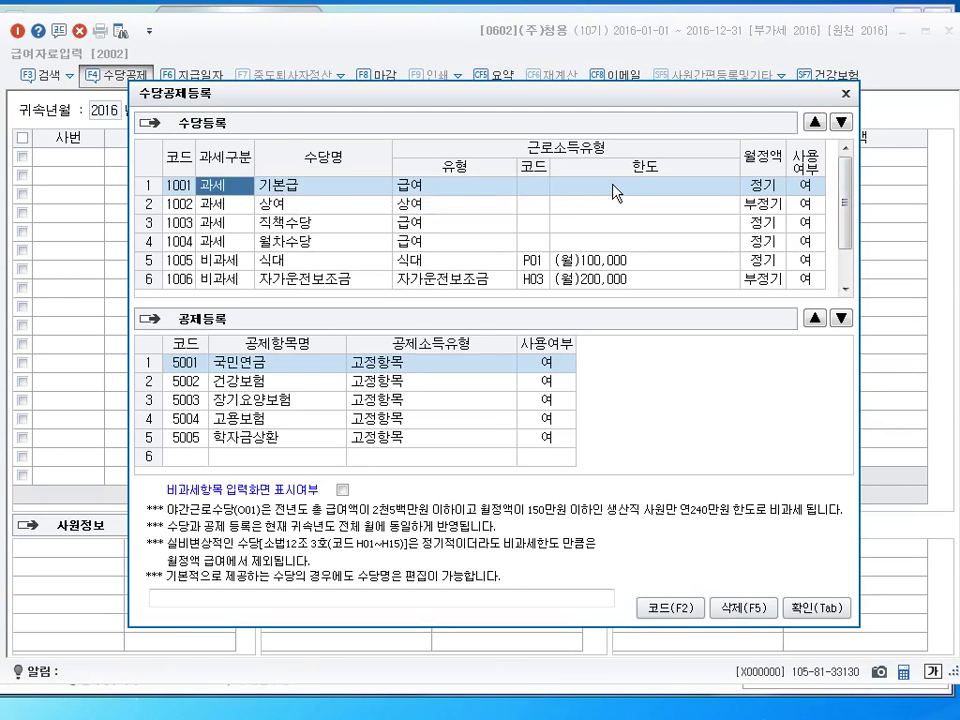
Set 사용여부 to 부 for allowances 1002 상여, 1003 직책수당, 1004 월차수당 and 1005 식대
click(320, 205)
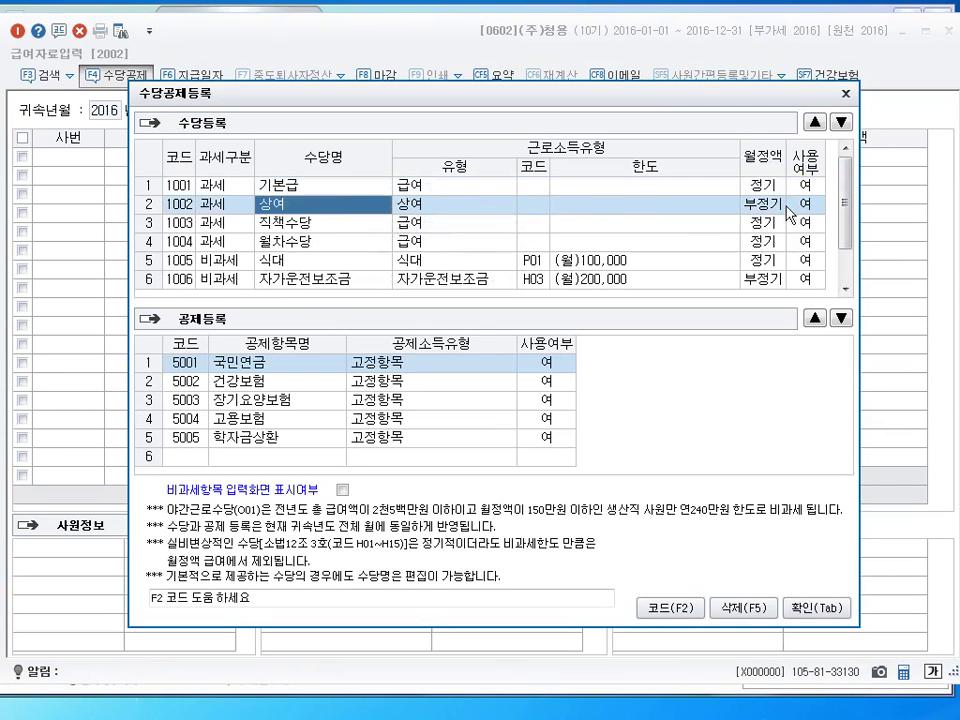
click(812, 212)
key(Up)
key(Return)
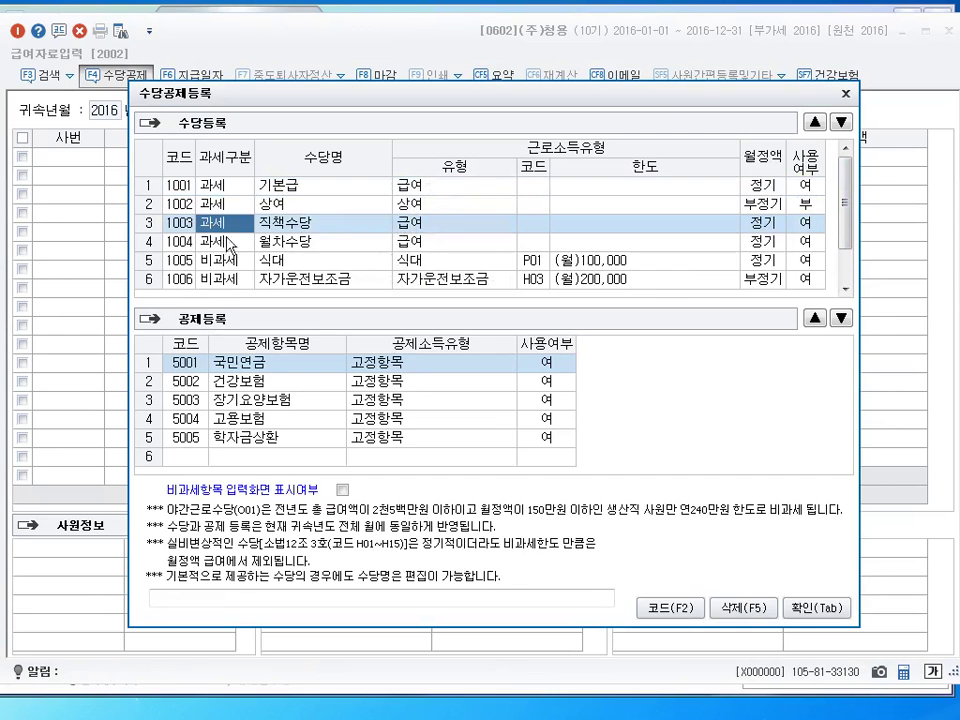
click(806, 226)
key(Up)
key(Return)
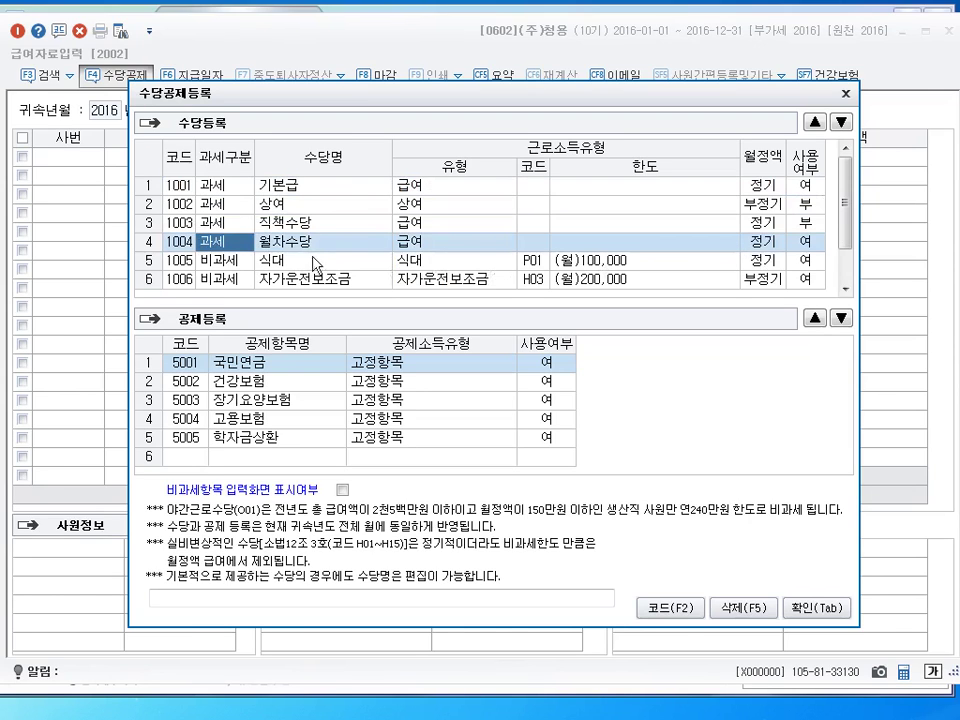
click(812, 249)
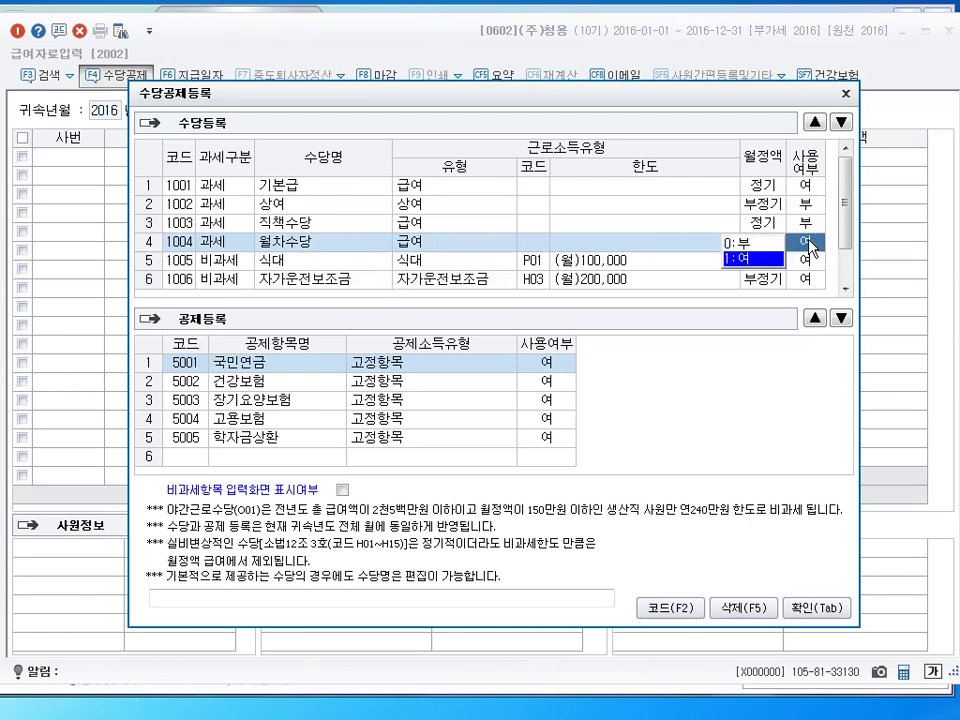
click(743, 244)
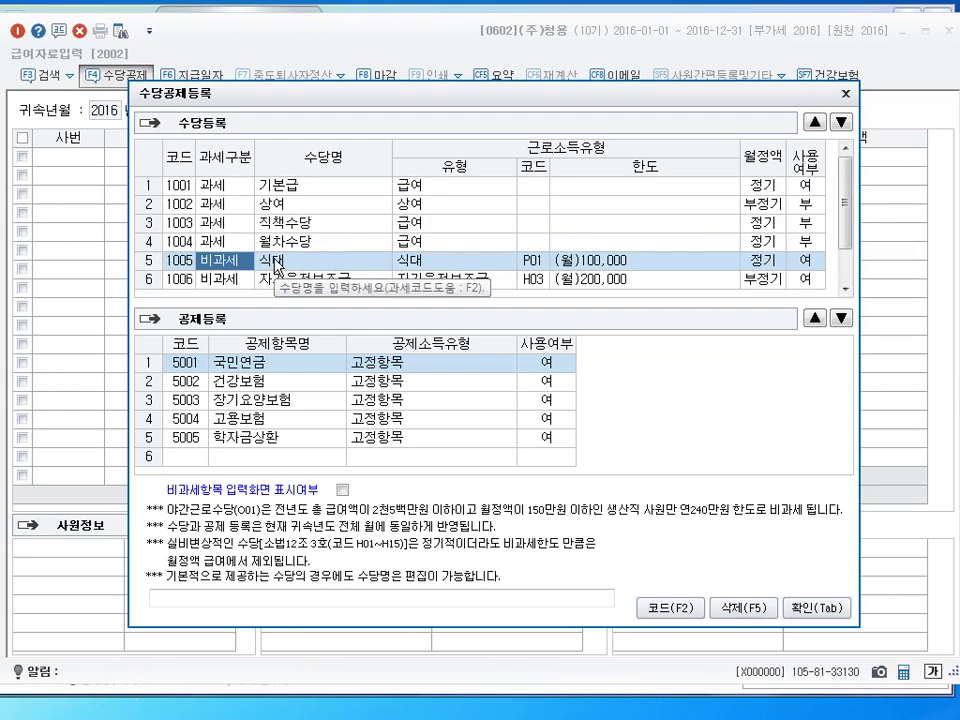
scroll(240, 245, down, 1)
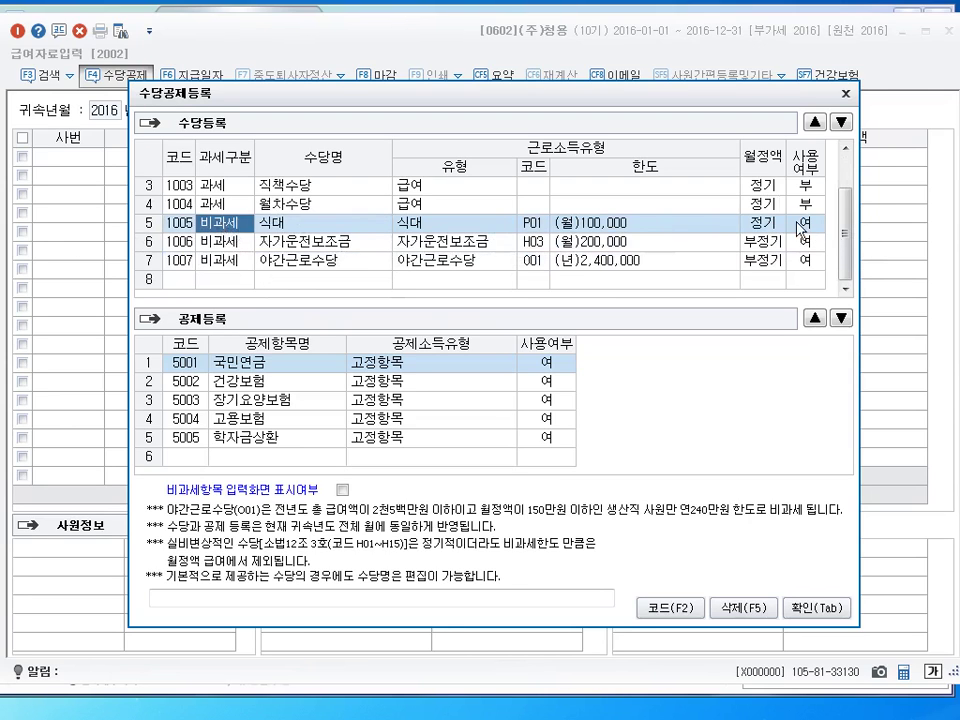
key(0)
key(Return)
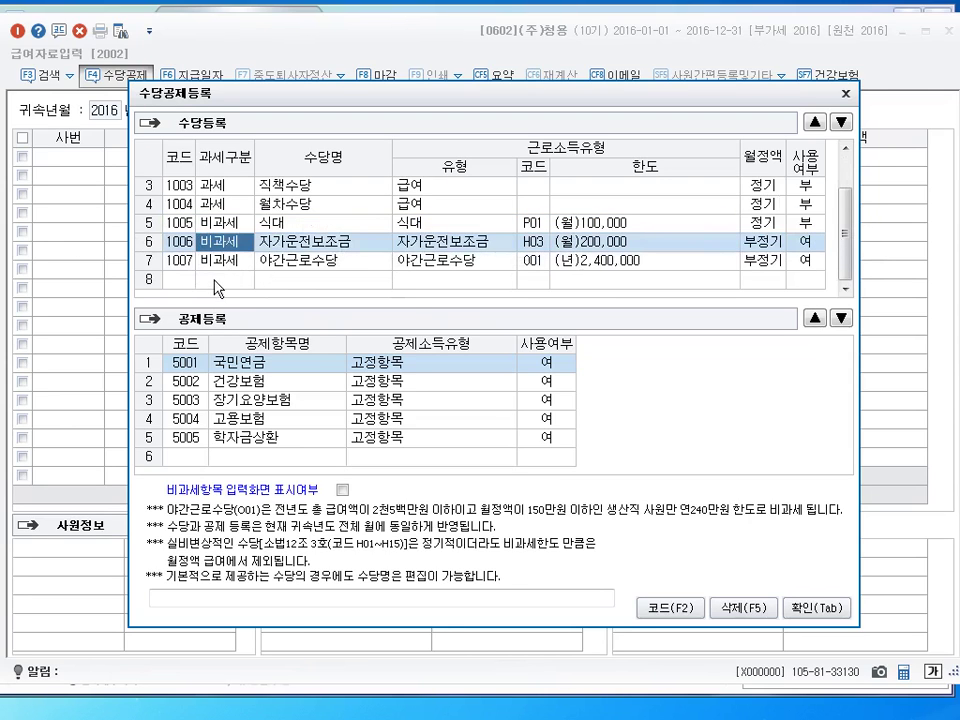
Add taxable allowance 2001 식대 as 급여, 정기, in use
click(214, 281)
key(1)
key(Return)
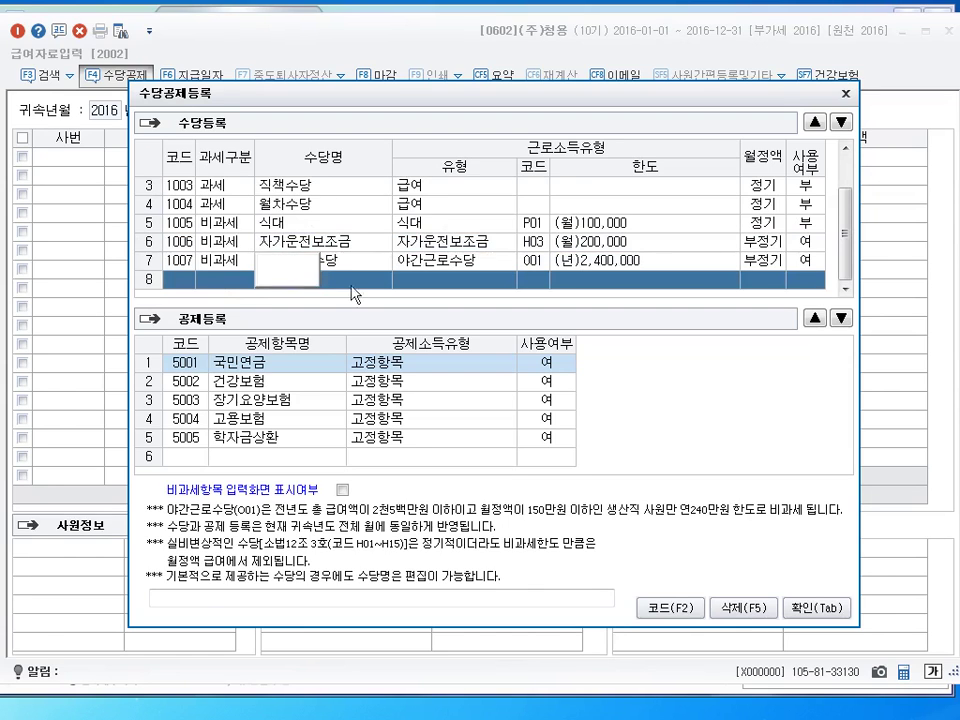
text(식대)
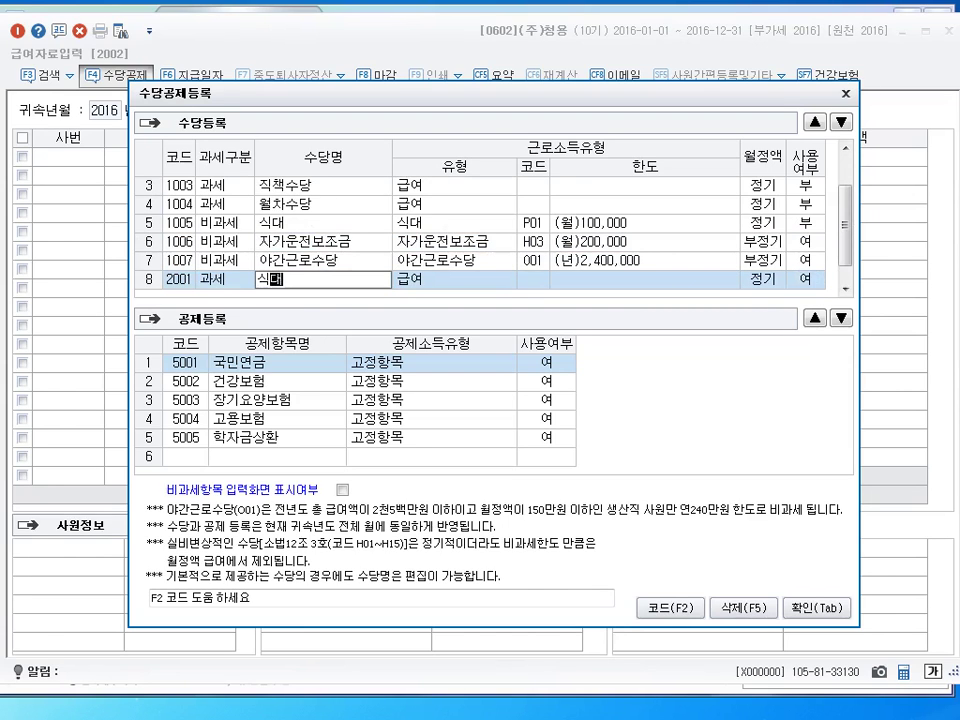
key(Return)
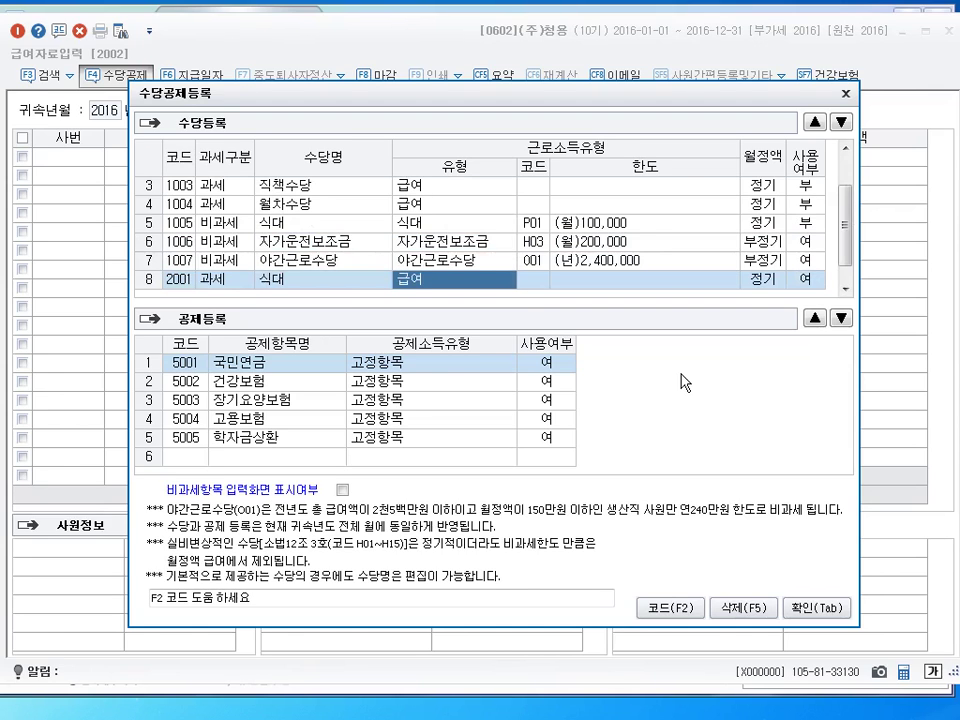
key(F2)
key(Down)
key(Down)
key(Down)
key(Down)
key(Down)
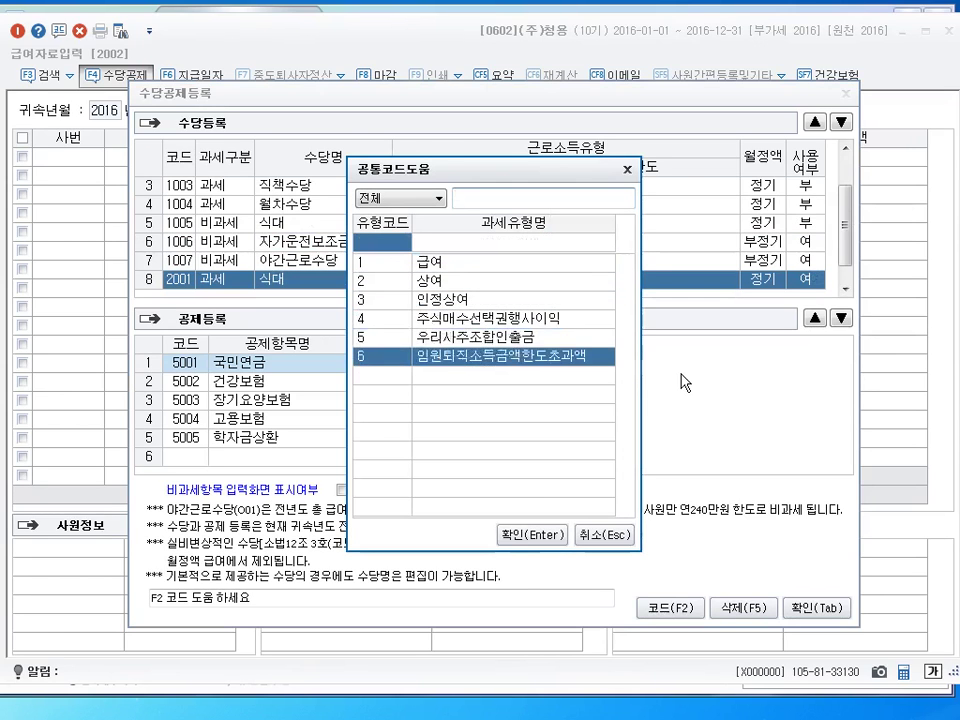
key(Up)
key(Up)
key(Up)
key(Up)
key(Up)
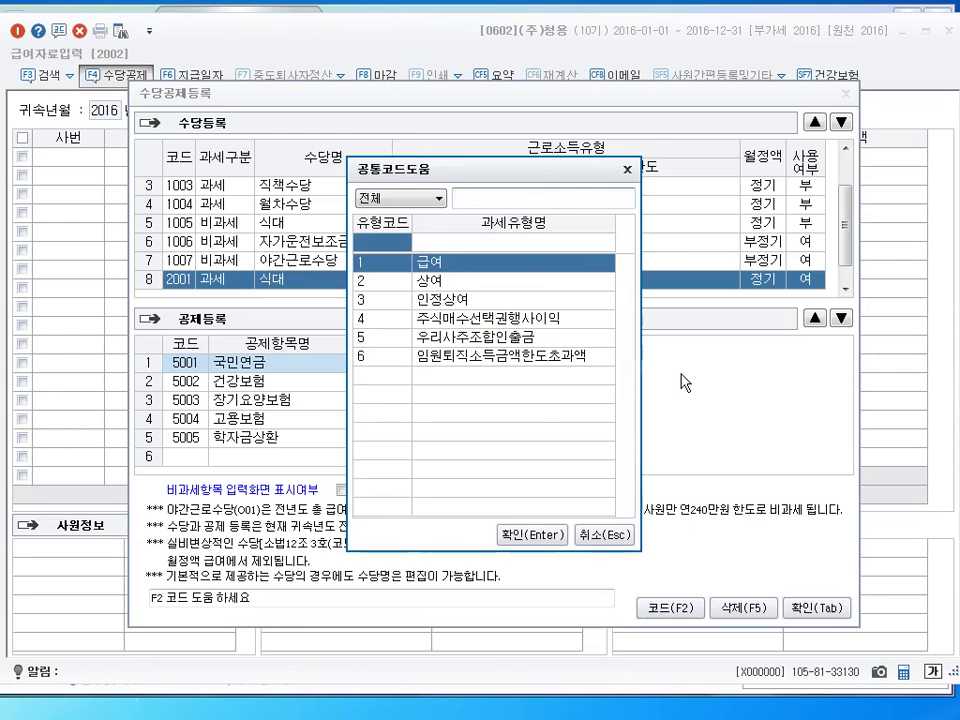
key(Return)
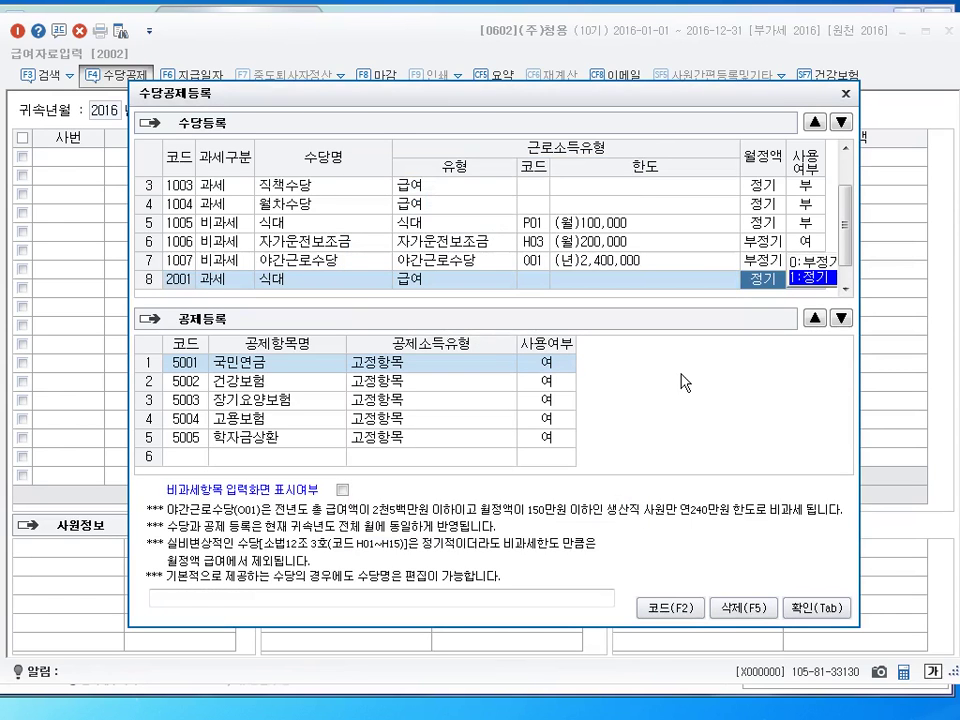
key(Return)
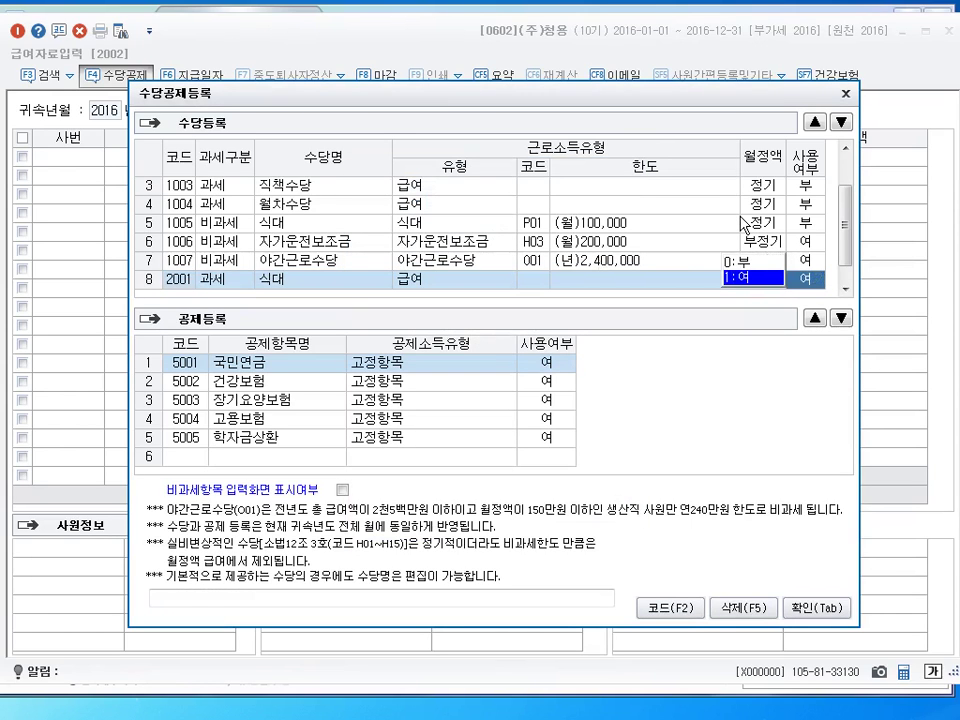
key(Return)
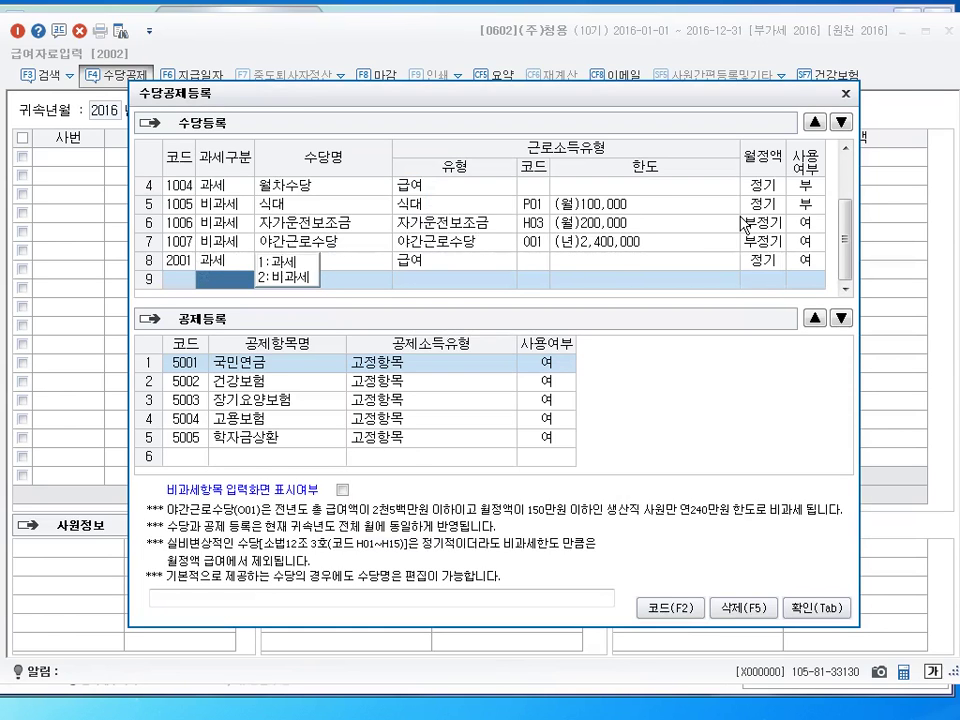
Add taxable allowance 2002 추석수당 as 급여, 부정기, in use
text(1)
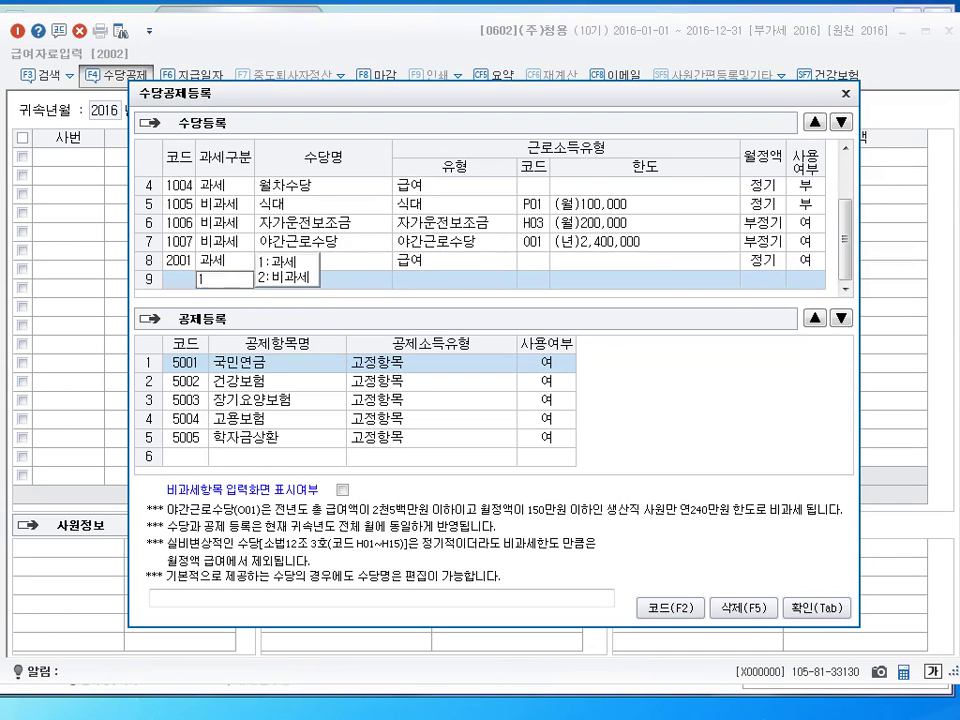
key(Return)
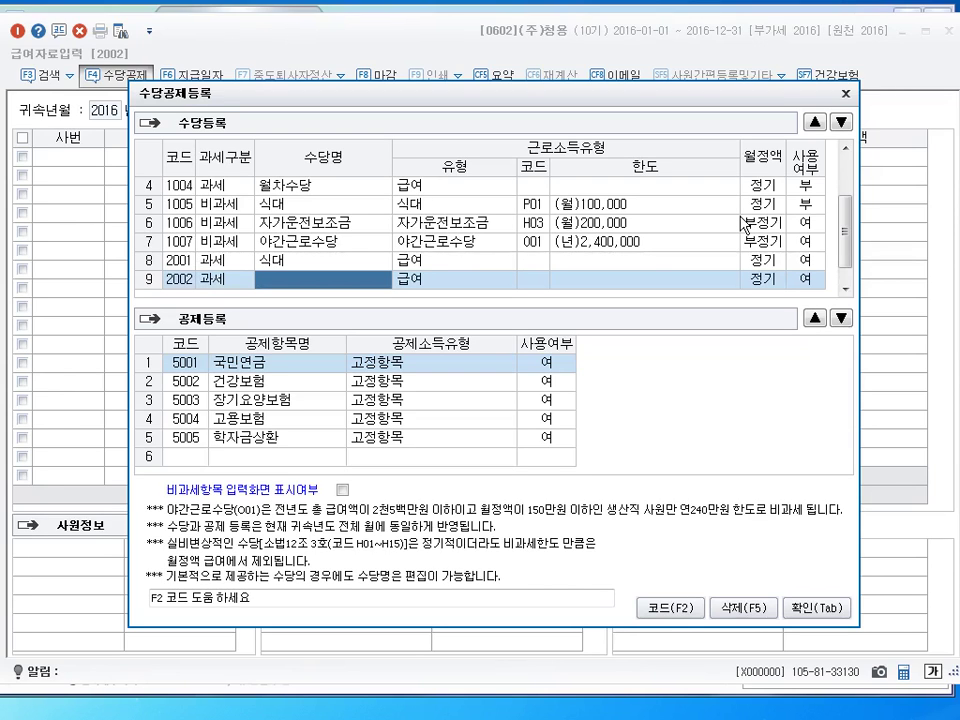
text(추석)
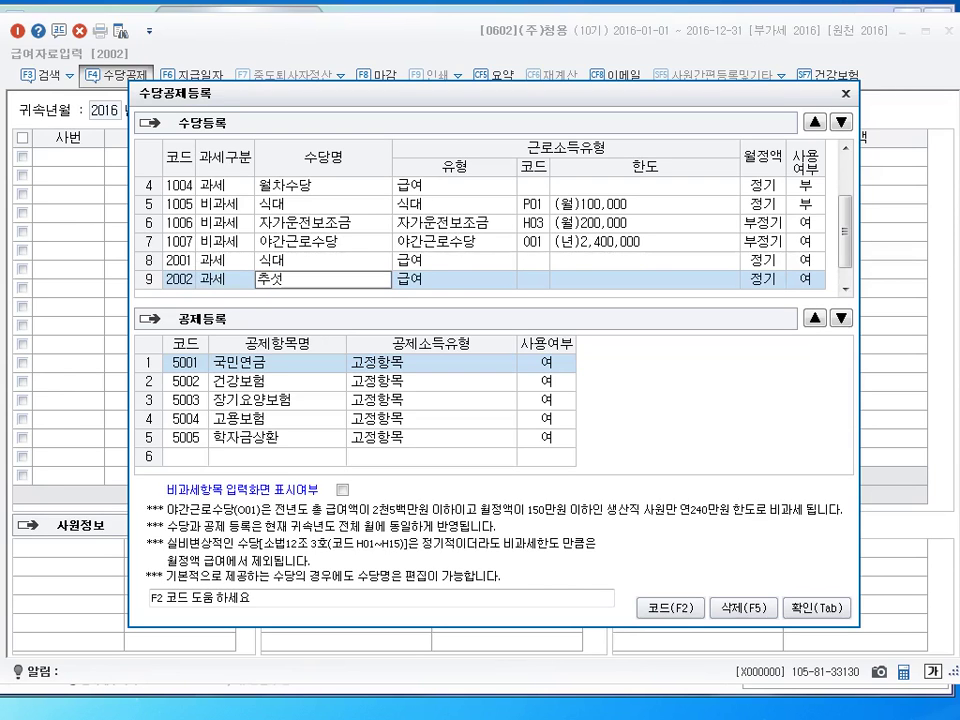
text(수당)
key(Return)
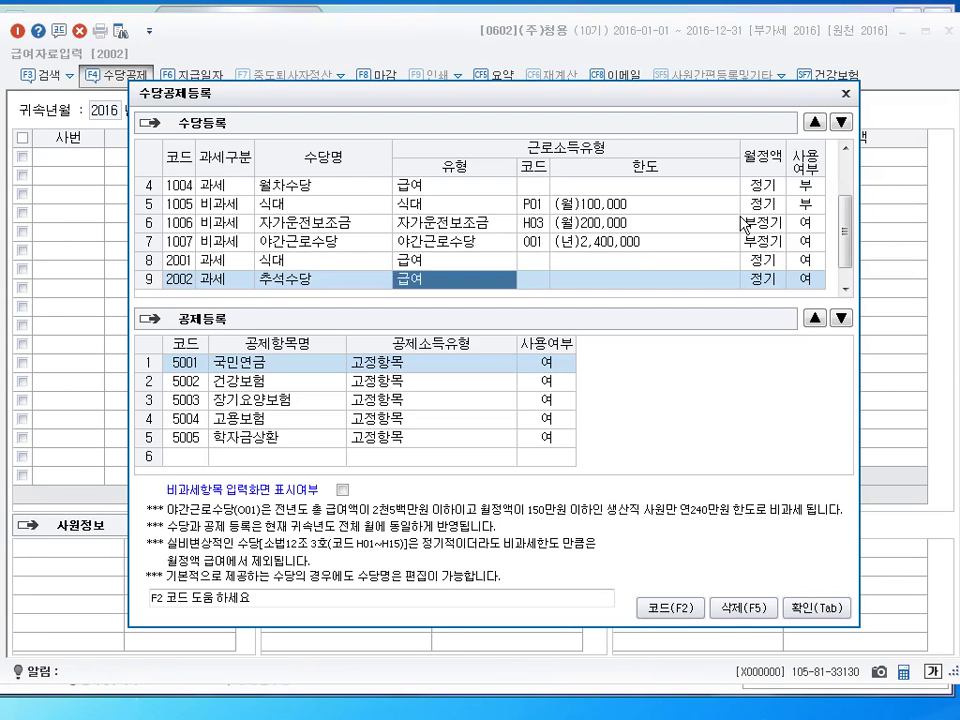
key(Return)
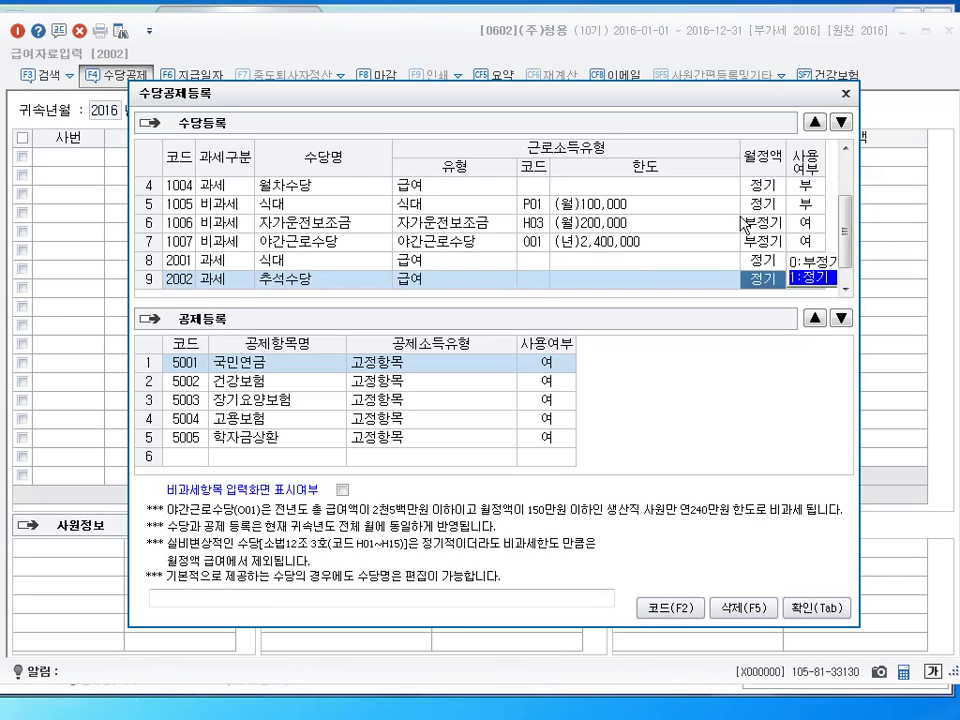
key(Return)
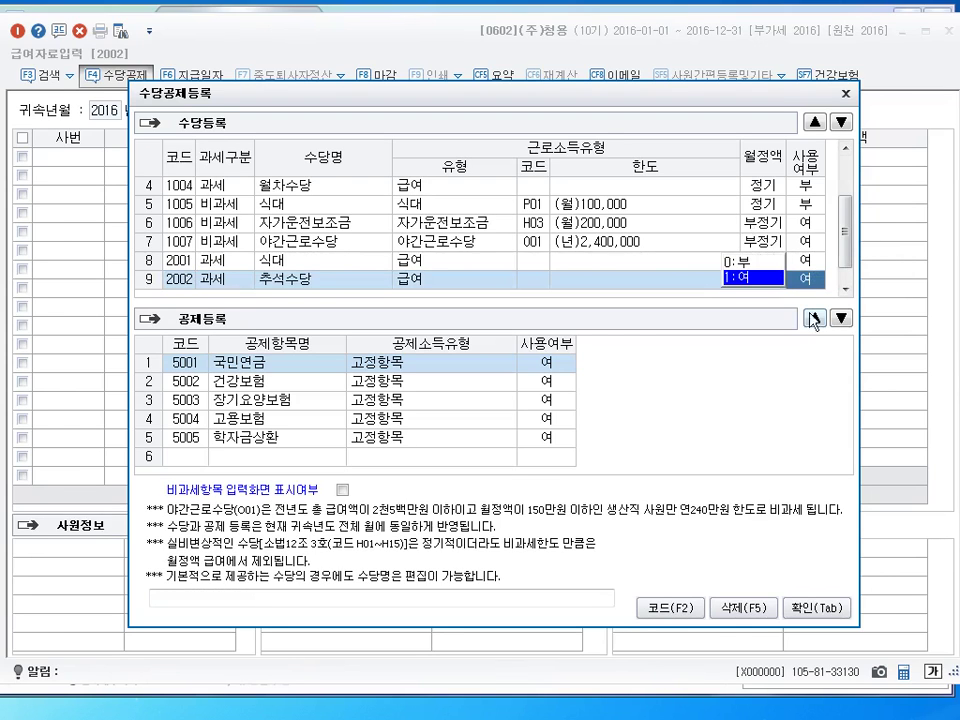
key(Return)
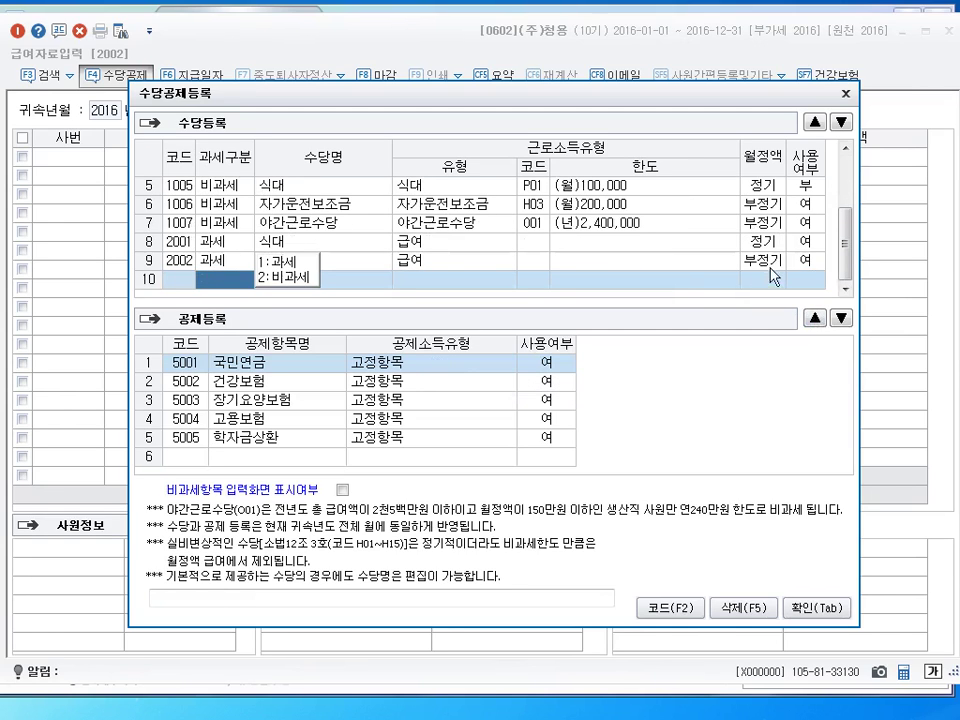
click(672, 267)
click(760, 263)
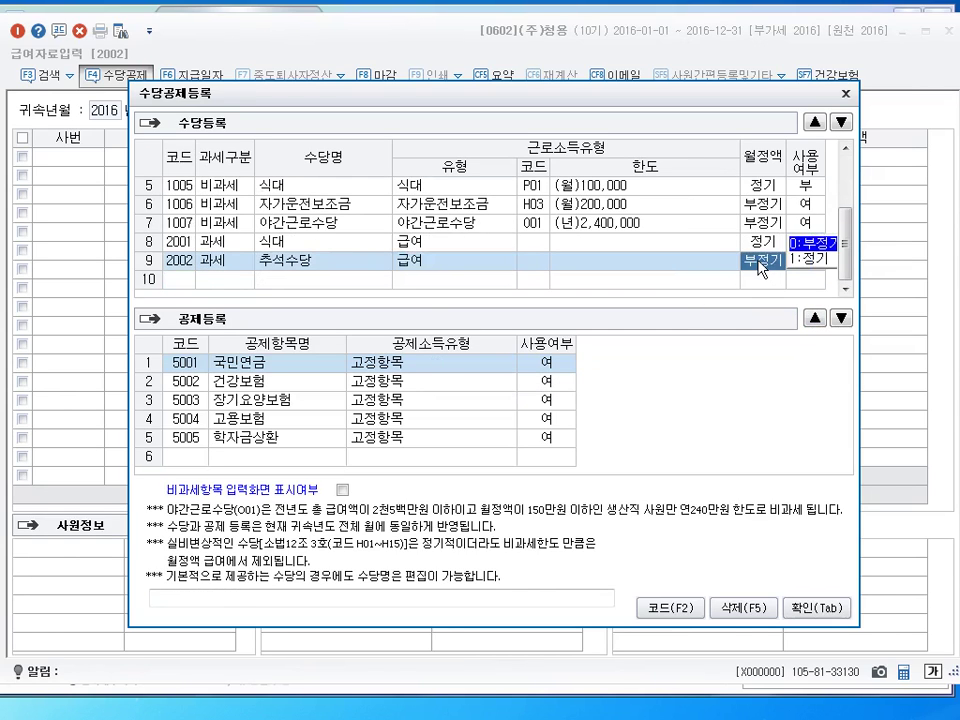
click(728, 272)
click(817, 264)
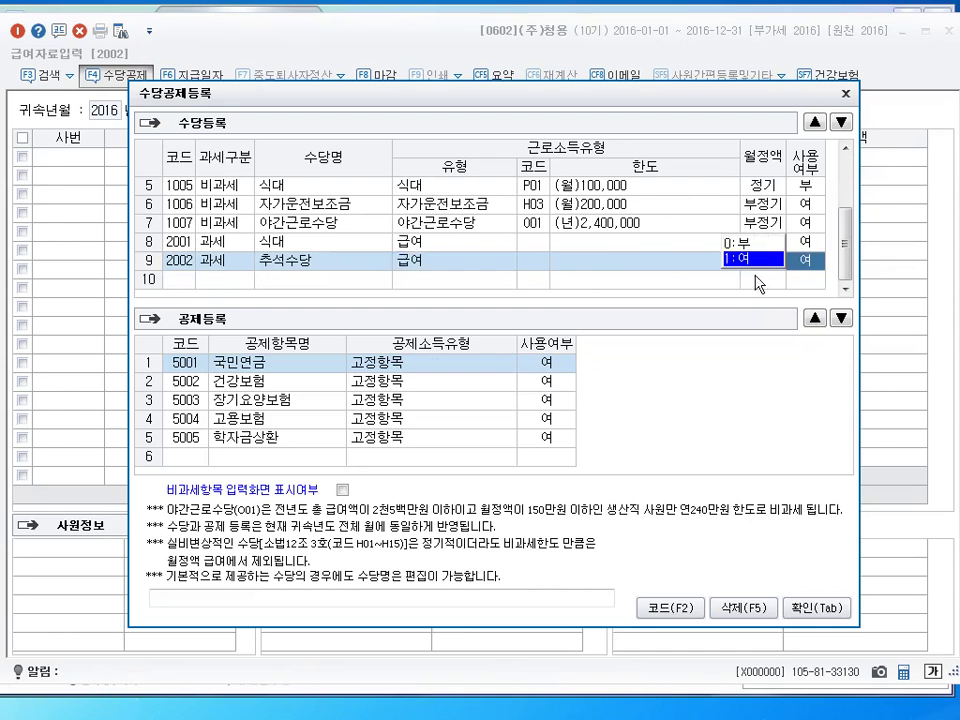
click(531, 280)
click(630, 270)
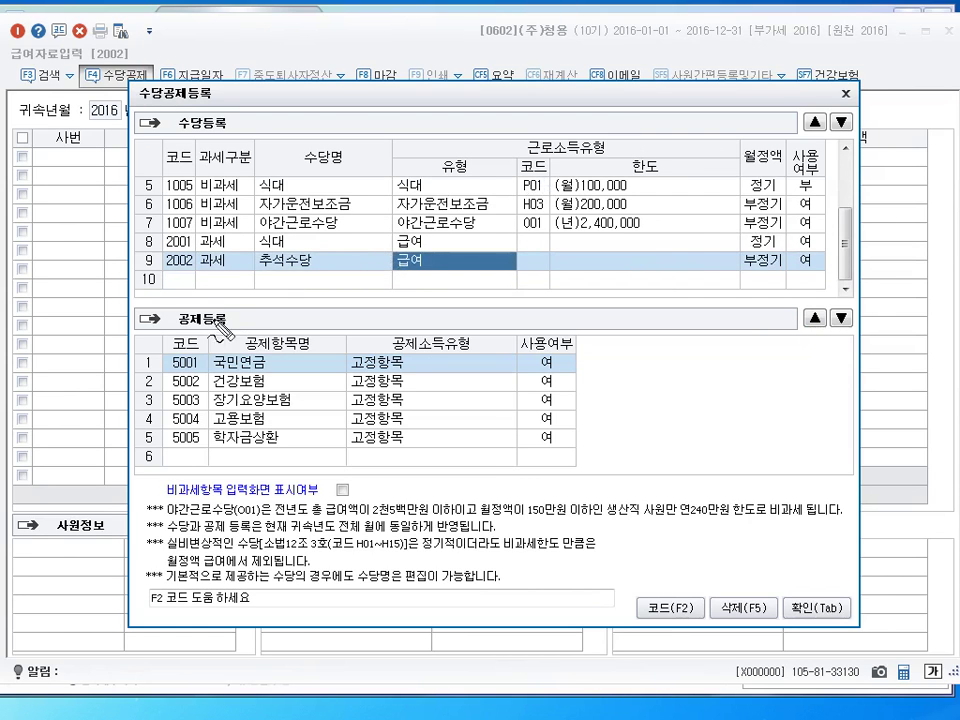
mouse_move(212, 298)
mouse_down()
mouse_move(288, 306)
mouse_move(310, 293)
mouse_up()
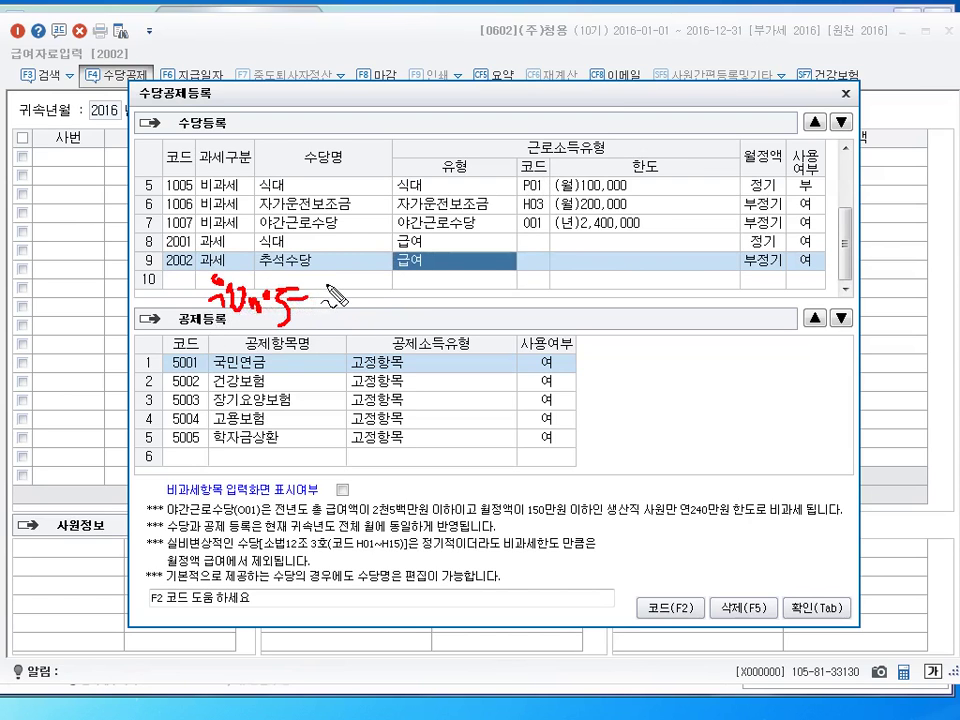
mouse_move(326, 290)
mouse_down()
mouse_move(349, 318)
mouse_move(378, 326)
mouse_move(422, 300)
mouse_move(446, 312)
mouse_move(490, 302)
mouse_move(515, 330)
mouse_move(528, 315)
mouse_move(540, 326)
mouse_move(545, 318)
mouse_up()
mouse_move(476, 368)
mouse_down()
mouse_move(514, 372)
mouse_move(460, 266)
mouse_move(545, 360)
mouse_up()
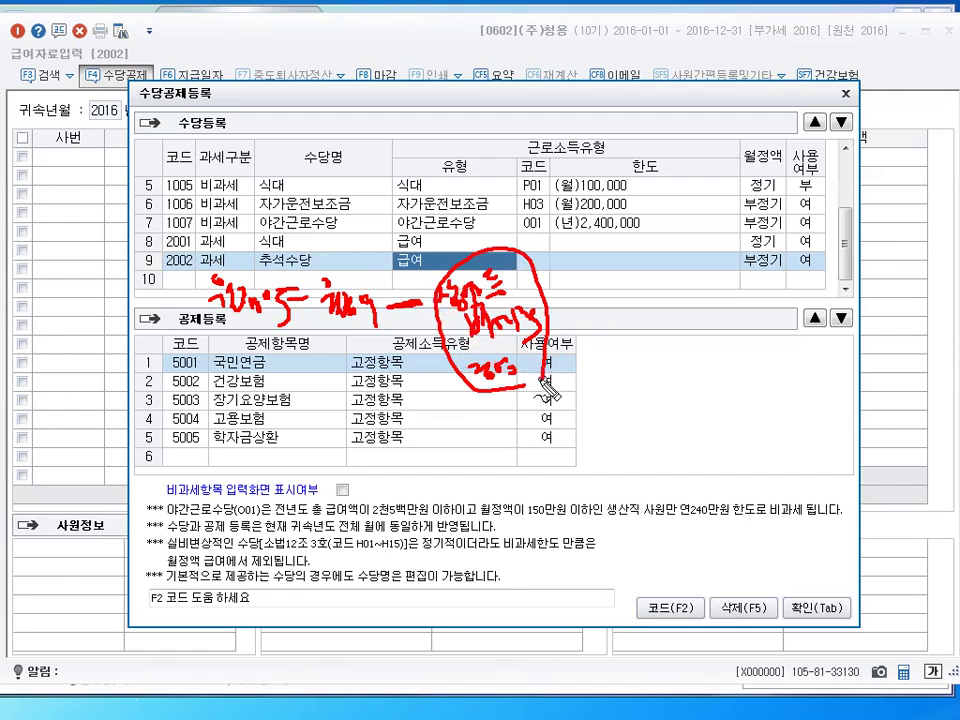
drag(760, 254, 790, 262)
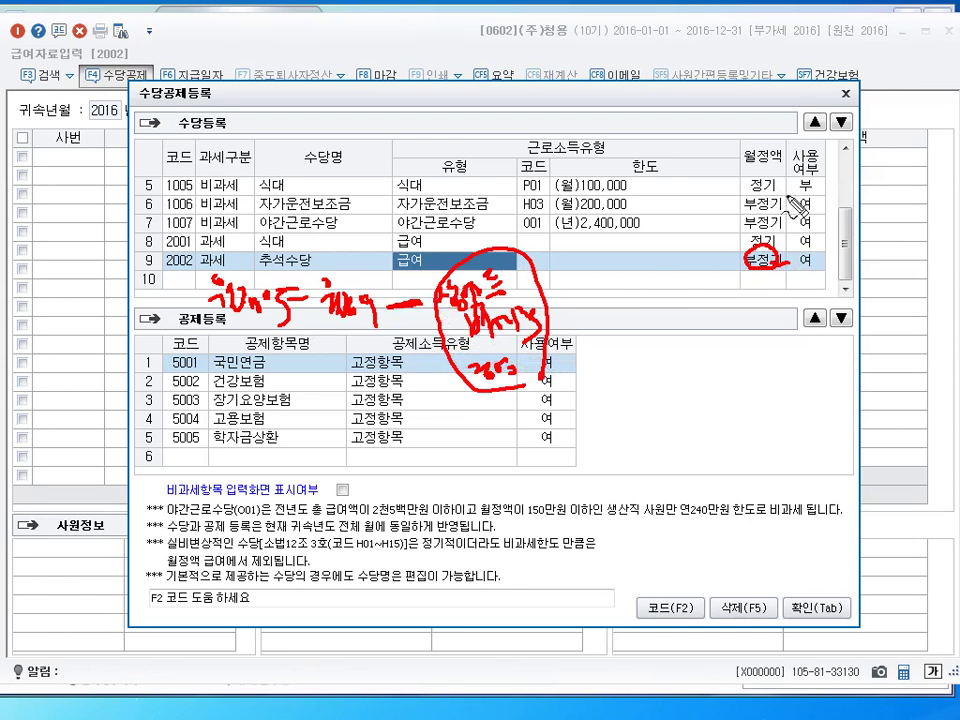
mouse_move(566, 297)
mouse_down()
mouse_move(640, 292)
mouse_move(628, 318)
mouse_move(655, 328)
mouse_move(634, 352)
mouse_move(664, 370)
mouse_up()
drag(668, 287, 680, 383)
mouse_move(690, 303)
mouse_down()
mouse_move(702, 318)
mouse_move(708, 305)
mouse_move(728, 318)
mouse_move(704, 348)
mouse_move(712, 338)
mouse_move(716, 358)
mouse_move(740, 352)
mouse_up()
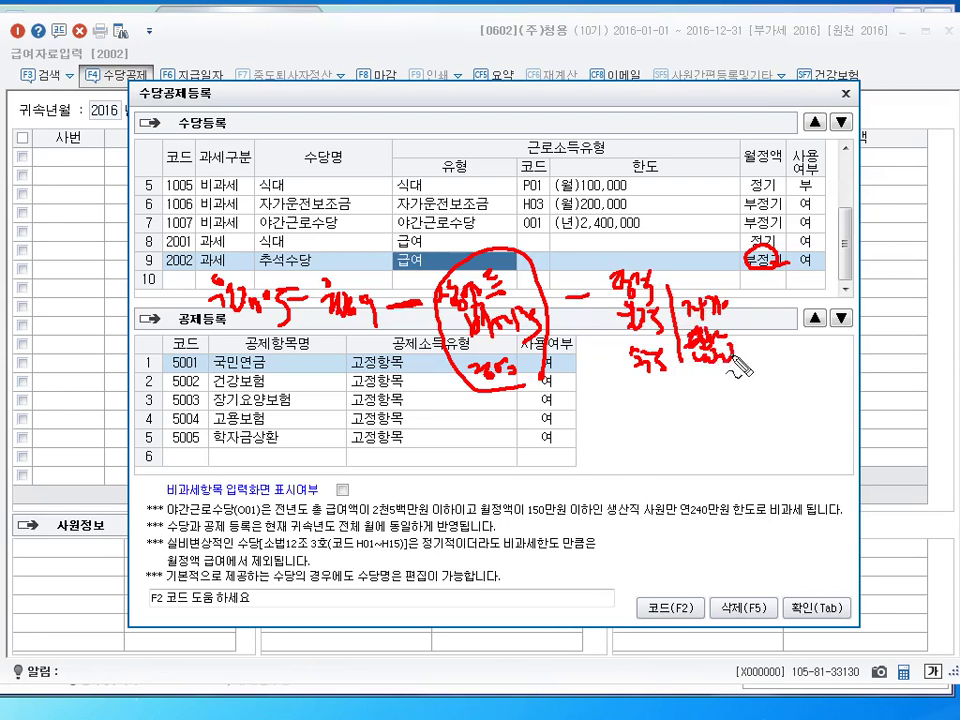
mouse_move(584, 420)
mouse_down()
mouse_move(648, 406)
mouse_move(662, 420)
mouse_move(684, 412)
mouse_up()
drag(688, 395, 690, 418)
mouse_move(682, 420)
mouse_down()
mouse_move(697, 424)
mouse_move(728, 390)
mouse_move(745, 402)
mouse_move(775, 372)
mouse_move(779, 395)
mouse_up()
drag(670, 441, 720, 426)
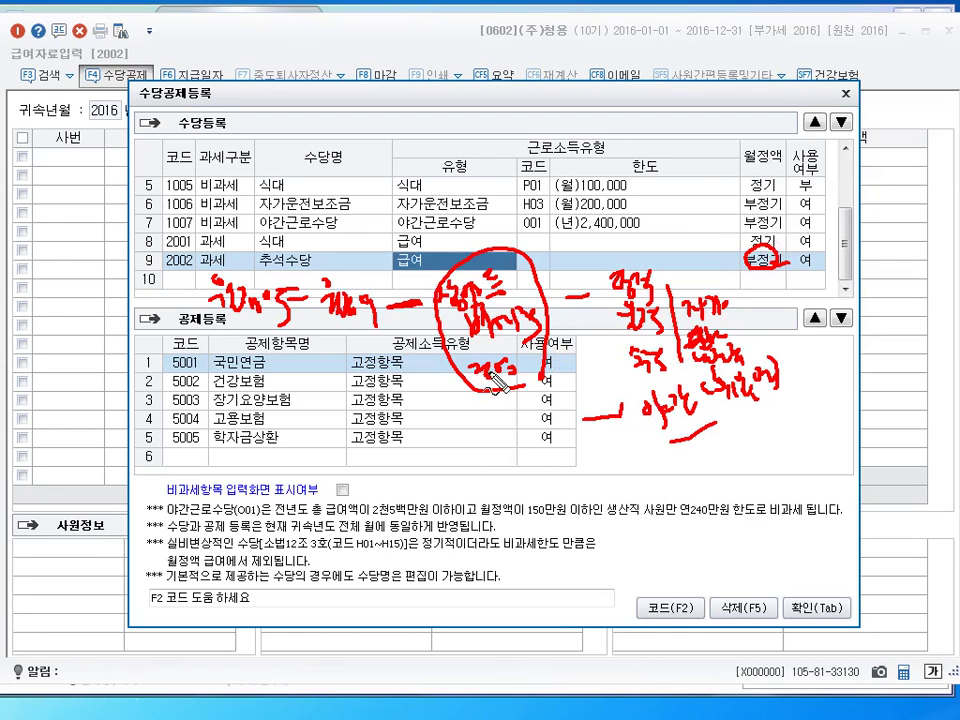
key(Escape)
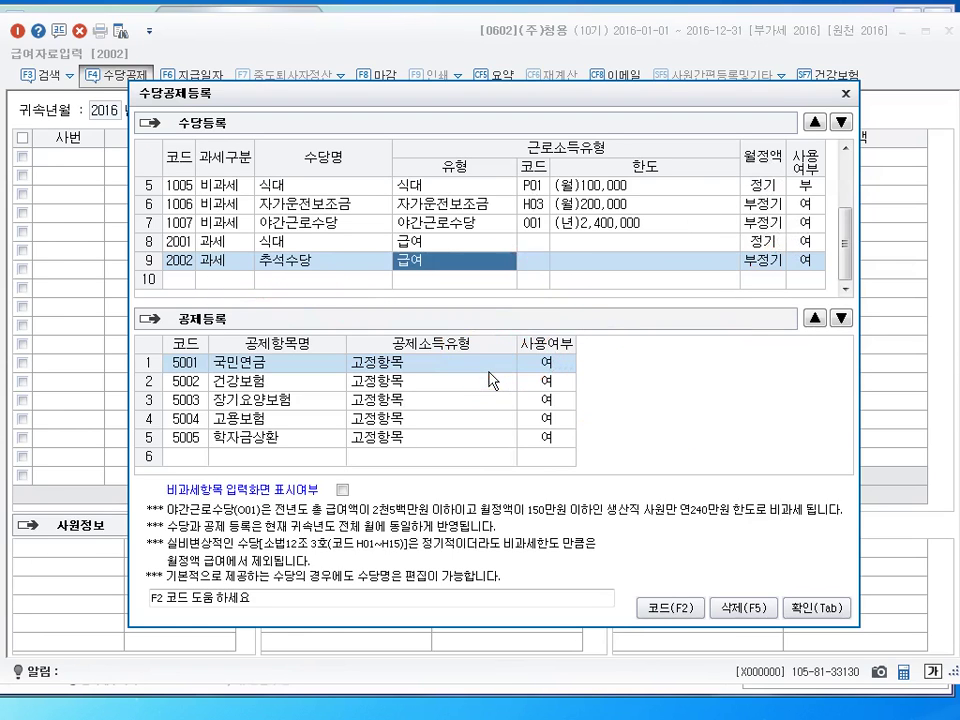
click(322, 222)
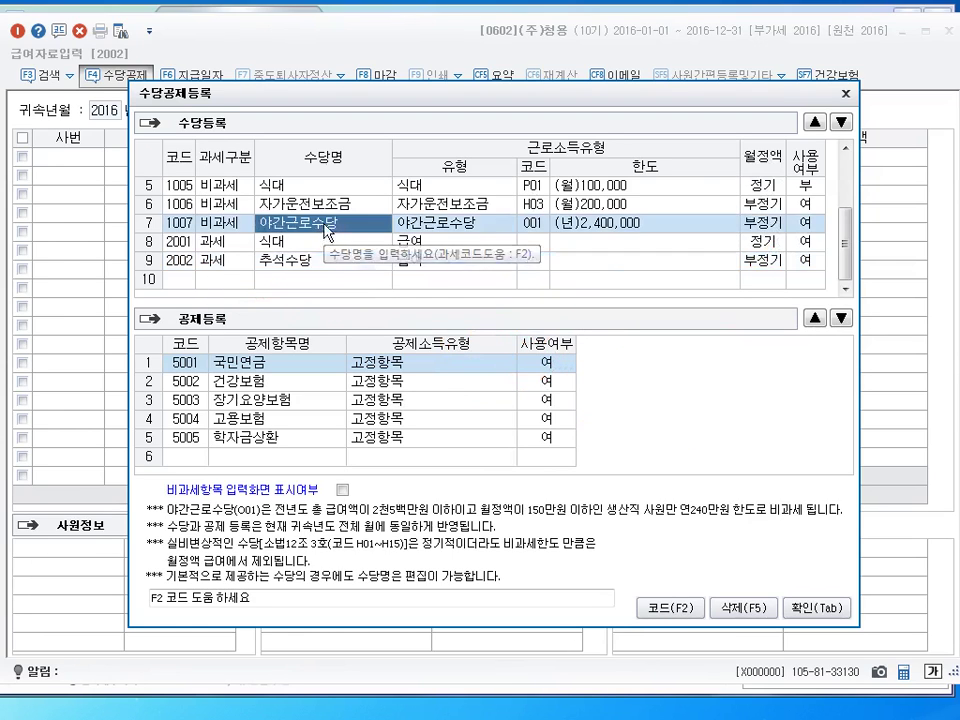
click(222, 224)
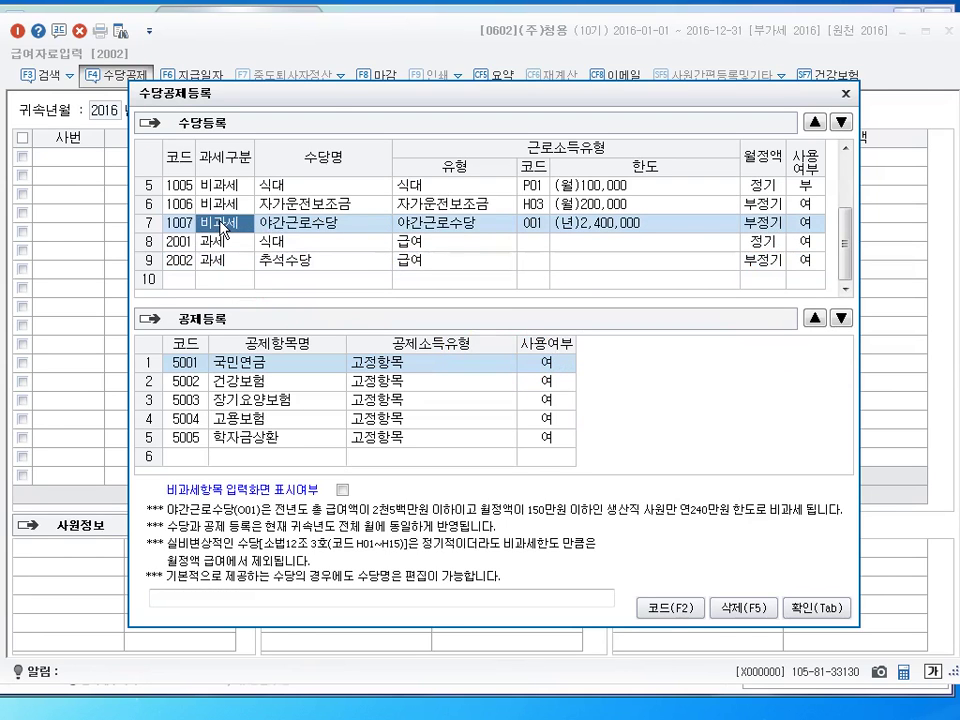
Check 야간근로수당's tax-free status without changing it
click(318, 222)
click(240, 224)
key(Return)
click(222, 228)
click(222, 284)
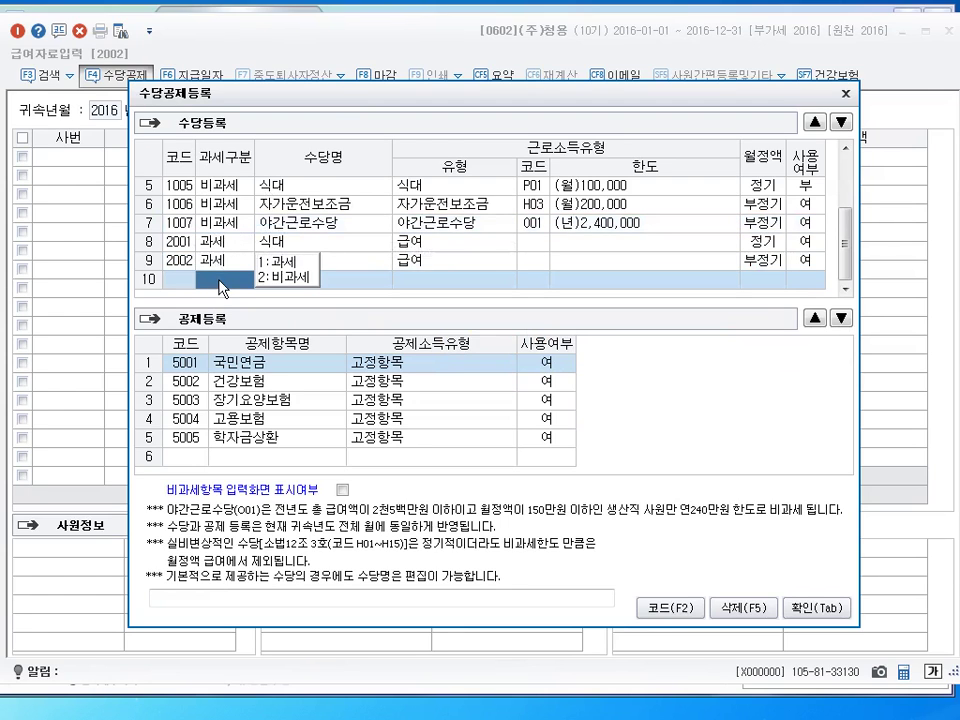
click(235, 229)
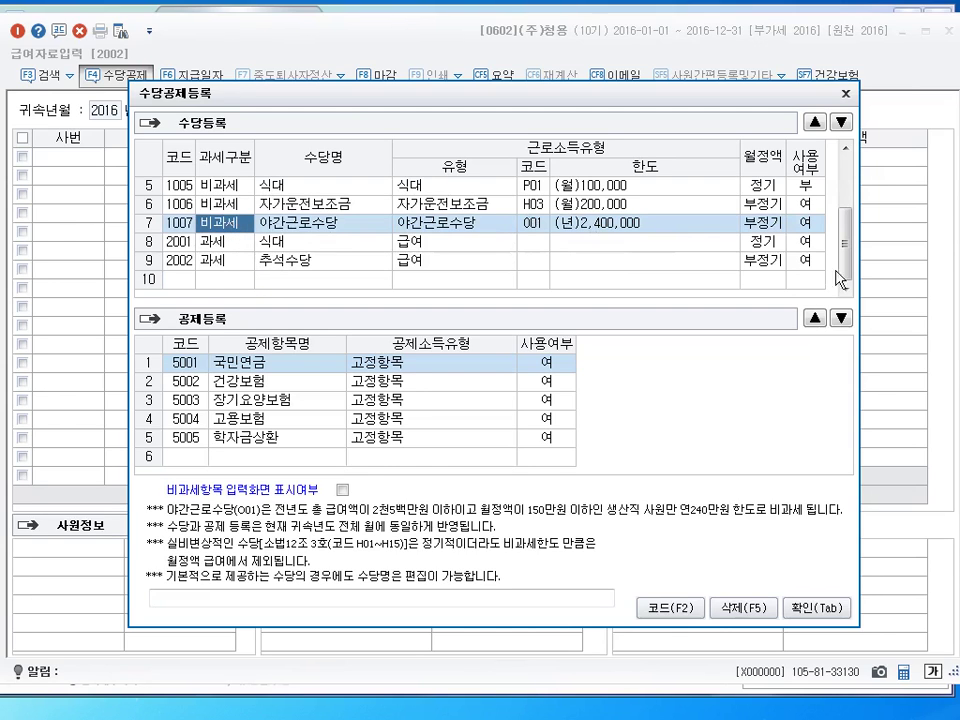
Move 자가운전보조금 and 야간근로수당 up to second and third place under 기본급
drag(851, 270, 851, 215)
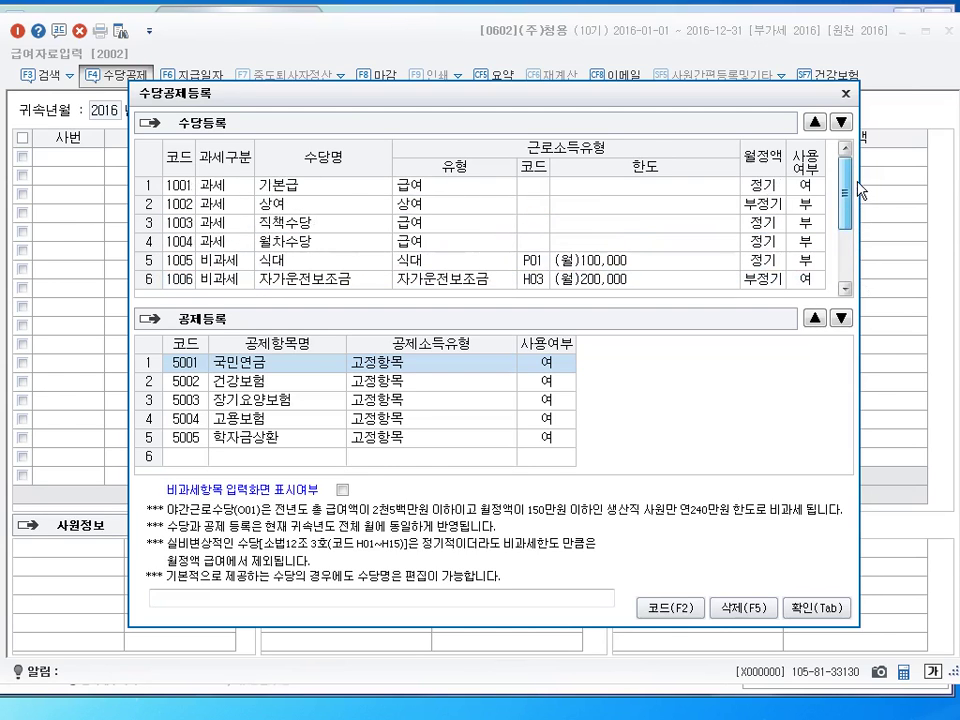
click(337, 195)
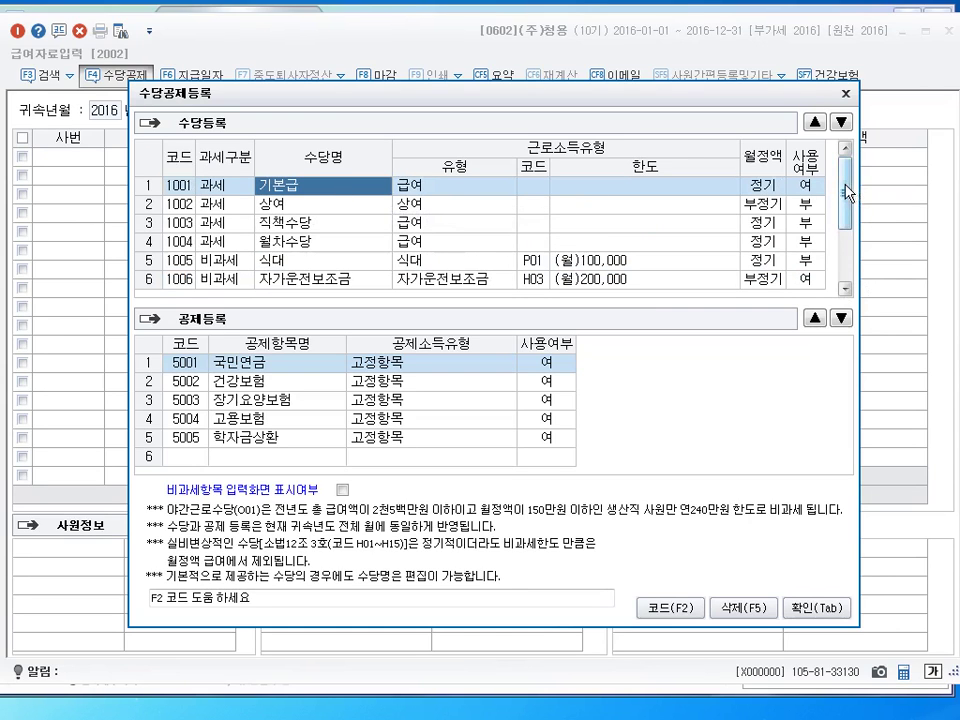
click(298, 283)
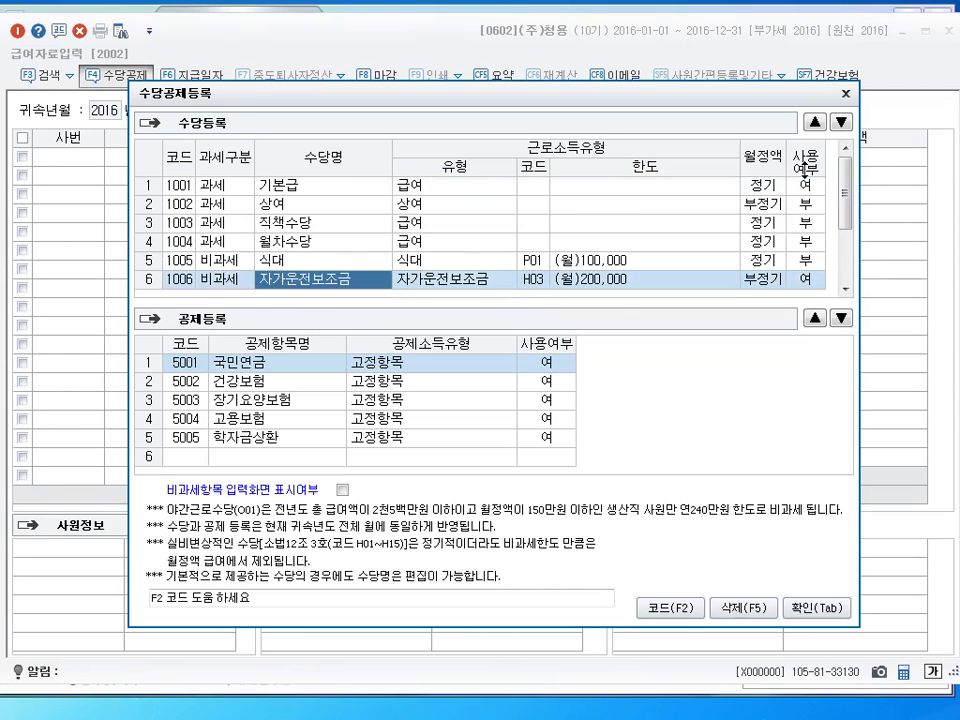
click(815, 122)
click(815, 122)
click(815, 122)
click(815, 122)
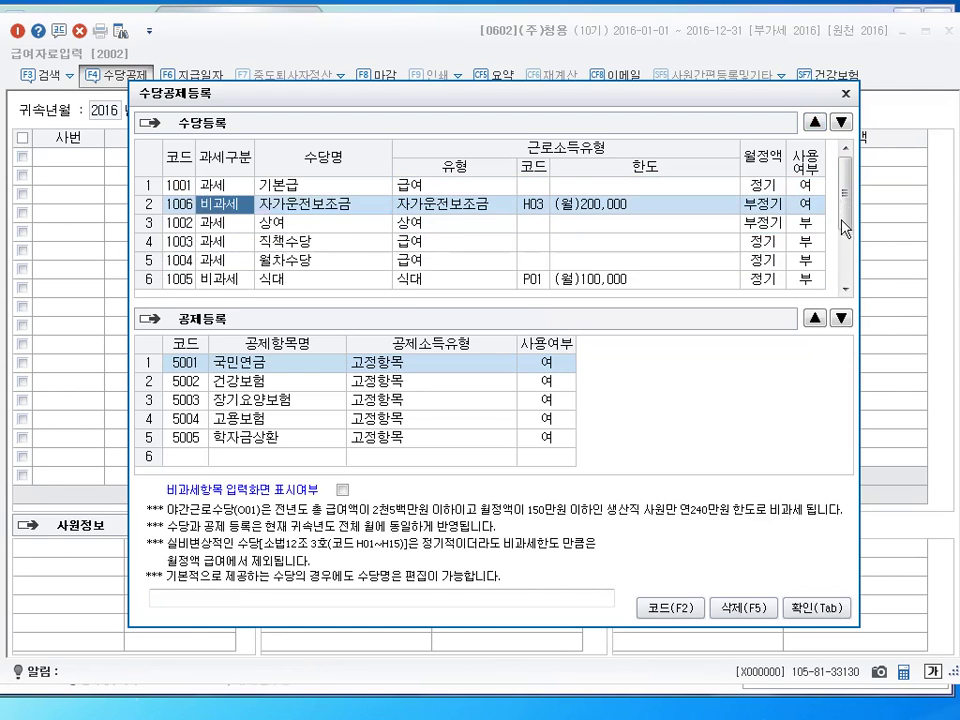
drag(840, 205, 845, 257)
click(320, 222)
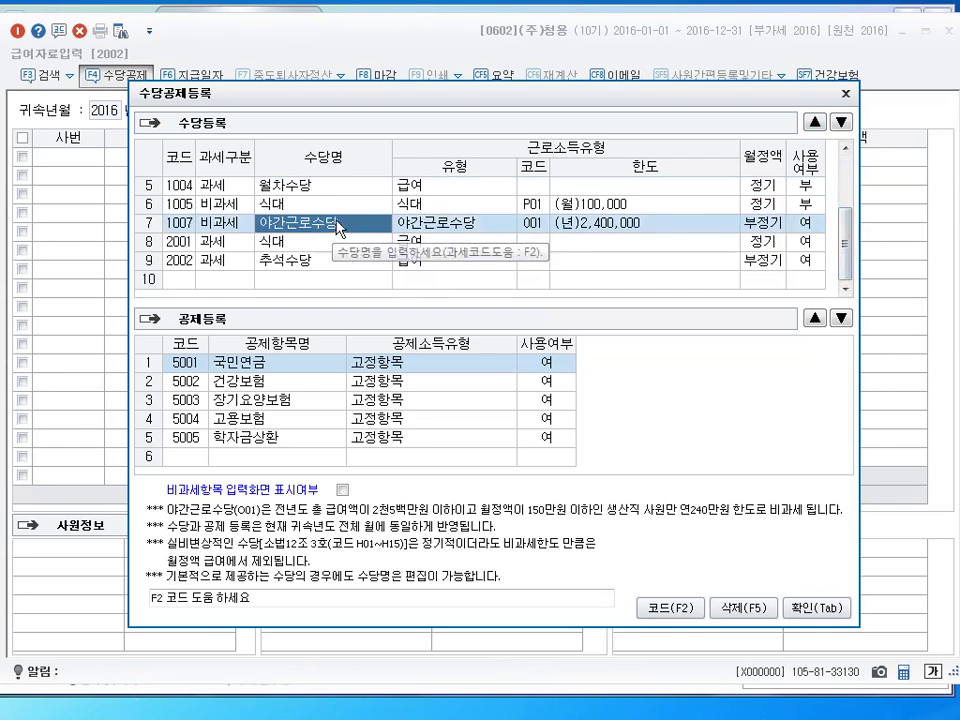
scroll(818, 143, up, 4)
click(815, 121)
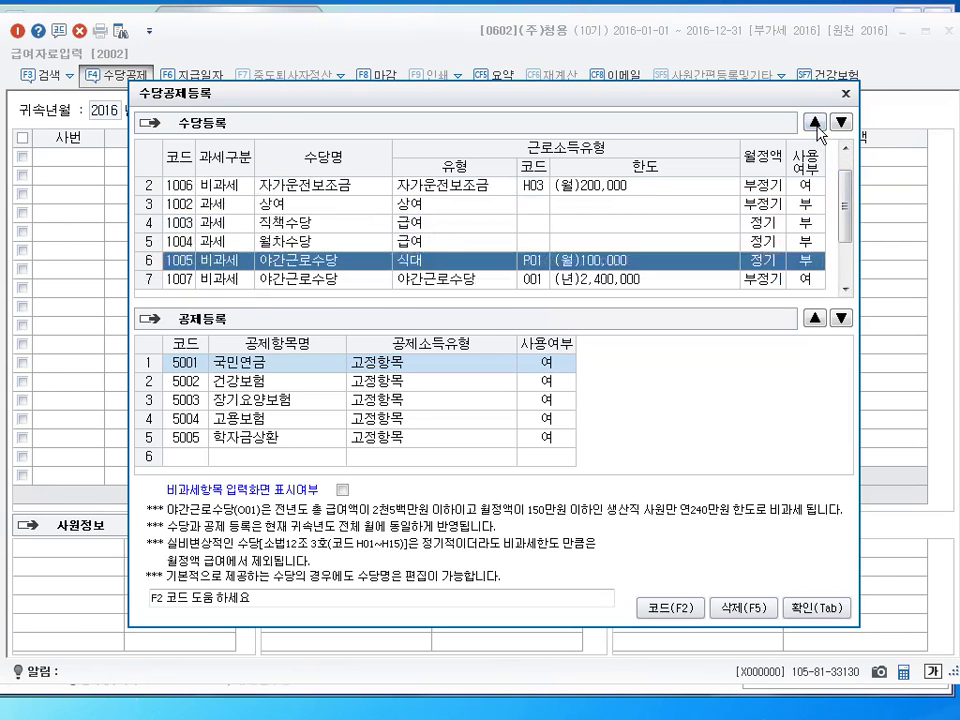
click(815, 121)
click(815, 121)
click(815, 121)
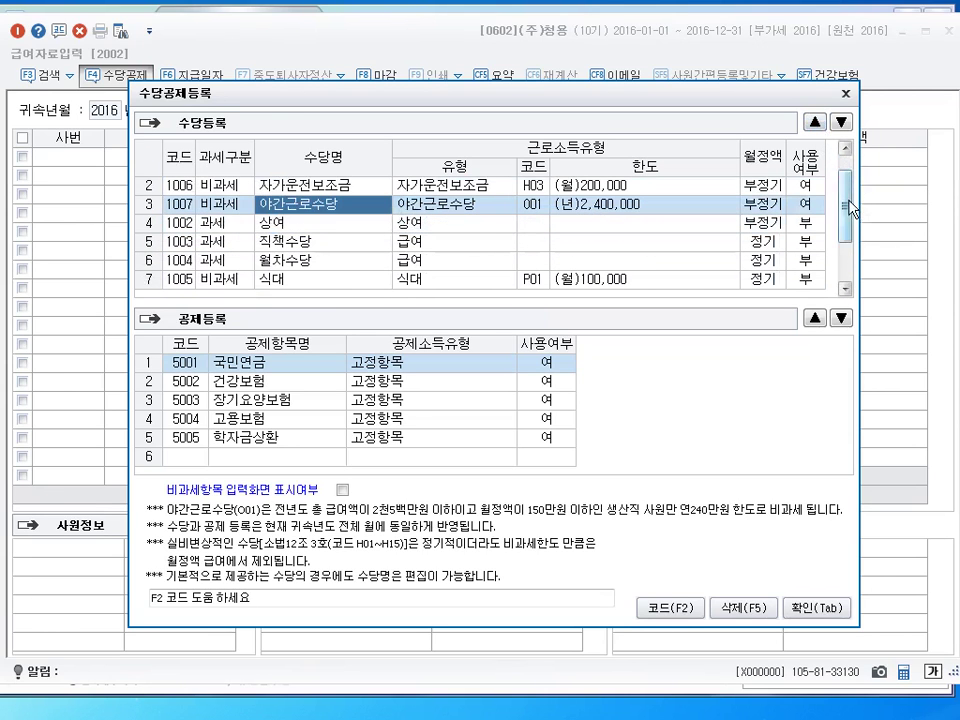
Move 2001 식대 and 2002 추석수당 up to fourth and fifth place
scroll(855, 205, up, 1)
scroll(855, 195, down, 4)
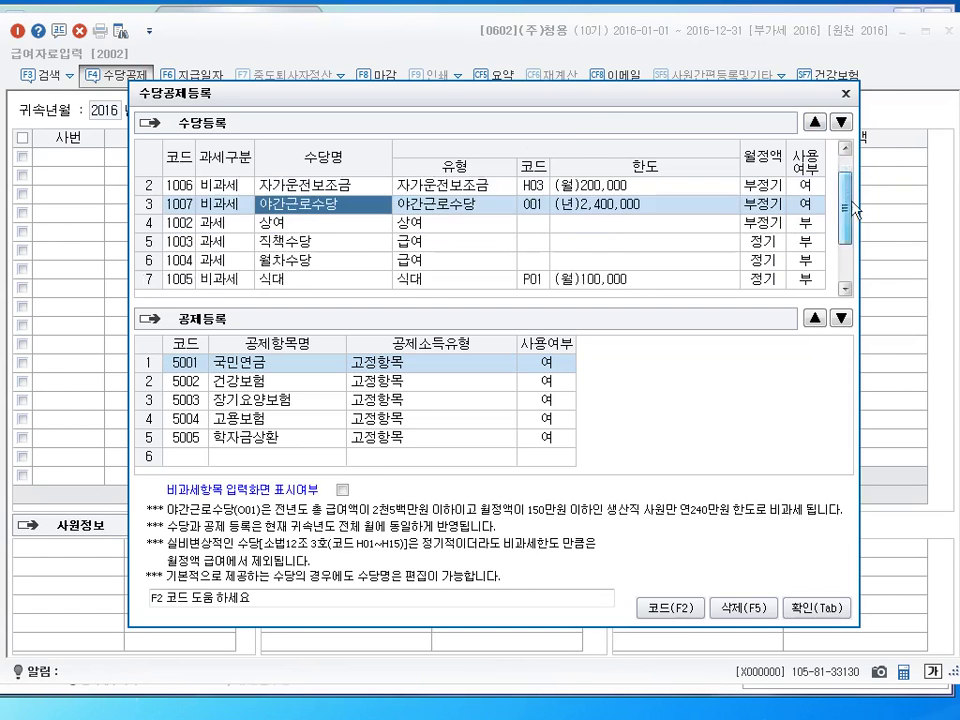
click(290, 241)
click(815, 121)
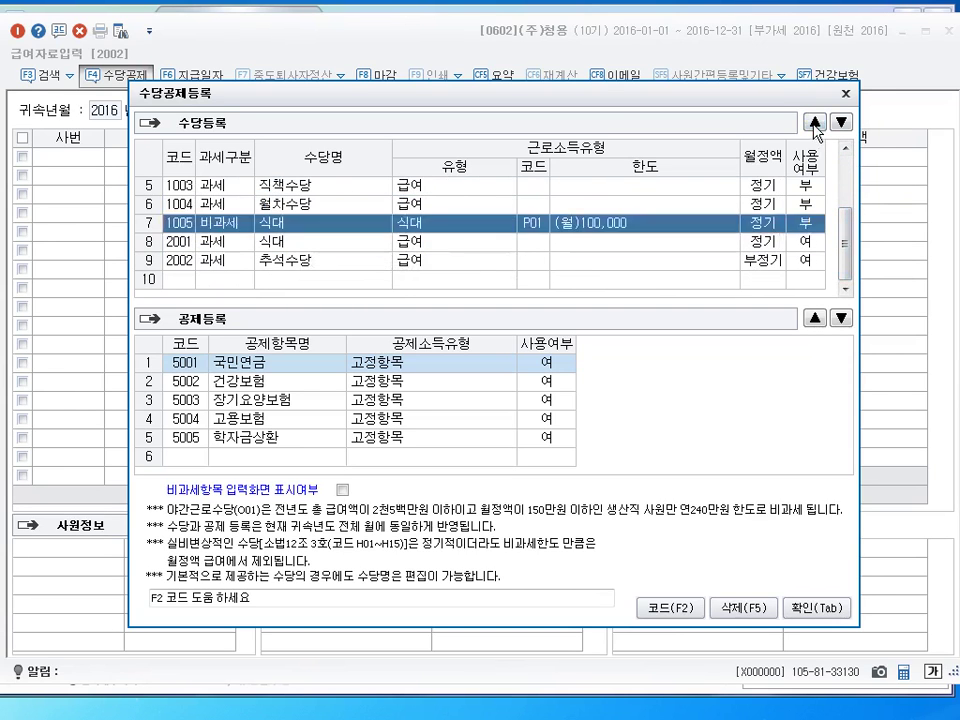
click(815, 121)
click(815, 121)
drag(848, 246, 848, 245)
click(815, 121)
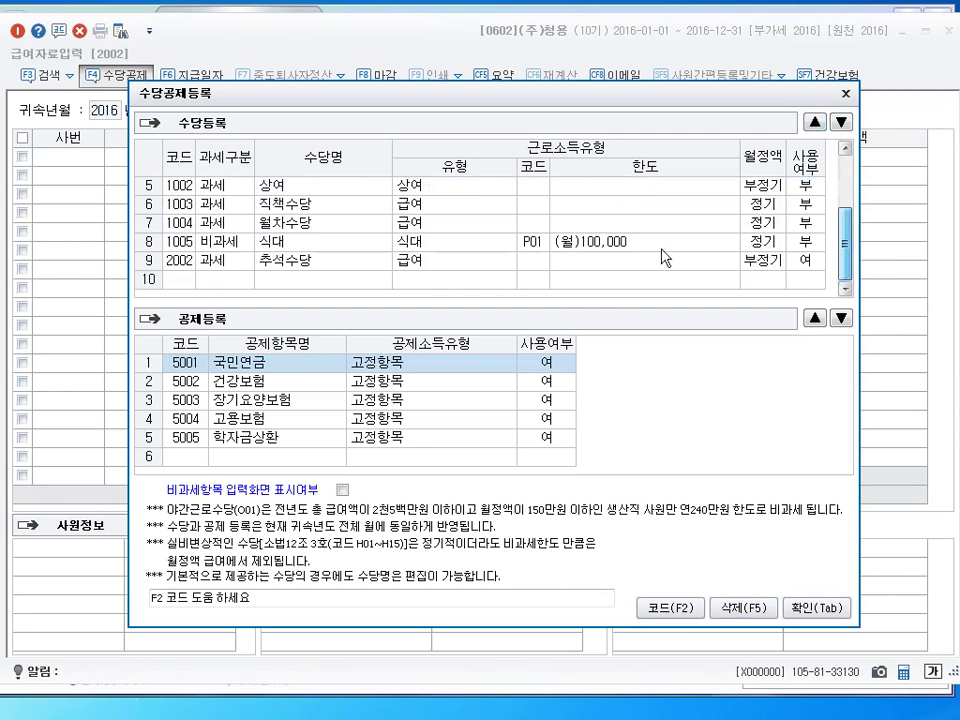
click(297, 260)
click(815, 121)
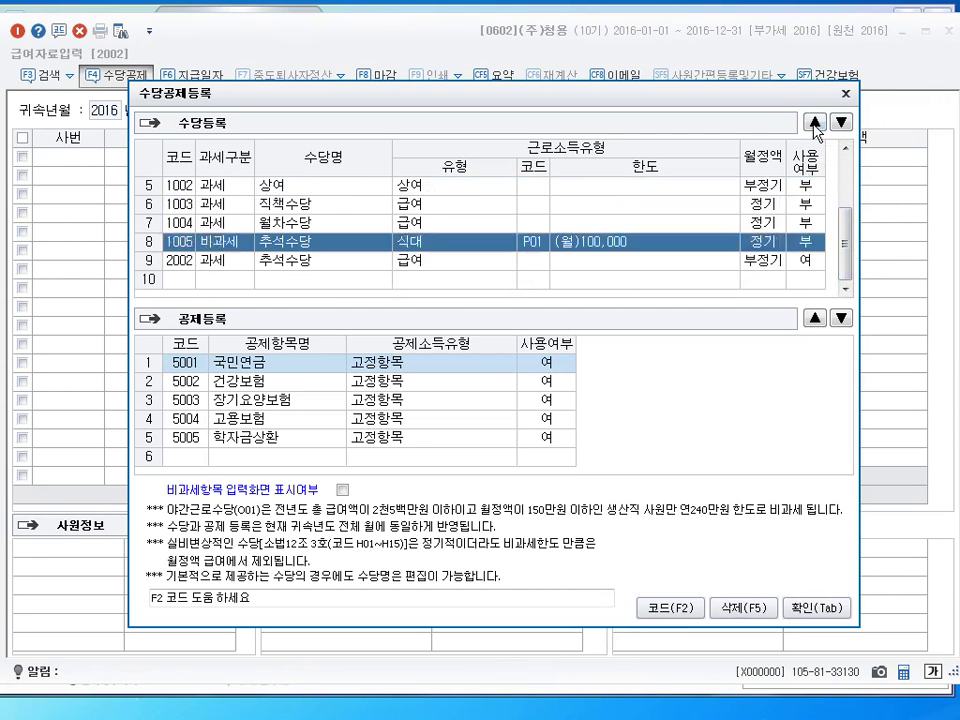
click(815, 121)
click(815, 121)
click(815, 121)
drag(848, 238, 854, 172)
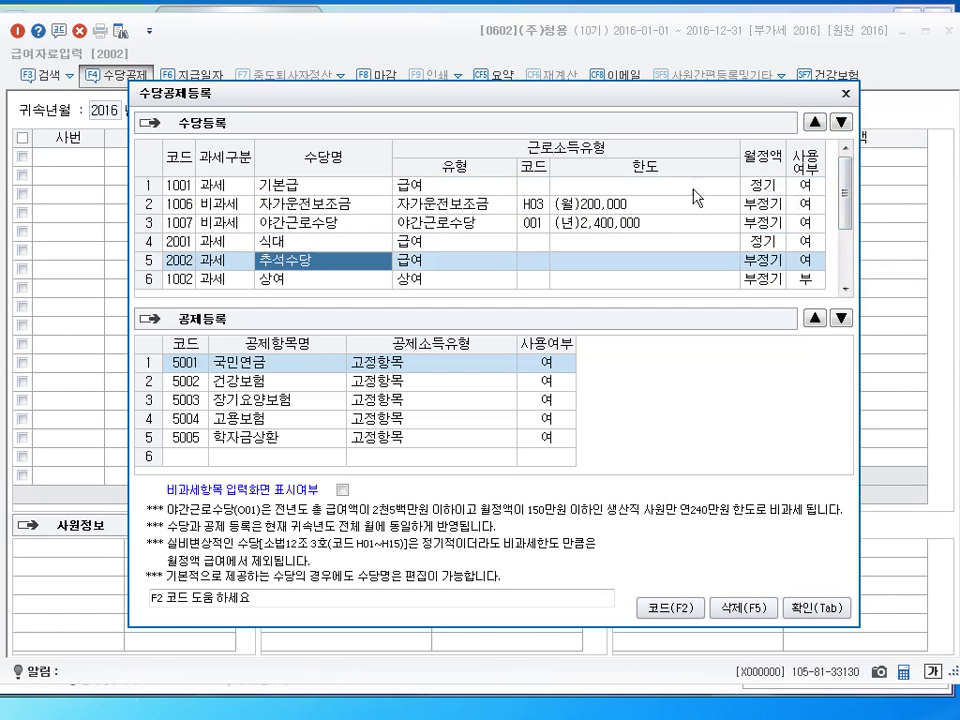
Review the reordered allowance rows and confirm with 확인
click(660, 193)
click(659, 203)
click(658, 222)
click(657, 241)
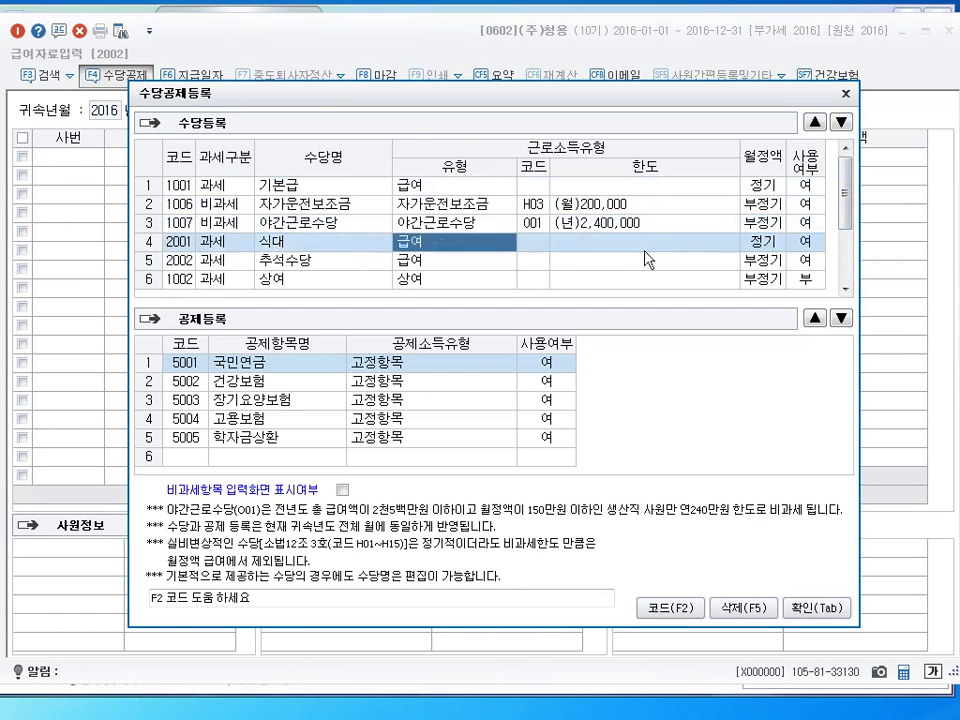
click(656, 259)
click(455, 203)
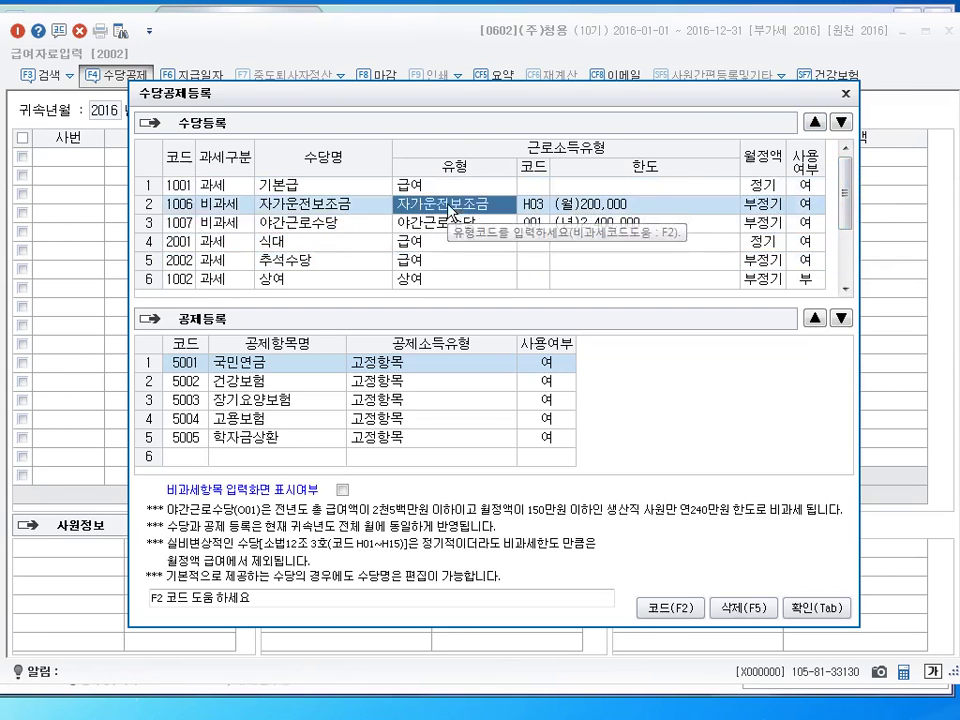
click(450, 222)
click(428, 247)
click(429, 258)
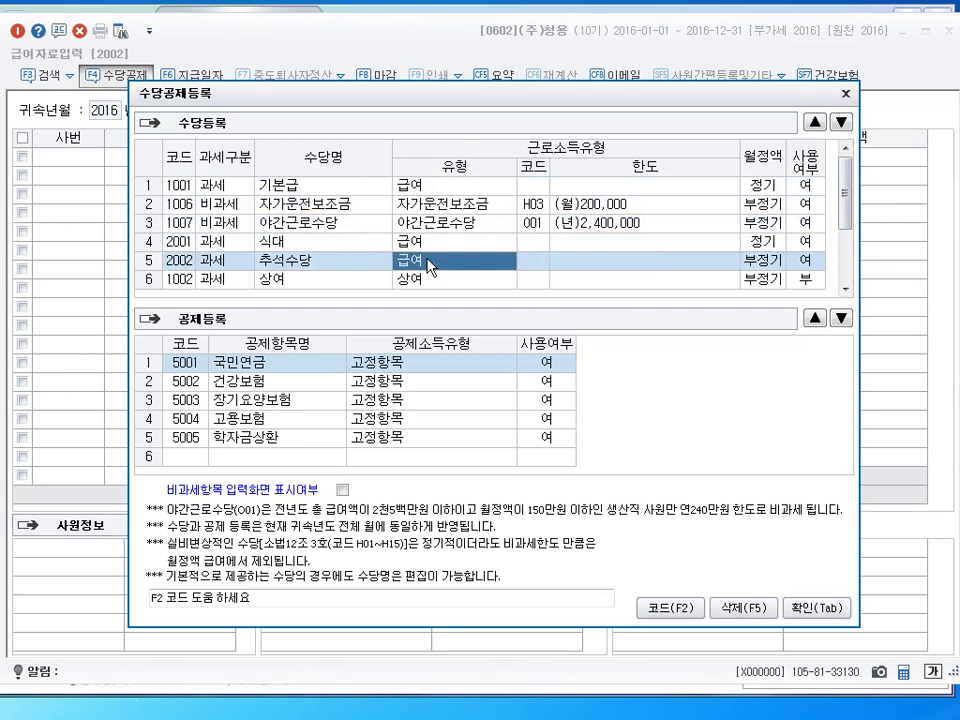
click(797, 607)
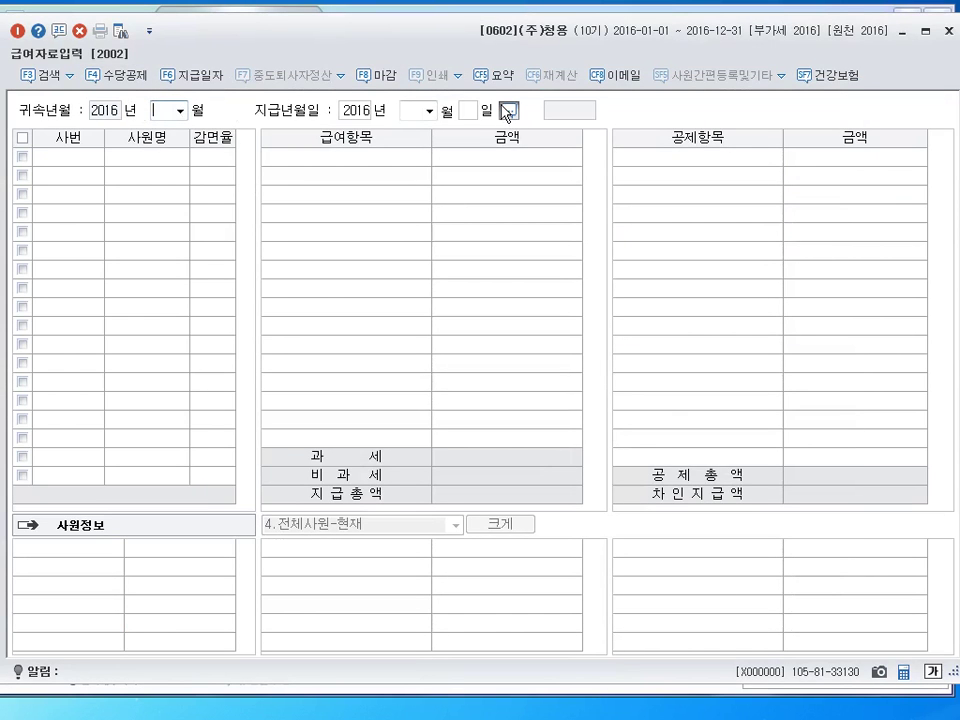
Load September payroll with payment day 30 and enter 1,000,000 basic pay for employee 102
text(09)
key(Return)
key(Return)
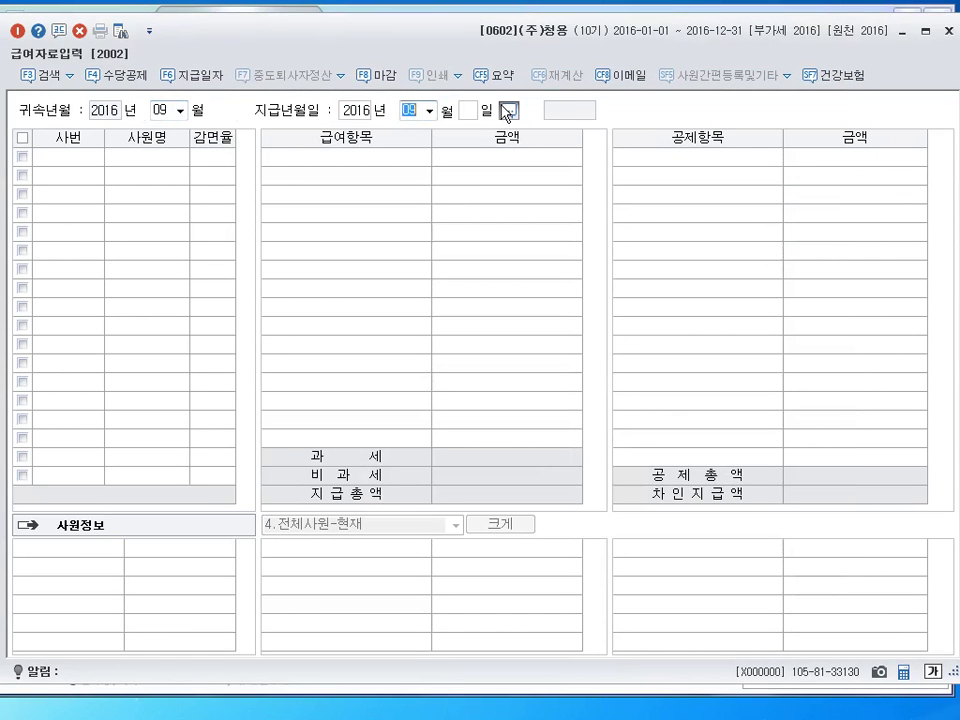
key(Return)
text(30)
key(Return)
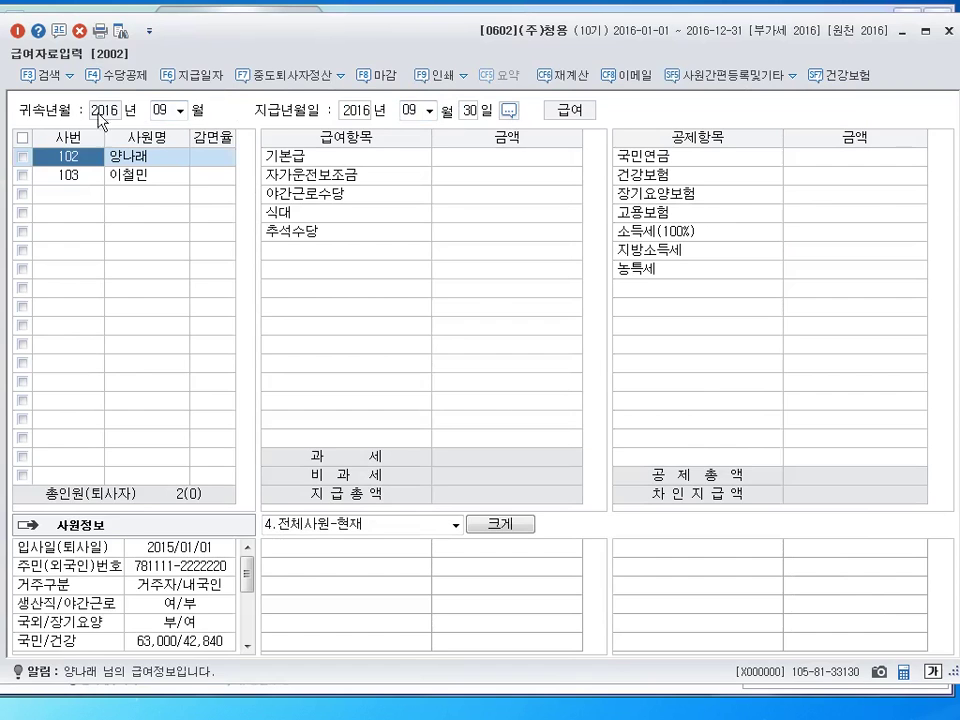
click(534, 160)
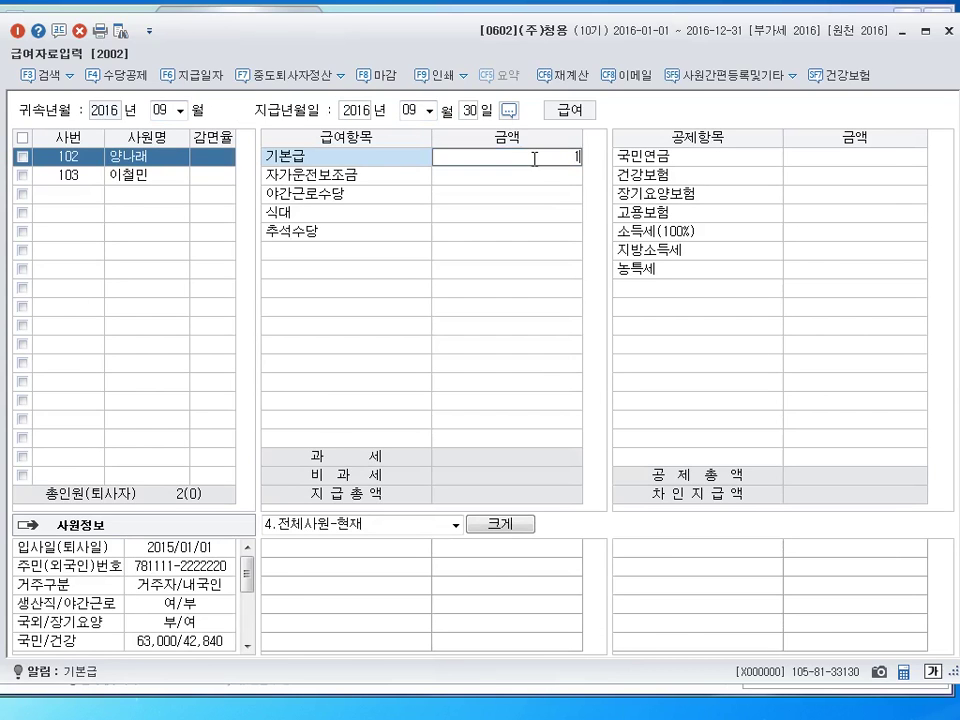
text(1000000)
key(Return)
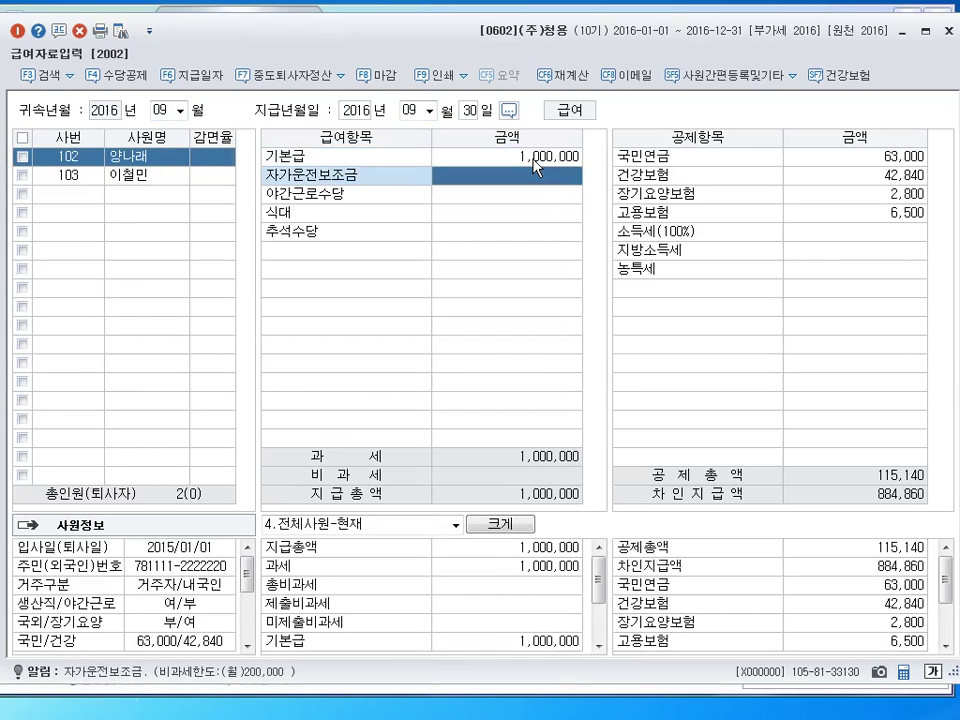
Enter 200,000 자가운전보조금, 200,000 야간근로수당, 100,000 식대 and 300,000 추석수당
text(2000000)
key(Return)
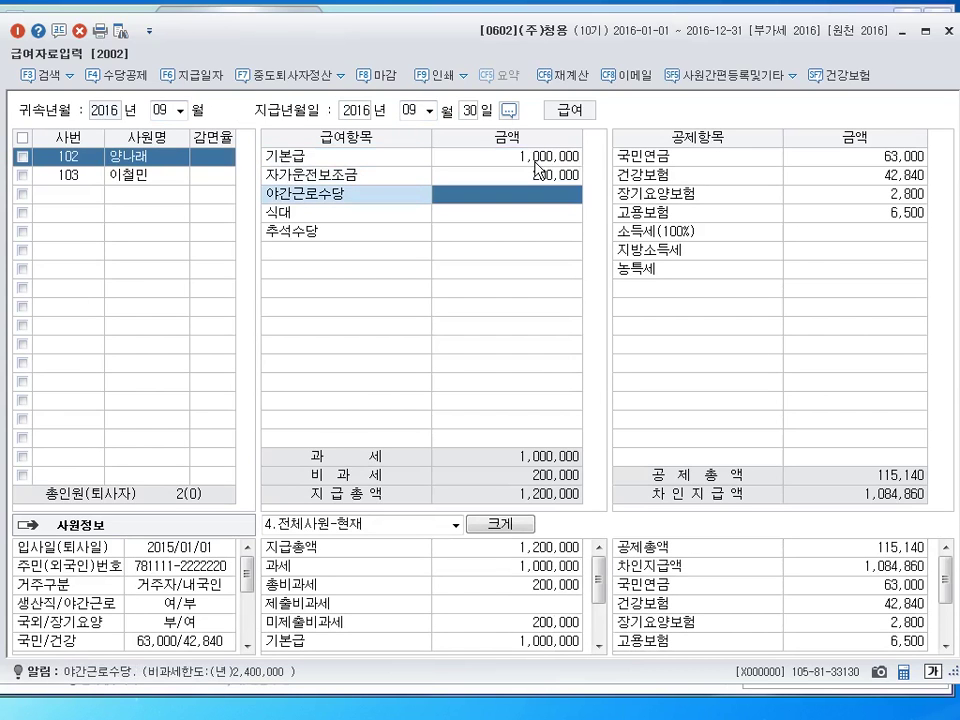
text(2000000)
key(Return)
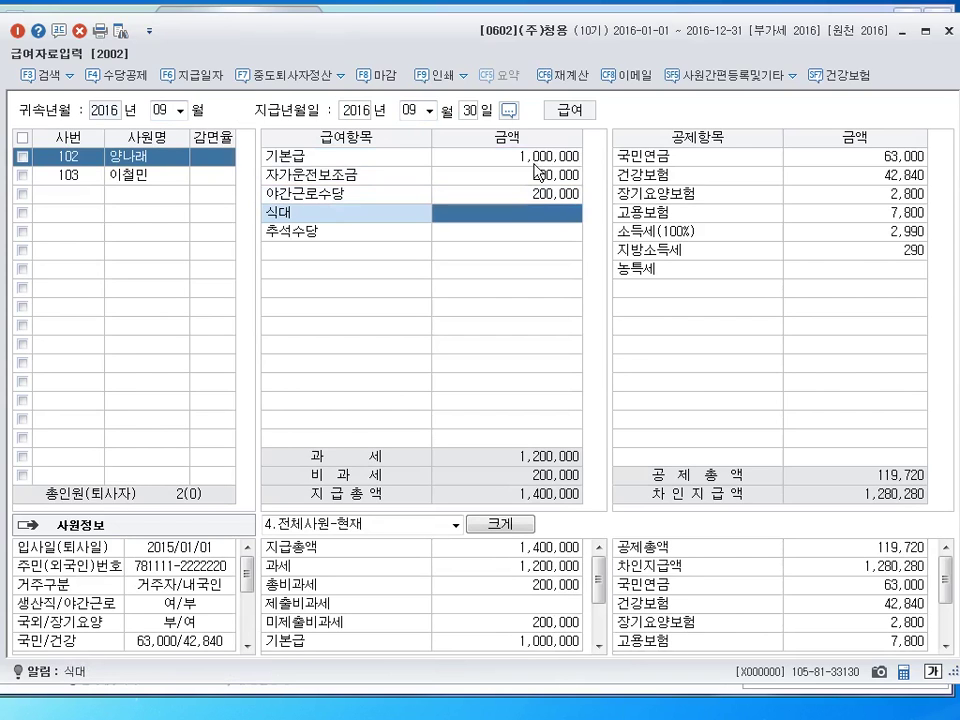
text(100,000)
key(Return)
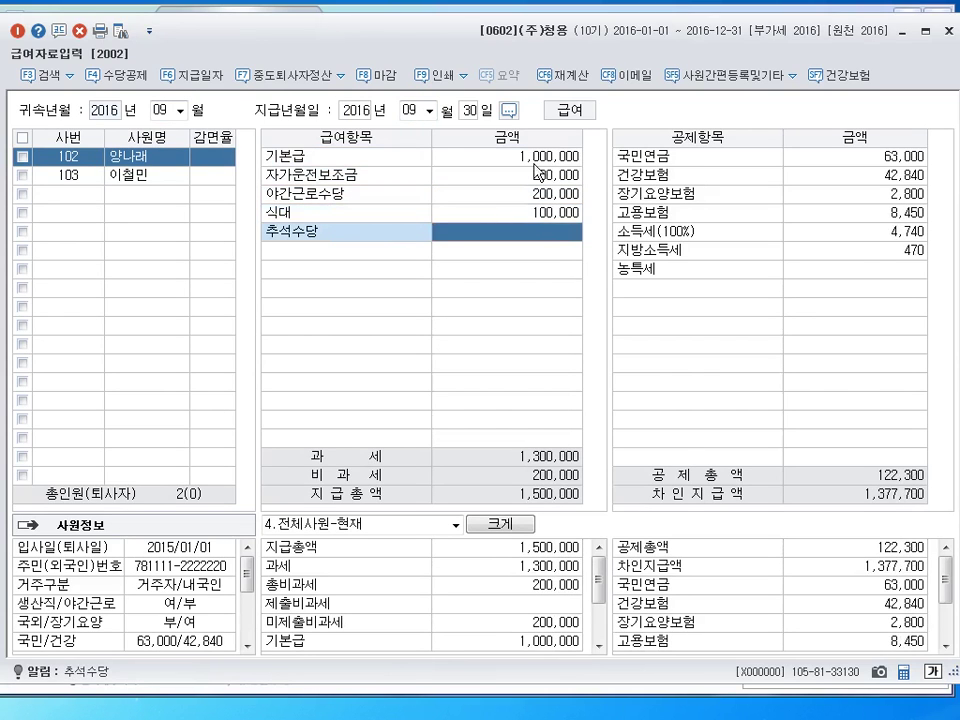
text(300,000)
key(Return)
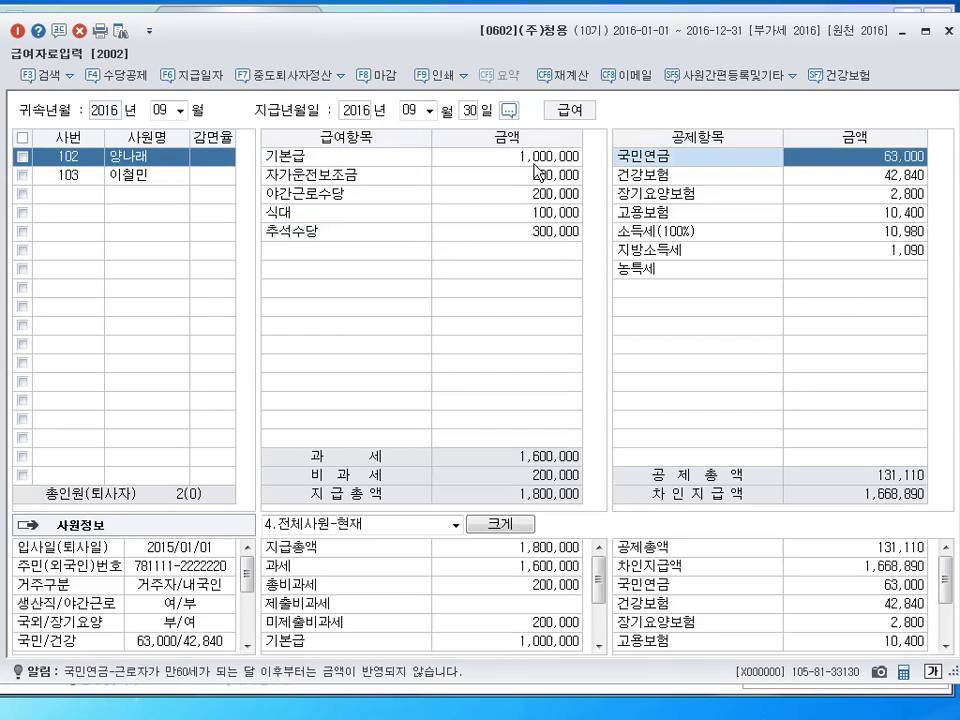
click(555, 214)
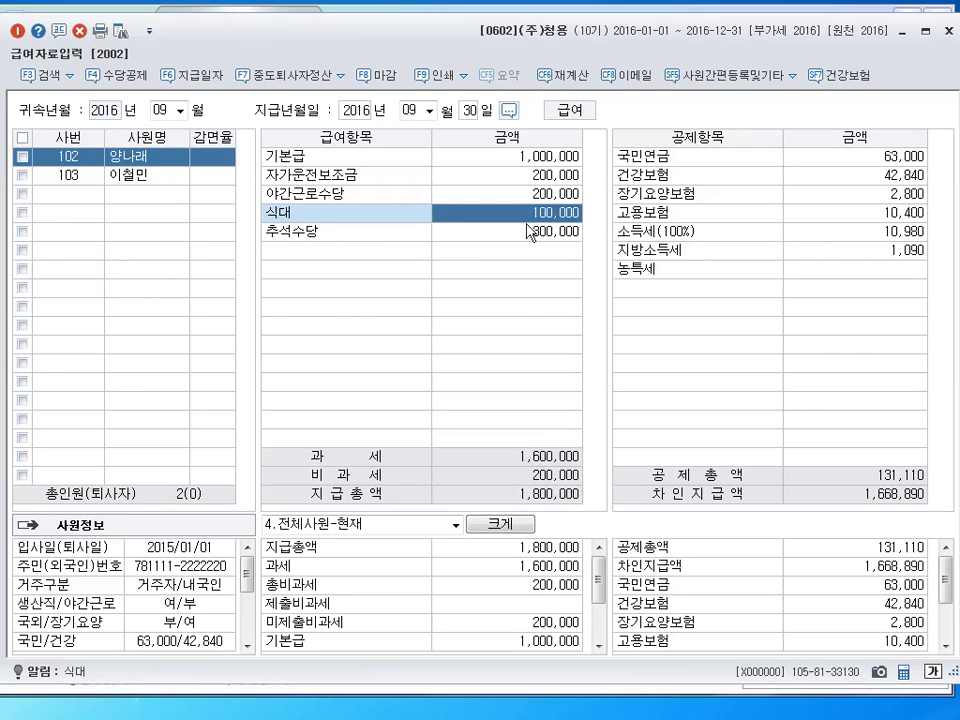
click(561, 196)
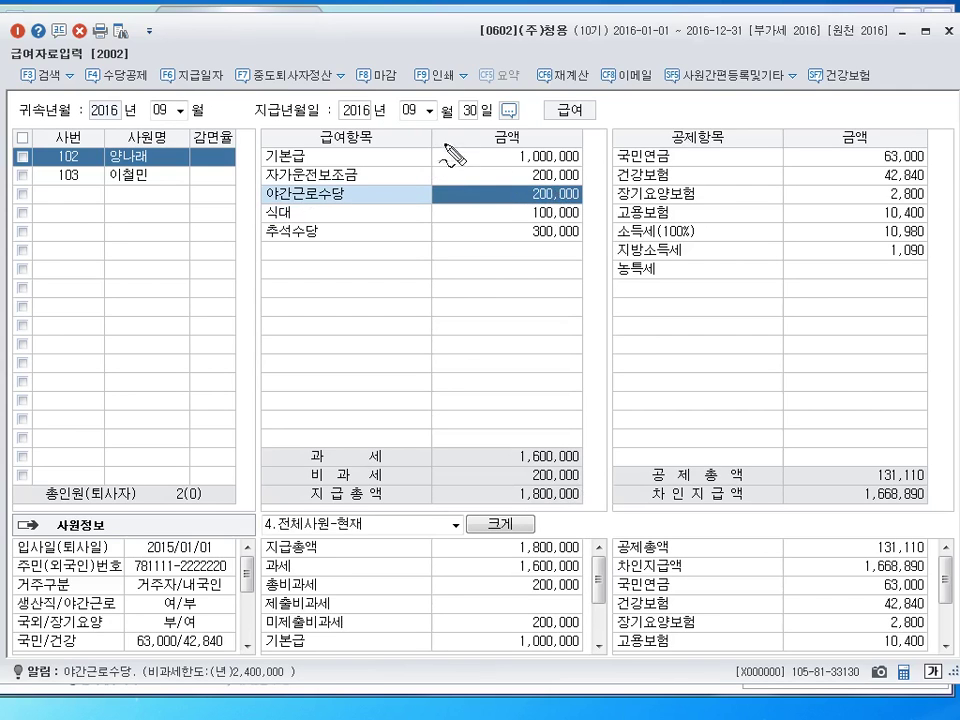
mouse_move(453, 155)
mouse_down()
mouse_move(450, 143)
mouse_move(470, 208)
mouse_move(460, 203)
mouse_move(468, 196)
mouse_move(474, 206)
mouse_move(452, 222)
mouse_move(456, 250)
mouse_move(472, 233)
mouse_move(488, 238)
mouse_up()
mouse_move(540, 168)
mouse_down()
mouse_move(570, 172)
mouse_move(556, 186)
mouse_move(505, 450)
mouse_move(522, 466)
mouse_up()
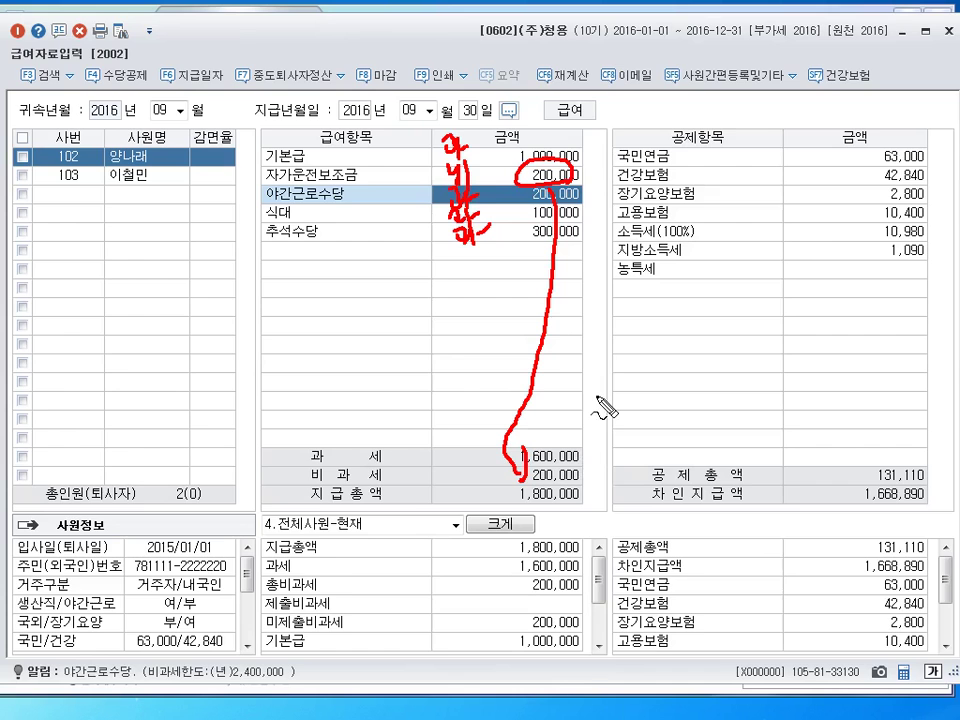
key(Escape)
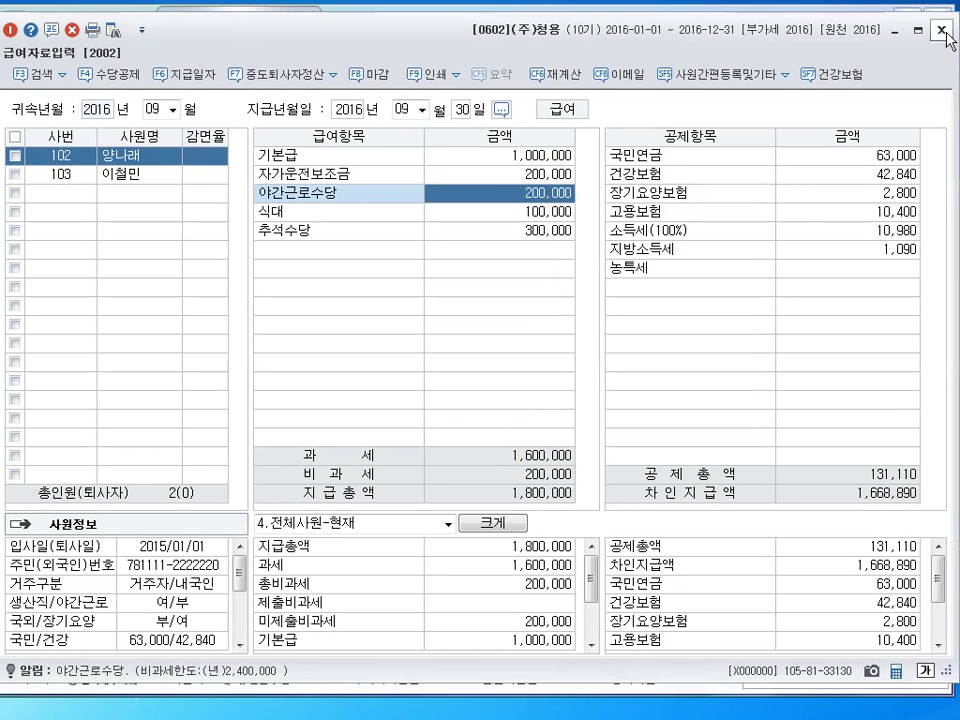
Close the 급여자료입력 window
click(948, 31)
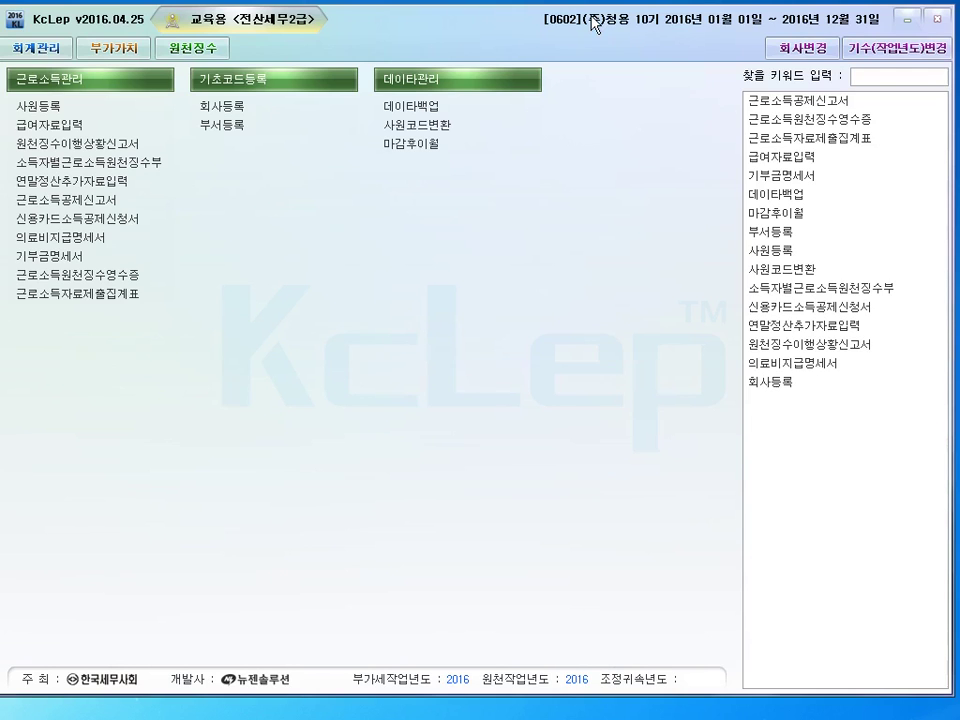
Open 사원등록, select employee 103 and show the 부양가족명세 tab
click(40, 107)
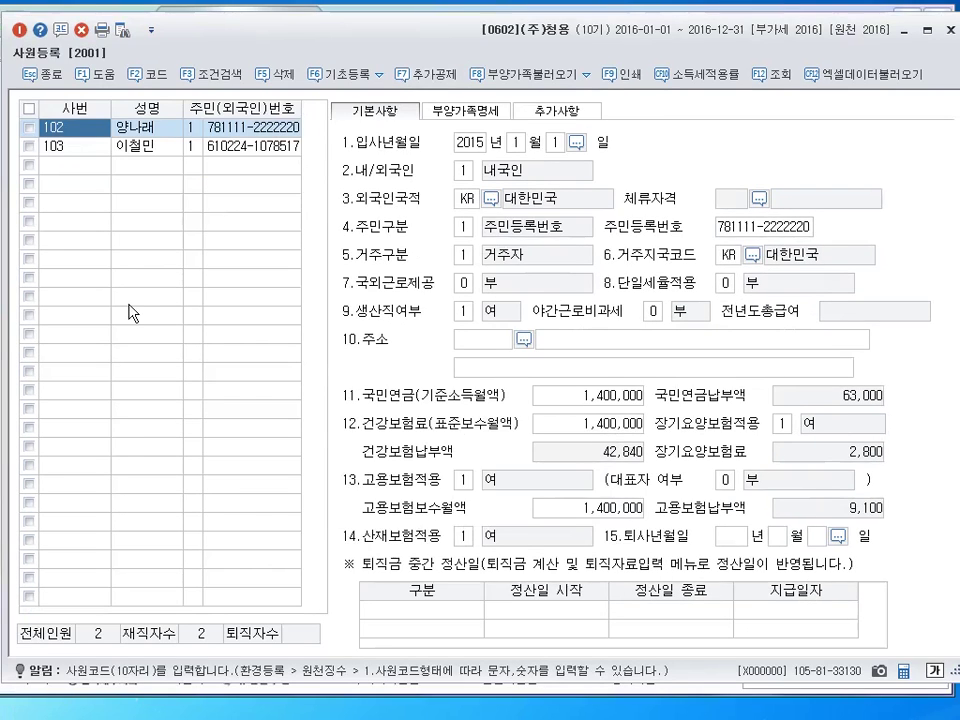
click(78, 150)
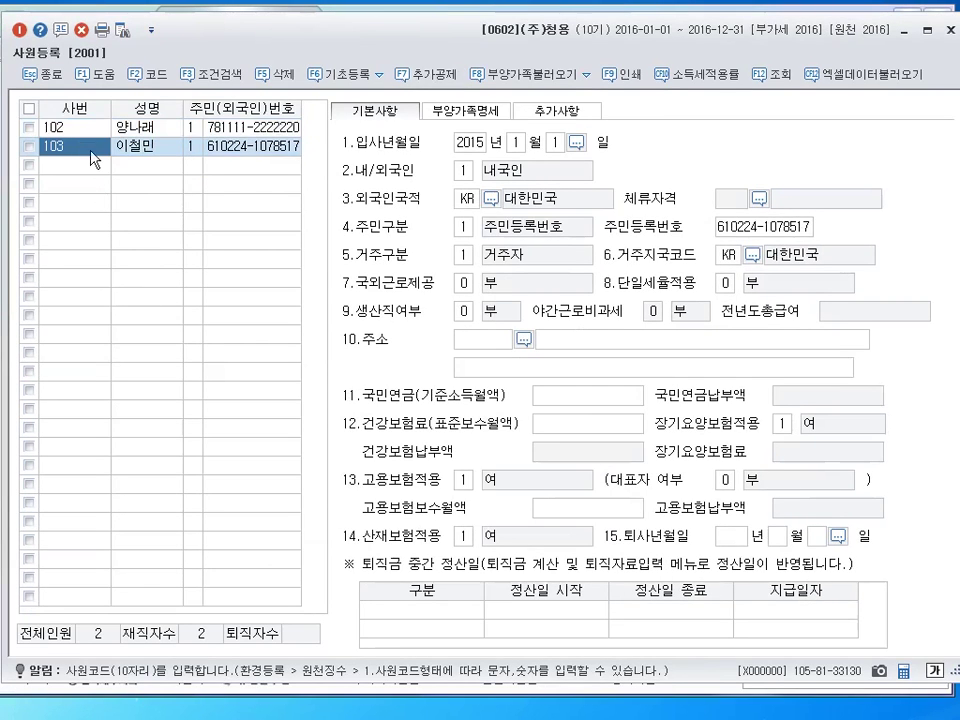
click(466, 112)
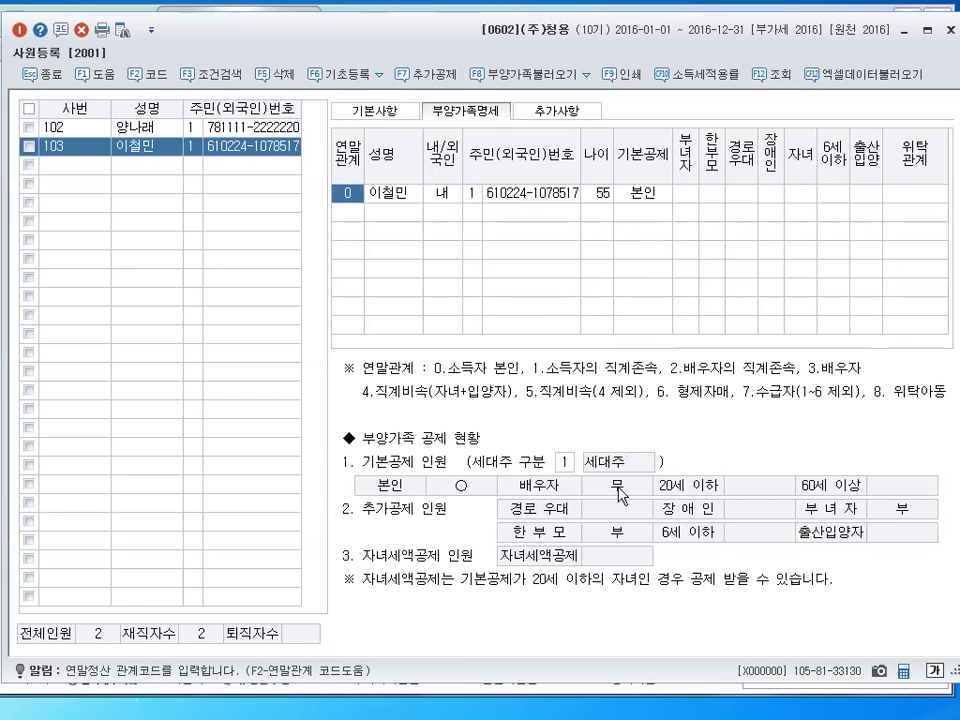
Add the spouse with relation code 3, her name, and 위탁관계 처
click(350, 212)
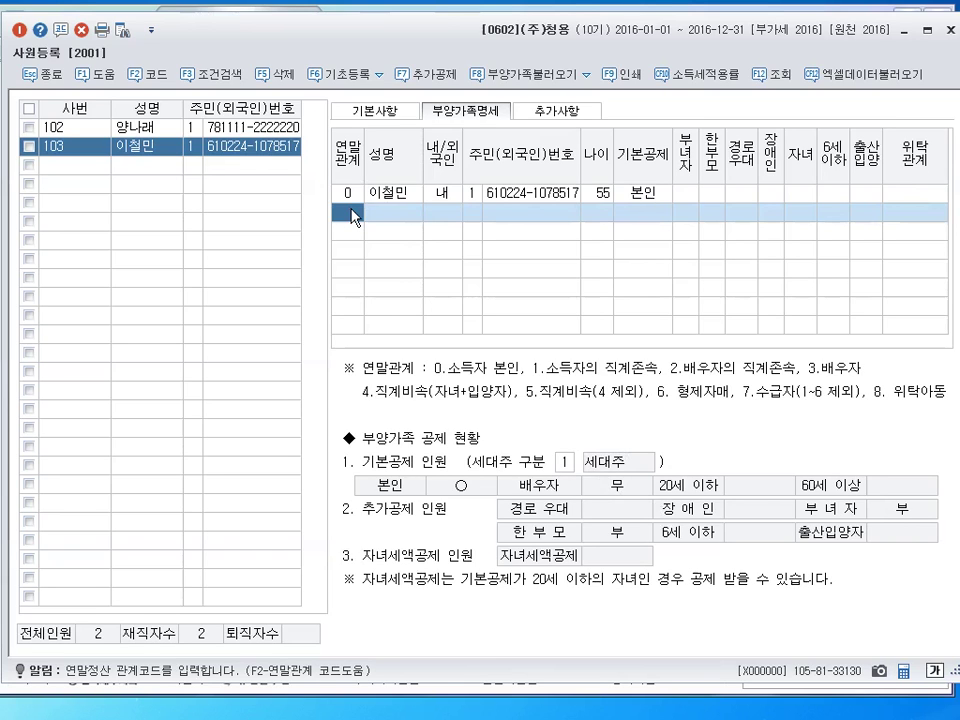
text(3)
key(Return)
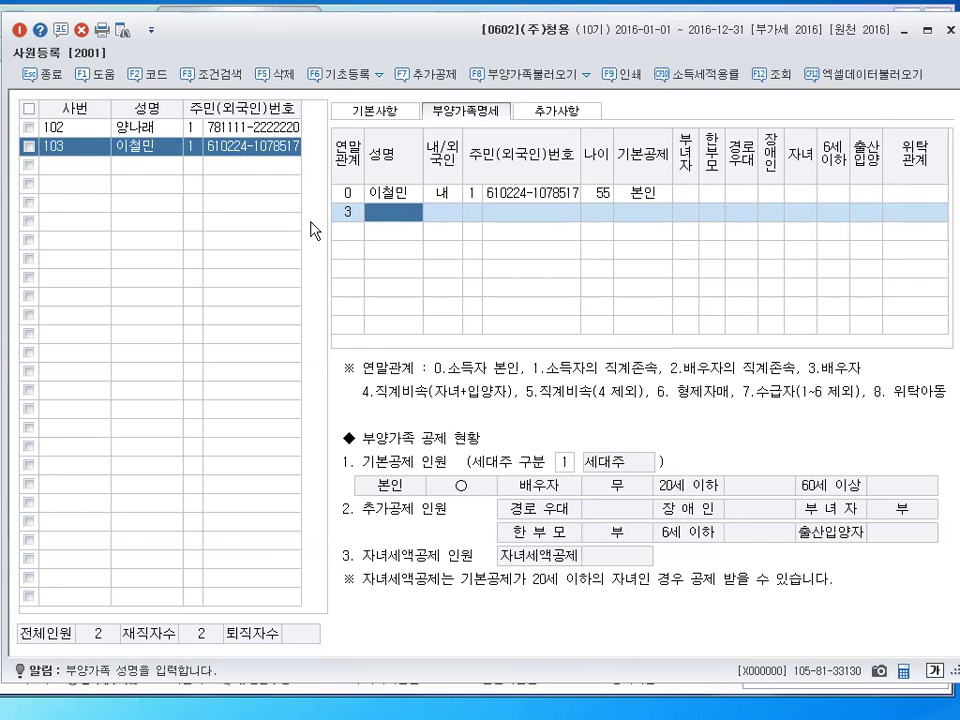
text(가영ㅎ)
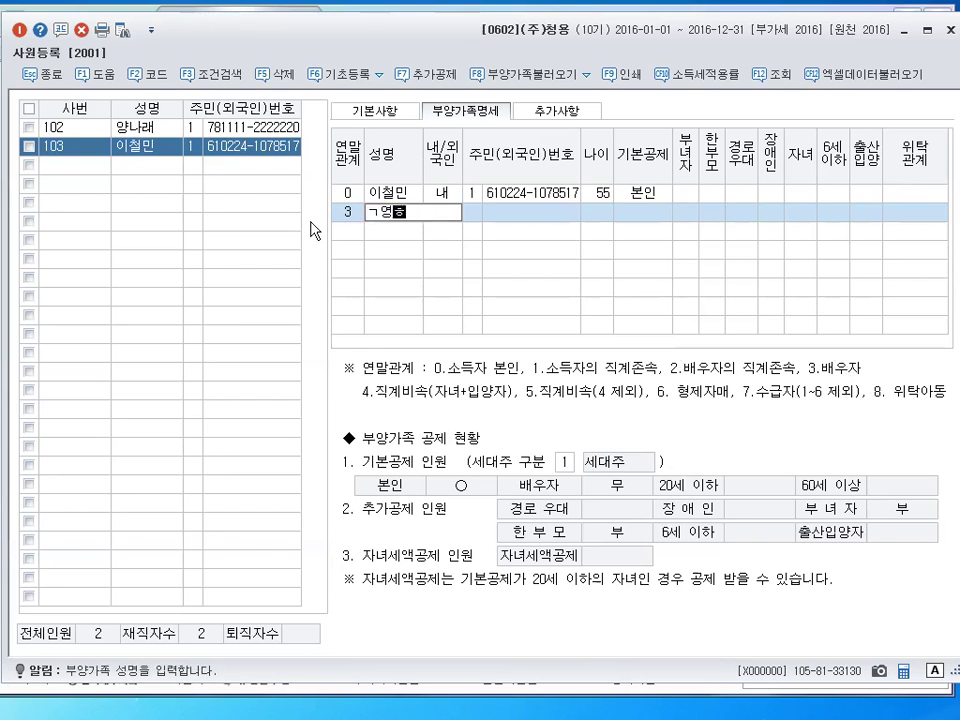
key(BackSpace)
key(BackSpace)
key(Return)
key(Return)
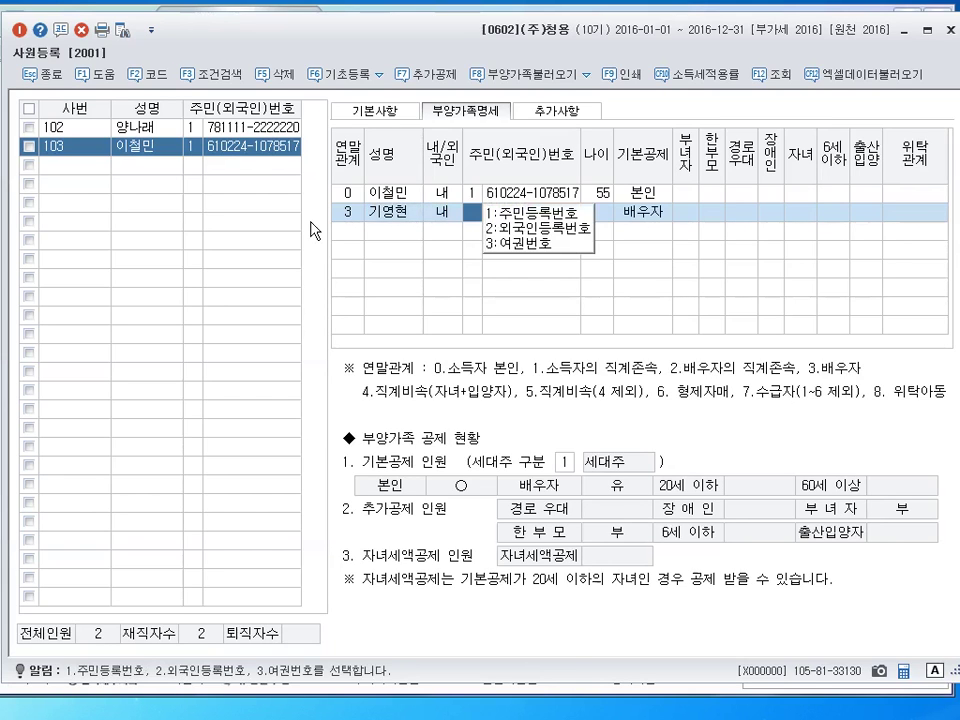
key(Return)
key(Return)
key(Return)
key(Return)
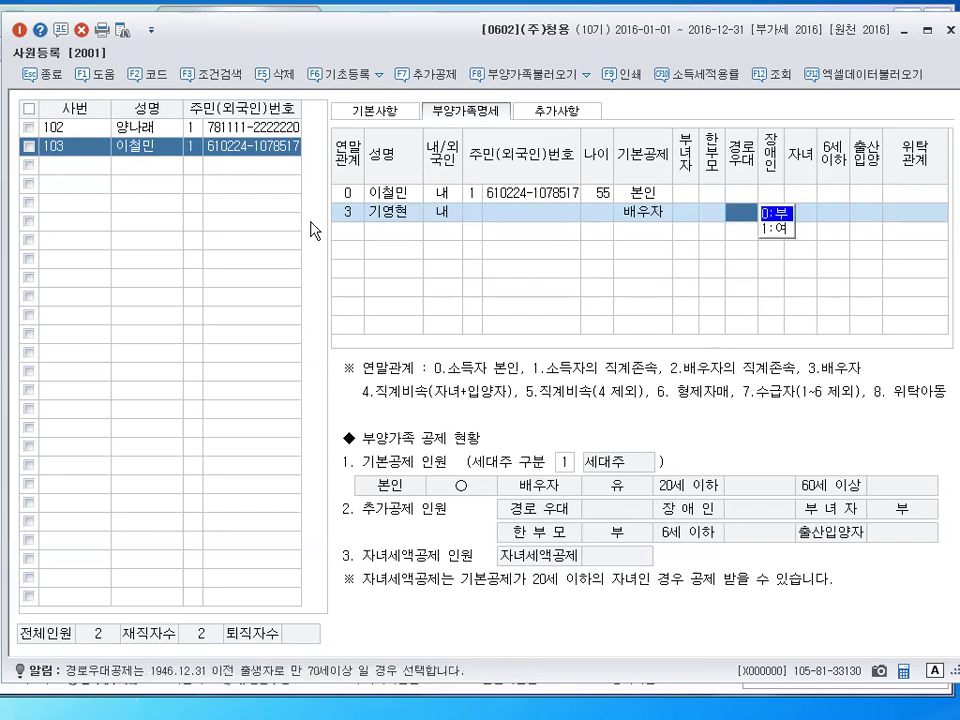
key(Return)
key(Return)
key(Return)
key(Return)
key(Return)
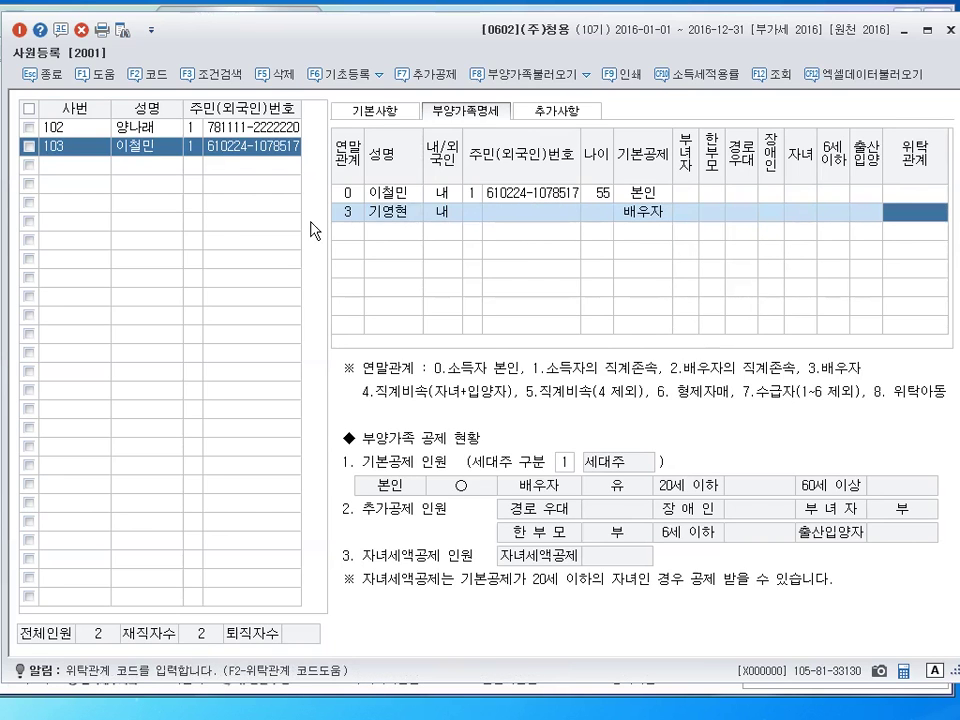
text(처)
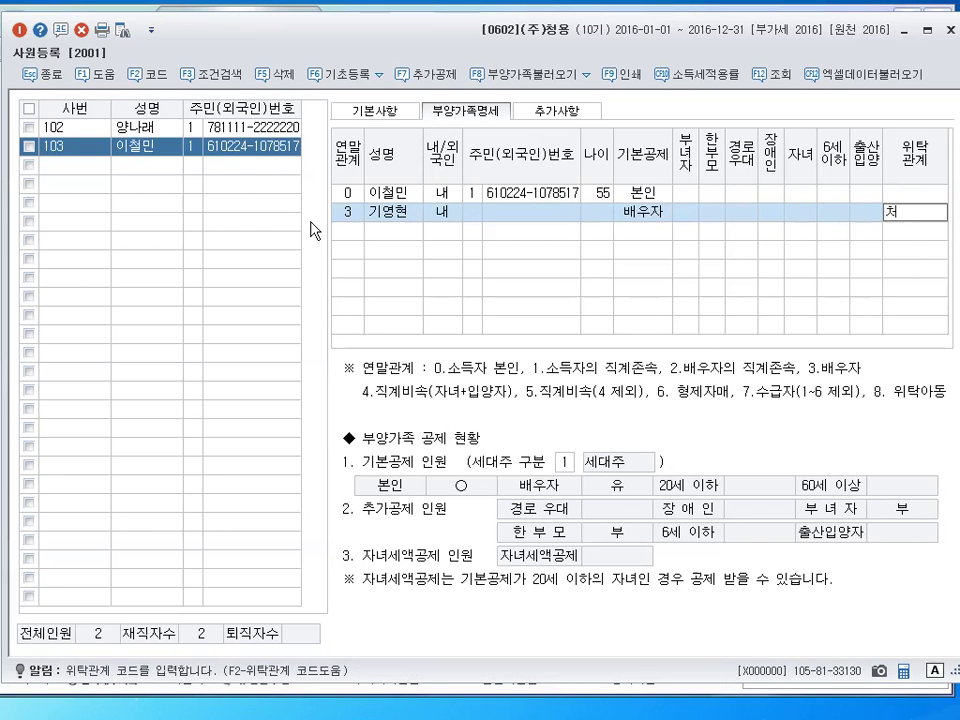
key(Return)
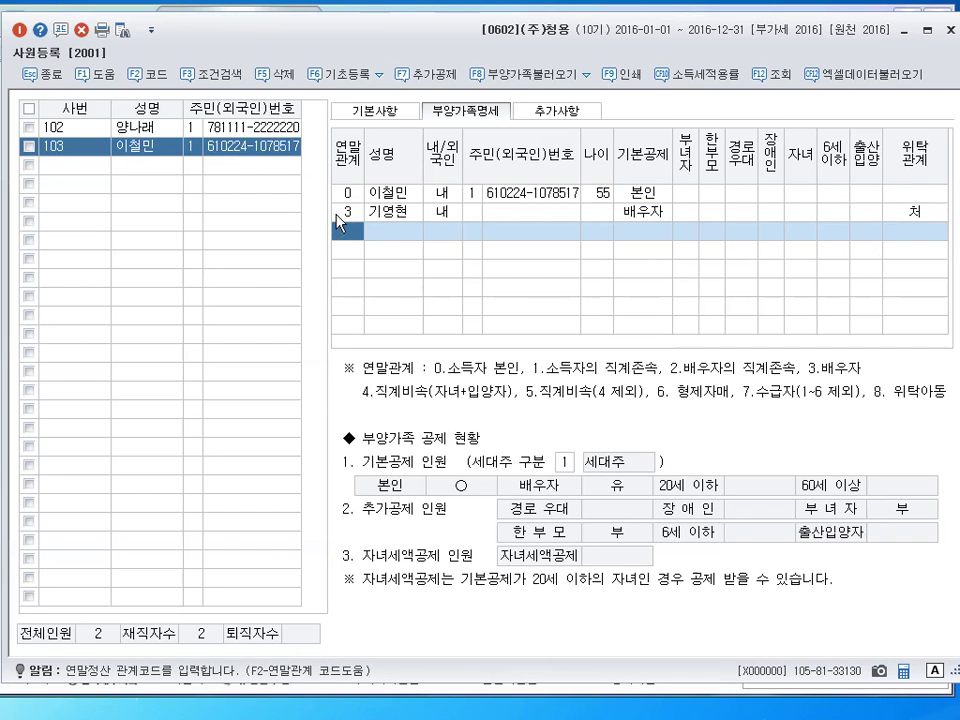
click(337, 212)
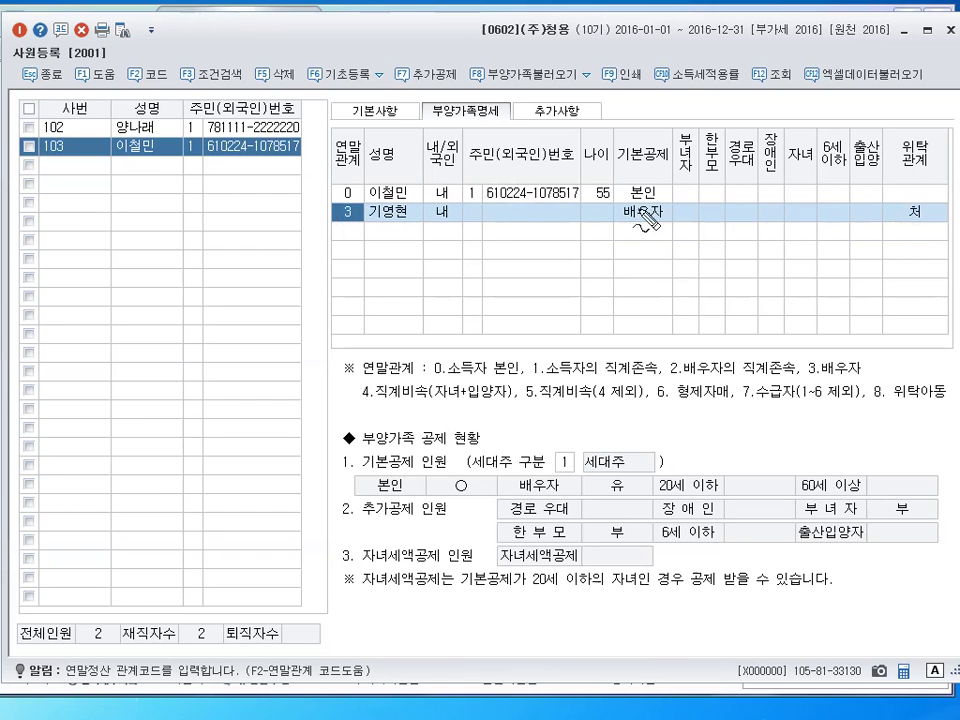
mouse_move(672, 206)
mouse_down()
mouse_move(664, 223)
mouse_move(750, 230)
mouse_move(794, 212)
mouse_move(803, 214)
mouse_move(798, 228)
mouse_up()
click(686, 210)
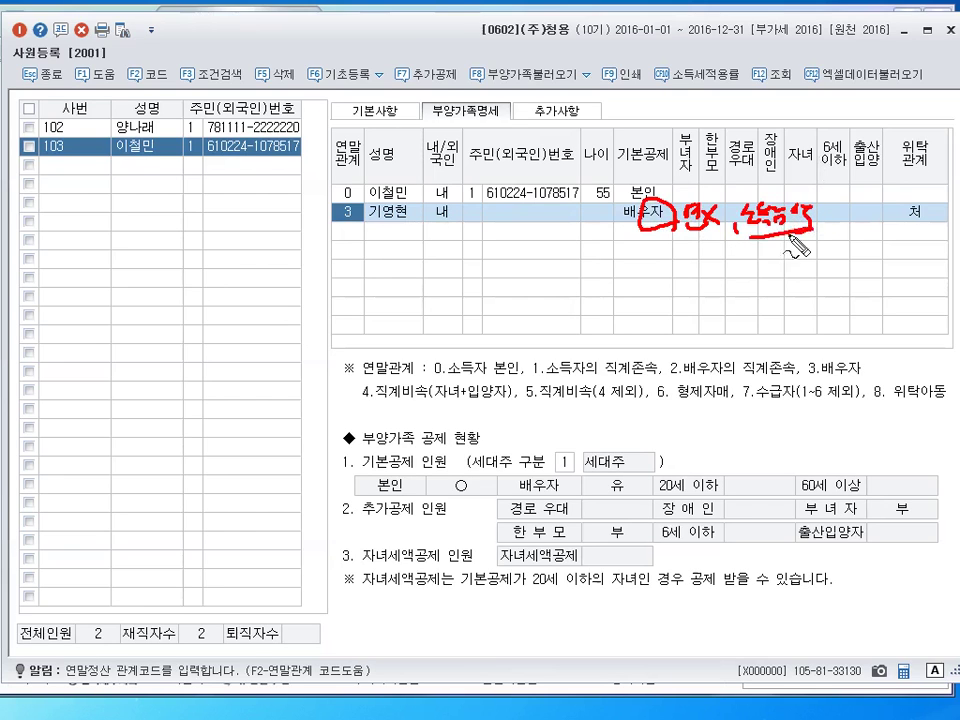
drag(740, 236, 816, 231)
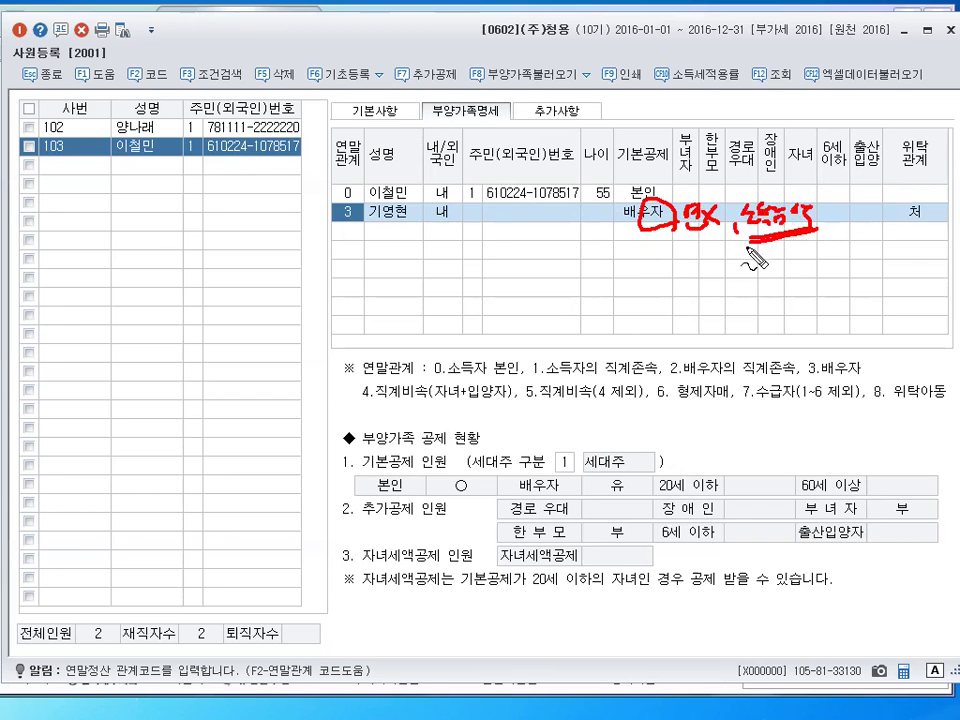
mouse_move(731, 258)
mouse_down()
mouse_move(758, 278)
mouse_move(810, 282)
mouse_move(838, 262)
mouse_move(858, 264)
mouse_move(872, 246)
mouse_move(932, 238)
mouse_up()
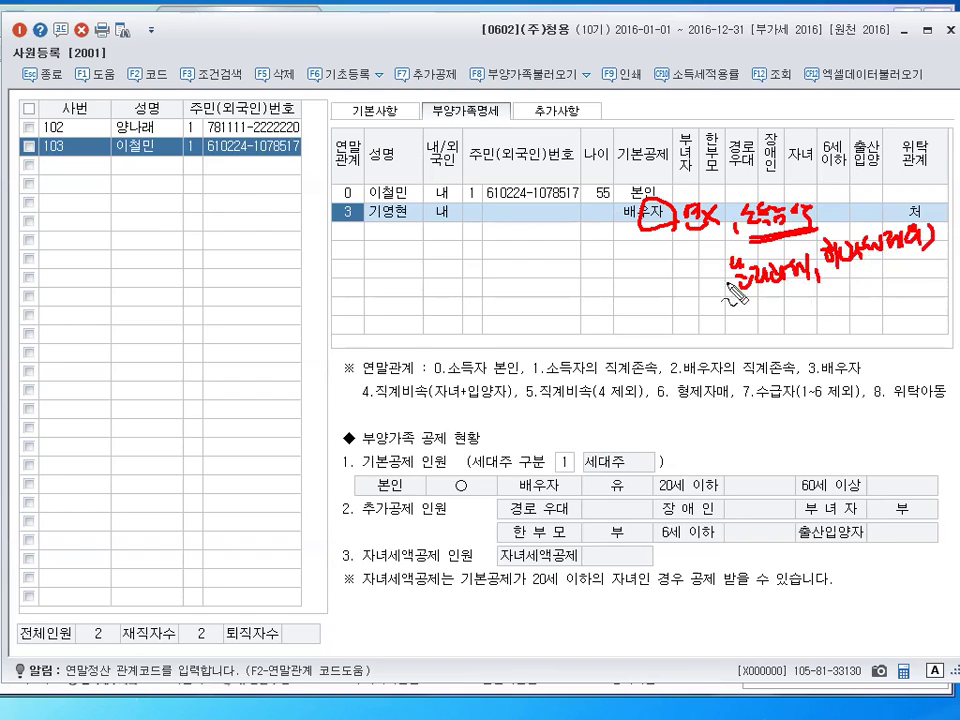
mouse_move(721, 258)
mouse_down()
mouse_move(724, 294)
mouse_move(803, 297)
mouse_up()
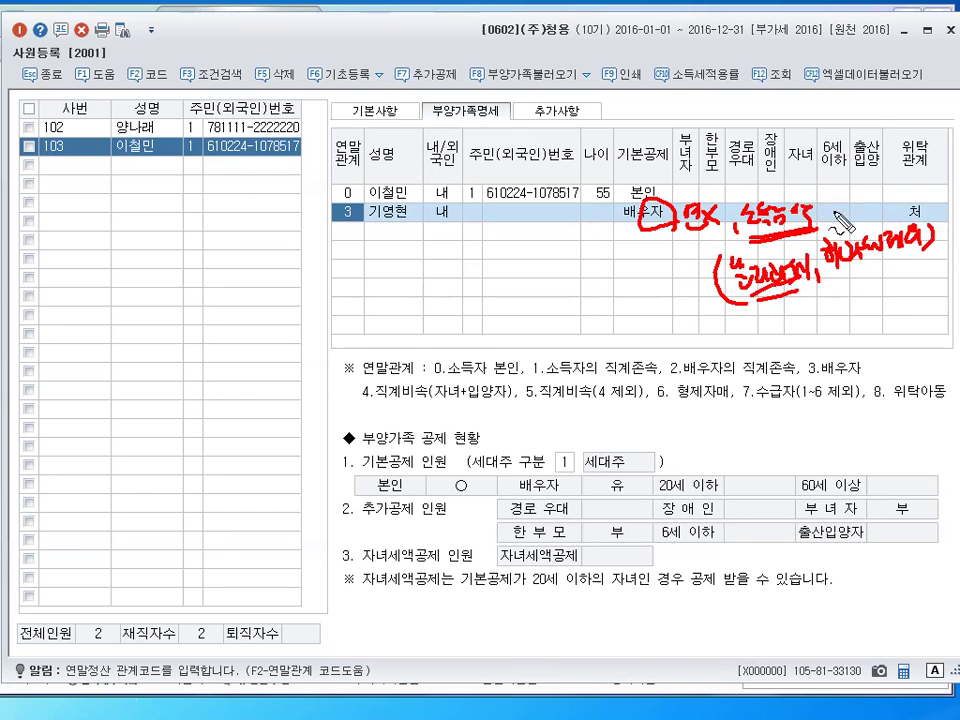
drag(838, 206, 840, 208)
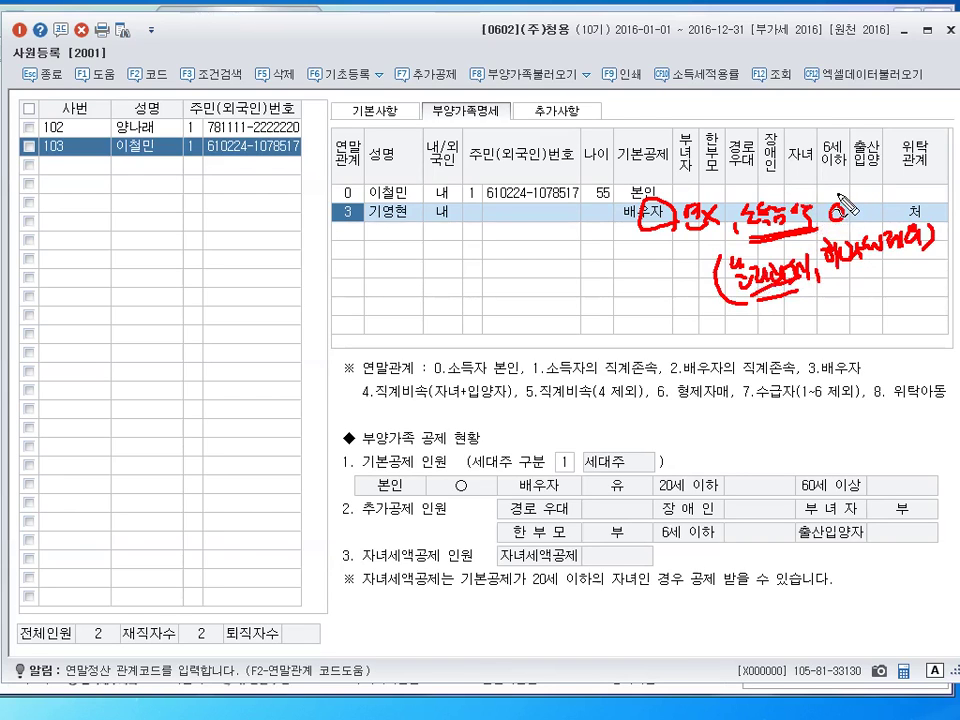
key(Escape)
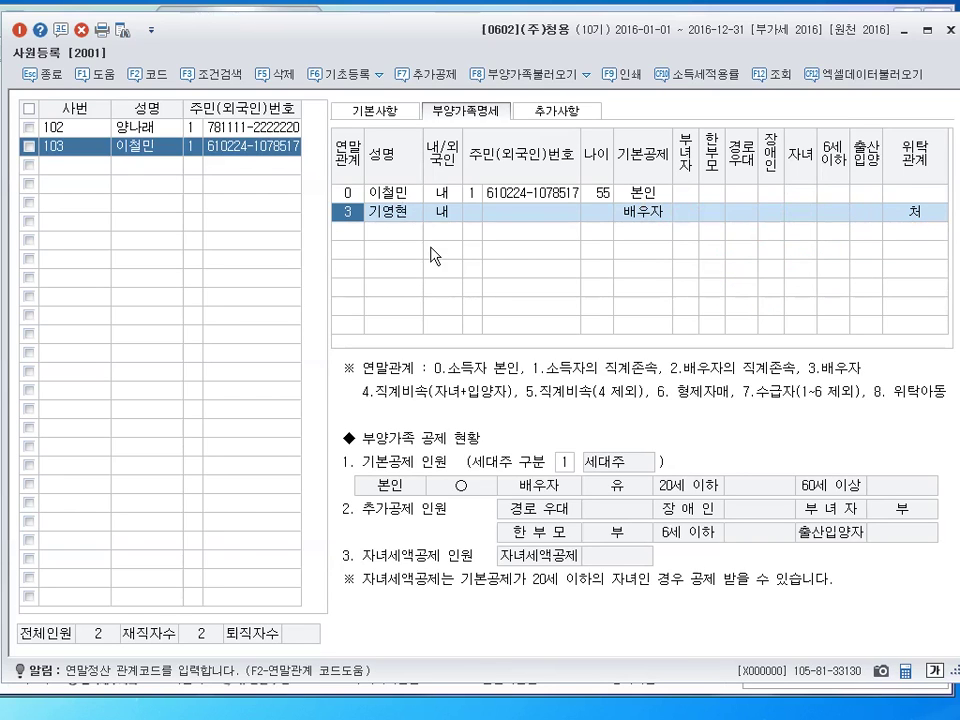
click(390, 231)
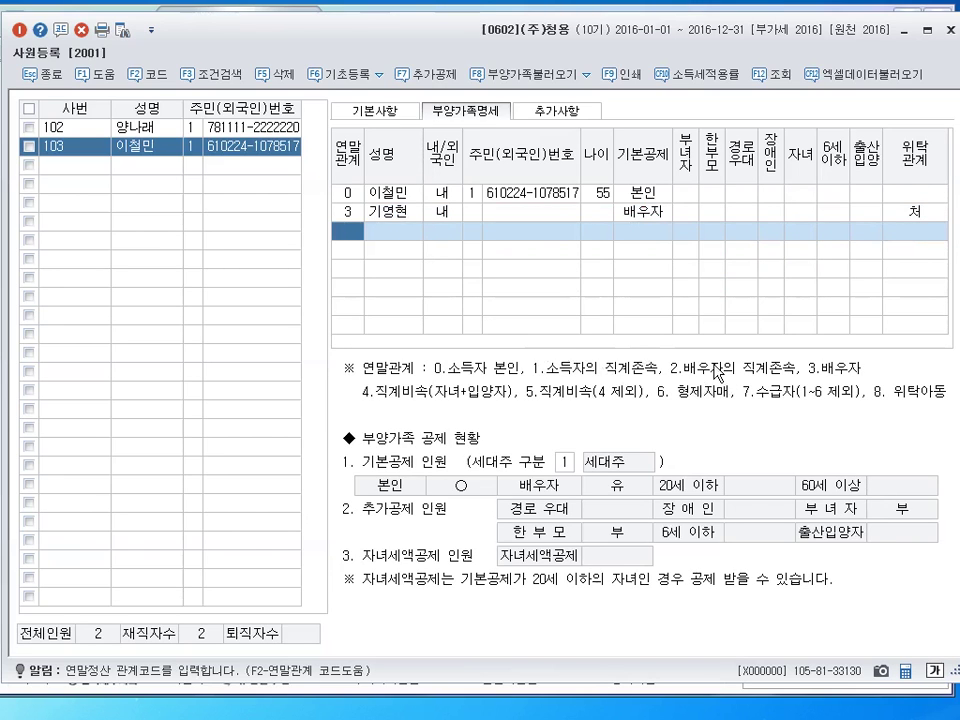
Add the mother with relation code 1, 60세이상 deduction and 경로우대
text(1)
key(Return)
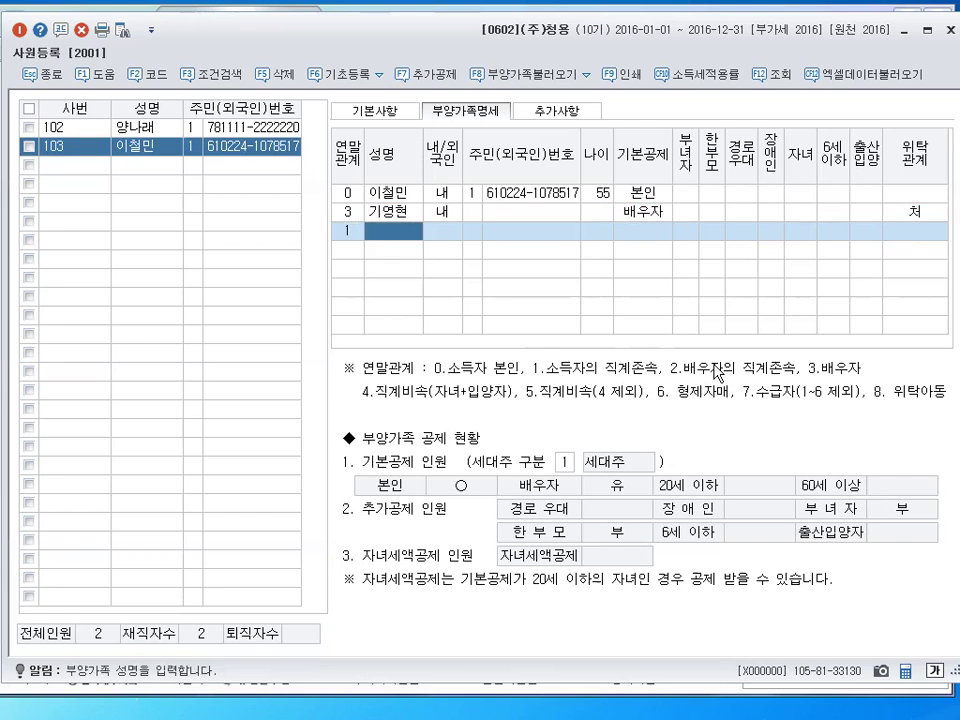
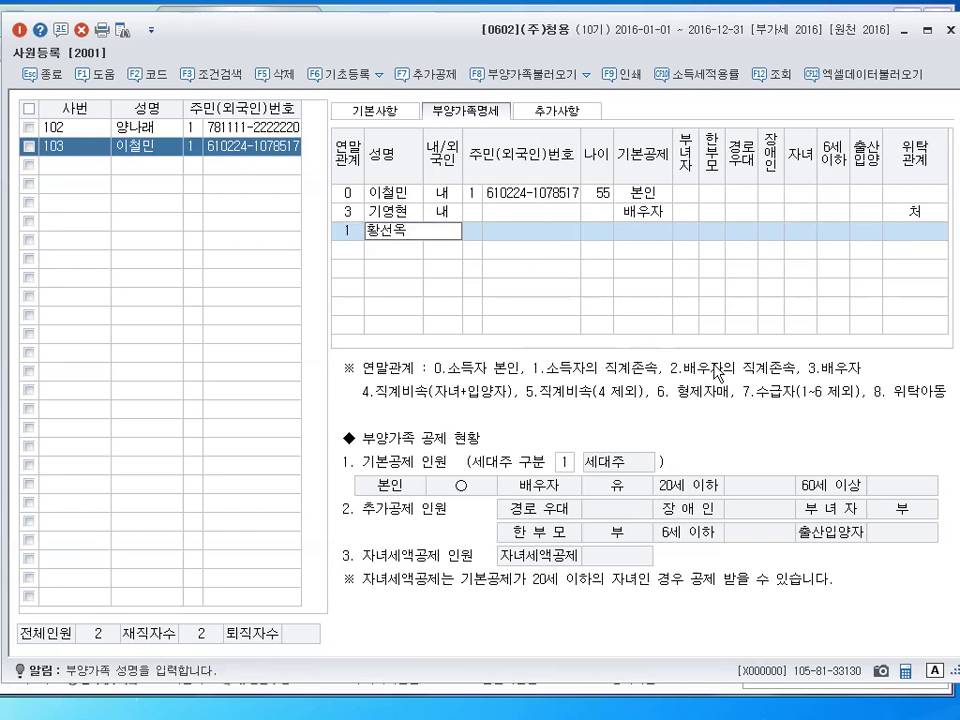
key(Return)
key(Return)
key(Return)
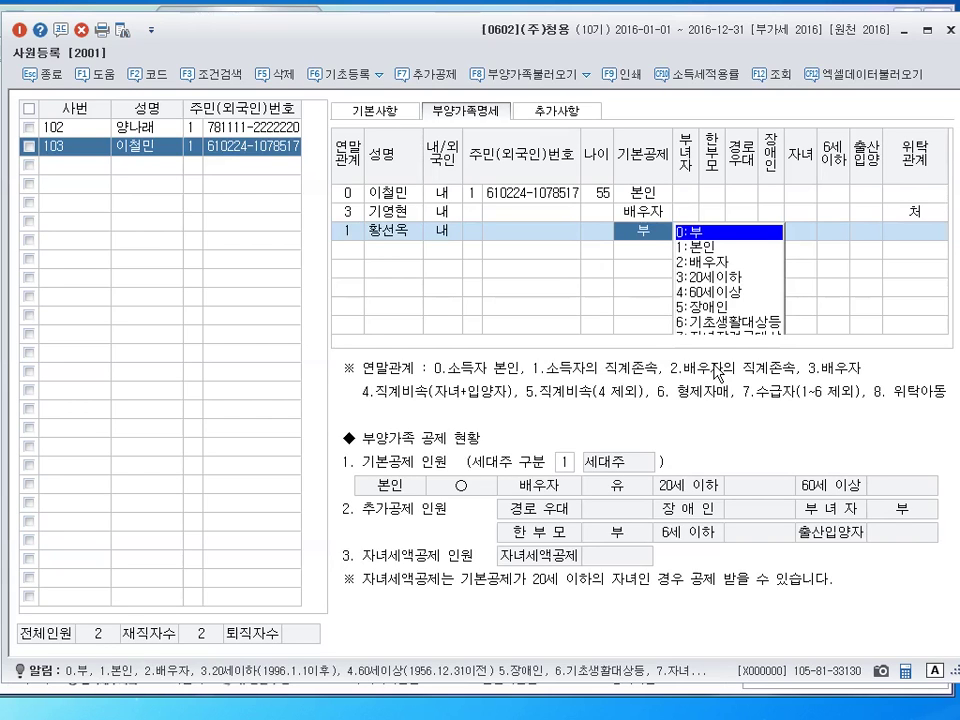
click(728, 293)
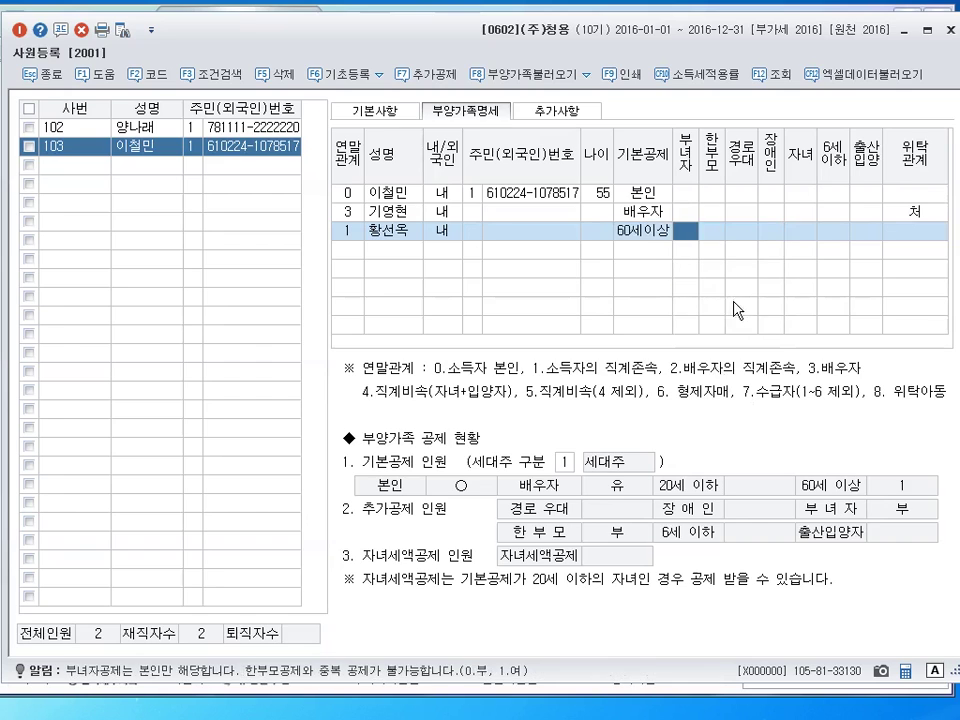
click(748, 237)
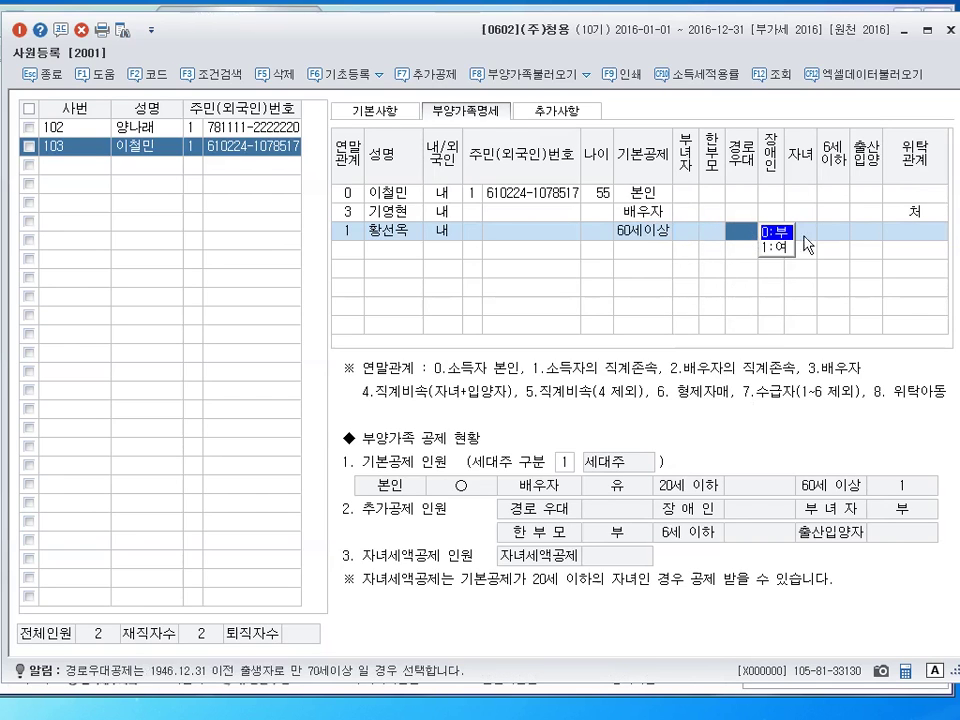
click(774, 246)
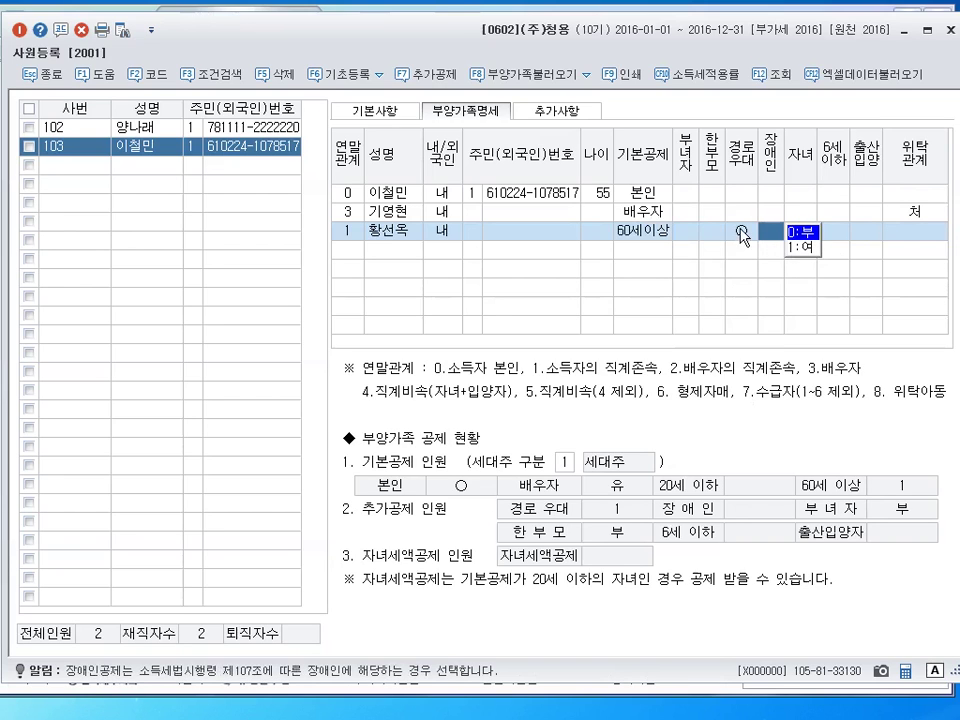
click(740, 235)
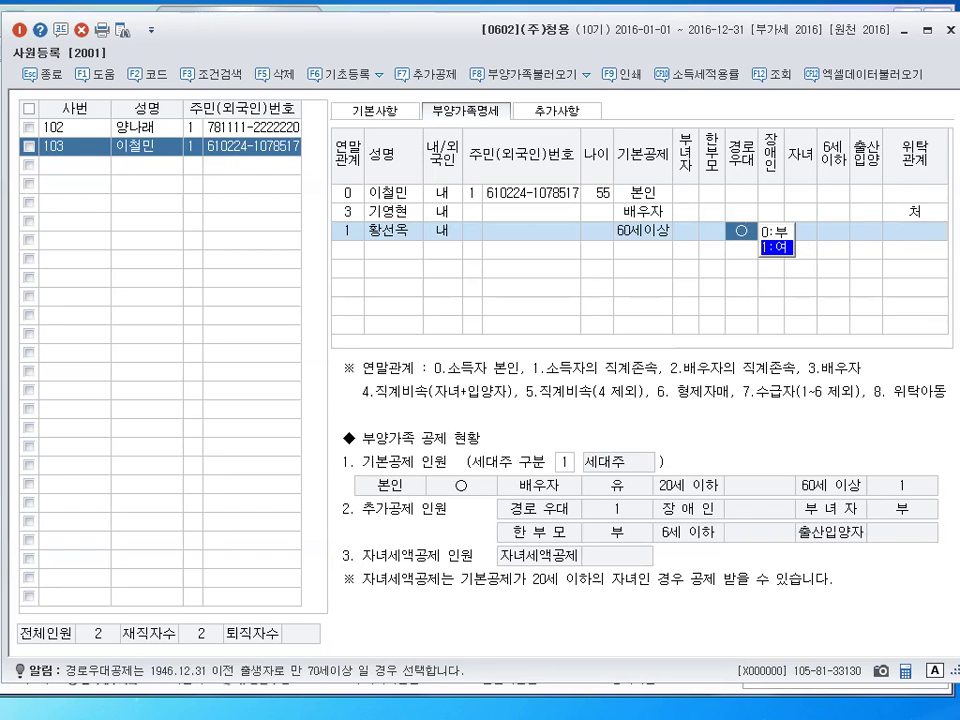
Set the mother's 위탁관계 to 모 and start a new row with relation code 4
click(943, 236)
text(모)
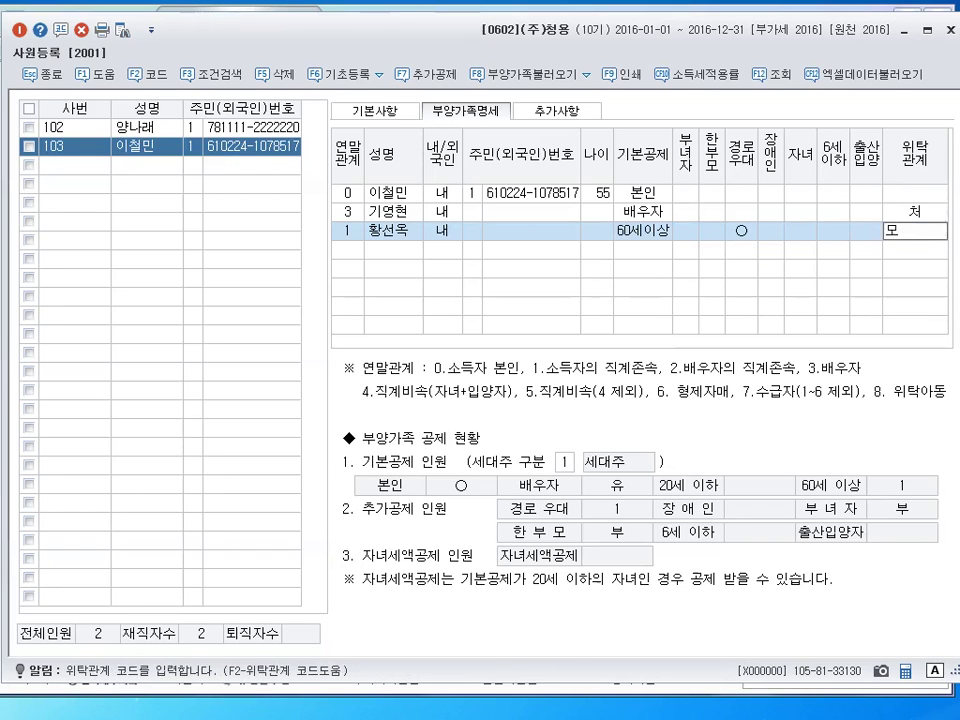
key(Return)
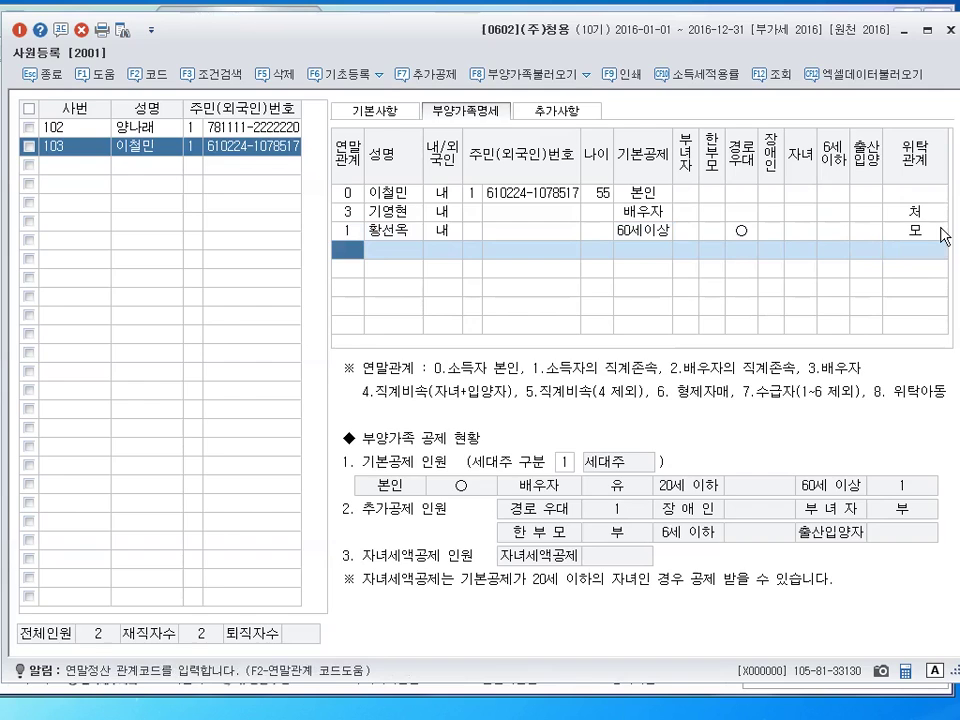
text(4)
key(Return)
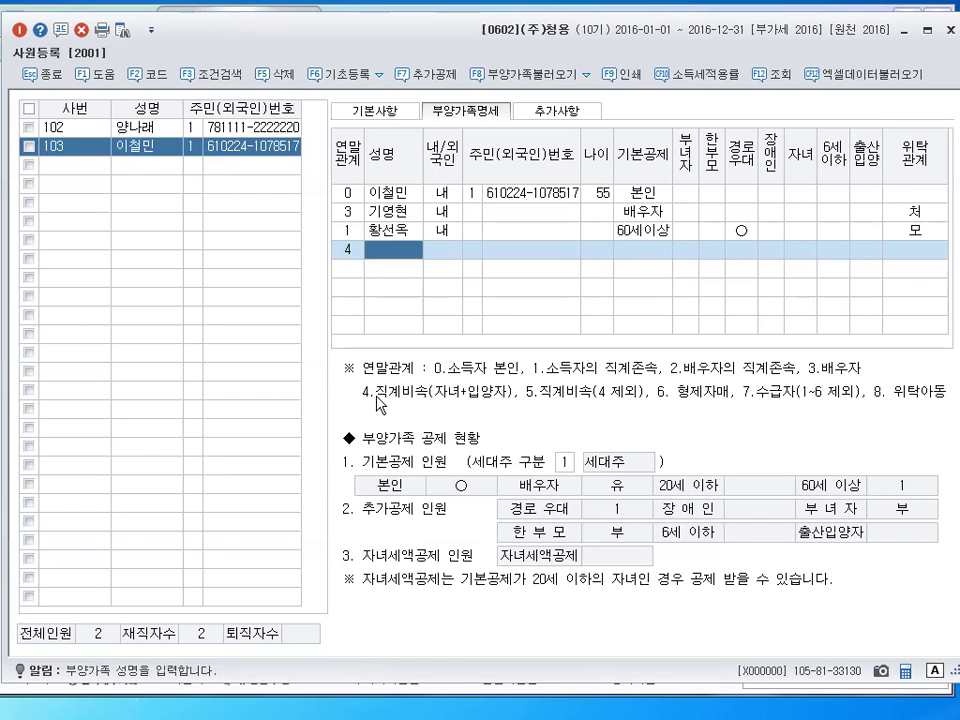
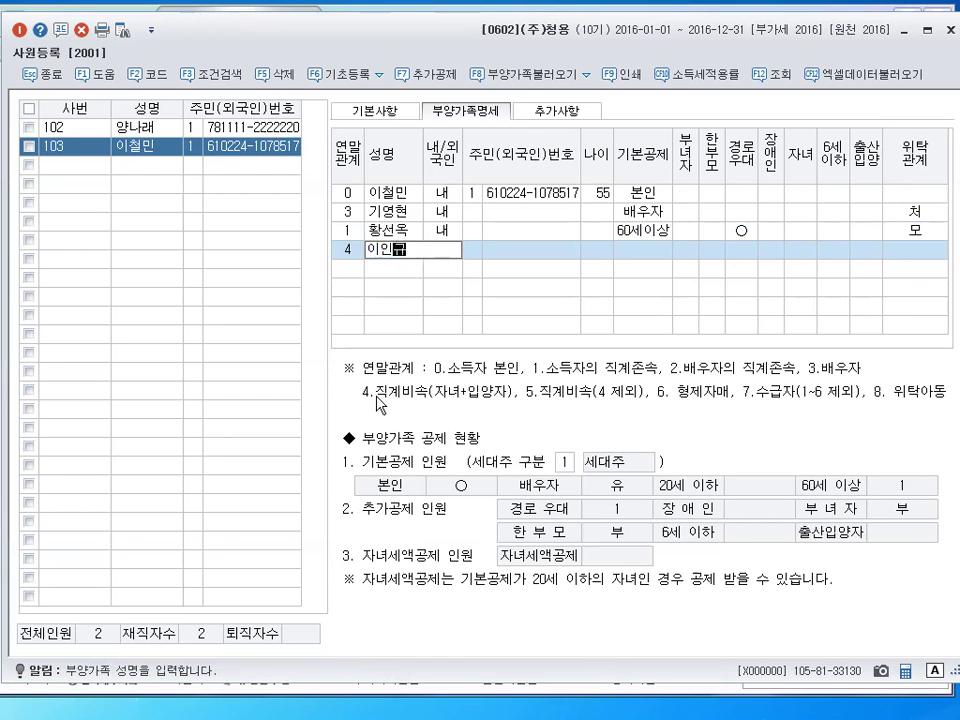
Enter the child's name as a domestic dependent with 20세이하 deduction and 6세이하 set to 0:부
key(Return)
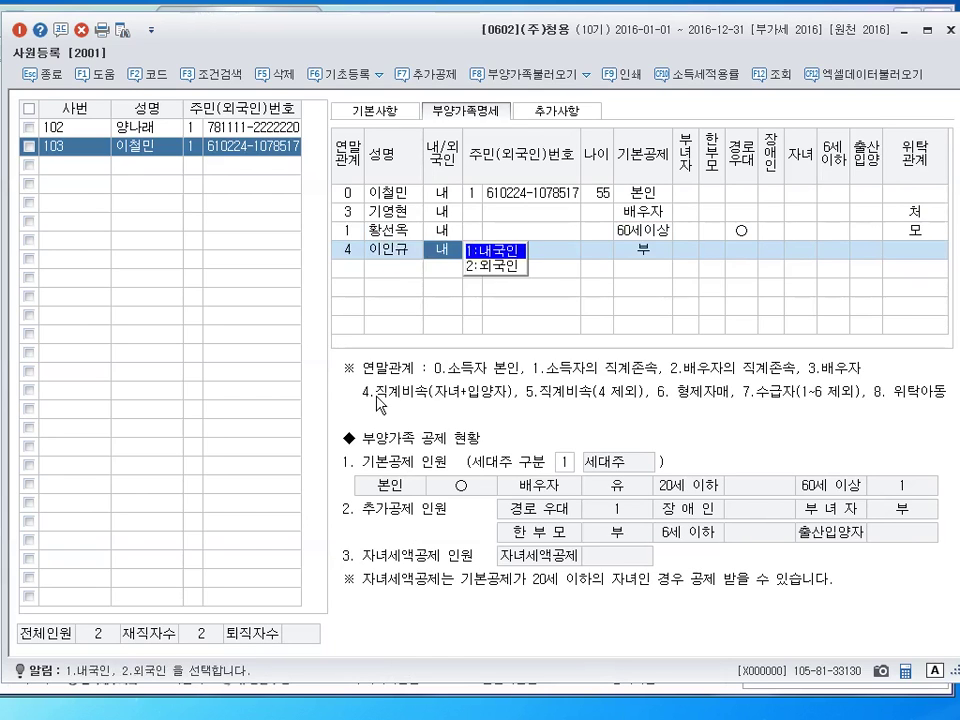
key(Return)
key(Return)
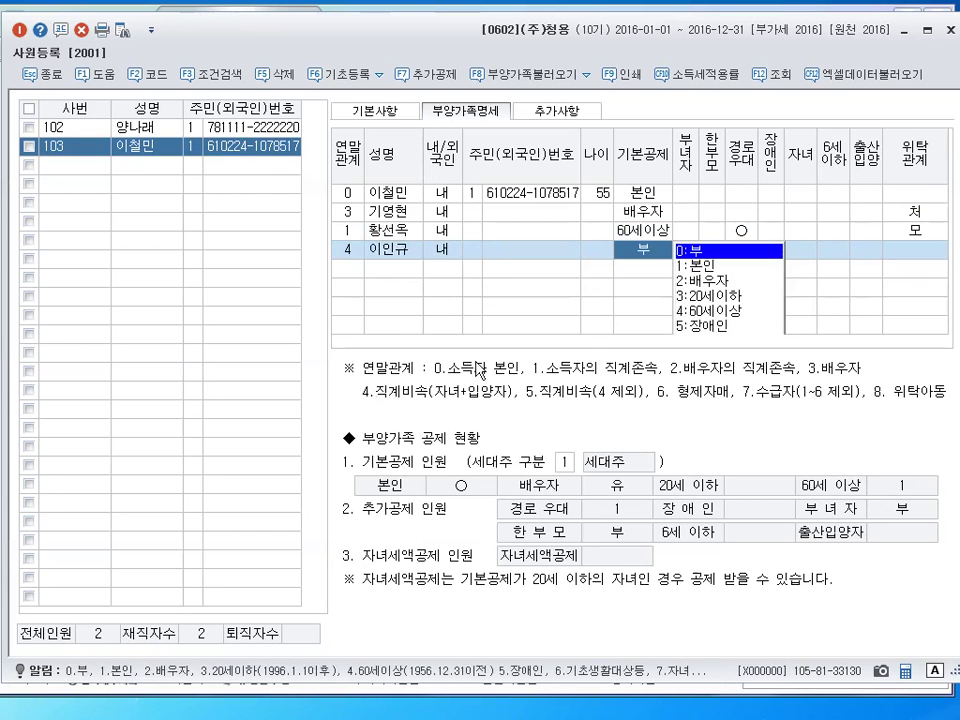
click(719, 297)
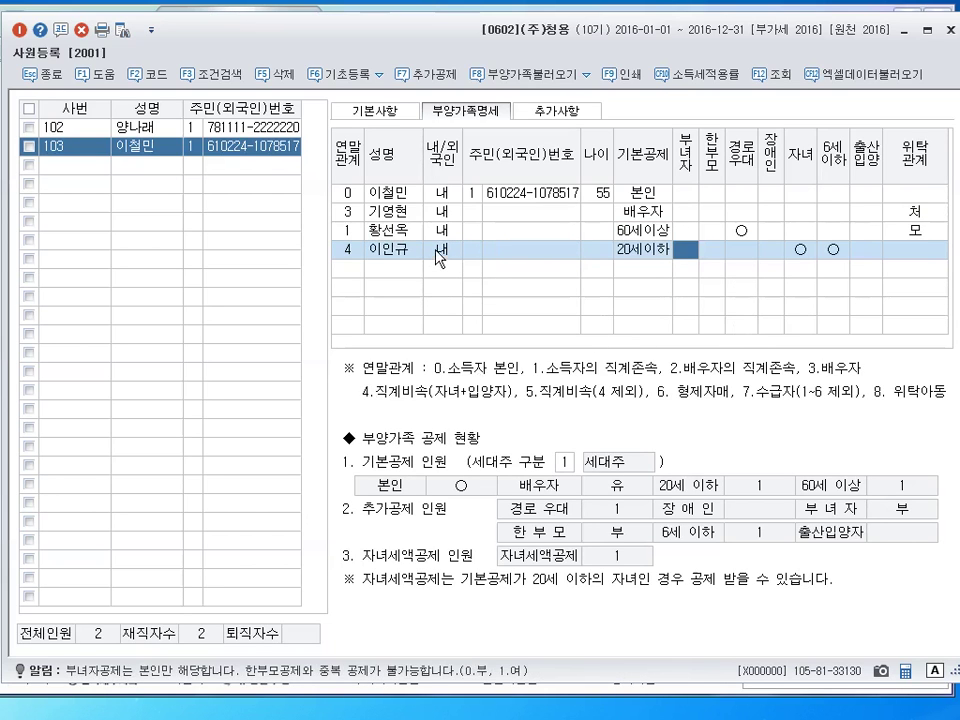
click(856, 251)
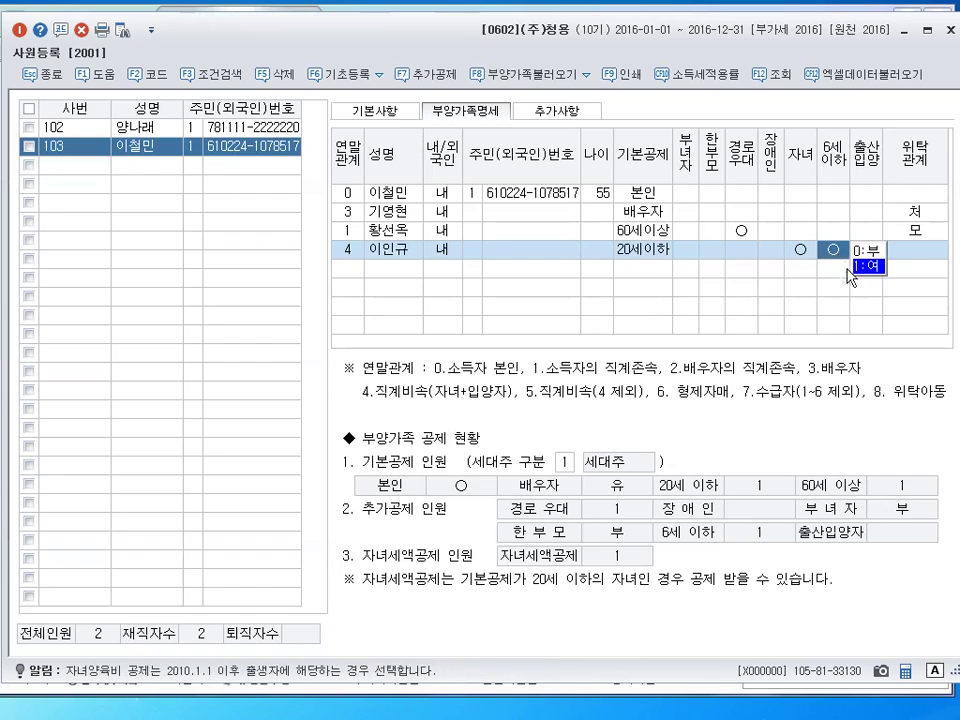
click(853, 250)
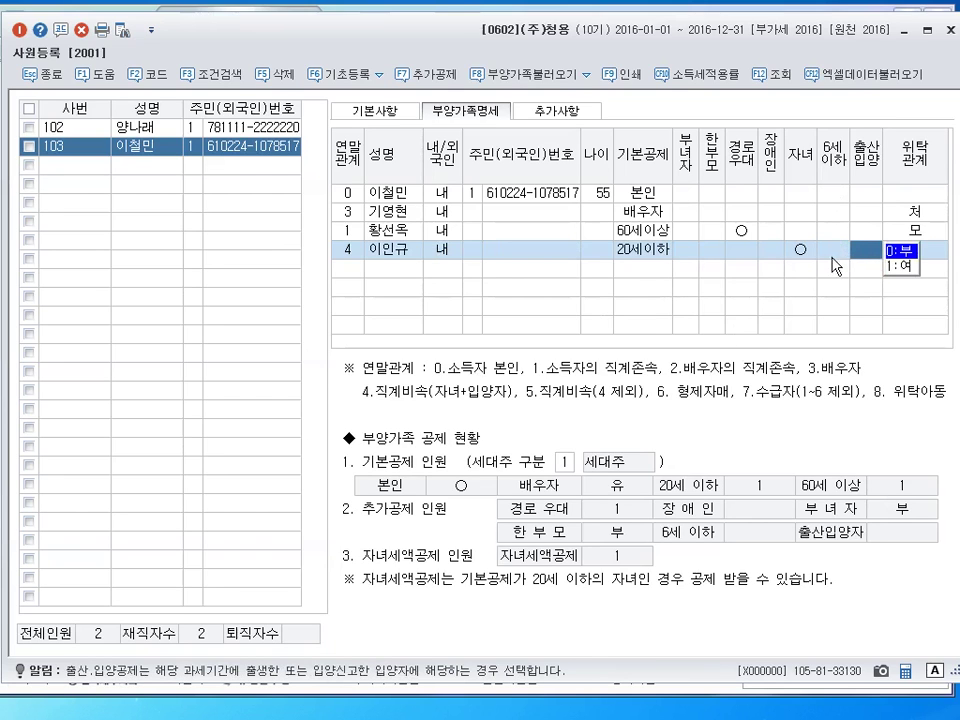
click(801, 251)
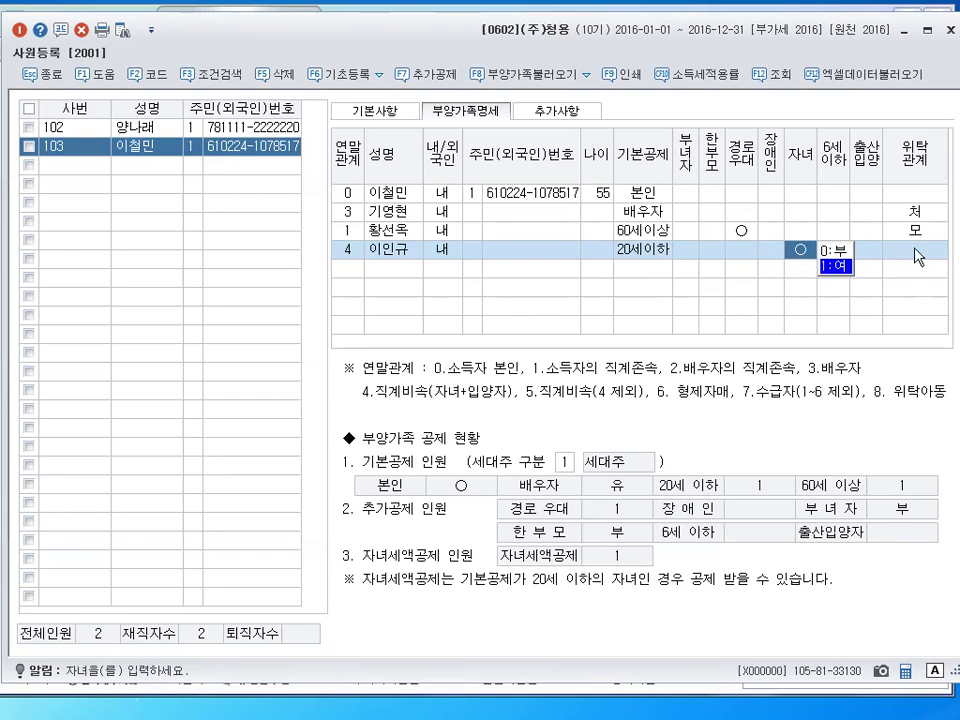
Set the child's 위탁관계 to 자 and start a new row with relation code 4
click(923, 252)
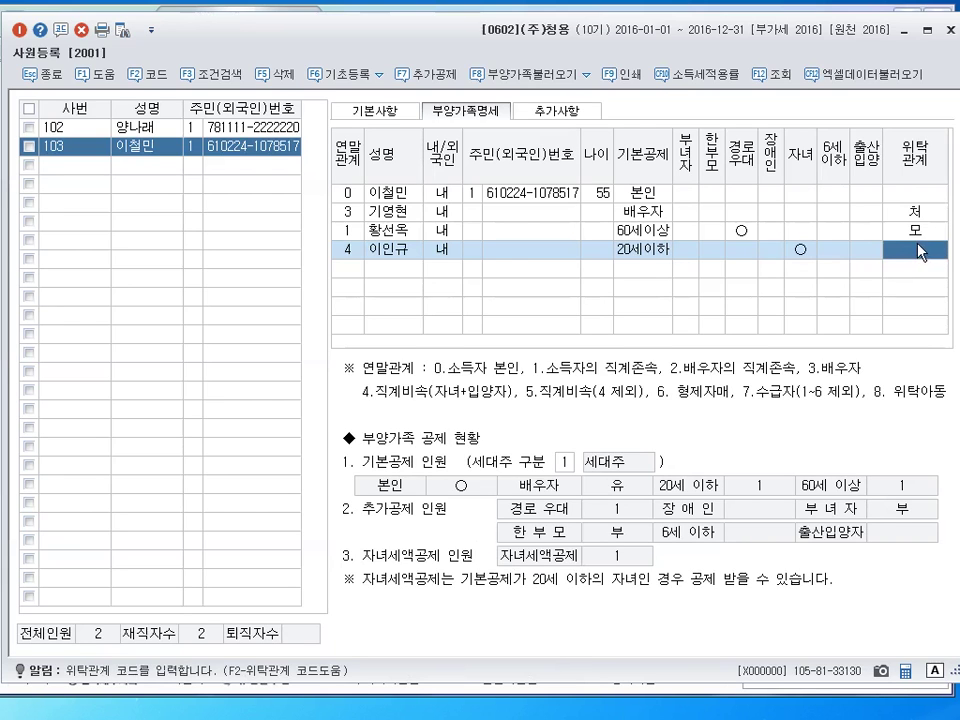
key(F2)
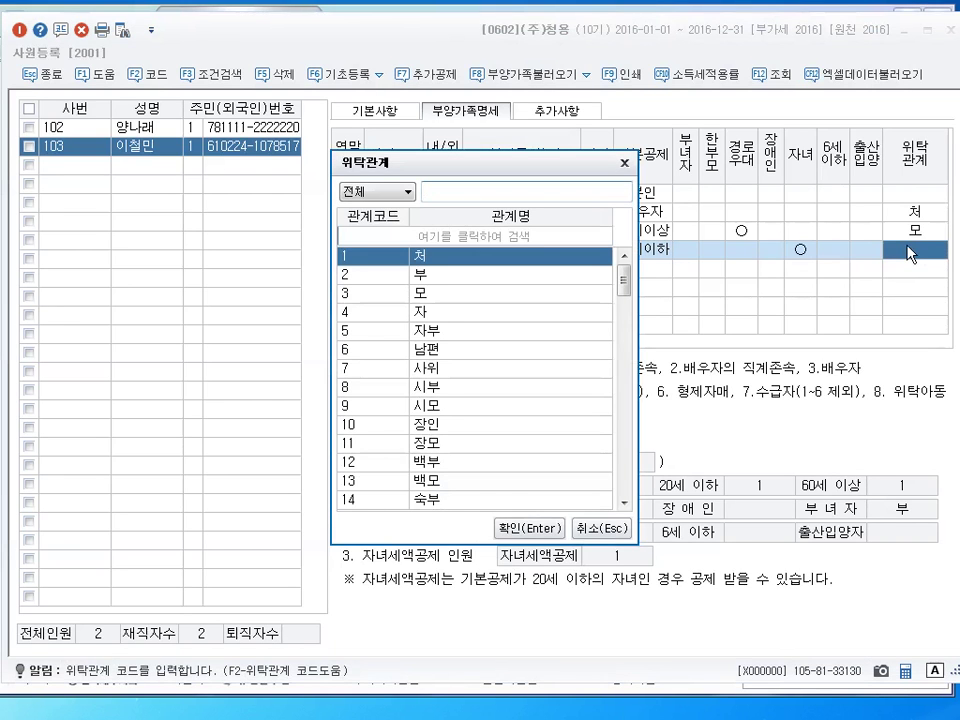
key(Down)
key(Down)
key(Down)
key(Return)
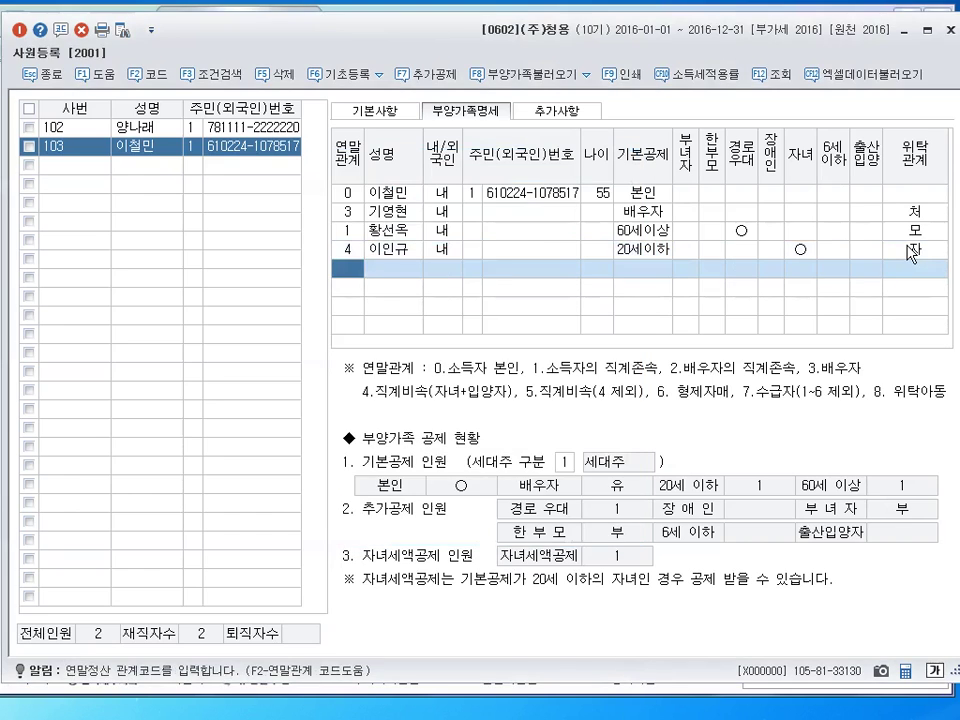
text(4)
key(Return)
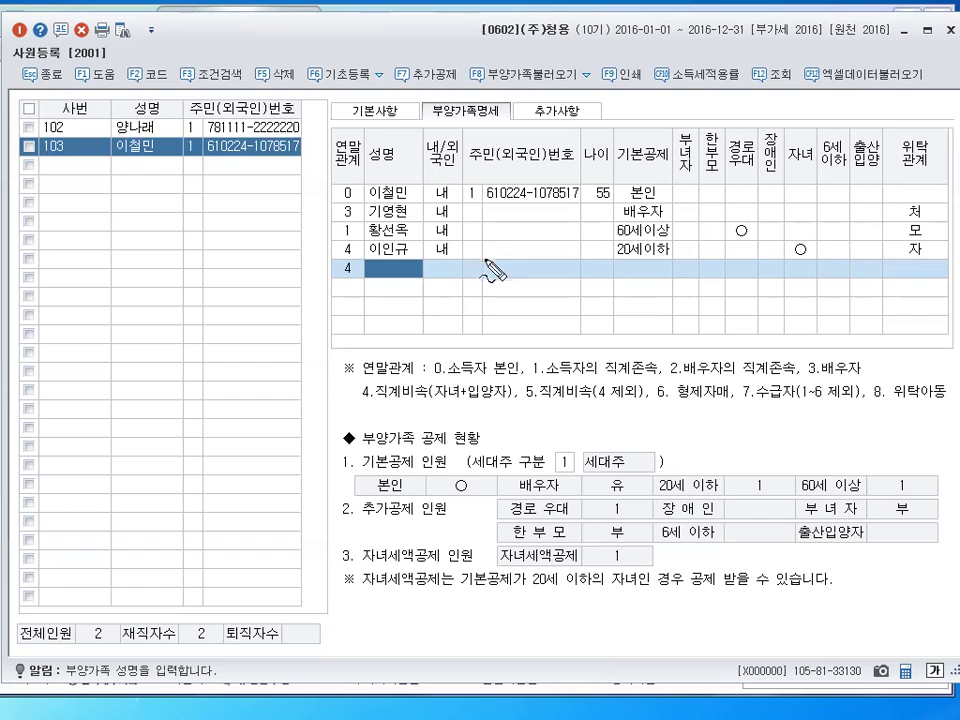
mouse_move(462, 305)
mouse_down()
mouse_move(458, 328)
mouse_move(470, 314)
mouse_move(480, 330)
mouse_move(512, 341)
mouse_up()
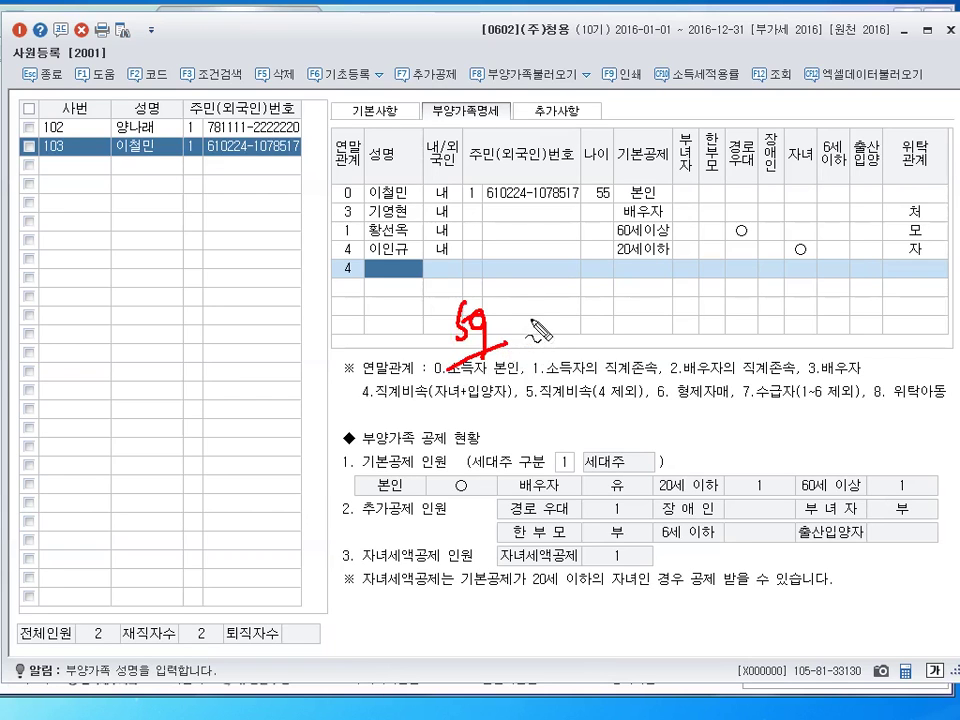
drag(470, 96, 478, 128)
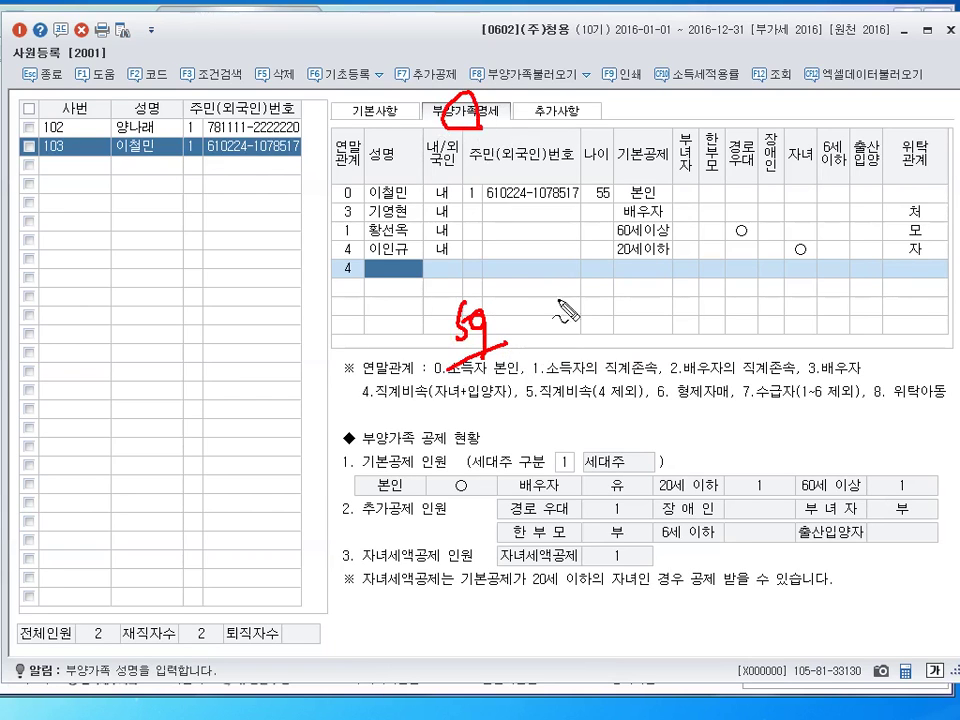
mouse_move(535, 343)
mouse_down()
mouse_move(520, 322)
mouse_move(622, 322)
mouse_move(600, 330)
mouse_up()
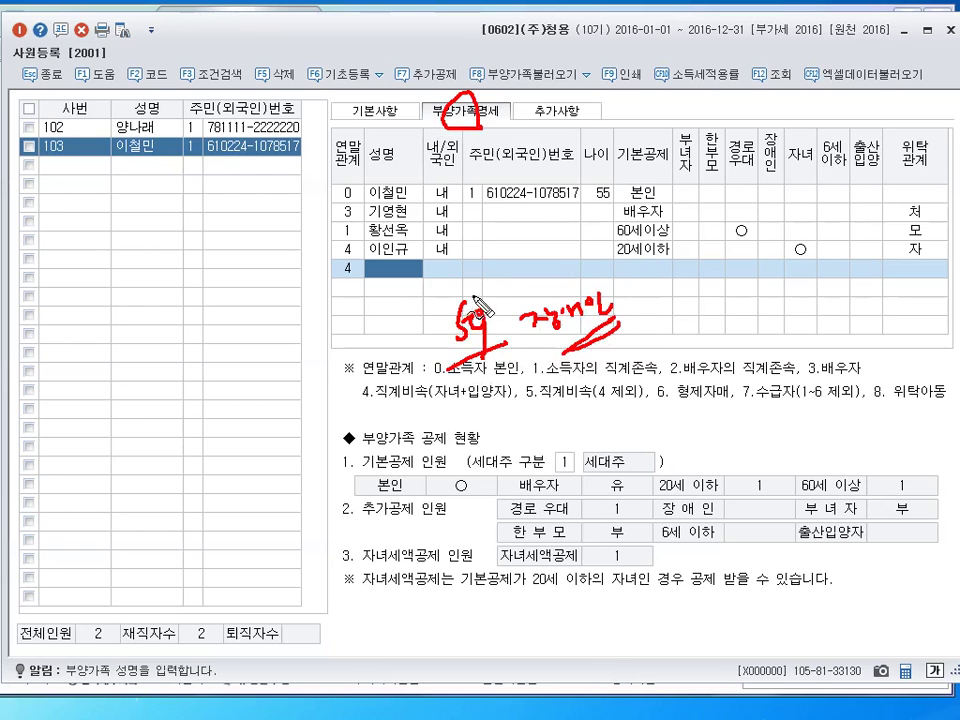
drag(484, 309, 470, 318)
mouse_move(568, 352)
mouse_down()
mouse_move(603, 333)
mouse_move(641, 335)
mouse_move(735, 290)
mouse_move(745, 325)
mouse_up()
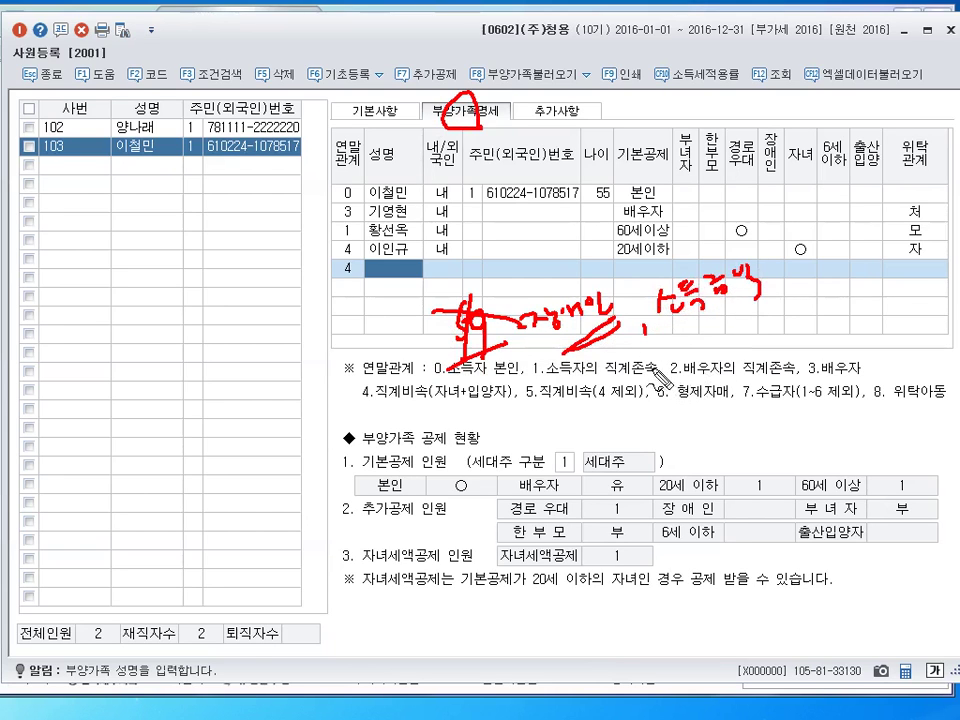
drag(660, 350, 682, 352)
mouse_move(668, 368)
mouse_down()
mouse_move(690, 369)
mouse_move(737, 339)
mouse_move(746, 366)
mouse_up()
mouse_move(700, 300)
mouse_down()
mouse_move(680, 415)
mouse_move(715, 455)
mouse_move(738, 455)
mouse_move(795, 403)
mouse_up()
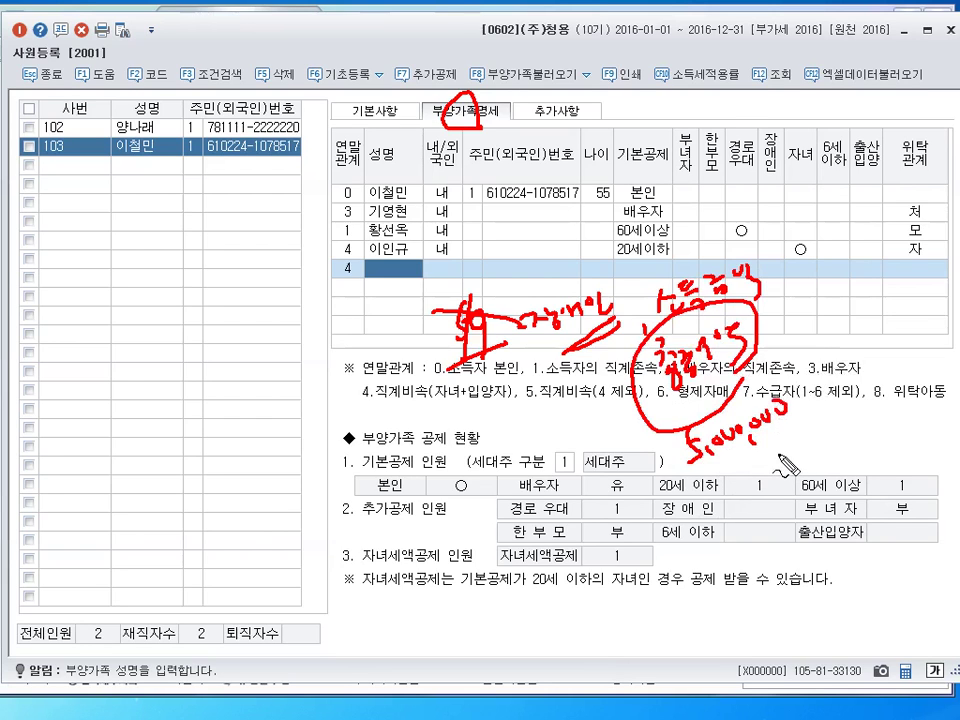
key(Escape)
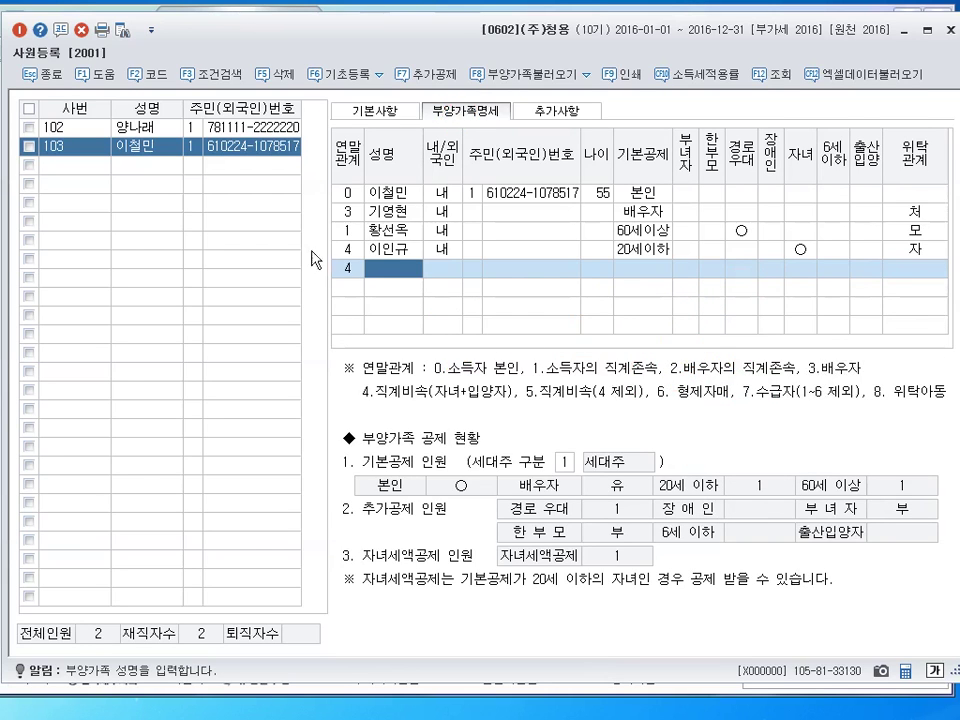
click(348, 268)
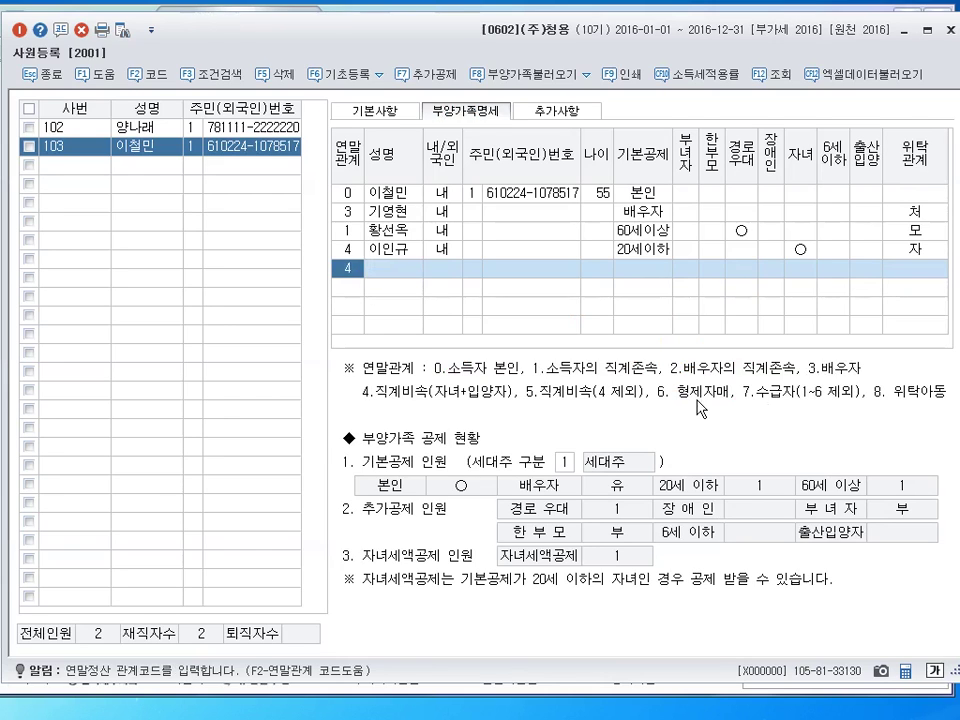
Add the sibling's name as relation 6, domestic, with 장애인 deduction and 위탁관계 형
text(6)
key(Return)
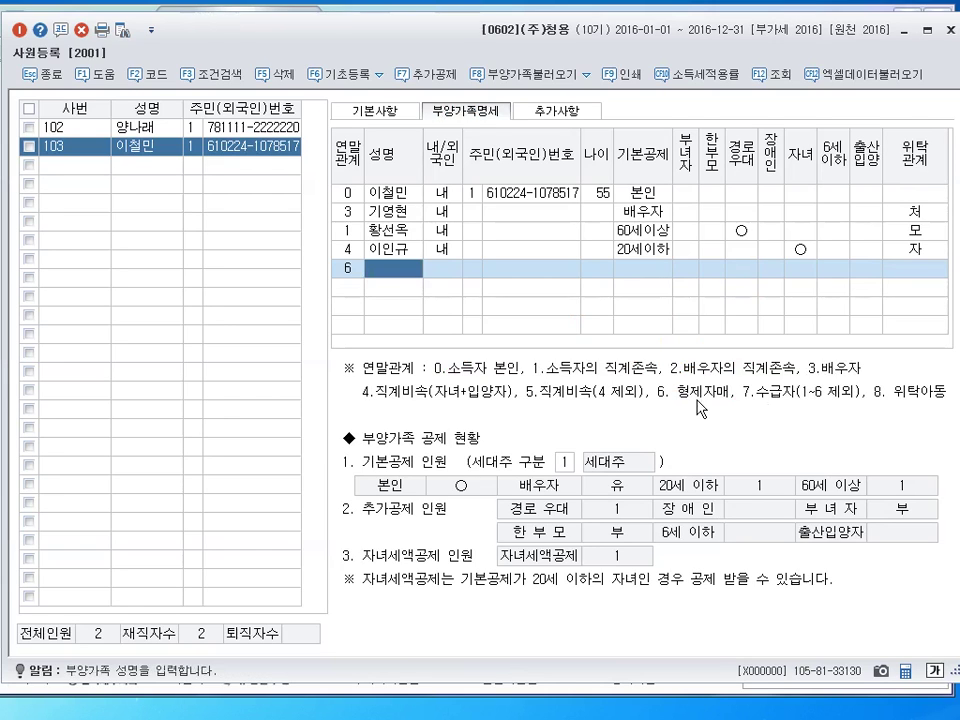
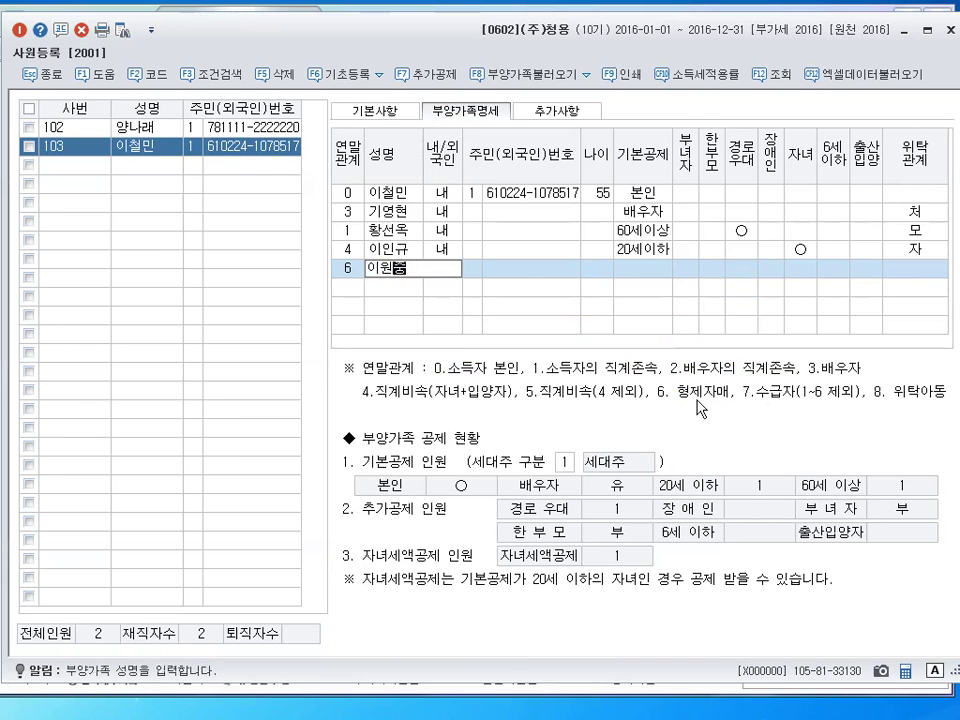
key(Return)
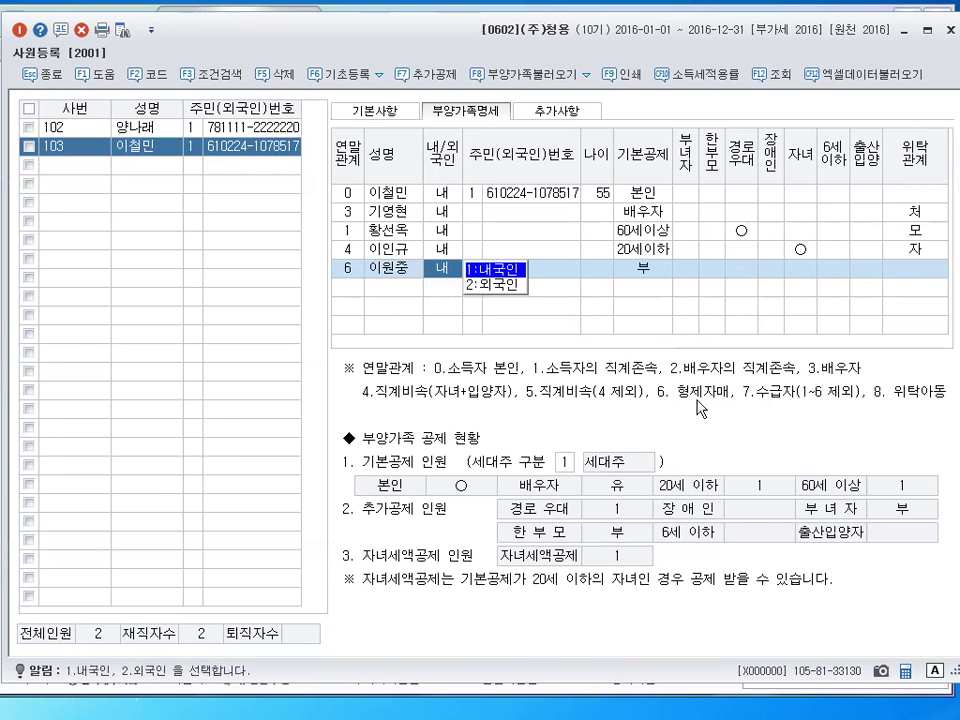
key(Return)
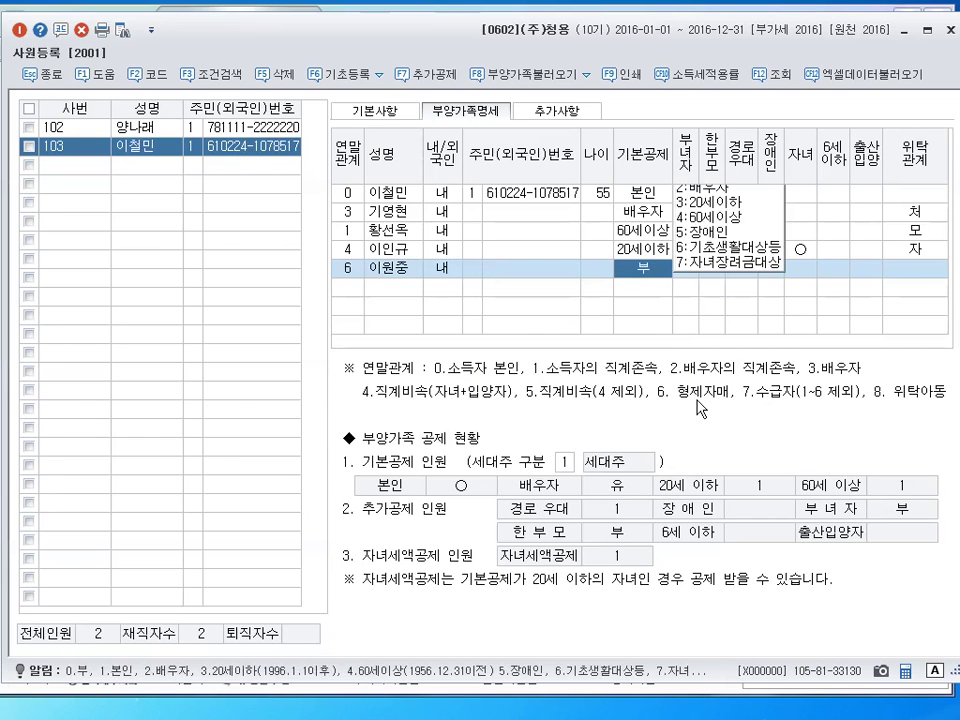
click(706, 233)
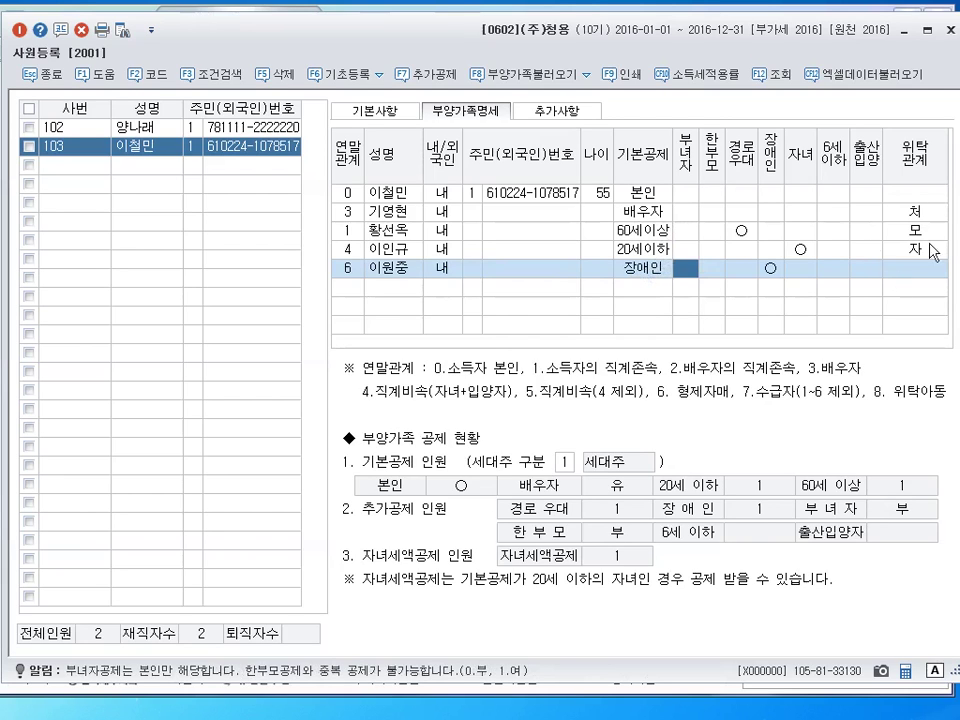
click(778, 270)
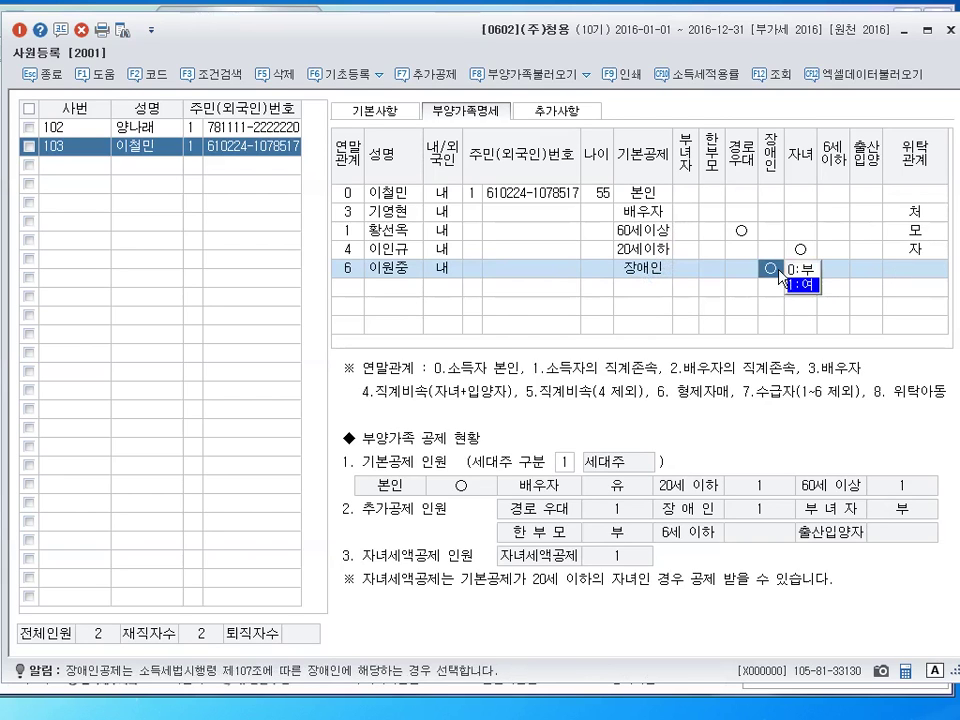
click(933, 271)
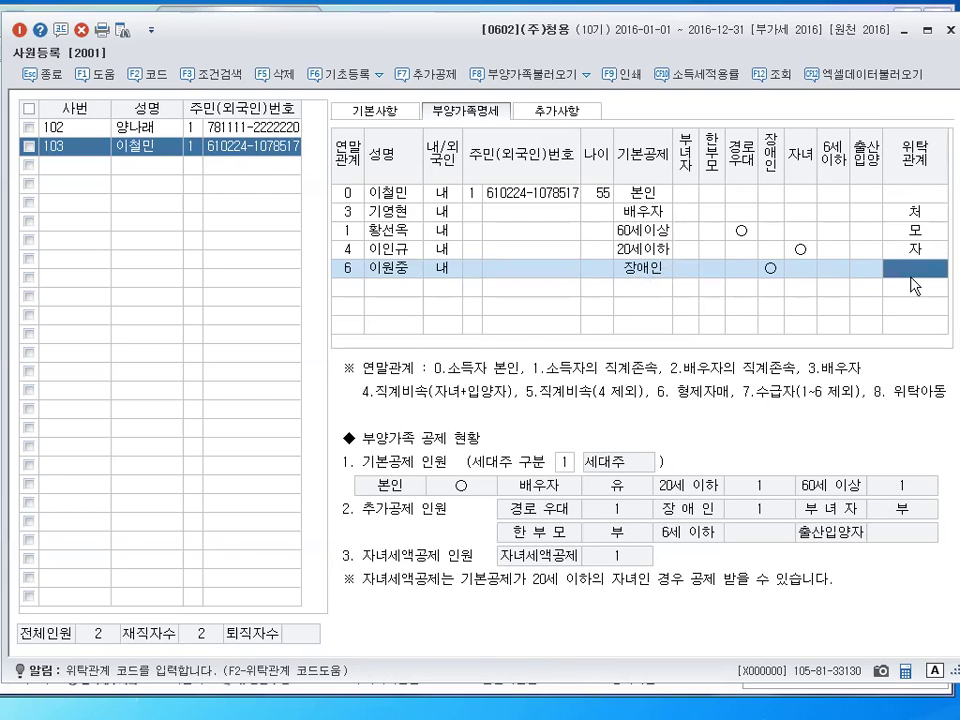
text(형)
key(Return)
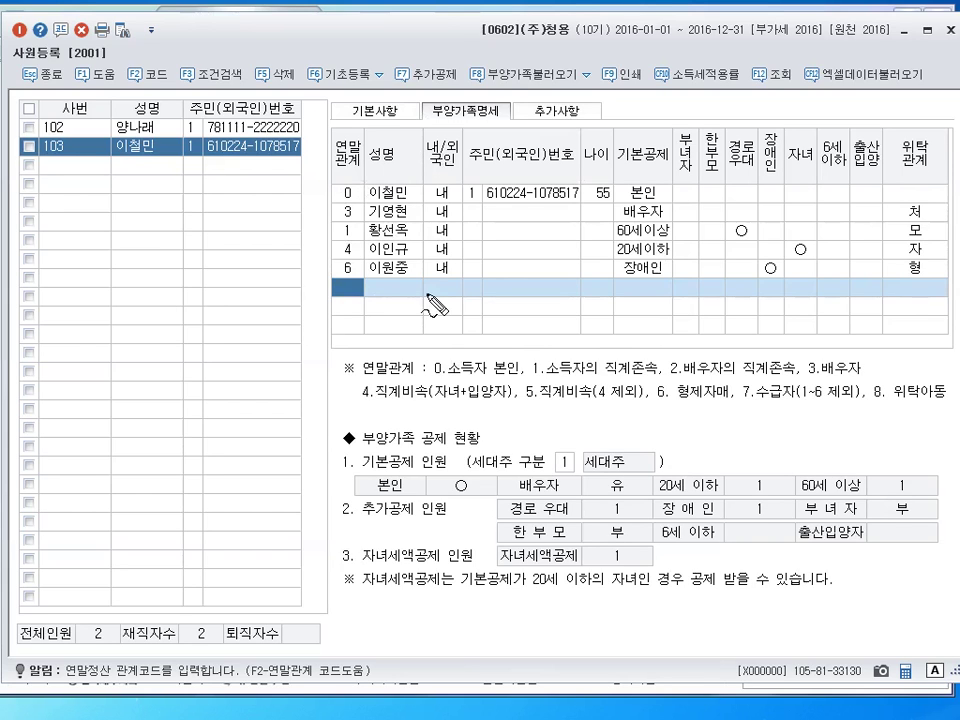
mouse_move(497, 364)
mouse_down()
mouse_move(521, 376)
mouse_move(515, 339)
mouse_up()
drag(726, 344, 731, 386)
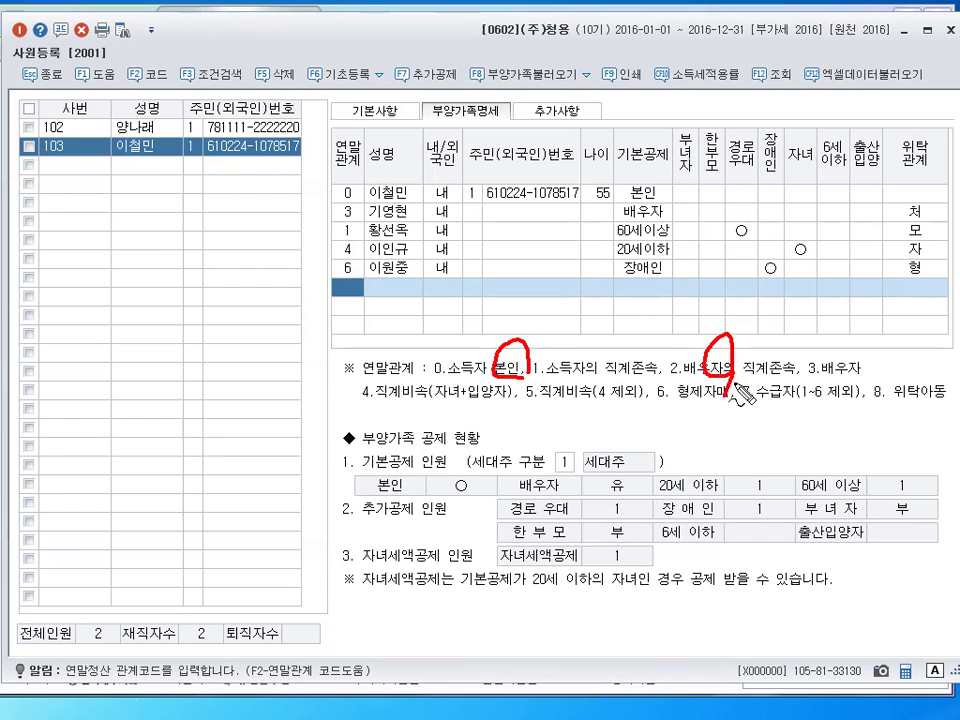
drag(846, 334, 838, 370)
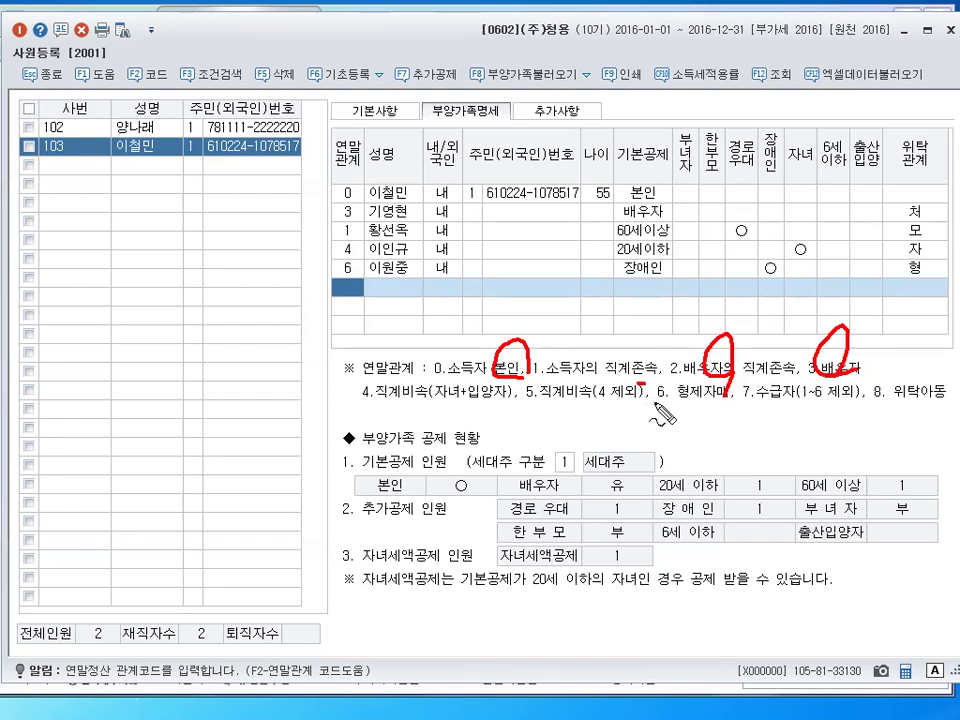
mouse_move(665, 435)
mouse_down()
mouse_move(643, 372)
mouse_move(655, 352)
mouse_move(722, 362)
mouse_up()
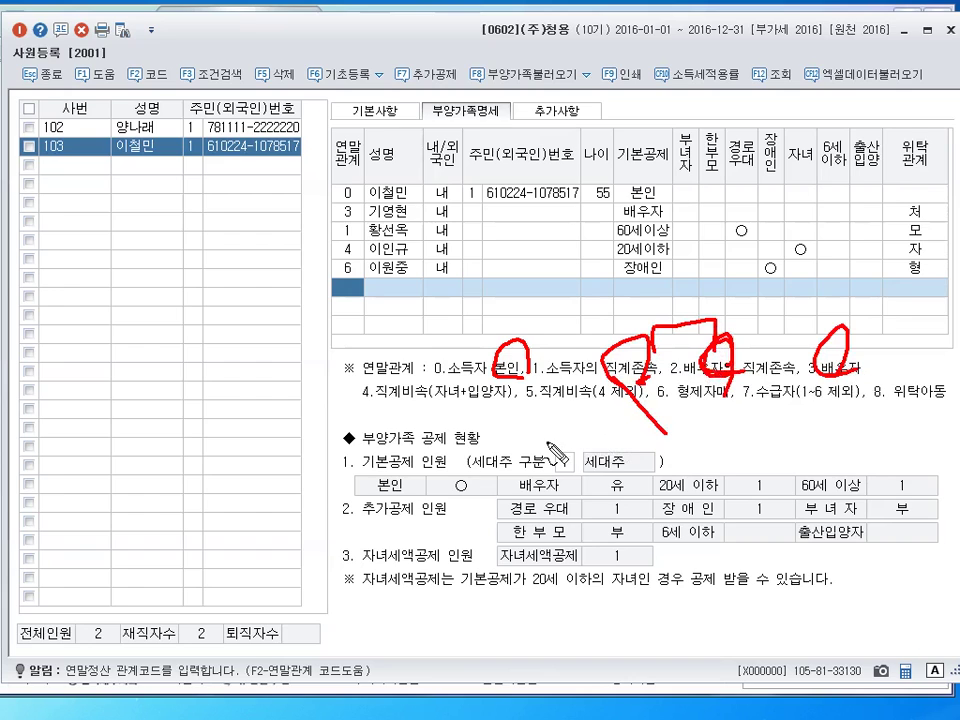
drag(385, 401, 468, 395)
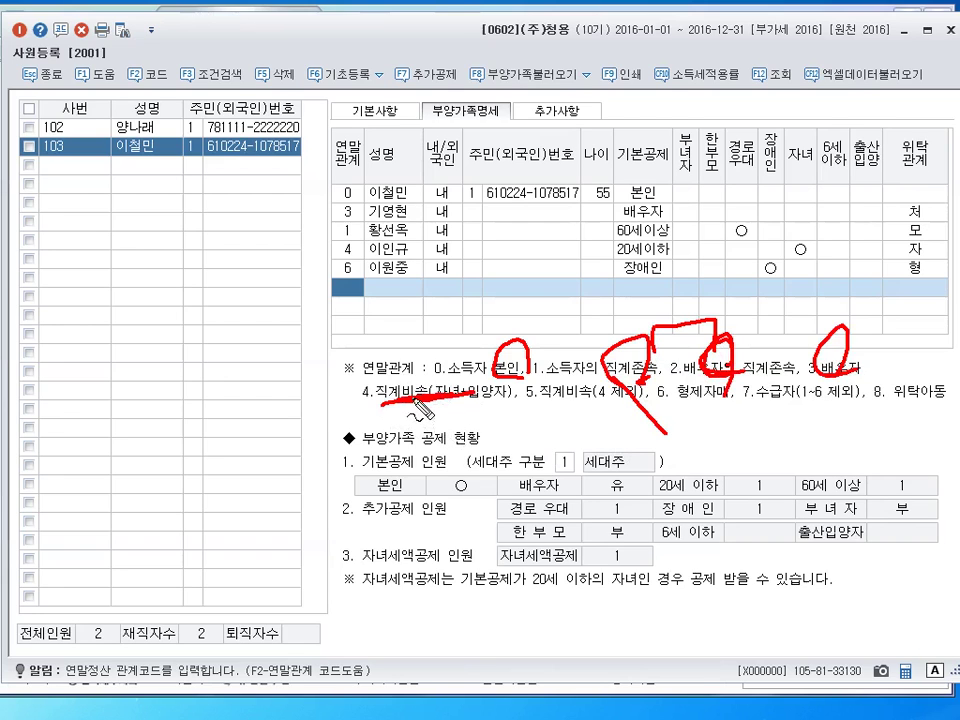
mouse_move(419, 404)
mouse_down()
mouse_move(441, 403)
mouse_move(429, 424)
mouse_up()
drag(428, 414, 494, 397)
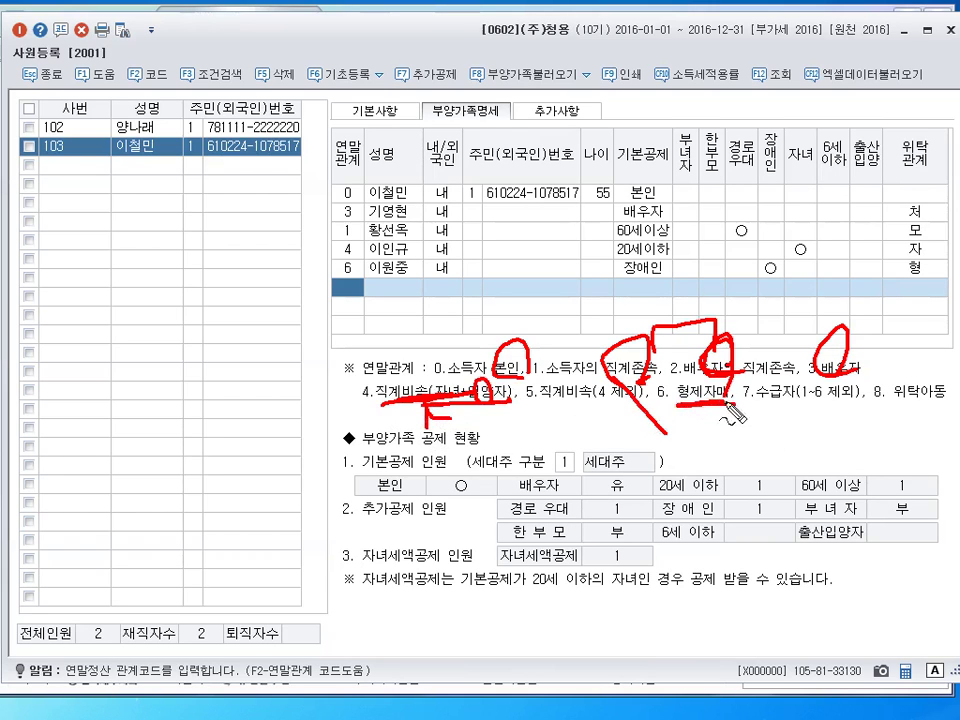
drag(657, 402, 731, 402)
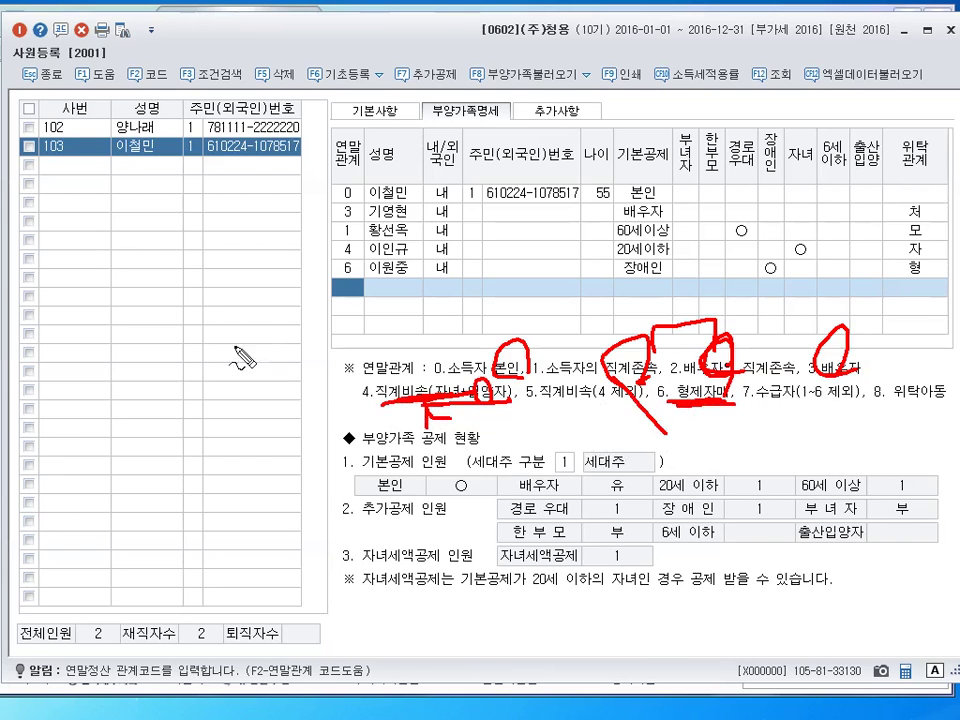
mouse_move(198, 337)
mouse_down()
mouse_move(203, 370)
mouse_move(236, 365)
mouse_up()
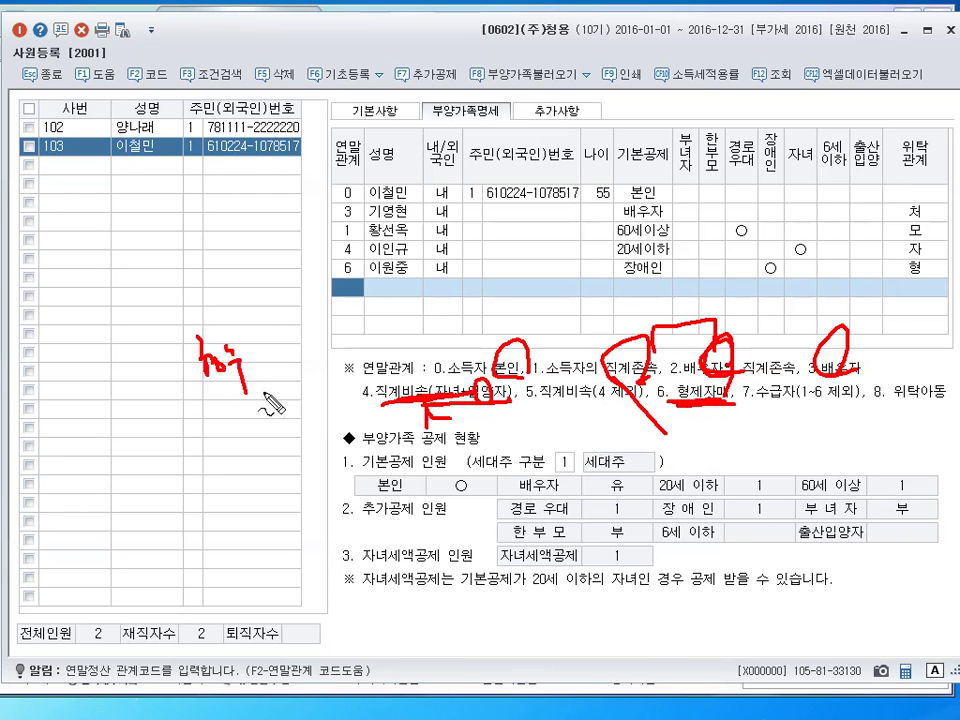
drag(205, 405, 256, 393)
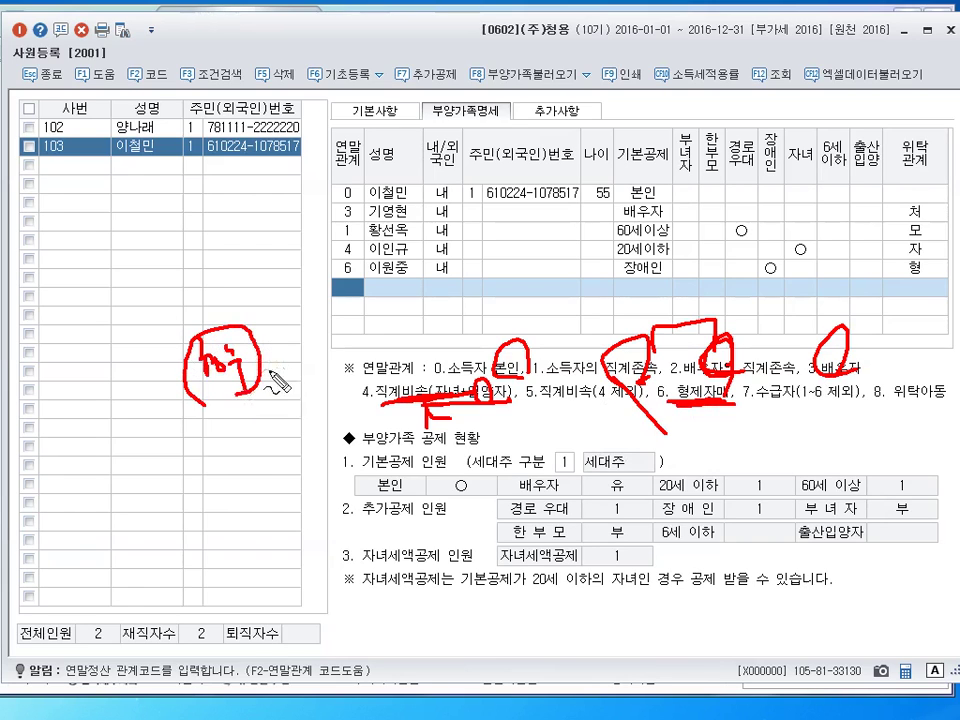
key(Escape)
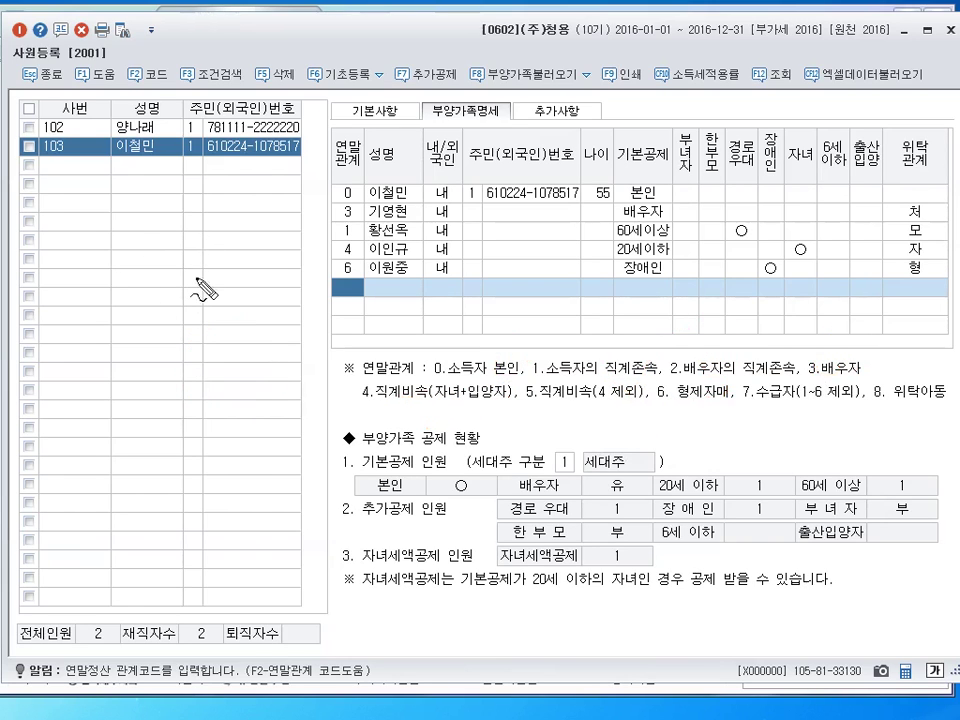
mouse_move(129, 285)
mouse_down()
mouse_move(134, 301)
mouse_move(155, 303)
mouse_up()
mouse_move(155, 290)
mouse_down()
mouse_move(175, 272)
mouse_move(205, 278)
mouse_move(224, 265)
mouse_move(260, 265)
mouse_up()
mouse_move(122, 312)
mouse_down()
mouse_move(134, 353)
mouse_move(171, 332)
mouse_move(146, 326)
mouse_move(180, 335)
mouse_move(244, 294)
mouse_move(300, 276)
mouse_up()
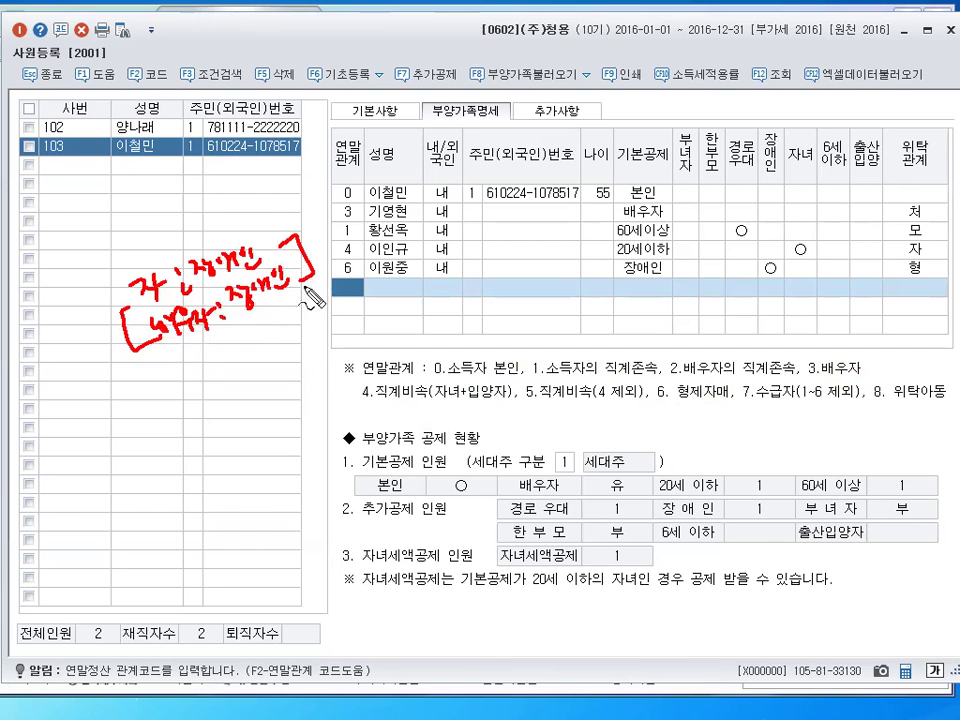
mouse_move(176, 328)
mouse_down()
mouse_move(192, 336)
mouse_move(172, 348)
mouse_move(196, 349)
mouse_move(186, 382)
mouse_move(296, 342)
mouse_up()
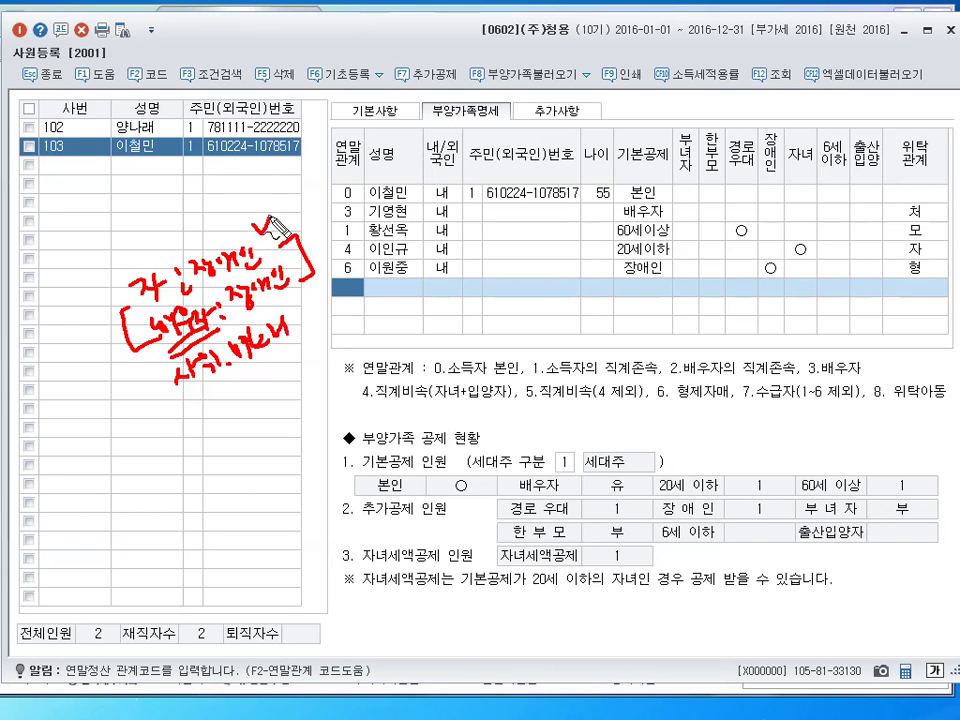
drag(259, 219, 270, 212)
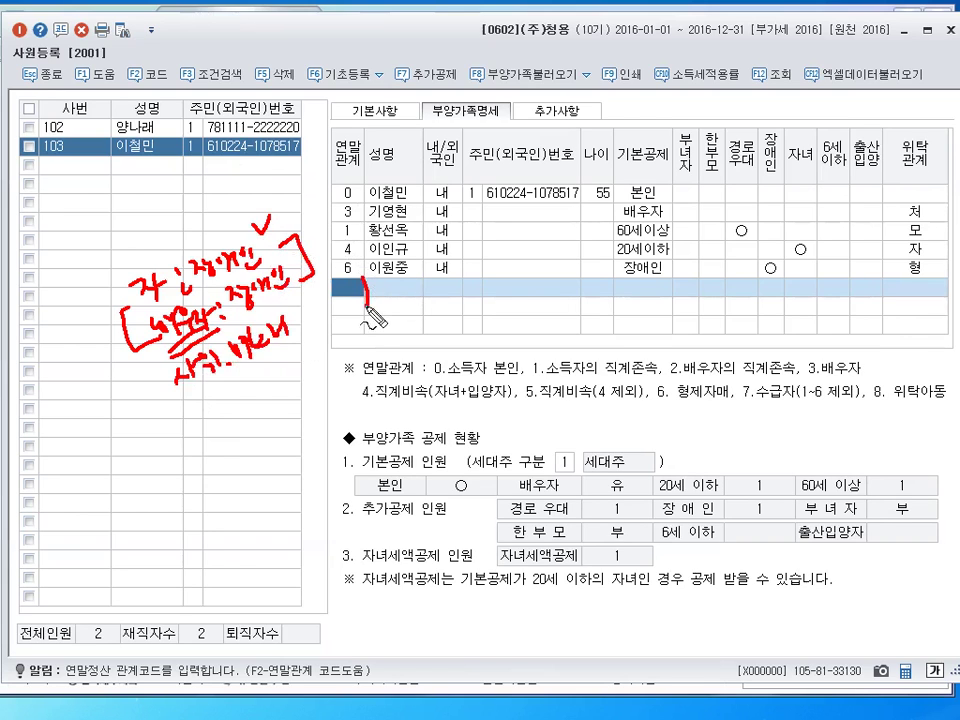
mouse_move(368, 292)
mouse_down()
mouse_move(377, 318)
mouse_move(412, 318)
mouse_up()
drag(367, 270, 410, 326)
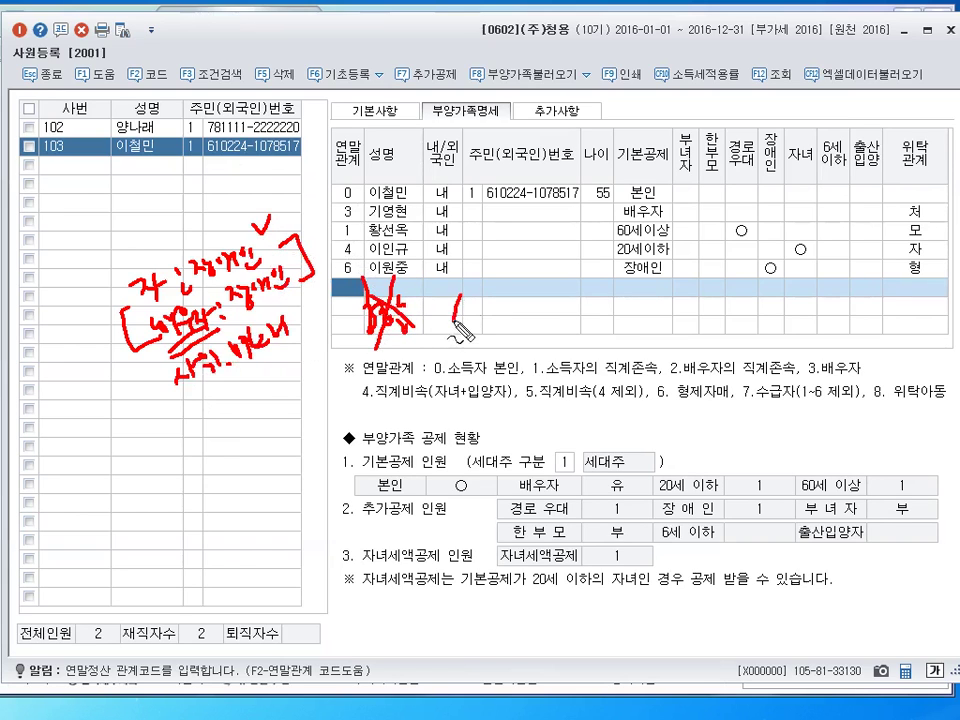
mouse_move(458, 298)
mouse_down()
mouse_move(466, 324)
mouse_move(476, 318)
mouse_up()
mouse_move(462, 314)
mouse_down()
mouse_move(497, 333)
mouse_move(458, 343)
mouse_up()
key(Escape)
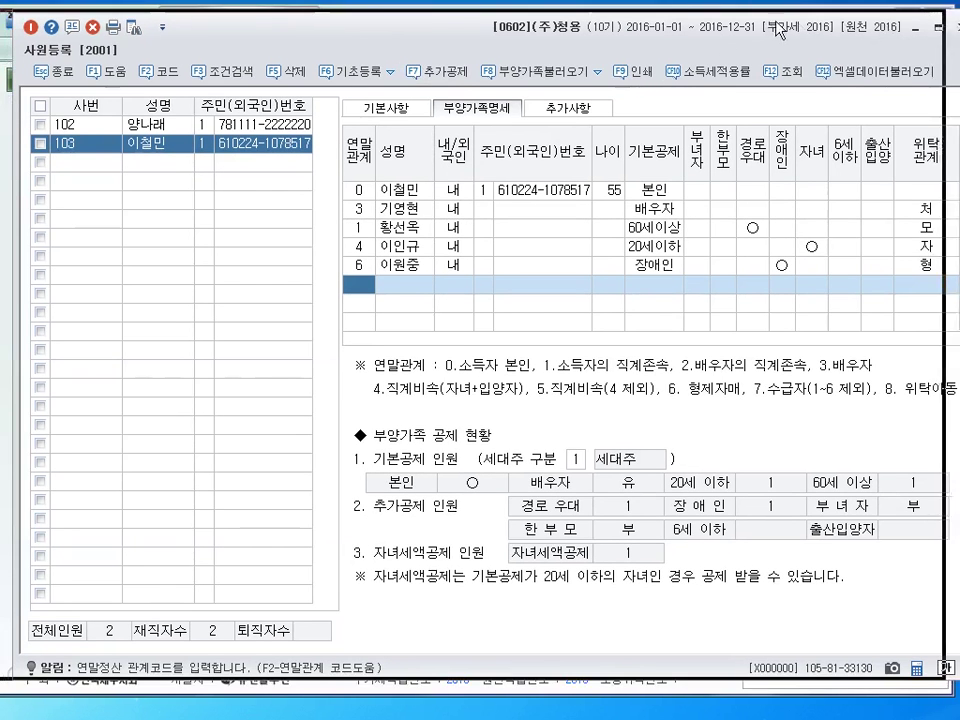
Close the 사원등록 employee registration window
click(943, 26)
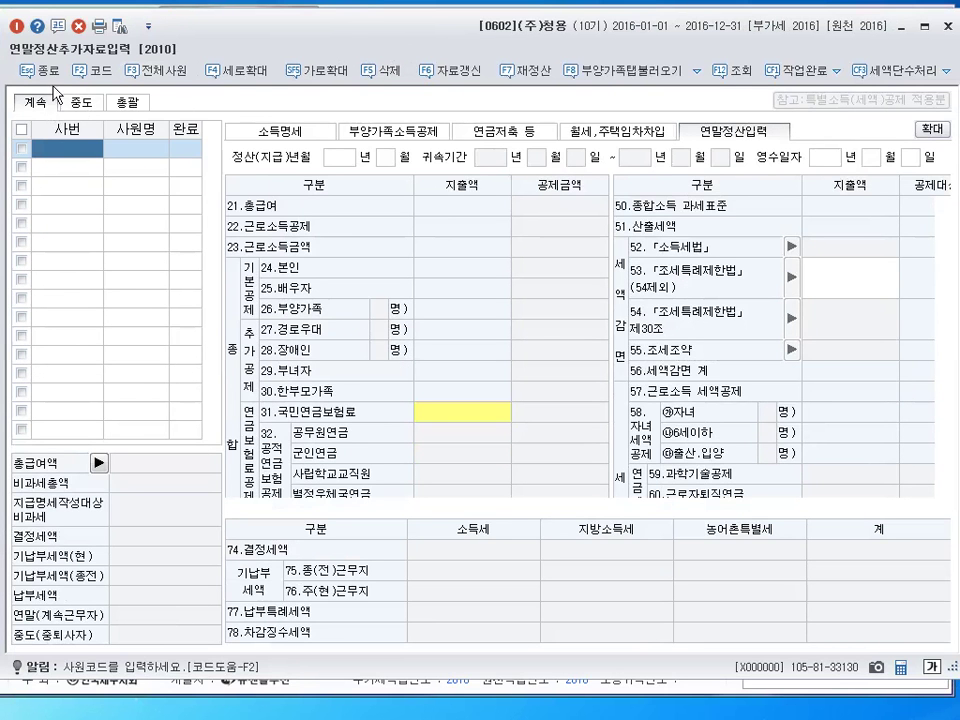
Select employee 103 through the 사원코드도움 lookup and scroll down the deduction grid
click(90, 71)
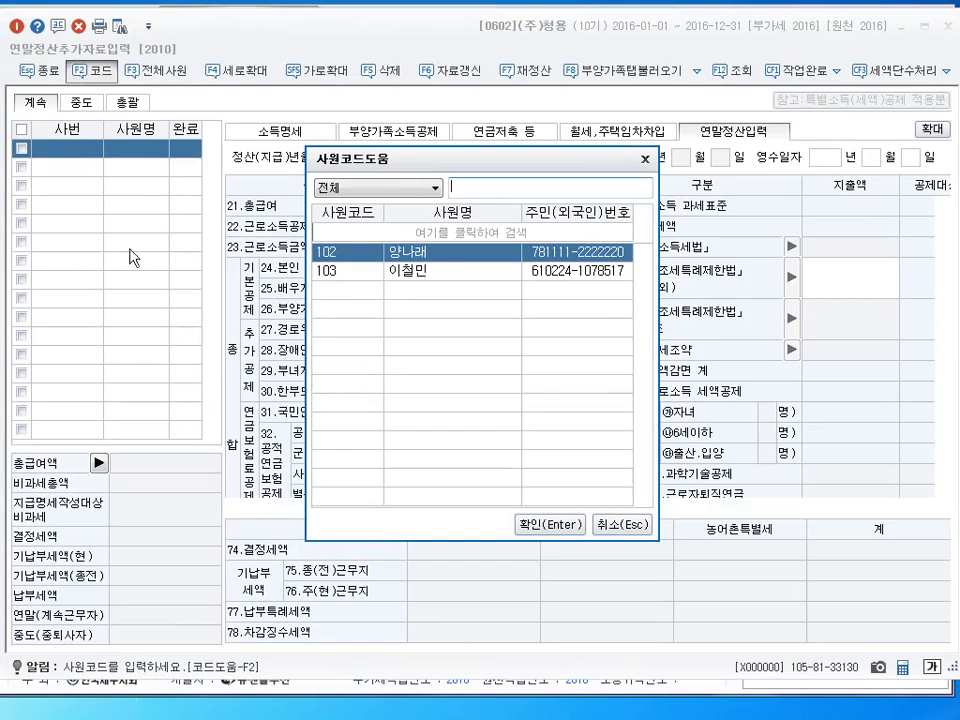
click(413, 280)
click(549, 524)
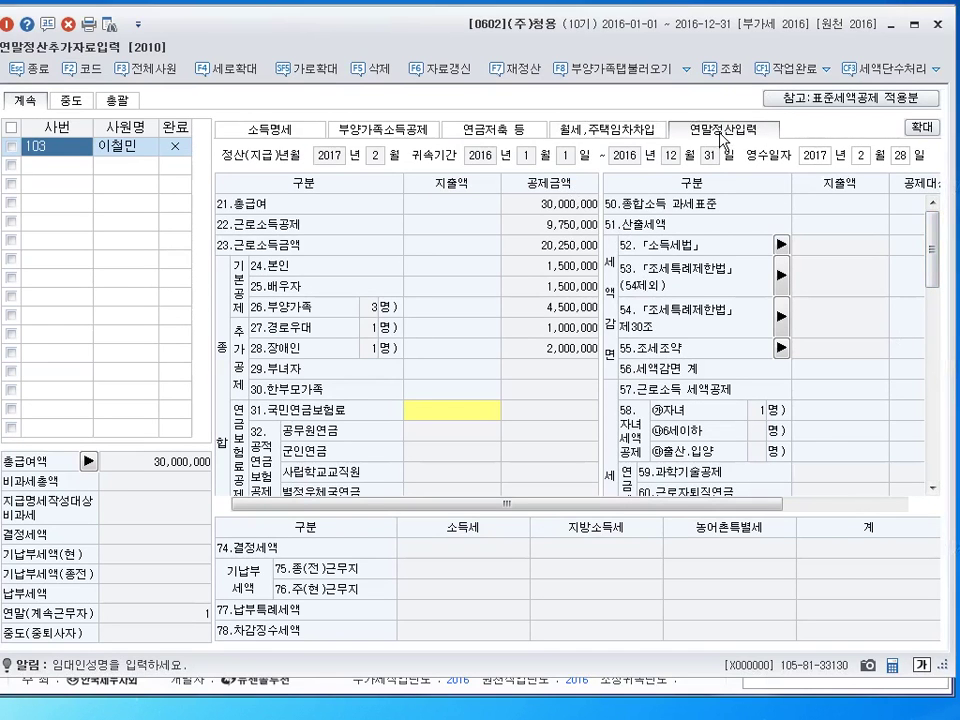
drag(948, 262, 938, 300)
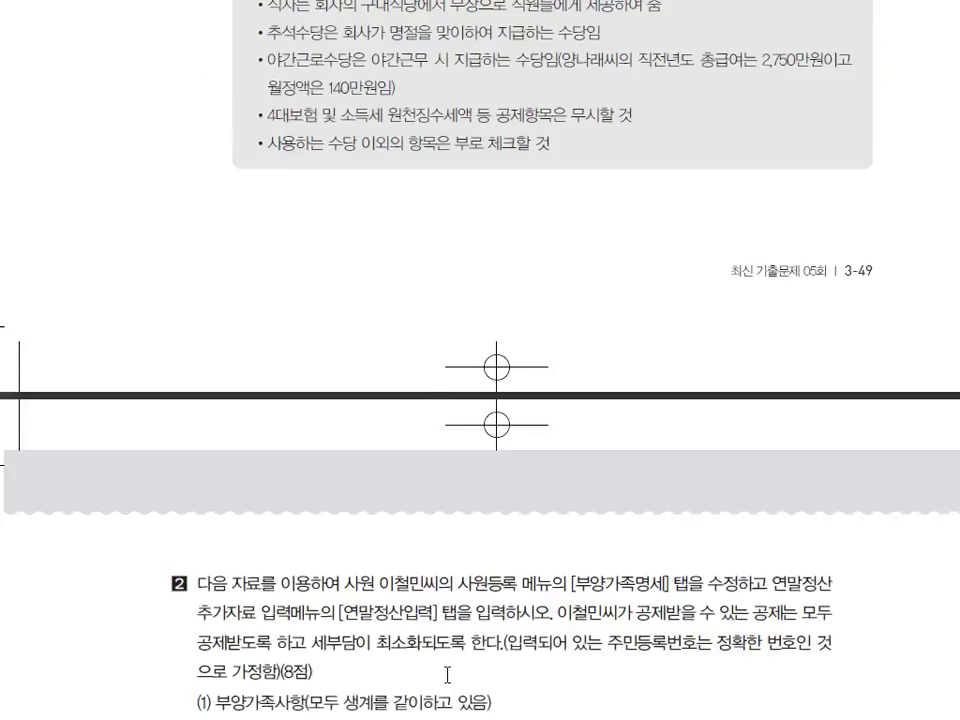
scroll(445, 663, down, 10)
scroll(448, 665, down, 5)
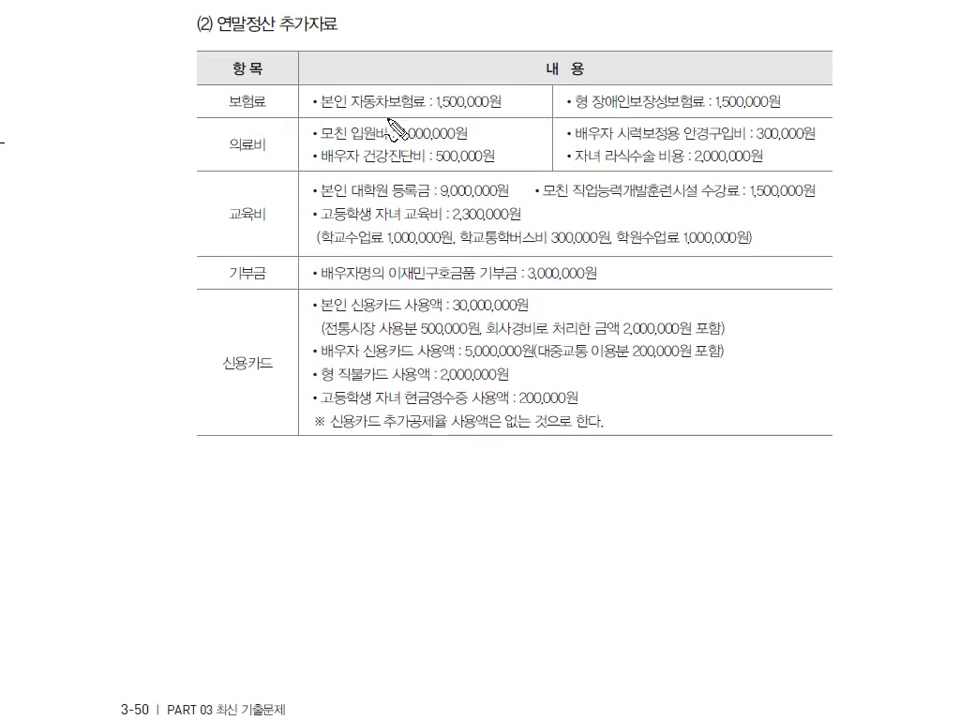
drag(520, 90, 524, 112)
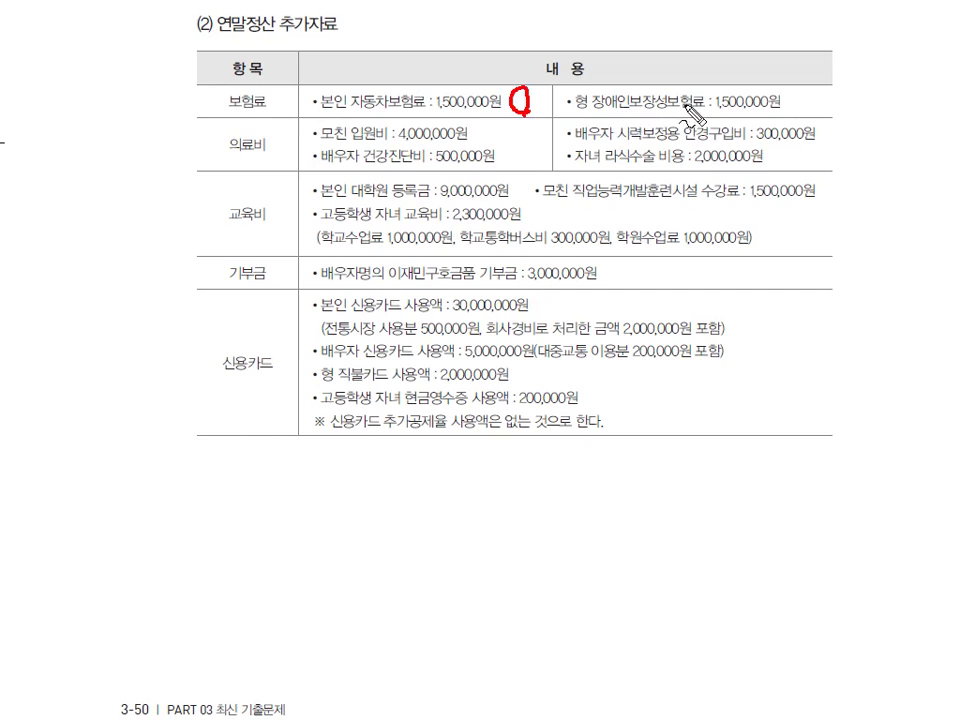
mouse_move(795, 108)
mouse_down()
mouse_move(787, 96)
mouse_move(801, 92)
mouse_up()
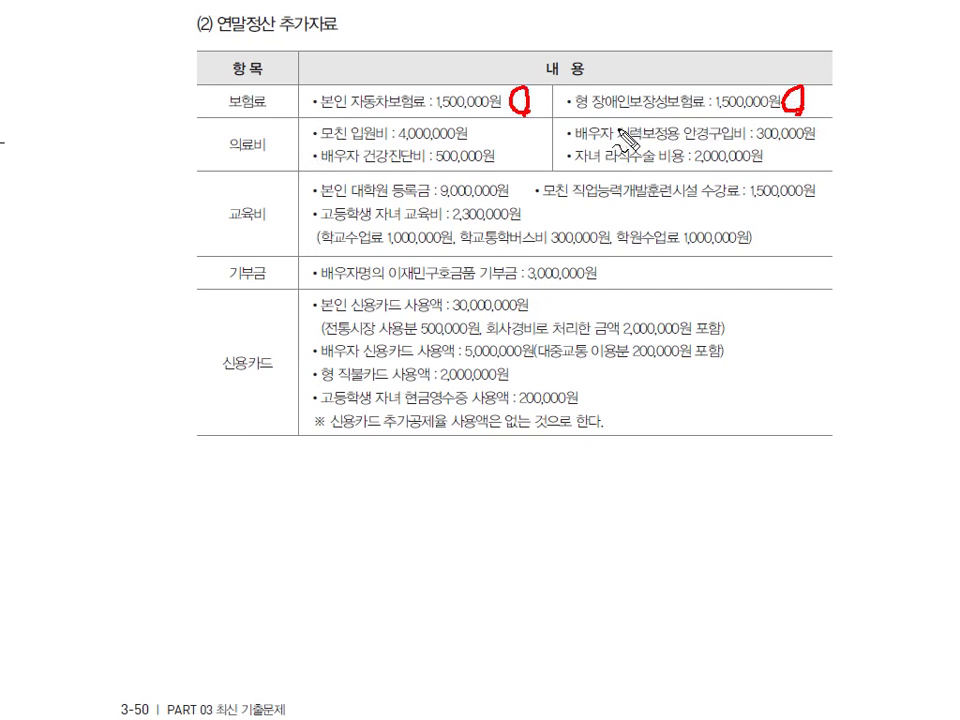
drag(668, 112, 592, 112)
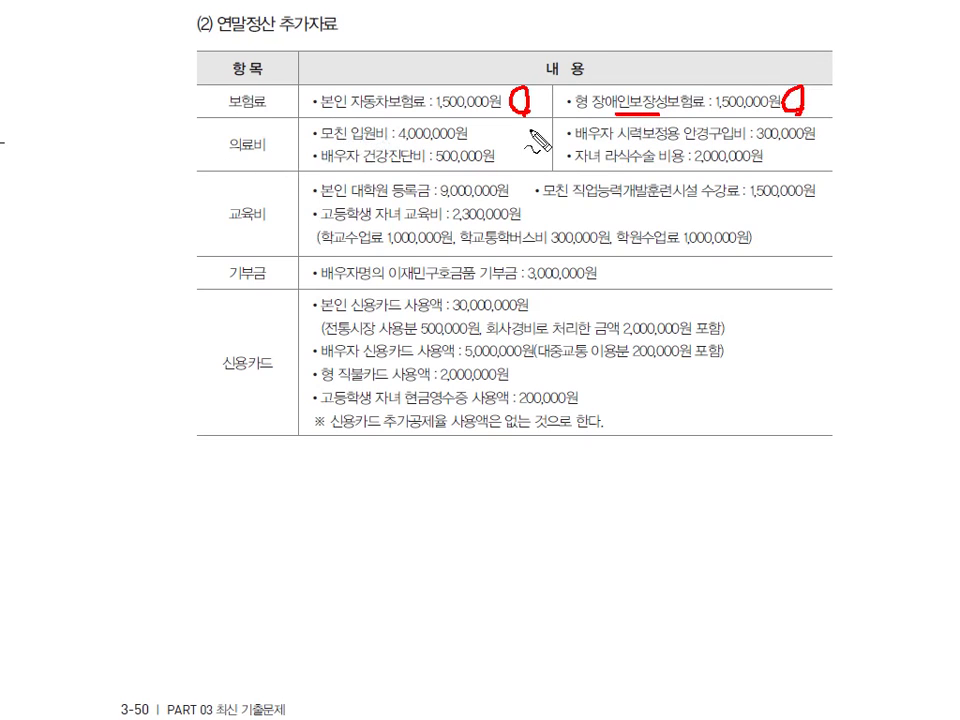
drag(499, 125, 504, 131)
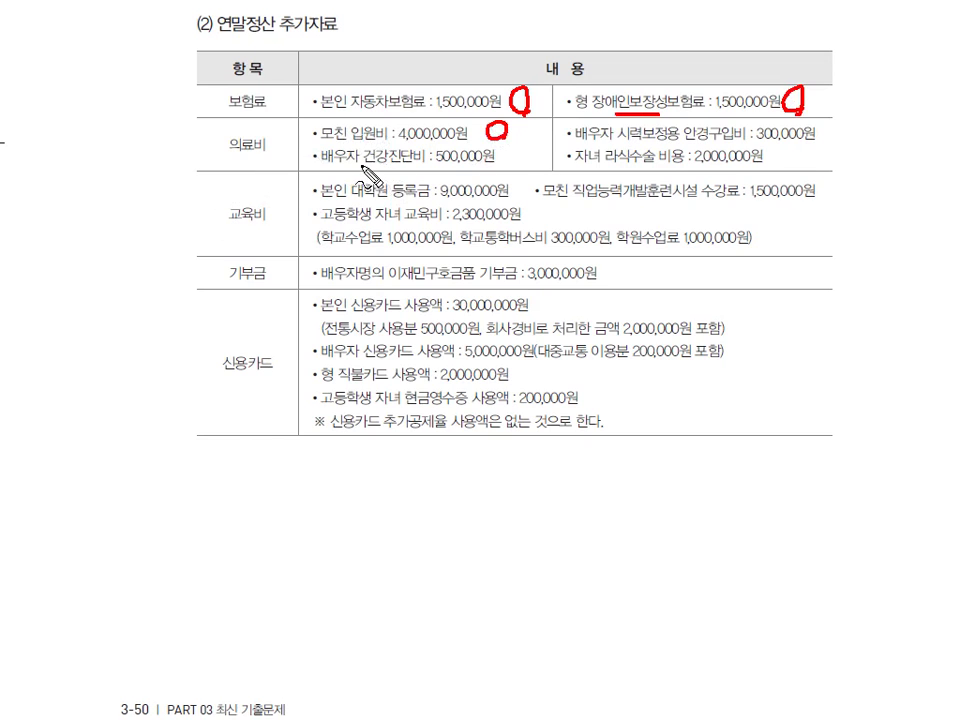
drag(514, 147, 521, 160)
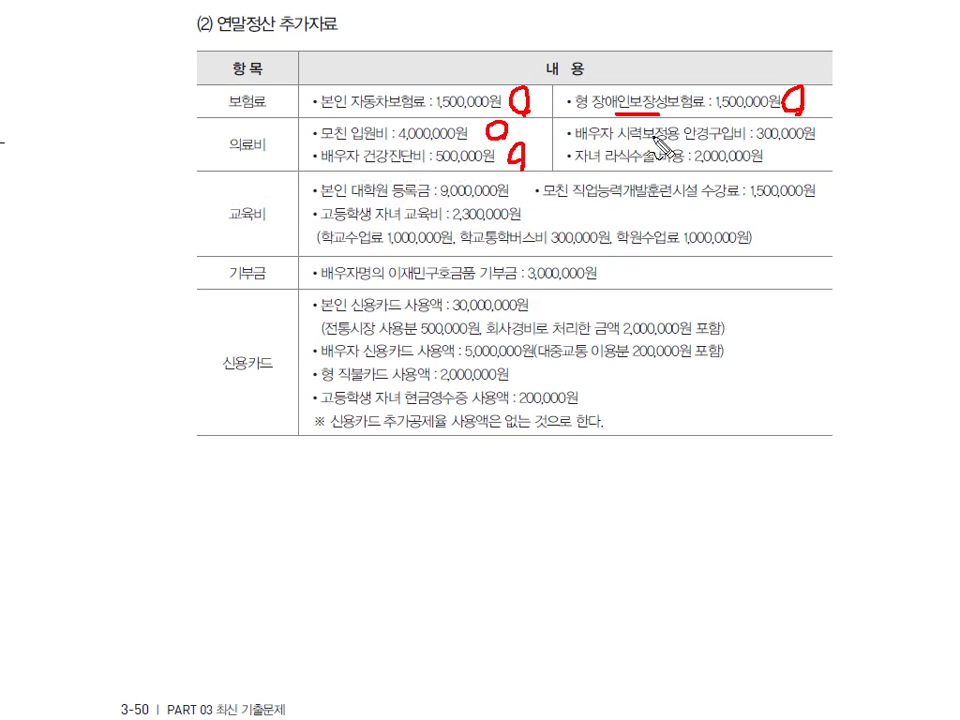
drag(366, 158, 426, 157)
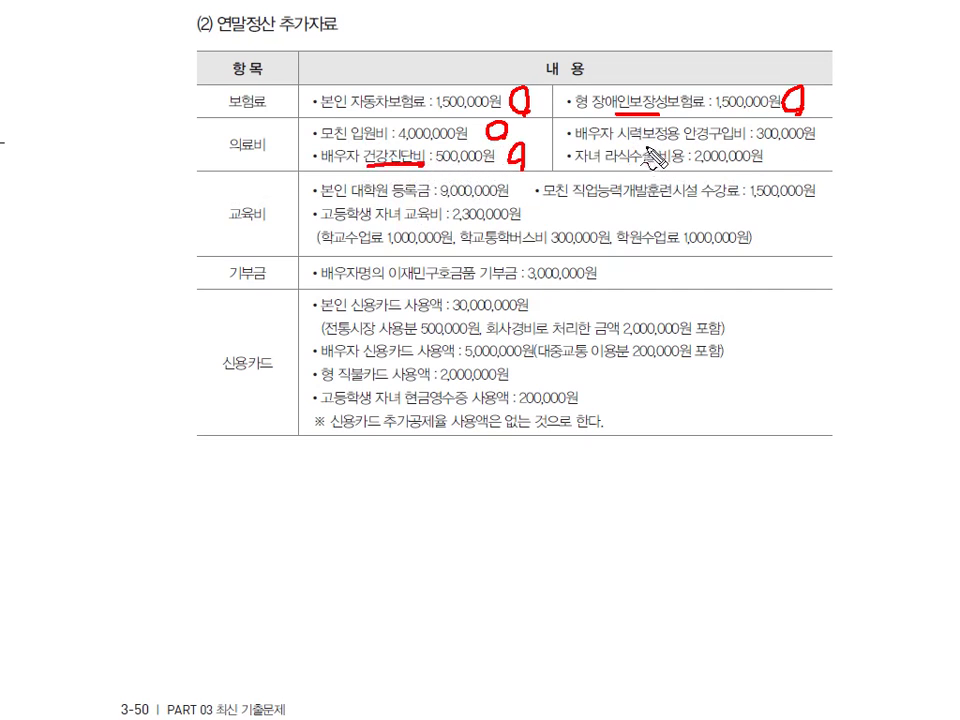
drag(686, 145, 724, 143)
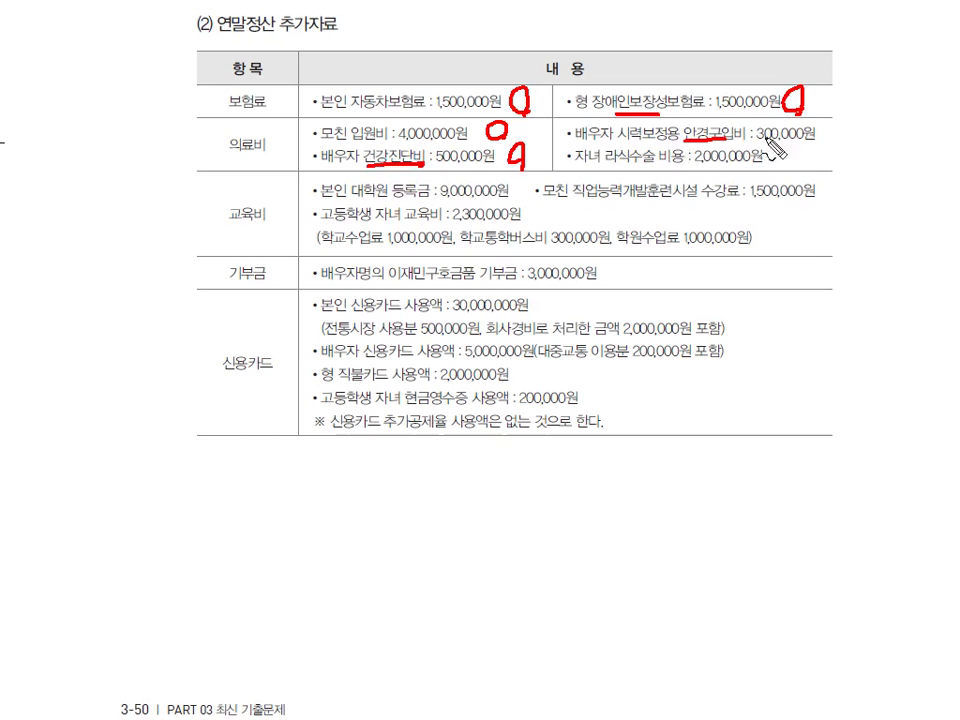
mouse_move(826, 127)
mouse_down()
mouse_move(829, 140)
mouse_move(770, 170)
mouse_move(792, 160)
mouse_up()
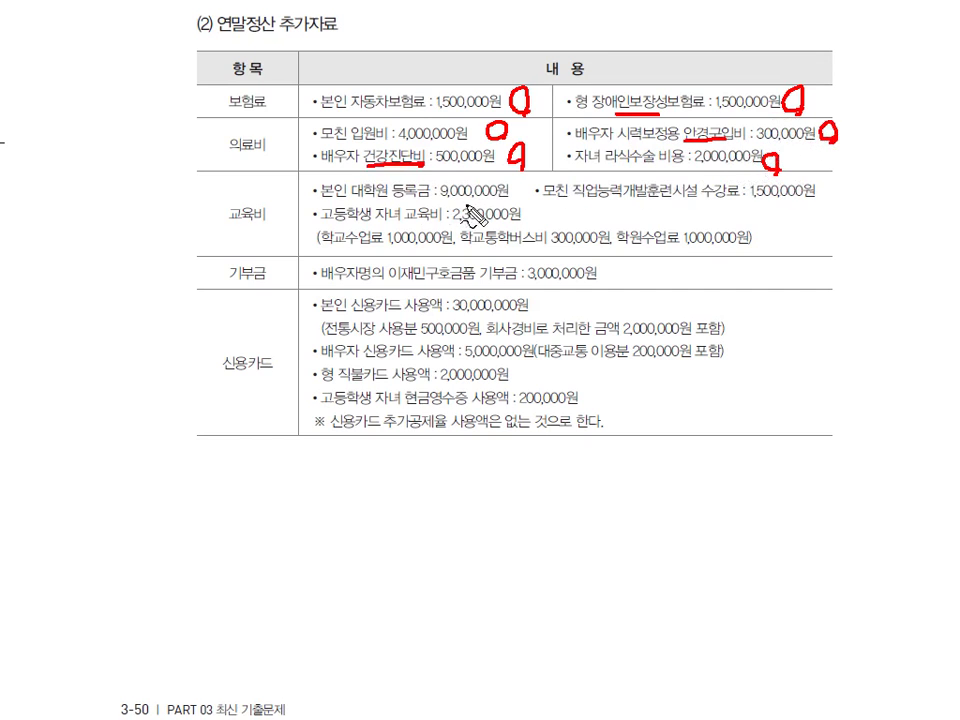
drag(511, 188, 512, 194)
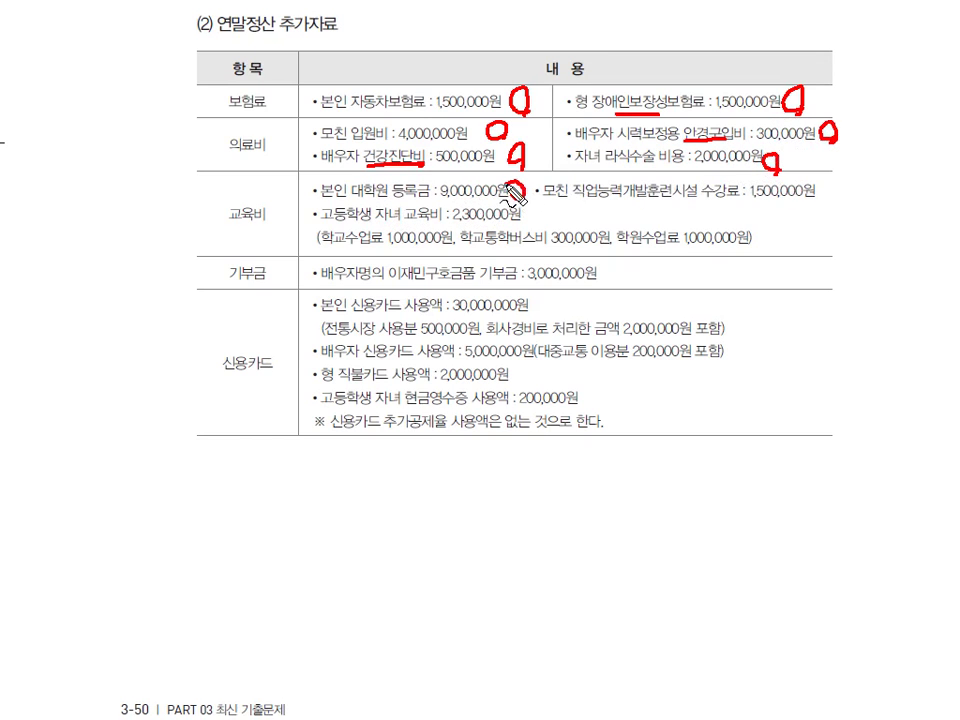